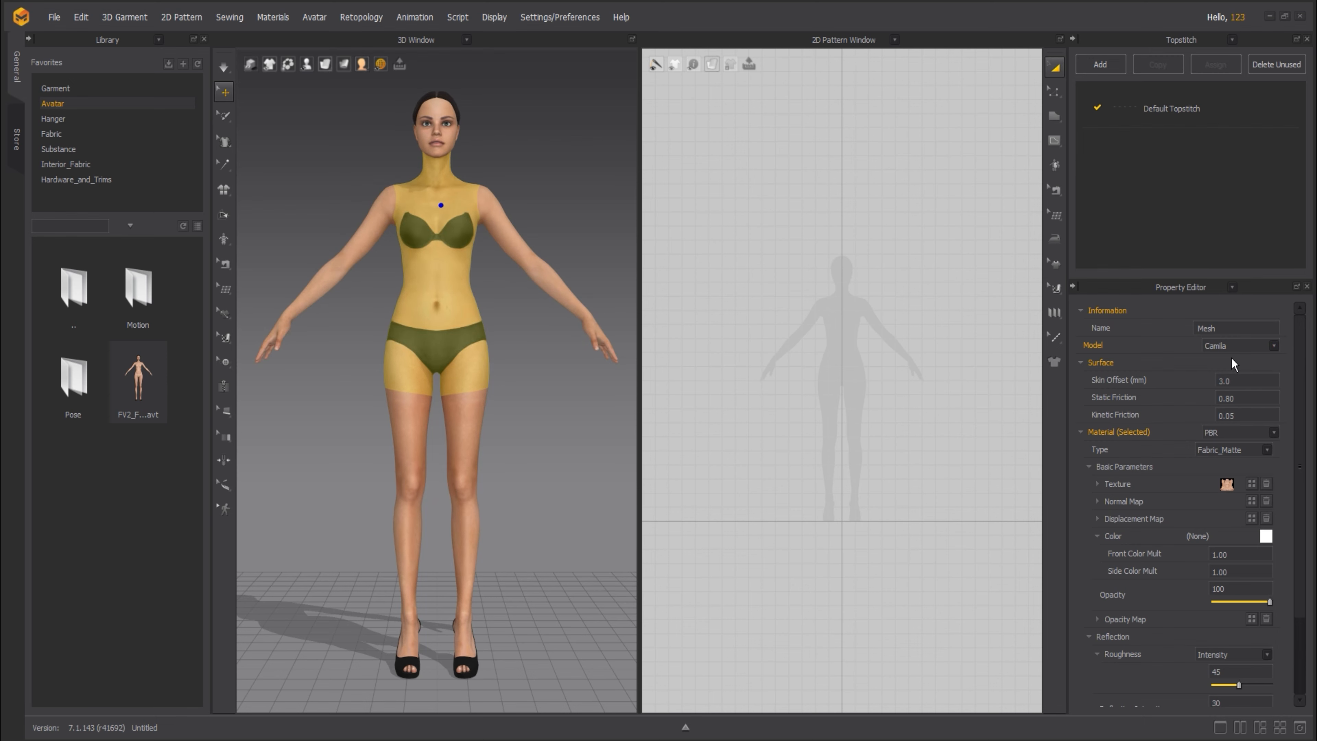
- Change the avatar's model preset to Kelly, and switch it to Yuna
{"action": "left_click", "coordinate": [1244, 346]}
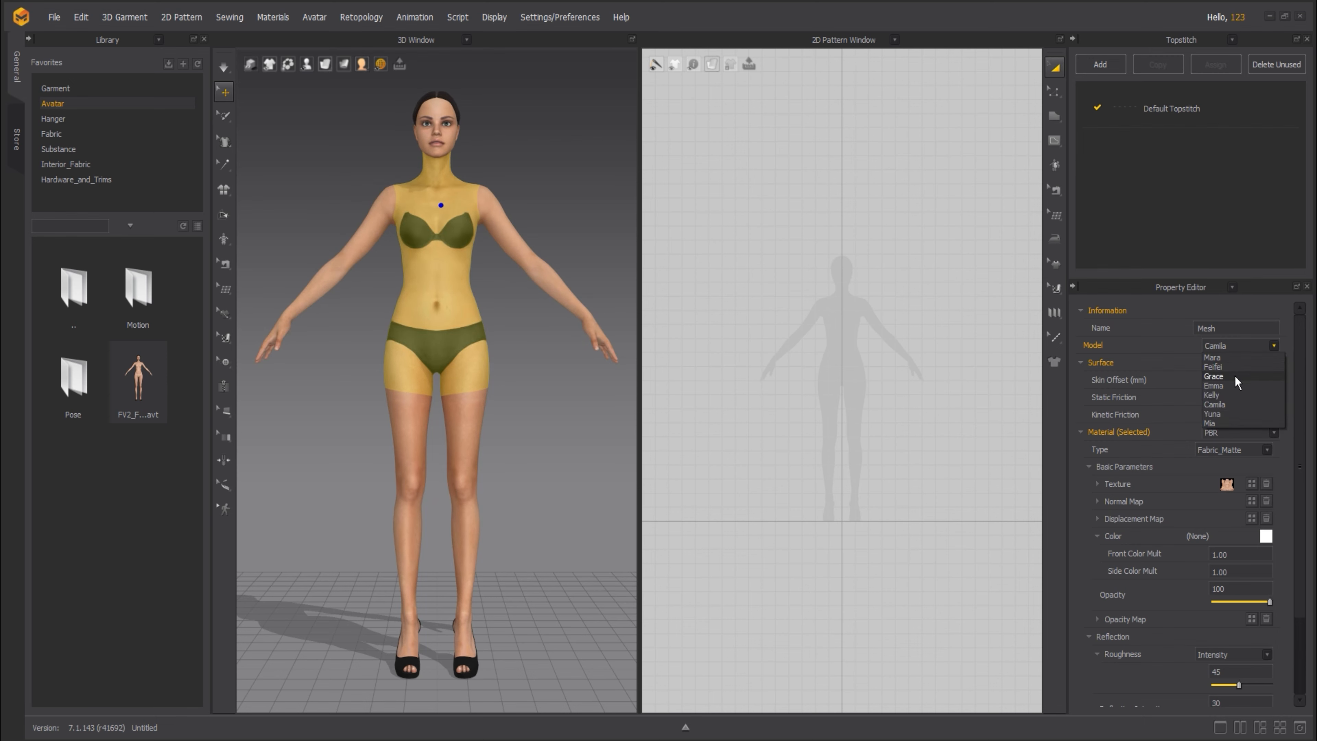
{"action": "left_click", "coordinate": [1225, 396]}
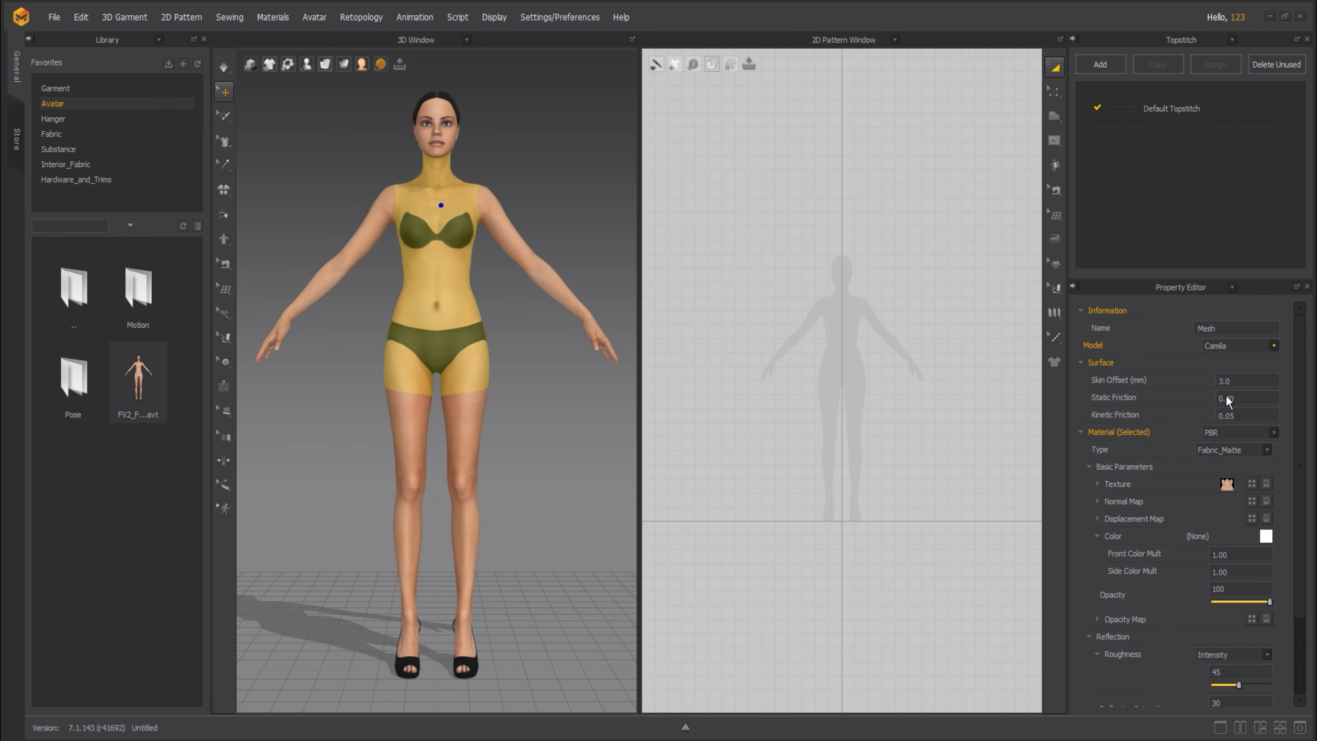
{"action": "left_click", "coordinate": [1274, 345]}
{"action": "left_click", "coordinate": [1211, 414]}
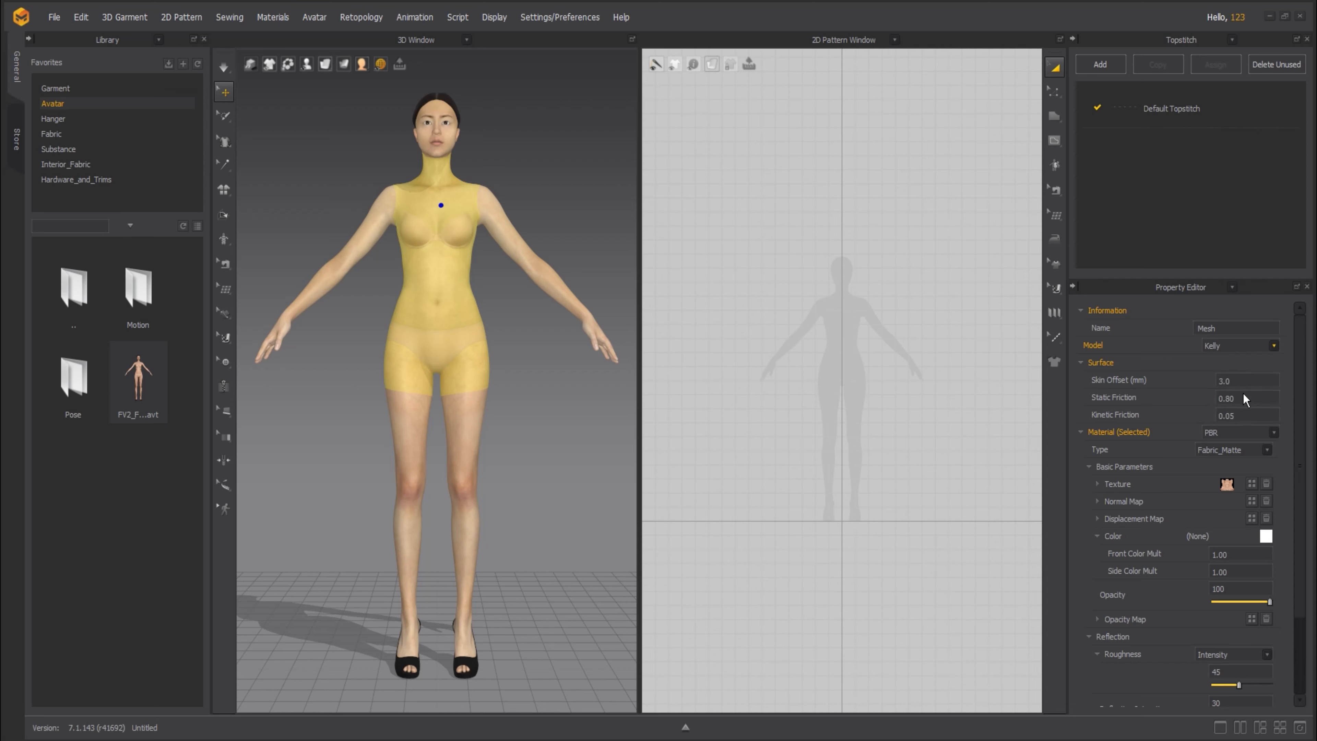
{"action": "left_click", "coordinate": [841, 273]}
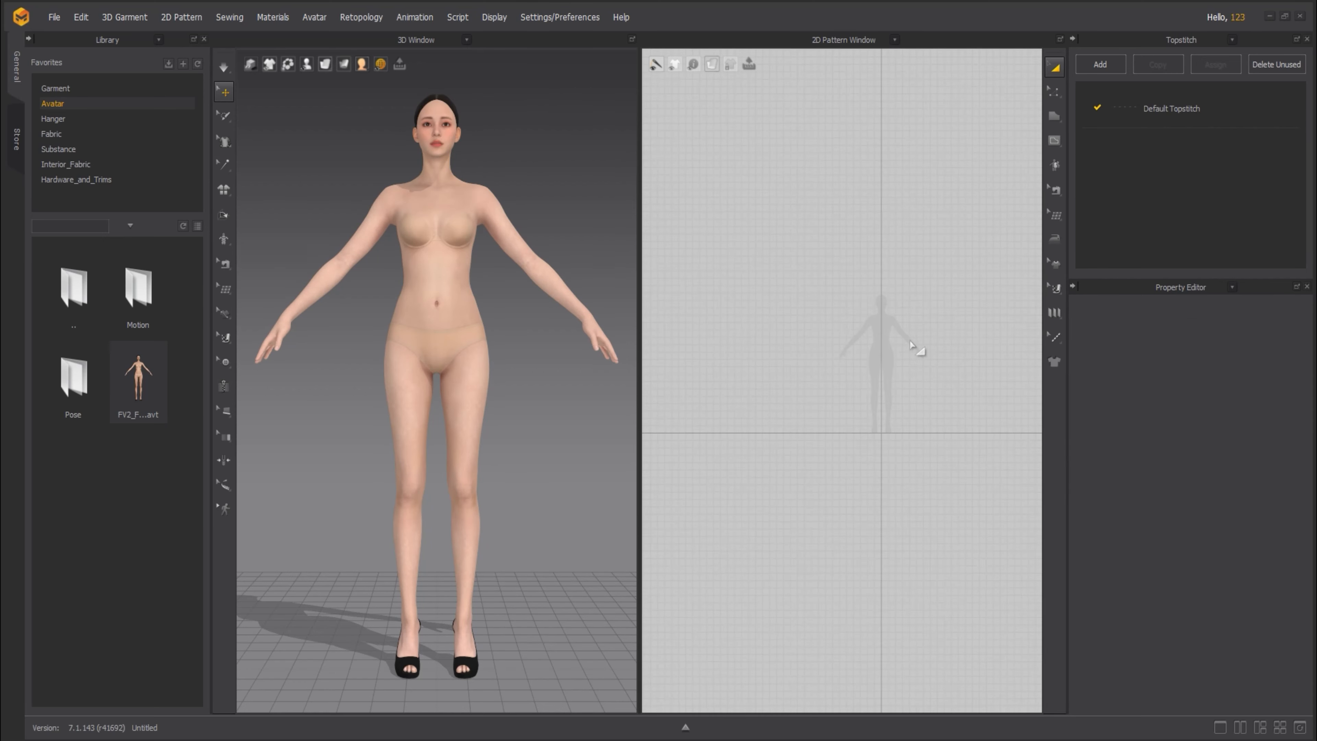
{"action": "scroll", "coordinate": [914, 347], "scroll_direction": "up", "scroll_amount": 3}
{"action": "scroll", "coordinate": [848, 348], "scroll_direction": "up", "scroll_amount": 3}
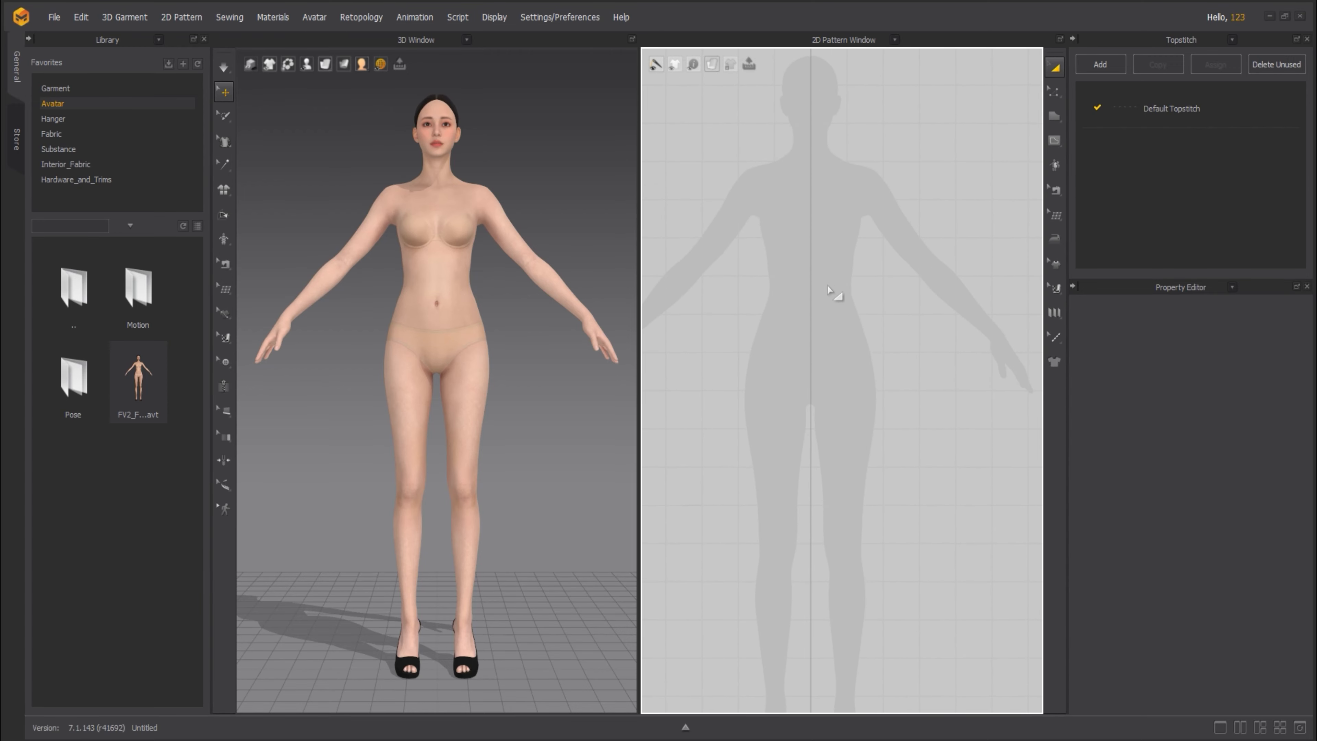
{"action": "left_click", "coordinate": [1052, 140]}
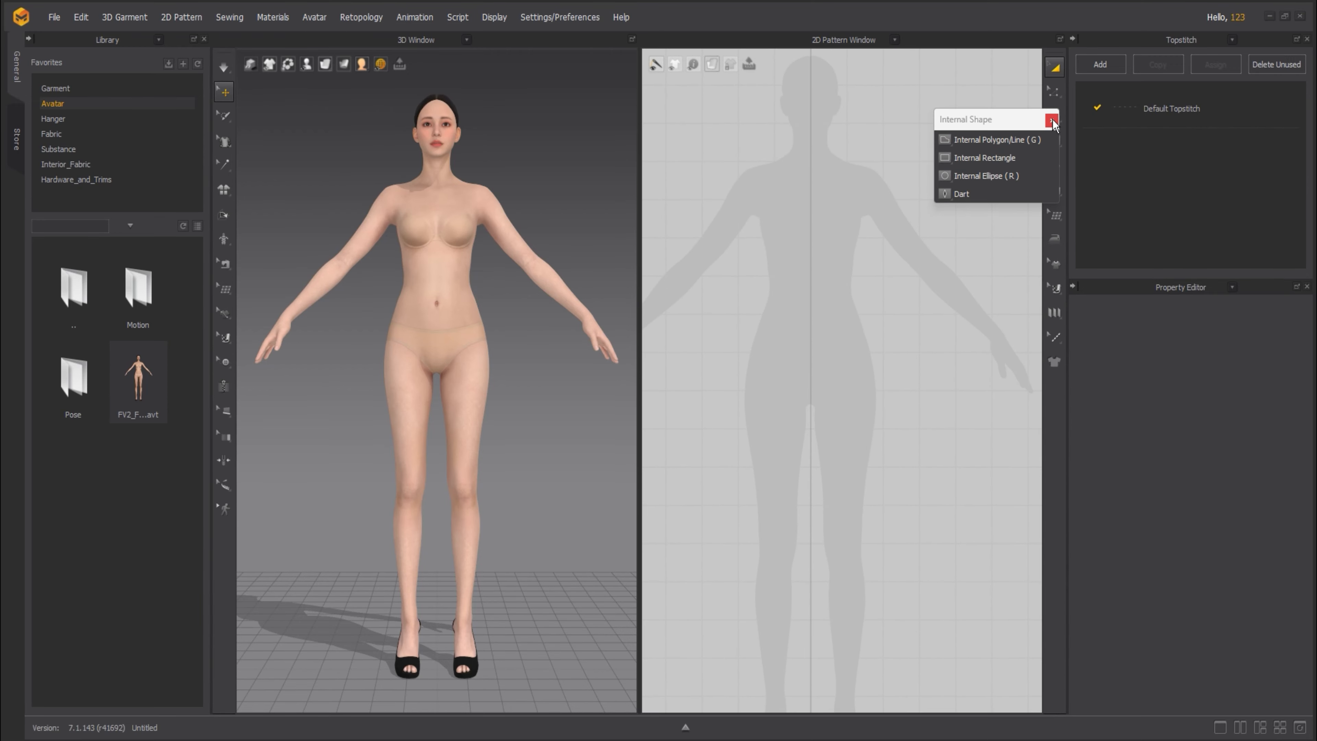
{"action": "left_click", "coordinate": [1053, 120]}
{"action": "left_click", "coordinate": [1056, 121]}
{"action": "left_click", "coordinate": [721, 26]}
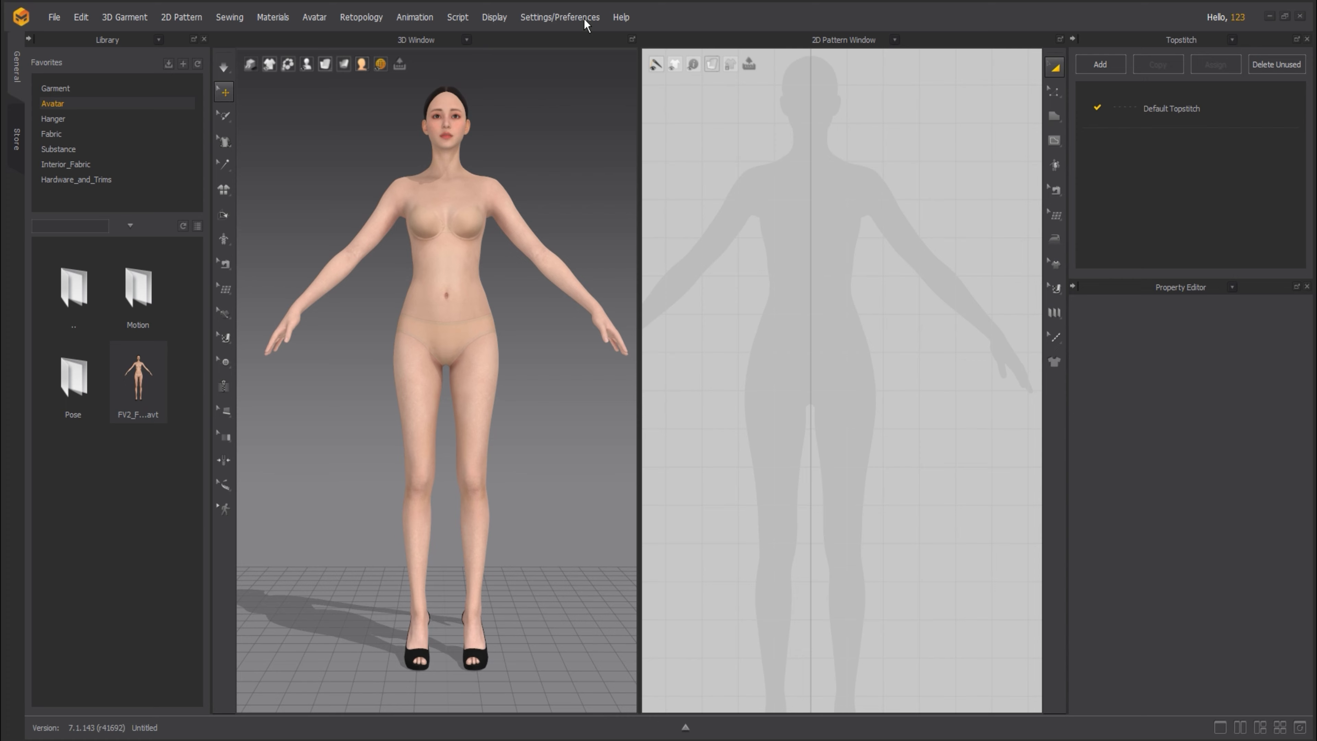
- Start a half-dress Polygon outline at the chest centre line, curving about 9 cm and 10 cm over the bust and 30 cm to the waist
{"action": "left_click", "coordinate": [1048, 117]}
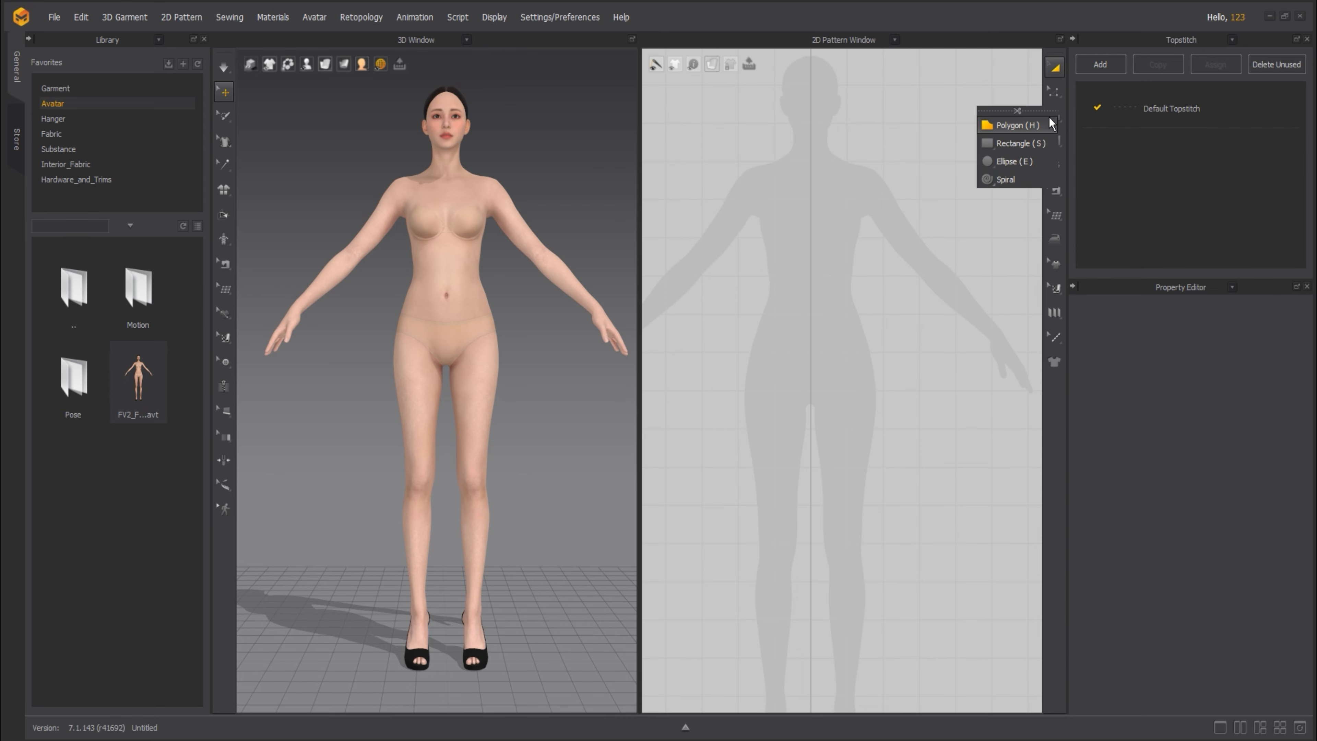
{"action": "left_click", "coordinate": [1029, 125]}
{"action": "scroll", "coordinate": [808, 174], "scroll_direction": "down", "scroll_amount": 2}
{"action": "scroll", "coordinate": [780, 179], "scroll_direction": "up", "scroll_amount": 2}
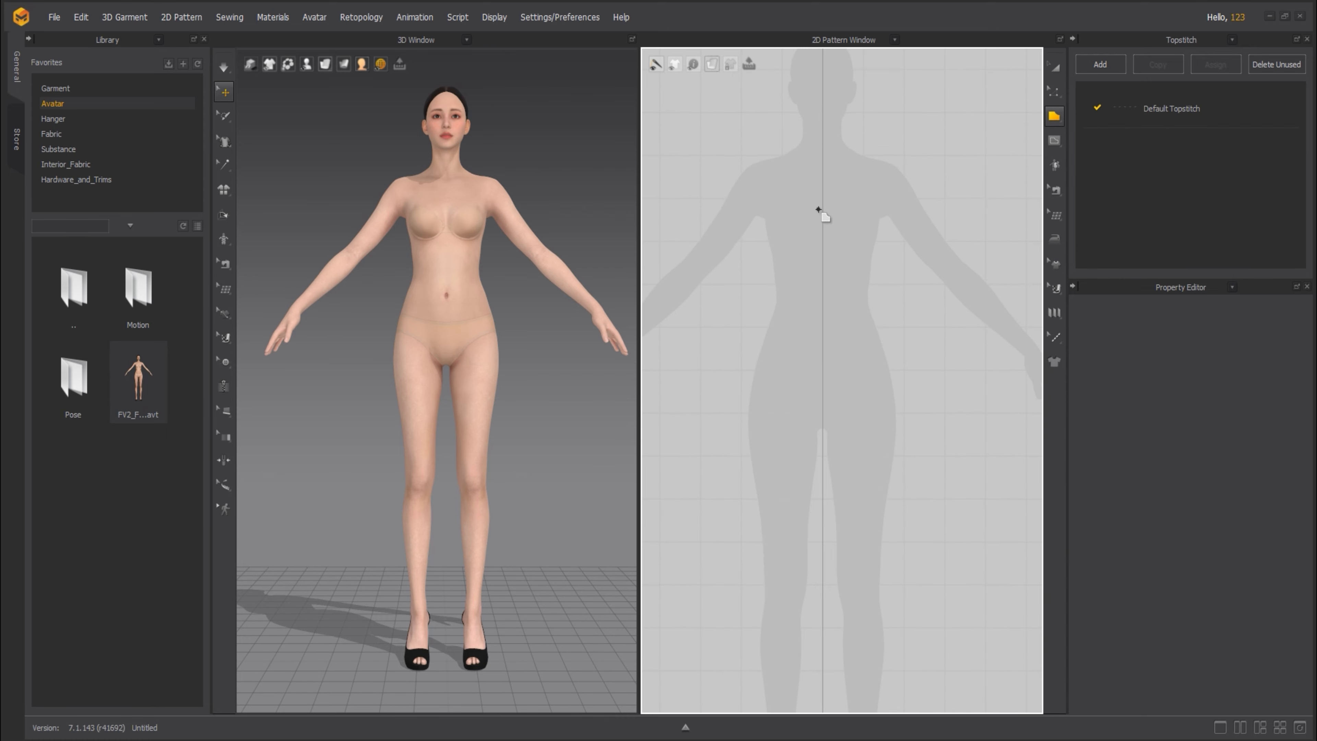
{"action": "scroll", "coordinate": [824, 216], "scroll_direction": "up", "scroll_amount": 1}
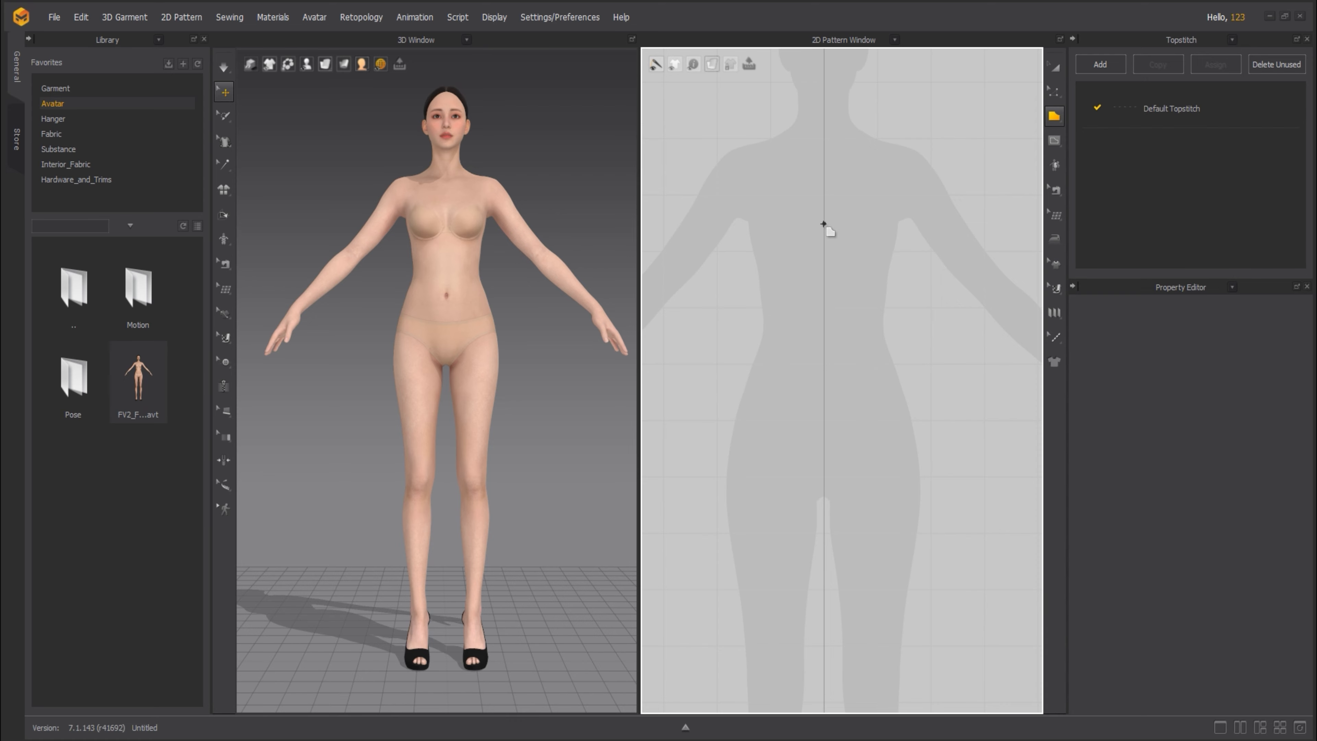
{"action": "left_click", "coordinate": [823, 219]}
{"action": "left_click_drag", "start_coordinate": [786, 192], "coordinate": [760, 192]}
{"action": "left_click_drag", "start_coordinate": [749, 228], "coordinate": [738, 260]}
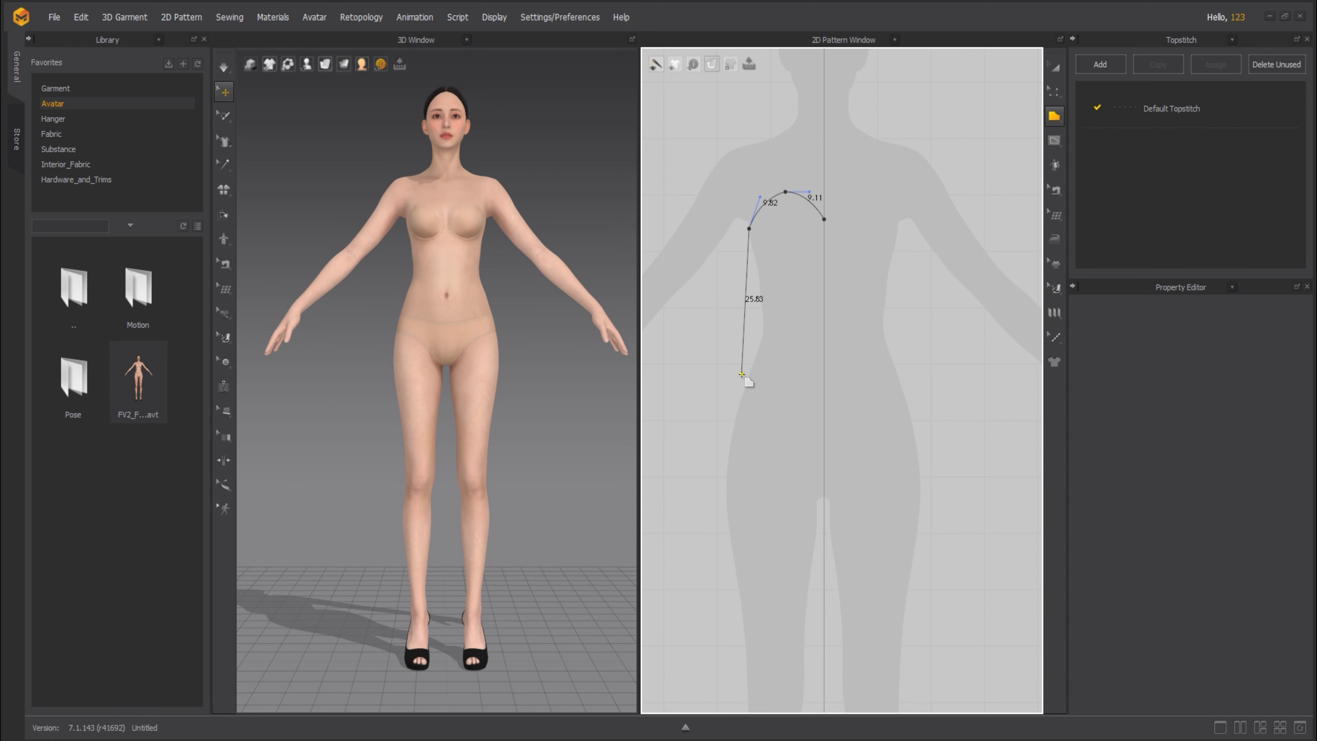
{"action": "left_click_drag", "start_coordinate": [749, 395], "coordinate": [729, 469]}
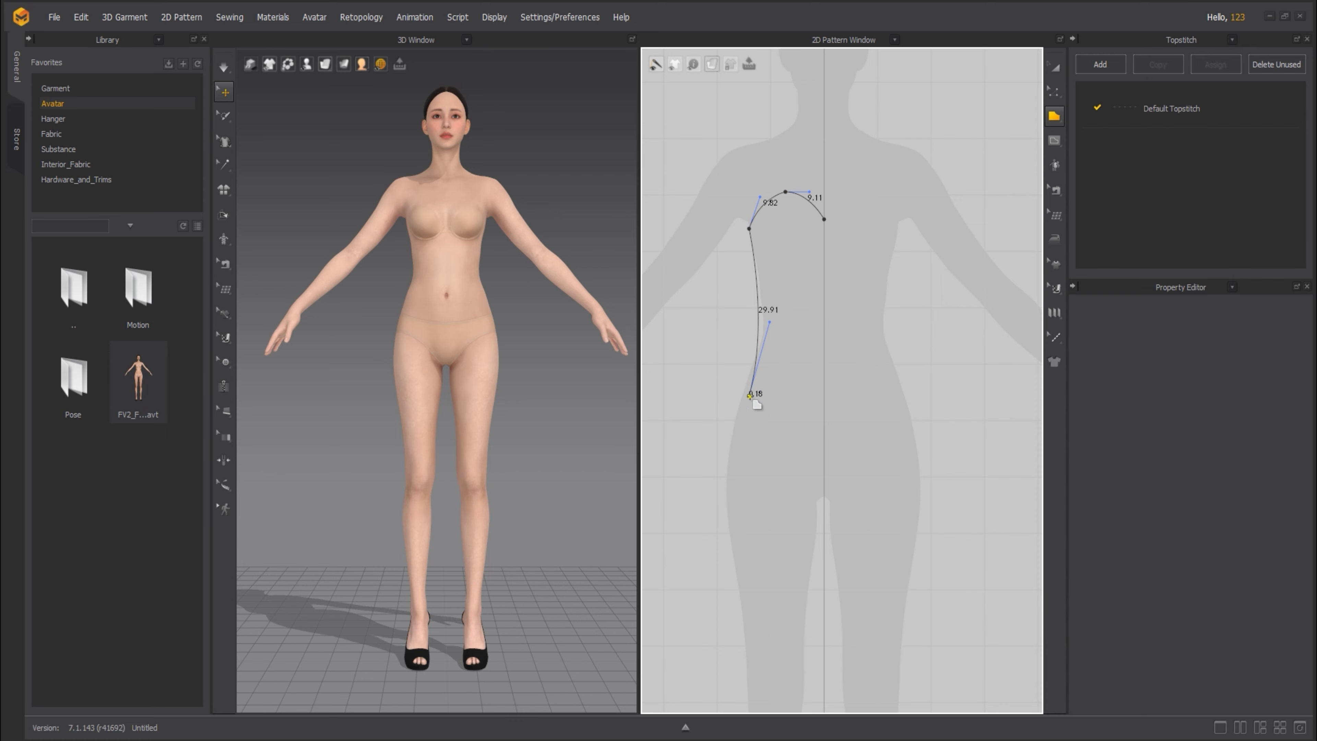
- Finish the outline with a flared side curve about 69 cm long and a 29 cm straight hem, closing it along the centre line
{"action": "scroll", "coordinate": [765, 433], "scroll_direction": "up", "scroll_amount": 2}
{"action": "scroll", "coordinate": [776, 434], "scroll_direction": "down", "scroll_amount": 6}
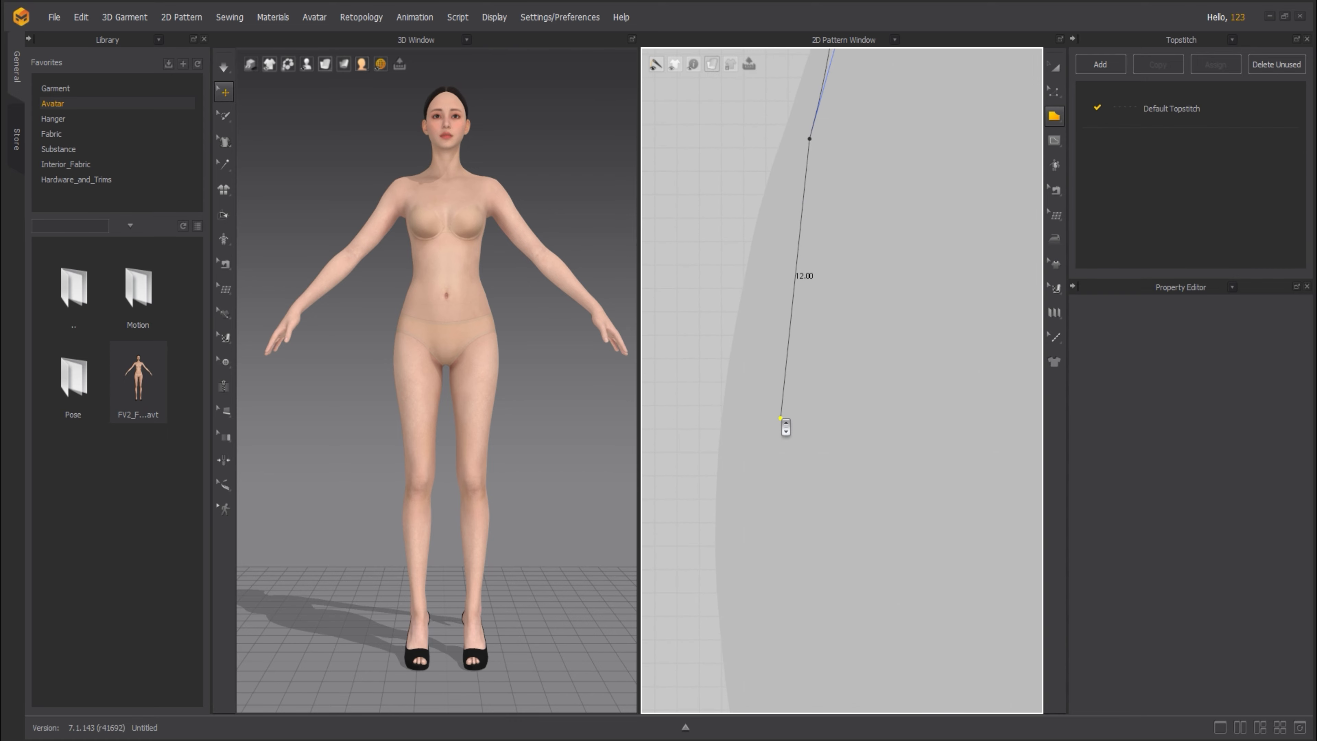
{"action": "middle_click_drag", "start_coordinate": [797, 361], "coordinate": [798, 346]}
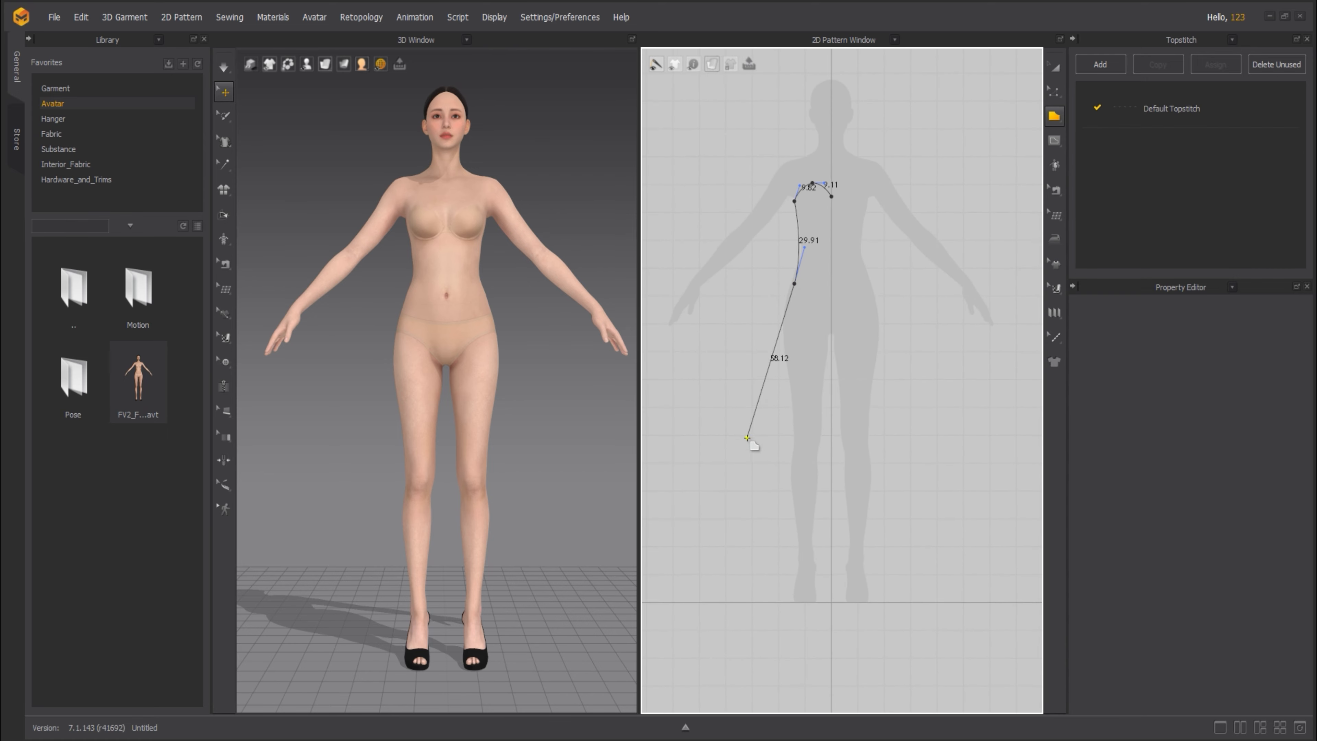
{"action": "left_click_drag", "start_coordinate": [756, 468], "coordinate": [771, 545]}
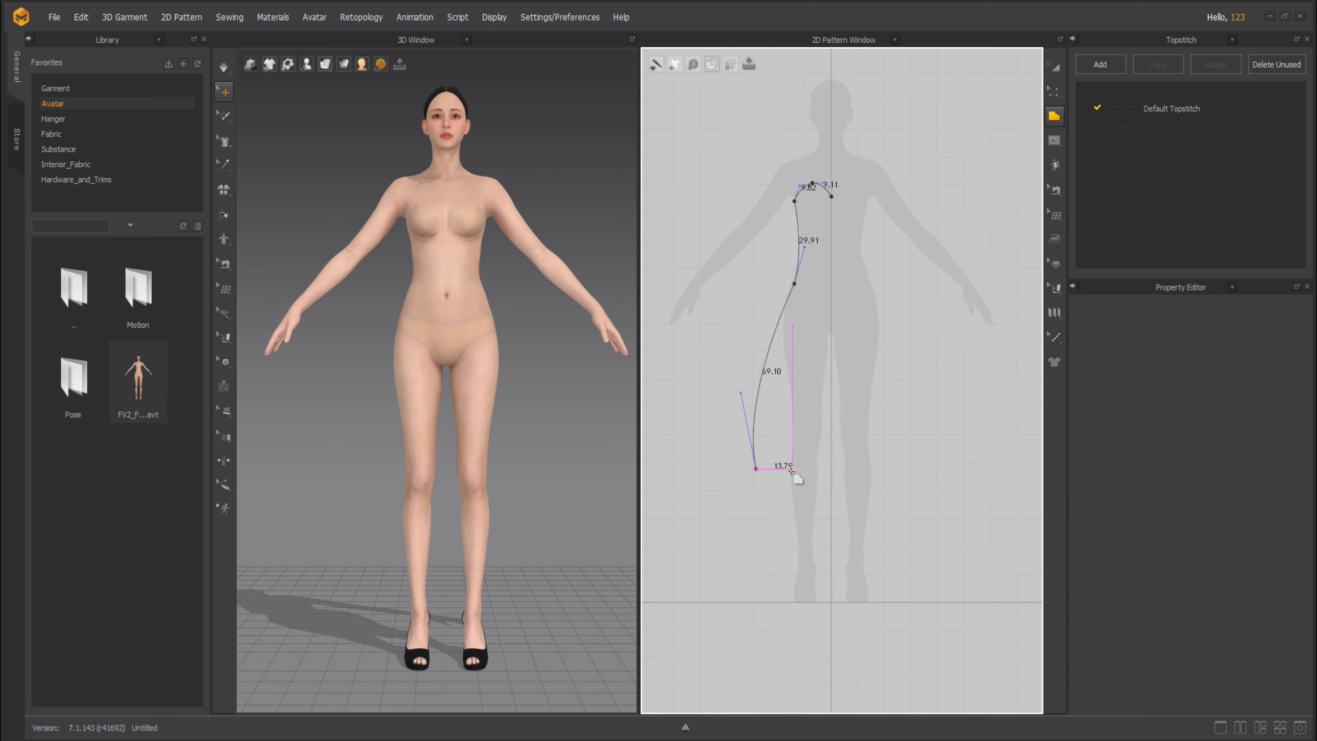
{"action": "left_click", "coordinate": [831, 469]}
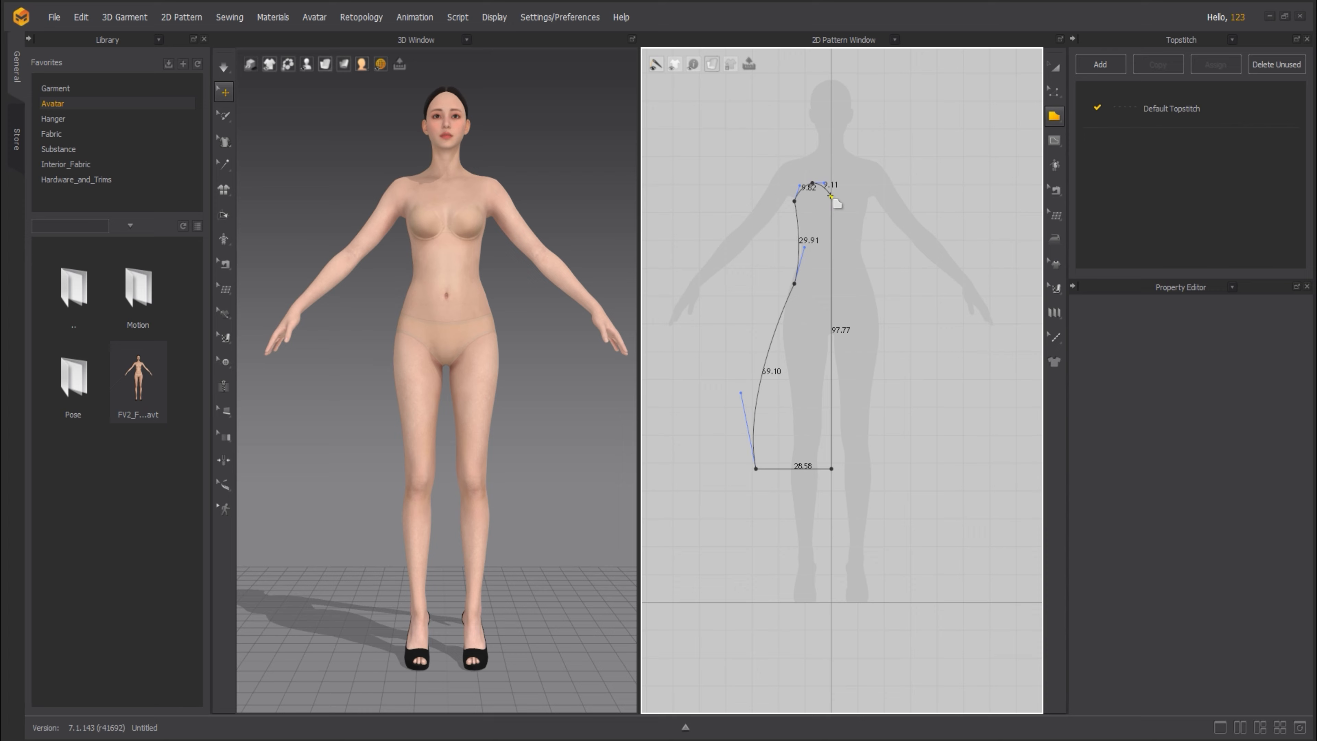
{"action": "left_click", "coordinate": [842, 212]}
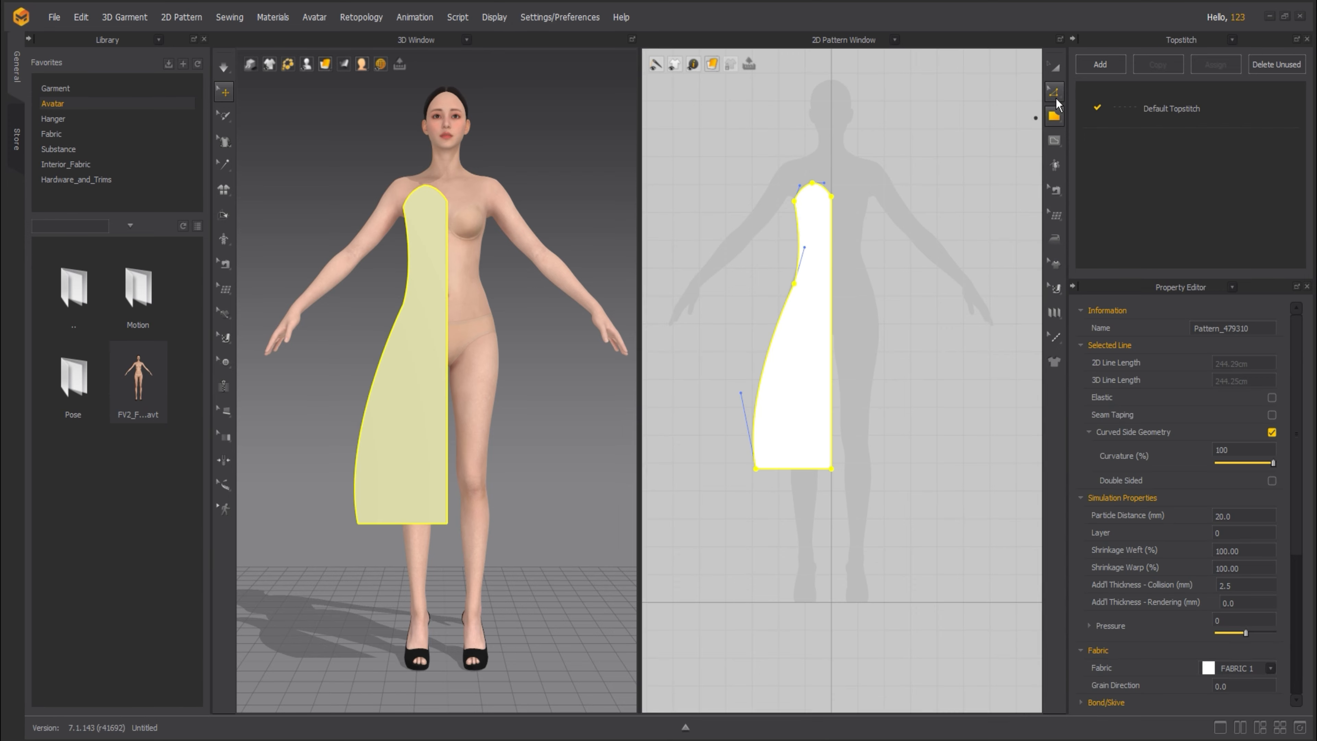
- Move the pattern's waist point slightly outward from the centre line to widen the side edge
{"action": "left_click", "coordinate": [1055, 66]}
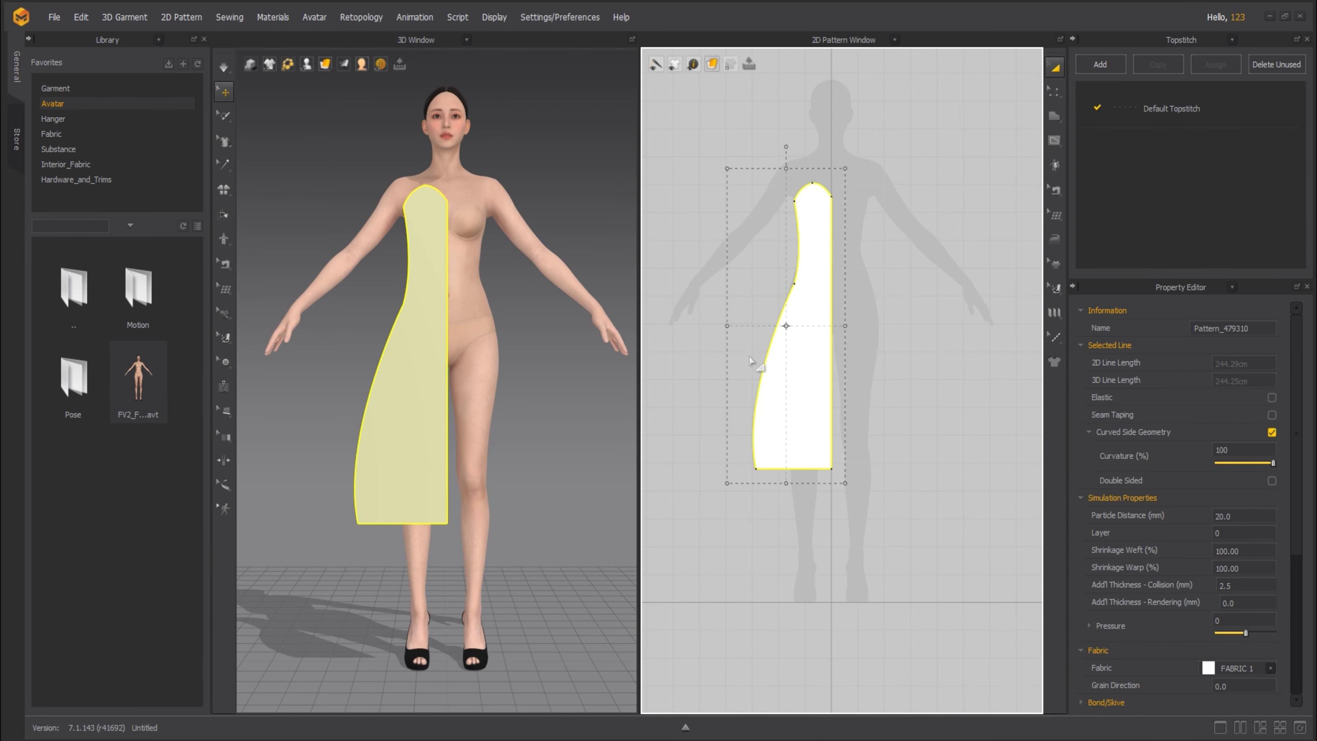
{"action": "key", "text": "z"}
{"action": "left_click_drag", "start_coordinate": [760, 237], "coordinate": [775, 261]}
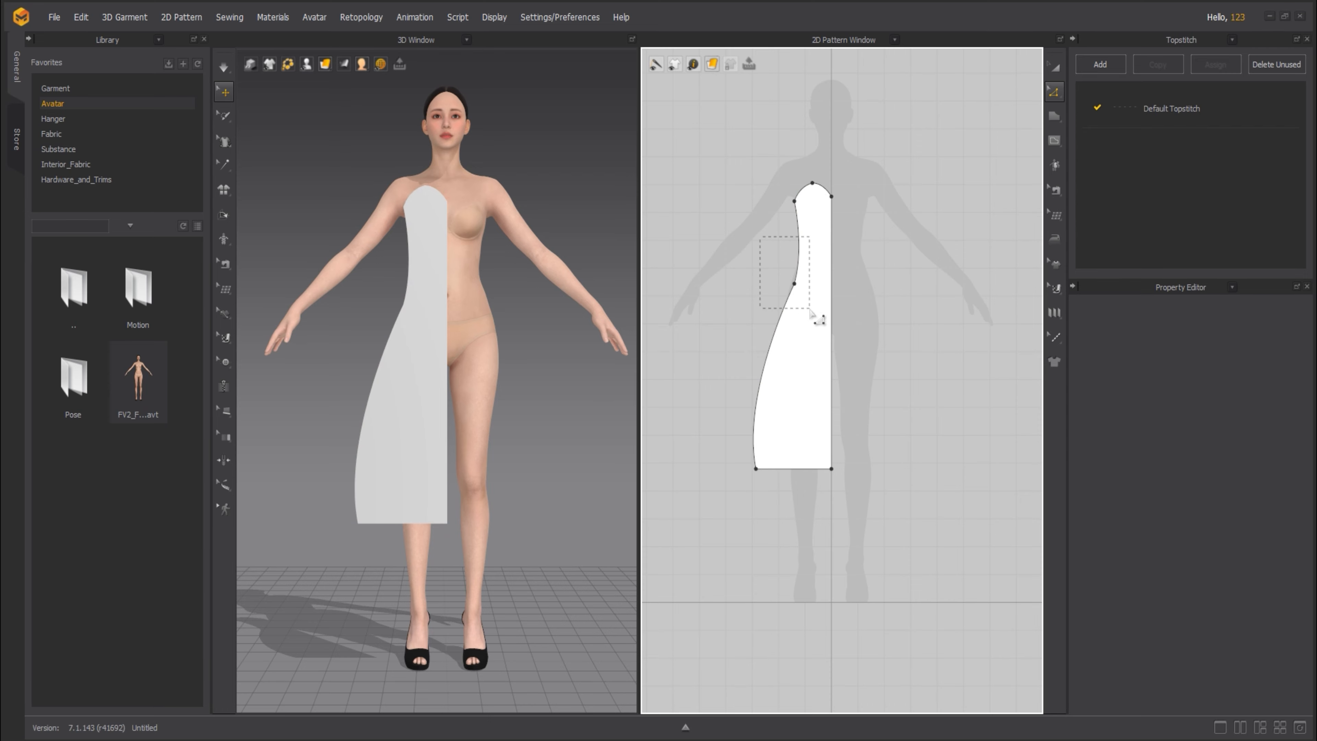
{"action": "left_click_drag", "start_coordinate": [810, 310], "coordinate": [810, 312]}
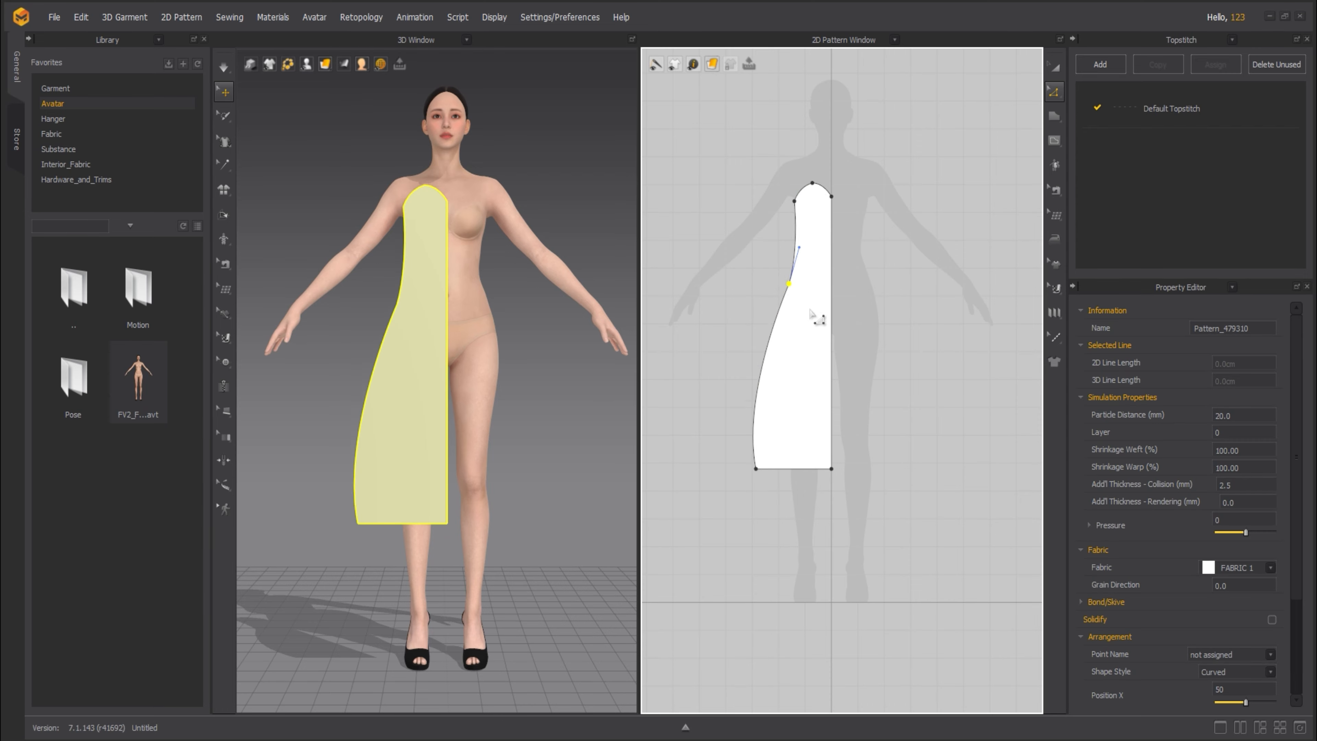
{"action": "key", "text": "Left"}
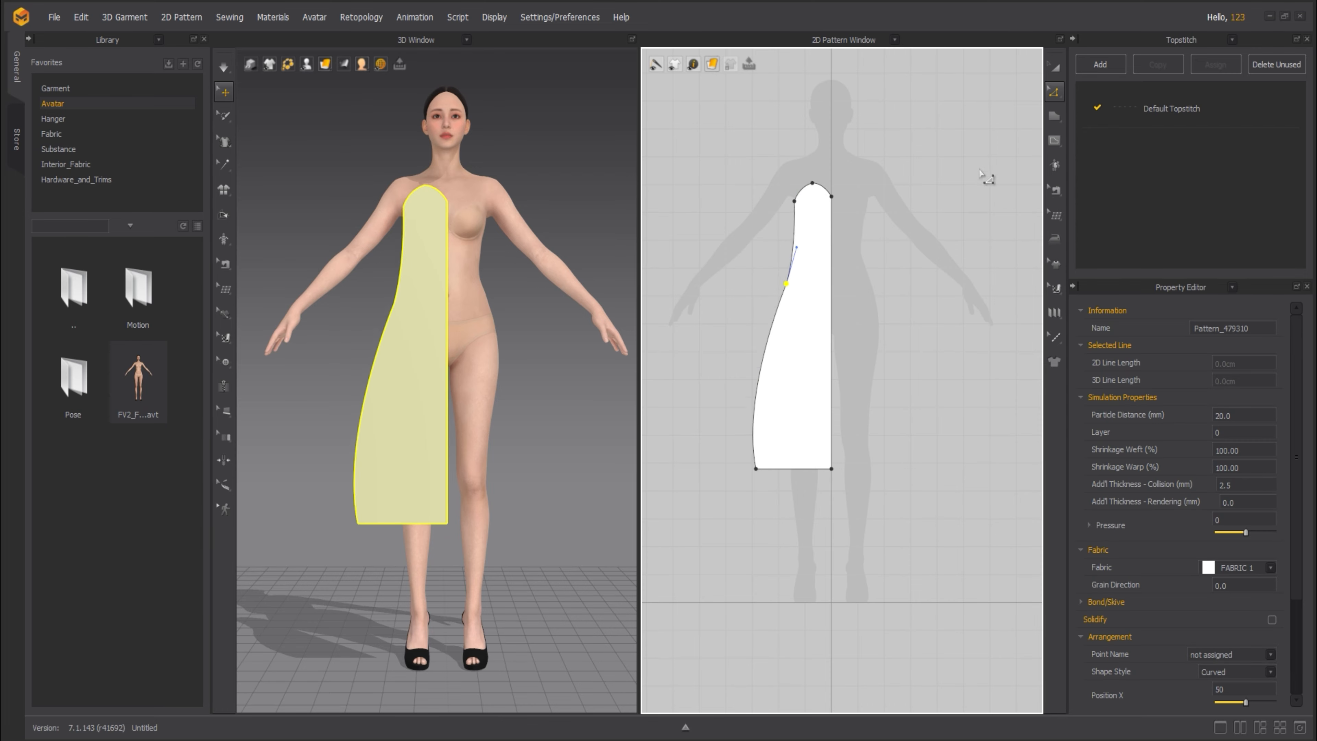
{"action": "left_click", "coordinate": [1054, 66]}
{"action": "left_click", "coordinate": [911, 245]}
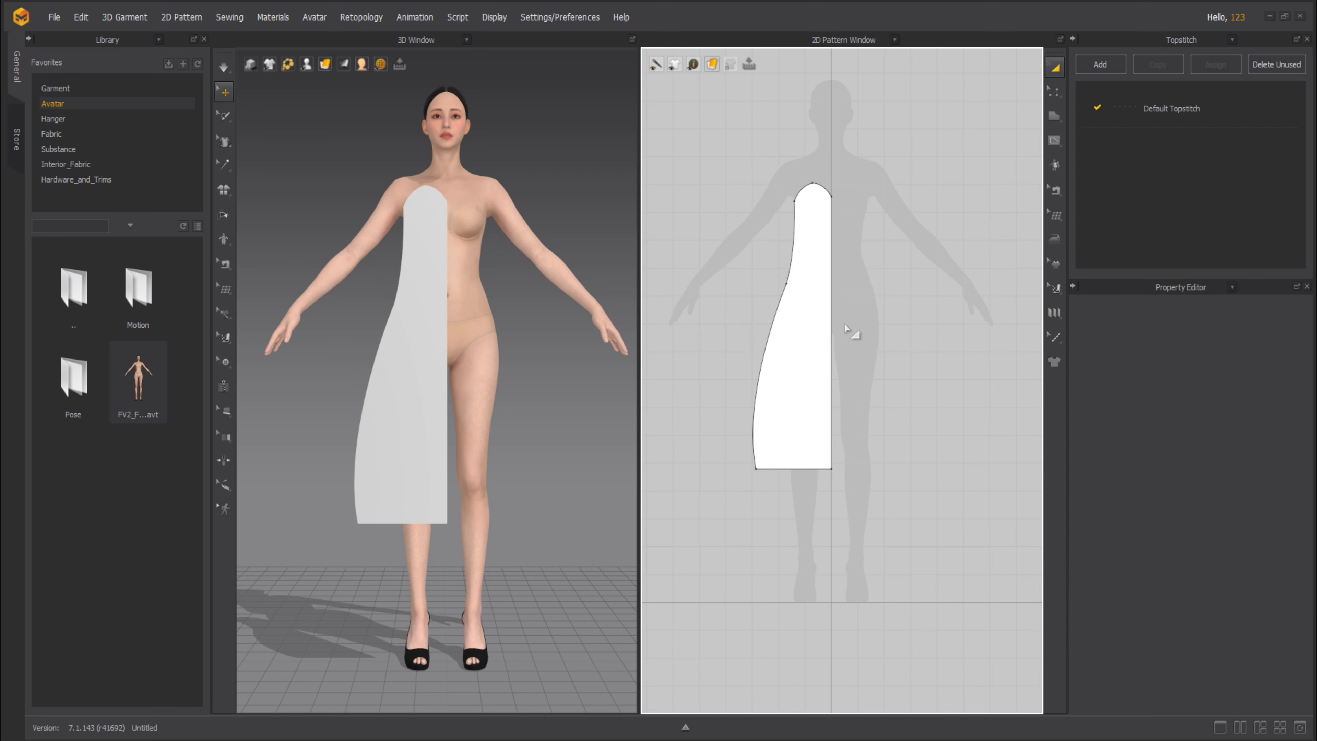
- Add two points along the straight hem, dividing it into three segments
{"action": "scroll", "coordinate": [785, 485], "scroll_direction": "up", "scroll_amount": 4}
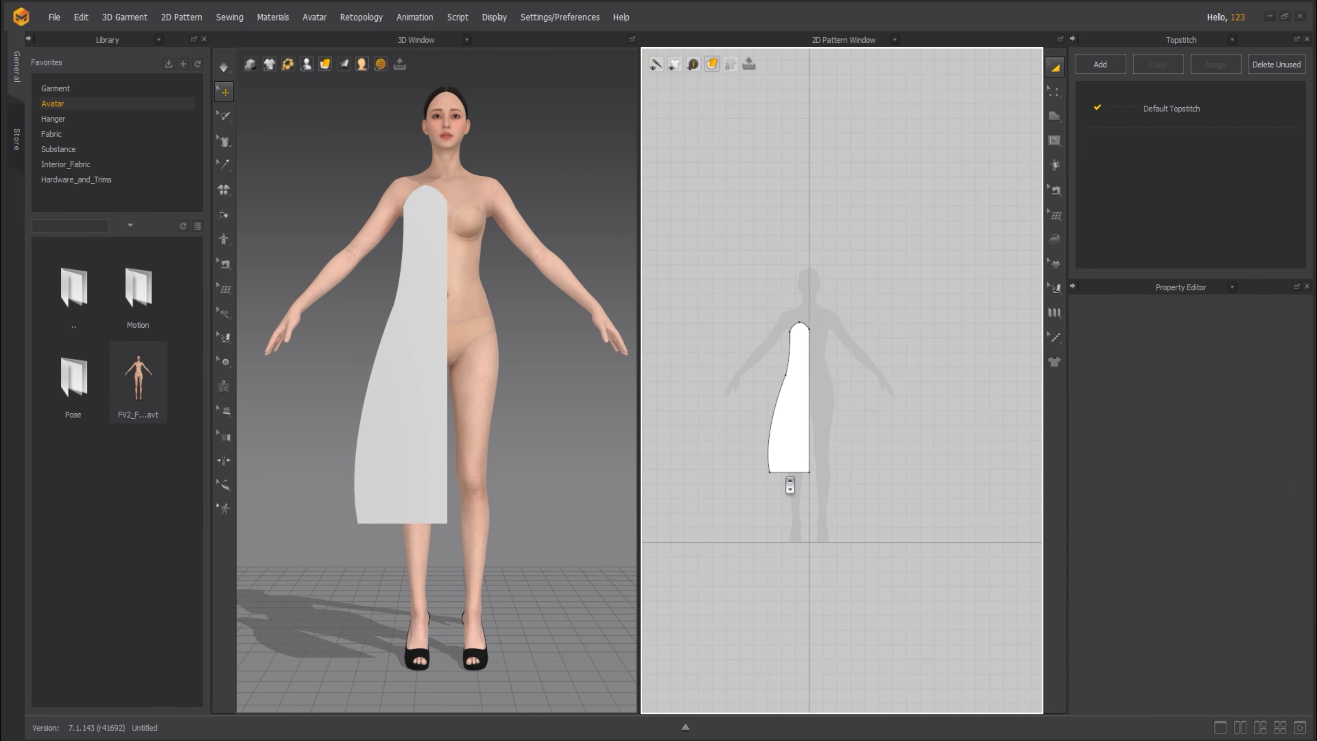
{"action": "key", "text": "x"}
{"action": "left_click", "coordinate": [776, 469]}
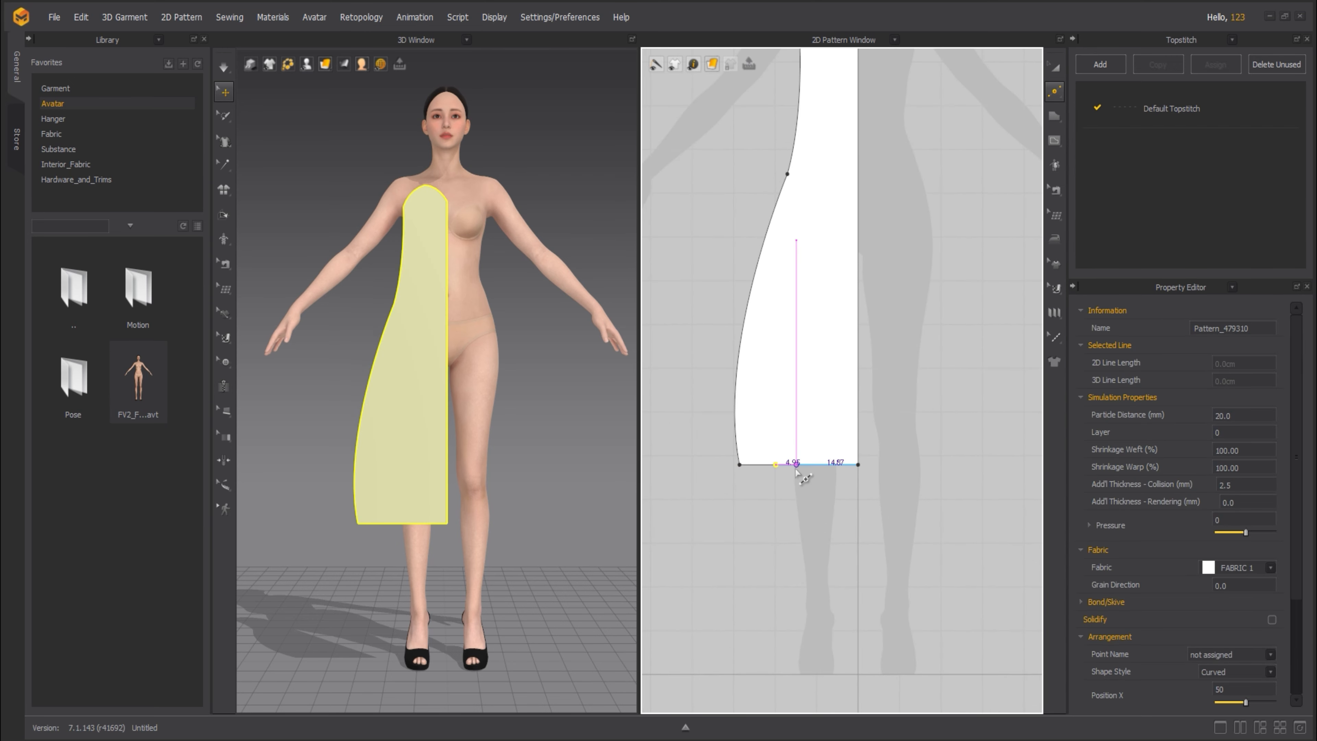
{"action": "left_click", "coordinate": [828, 469]}
- Curve the hem into a wave, bending the middle segment upward and the two outer segments downward
{"action": "key", "text": "v"}
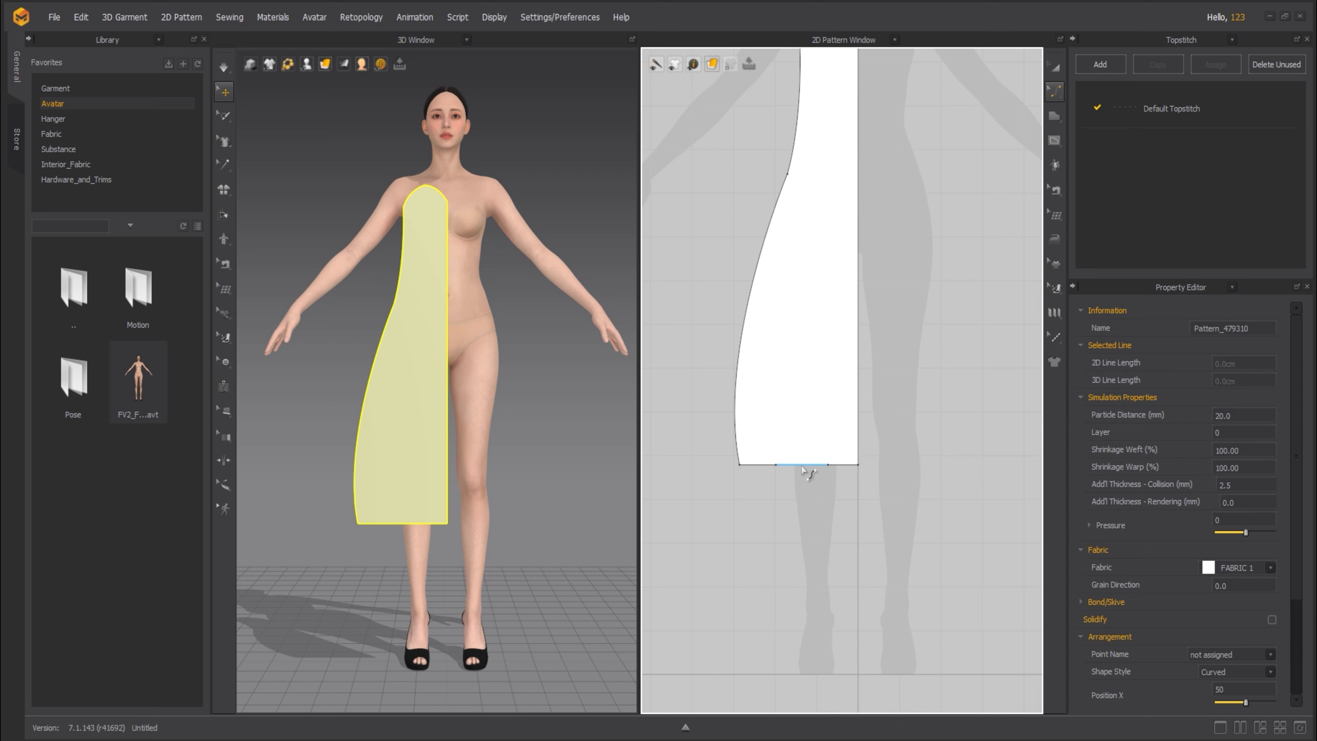
{"action": "left_click_drag", "start_coordinate": [802, 466], "coordinate": [845, 474]}
{"action": "left_click_drag", "start_coordinate": [746, 468], "coordinate": [753, 475]}
{"action": "scroll", "coordinate": [770, 480], "scroll_direction": "down", "scroll_amount": 3}
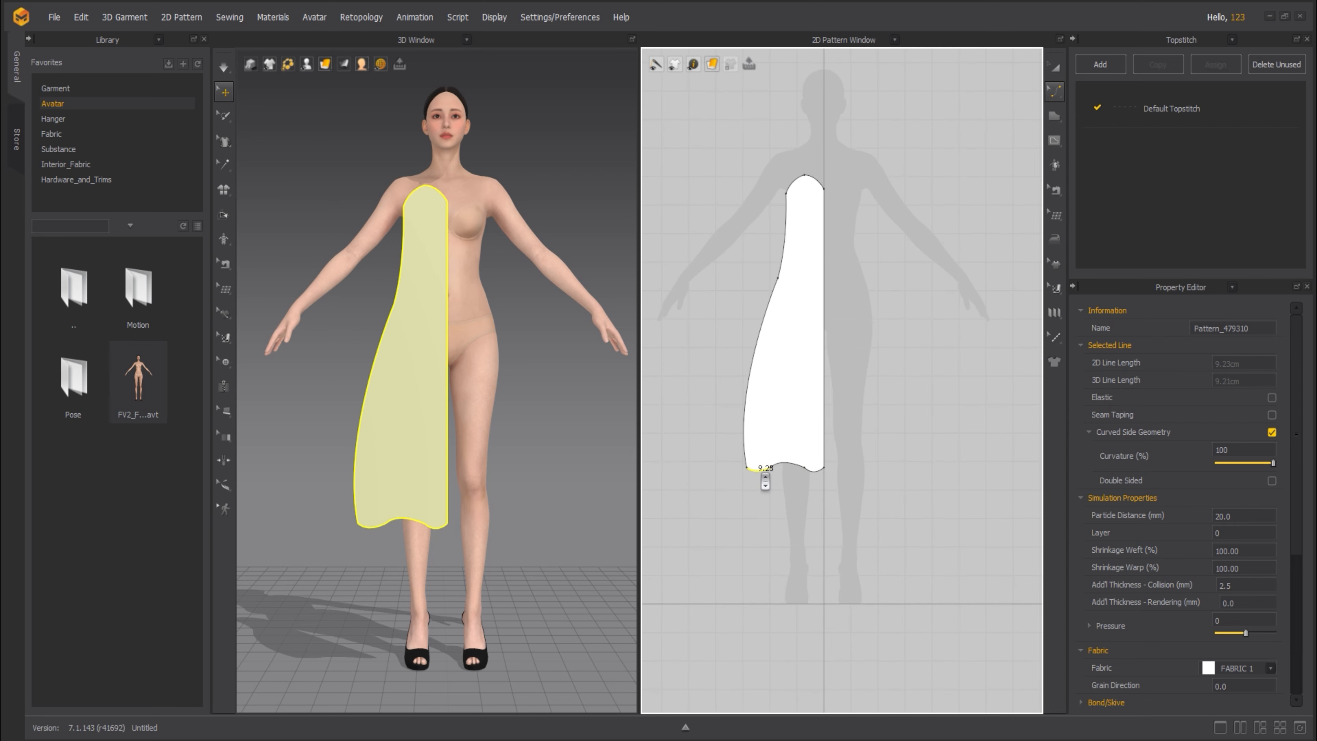
- Add two more points to each of the three curved hem segments
{"action": "scroll", "coordinate": [762, 477], "scroll_direction": "up", "scroll_amount": 6}
{"action": "key", "text": "x"}
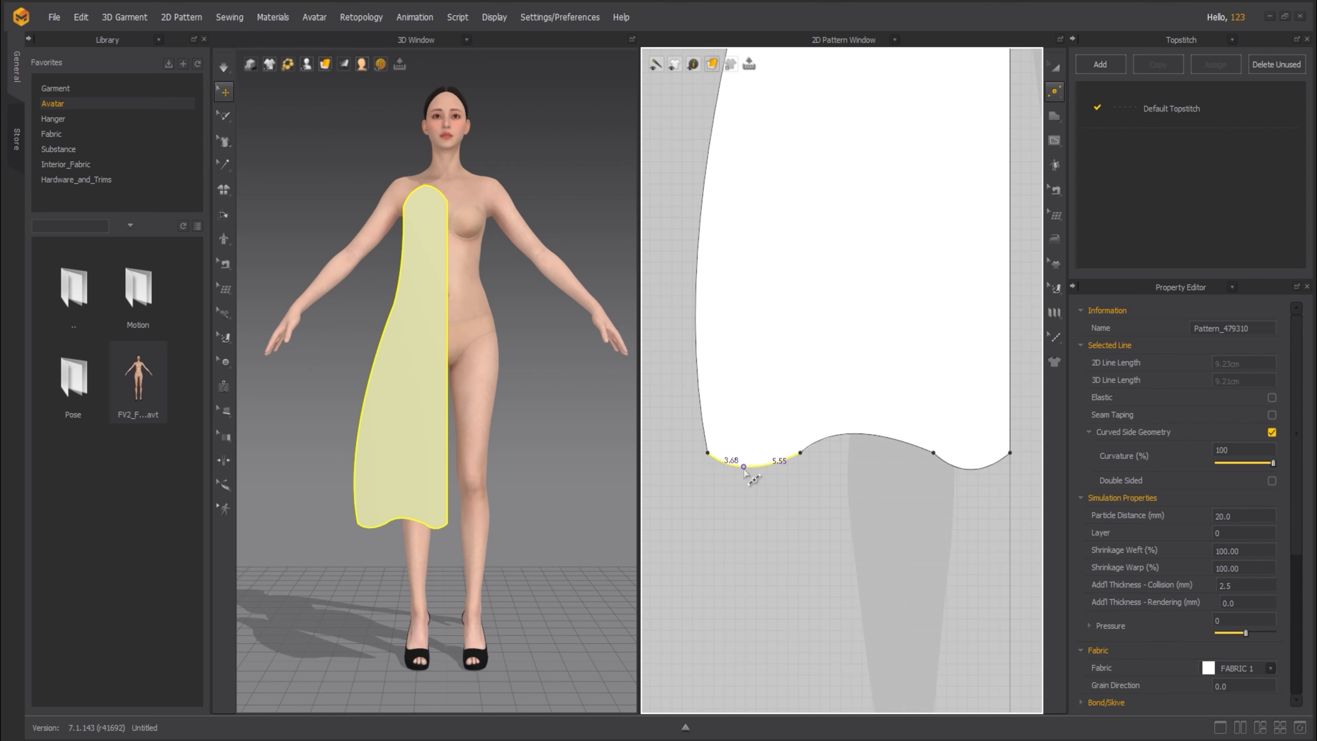
{"action": "left_click", "coordinate": [727, 463]}
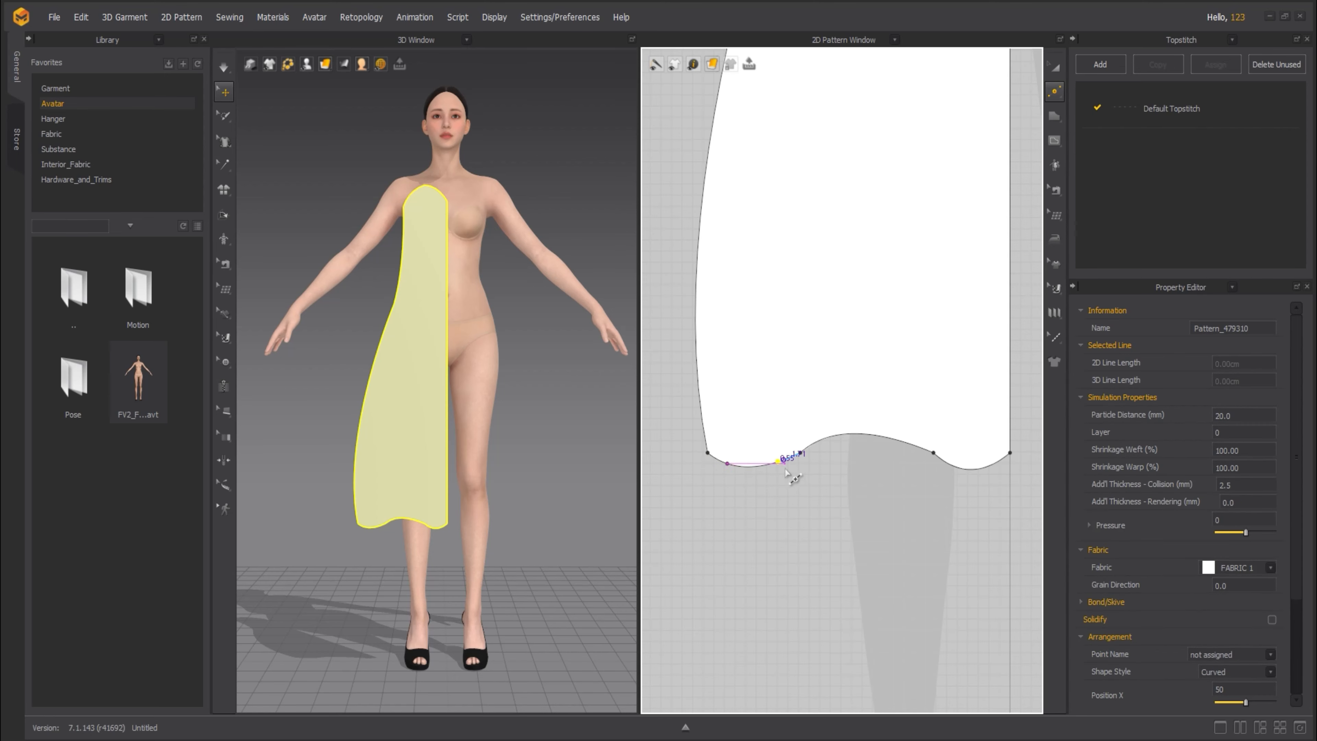
{"action": "left_click", "coordinate": [777, 461]}
{"action": "left_click", "coordinate": [835, 434]}
{"action": "left_click", "coordinate": [899, 440]}
{"action": "left_click", "coordinate": [950, 464]}
- Delete the hem point where the raised middle curve meets the dip beside the centre line
{"action": "key", "text": "z"}
{"action": "left_click", "coordinate": [931, 451]}
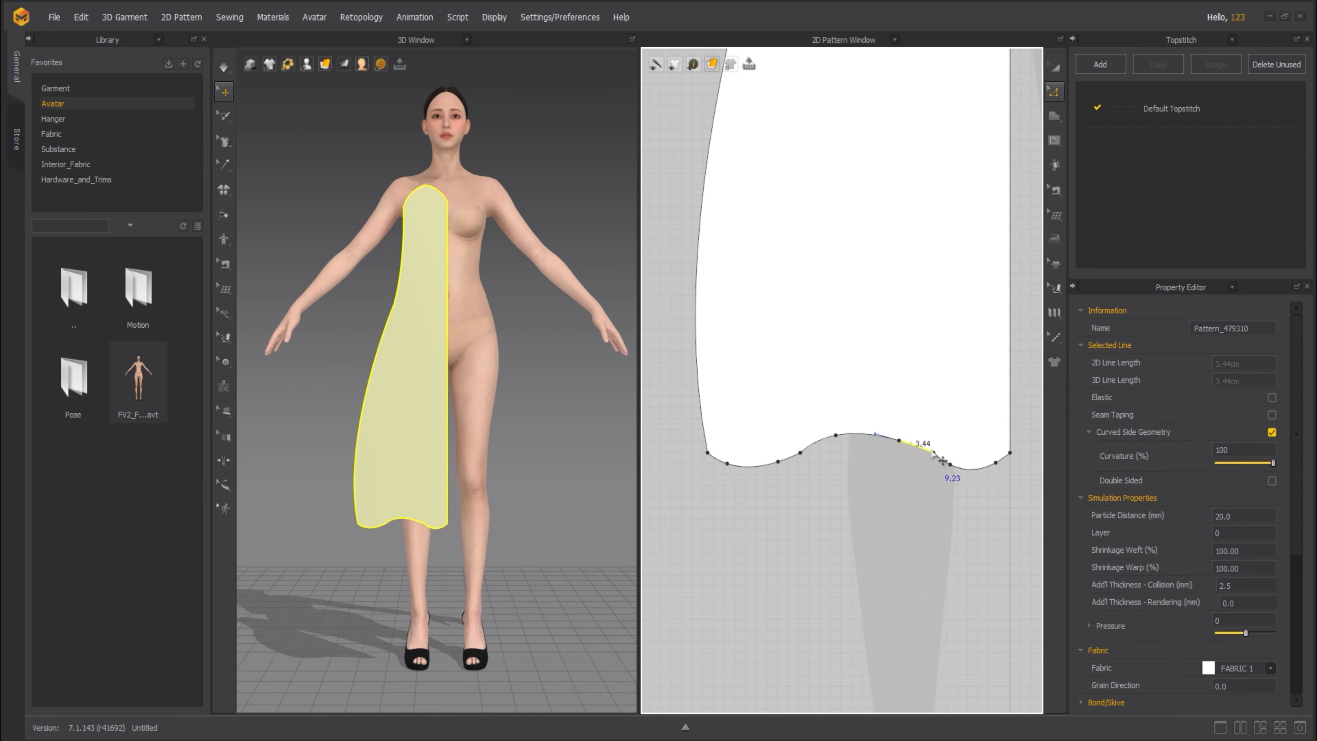
{"action": "key", "text": "Delete"}
{"action": "key", "text": "ctrl+z"}
{"action": "left_click", "coordinate": [933, 453]}
{"action": "key", "text": "Escape"}
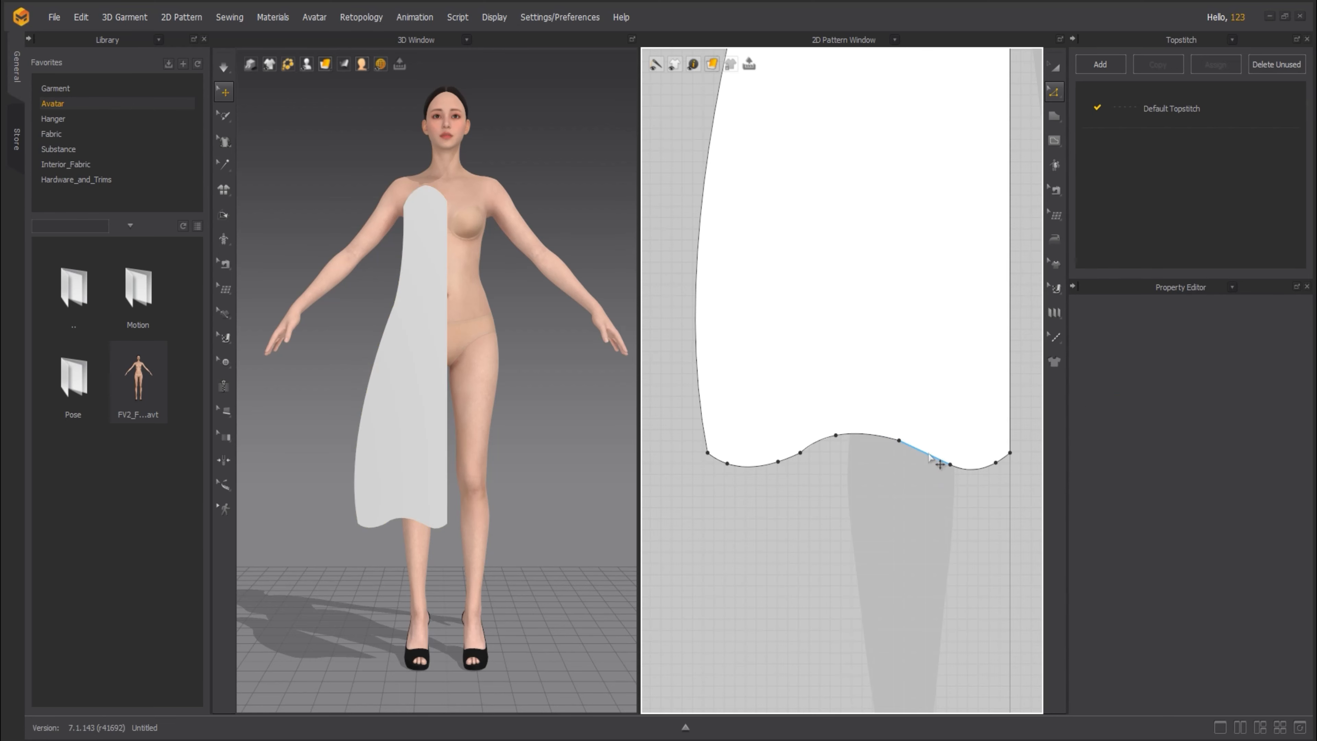
- Bend the straight hem segment near the centre line into a smooth curve about 5.3 cm long
{"action": "left_click", "coordinate": [925, 455]}
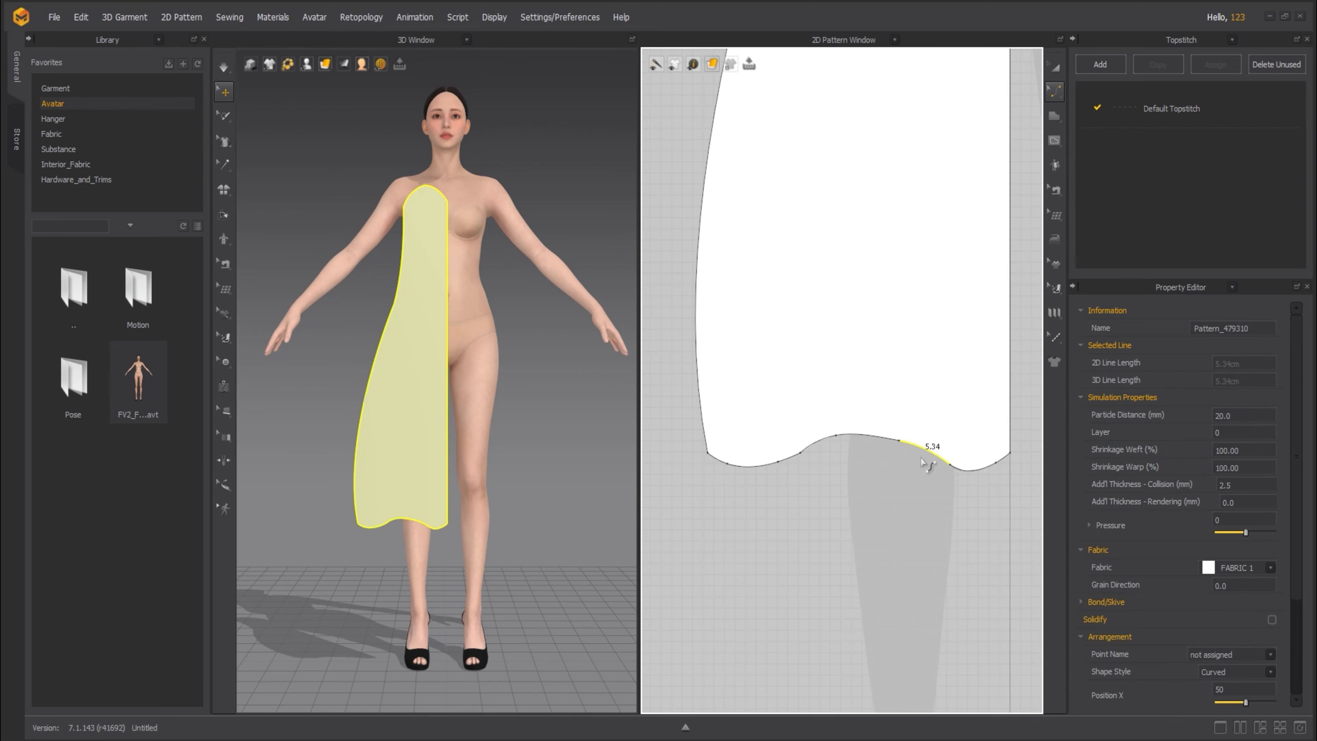
{"action": "left_click", "coordinate": [951, 466]}
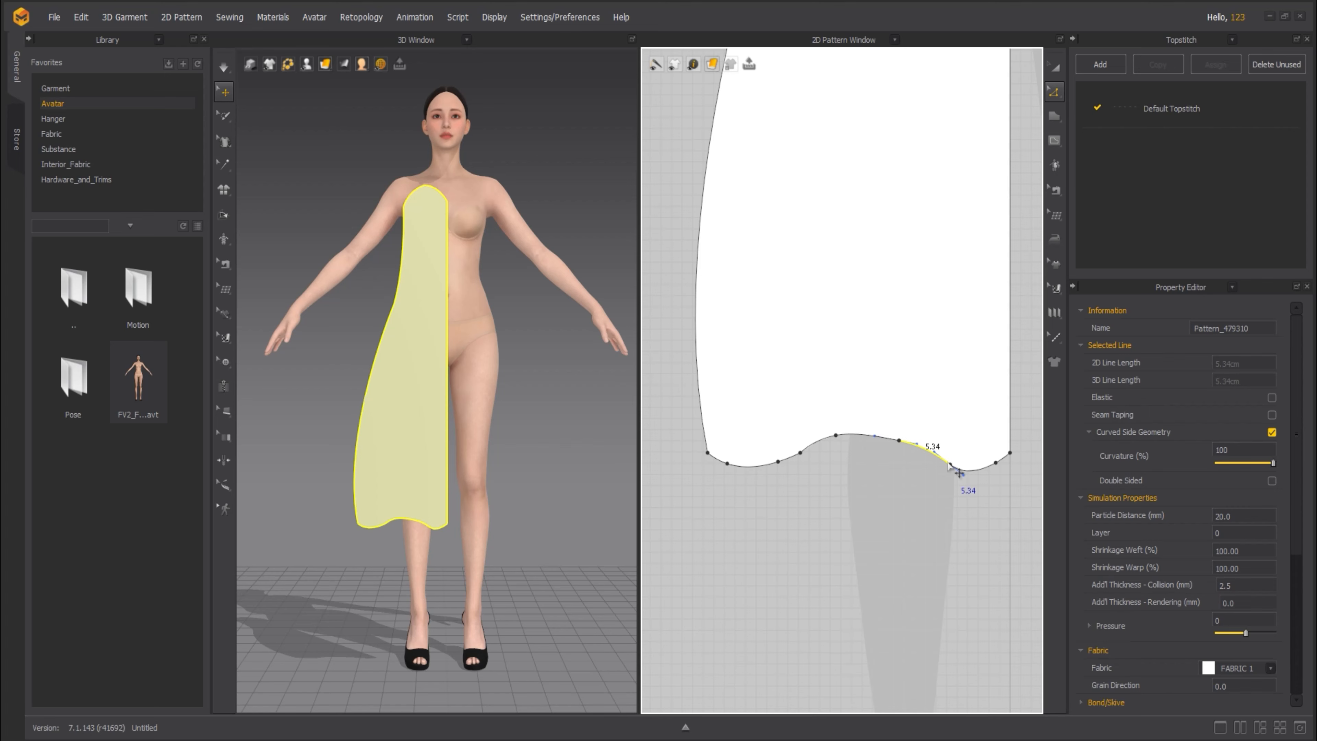
{"action": "left_click", "coordinate": [947, 488]}
{"action": "scroll", "coordinate": [844, 521], "scroll_direction": "up", "scroll_amount": 5}
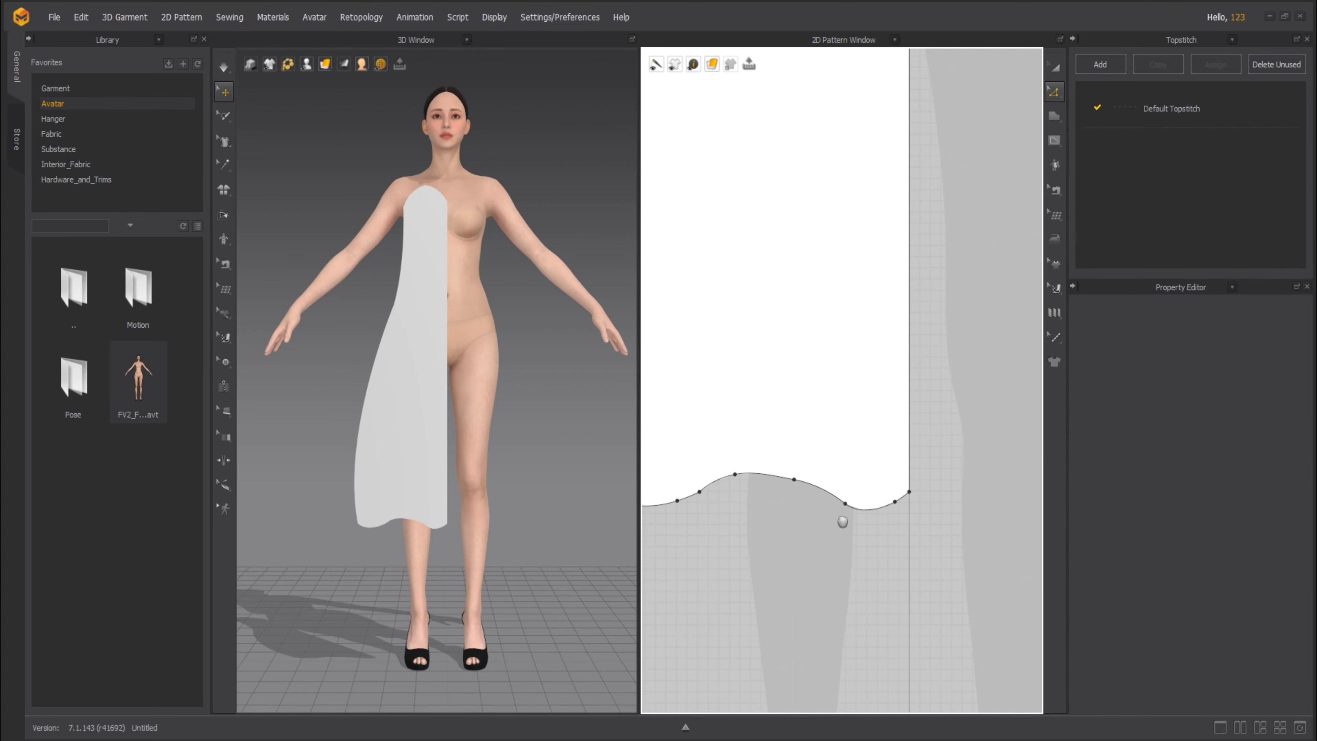
{"action": "scroll", "coordinate": [796, 529], "scroll_direction": "down", "scroll_amount": 6}
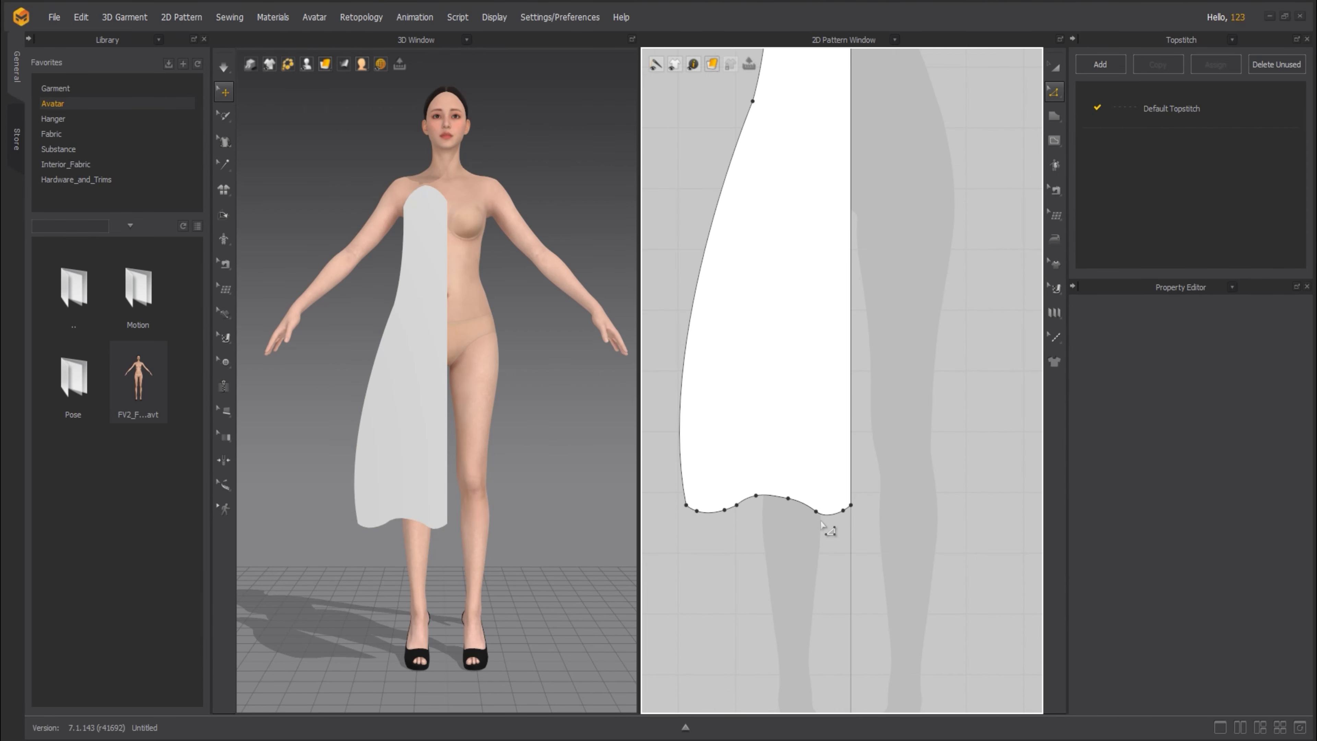
- Mirror-paste the half-front pattern as the matching other half just across the centre line
{"action": "left_click", "coordinate": [1054, 67]}
{"action": "left_click", "coordinate": [819, 251]}
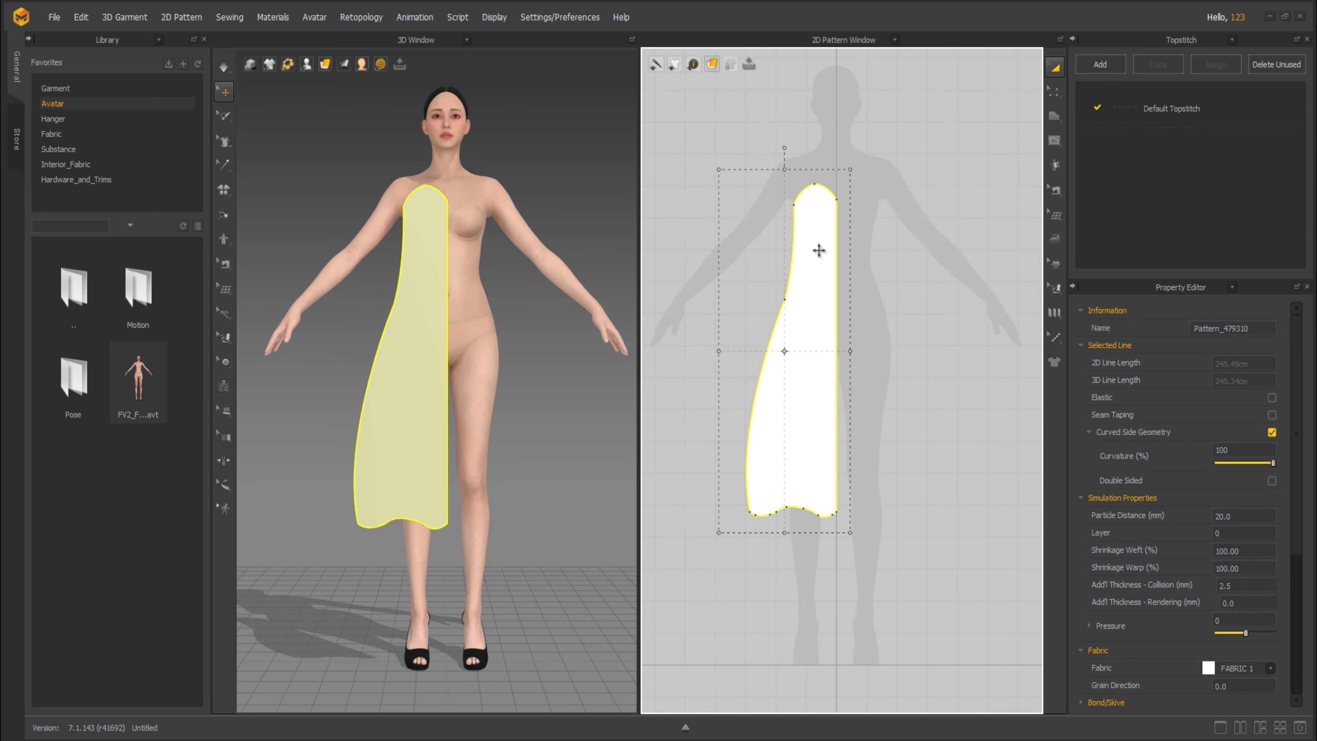
{"action": "key", "text": "ctrl+c"}
{"action": "key", "text": "ctrl+r"}
{"action": "left_click", "coordinate": [909, 338]}
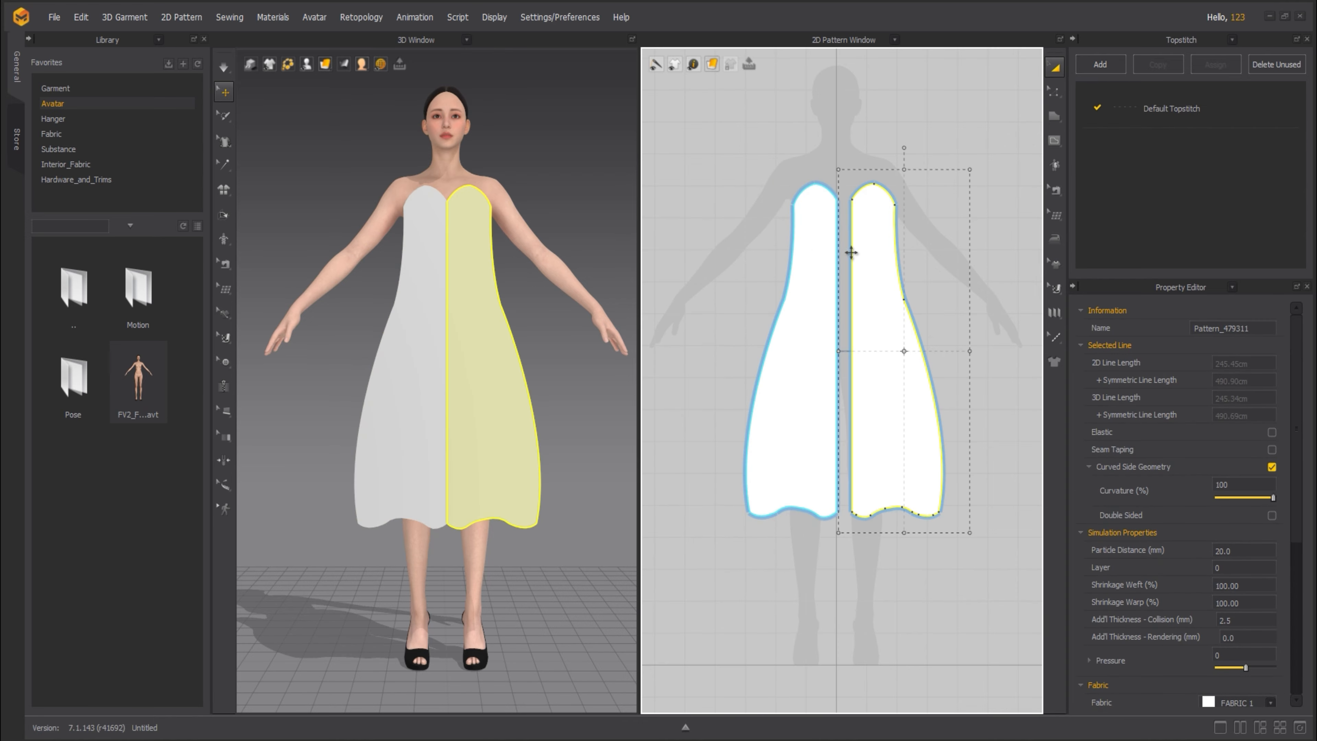
- Merge the two front halves into a single pattern along their straight centre edges
{"action": "key", "text": "z"}
{"action": "right_click", "coordinate": [838, 242]}
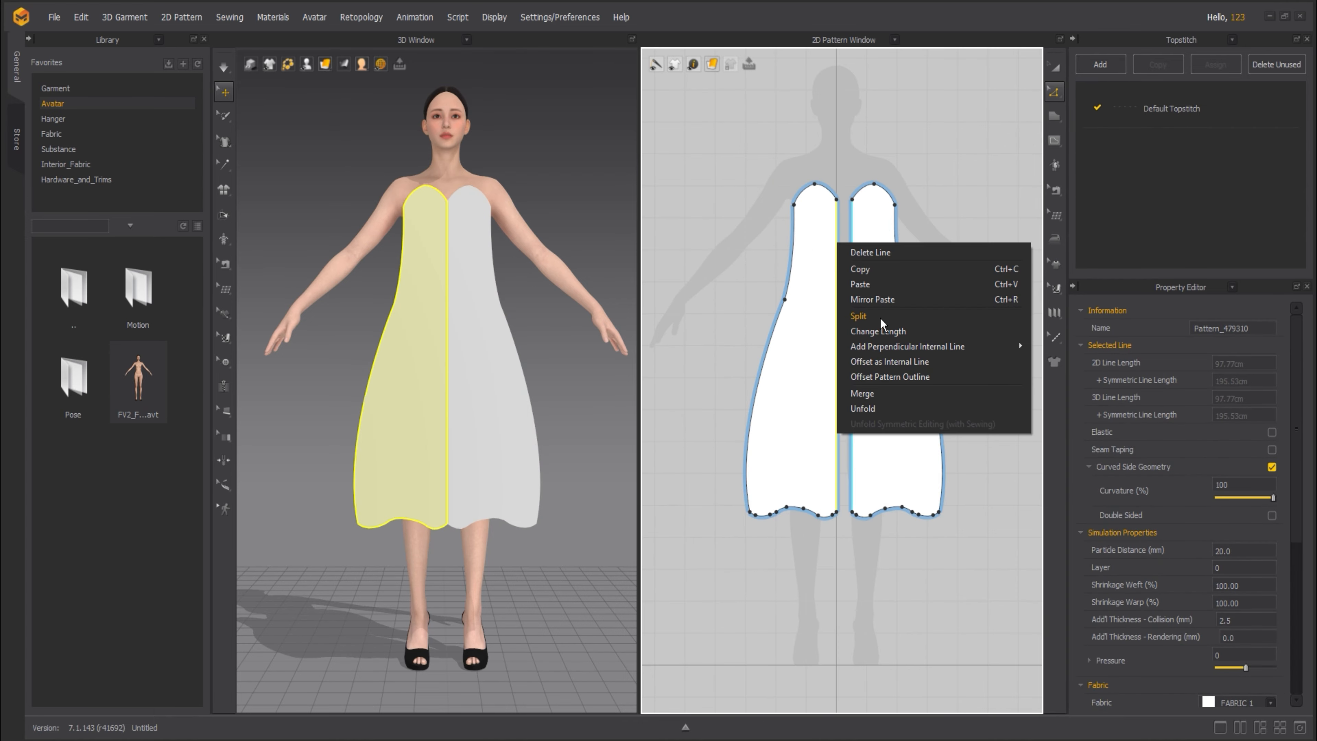
{"action": "left_click", "coordinate": [870, 387]}
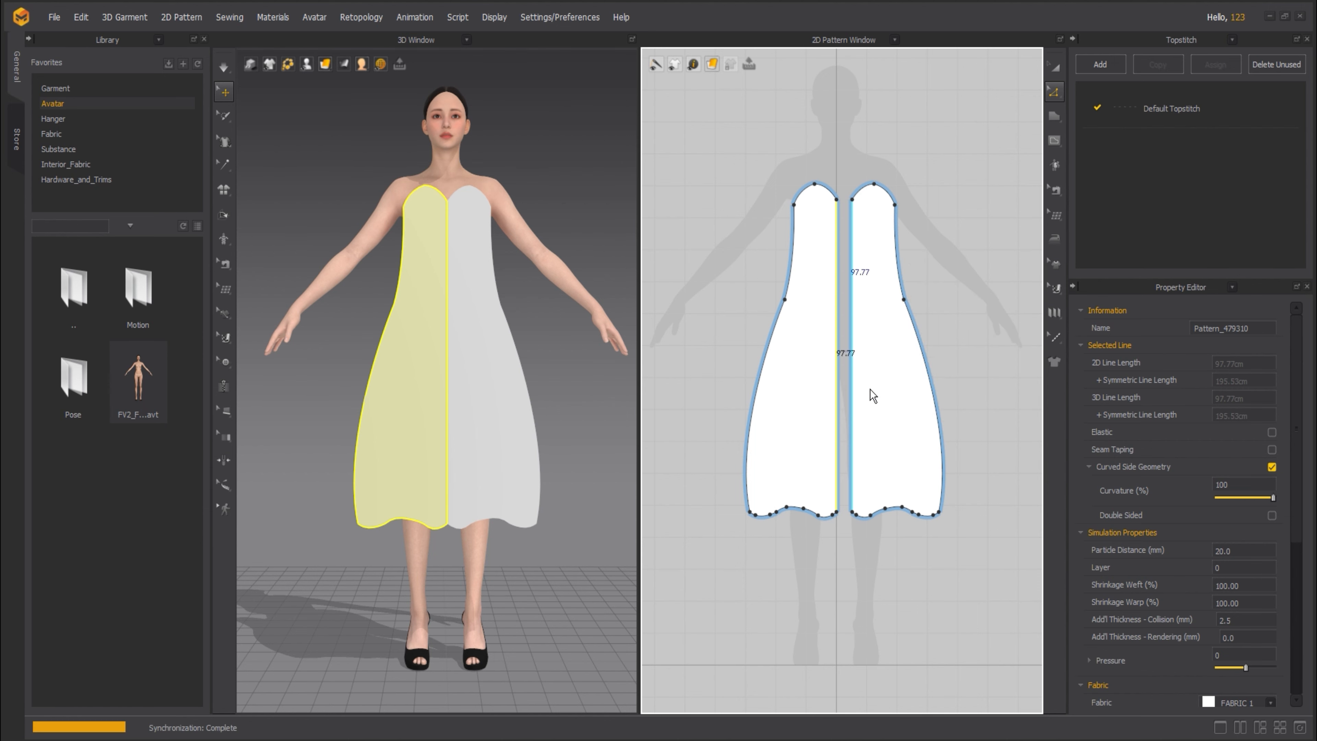
{"action": "left_click", "coordinate": [1056, 70]}
{"action": "left_click", "coordinate": [947, 315]}
{"action": "scroll", "coordinate": [832, 447], "scroll_direction": "down", "scroll_amount": 2}
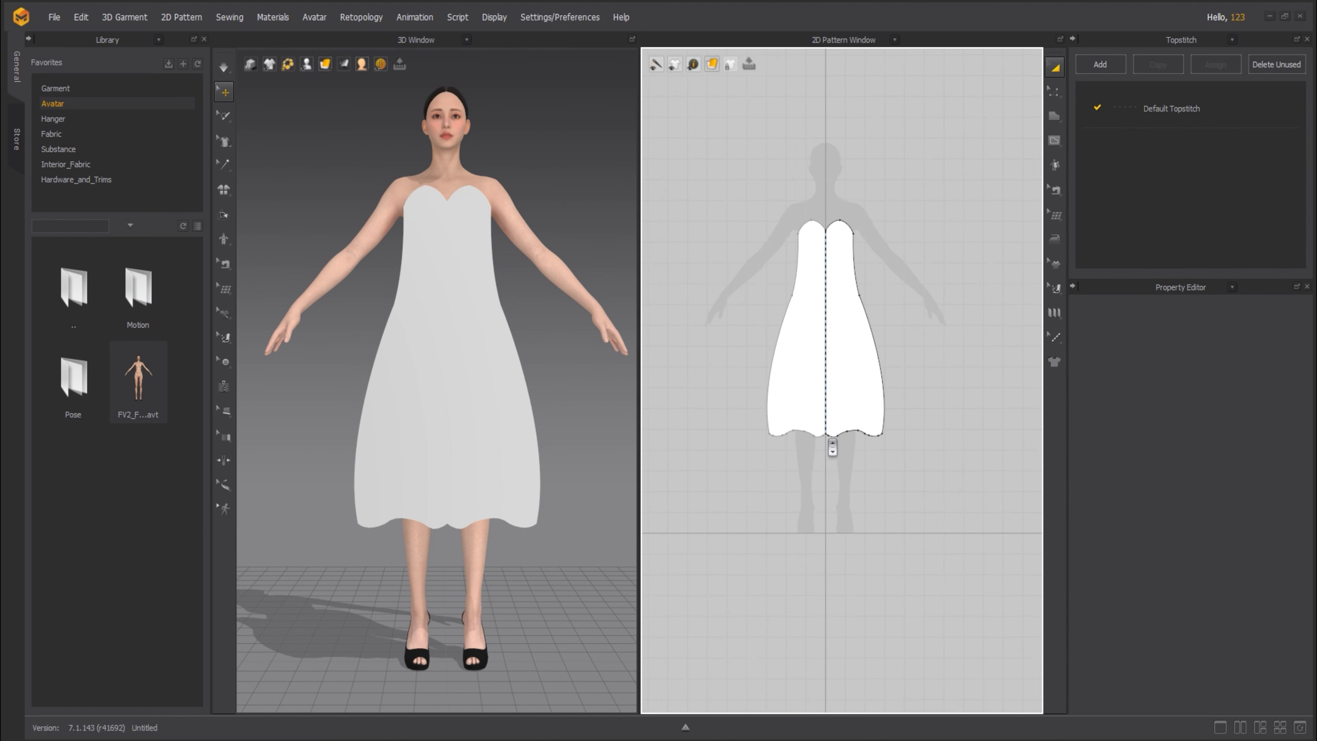
- Delete the hem point on the centre line of the merged front pattern
{"action": "scroll", "coordinate": [829, 440], "scroll_direction": "up", "scroll_amount": 5}
{"action": "key", "text": "z"}
{"action": "left_click", "coordinate": [829, 435]}
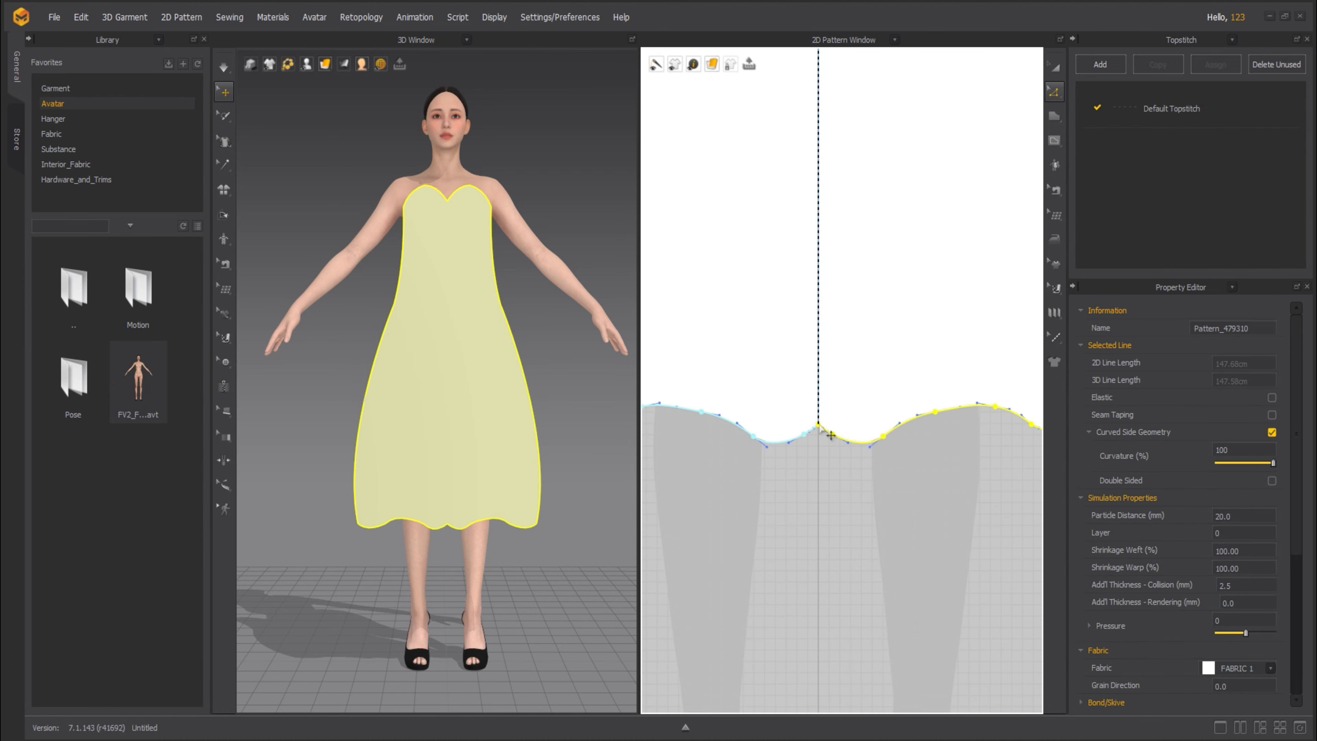
{"action": "key", "text": "Delete"}
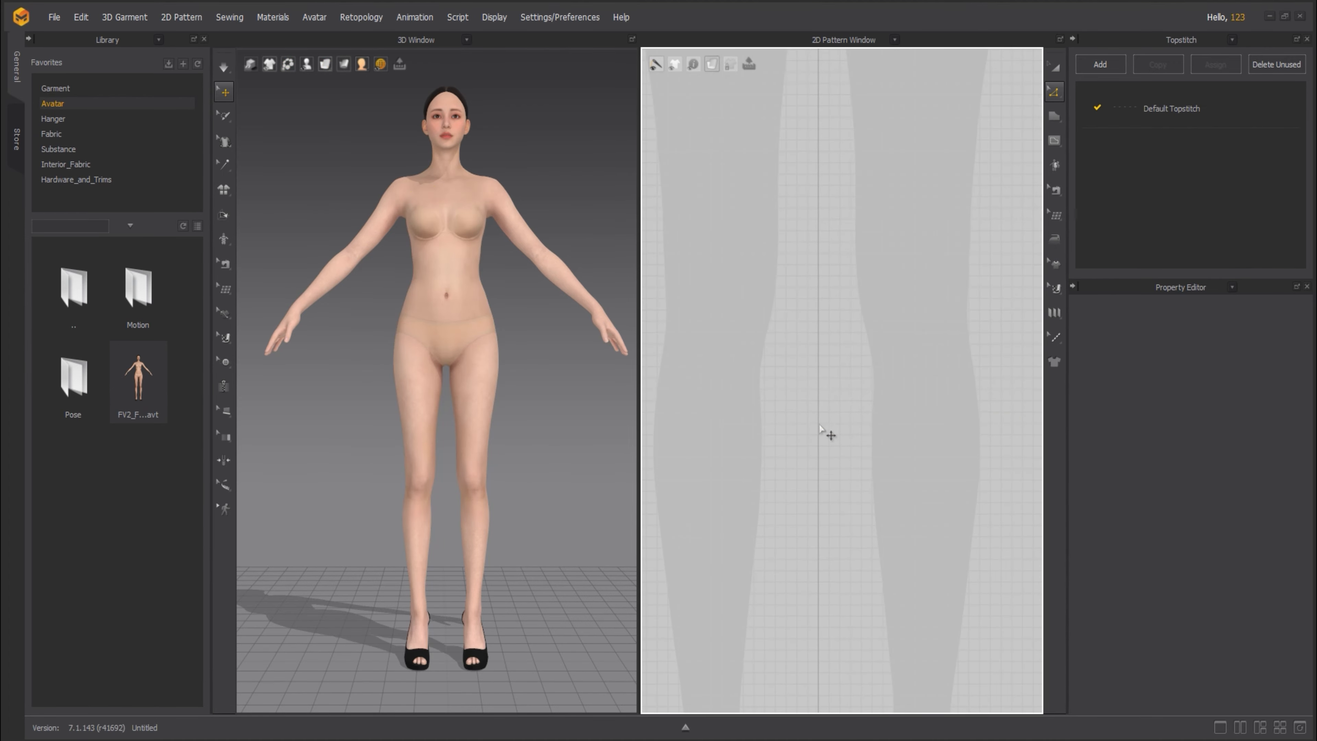
{"action": "key", "text": "ctrl+z"}
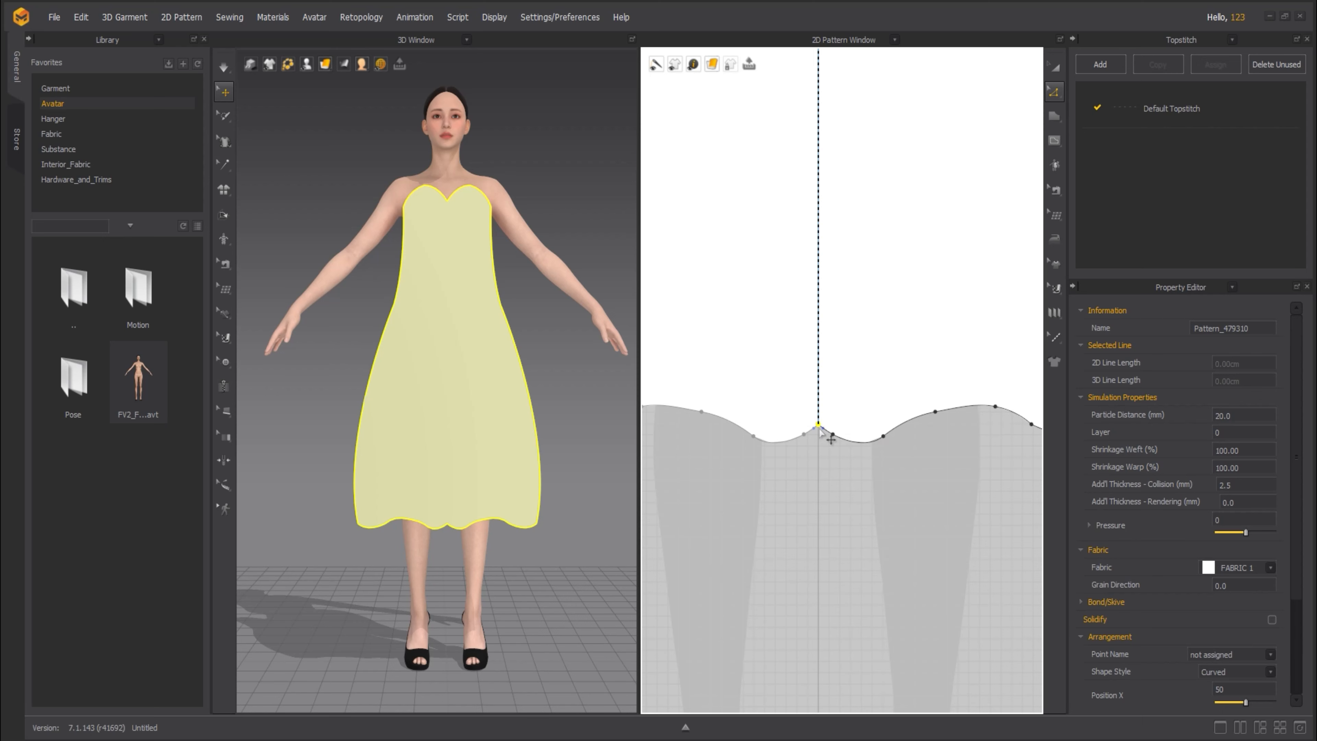
{"action": "key", "text": "Escape"}
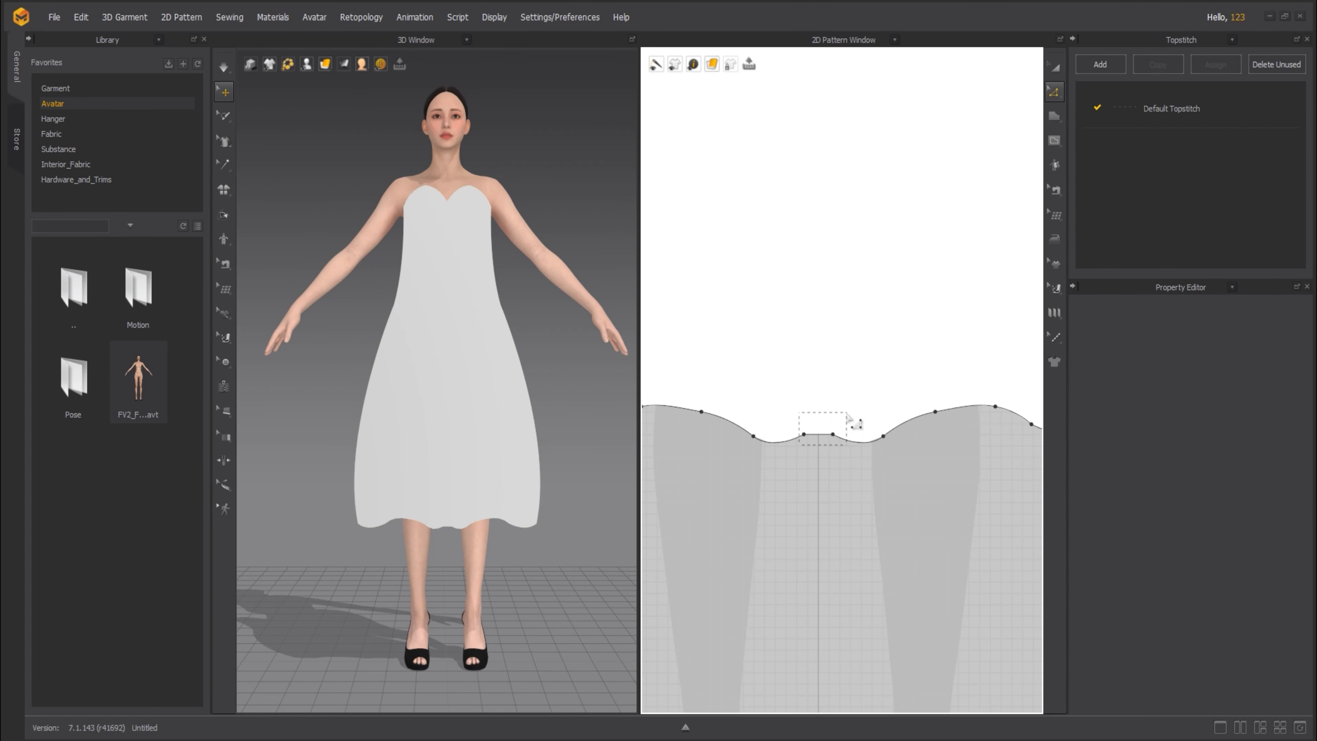
{"action": "left_click_drag", "start_coordinate": [848, 415], "coordinate": [849, 420]}
{"action": "key", "text": "Escape"}
{"action": "scroll", "coordinate": [850, 420], "scroll_direction": "up", "scroll_amount": 5}
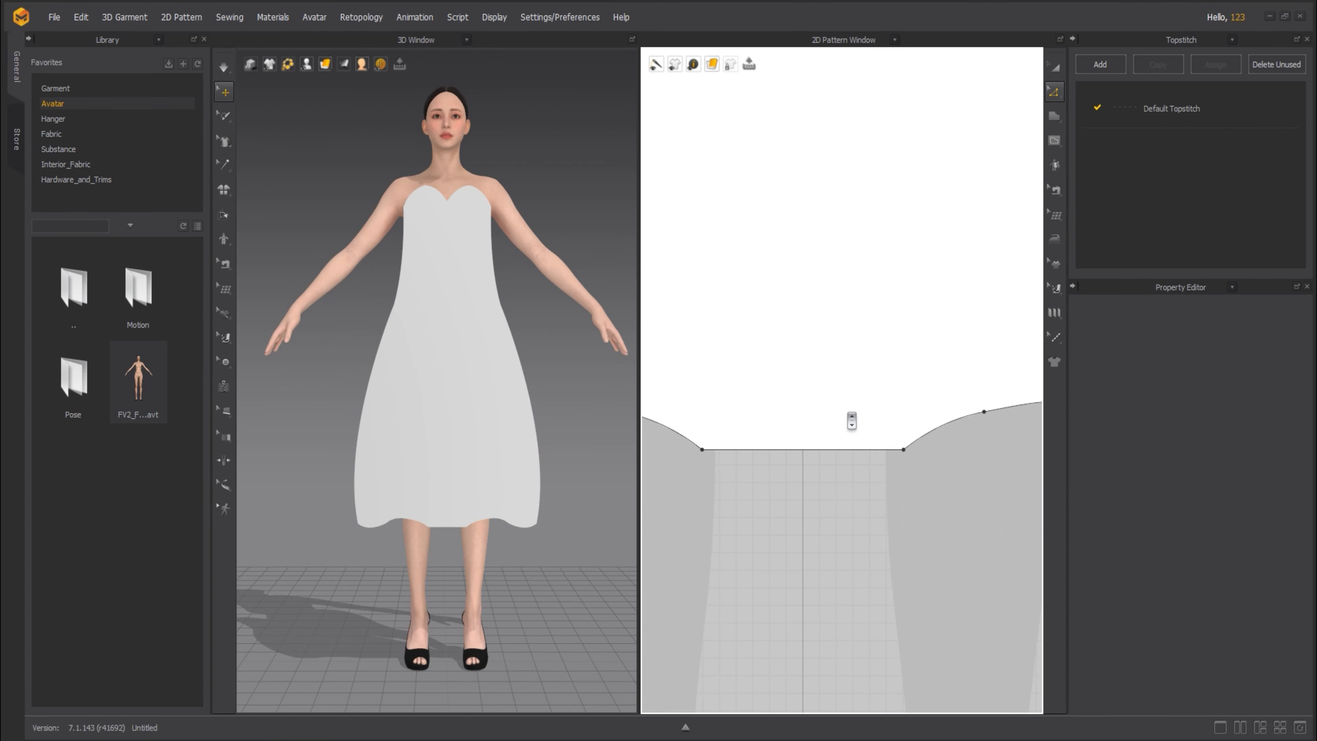
- Delete all remaining wave points along the hem between the two side corners
{"action": "scroll", "coordinate": [851, 421], "scroll_direction": "down", "scroll_amount": 5}
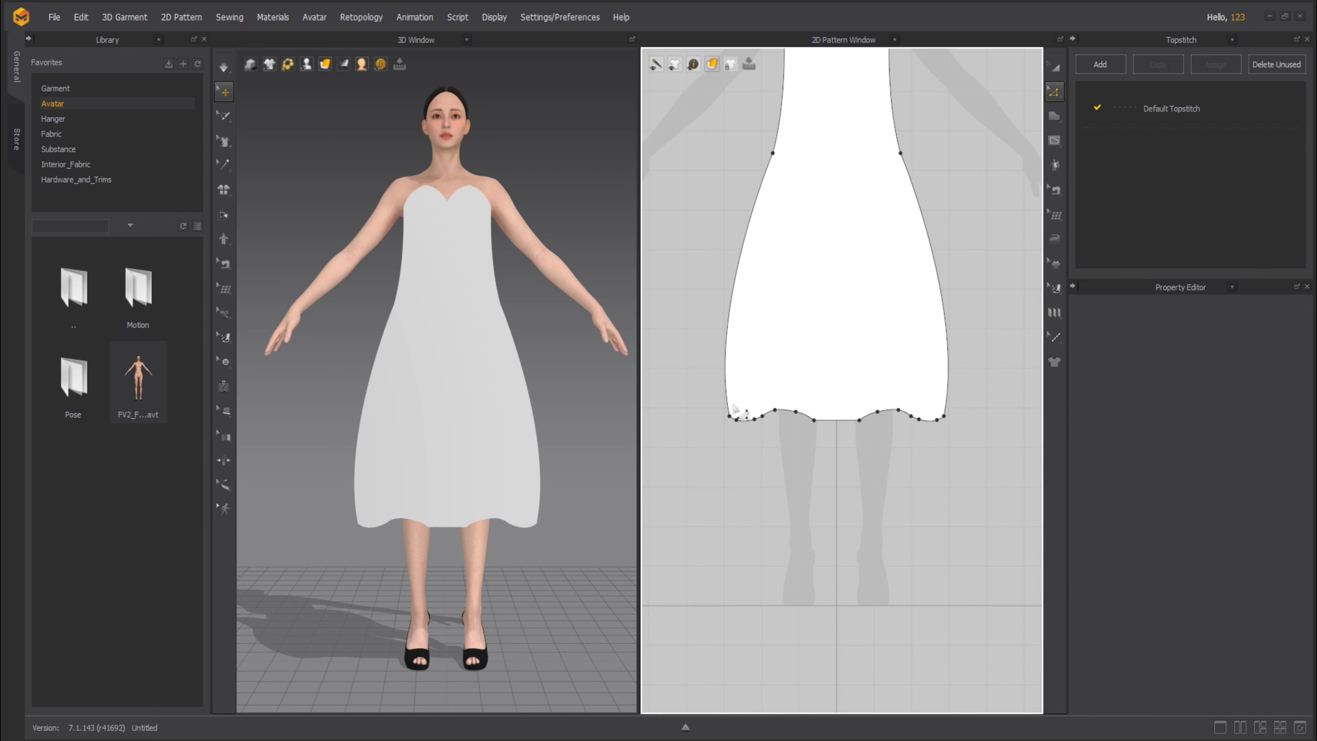
{"action": "left_click", "coordinate": [731, 407]}
{"action": "left_click", "coordinate": [651, 401]}
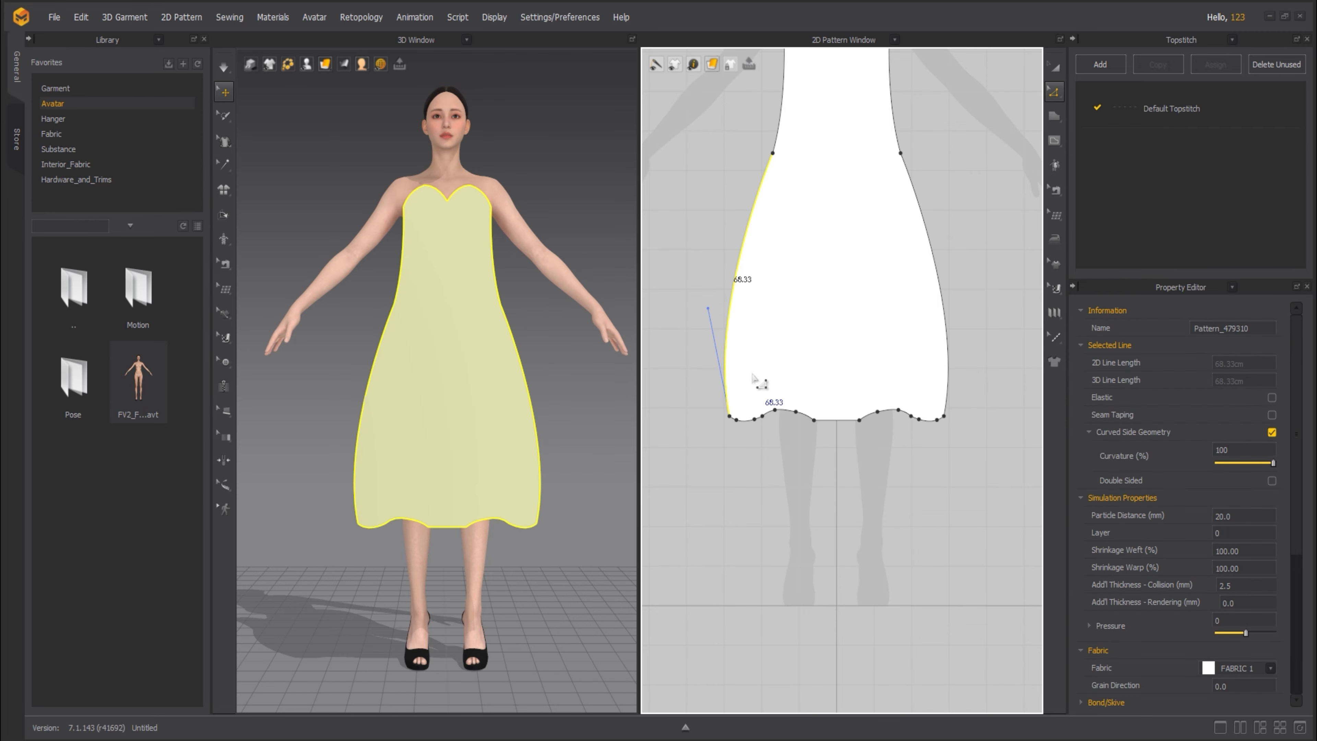
{"action": "key", "text": "Escape"}
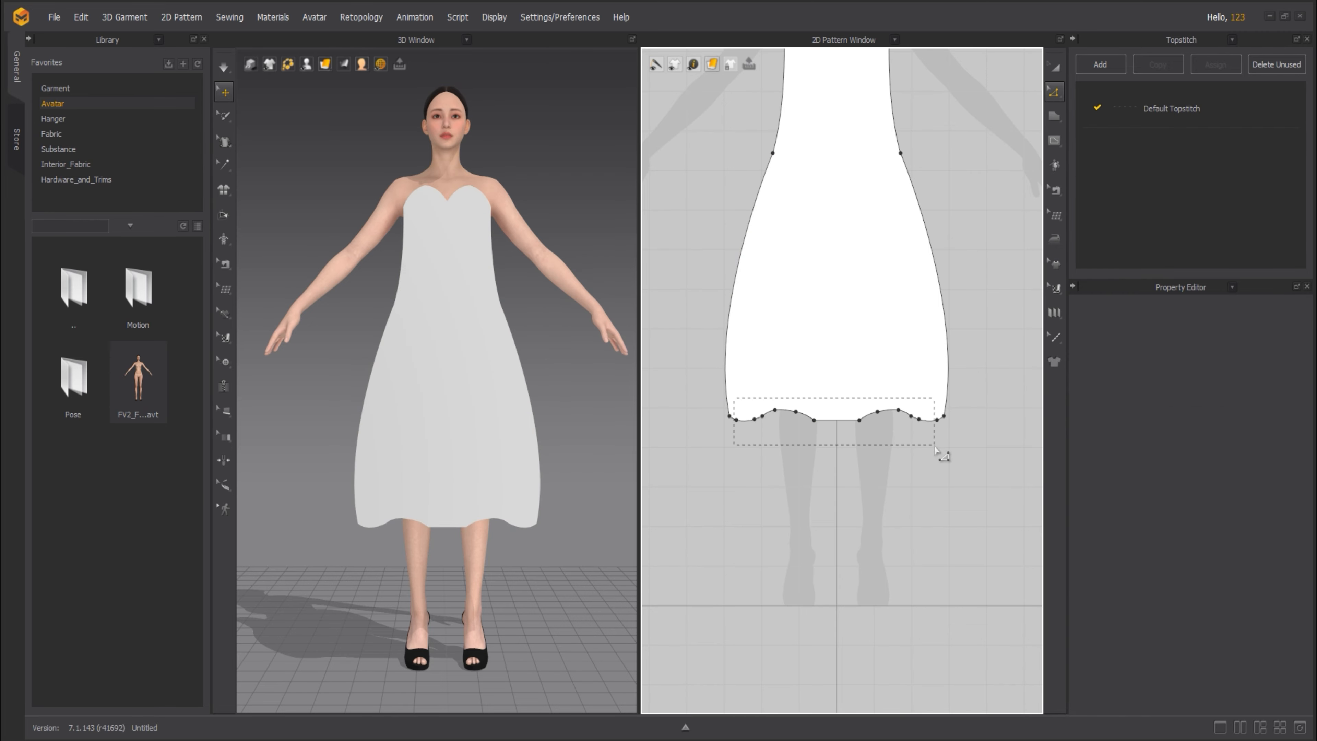
{"action": "left_click_drag", "start_coordinate": [941, 451], "coordinate": [947, 456]}
{"action": "key", "text": "Delete"}
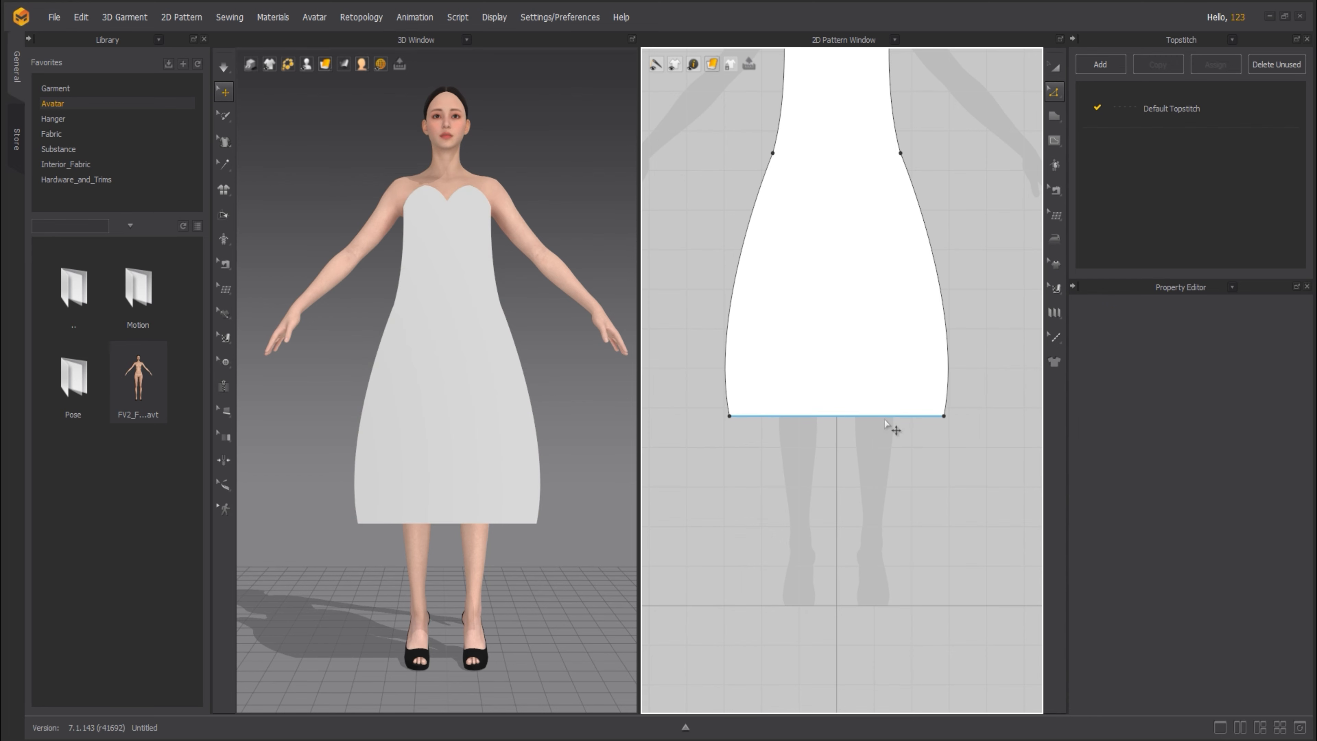
- Bend the straight hem downward into one shallow curve about 58 cm long
{"action": "left_click_drag", "start_coordinate": [829, 422], "coordinate": [828, 430]}
{"action": "scroll", "coordinate": [830, 436], "scroll_direction": "down", "scroll_amount": 2}
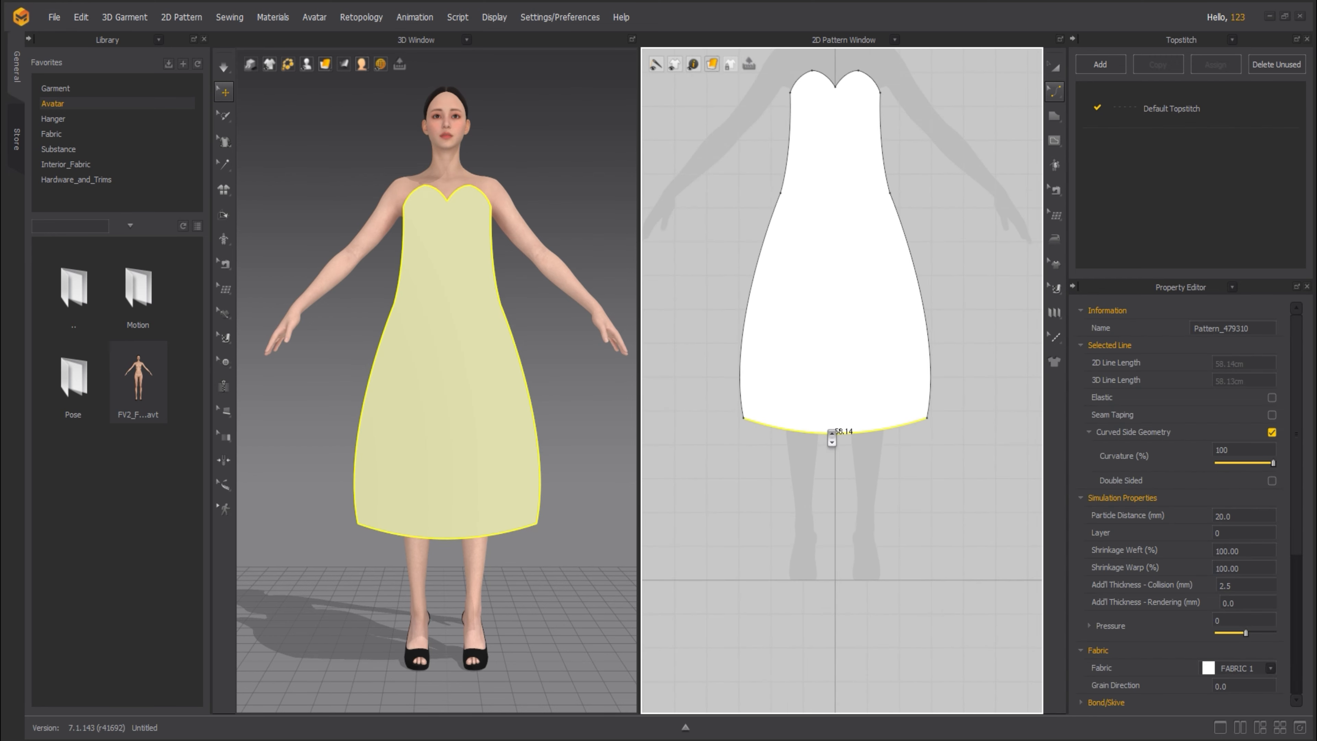
{"action": "left_click", "coordinate": [1055, 67]}
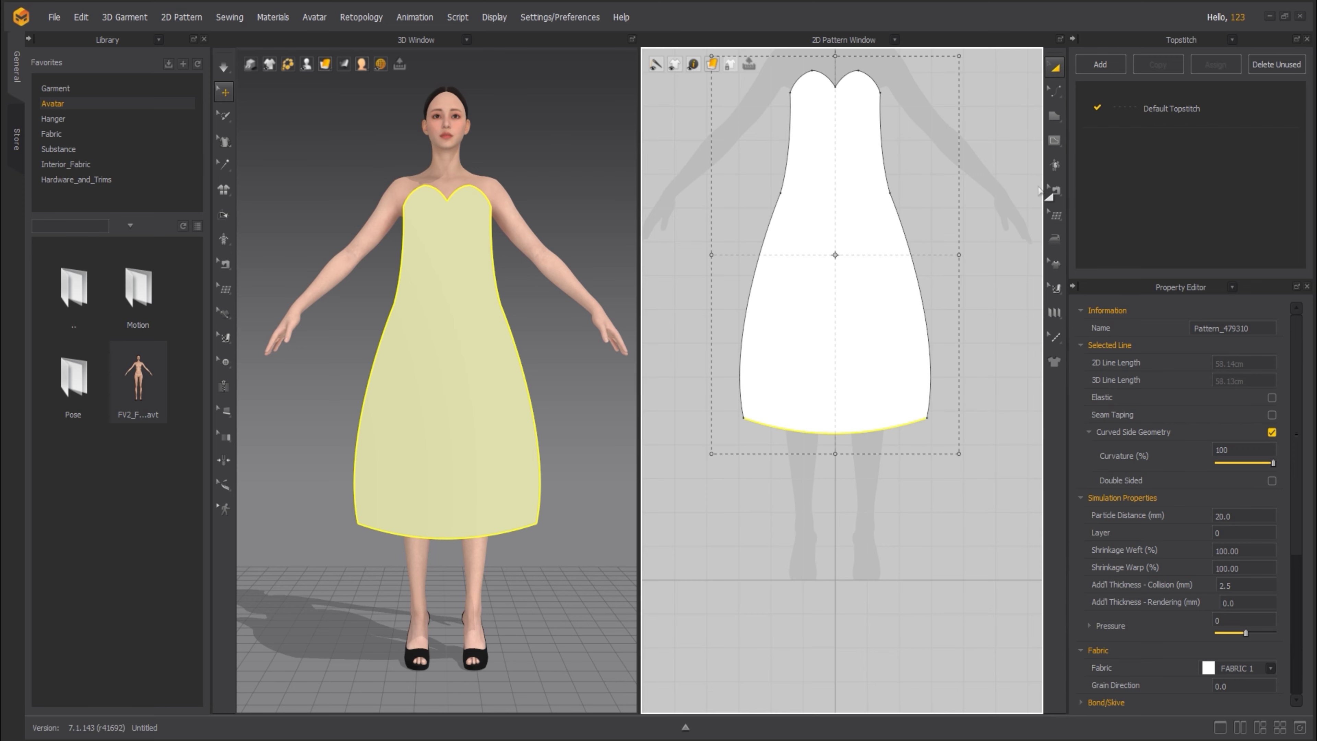
- Draw an internal line from the neckline dip to the hem centre and cut the pattern in two along it
{"action": "left_click", "coordinate": [1054, 139]}
{"action": "left_click", "coordinate": [1038, 139]}
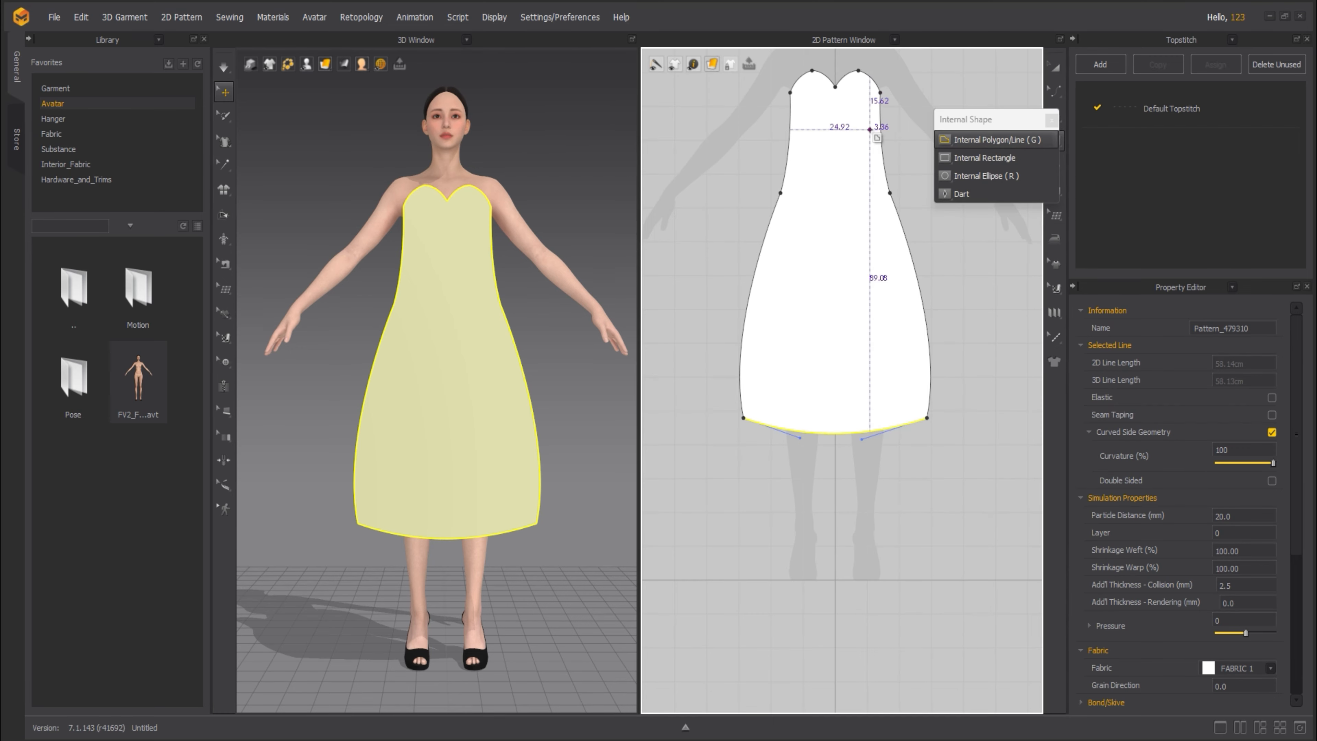
{"action": "left_click", "coordinate": [835, 86]}
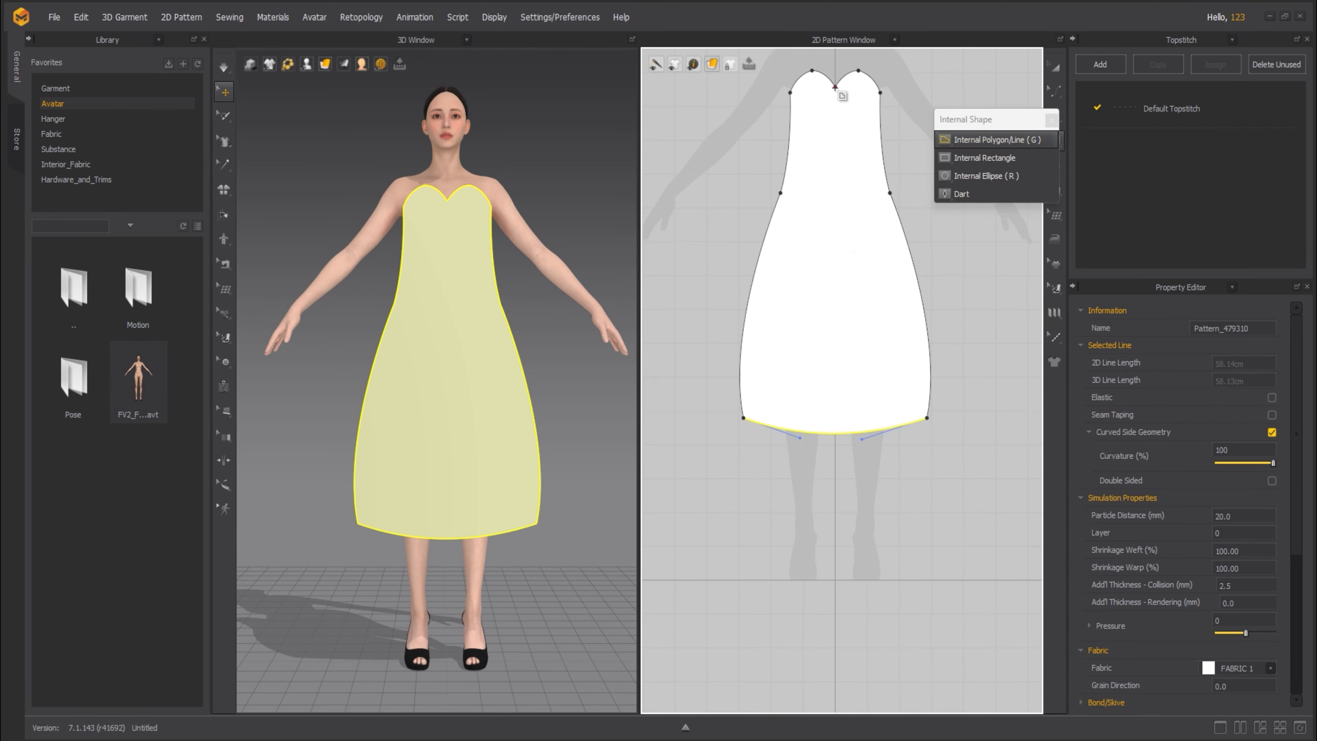
{"action": "double_click", "coordinate": [834, 432]}
{"action": "left_click", "coordinate": [1054, 68]}
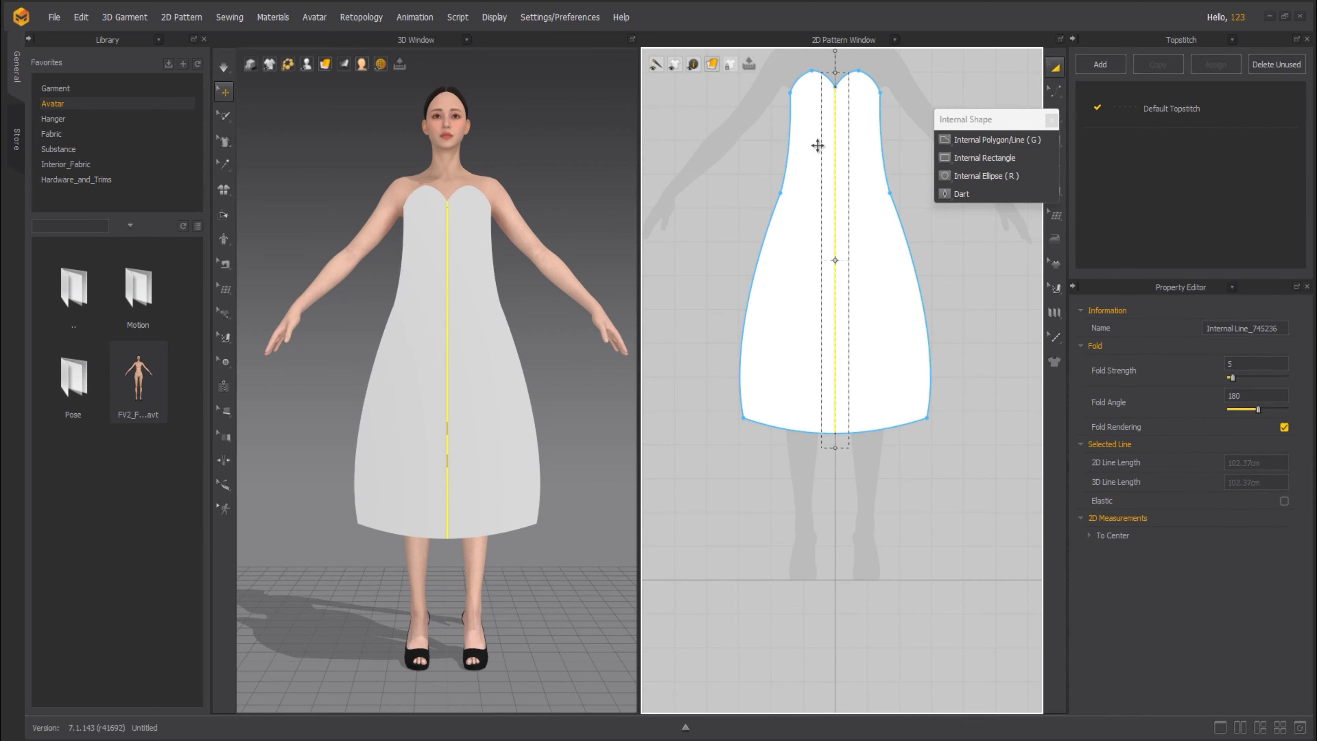
{"action": "right_click", "coordinate": [835, 120]}
{"action": "left_click", "coordinate": [874, 260]}
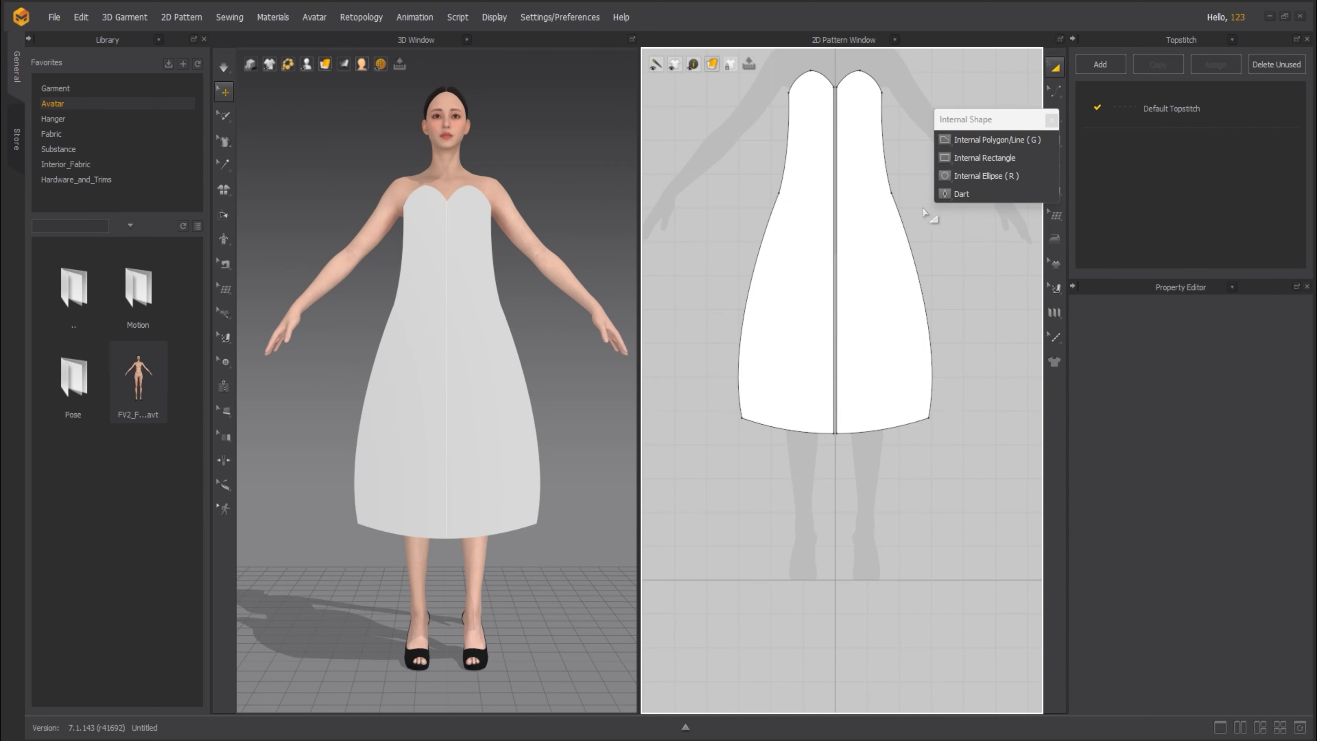
{"action": "key", "text": "z"}
{"action": "left_click", "coordinate": [835, 120]}
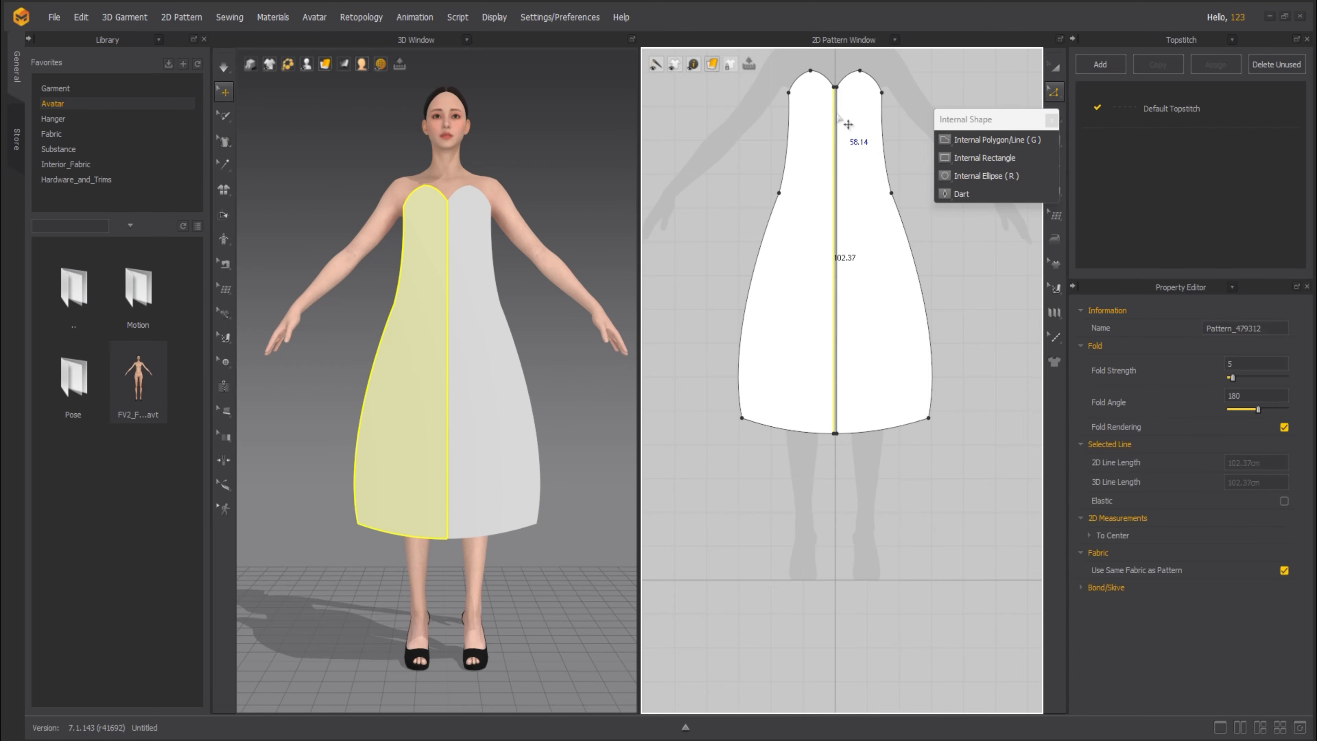
{"action": "right_click", "coordinate": [838, 115]}
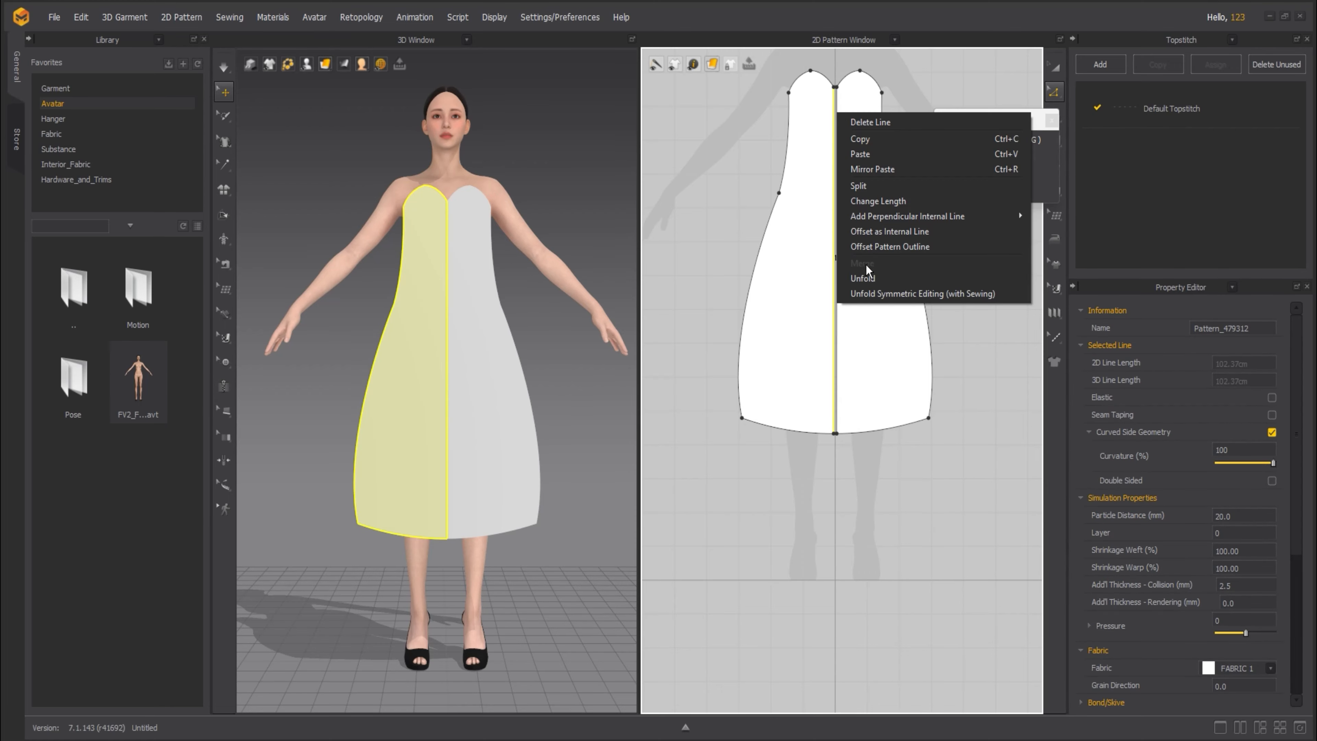
{"action": "left_click", "coordinate": [956, 106]}
- Merge the two cut halves along both centre edges, and undo the merge
{"action": "scroll", "coordinate": [836, 97], "scroll_direction": "down", "scroll_amount": 3}
{"action": "scroll", "coordinate": [835, 98], "scroll_direction": "up", "scroll_amount": 9}
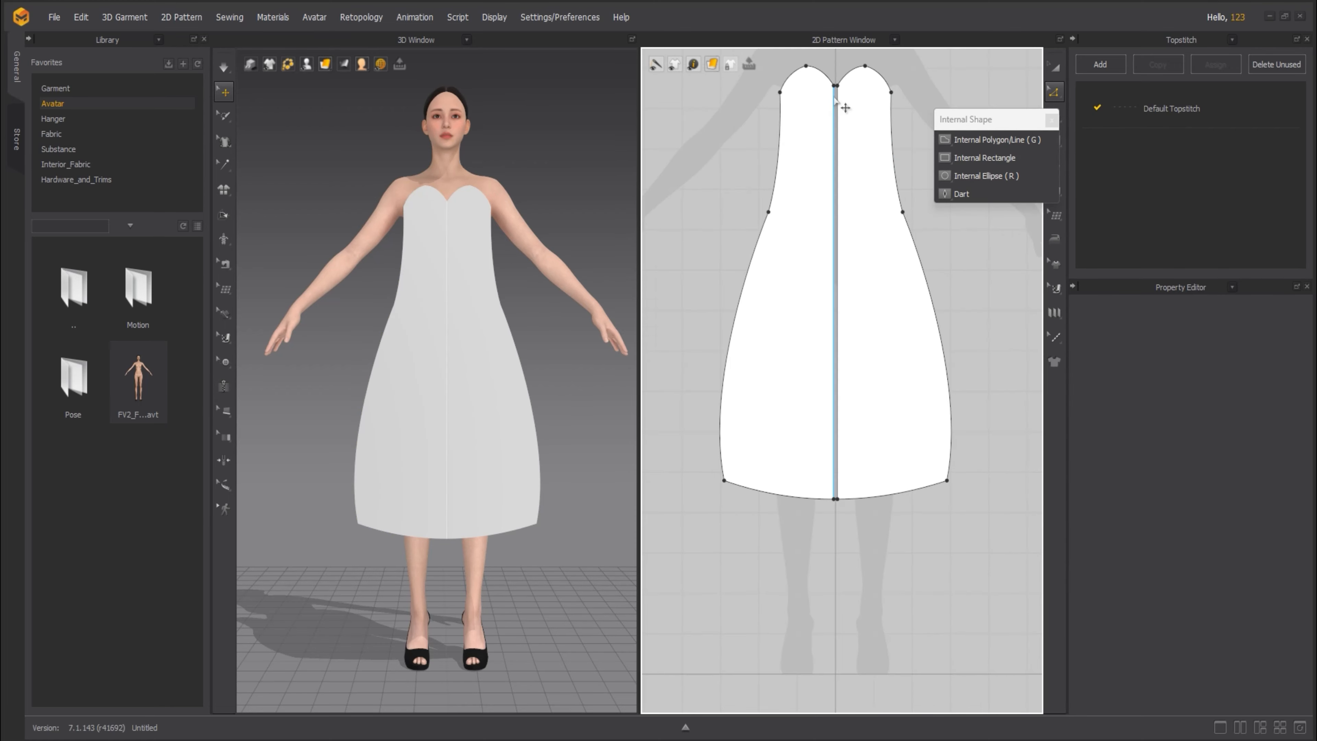
{"action": "left_click", "coordinate": [835, 108]}
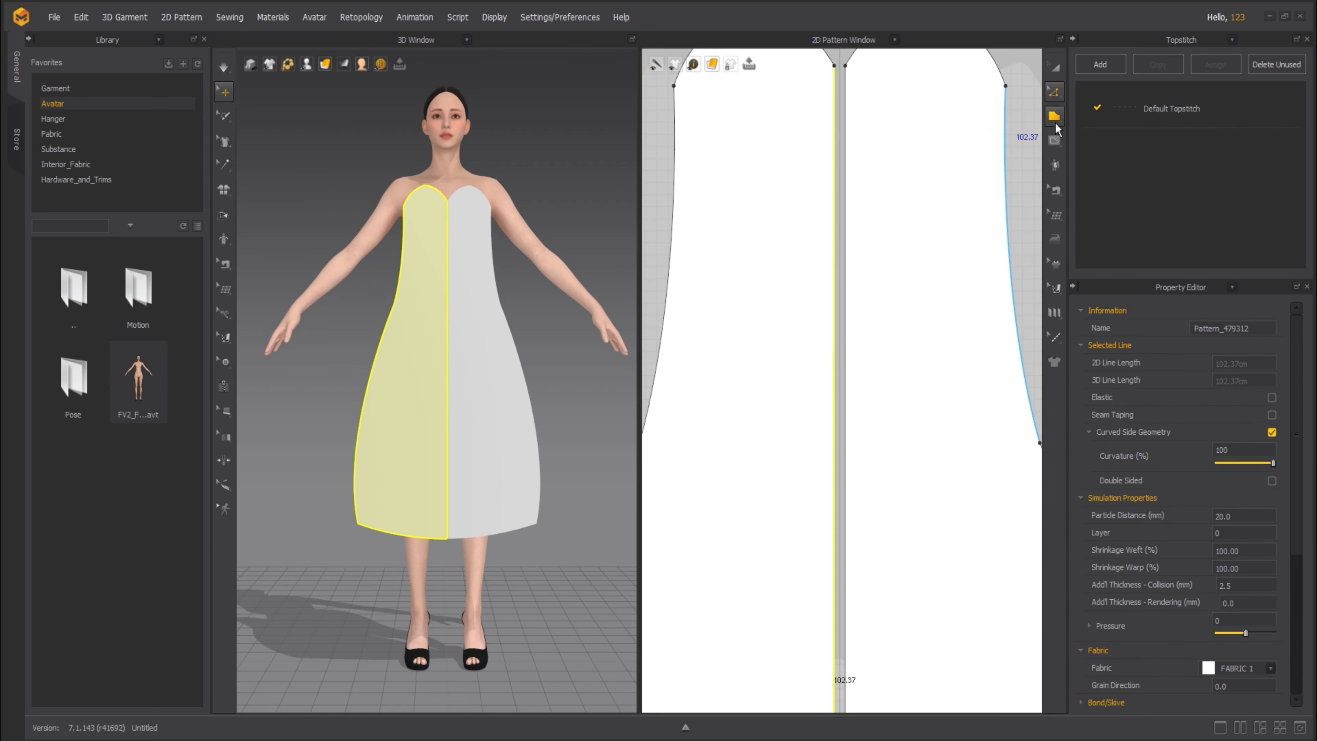
{"action": "left_click", "coordinate": [844, 129], "text": "shift"}
{"action": "right_click", "coordinate": [844, 126]}
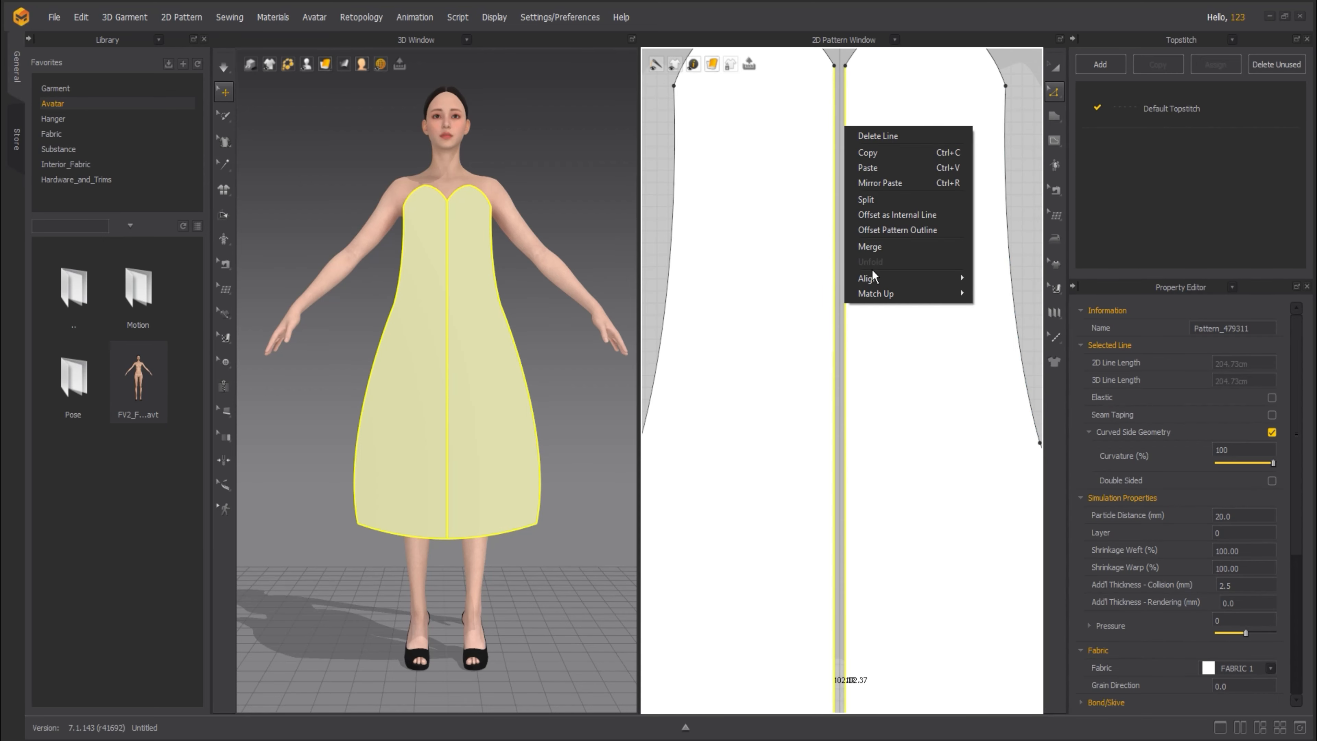
{"action": "left_click", "coordinate": [870, 247]}
{"action": "key", "text": "ctrl+z"}
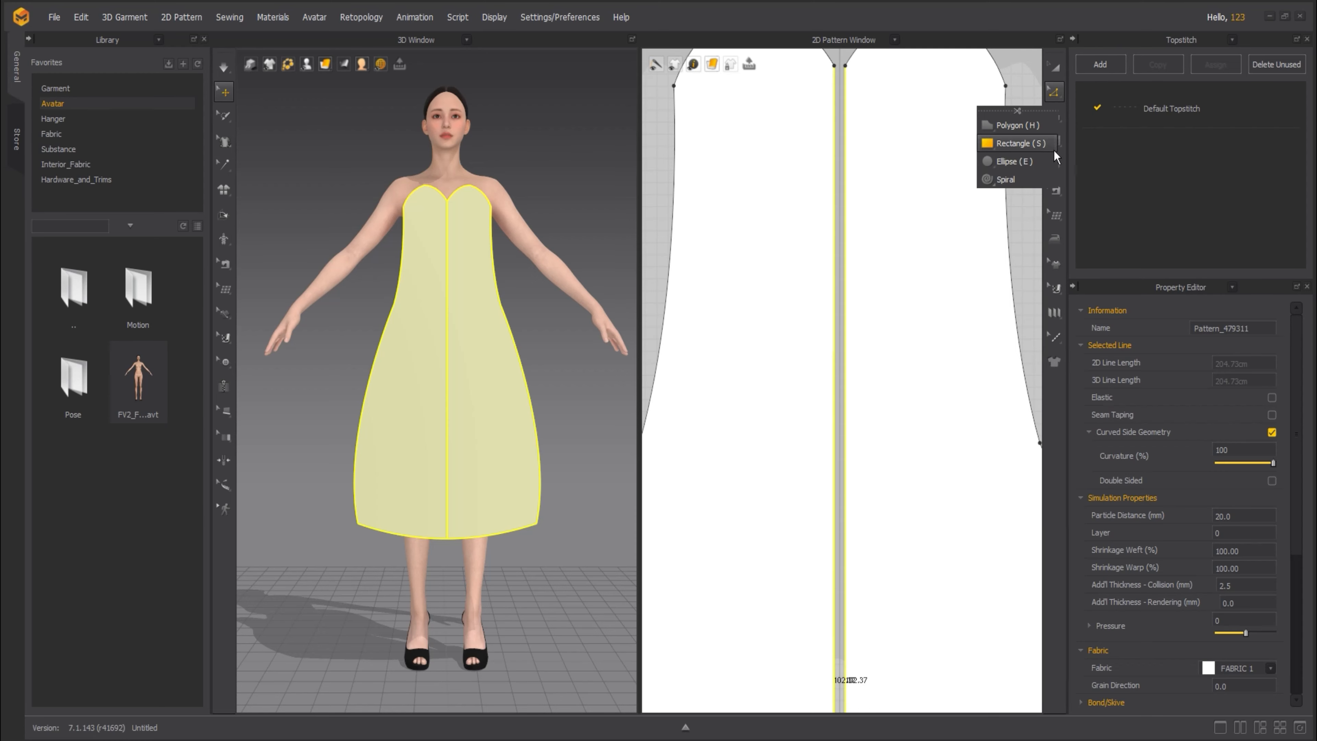
- Sew the centre edges of the two halves together, and undo the seam
{"action": "left_click", "coordinate": [1054, 190]}
{"action": "left_click", "coordinate": [964, 198]}
{"action": "left_click", "coordinate": [849, 192]}
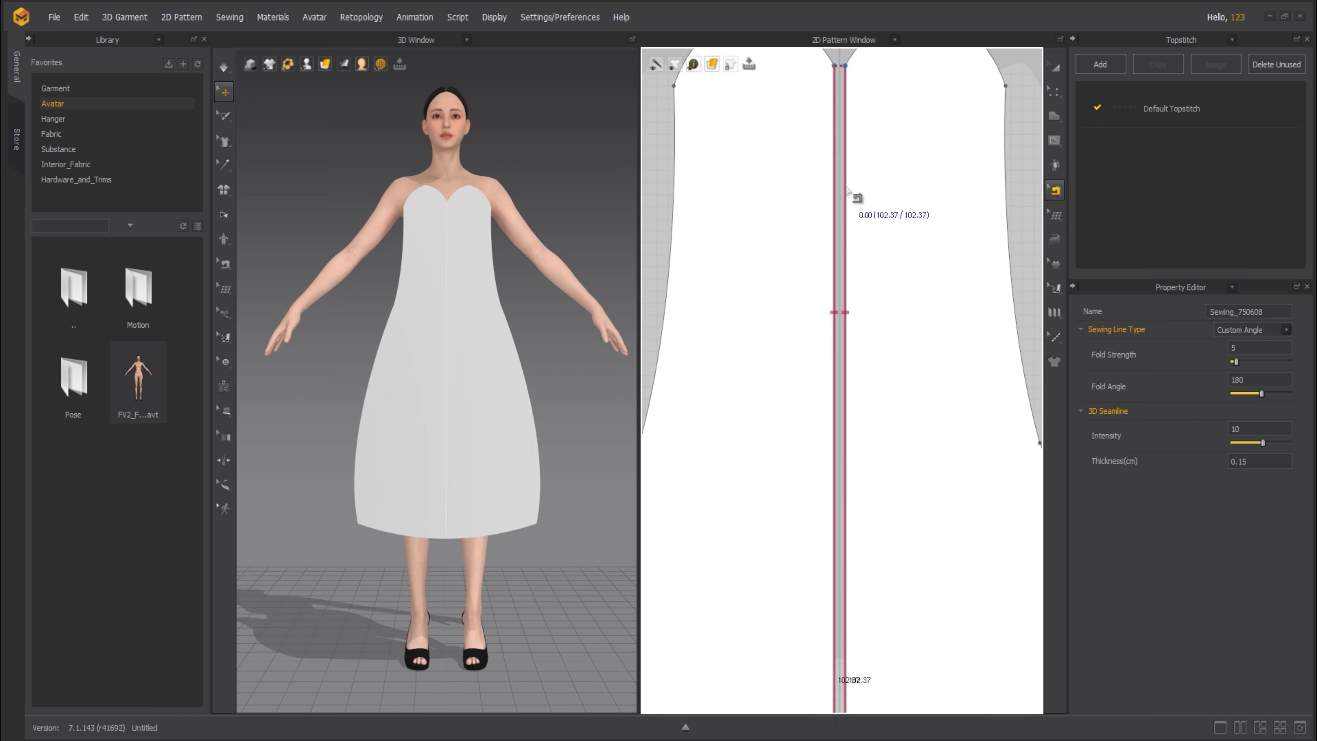
{"action": "key", "text": "ctrl+z"}
- Rejoin the two halves by merging their centre edges, and undo that merge
{"action": "key", "text": "z"}
{"action": "left_click", "coordinate": [843, 194]}
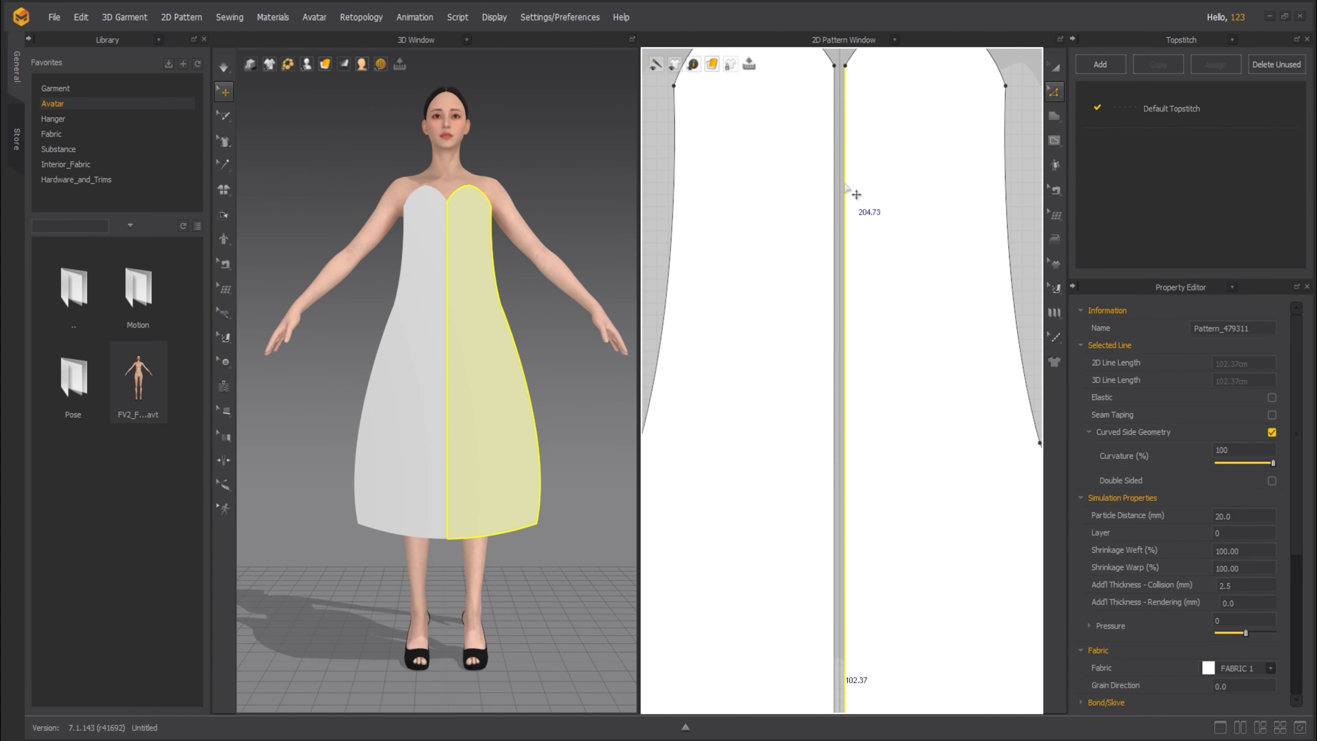
{"action": "right_click", "coordinate": [836, 188]}
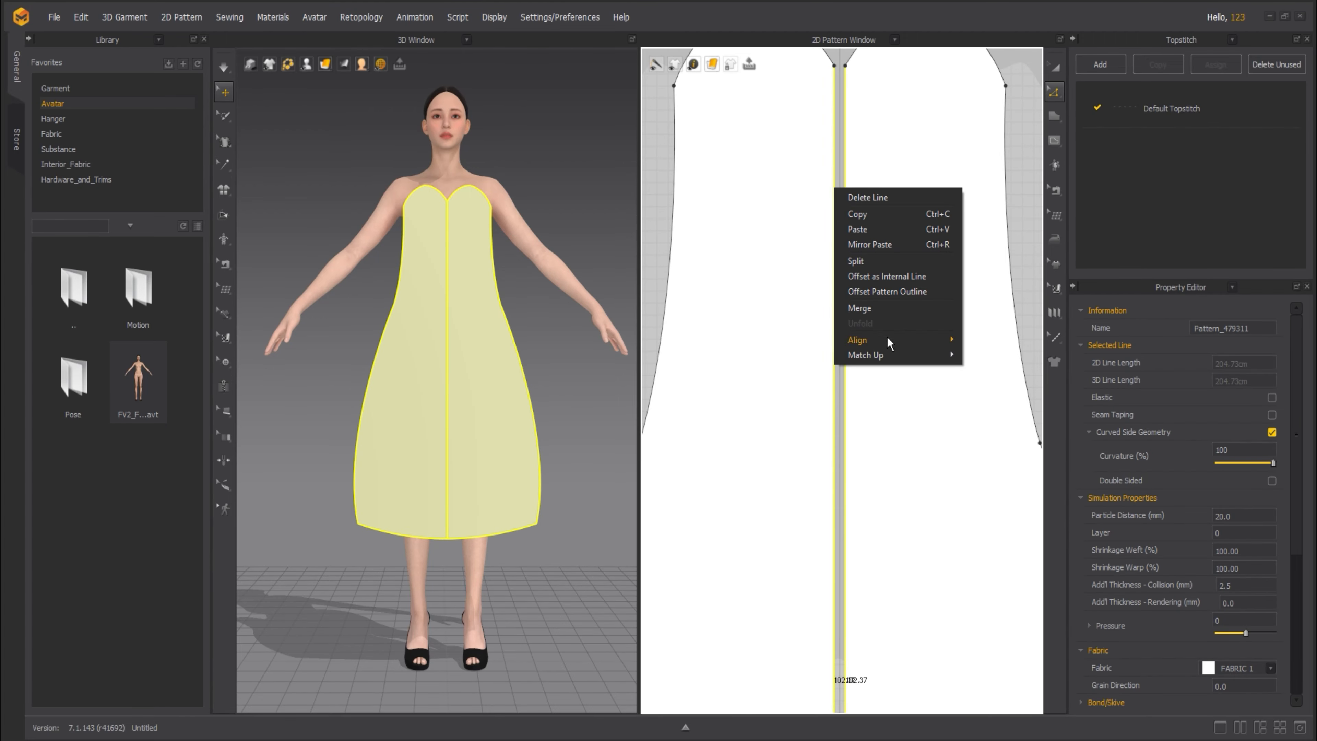
{"action": "left_click", "coordinate": [870, 307]}
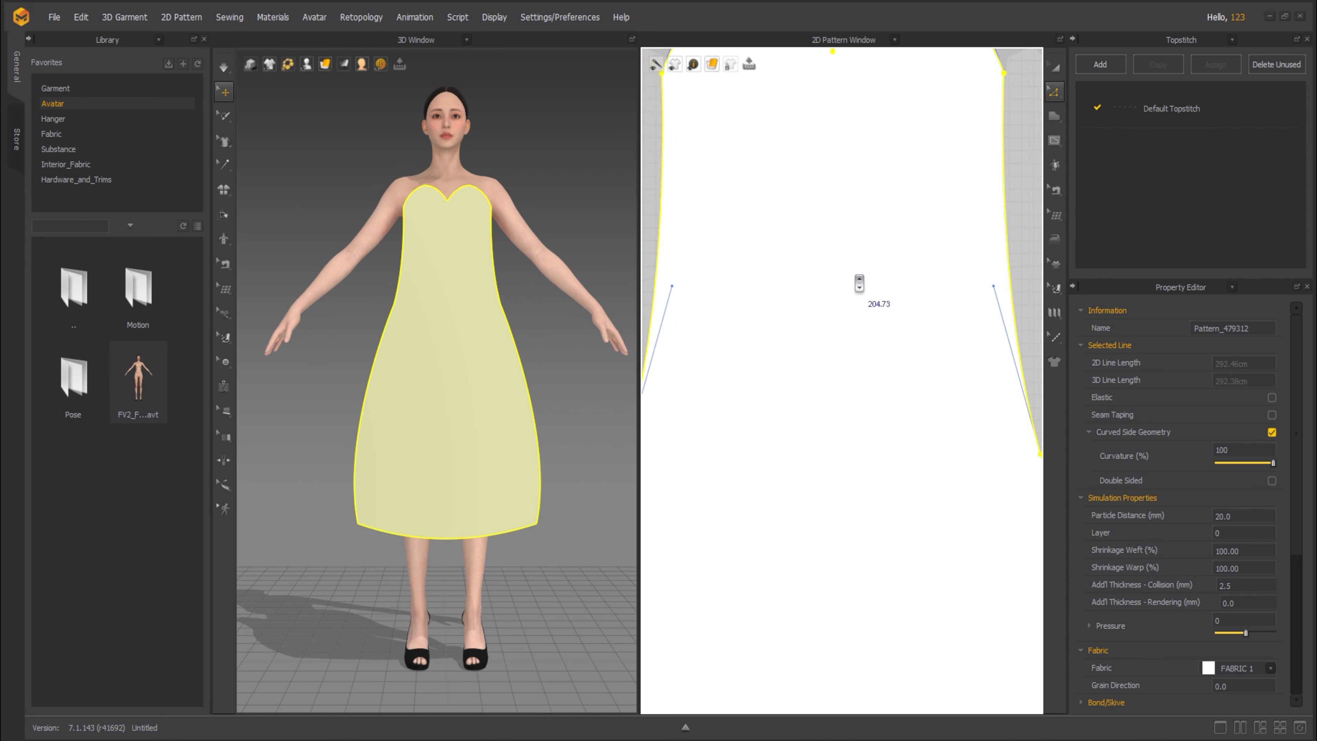
{"action": "scroll", "coordinate": [859, 283], "scroll_direction": "down", "scroll_amount": 5}
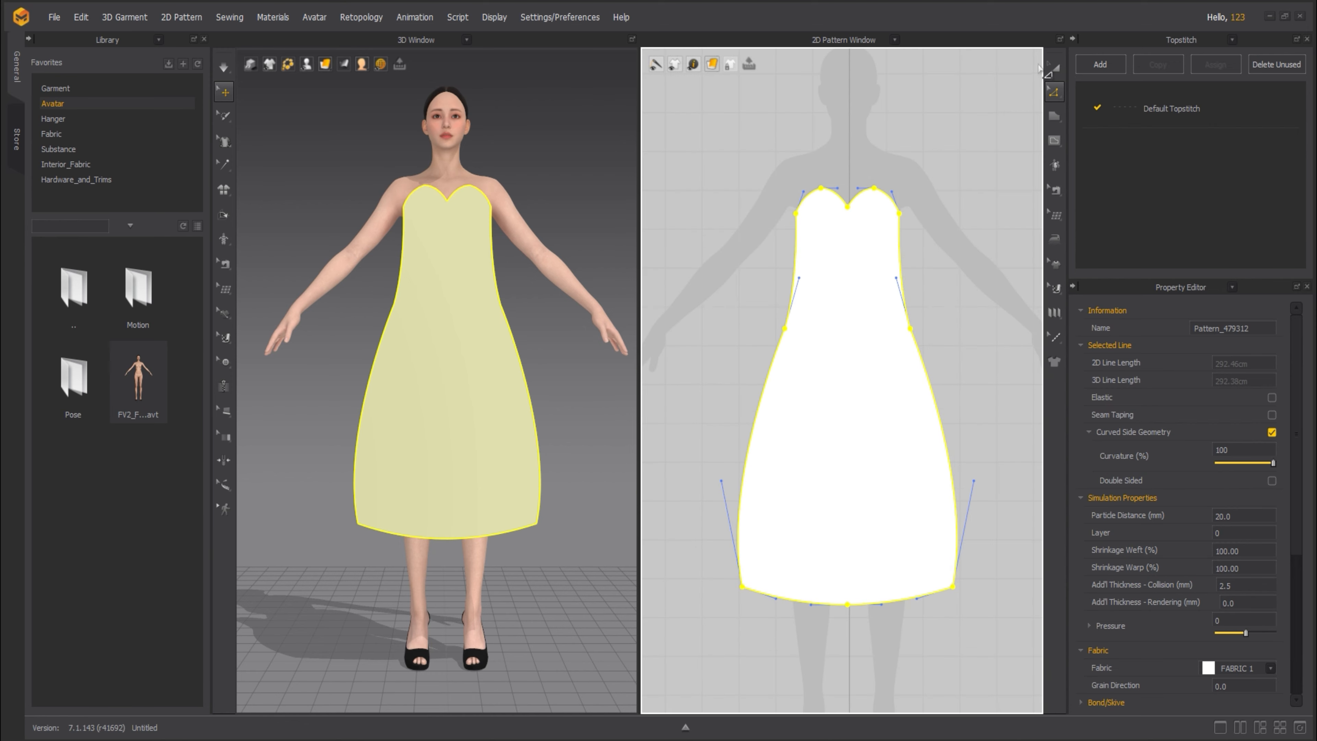
{"action": "left_click", "coordinate": [1052, 68]}
{"action": "left_click", "coordinate": [973, 153]}
{"action": "middle_click_drag", "start_coordinate": [909, 190], "coordinate": [890, 145]}
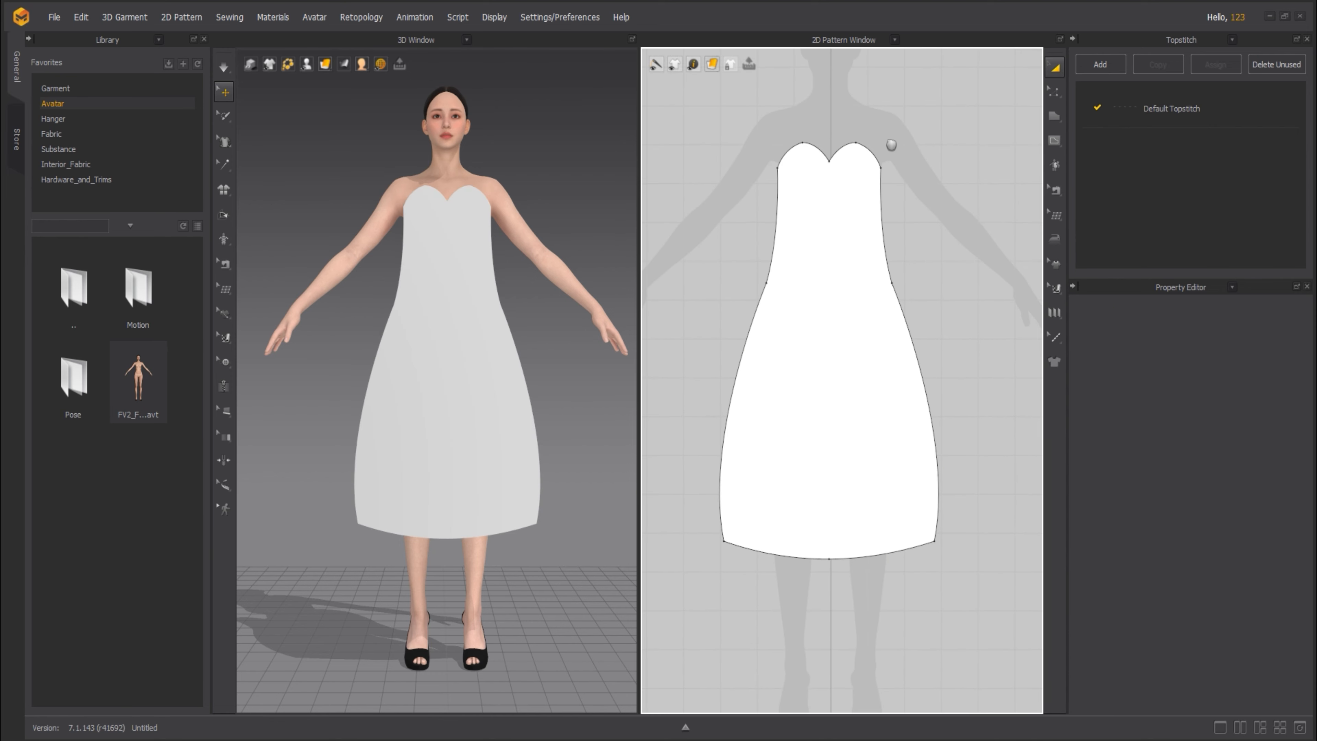
{"action": "key", "text": "ctrl+z"}
{"action": "key", "text": "ctrl+z"}
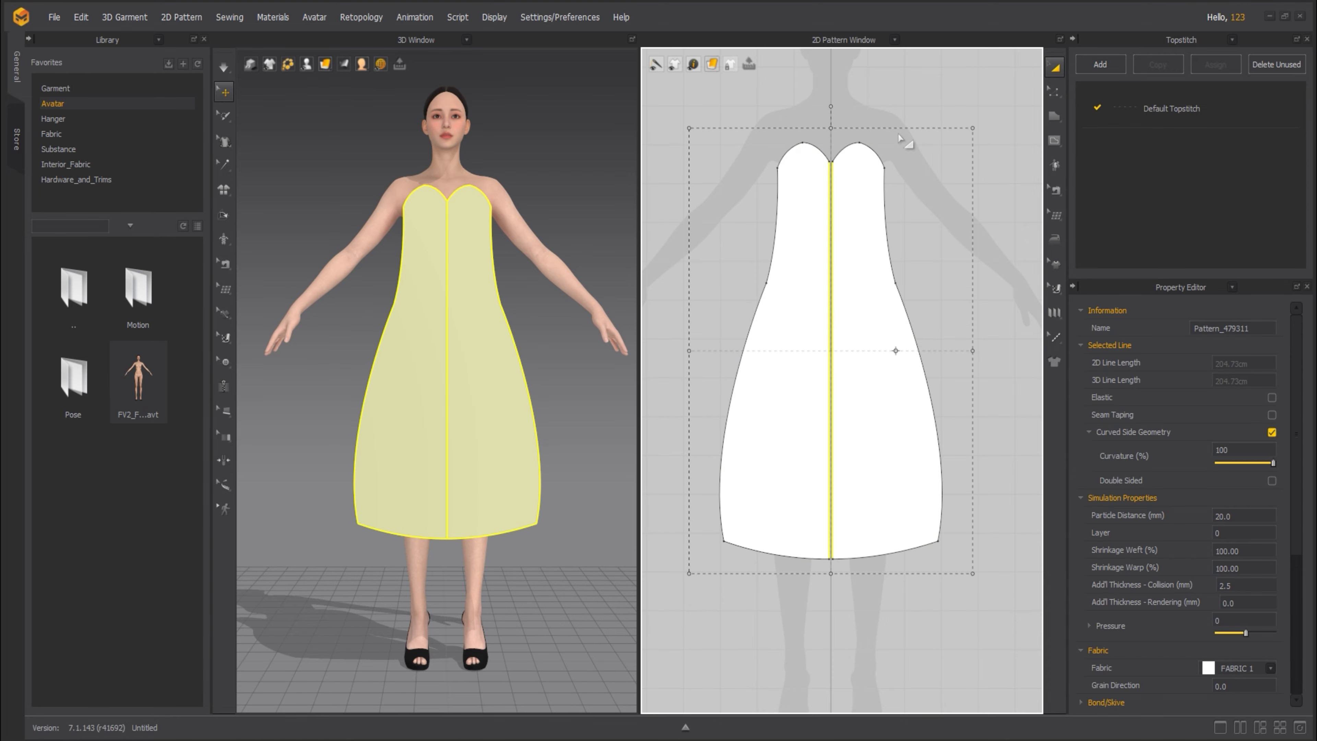
- Delete the right half of the front pattern and mirror-paste the remaining left half beside it
{"action": "left_click", "coordinate": [869, 180]}
{"action": "key", "text": "Delete"}
{"action": "left_click", "coordinate": [814, 215]}
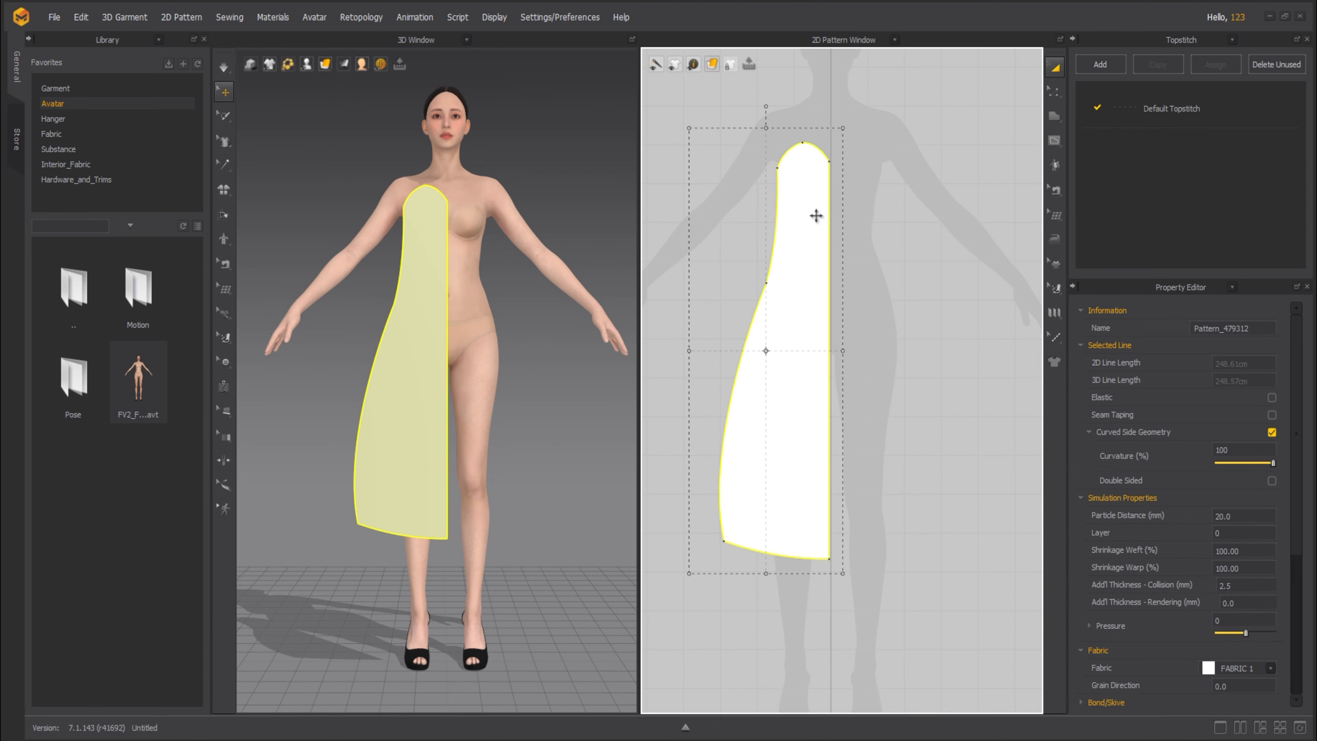
{"action": "key", "text": "ctrl+c"}
{"action": "key", "text": "ctrl+r"}
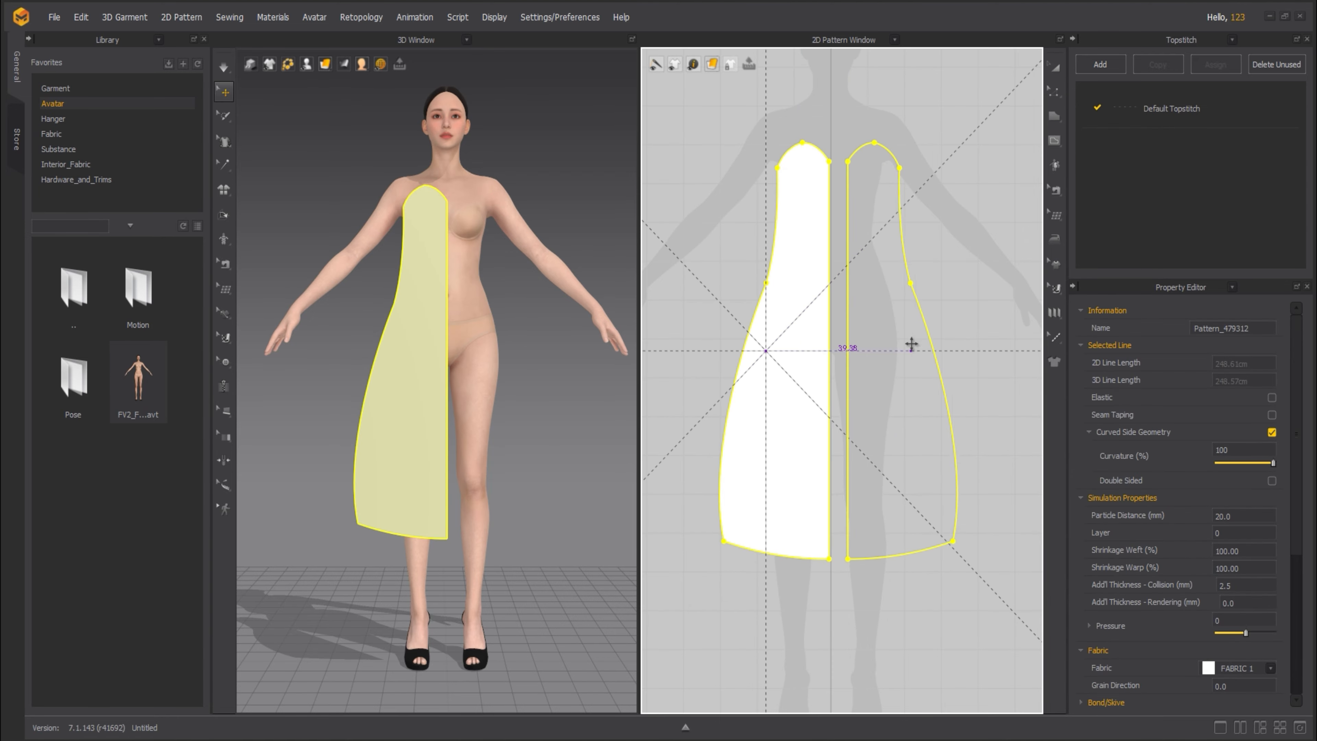
{"action": "left_click", "coordinate": [903, 352]}
- Merge the mirrored halves into one symmetric pattern along their centre edges
{"action": "left_click", "coordinate": [831, 210]}
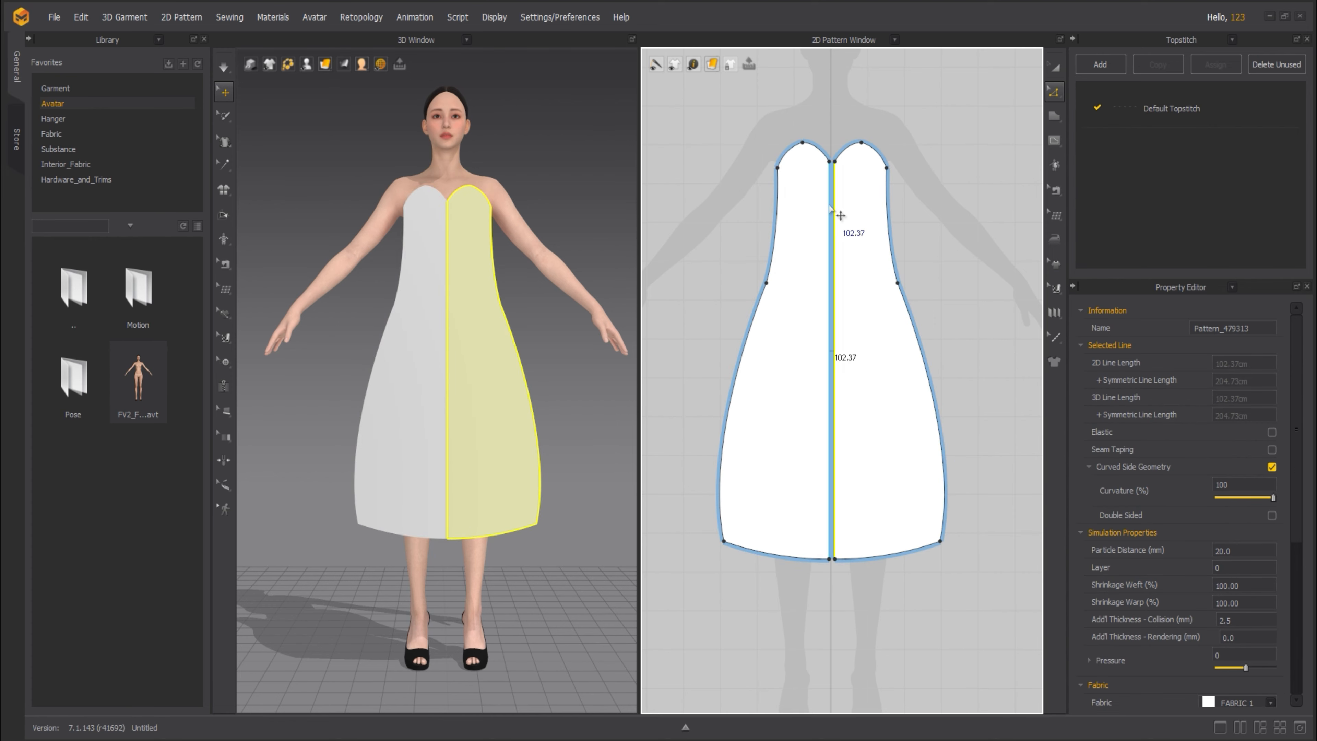
{"action": "right_click", "coordinate": [830, 205]}
{"action": "left_click", "coordinate": [860, 354]}
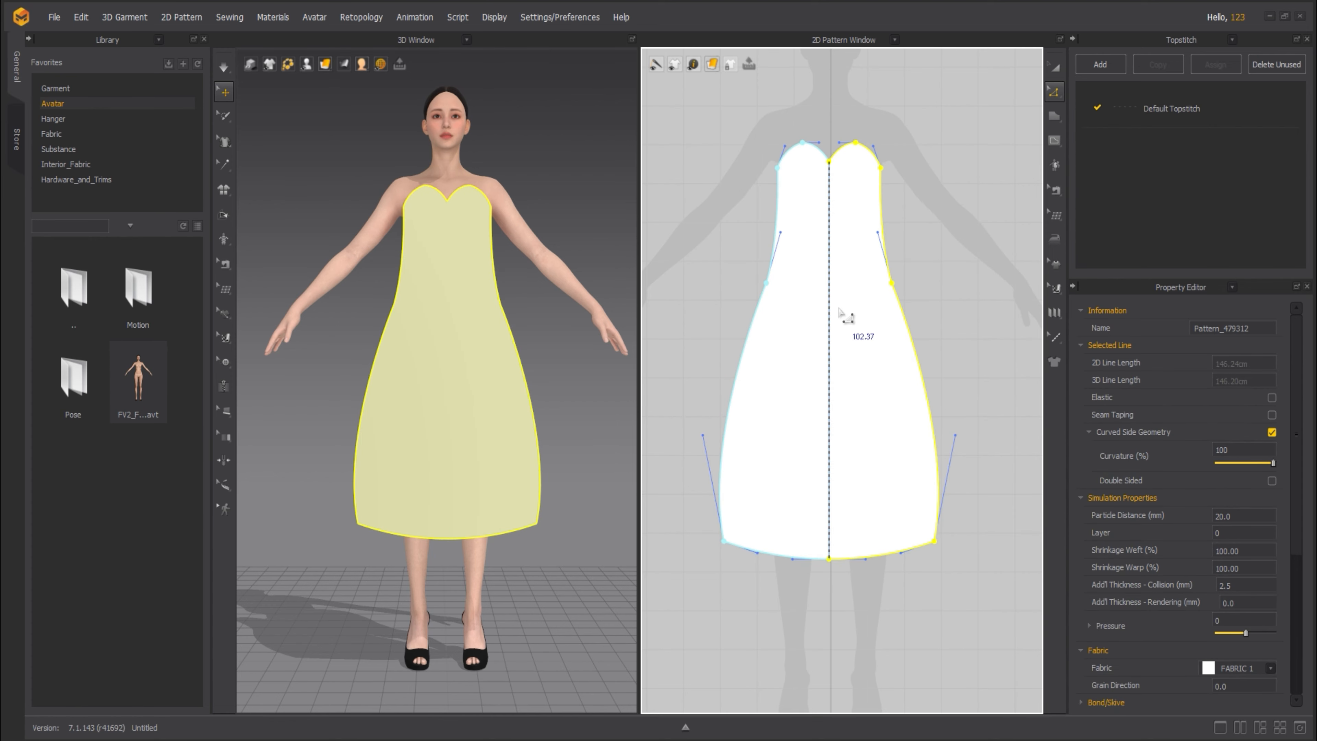
{"action": "left_click", "coordinate": [1269, 16]}
{"action": "left_click", "coordinate": [1008, 129]}
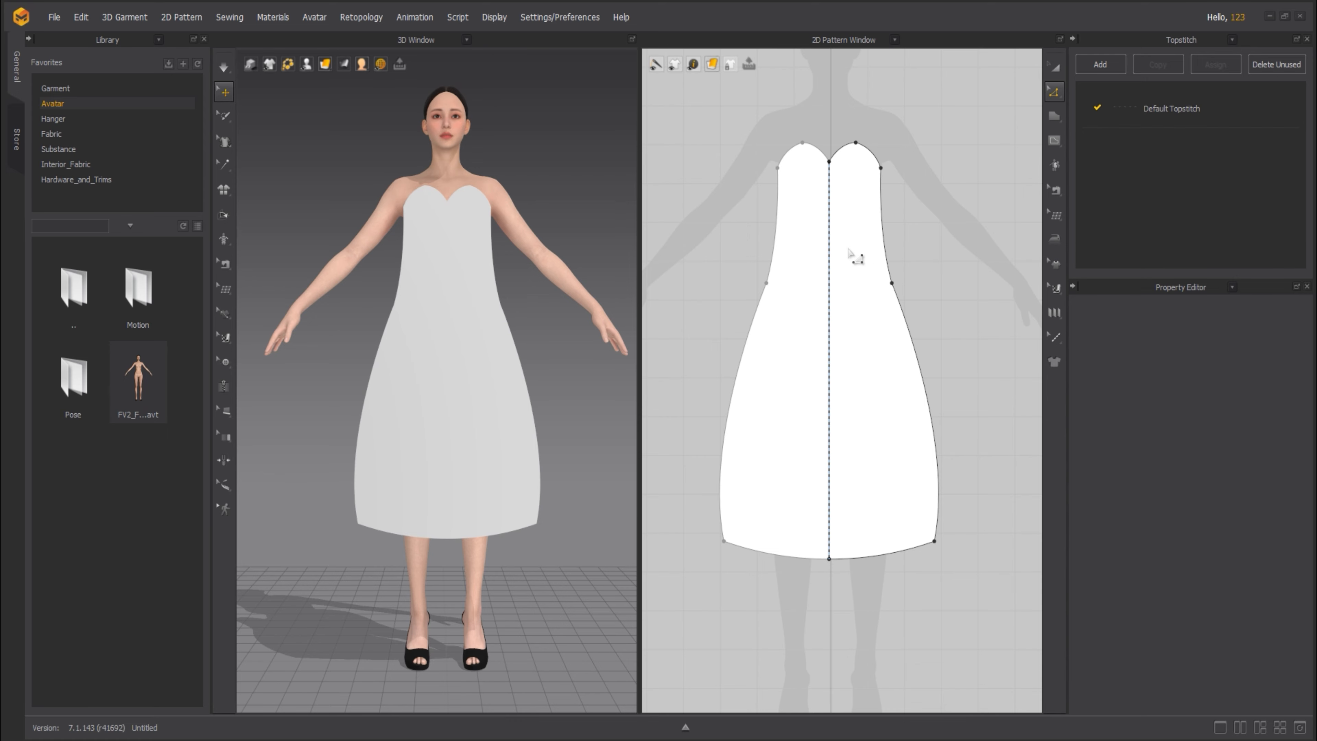
- Draw a slanted internal line about 17.3 cm long from the side edge below the bust down to the centre line
{"action": "scroll", "coordinate": [786, 226], "scroll_direction": "down", "scroll_amount": 2}
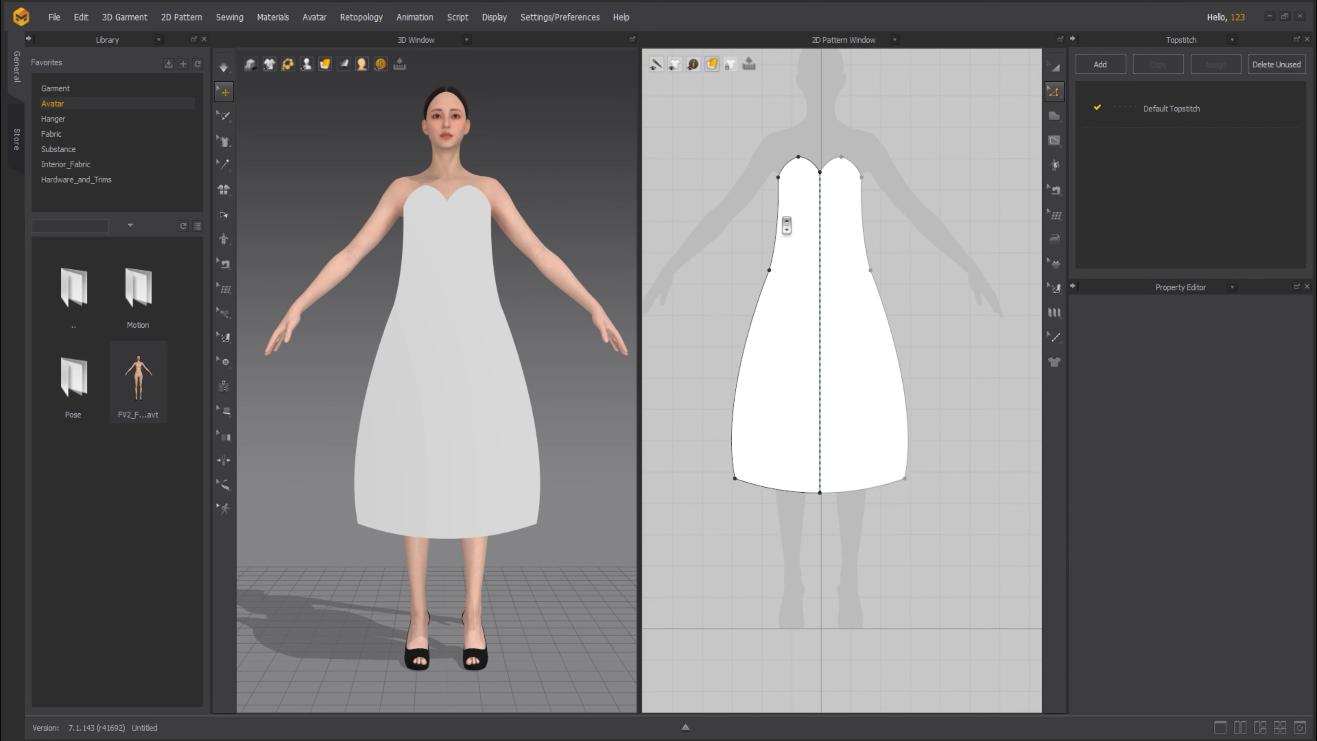
{"action": "left_click", "coordinate": [1054, 149]}
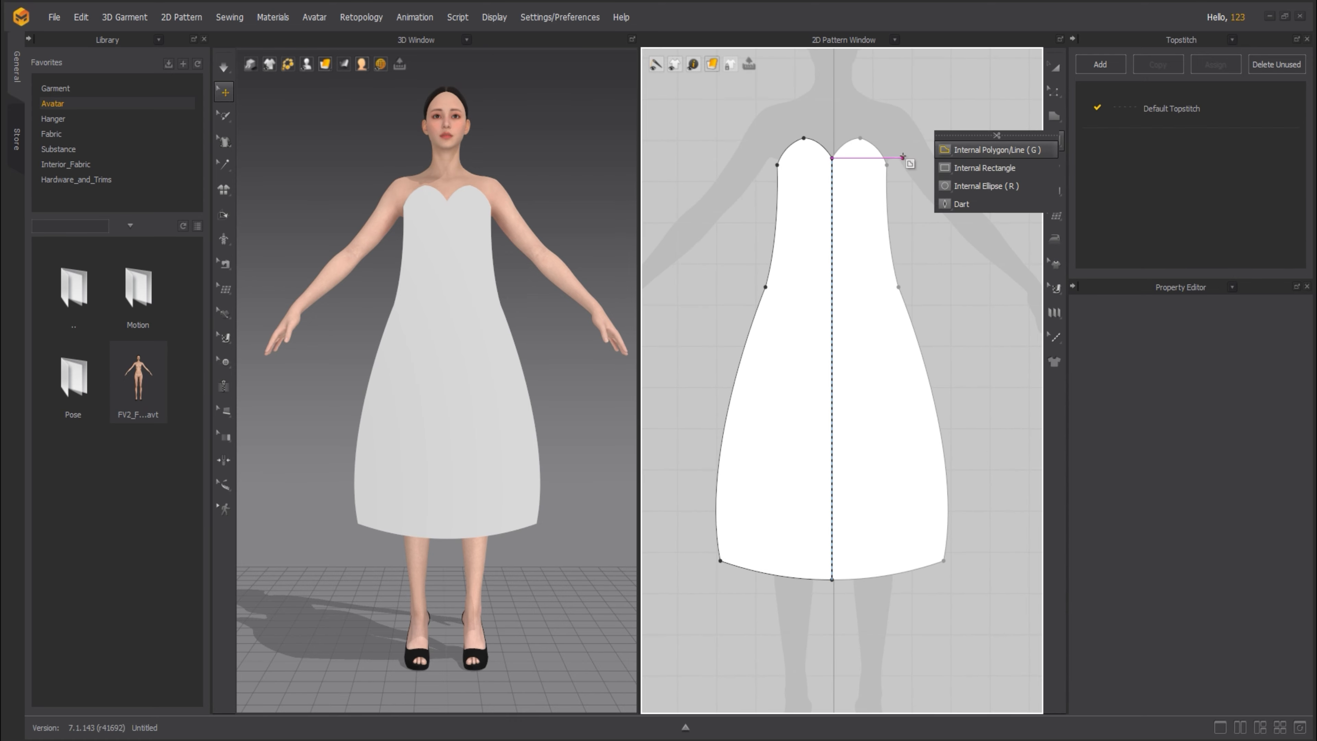
{"action": "left_click", "coordinate": [1032, 148]}
{"action": "left_click", "coordinate": [777, 202]}
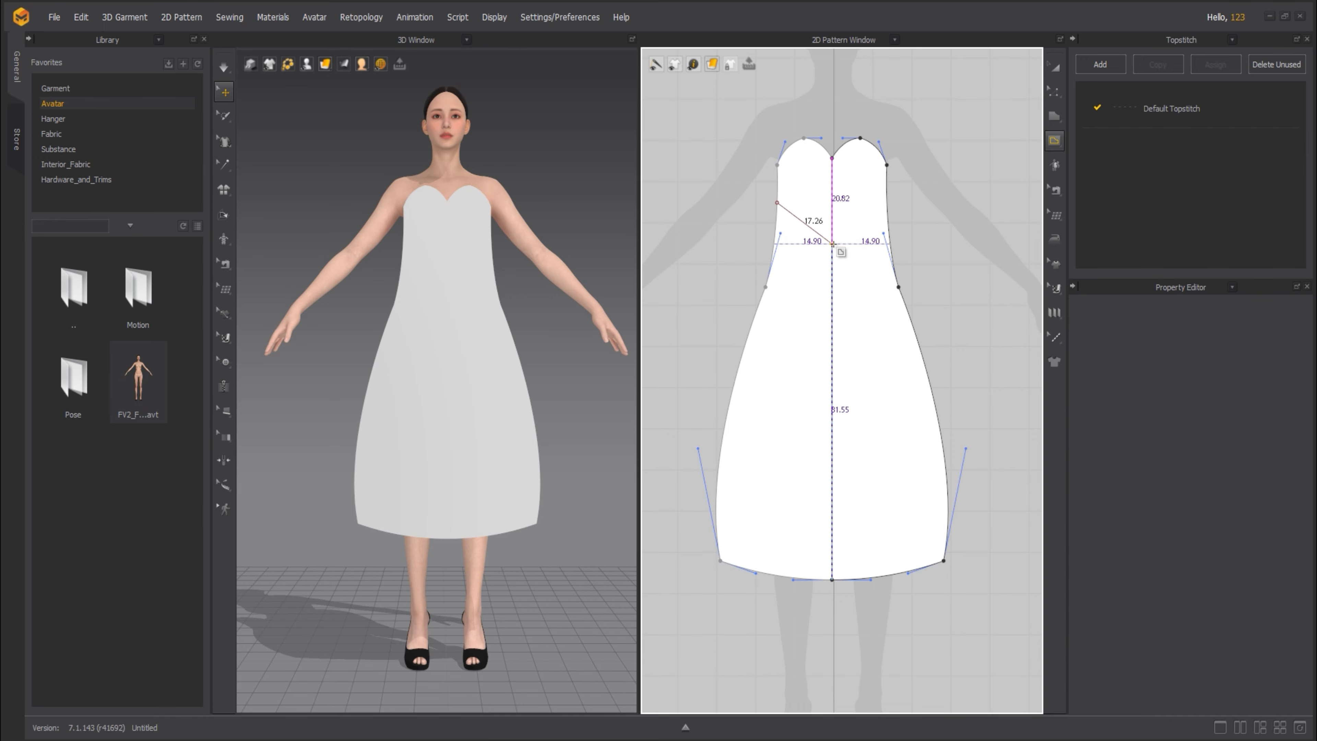
{"action": "double_click", "coordinate": [831, 242]}
- Add a parallel copy of the slanted internal line just below it
{"action": "left_click", "coordinate": [1054, 67]}
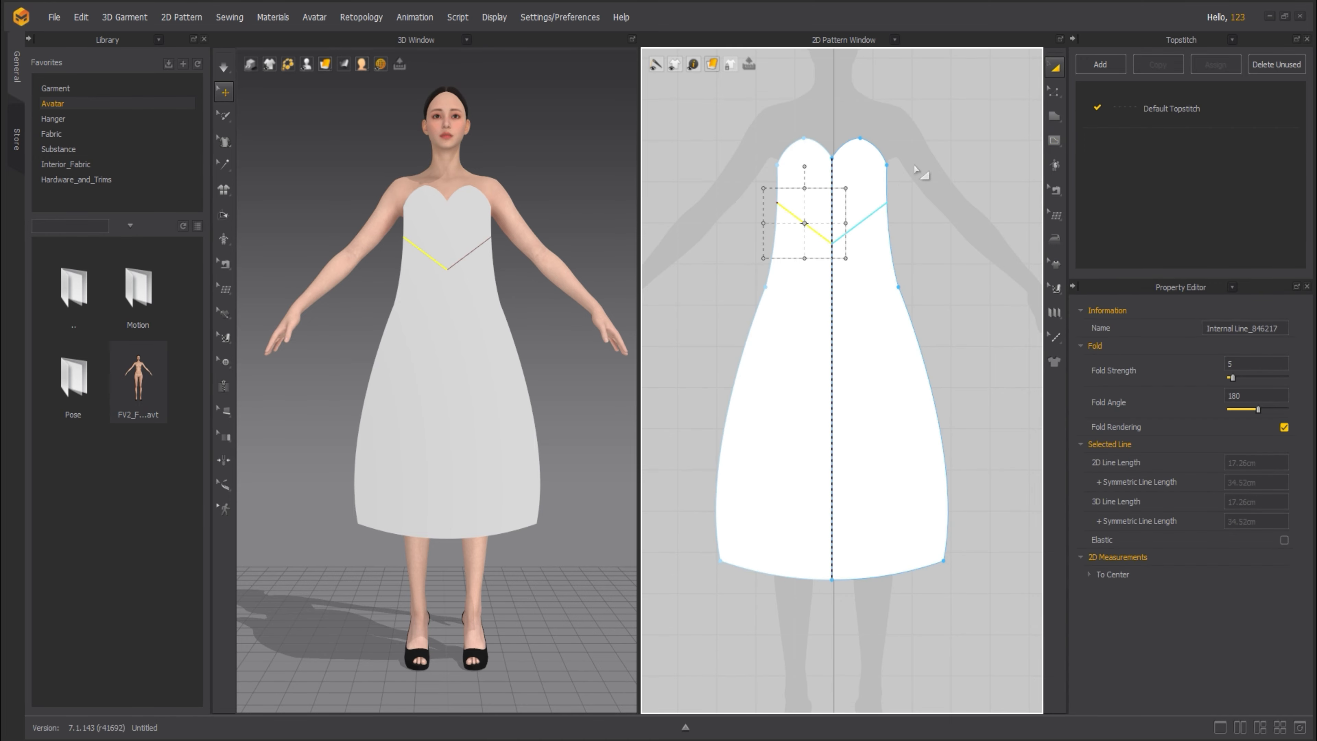
{"action": "mouse_move", "coordinate": [824, 237]}
{"action": "left_mouse_down"}
{"action": "mouse_move", "coordinate": [796, 259]}
{"action": "mouse_move", "coordinate": [808, 252]}
{"action": "left_mouse_up"}
{"action": "left_click", "coordinate": [951, 241]}
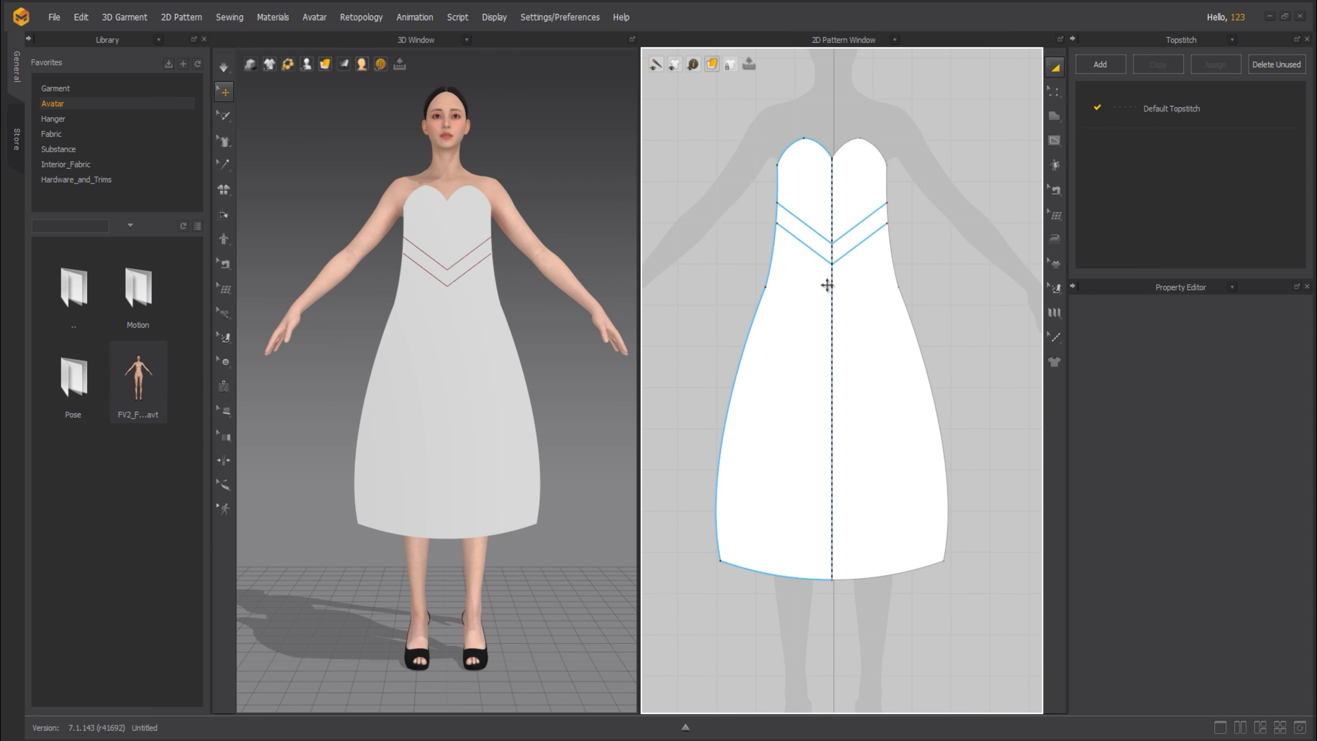
- Draw a horizontal internal line about 24.8 cm long across the skirt from the side edge to the centre line
{"action": "left_click", "coordinate": [1056, 146]}
{"action": "left_click", "coordinate": [735, 379]}
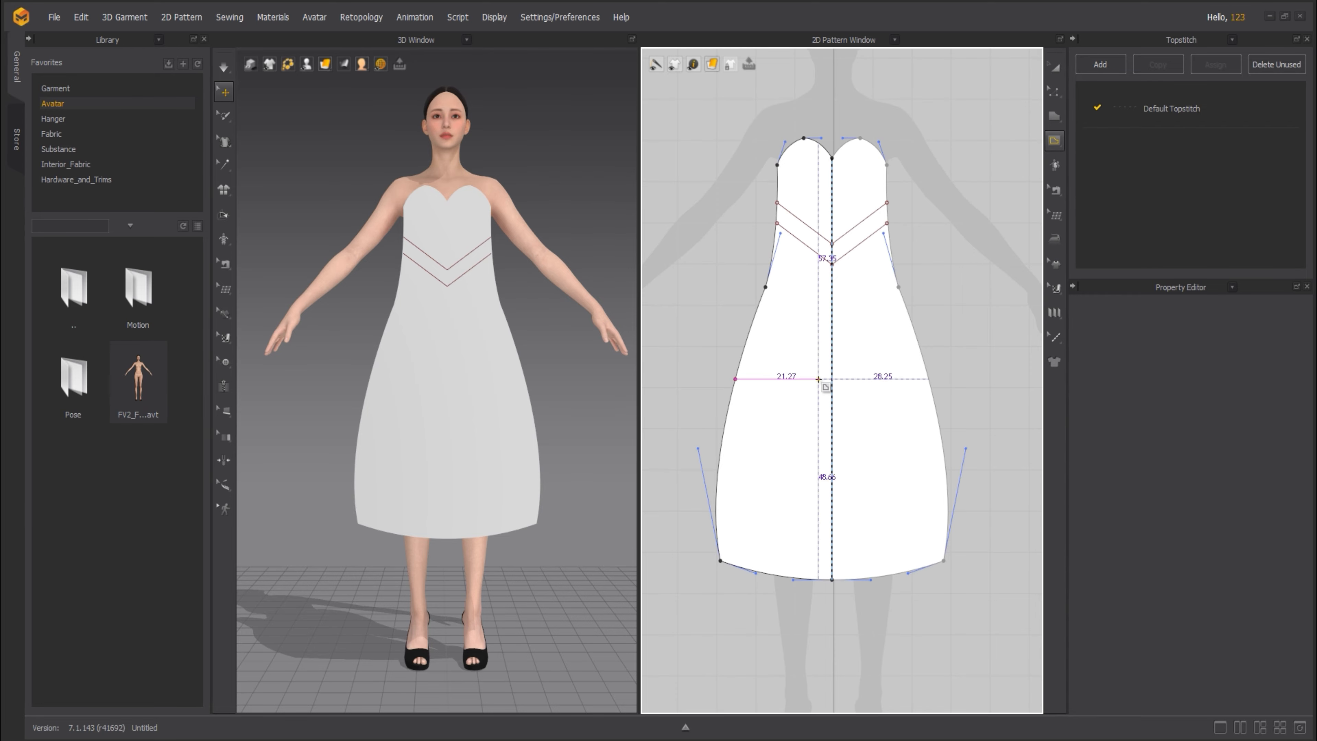
{"action": "double_click", "coordinate": [832, 379]}
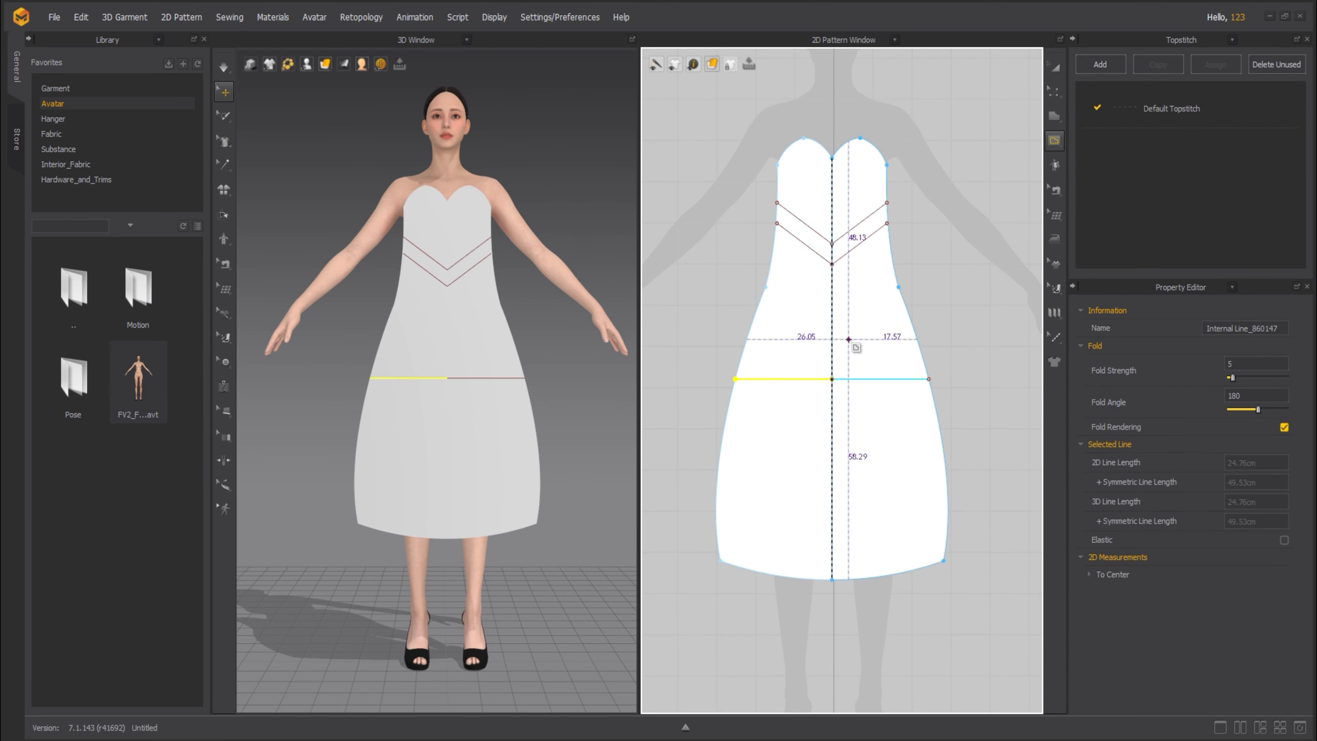
- Copy the horizontal skirt line about 4.2 cm lower and extend the copy's outer end to the side edge
{"action": "key", "text": "a"}
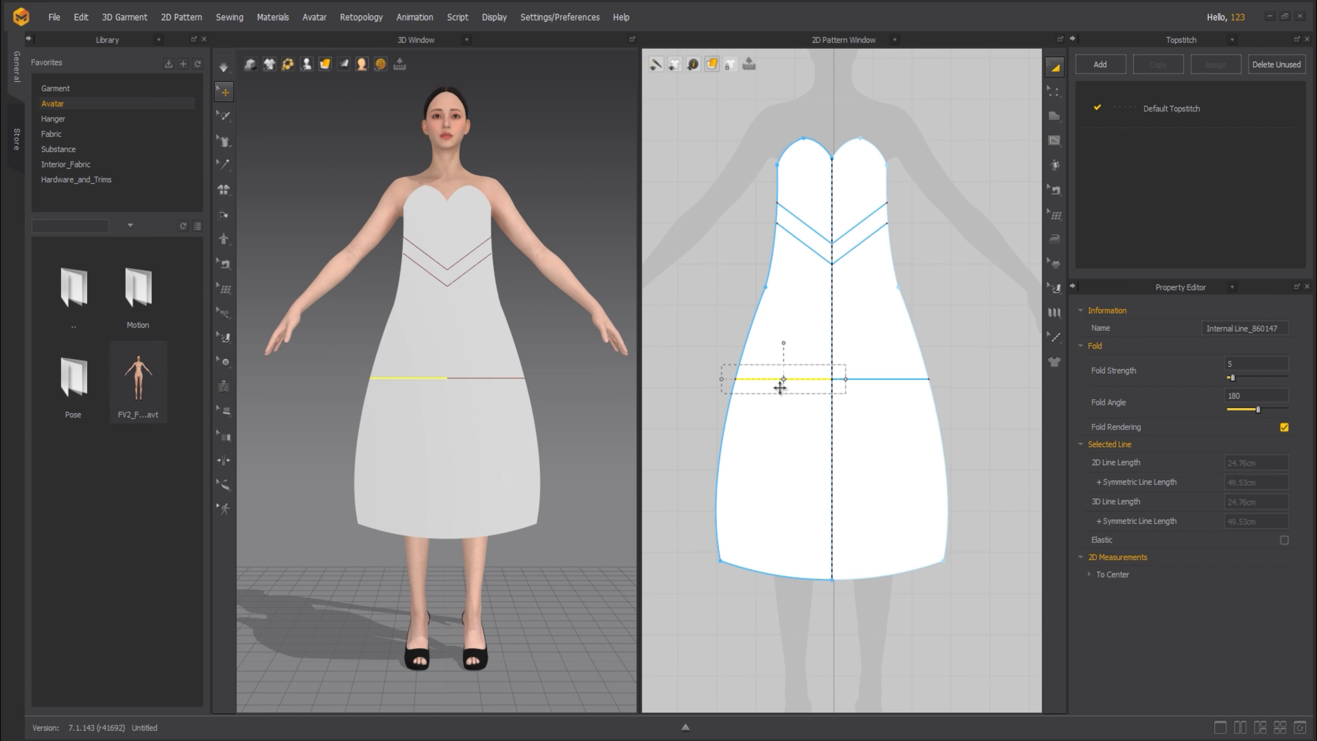
{"action": "key", "text": "g"}
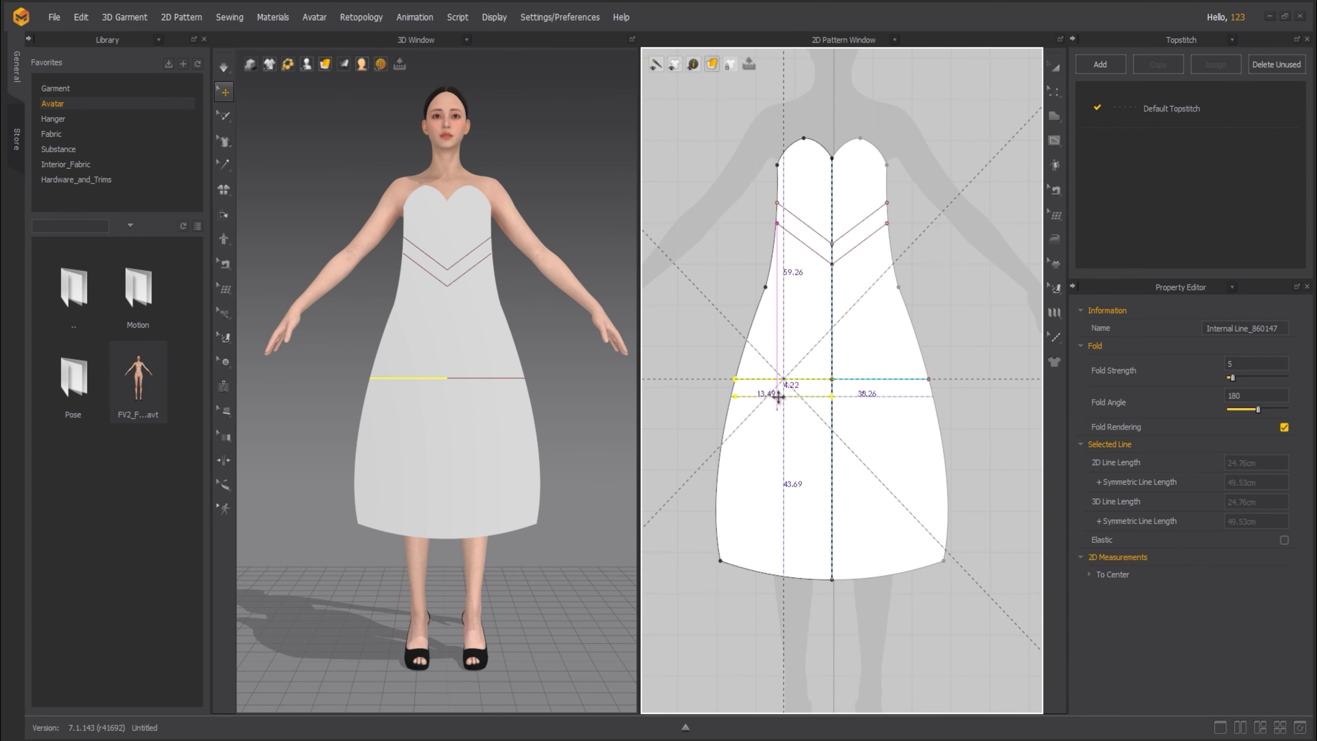
{"action": "left_click", "coordinate": [777, 397]}
{"action": "key", "text": "z"}
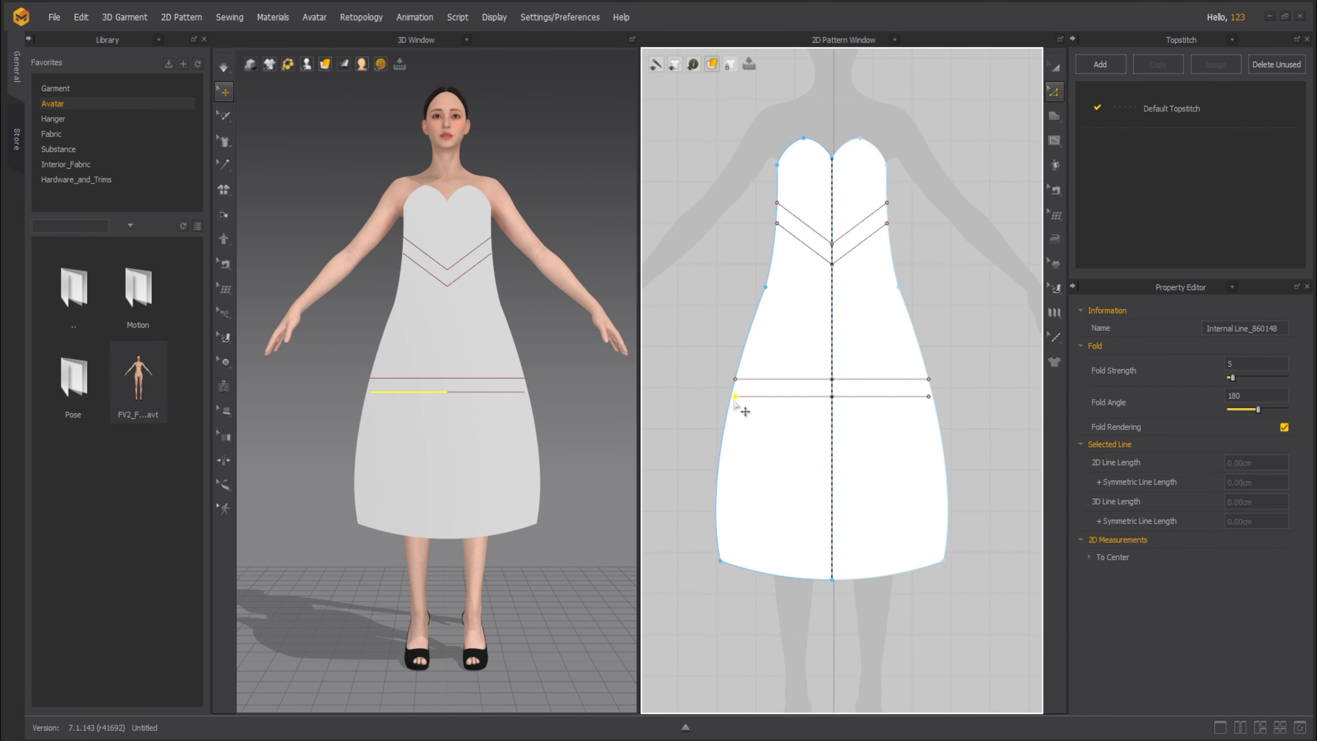
{"action": "left_click_drag", "start_coordinate": [734, 397], "coordinate": [732, 396]}
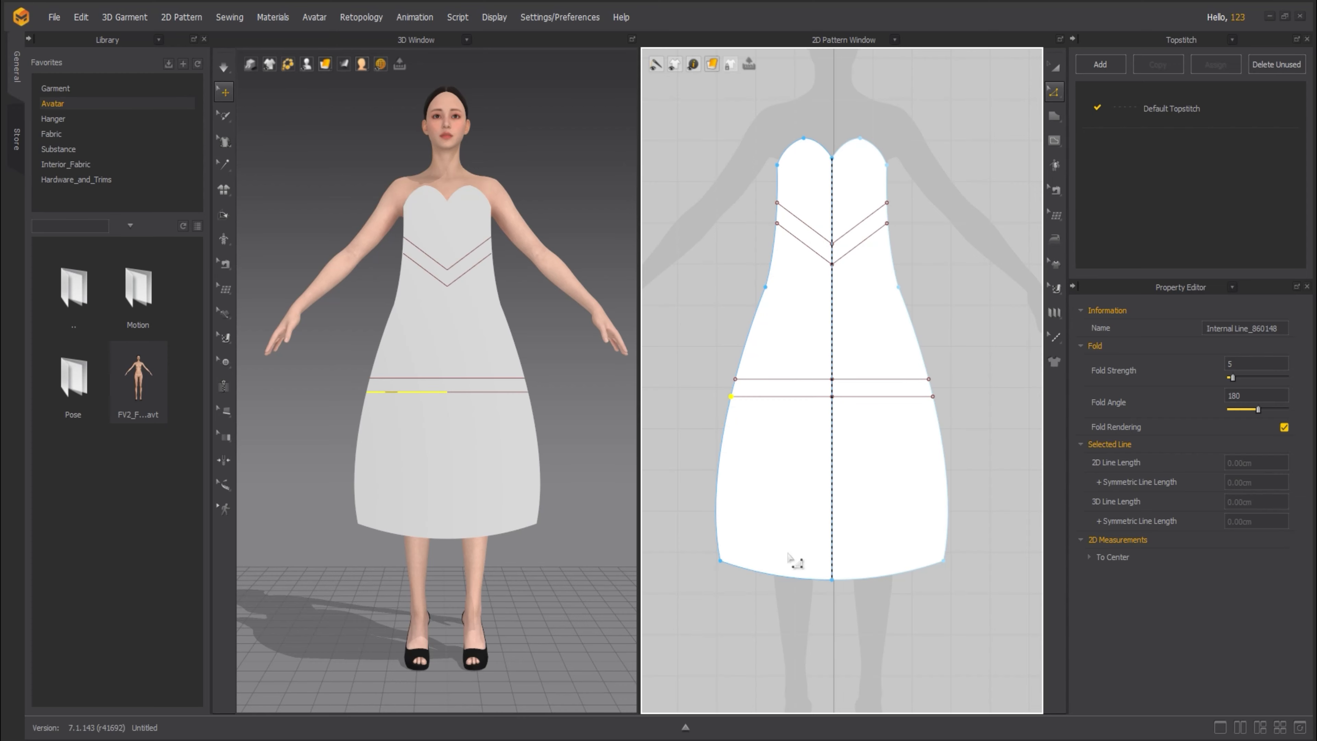
- Offset the curved hem as one internal line at a distance of 3.50 cm
{"action": "right_click", "coordinate": [779, 577]}
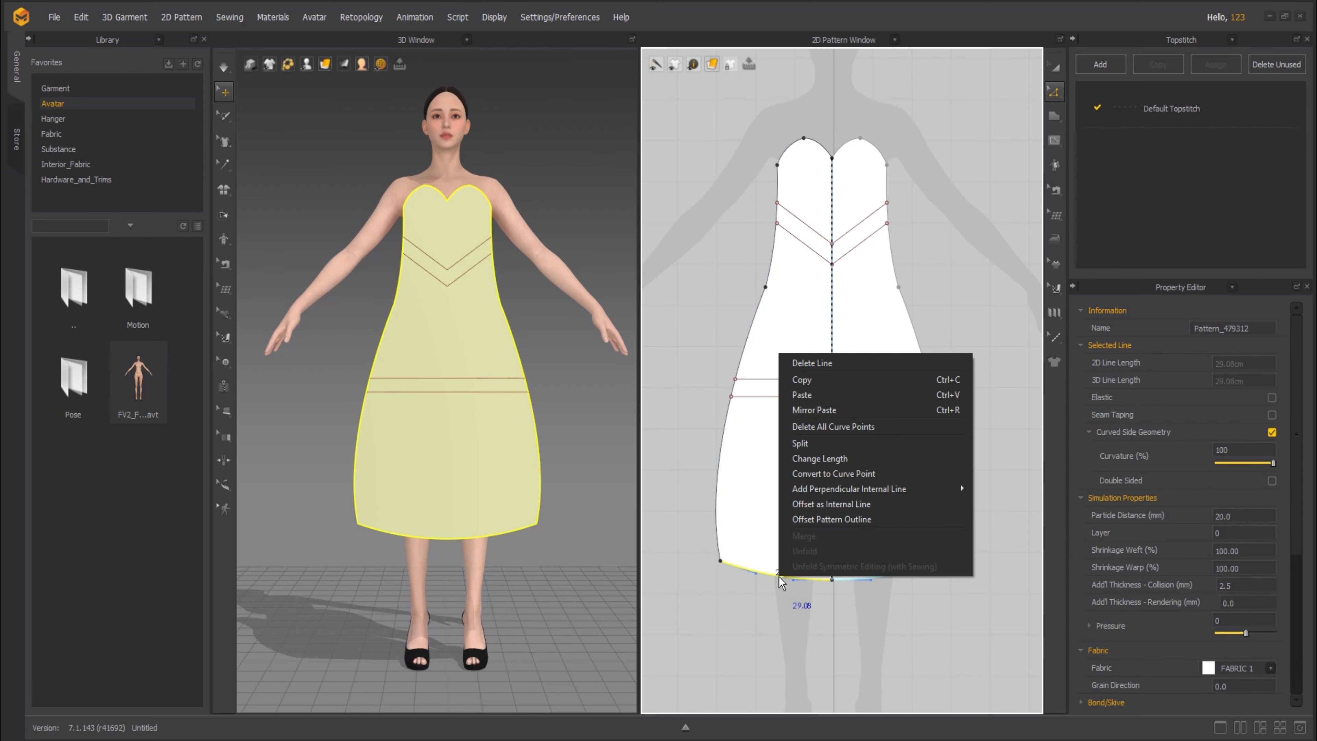
{"action": "left_click", "coordinate": [829, 503]}
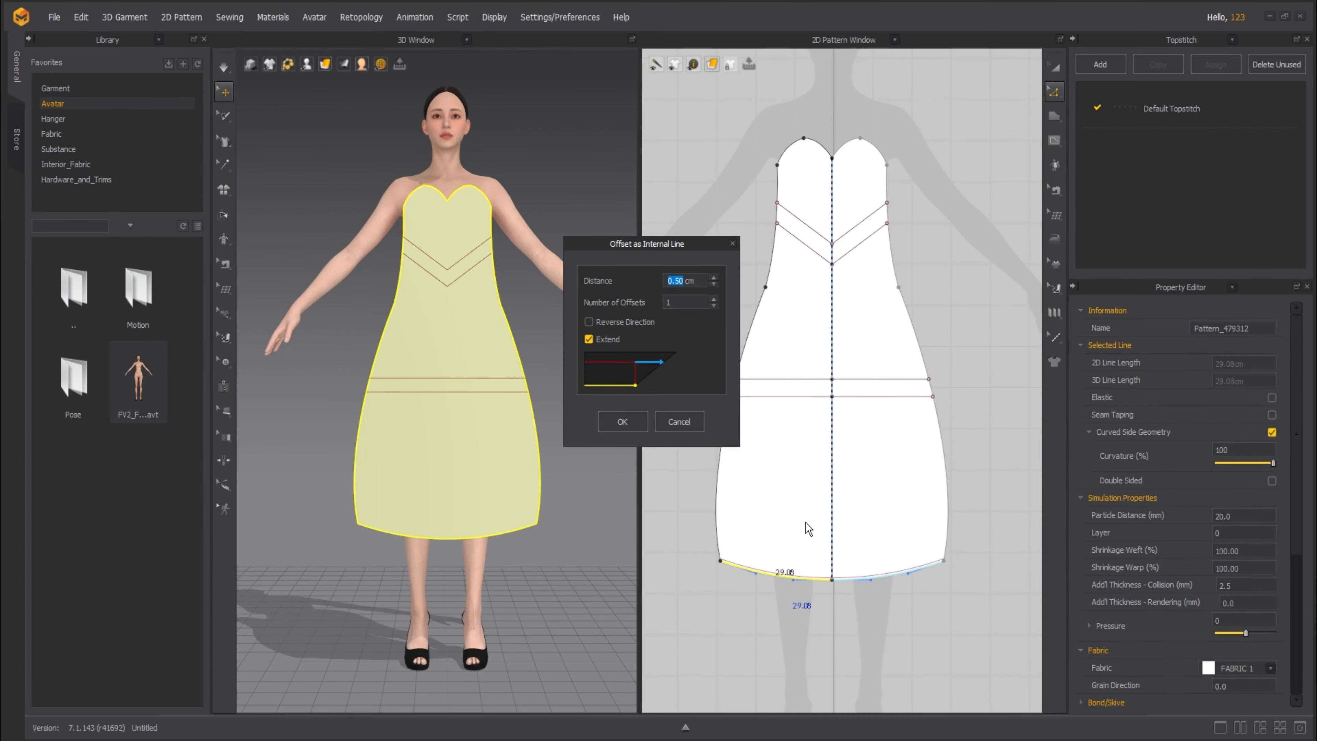
{"action": "left_click", "coordinate": [713, 300]}
{"action": "left_click", "coordinate": [713, 299]}
{"action": "left_click", "coordinate": [713, 300]}
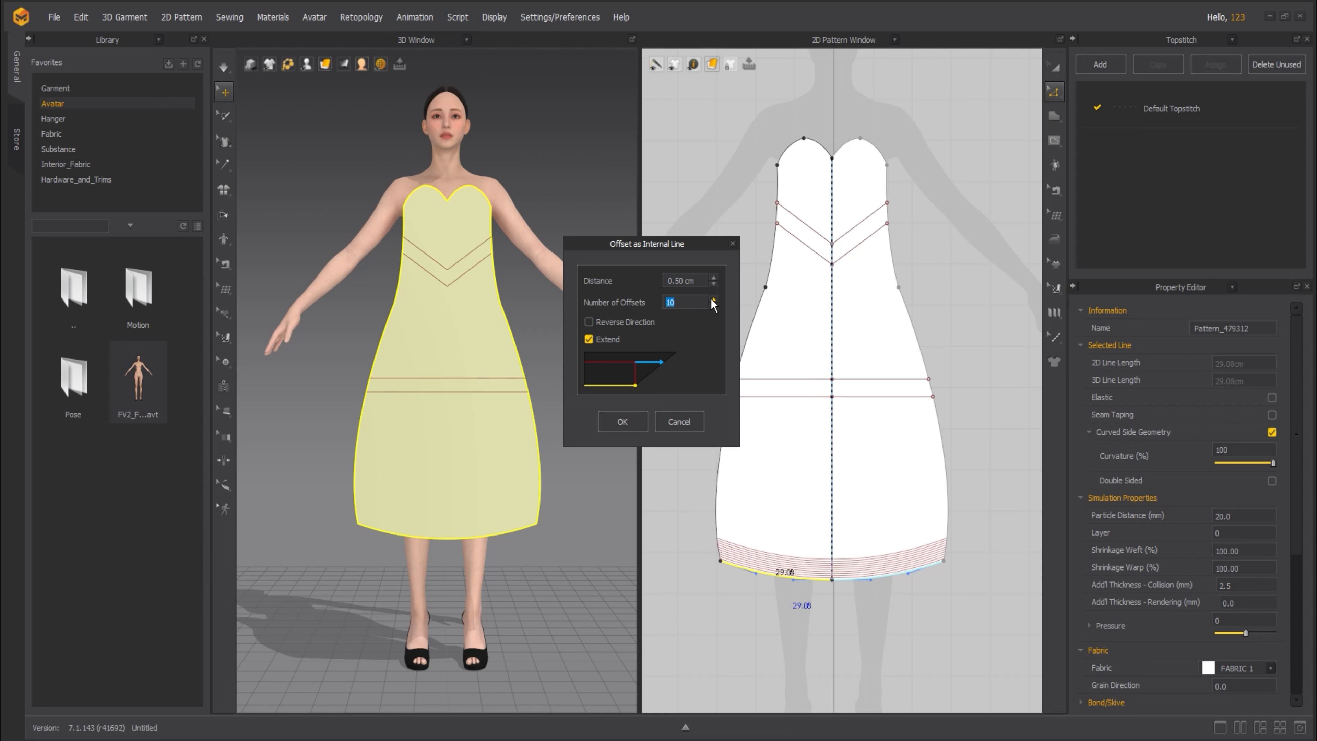
{"action": "type", "text": "1"}
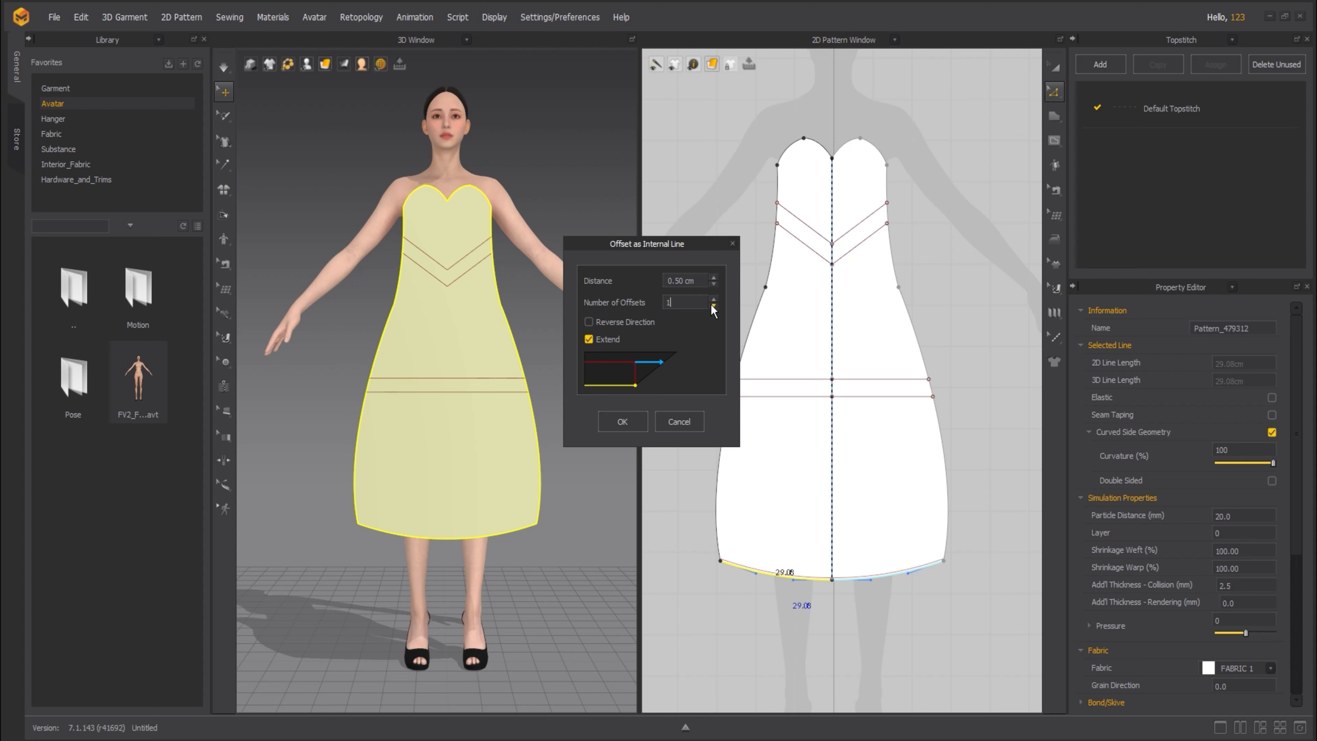
{"action": "left_click", "coordinate": [713, 278]}
{"action": "left_click", "coordinate": [714, 278]}
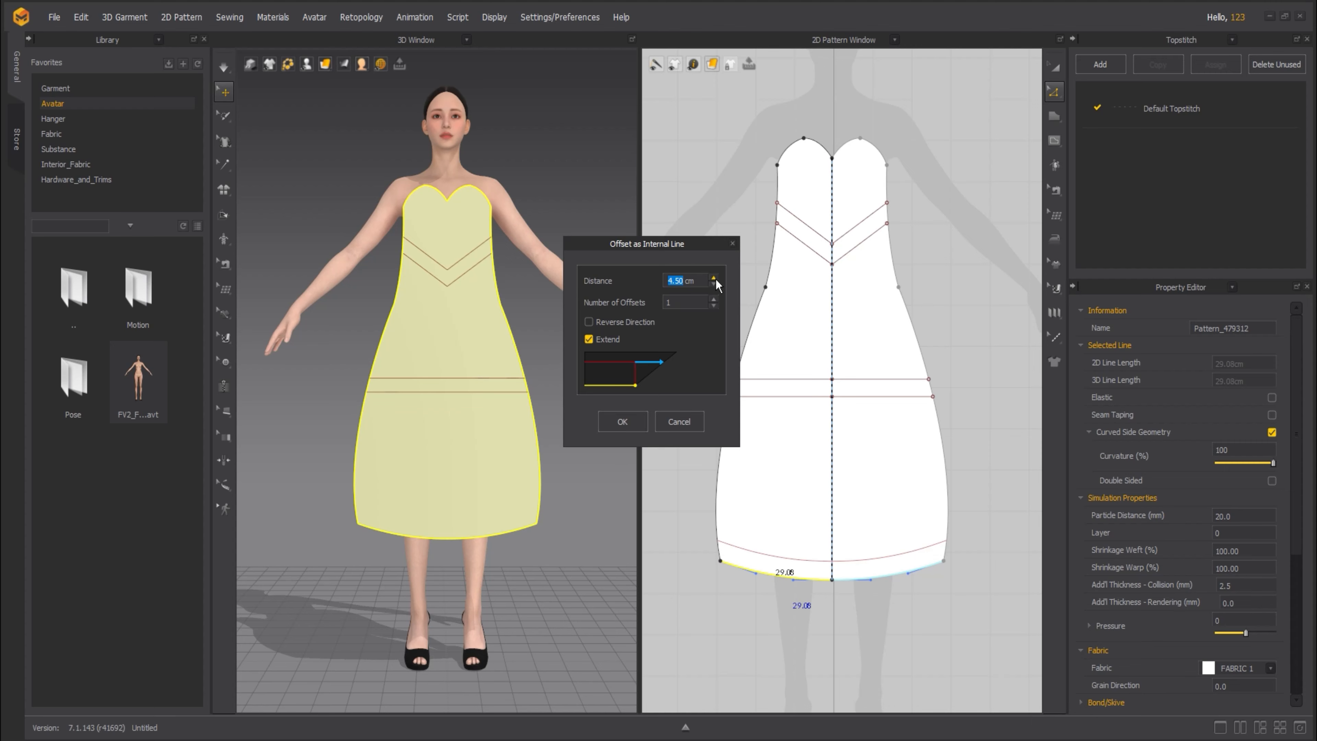
{"action": "left_click", "coordinate": [714, 284]}
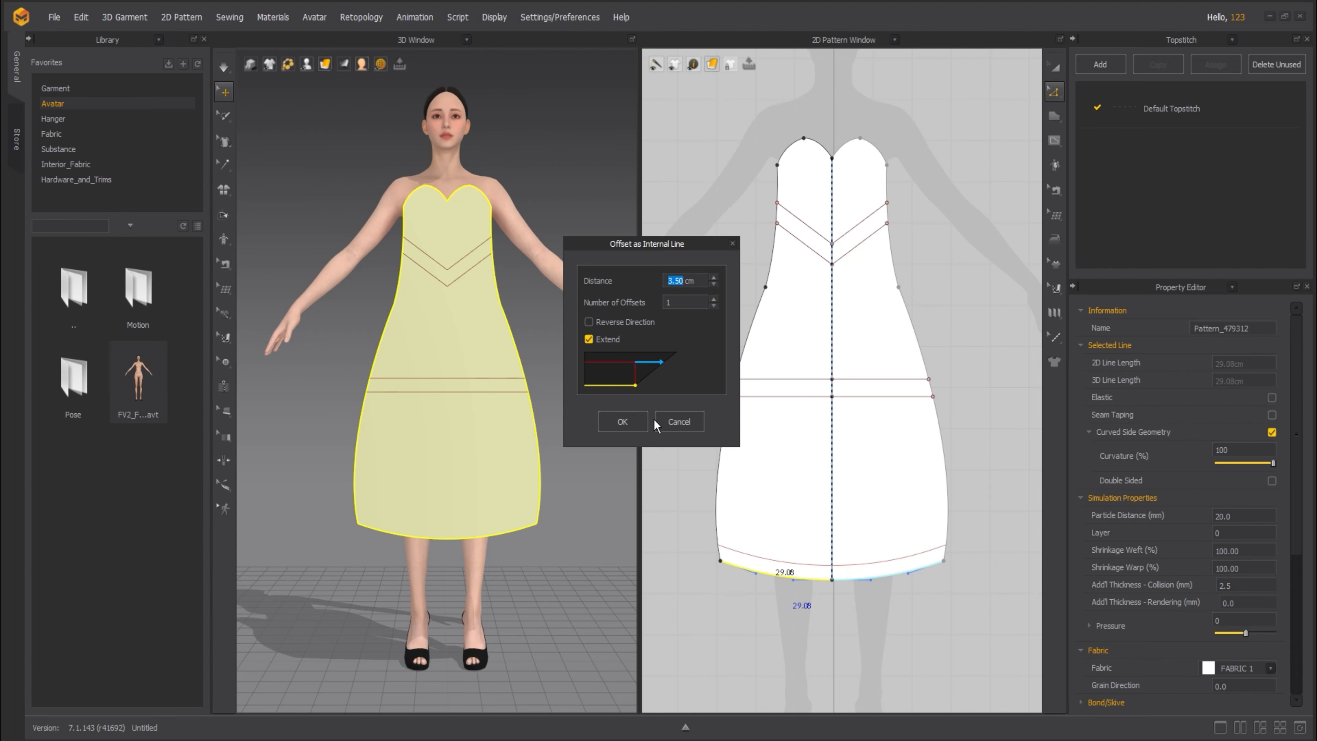
{"action": "left_click", "coordinate": [622, 421]}
- Copy the whole front pattern and paste the duplicate beside it at the same height
{"action": "left_click", "coordinate": [1054, 66]}
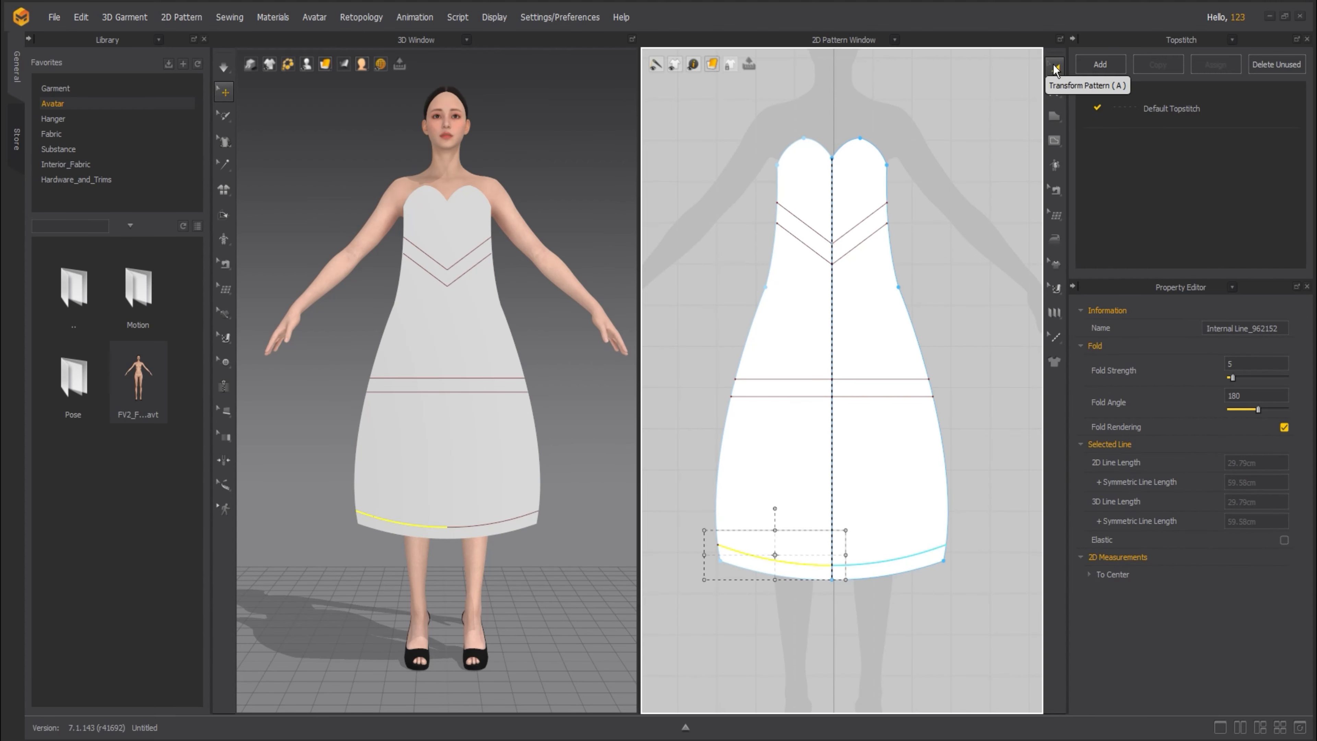
{"action": "left_click", "coordinate": [876, 341]}
{"action": "right_click_drag", "start_coordinate": [877, 342], "coordinate": [750, 353]}
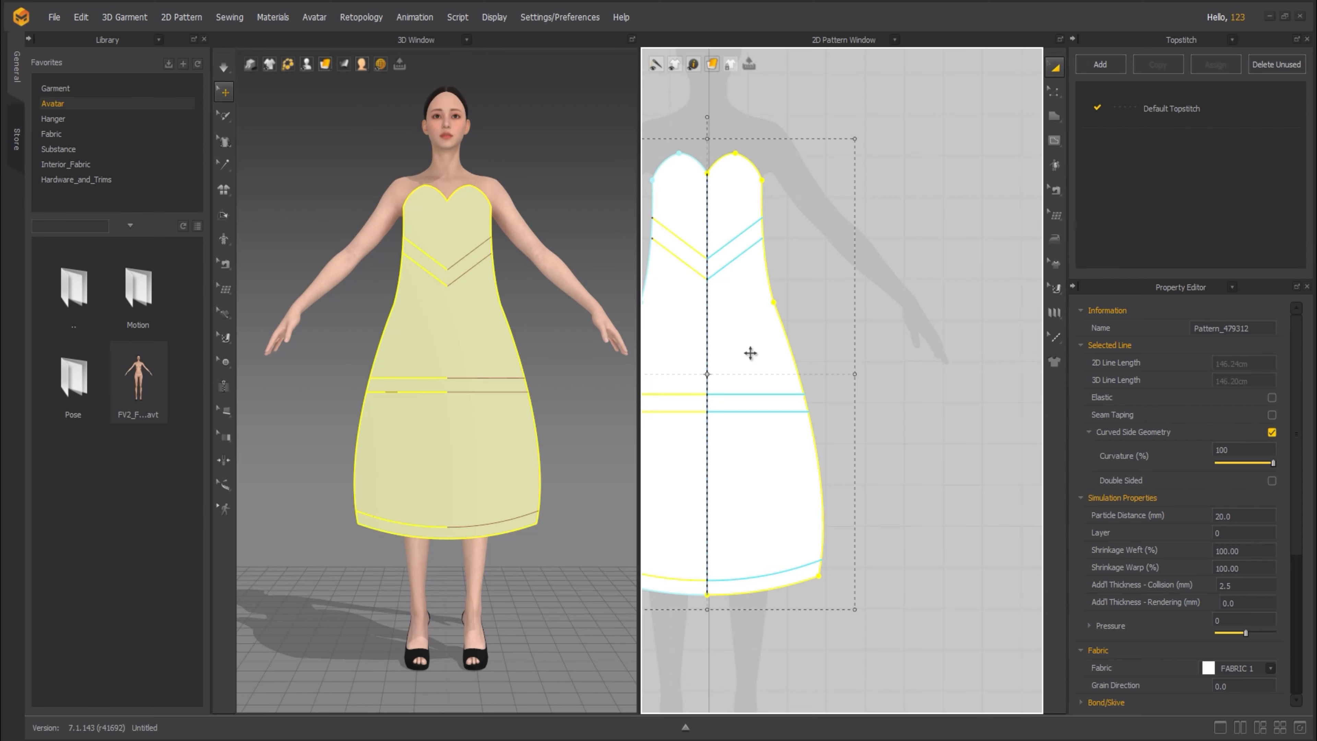
{"action": "key", "text": "ctrl+c"}
{"action": "key", "text": "ctrl+v"}
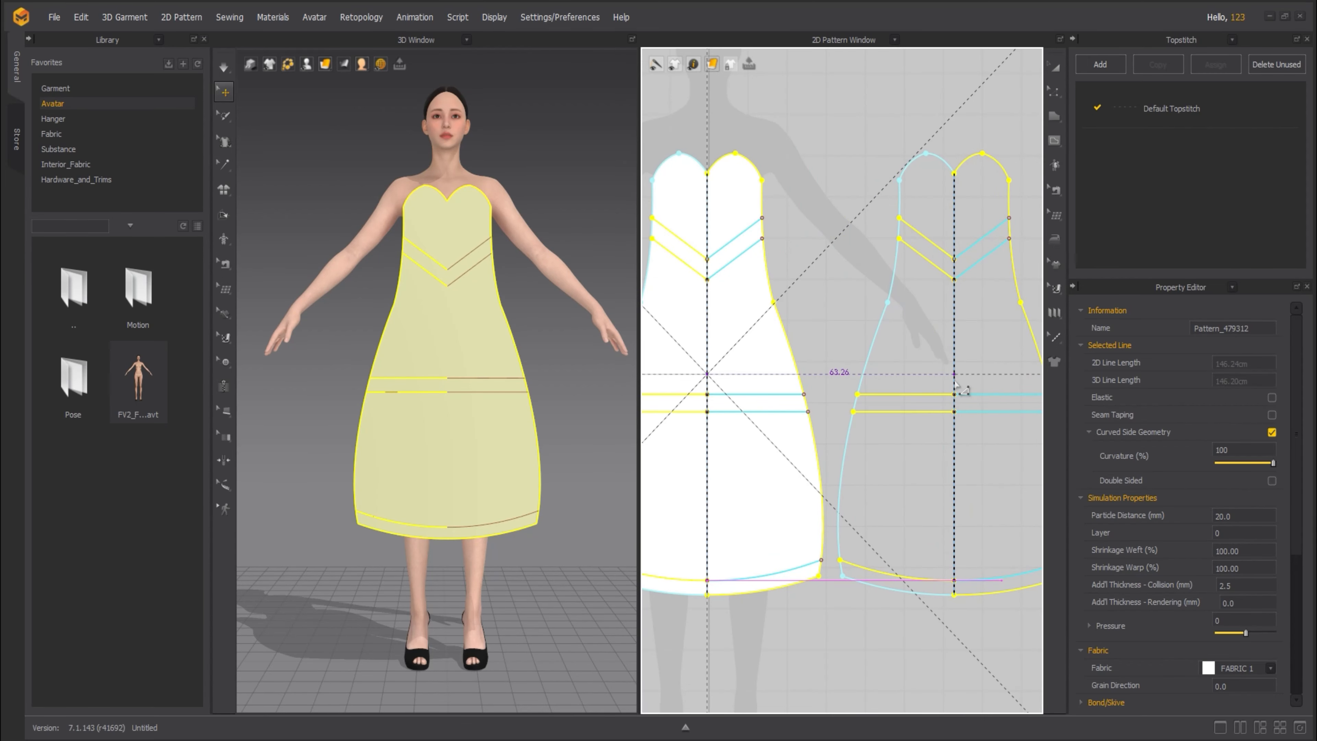
{"action": "left_click", "coordinate": [876, 335]}
{"action": "right_click_drag", "start_coordinate": [876, 335], "coordinate": [777, 361]}
{"action": "key", "text": "Escape"}
- Delete the neckline dip point of the duplicate pattern to make its upper edge straight
{"action": "key", "text": "z"}
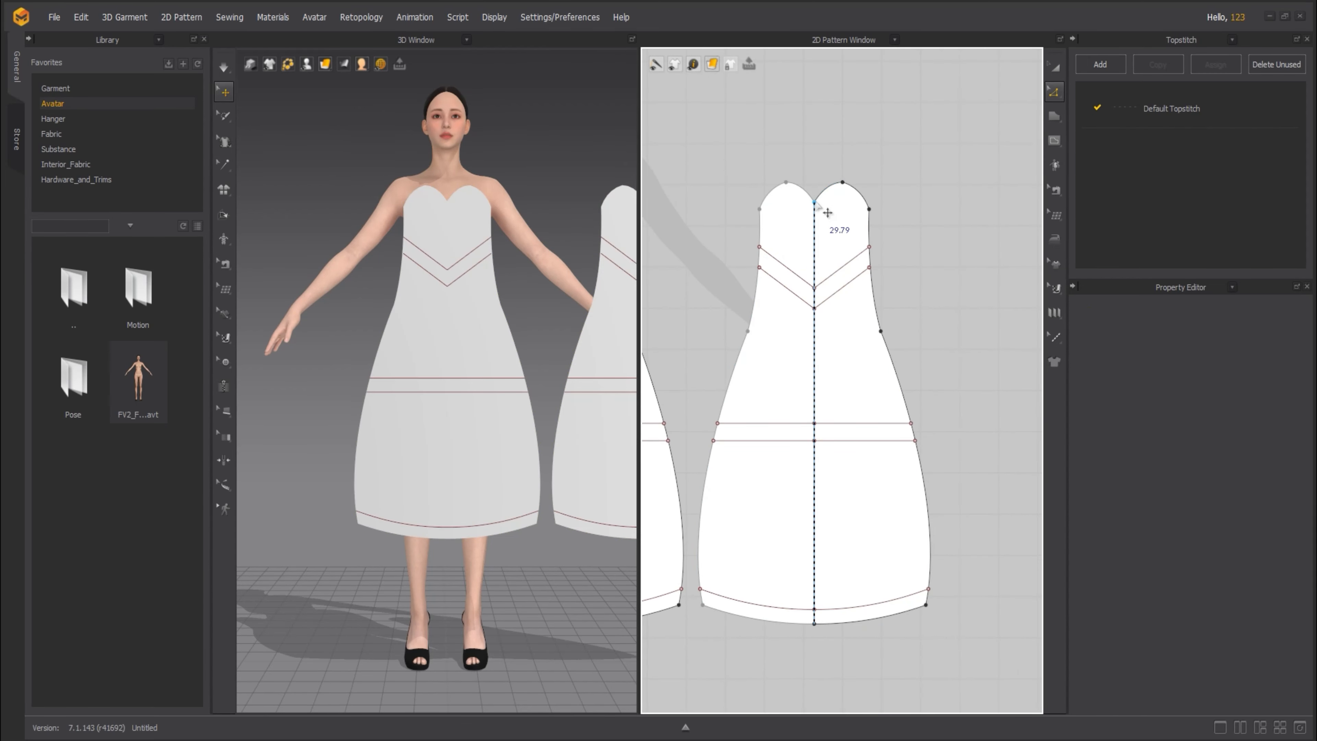
{"action": "key", "text": "Delete"}
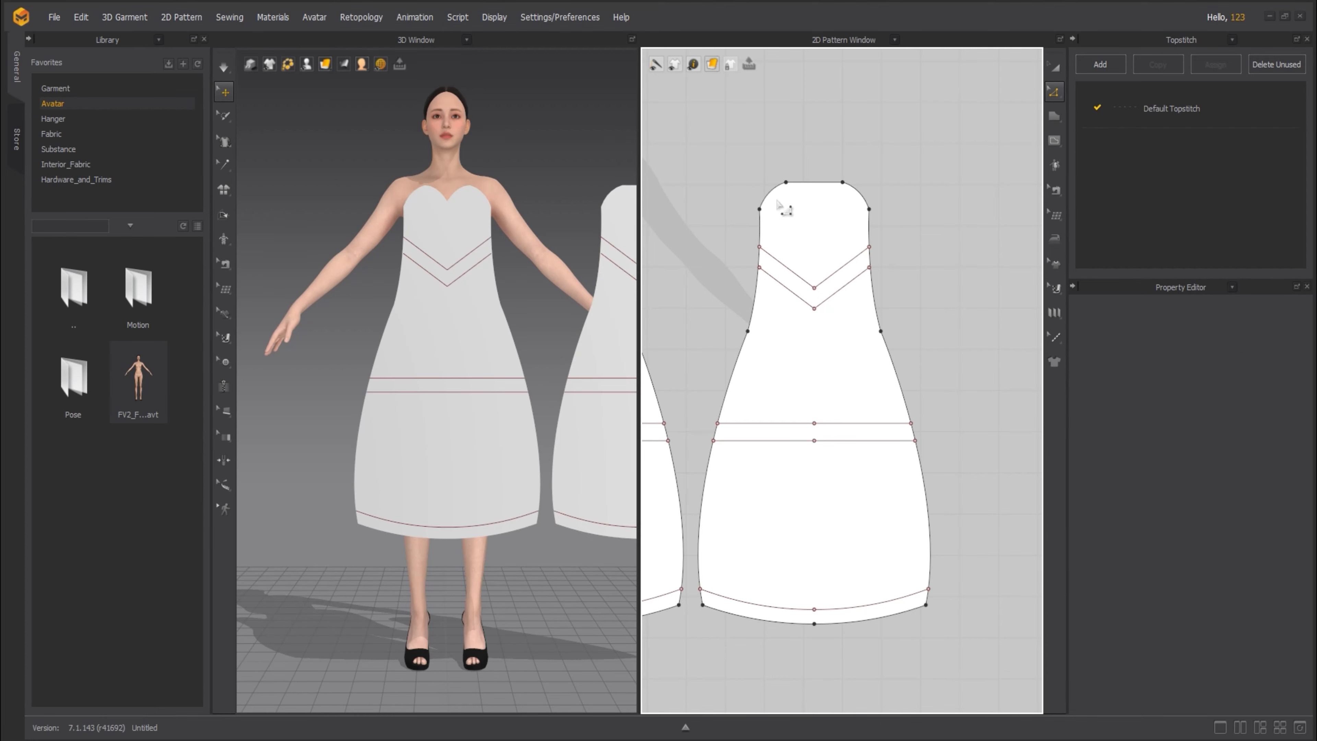
{"action": "left_click_drag", "start_coordinate": [785, 183], "coordinate": [766, 183]}
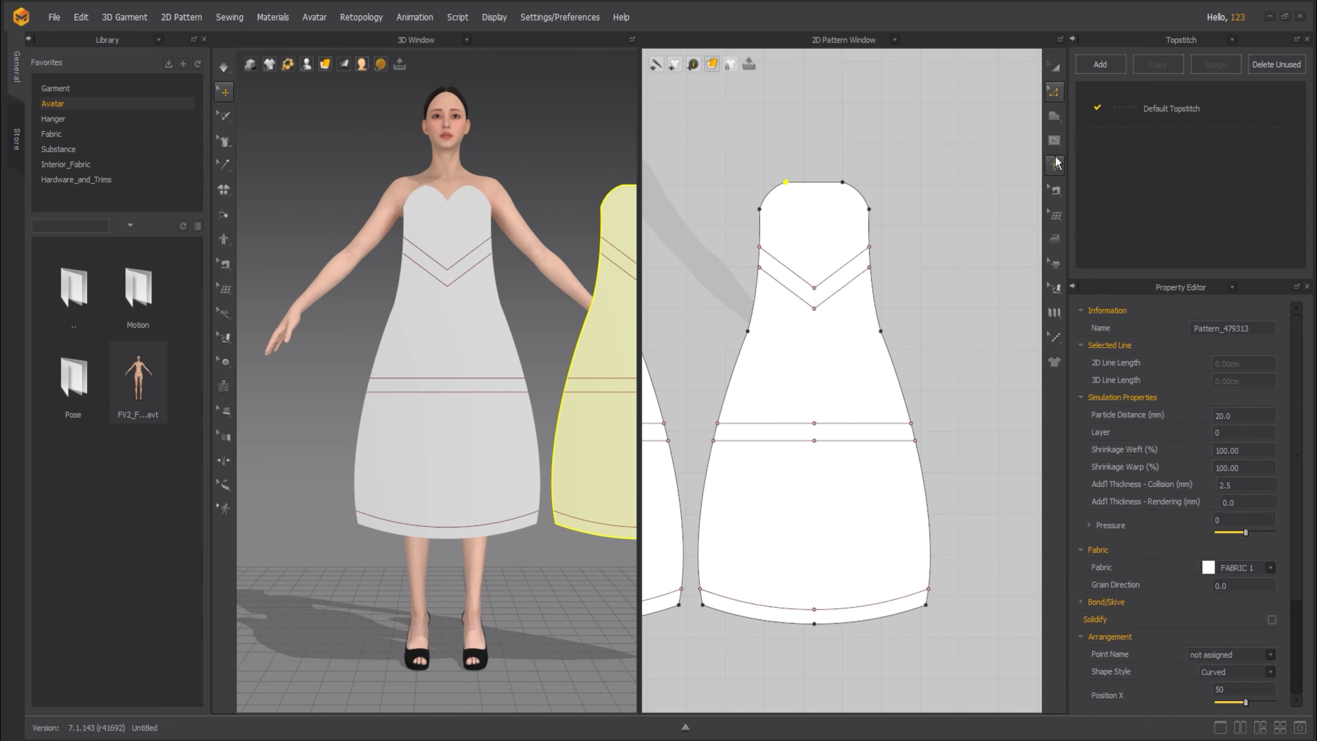
- Draw a vertical internal line about 107.2 cm long down the duplicate's centre and cut the pattern along it
{"action": "left_click", "coordinate": [1054, 142]}
{"action": "left_click", "coordinate": [973, 150]}
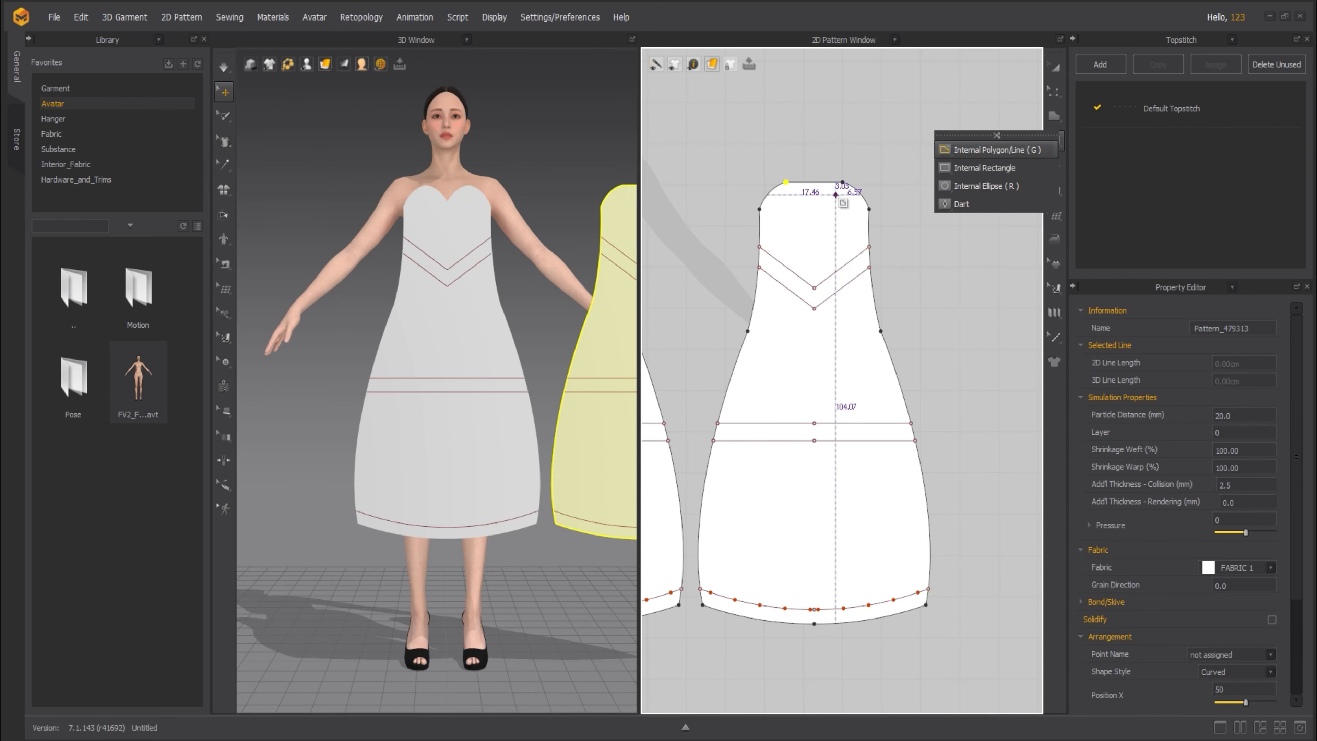
{"action": "left_click", "coordinate": [816, 180]}
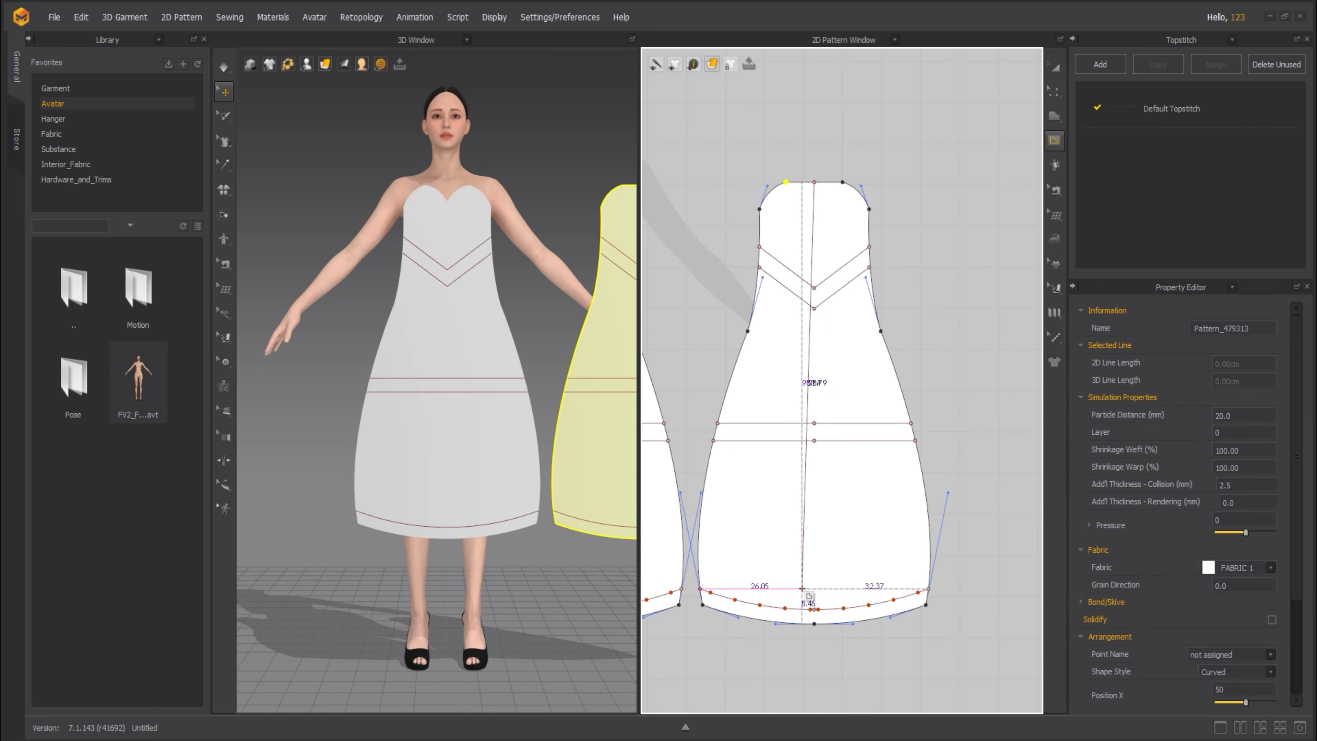
{"action": "left_click", "coordinate": [815, 622]}
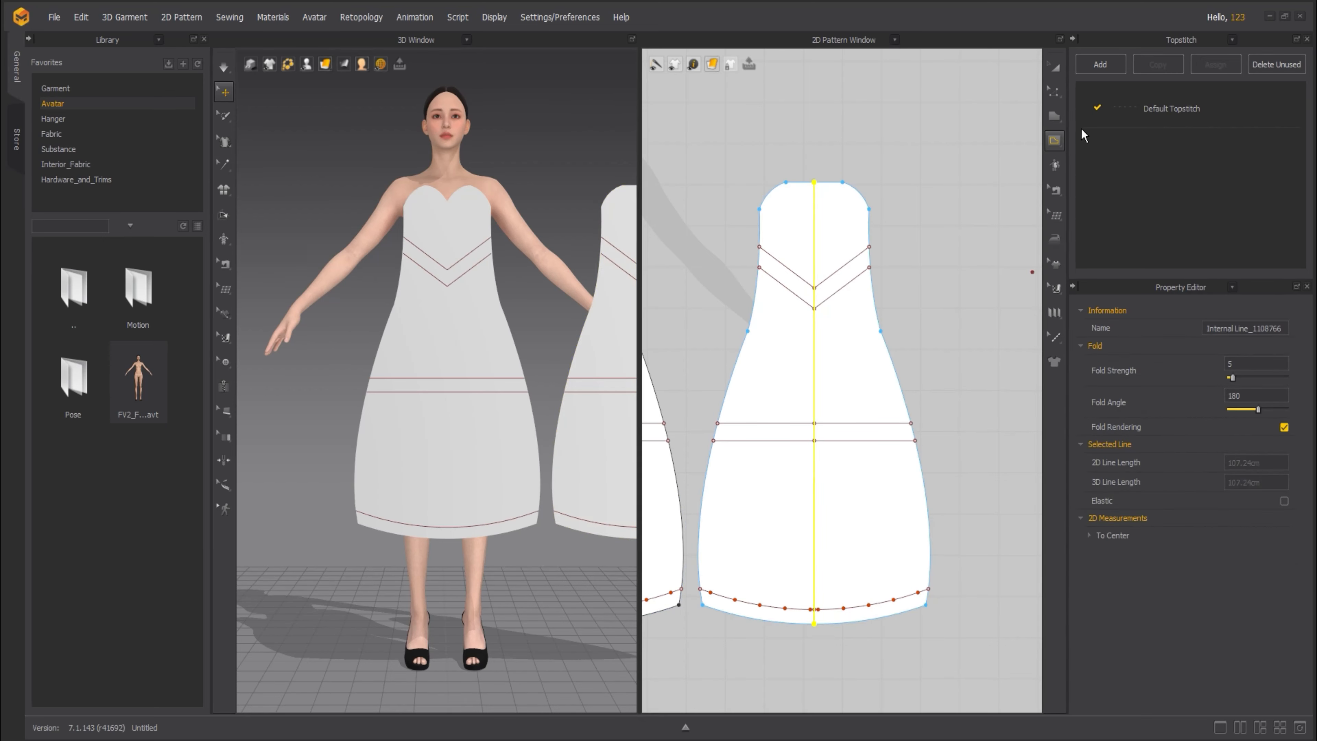
{"action": "left_click", "coordinate": [1054, 66]}
{"action": "right_click", "coordinate": [812, 215]}
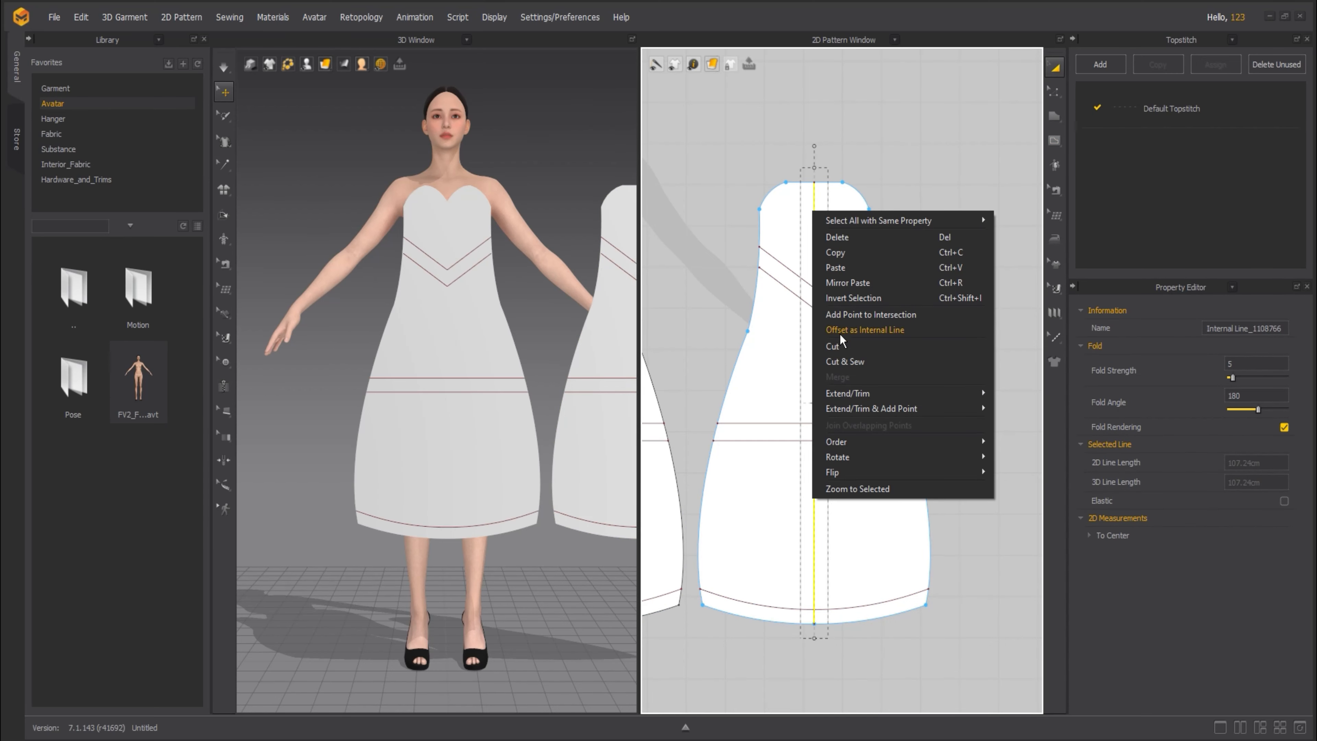
{"action": "left_click", "coordinate": [839, 345]}
- Delete the right half of the straight-topped pattern and mirror-paste its left half alongside
{"action": "left_click", "coordinate": [844, 215]}
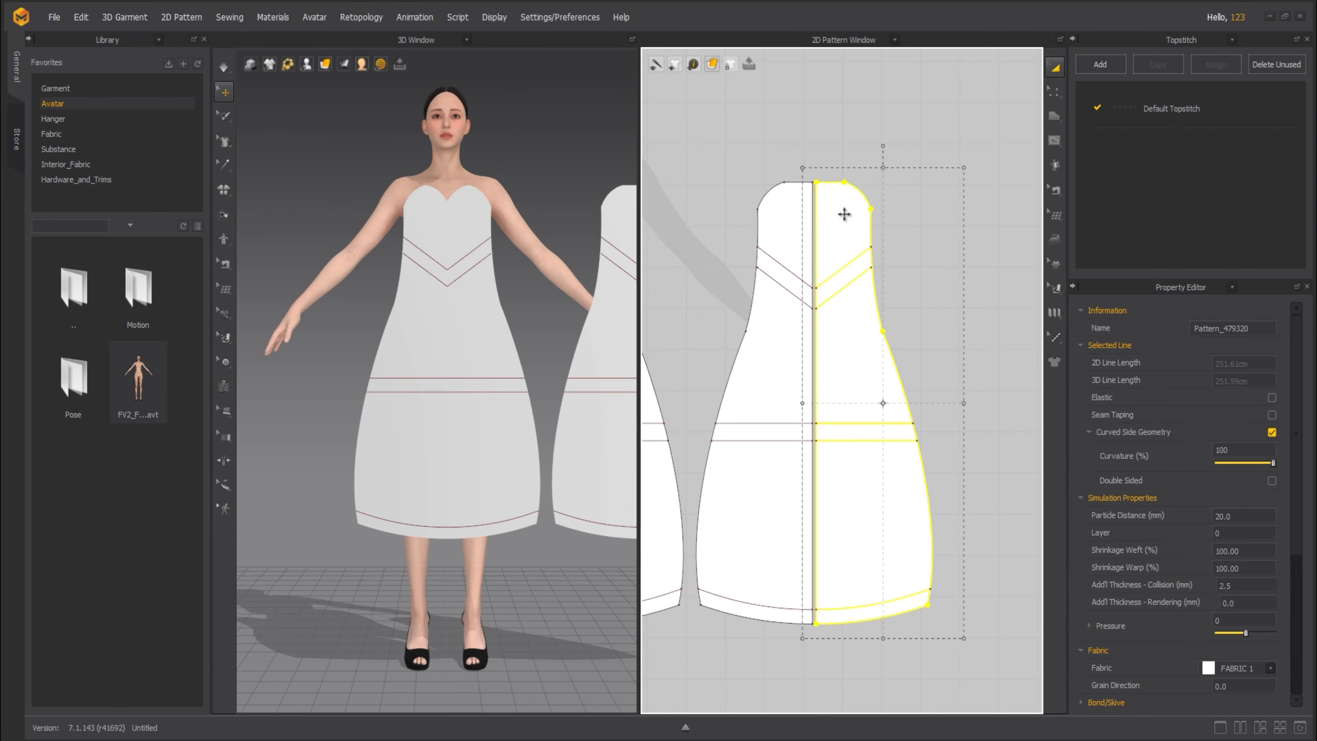
{"action": "key", "text": "Delete"}
{"action": "left_click", "coordinate": [785, 229]}
{"action": "key", "text": "ctrl+c"}
{"action": "key", "text": "ctrl+r"}
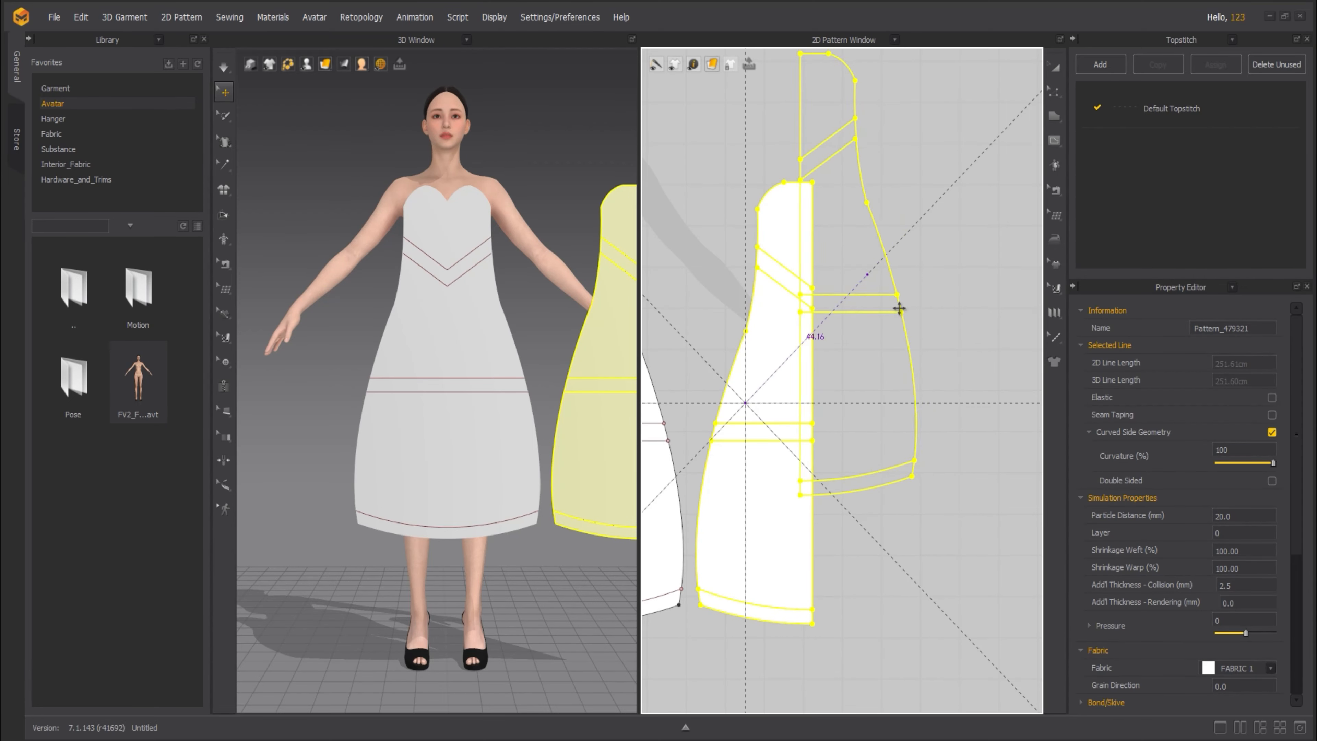
{"action": "left_click", "coordinate": [891, 402]}
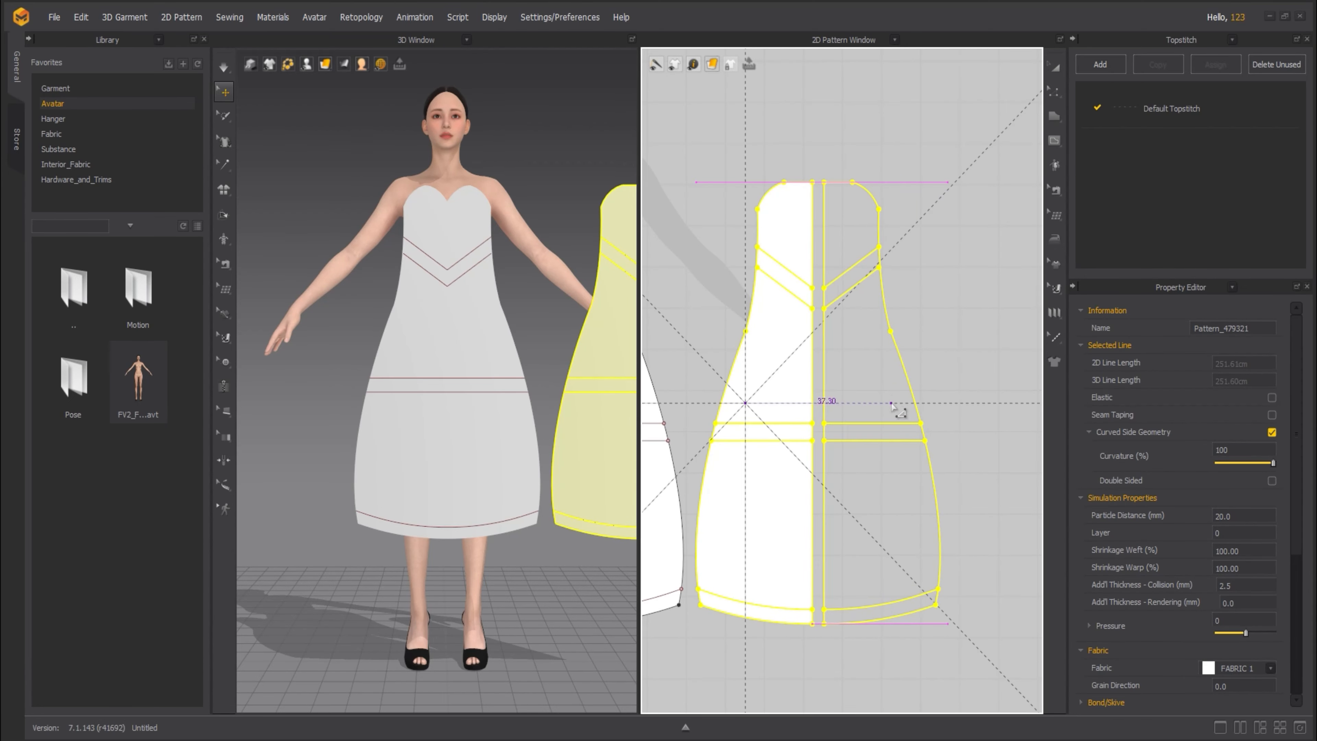
{"action": "left_click", "coordinate": [891, 402]}
{"action": "scroll", "coordinate": [310, 306], "scroll_direction": "down", "scroll_amount": 5}
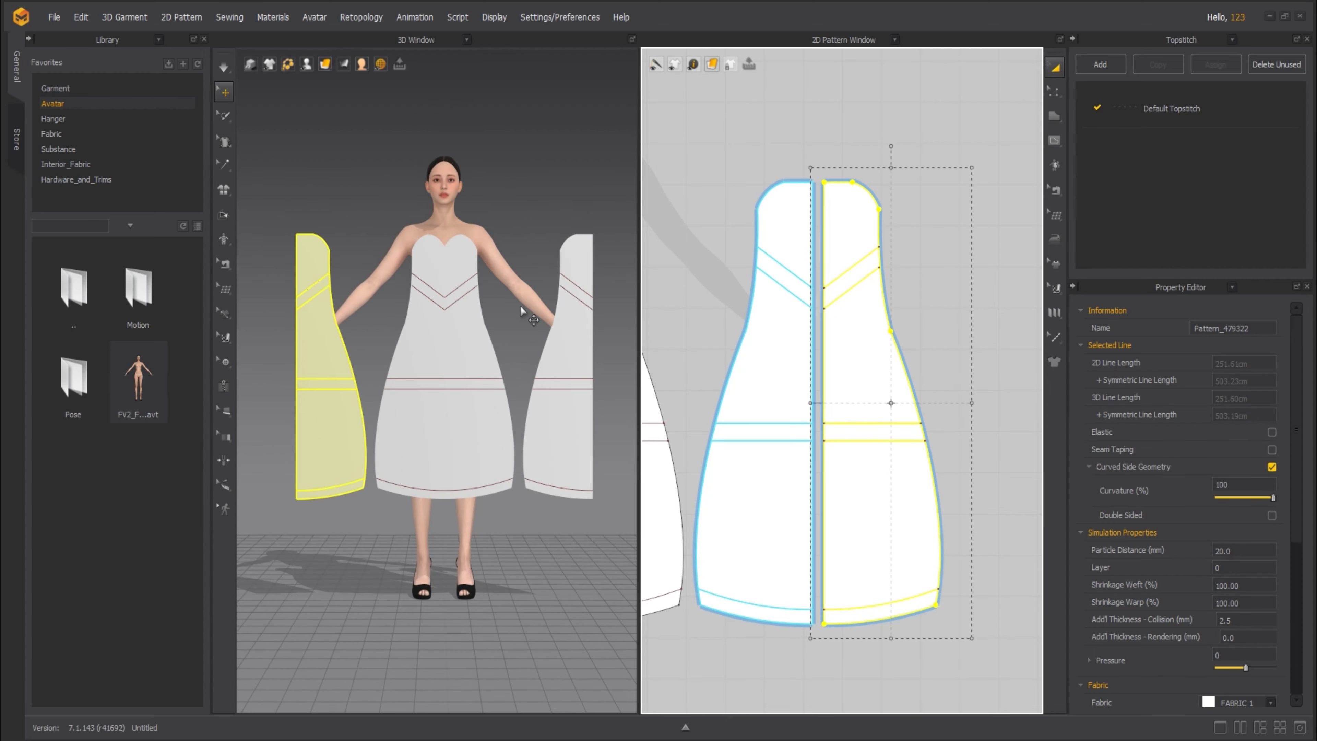
{"action": "left_click_drag", "start_coordinate": [271, 327], "coordinate": [574, 323]}
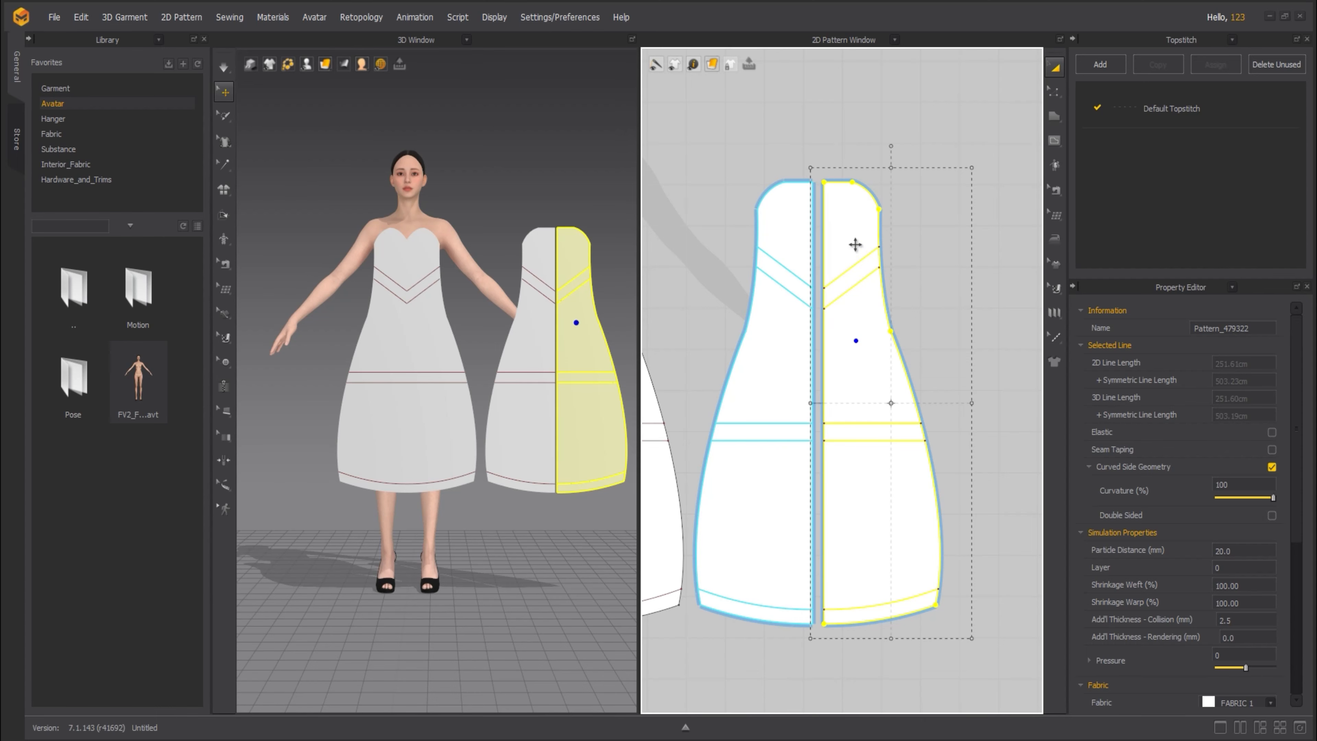
{"action": "key", "text": "Delete"}
- Bend the left back half's rounded upper corner inward into a concave underarm curve and shift its top point outward to widen the upper edge
{"action": "scroll", "coordinate": [788, 206], "scroll_direction": "down", "scroll_amount": 1}
{"action": "scroll", "coordinate": [768, 210], "scroll_direction": "up", "scroll_amount": 1}
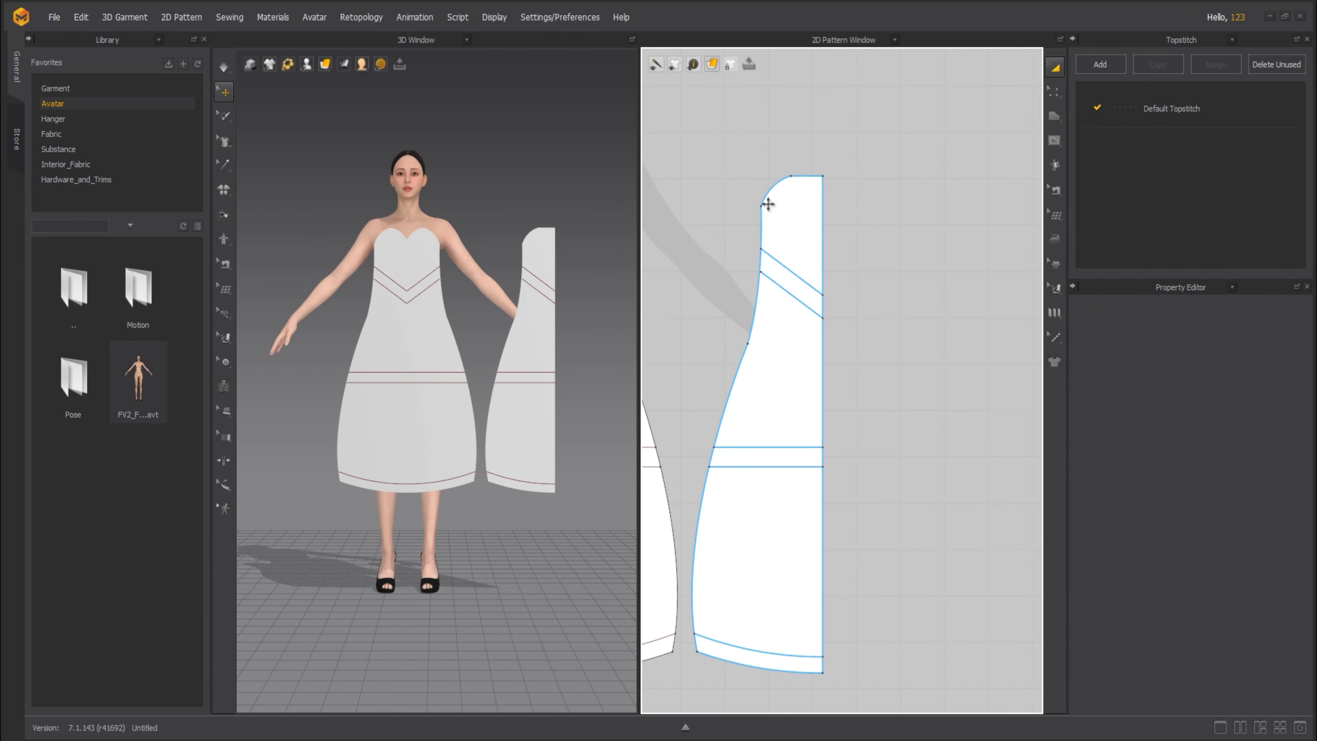
{"action": "key", "text": "c"}
{"action": "left_click", "coordinate": [774, 188]}
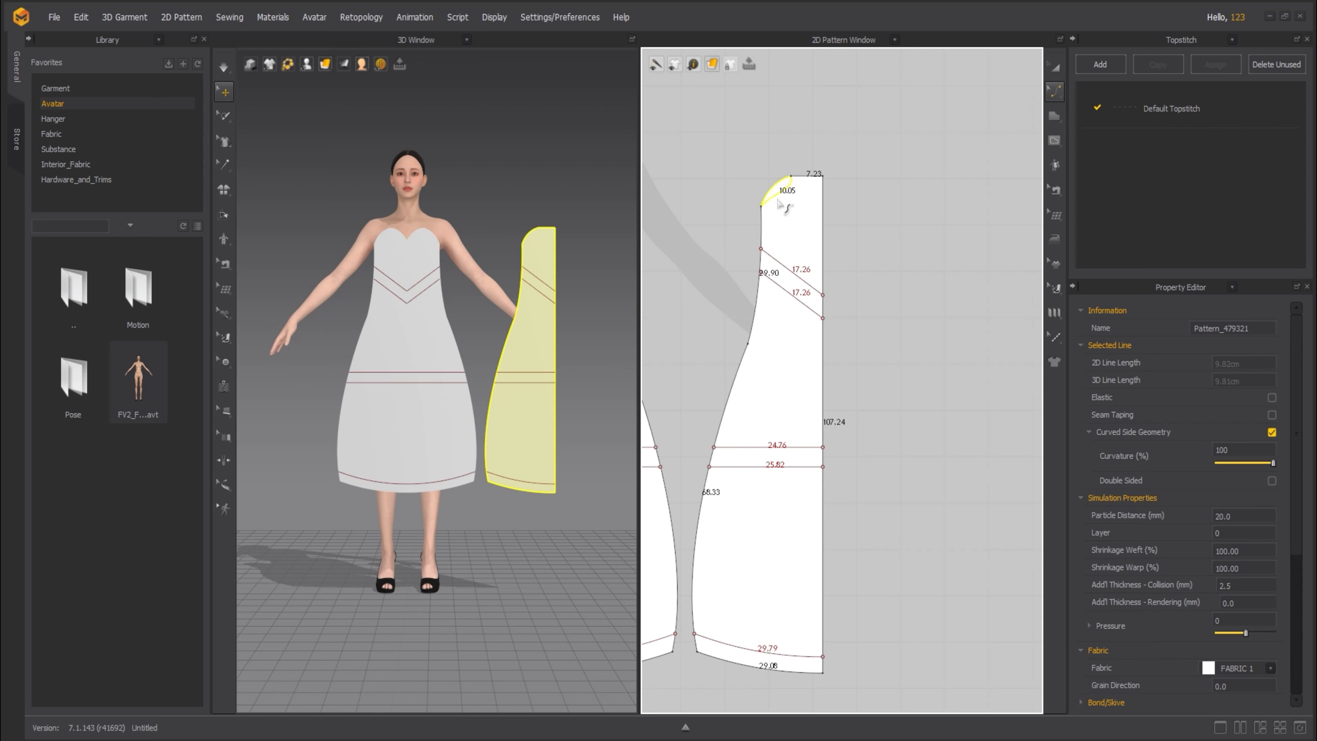
{"action": "left_click_drag", "start_coordinate": [778, 202], "coordinate": [820, 181]}
{"action": "scroll", "coordinate": [777, 206], "scroll_direction": "up", "scroll_amount": 3}
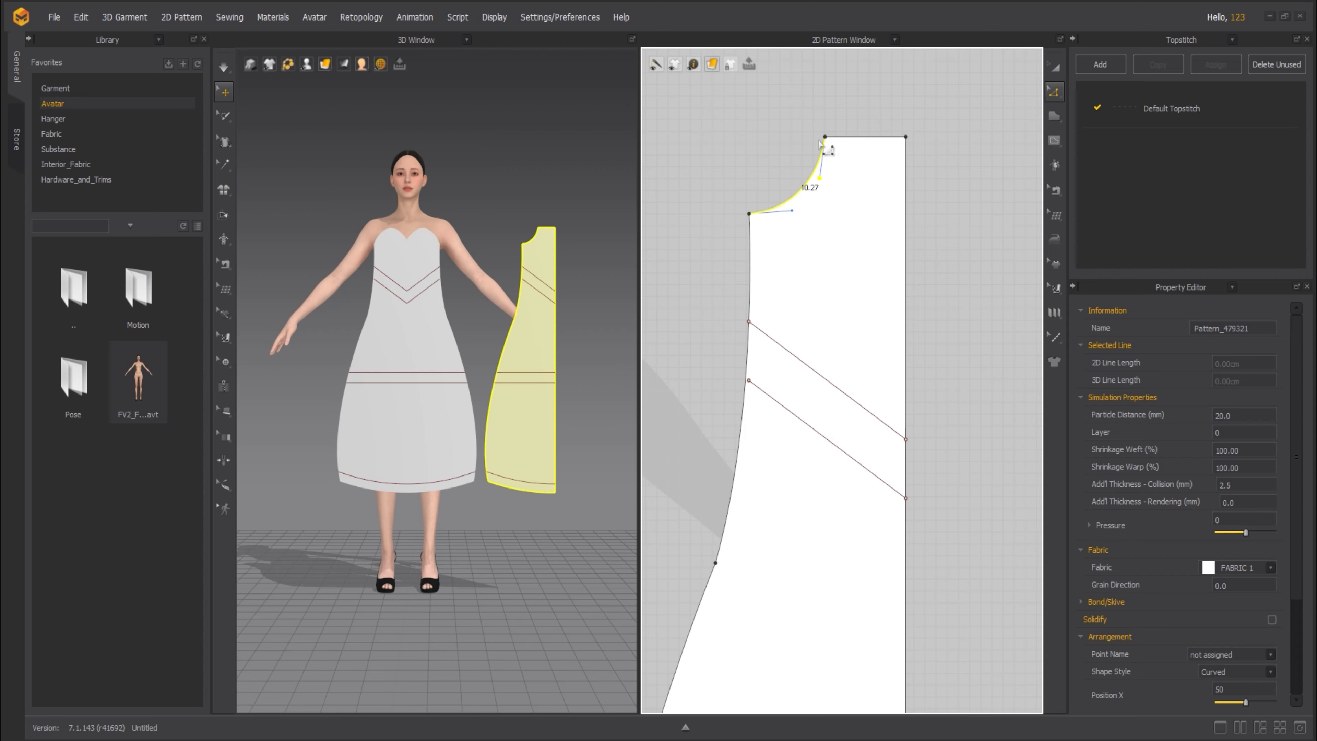
{"action": "left_click_drag", "start_coordinate": [811, 110], "coordinate": [844, 171]}
{"action": "key", "text": "Left"}
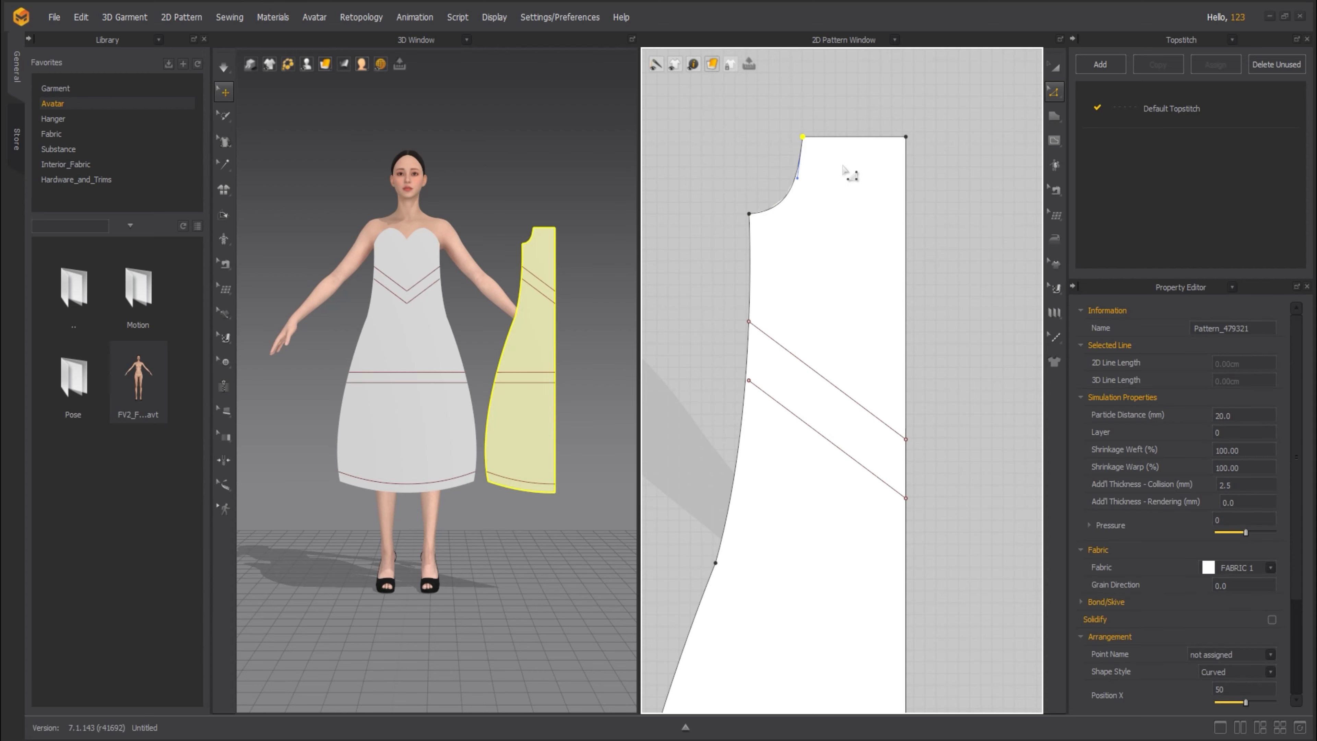
- Mirror-paste the reshaped back half beside the original and align the mirrored copy with it in the 3D view
{"action": "left_click", "coordinate": [1054, 68]}
{"action": "left_click", "coordinate": [870, 220]}
{"action": "scroll", "coordinate": [870, 221], "scroll_direction": "down", "scroll_amount": 5}
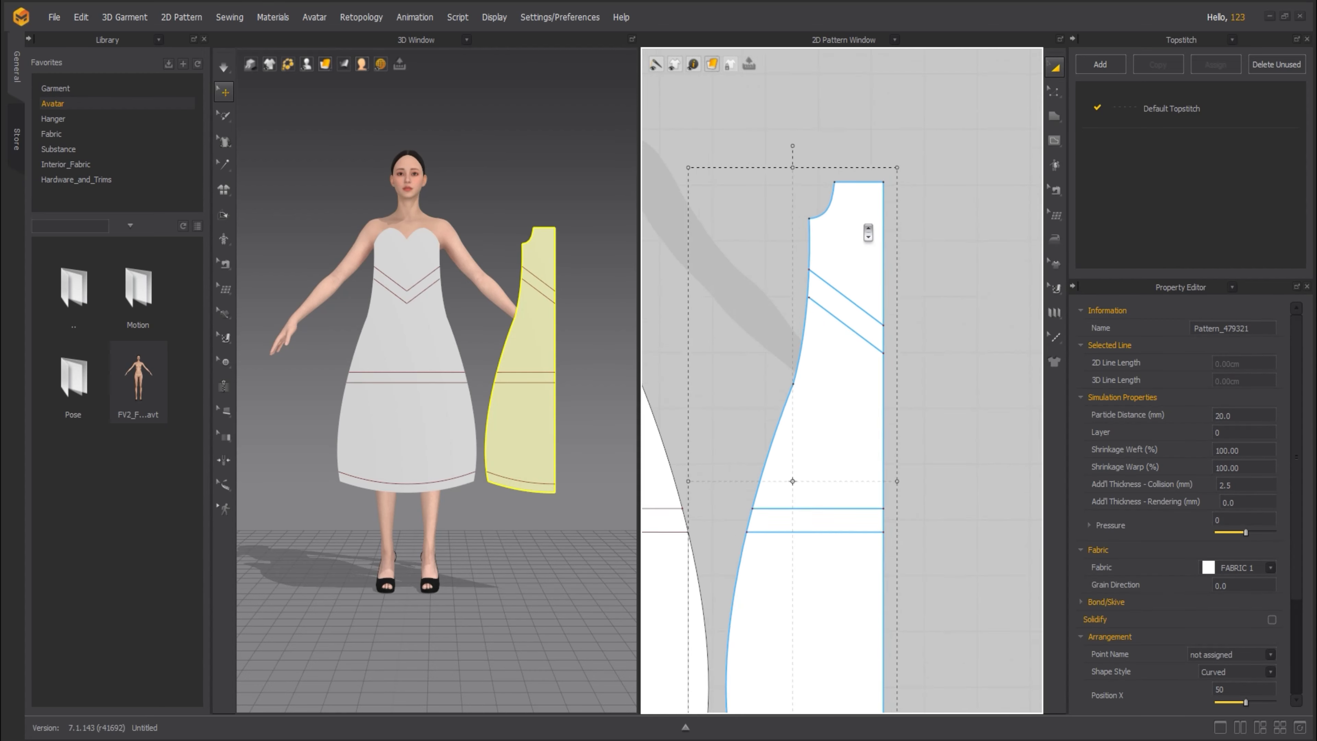
{"action": "key", "text": "ctrl+c"}
{"action": "key", "text": "ctrl+r"}
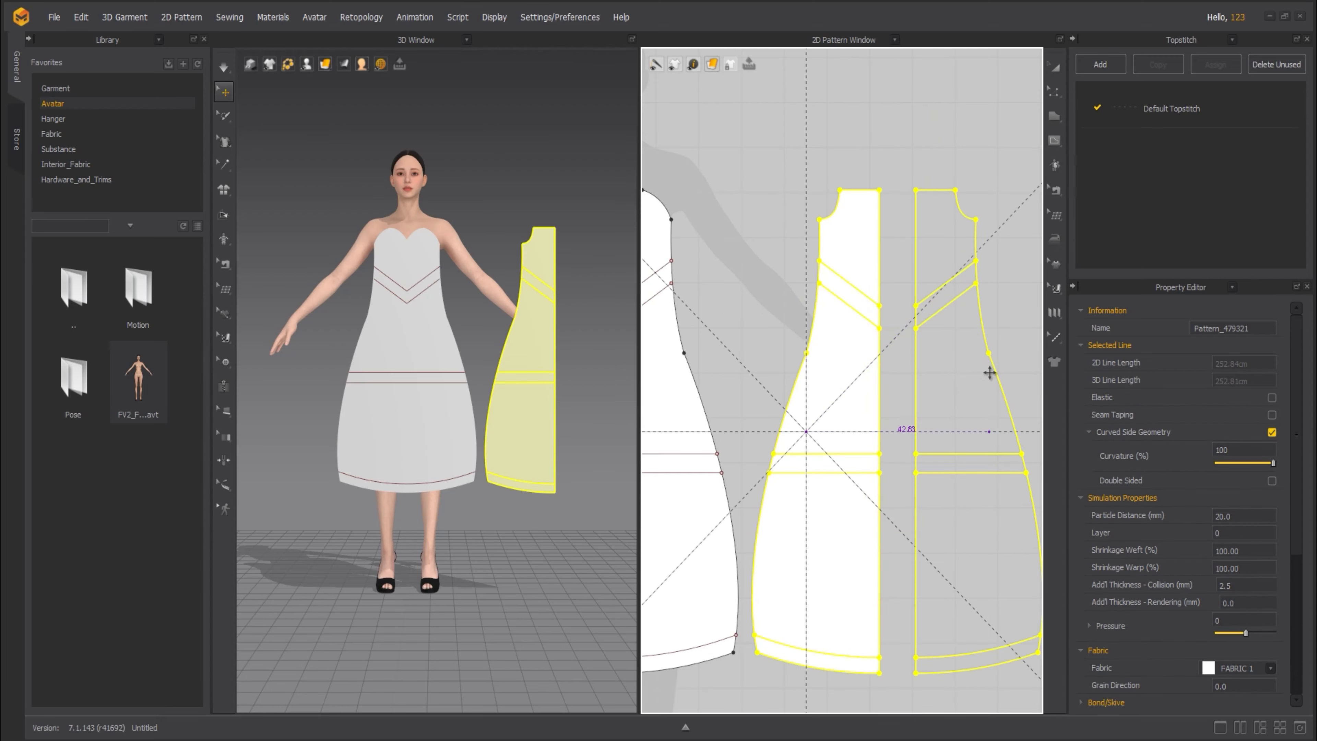
{"action": "left_click", "coordinate": [972, 373]}
{"action": "left_click_drag", "start_coordinate": [287, 307], "coordinate": [571, 294]}
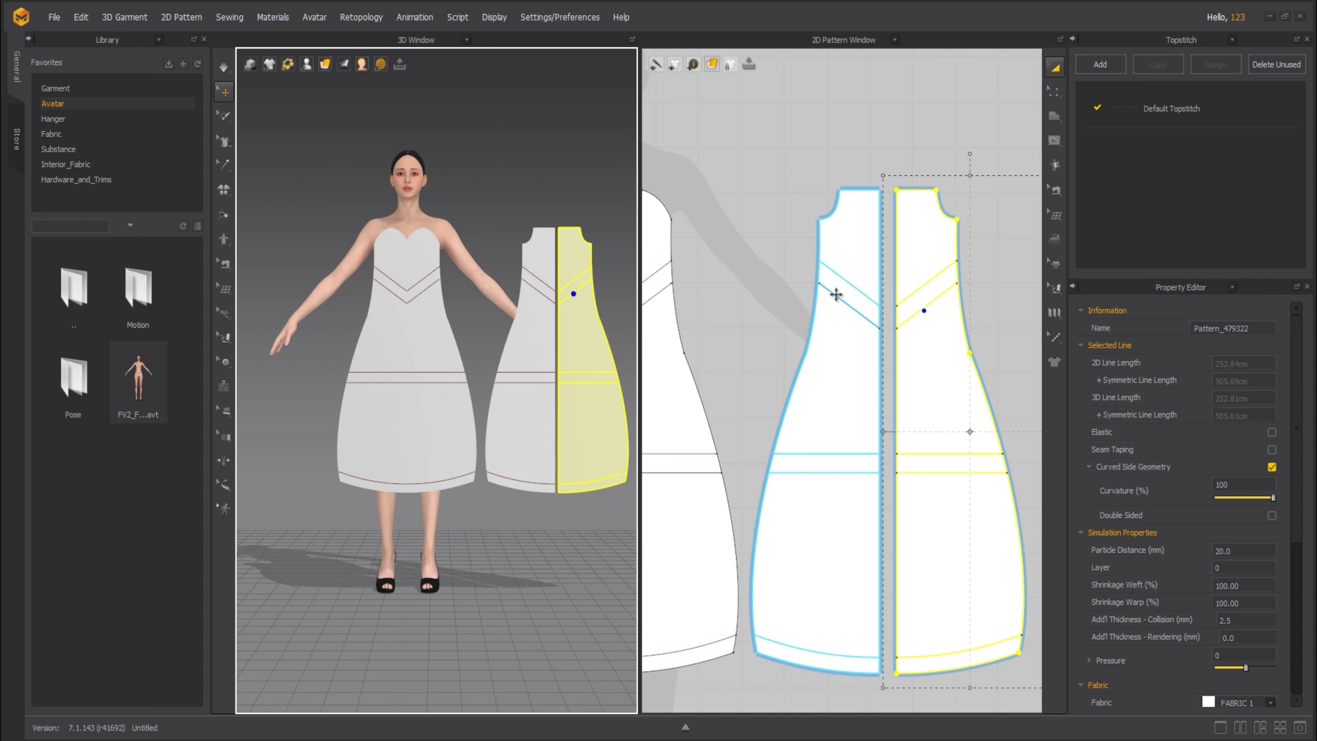
- Merge the two back halves along their facing centre edges into one pattern
{"action": "key", "text": "z"}
{"action": "left_click", "coordinate": [881, 372]}
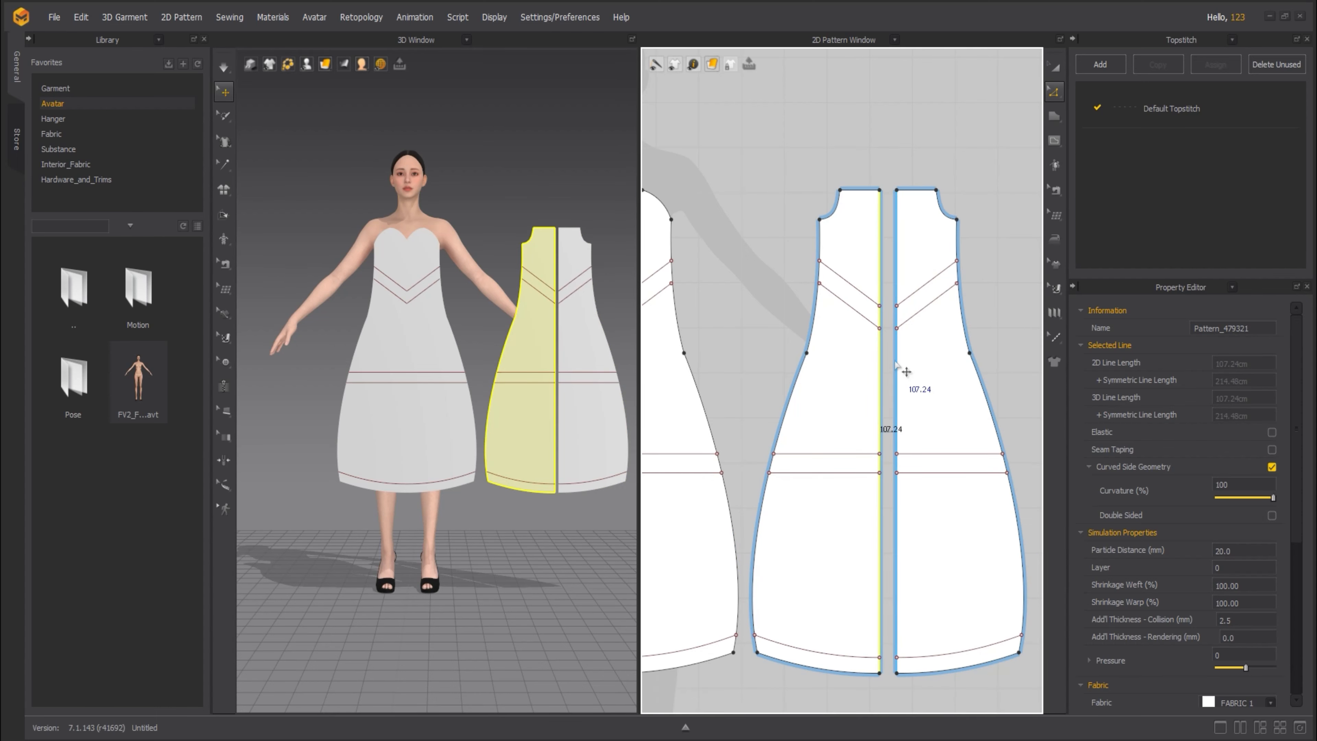
{"action": "right_click", "coordinate": [895, 360]}
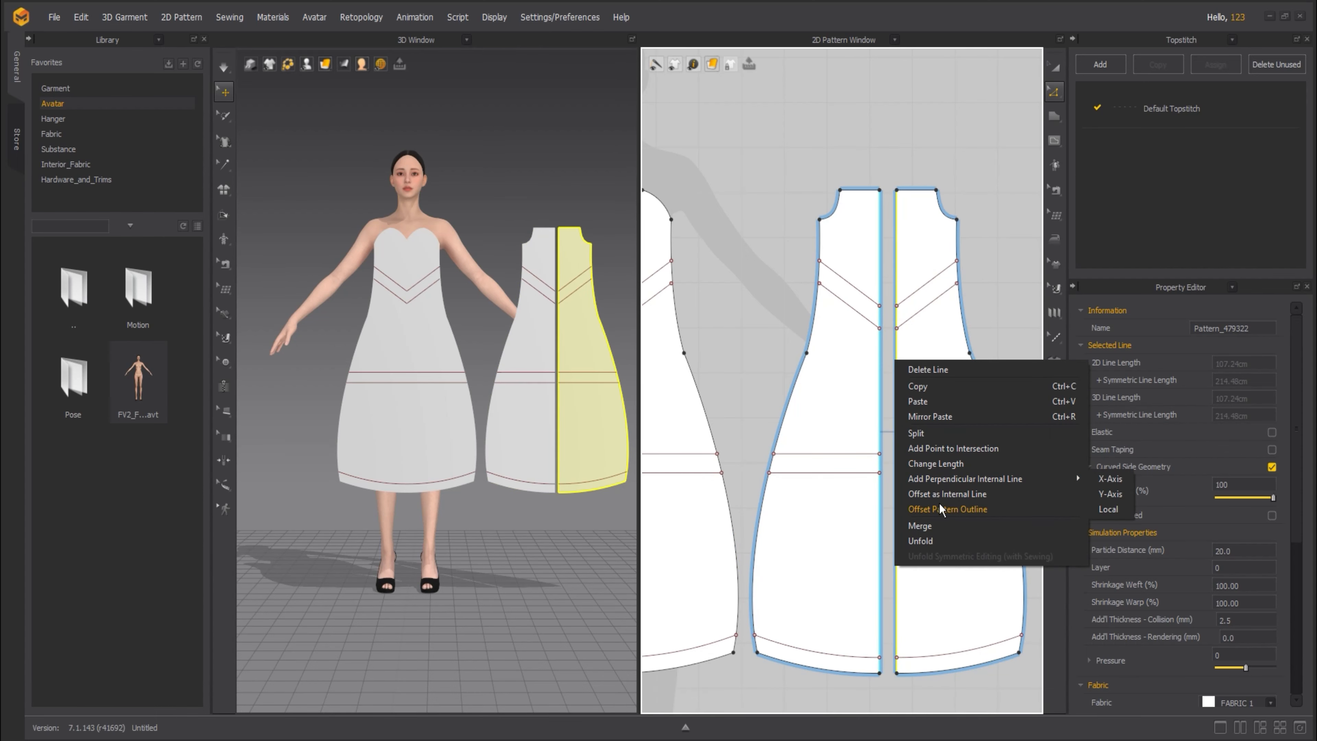
{"action": "left_click", "coordinate": [932, 524]}
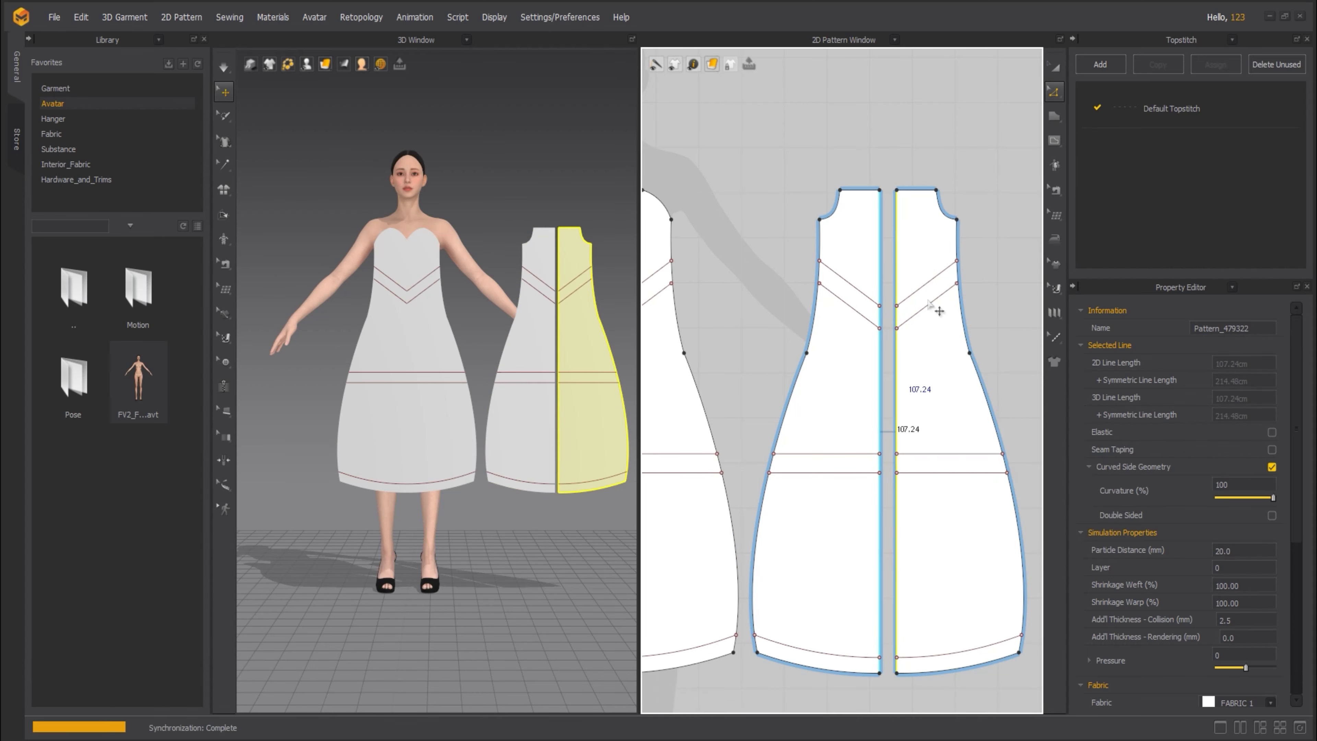
{"action": "left_click", "coordinate": [1048, 74]}
{"action": "left_click", "coordinate": [832, 188]}
{"action": "middle_click_drag", "start_coordinate": [730, 271], "coordinate": [812, 247]}
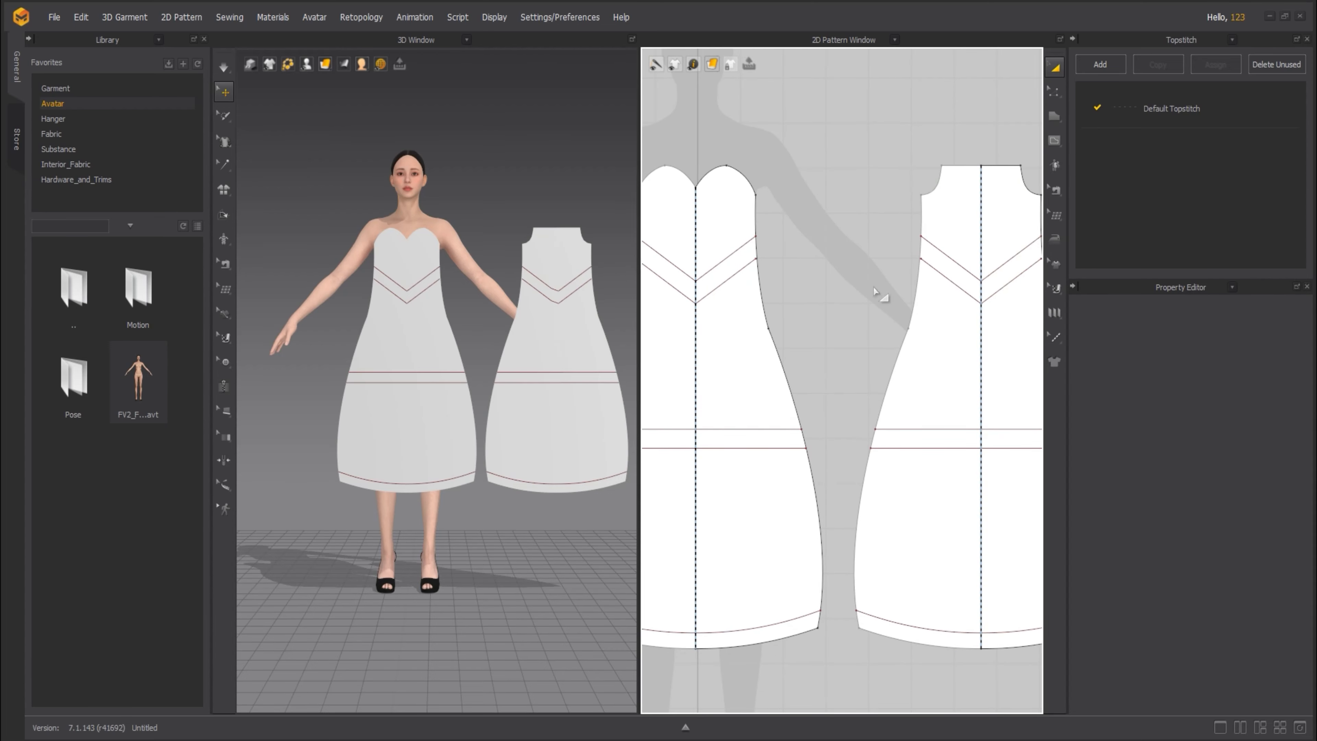
- Move the back pattern along the depth axis in 3D from in front of the avatar to behind it
{"action": "left_click", "coordinate": [575, 294]}
{"action": "mouse_move", "coordinate": [454, 279]}
{"action": "right_mouse_down"}
{"action": "mouse_move", "coordinate": [481, 238]}
{"action": "mouse_move", "coordinate": [317, 274]}
{"action": "mouse_move", "coordinate": [359, 253]}
{"action": "mouse_move", "coordinate": [442, 270]}
{"action": "right_mouse_up"}
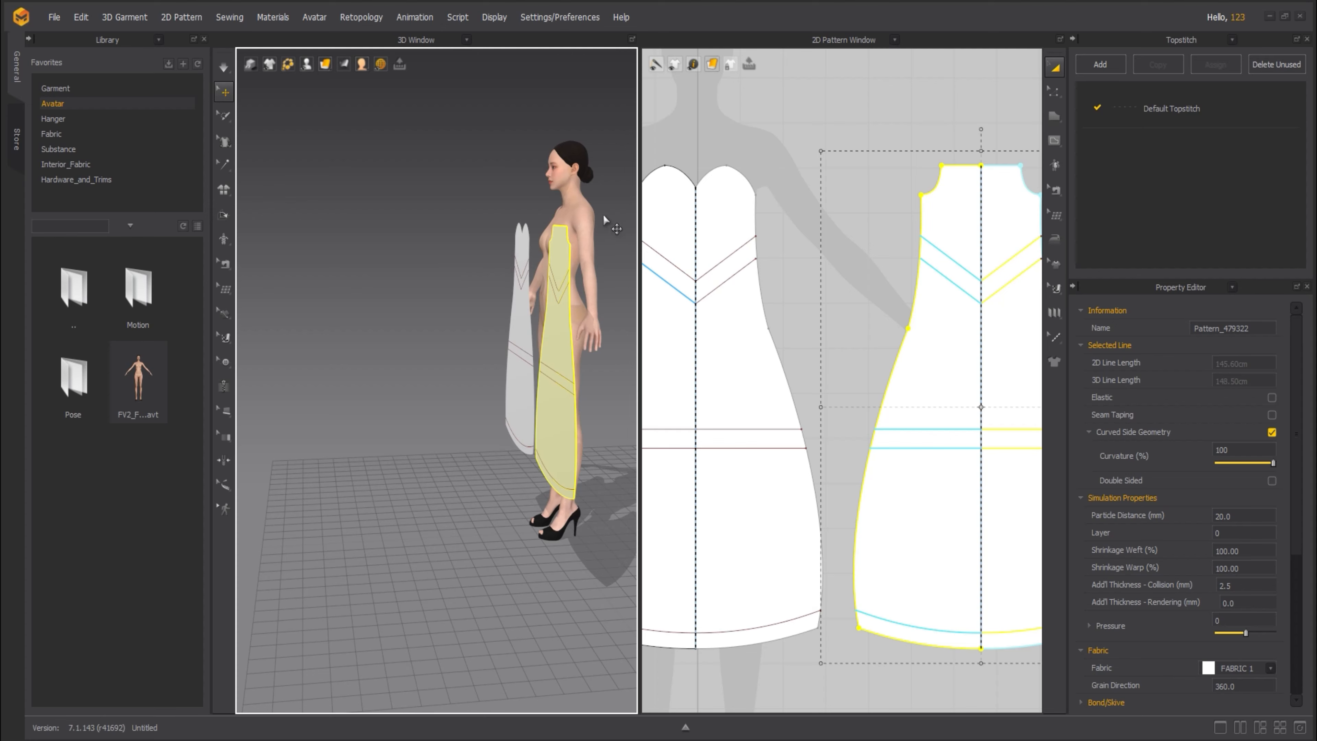
{"action": "right_click_drag", "start_coordinate": [602, 214], "coordinate": [510, 272]}
{"action": "left_click", "coordinate": [395, 291]}
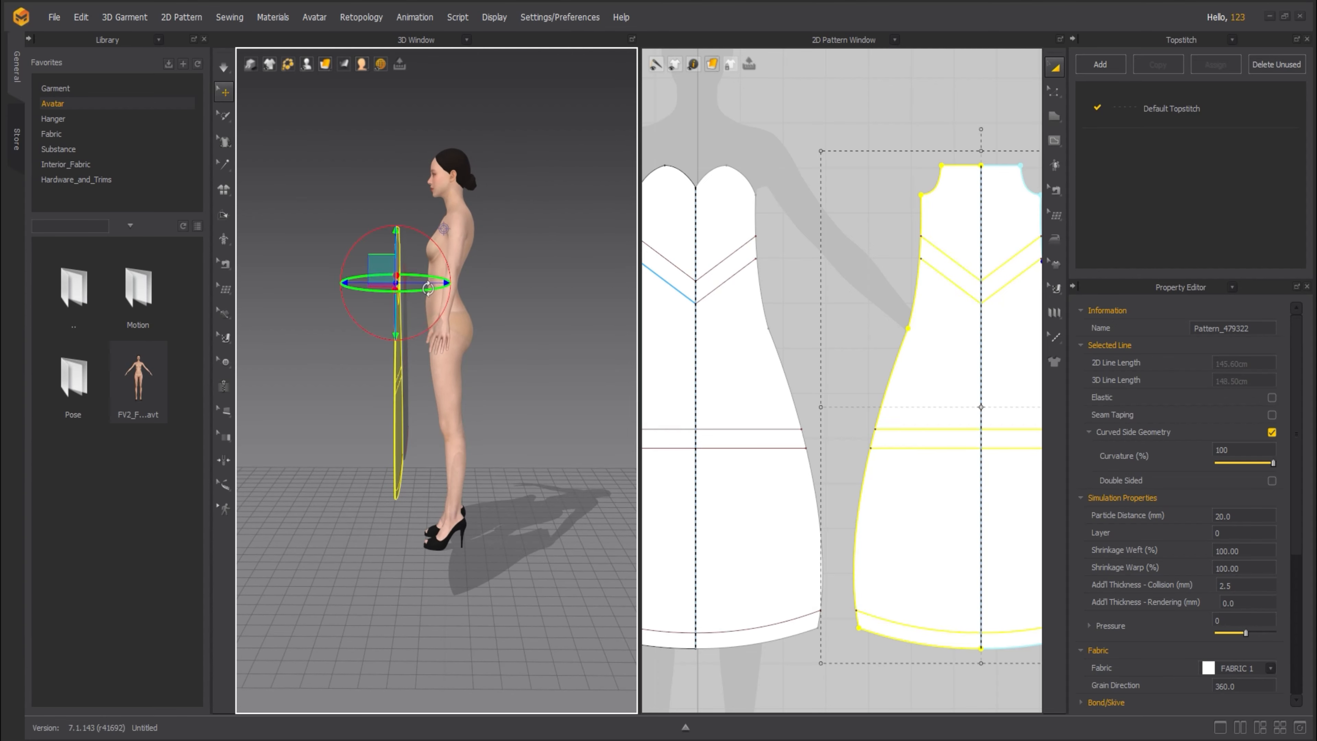
{"action": "left_click_drag", "start_coordinate": [430, 283], "coordinate": [513, 283]}
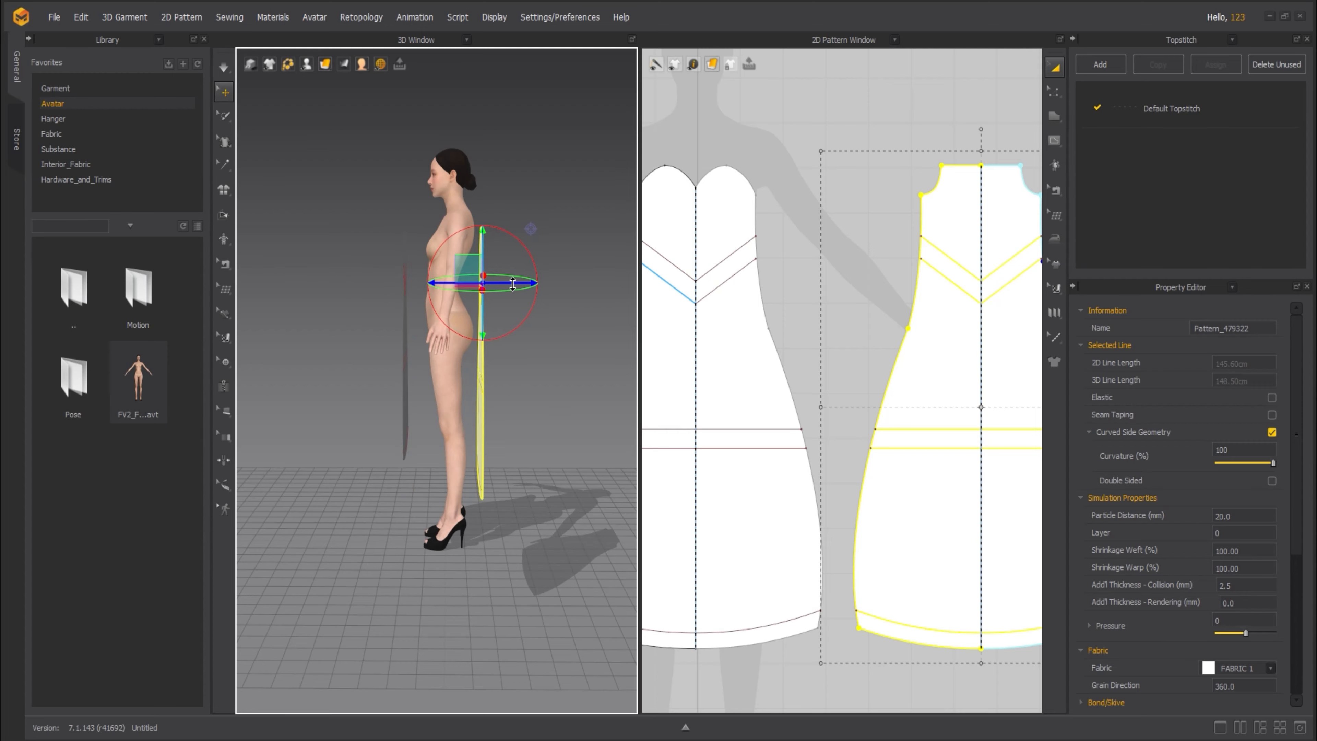
- Flip the back pattern horizontally in both the 3D arrangement and the 2D layout
{"action": "right_click_drag", "start_coordinate": [563, 330], "coordinate": [445, 366]}
{"action": "scroll", "coordinate": [446, 365], "scroll_direction": "up", "scroll_amount": 3}
{"action": "right_click", "coordinate": [442, 372]}
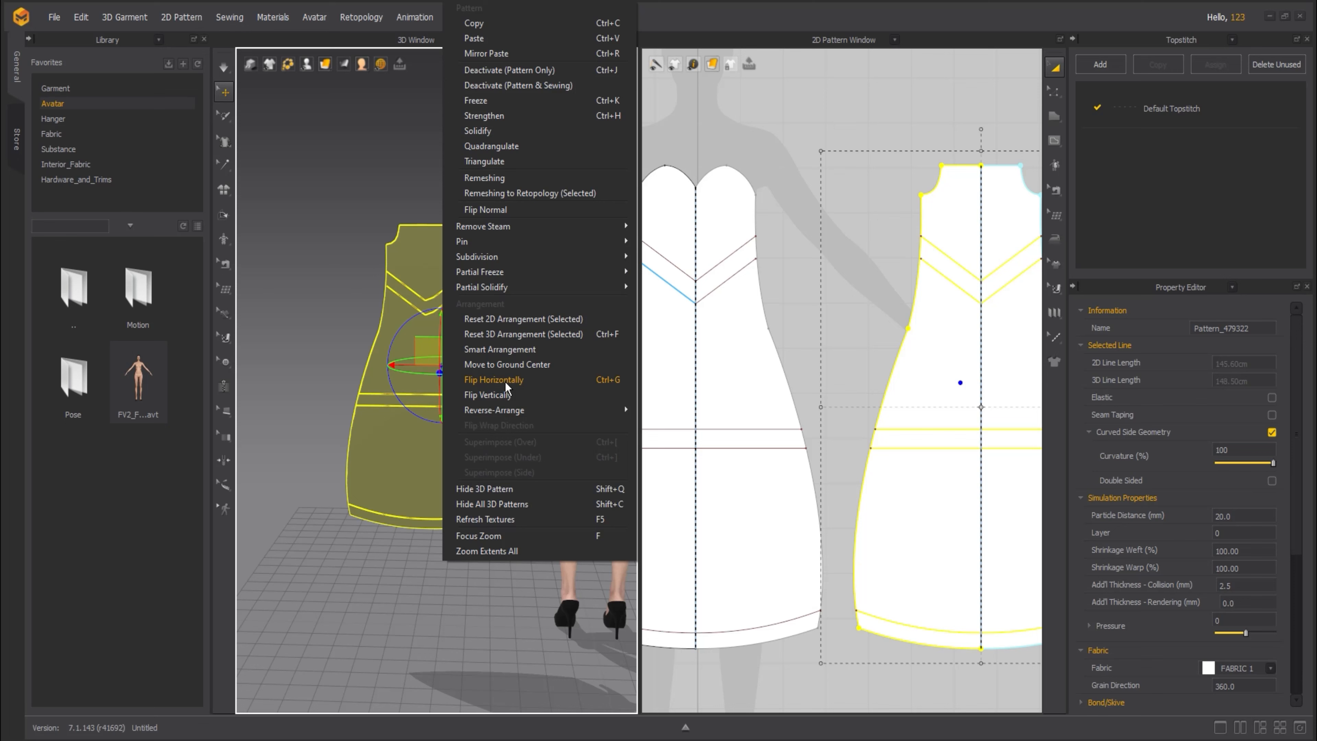
{"action": "left_click", "coordinate": [501, 395]}
{"action": "right_click", "coordinate": [904, 369]}
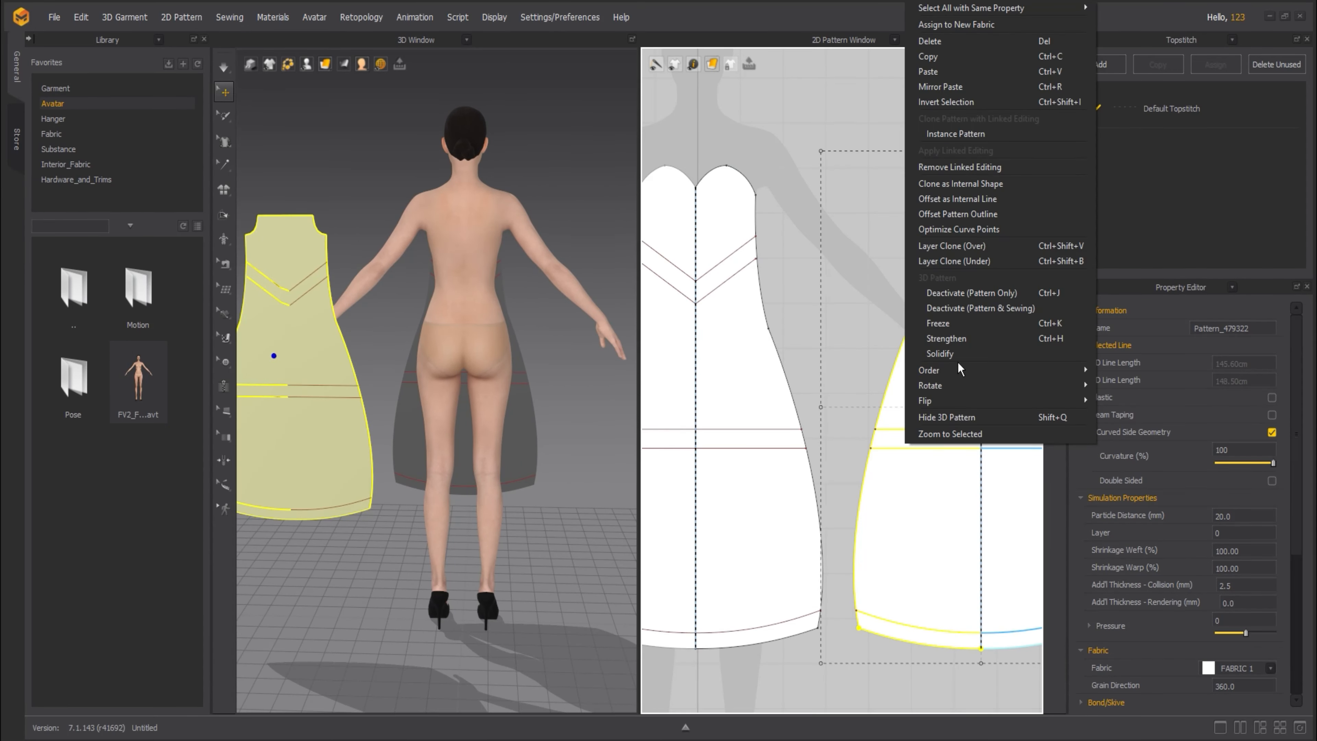
{"action": "left_click", "coordinate": [1130, 415]}
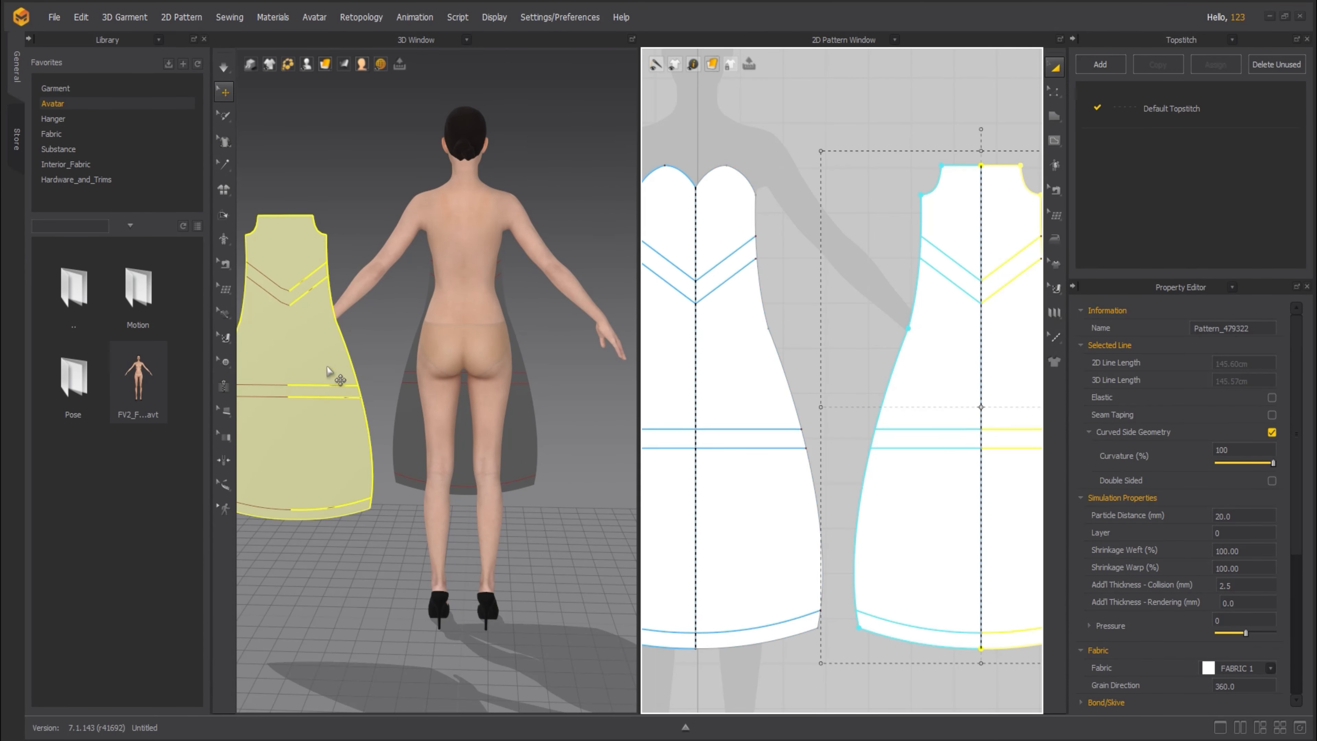
- Centre the back pattern behind the avatar's body and raise it slightly
{"action": "left_click_drag", "start_coordinate": [355, 362], "coordinate": [530, 362]}
{"action": "right_click_drag", "start_coordinate": [519, 336], "coordinate": [502, 345]}
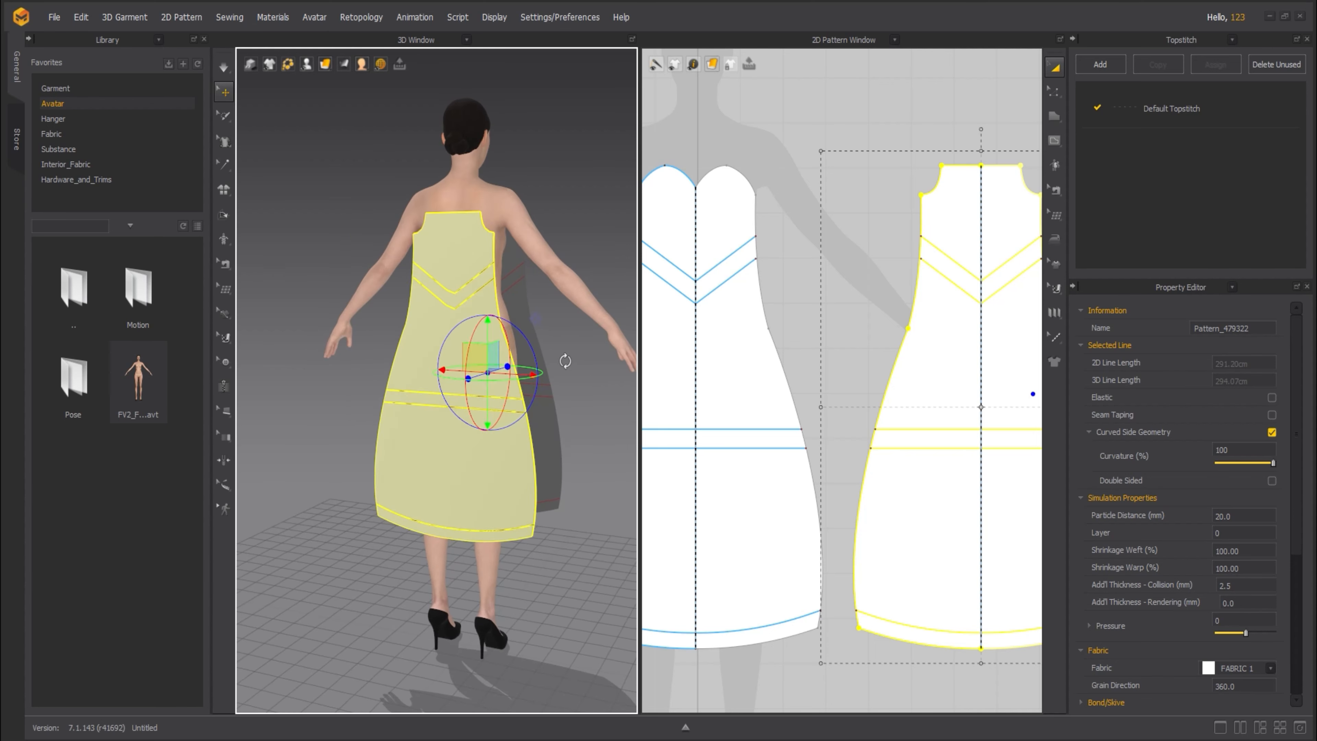
{"action": "left_click_drag", "start_coordinate": [487, 327], "coordinate": [483, 320]}
- Bring the front pattern closer to the avatar's body in 3D and raise it slightly over the bust
{"action": "right_click_drag", "start_coordinate": [587, 344], "coordinate": [390, 344]}
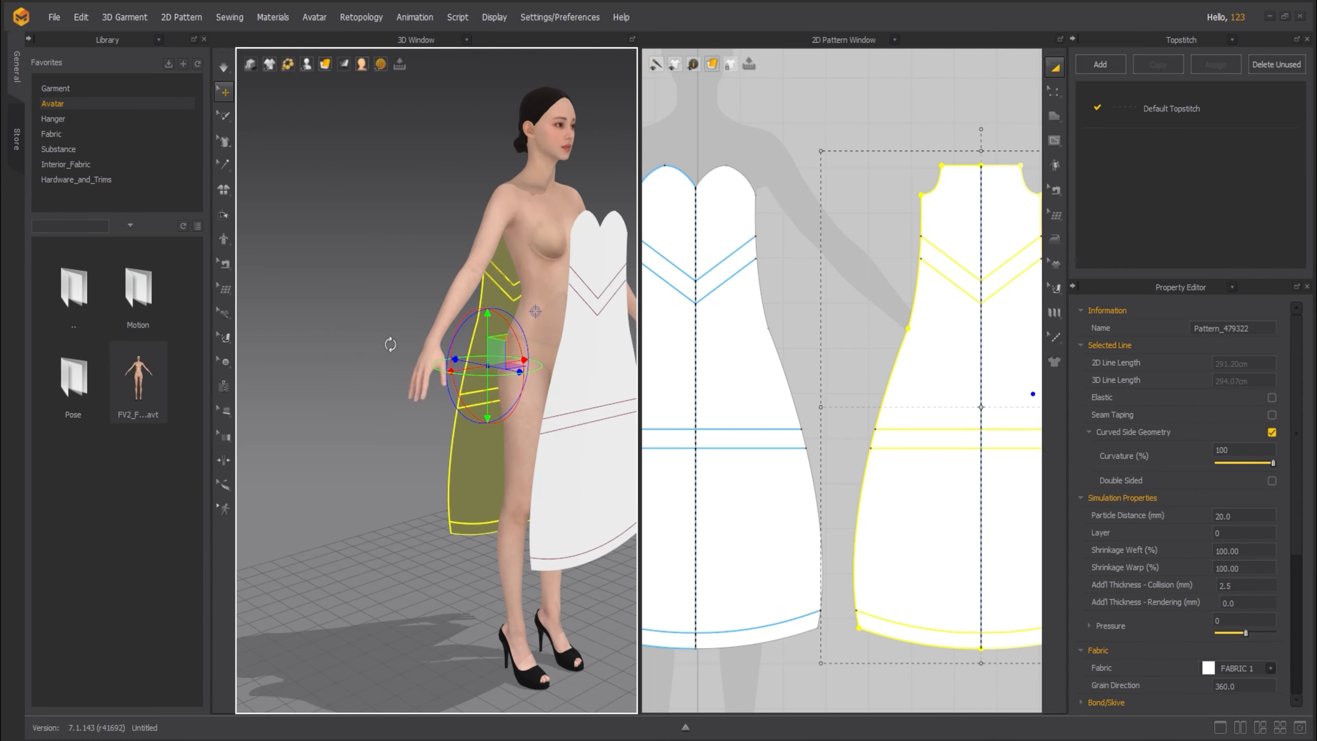
{"action": "left_click", "coordinate": [592, 330]}
{"action": "right_click_drag", "start_coordinate": [363, 390], "coordinate": [453, 380]}
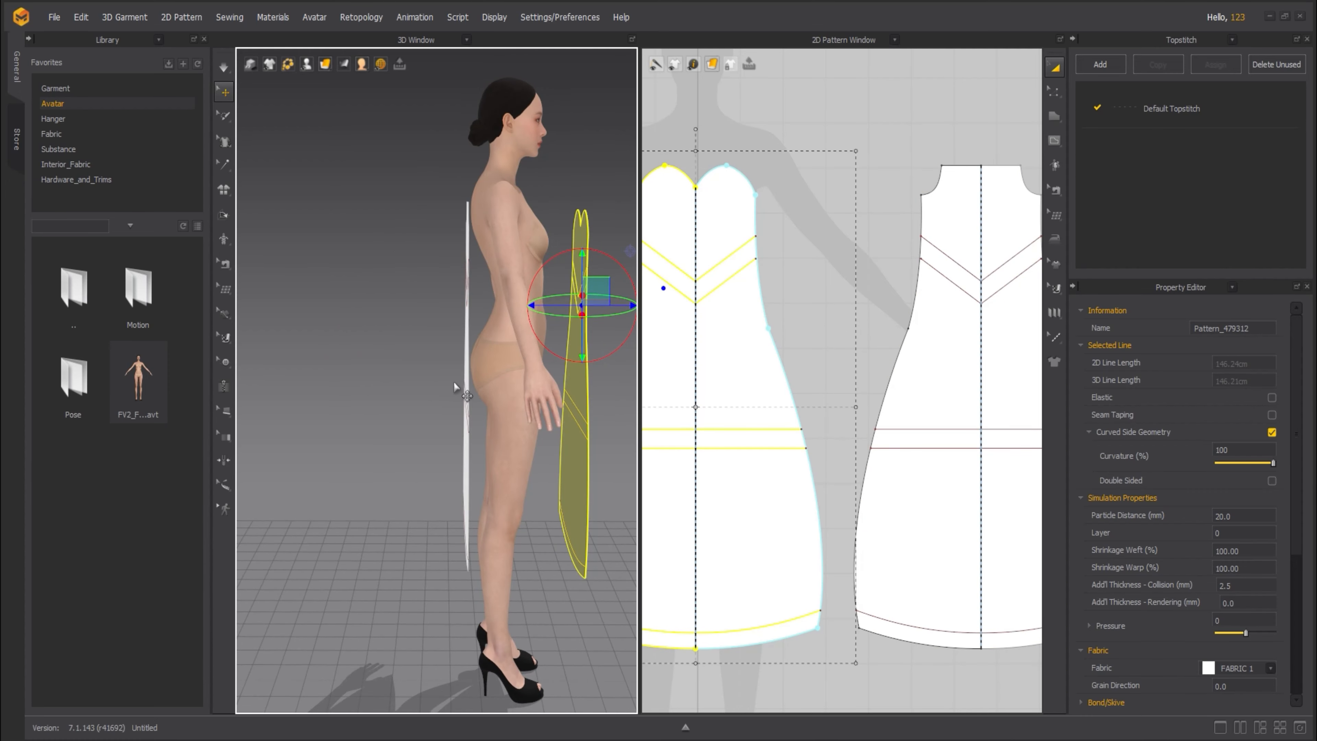
{"action": "left_click_drag", "start_coordinate": [557, 306], "coordinate": [524, 306]}
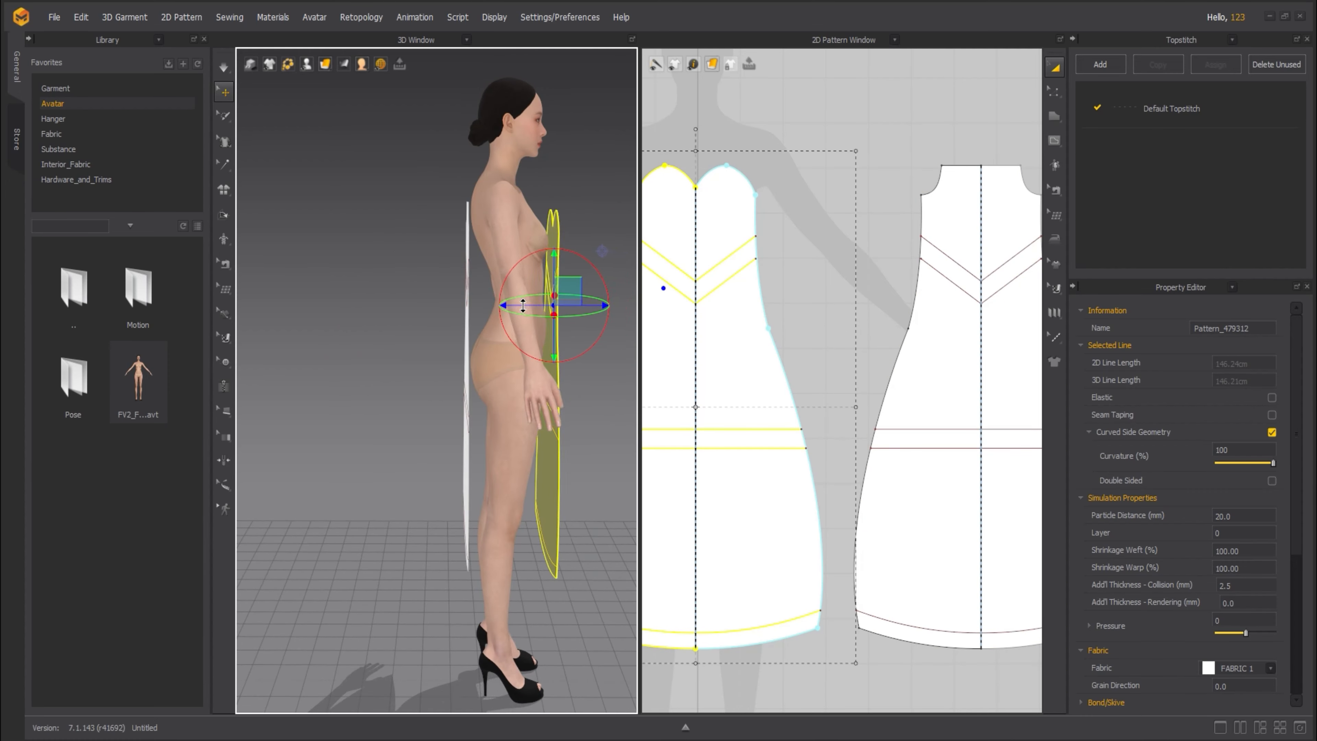
{"action": "left_click", "coordinate": [631, 369]}
{"action": "key", "text": "space"}
{"action": "right_click_drag", "start_coordinate": [607, 371], "coordinate": [438, 348]}
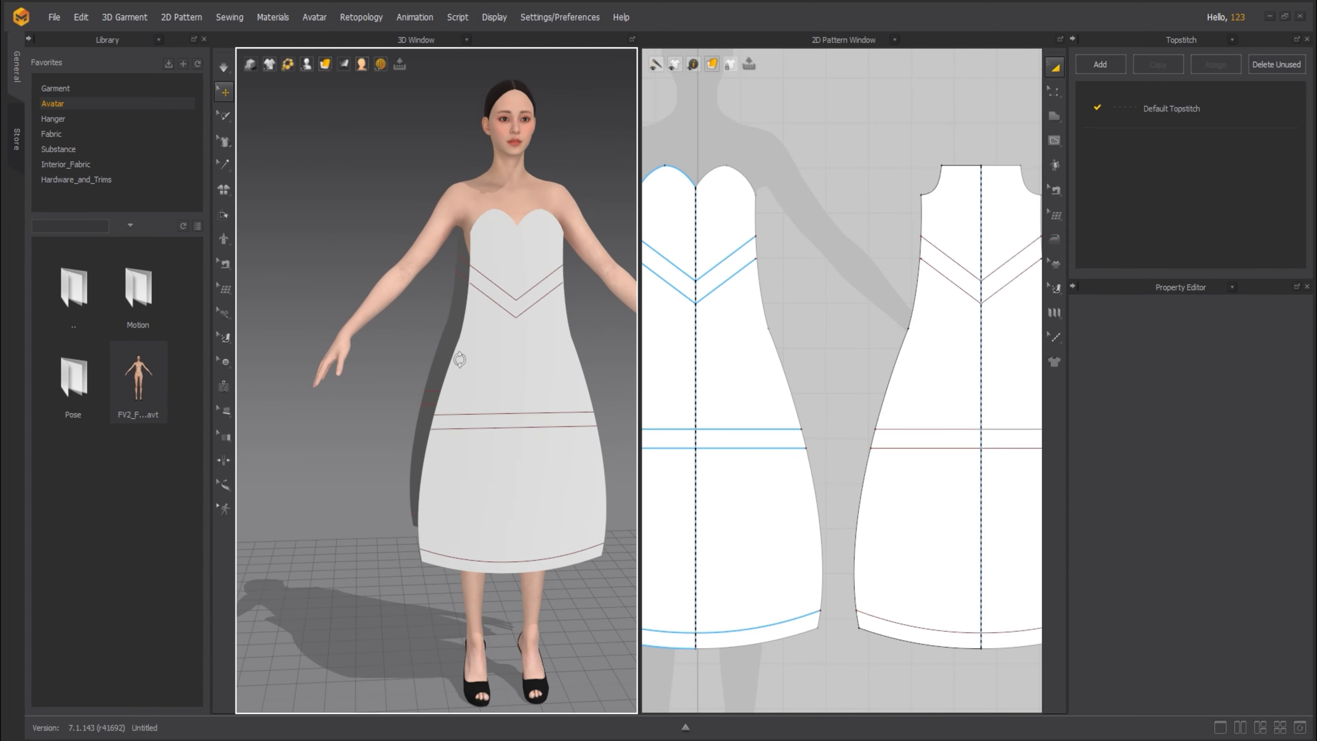
{"action": "left_click", "coordinate": [494, 298]}
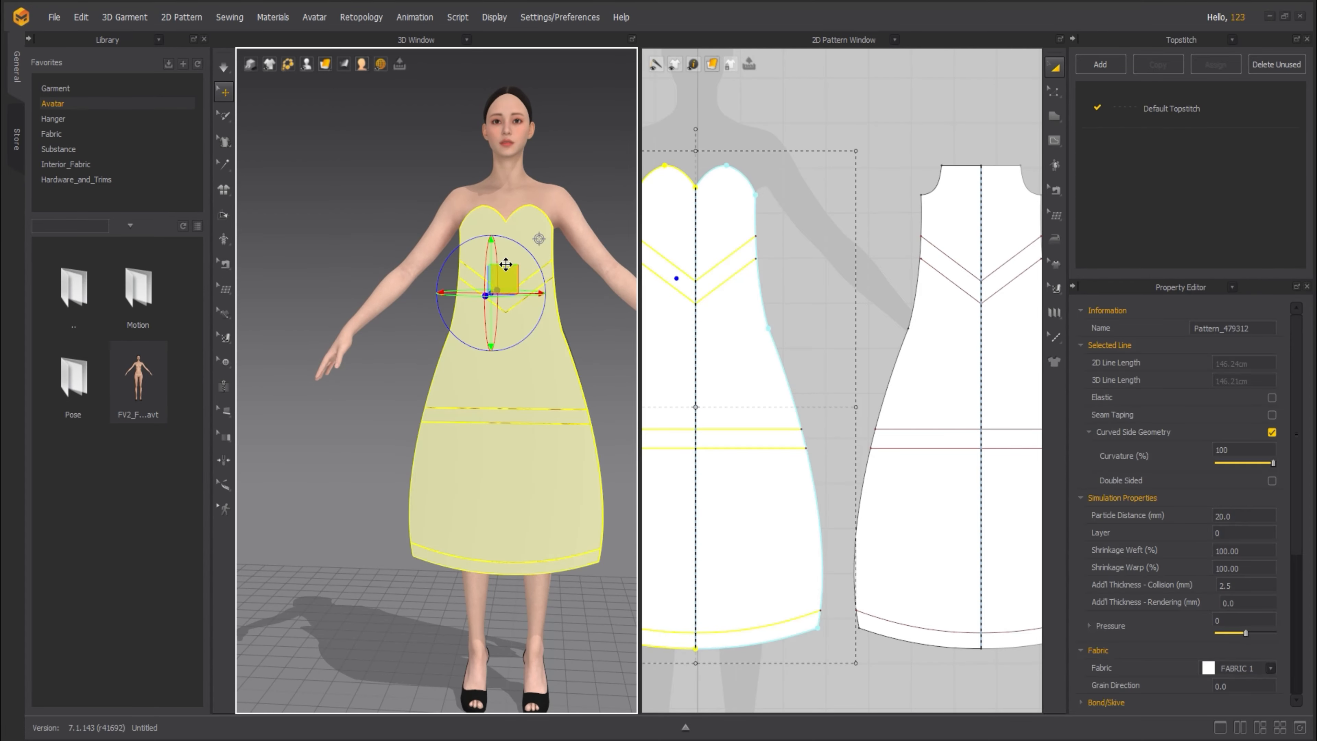
{"action": "left_click_drag", "start_coordinate": [492, 255], "coordinate": [493, 248]}
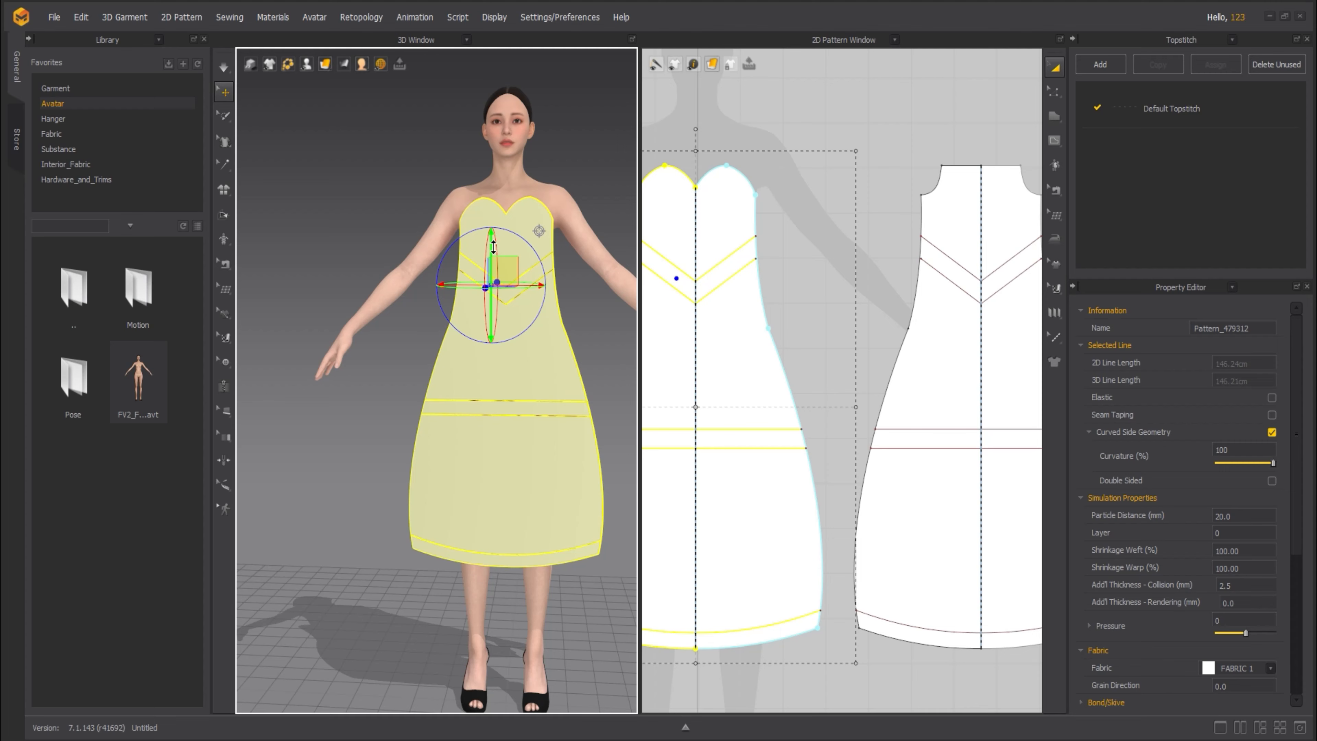
{"action": "left_click", "coordinate": [618, 571]}
- Select the two horizontal internal lines on both the front and back patterns and move them up to waist height
{"action": "scroll", "coordinate": [846, 494], "scroll_direction": "up", "scroll_amount": 3}
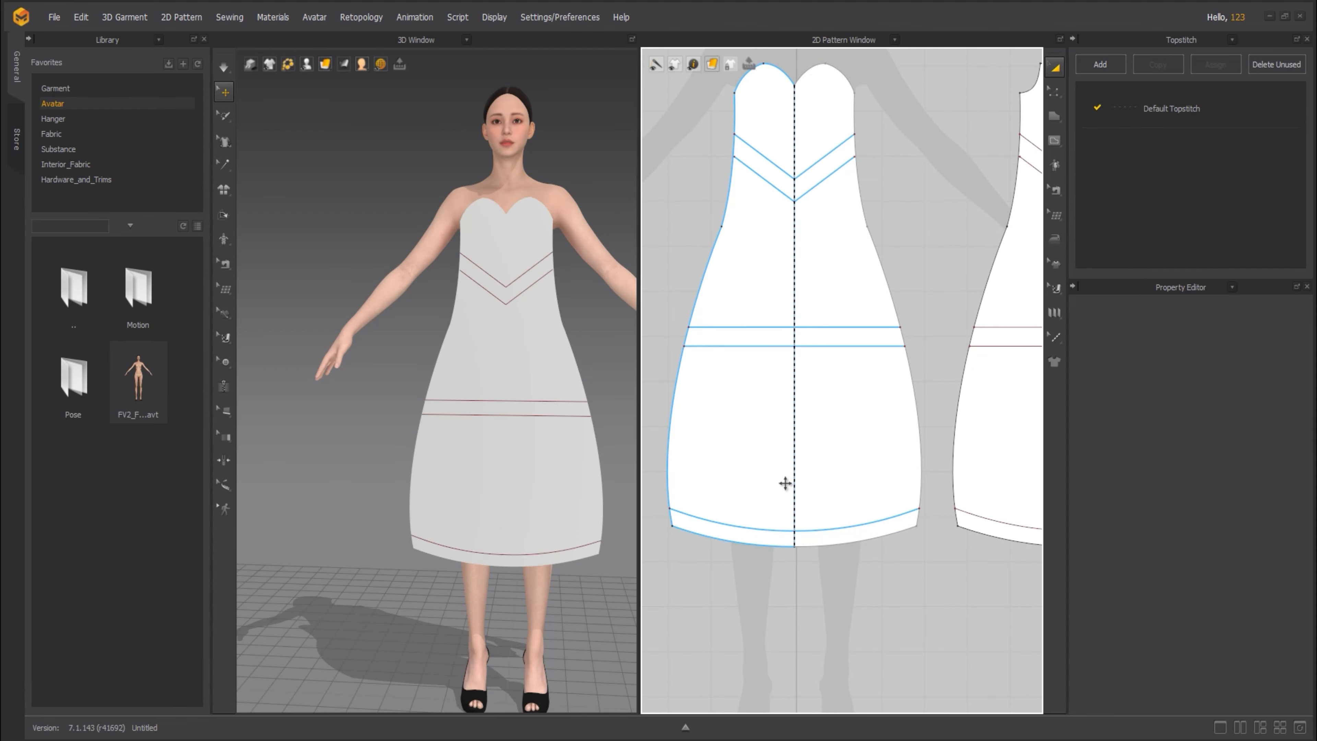
{"action": "left_click", "coordinate": [735, 323]}
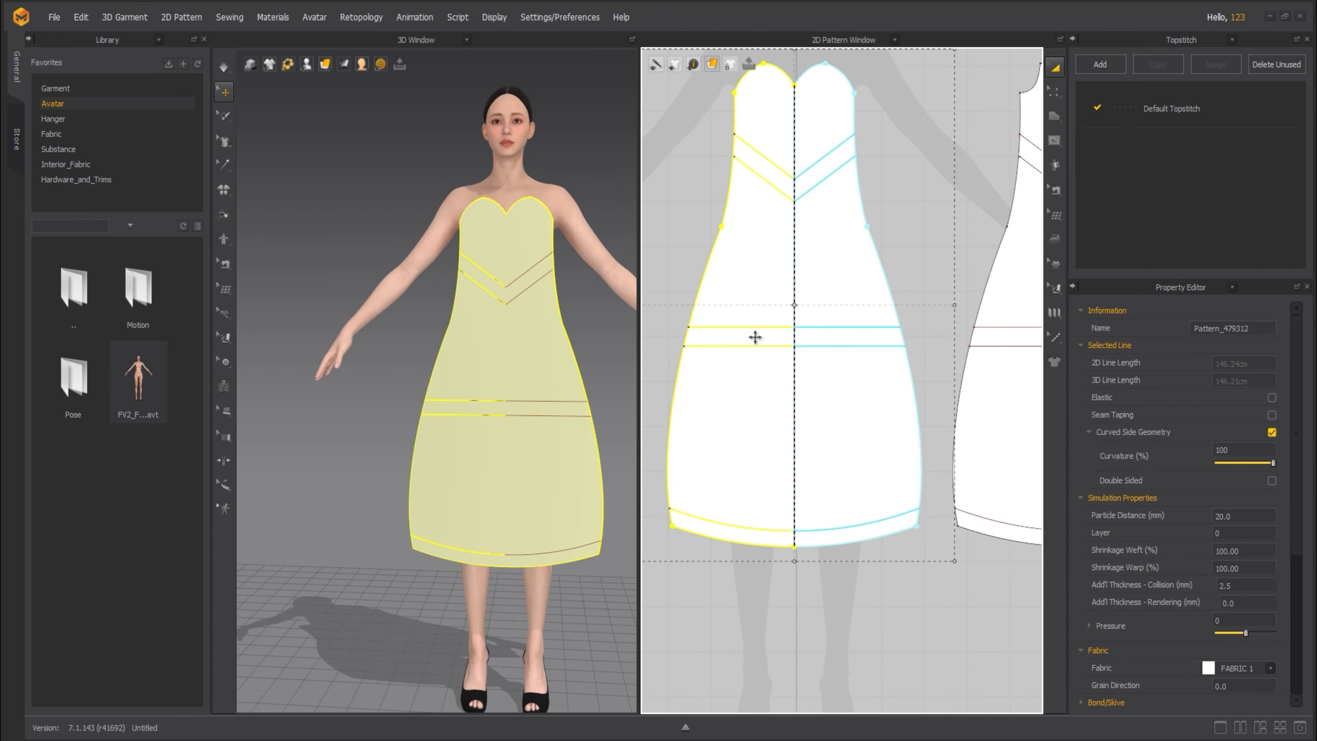
{"action": "left_click", "coordinate": [829, 327]}
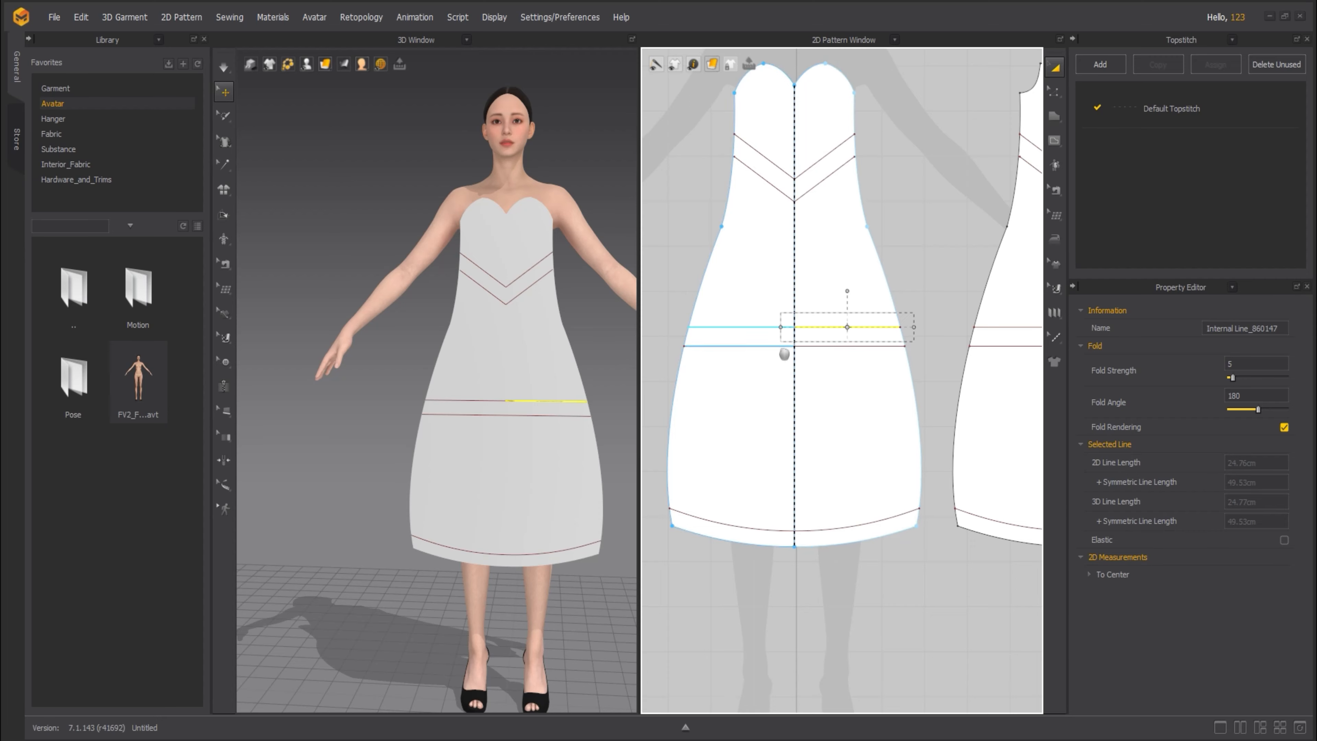
{"action": "right_click_drag", "start_coordinate": [785, 347], "coordinate": [689, 347]}
{"action": "left_click", "coordinate": [790, 347], "text": "shift"}
{"action": "left_click", "coordinate": [899, 346], "text": "shift"}
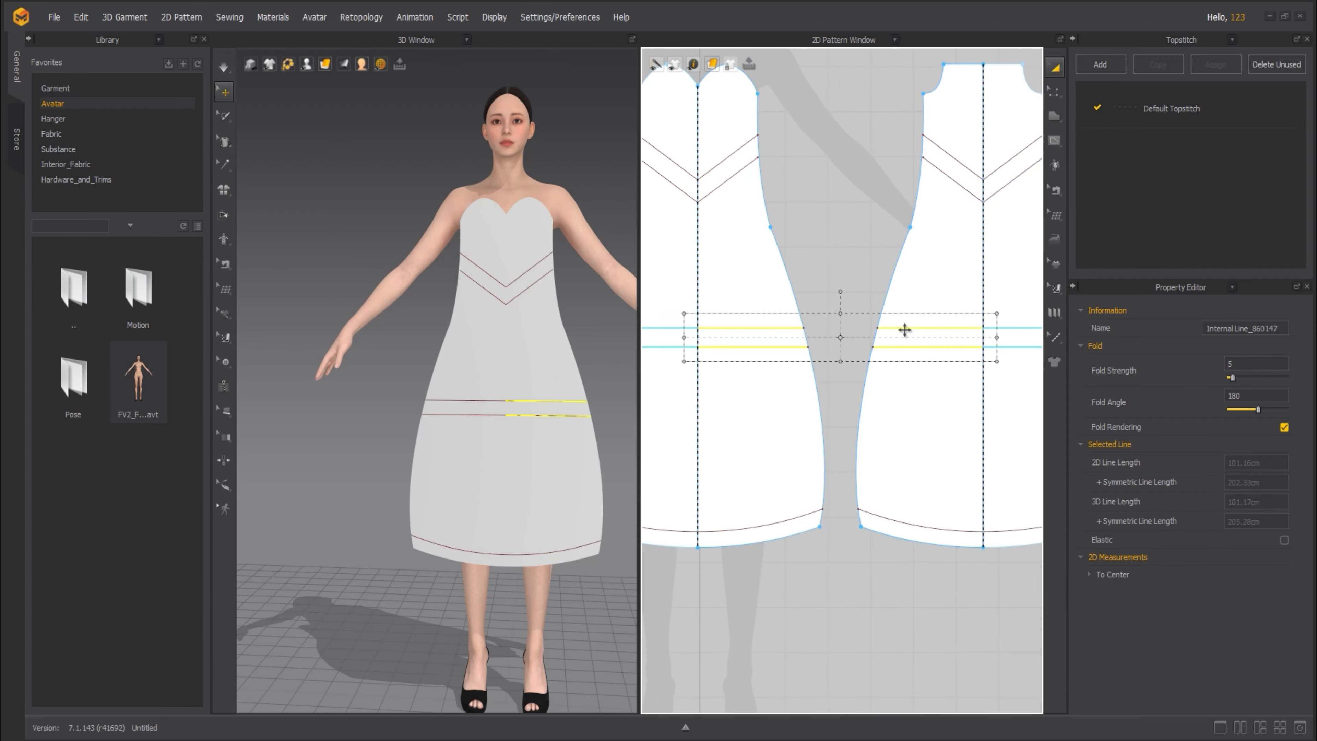
{"action": "key", "text": "Up"}
{"action": "key", "text": "Up"}
{"action": "key", "text": "Up"}
{"action": "key", "text": "Up"}
{"action": "key", "text": "Up"}
{"action": "key", "text": "Up"}
{"action": "key", "text": "Up"}
{"action": "key", "text": "Up"}
{"action": "key", "text": "Up"}
{"action": "key", "text": "Up"}
{"action": "key", "text": "Up"}
{"action": "key", "text": "Up"}
{"action": "key", "text": "Up"}
{"action": "key", "text": "Up"}
{"action": "key", "text": "Up"}
{"action": "key", "text": "Up"}
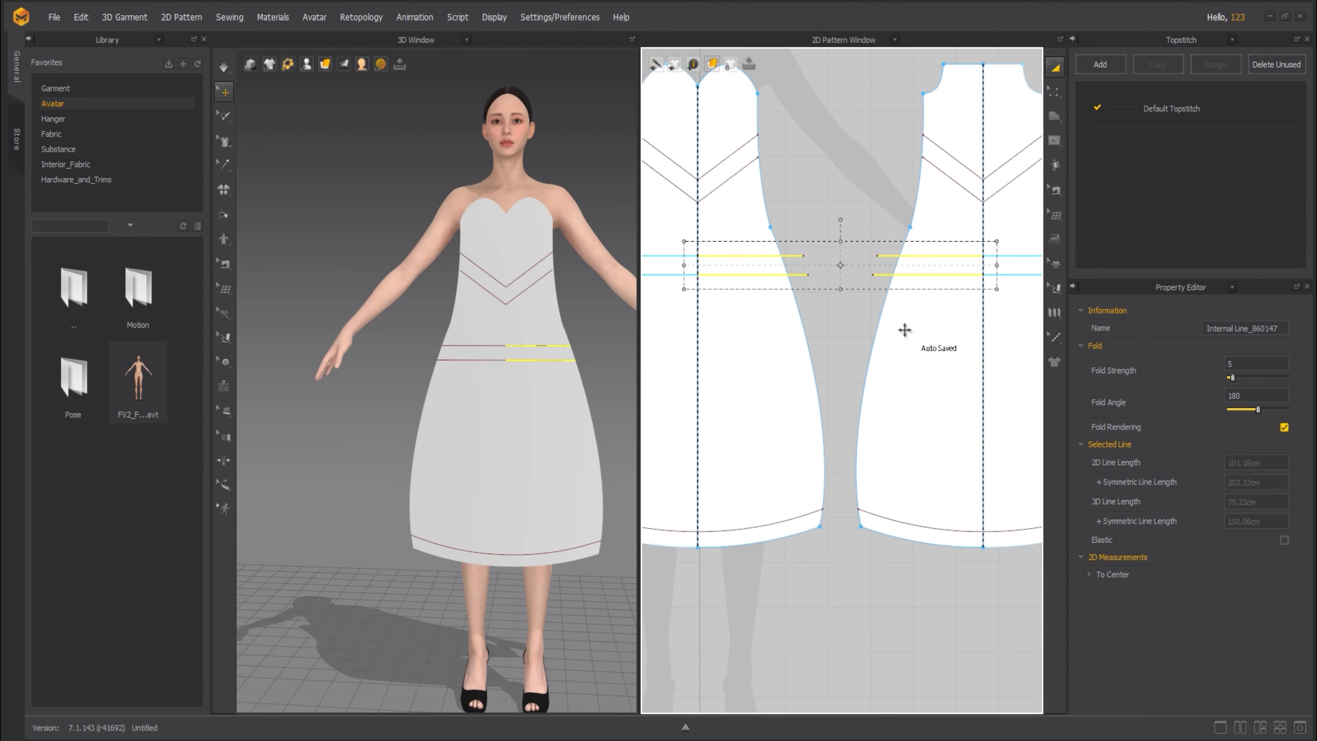
{"action": "key", "text": "Up"}
{"action": "key", "text": "Up"}
{"action": "key", "text": "Up"}
{"action": "key", "text": "Up"}
{"action": "key", "text": "Up"}
{"action": "key", "text": "Up"}
{"action": "key", "text": "Up"}
{"action": "key", "text": "Up"}
{"action": "key", "text": "Up"}
{"action": "key", "text": "Up"}
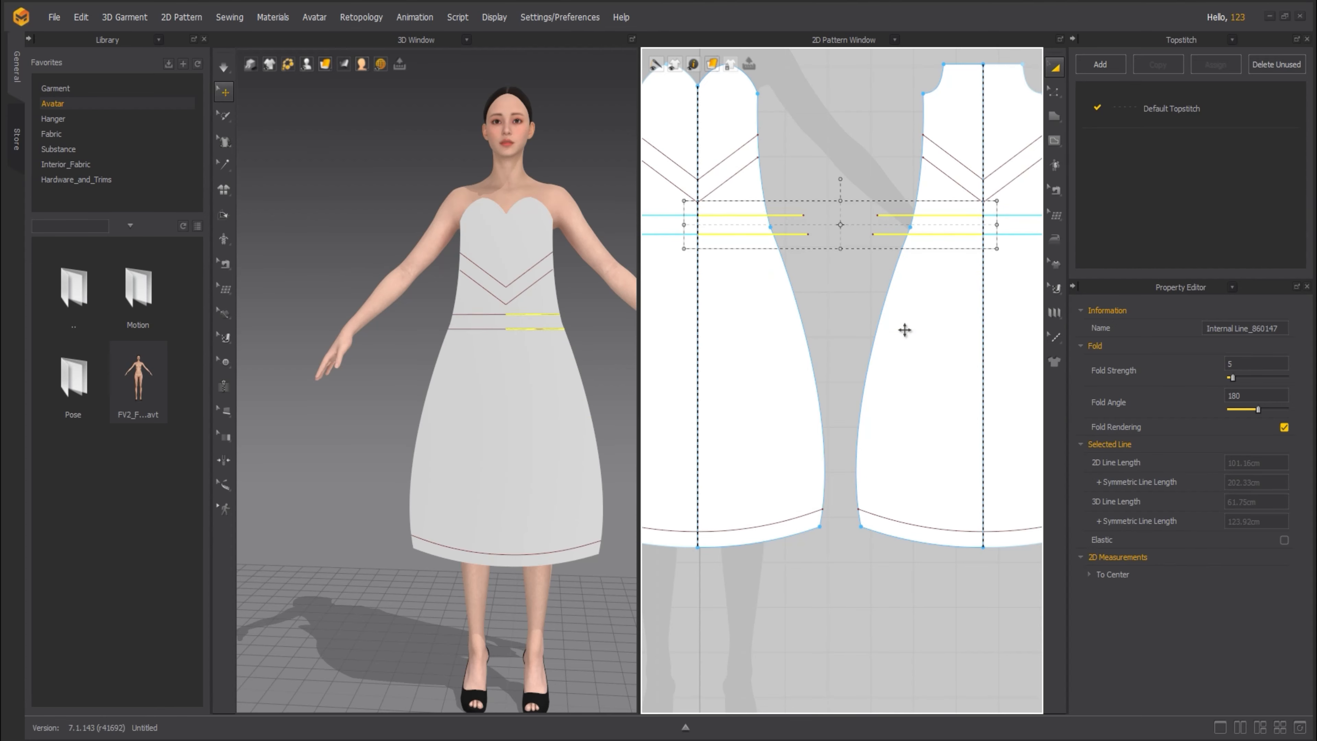
- Lower the selected waist lines slightly and apply Cut & Sew along them on the front and back patterns
{"action": "key", "text": "Down"}
{"action": "key", "text": "Down"}
{"action": "key", "text": "Down"}
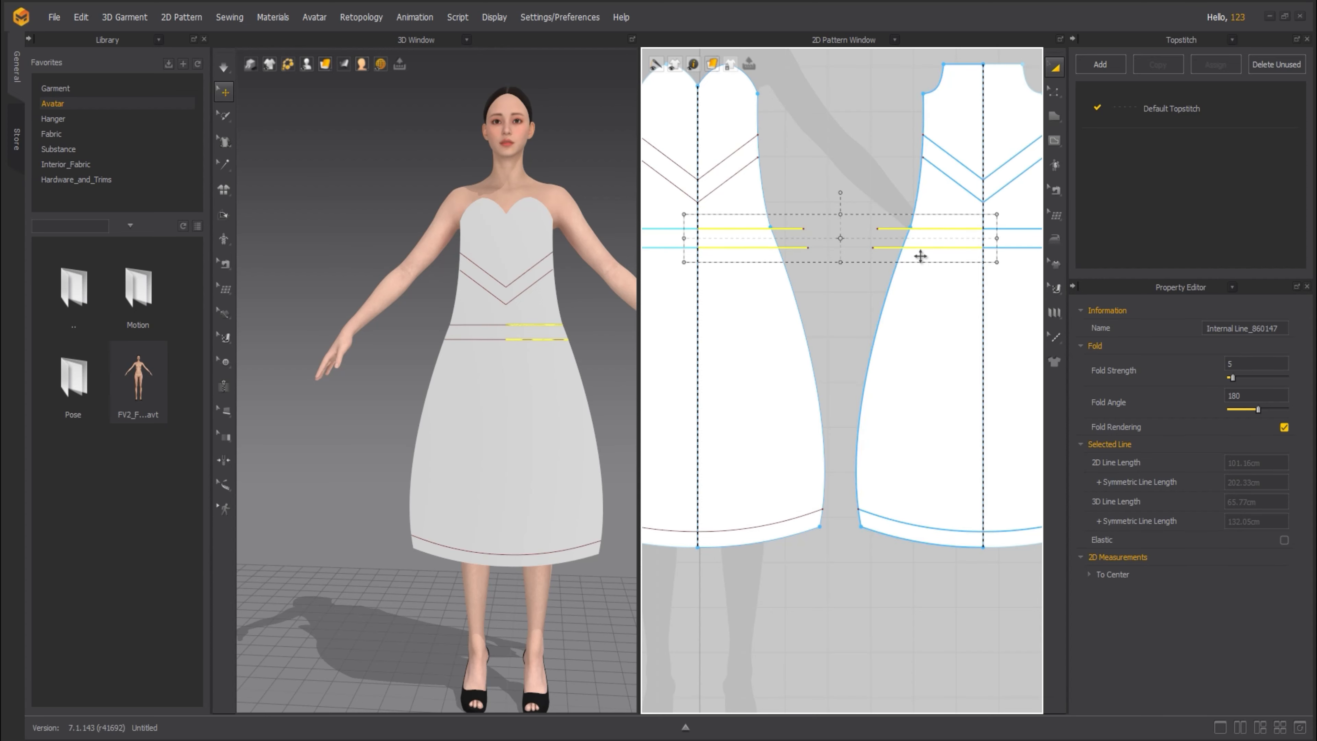
{"action": "right_click", "coordinate": [933, 238]}
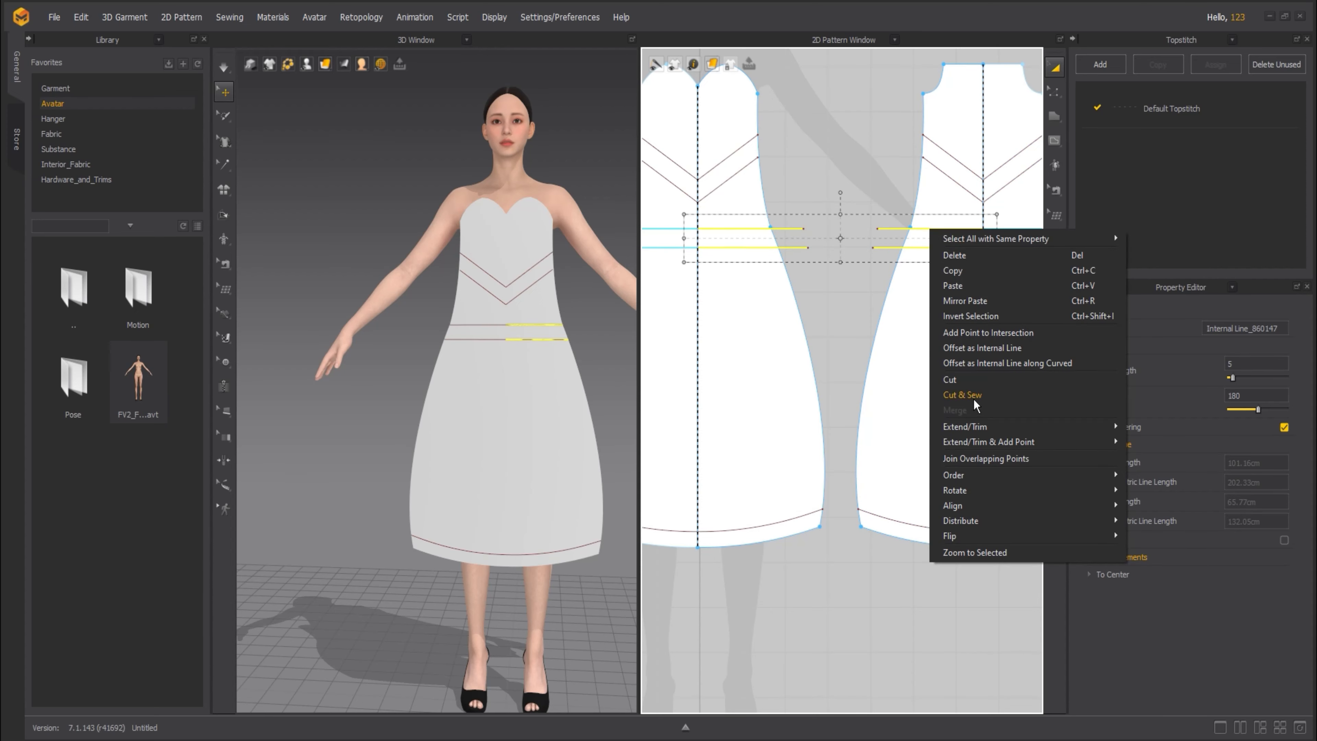
{"action": "left_click", "coordinate": [962, 396]}
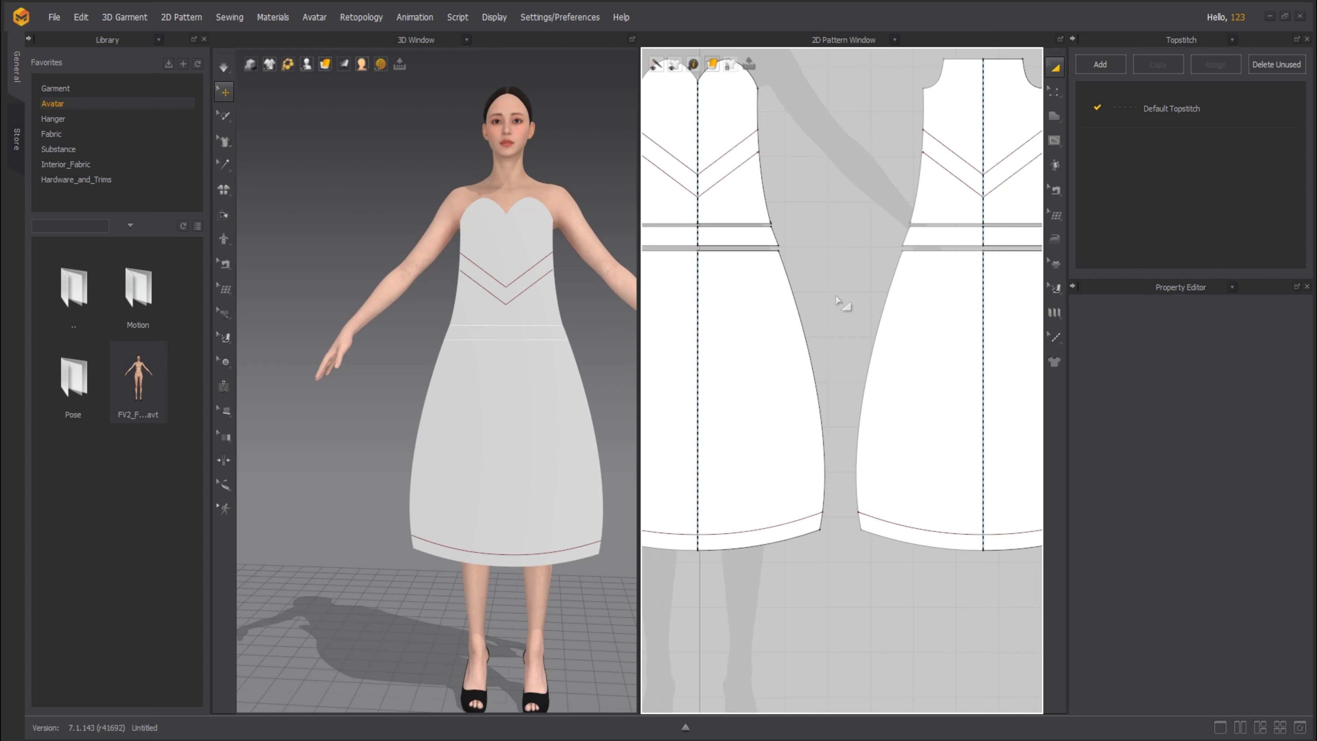
- Join the front and back bodice side seams with Free Sewing, from the underarm to the top of the waistband
{"action": "middle_click_drag", "start_coordinate": [835, 296], "coordinate": [813, 340]}
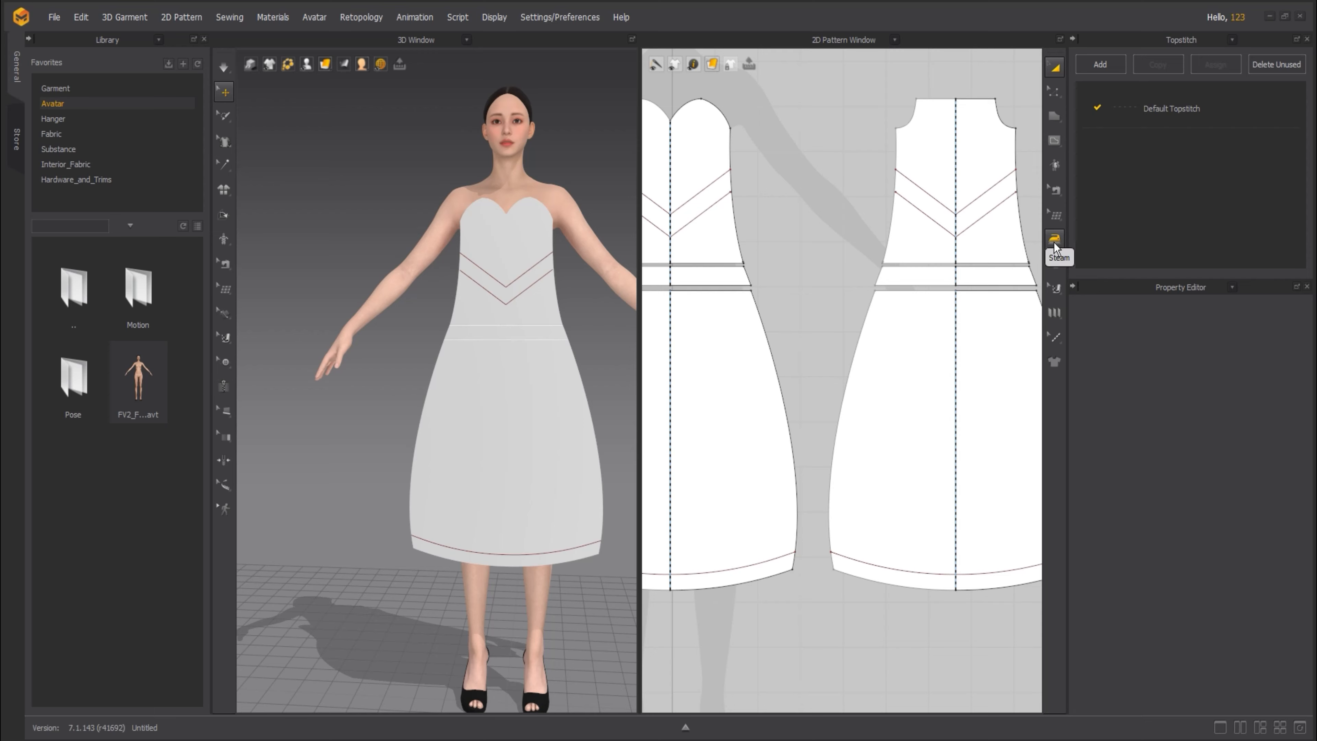
{"action": "left_click", "coordinate": [1058, 193]}
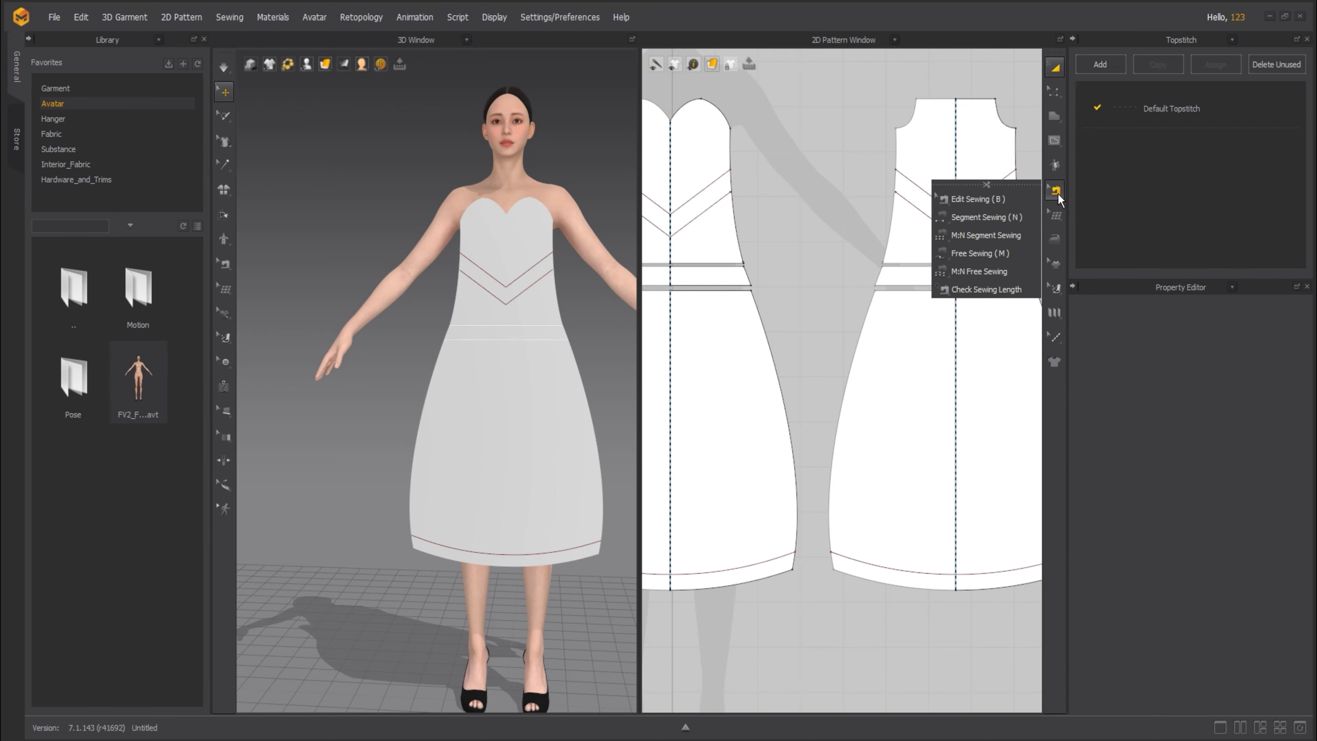
{"action": "left_click", "coordinate": [990, 255]}
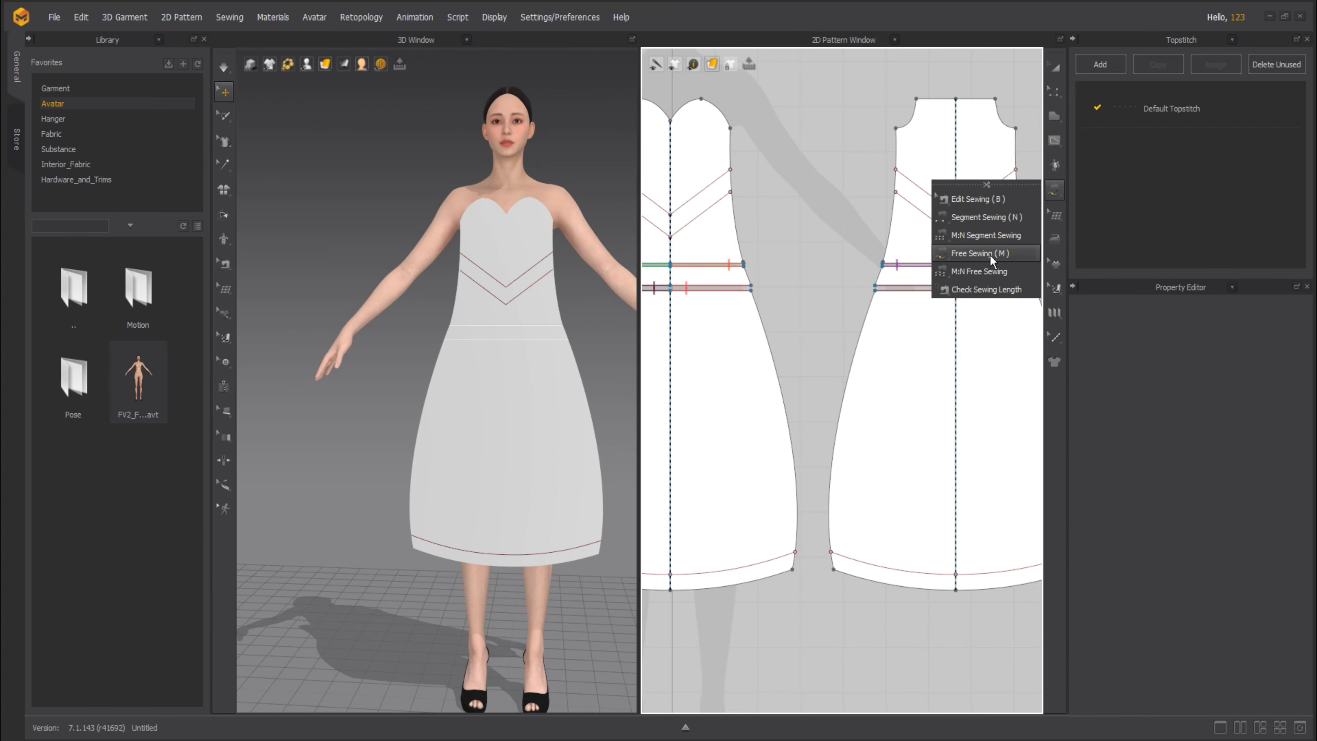
{"action": "left_click", "coordinate": [728, 123]}
{"action": "left_click", "coordinate": [742, 262]}
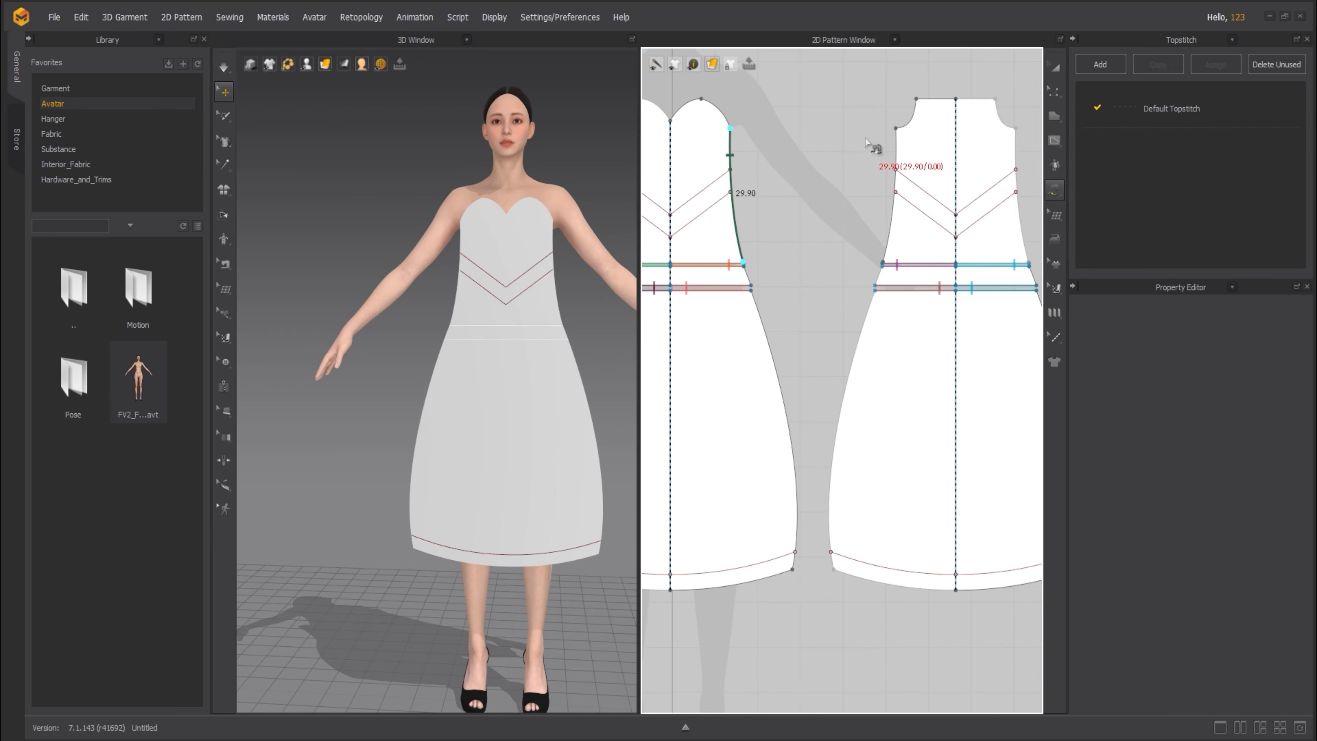
{"action": "left_click", "coordinate": [895, 127]}
{"action": "left_click", "coordinate": [882, 262]}
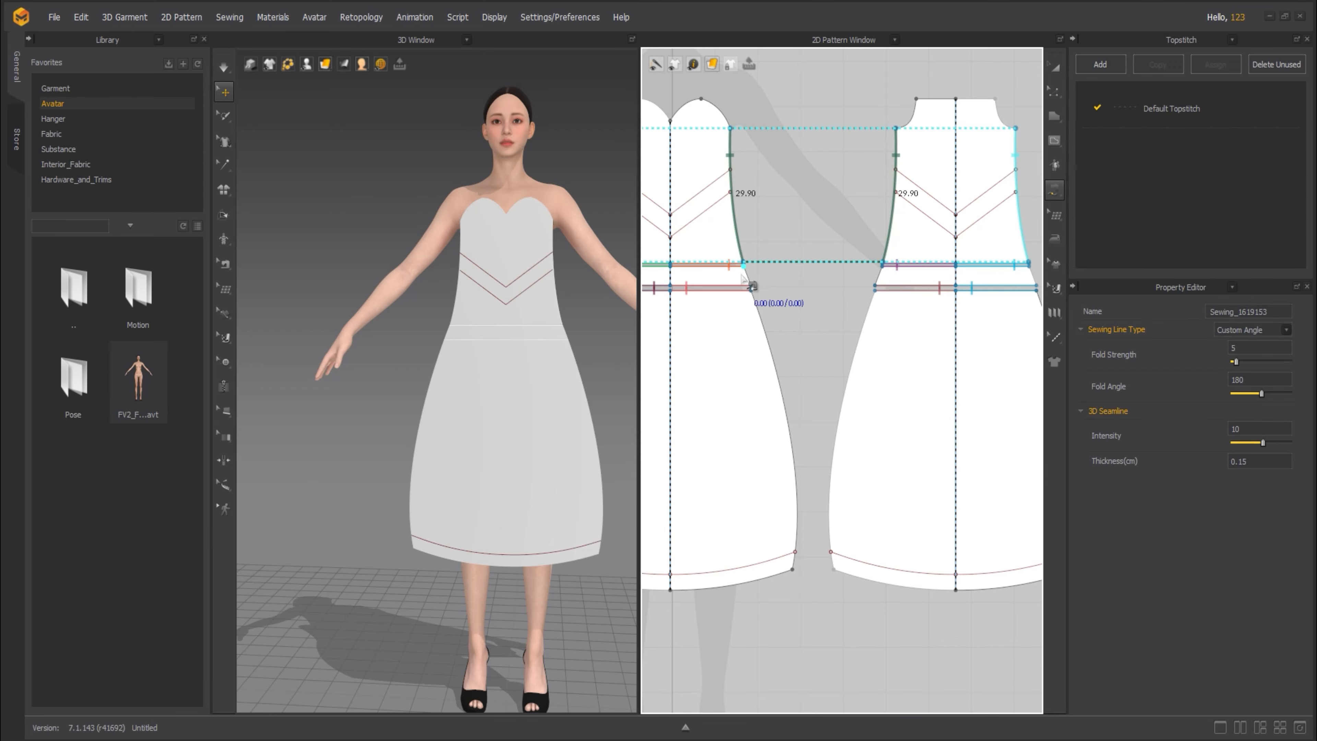
- Sew the short side edges of the front waistband to those of the back waistband with Free Sewing
{"action": "left_click", "coordinate": [743, 266]}
{"action": "left_click", "coordinate": [749, 284]}
{"action": "left_click", "coordinate": [882, 266]}
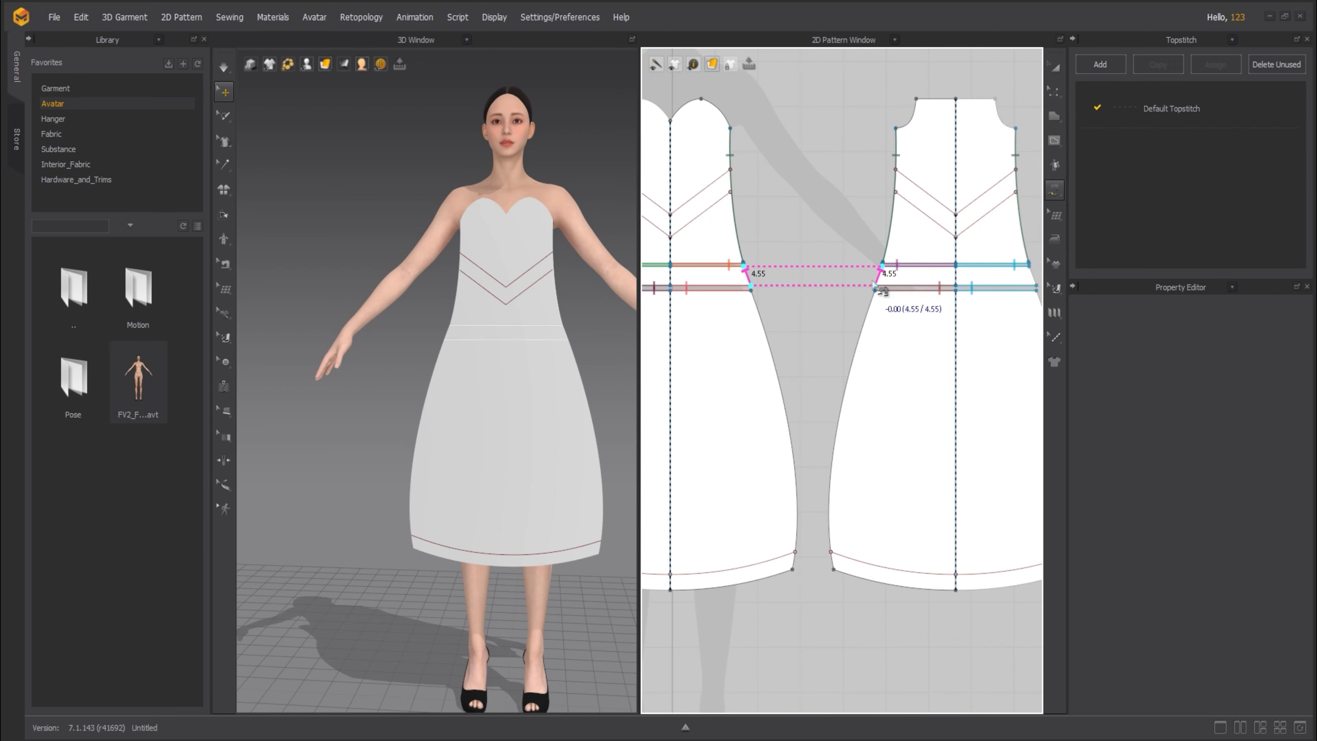
{"action": "left_click", "coordinate": [874, 283]}
- Sew the front skirt's side edge to the back skirt's, from the waistband down to the hem corner
{"action": "middle_click_drag", "start_coordinate": [770, 302], "coordinate": [764, 224]}
{"action": "left_click", "coordinate": [745, 214]}
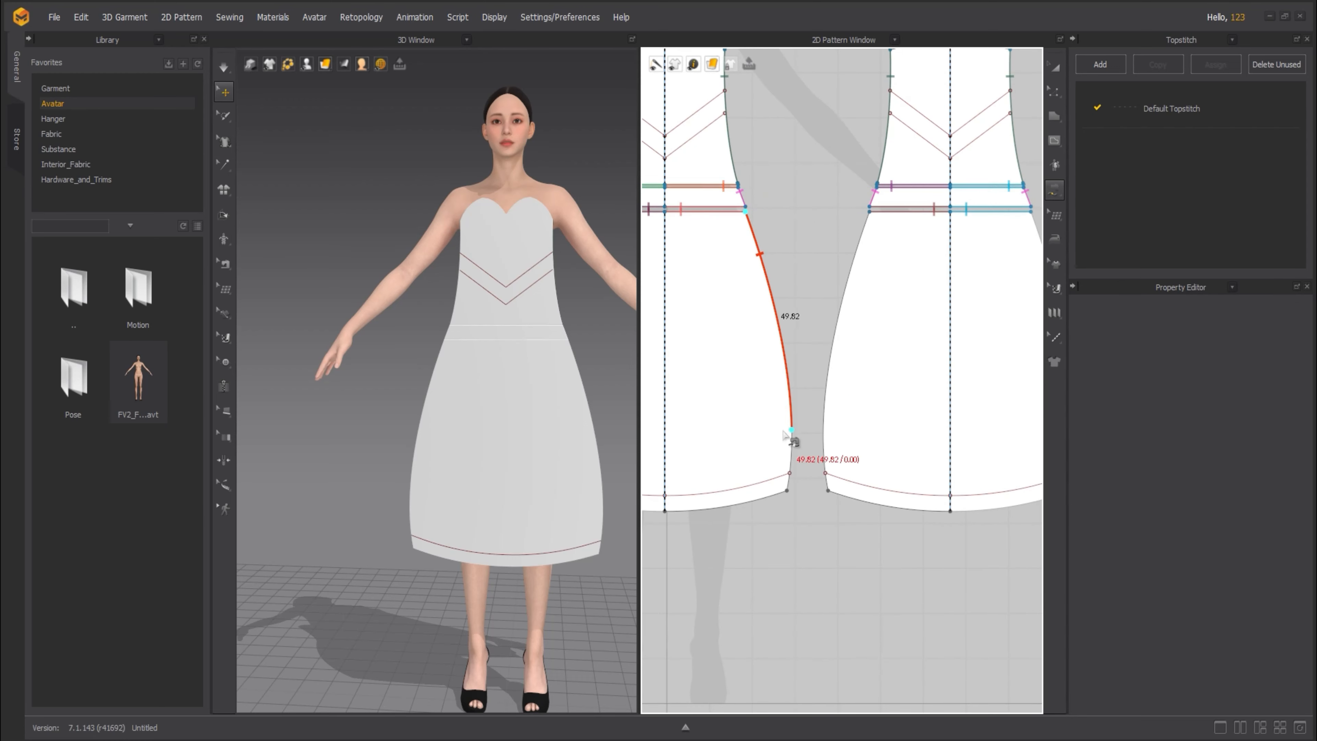
{"action": "left_click", "coordinate": [787, 490]}
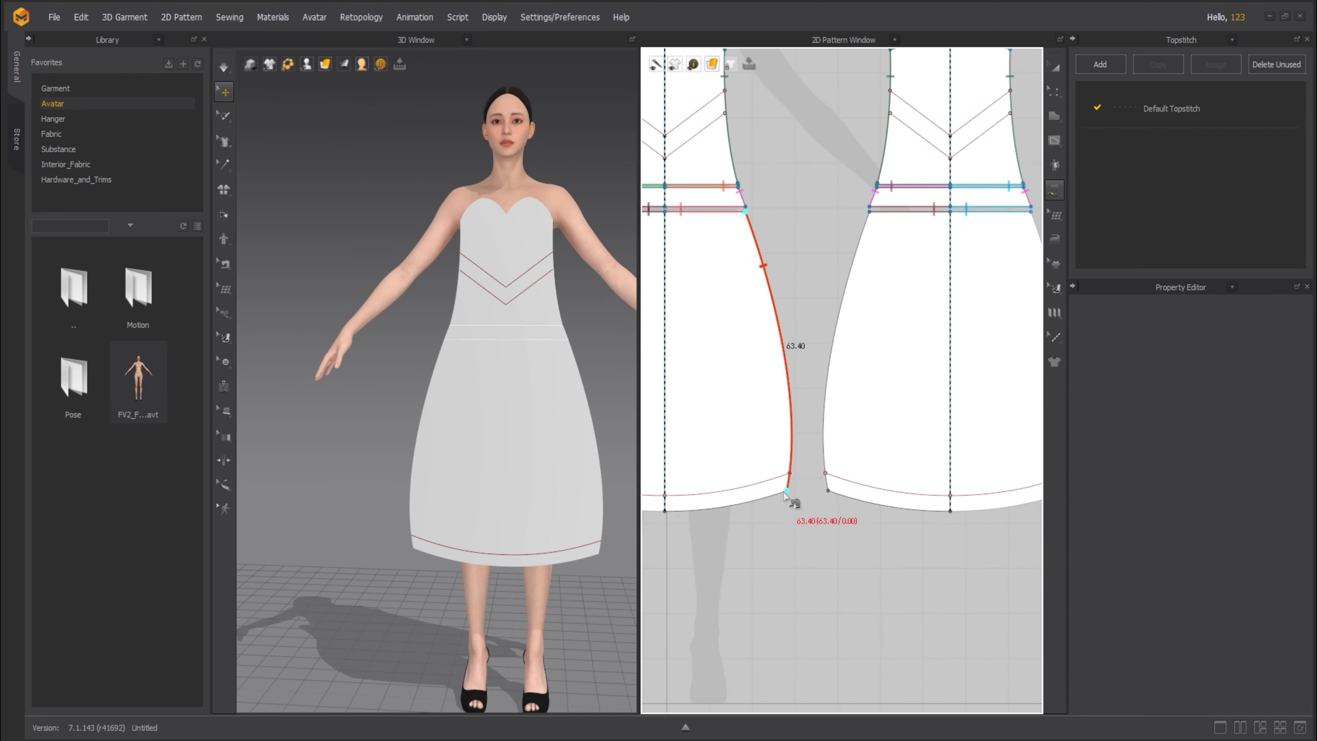
{"action": "left_click", "coordinate": [869, 212]}
{"action": "left_click", "coordinate": [828, 490]}
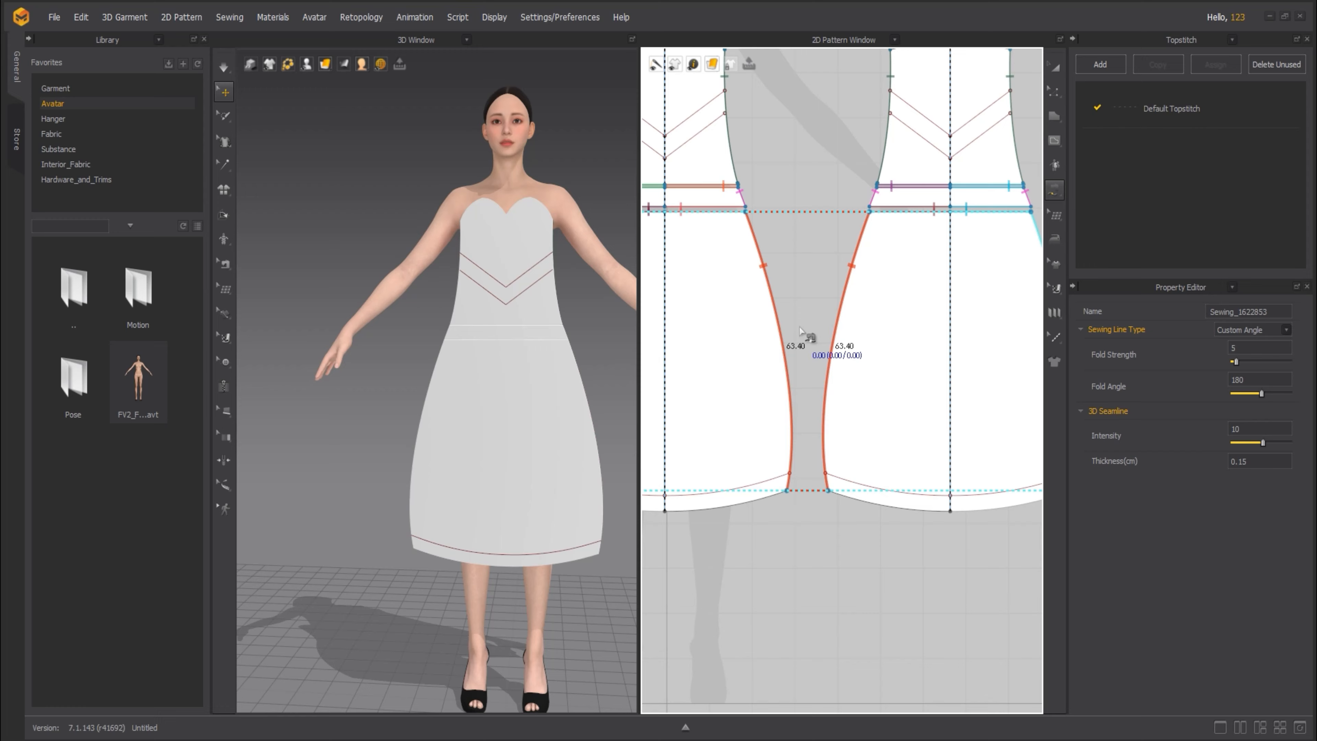
{"action": "scroll", "coordinate": [802, 335], "scroll_direction": "up", "scroll_amount": 3}
{"action": "scroll", "coordinate": [456, 317], "scroll_direction": "down", "scroll_amount": 2}
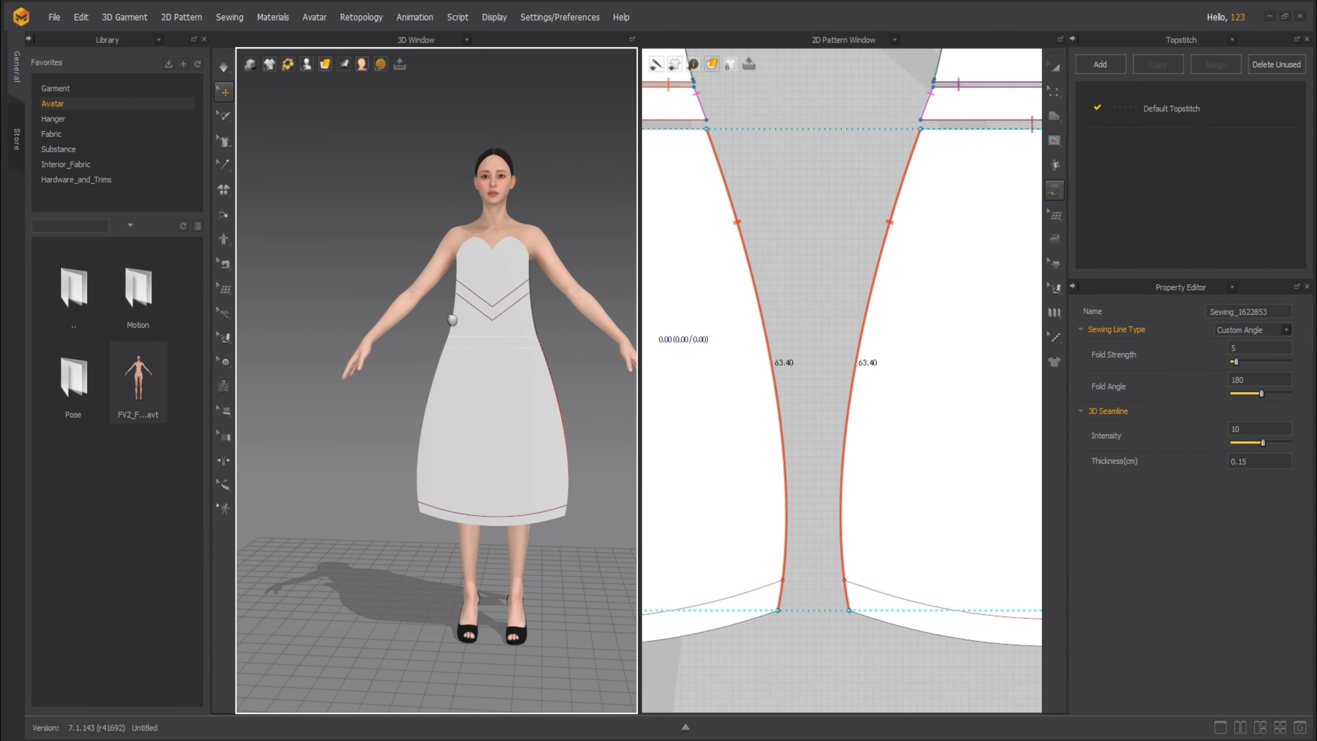
- Simulate the garment and pull the front sweetheart neckline up over the avatar's bust
{"action": "right_click_drag", "start_coordinate": [453, 320], "coordinate": [494, 319]}
{"action": "key", "text": "space"}
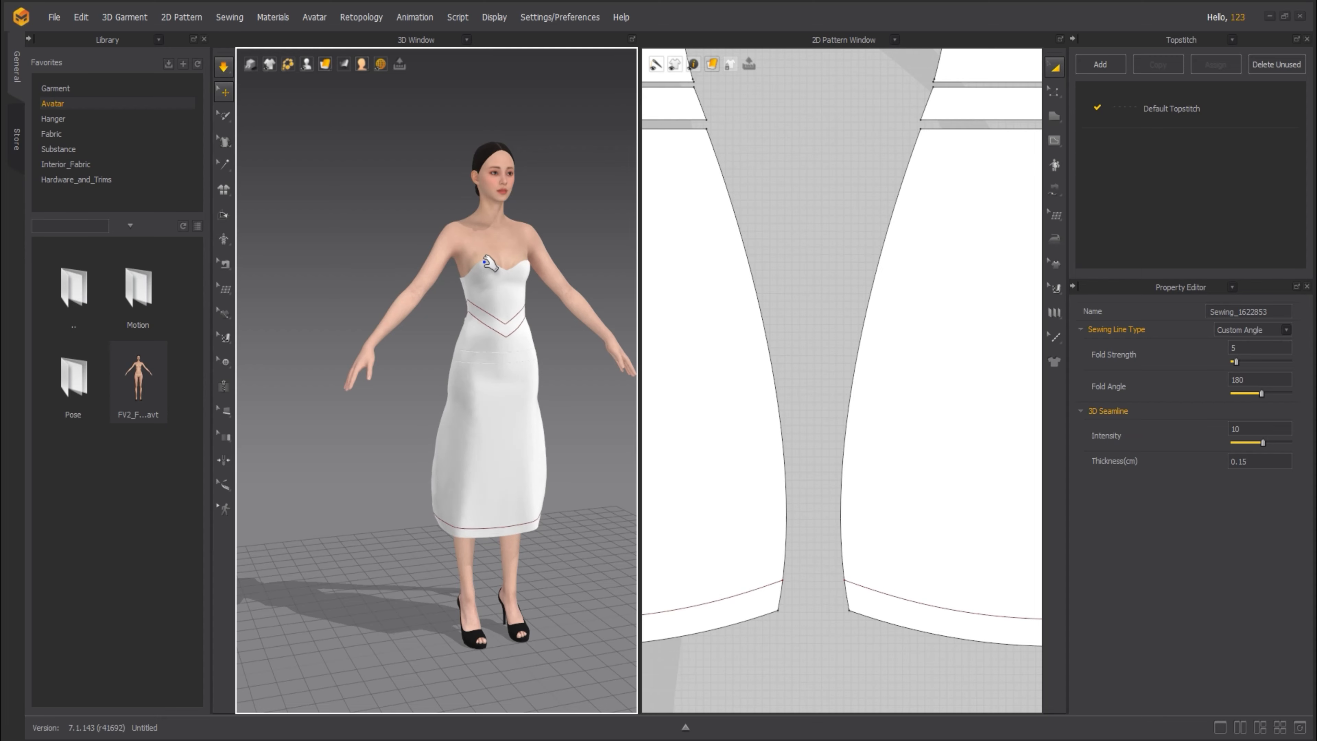
{"action": "left_click_drag", "start_coordinate": [484, 258], "coordinate": [523, 205]}
{"action": "left_click_drag", "start_coordinate": [487, 259], "coordinate": [498, 223]}
{"action": "left_click", "coordinate": [553, 330]}
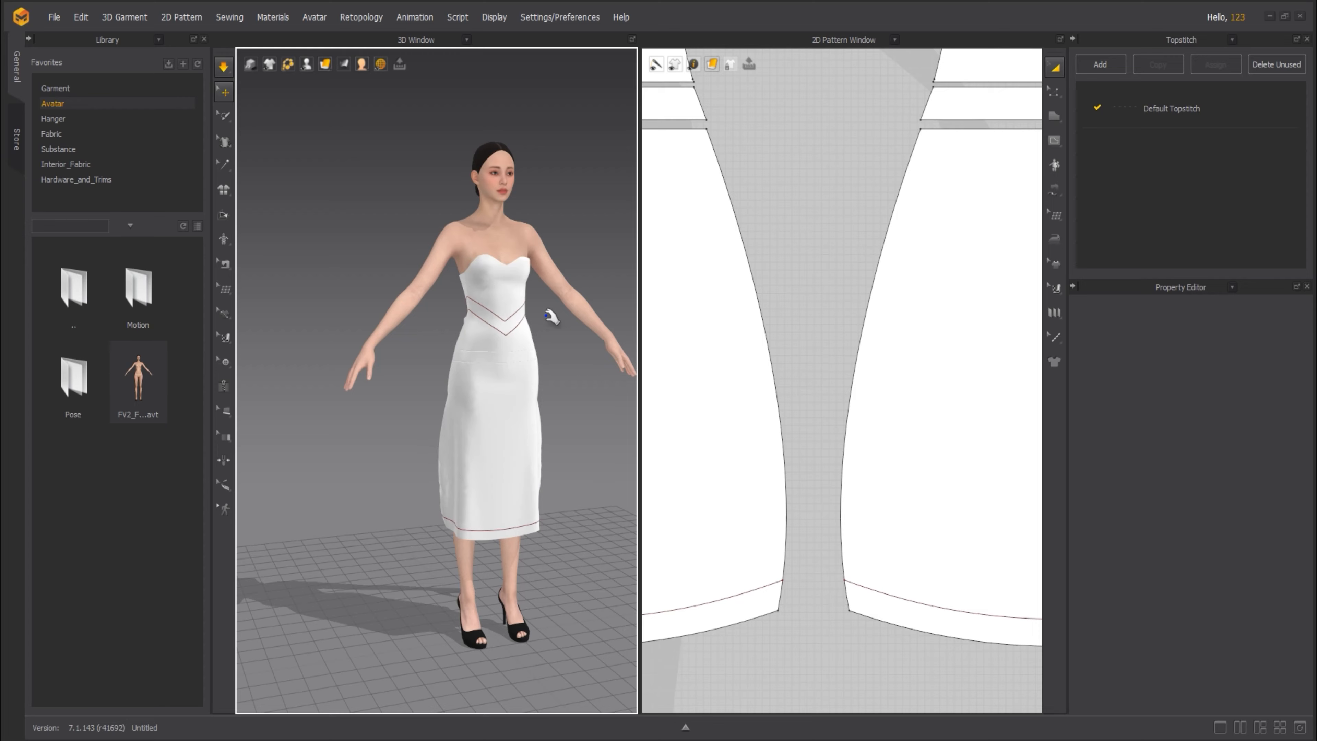
- Pull the back bodice's top edge upward in the running simulation and deselect the pattern
{"action": "right_click_drag", "start_coordinate": [551, 316], "coordinate": [513, 413]}
{"action": "left_click", "coordinate": [484, 384]}
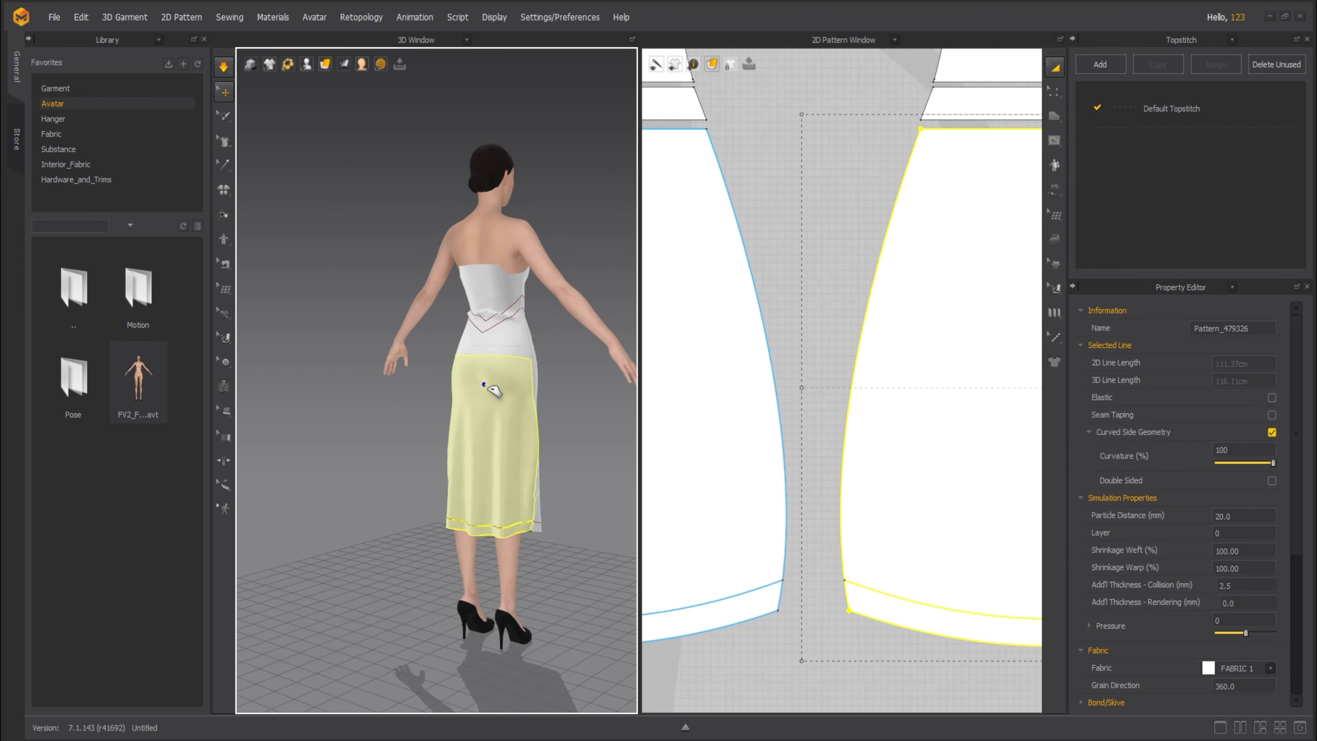
{"action": "left_click_drag", "start_coordinate": [491, 276], "coordinate": [502, 204]}
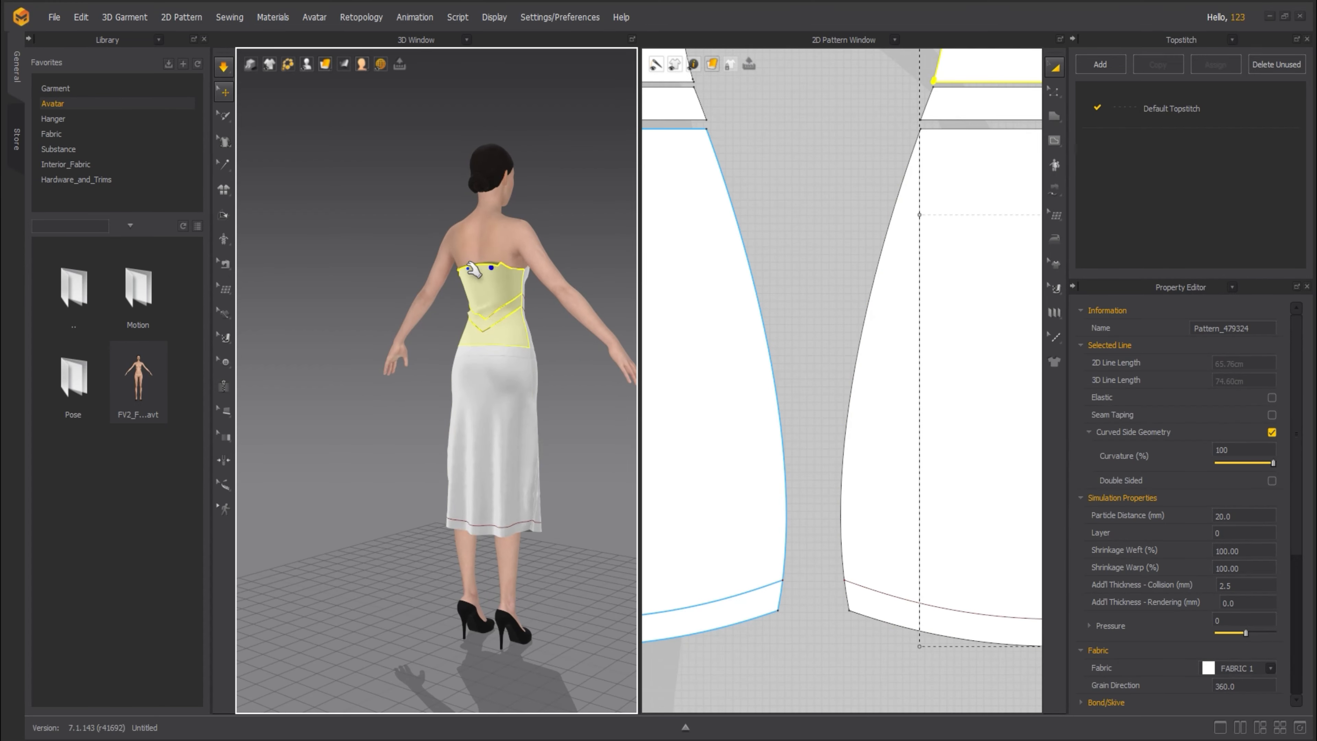
{"action": "left_click_drag", "start_coordinate": [475, 270], "coordinate": [525, 244]}
{"action": "left_click", "coordinate": [806, 270]}
- Raise the underarm point of the back bodice's armhole slightly with Edit Pattern
{"action": "scroll", "coordinate": [797, 278], "scroll_direction": "up", "scroll_amount": 5}
{"action": "scroll", "coordinate": [817, 273], "scroll_direction": "down", "scroll_amount": 8}
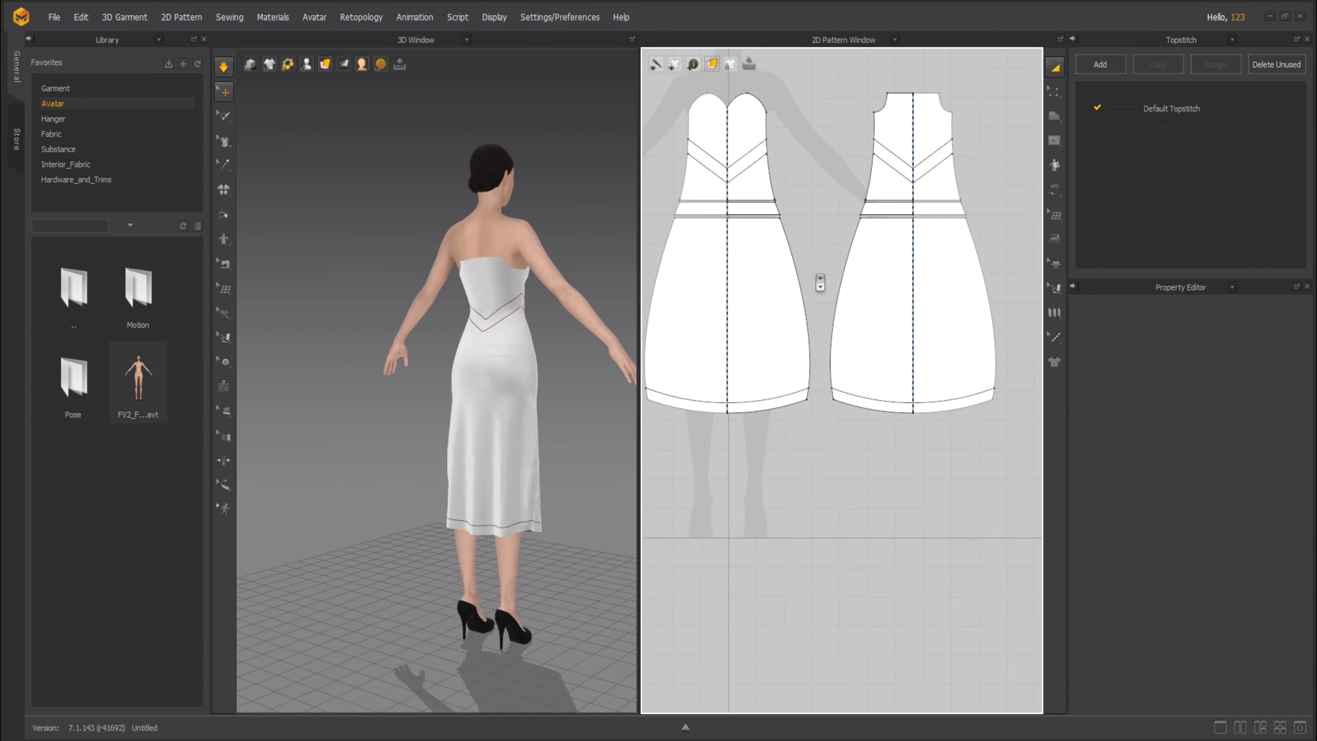
{"action": "scroll", "coordinate": [789, 343], "scroll_direction": "down", "scroll_amount": 4}
{"action": "scroll", "coordinate": [787, 306], "scroll_direction": "up", "scroll_amount": 10}
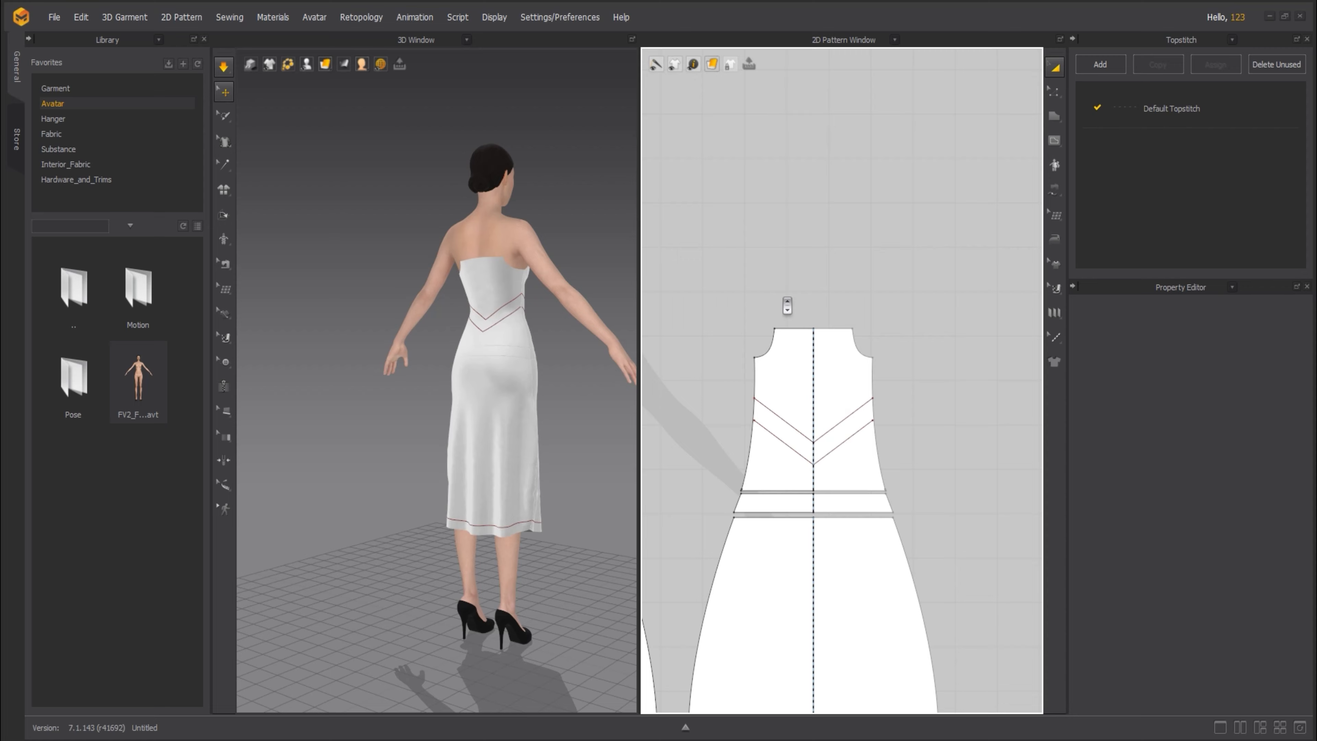
{"action": "scroll", "coordinate": [774, 319], "scroll_direction": "up", "scroll_amount": 3}
{"action": "key", "text": "z"}
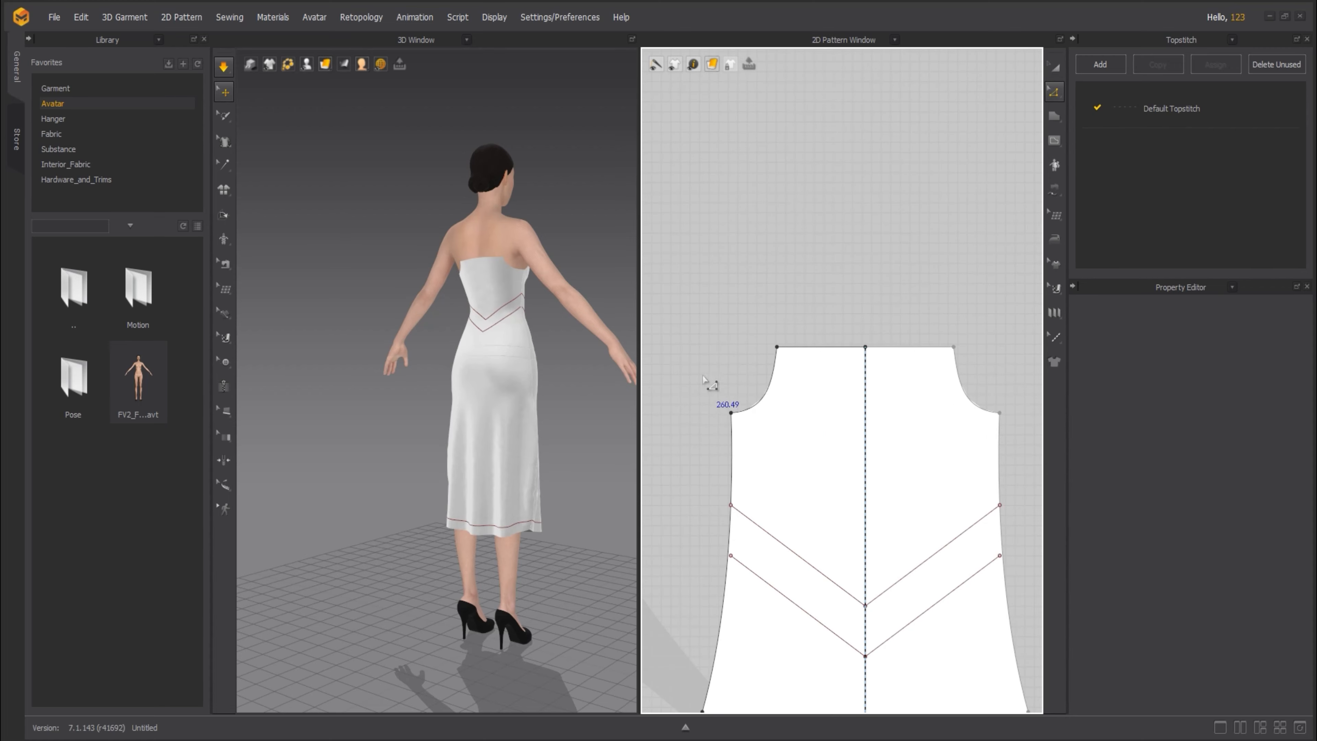
{"action": "left_click_drag", "start_coordinate": [703, 377], "coordinate": [766, 433]}
{"action": "key", "text": "Up"}
{"action": "key", "text": "Up"}
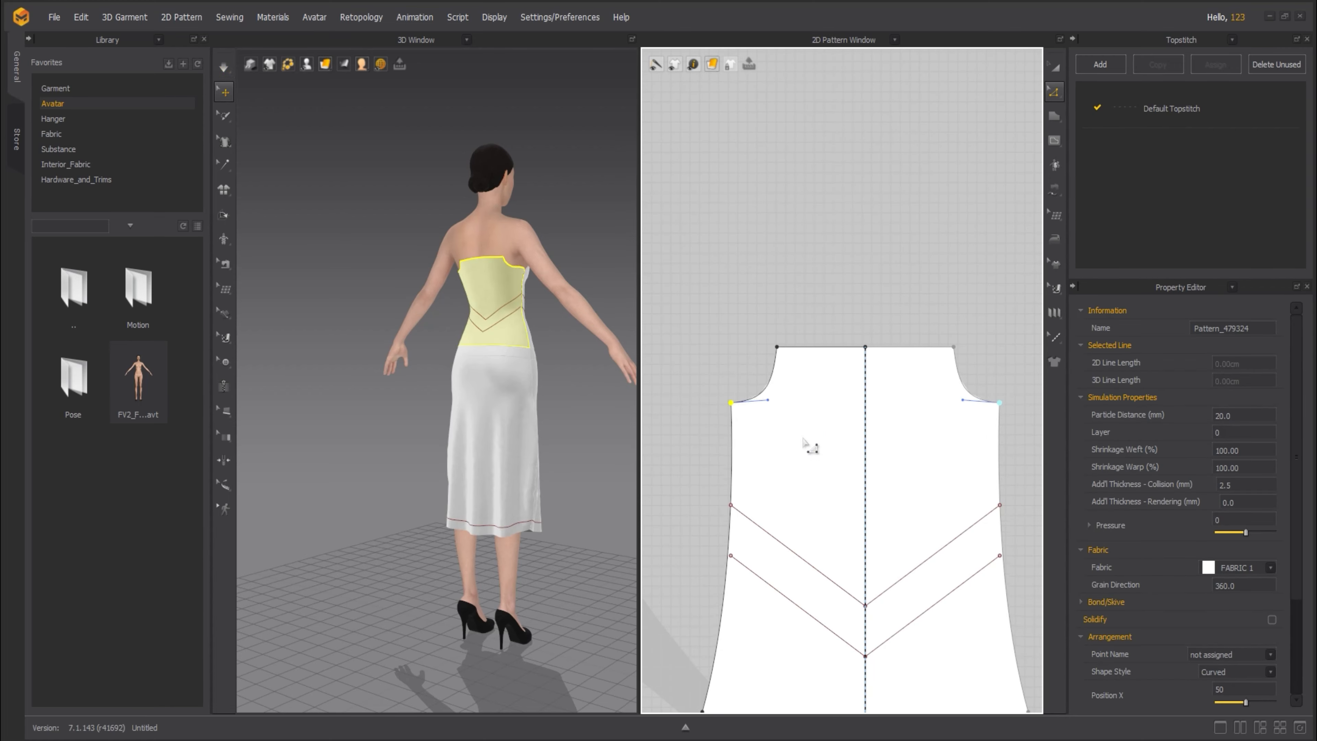
- Move the back bodice's top corner point outward and adjust the armhole's curve handle
{"action": "left_click_drag", "start_coordinate": [753, 325], "coordinate": [780, 345]}
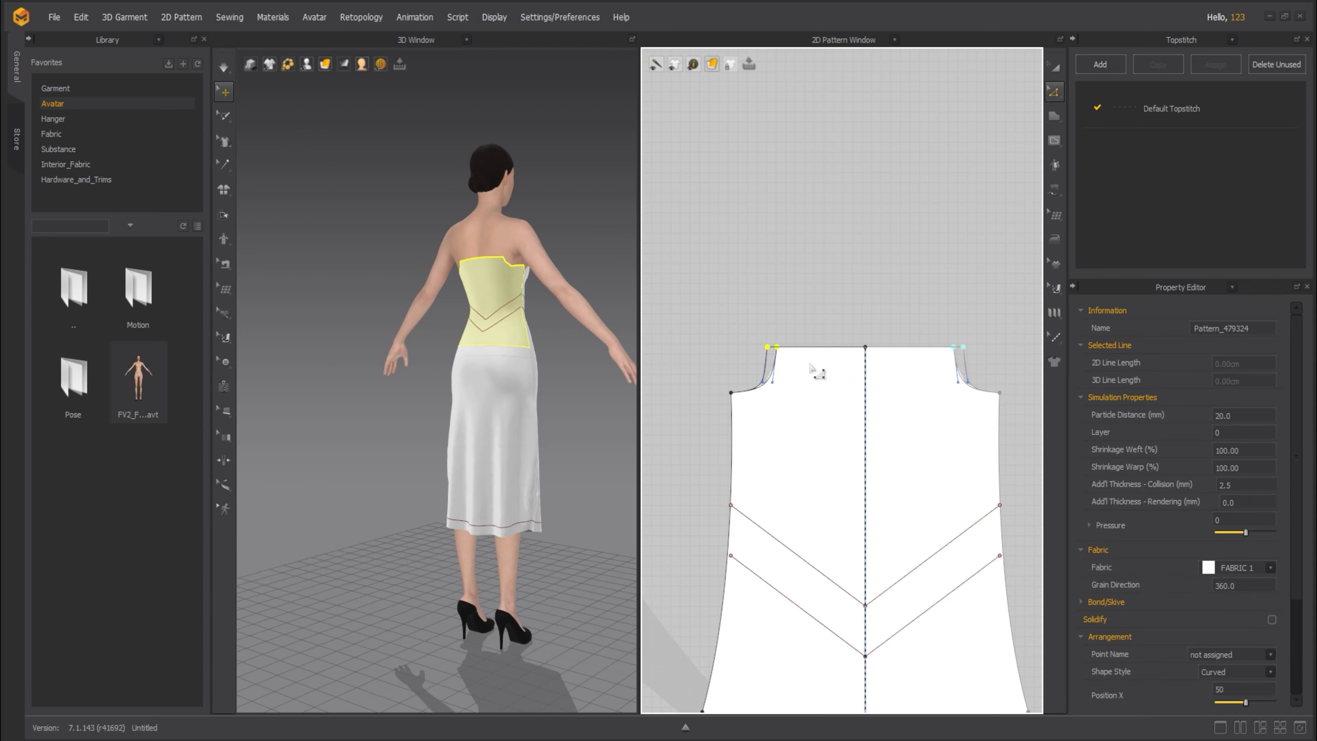
{"action": "key", "text": "Left"}
{"action": "key", "text": "Left"}
{"action": "key", "text": "Left"}
{"action": "key", "text": "Left"}
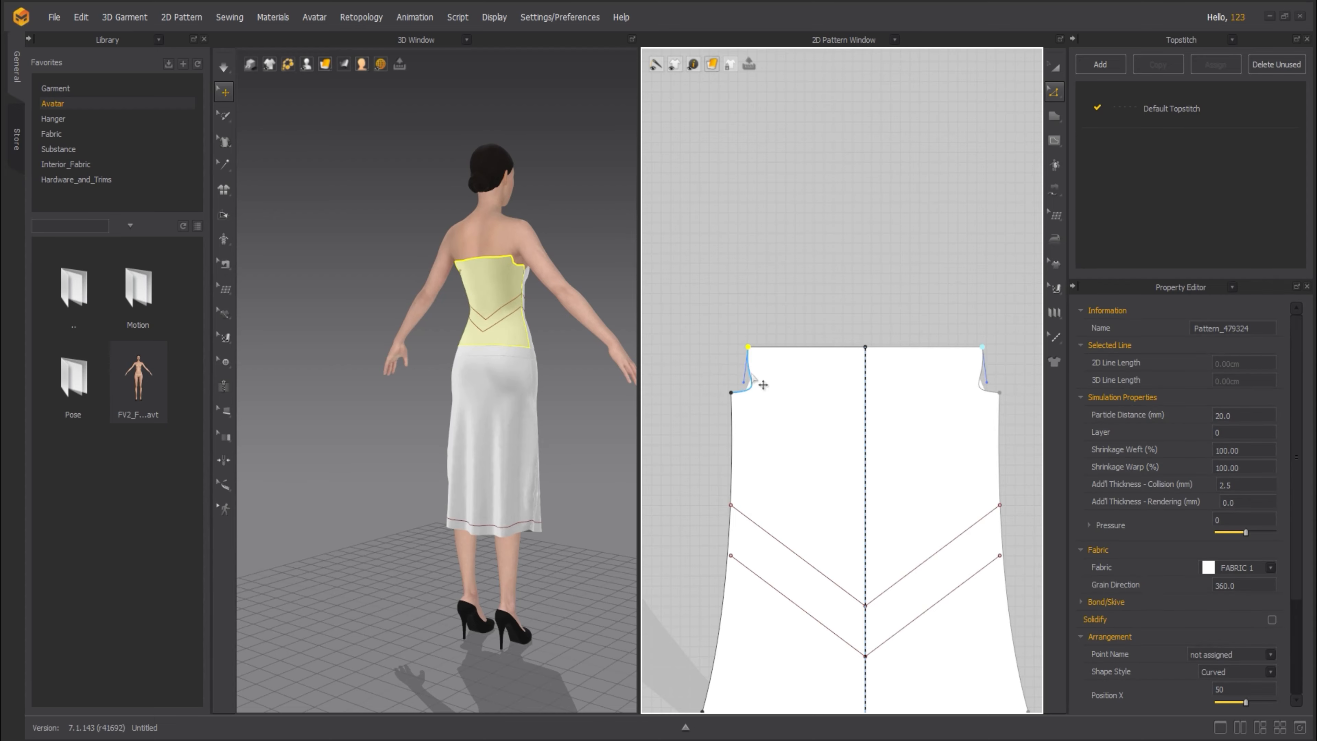
{"action": "mouse_move", "coordinate": [743, 382]}
{"action": "left_mouse_down"}
{"action": "mouse_move", "coordinate": [767, 396]}
{"action": "mouse_move", "coordinate": [743, 393]}
{"action": "left_mouse_up"}
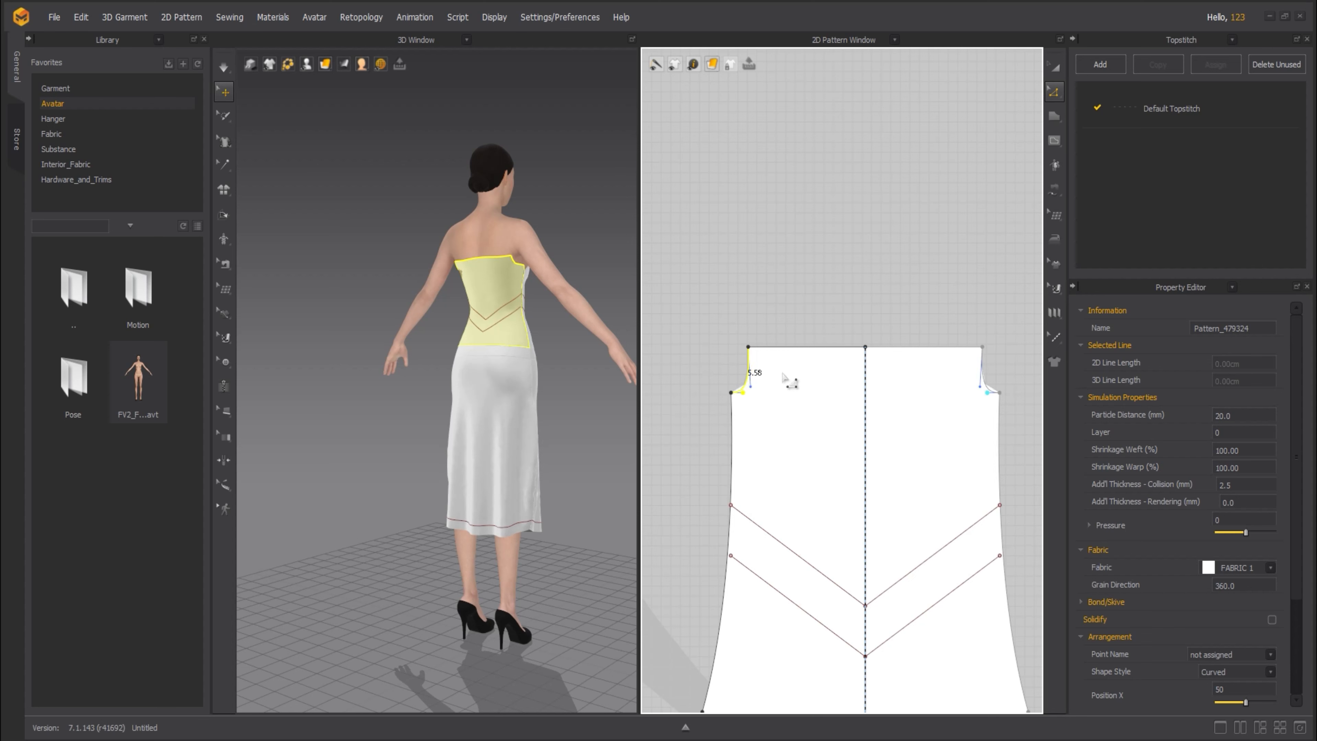
- Simulate the edited back bodice and pull its top edge up against the avatar's back
{"action": "left_click", "coordinate": [1054, 67]}
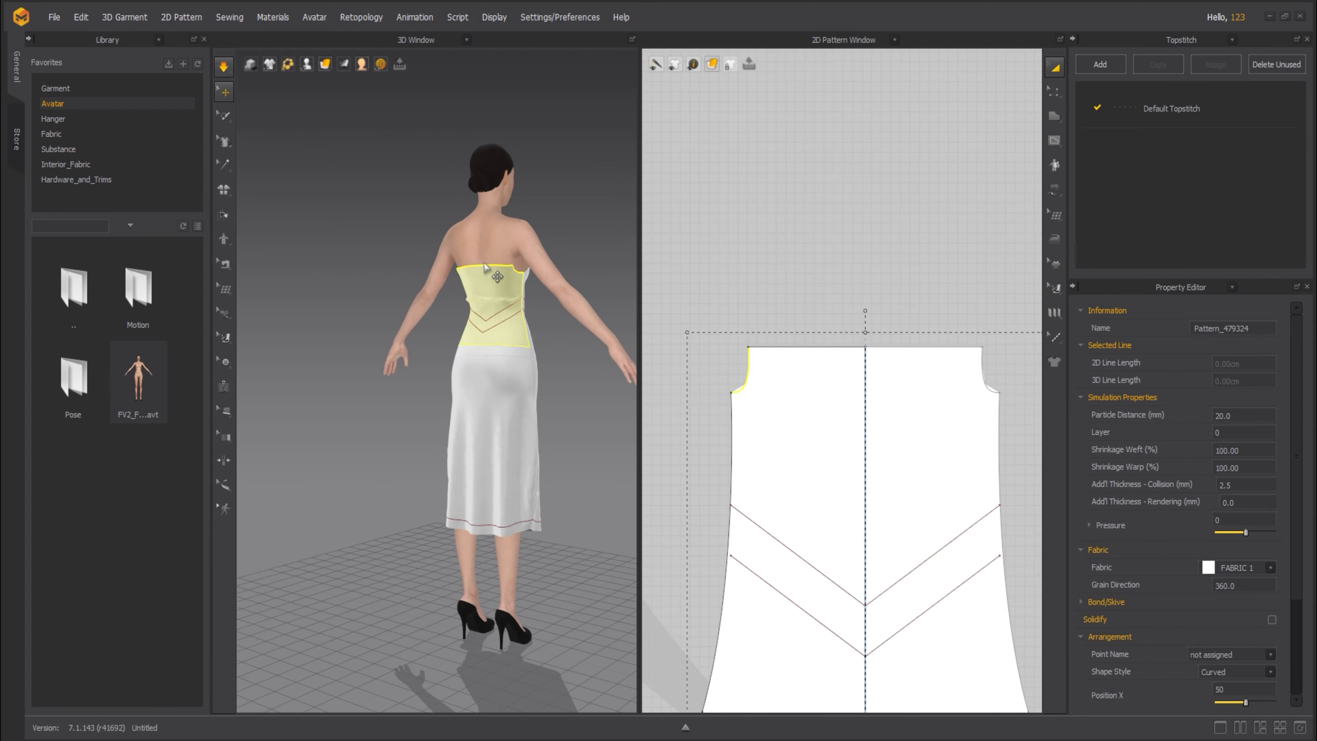
{"action": "left_click", "coordinate": [495, 211]}
{"action": "left_click", "coordinate": [485, 268]}
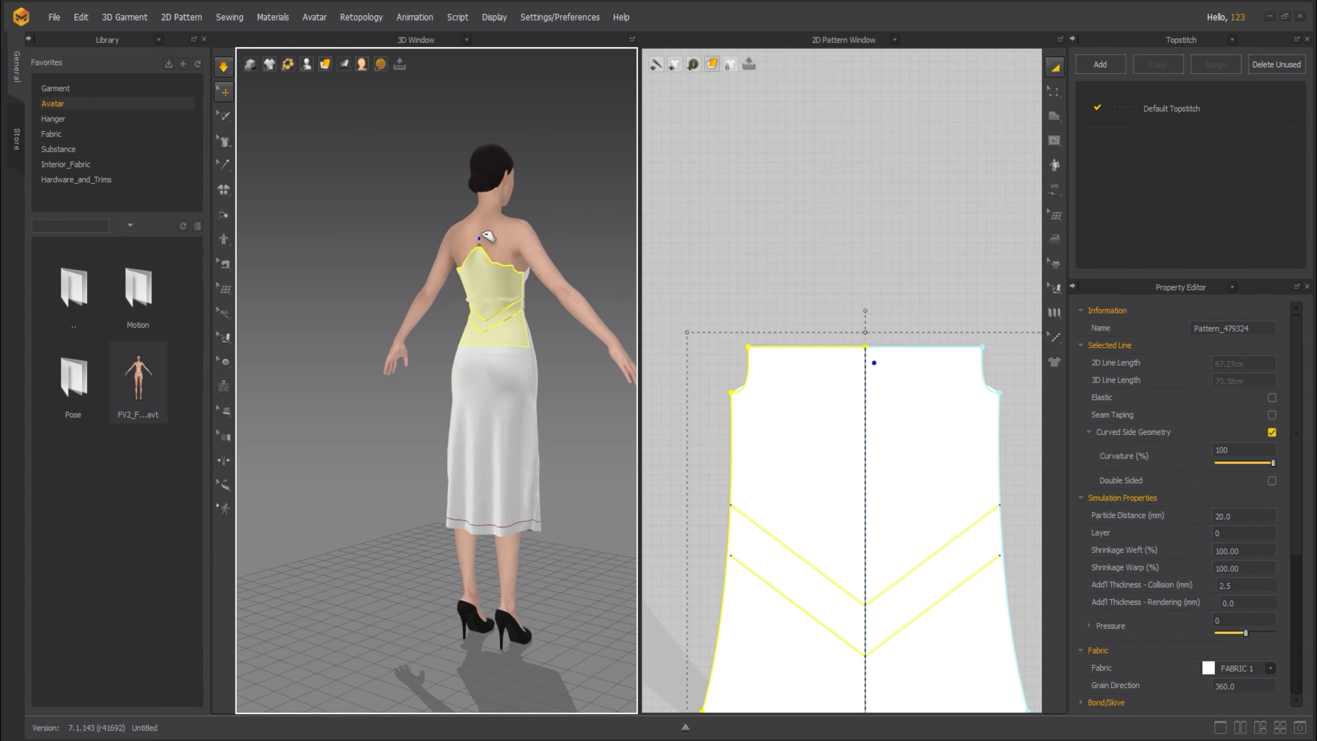
{"action": "mouse_move", "coordinate": [515, 264]}
{"action": "left_mouse_down"}
{"action": "mouse_move", "coordinate": [517, 241]}
{"action": "mouse_move", "coordinate": [473, 208]}
{"action": "left_mouse_up"}
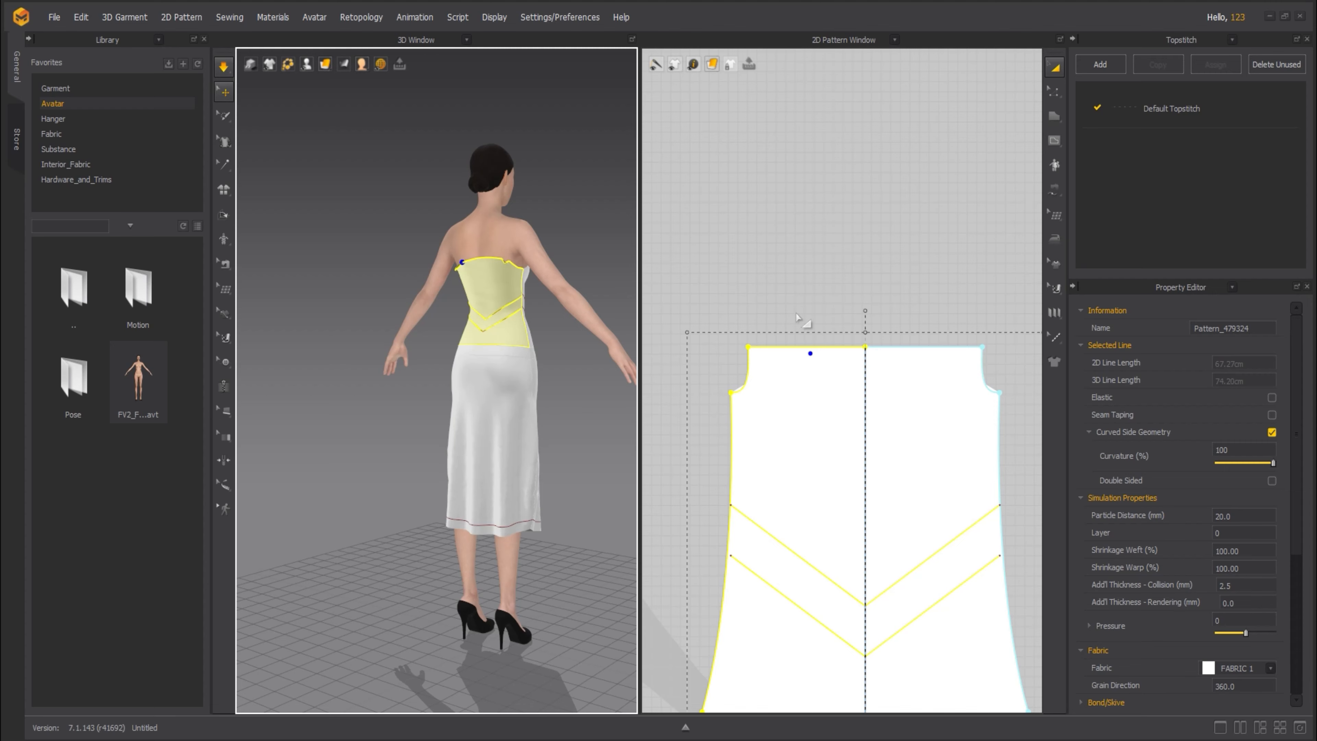
{"action": "left_click", "coordinate": [793, 332]}
- Move the back bodice's top corner point further outward, in line with its side edge
{"action": "key", "text": "z"}
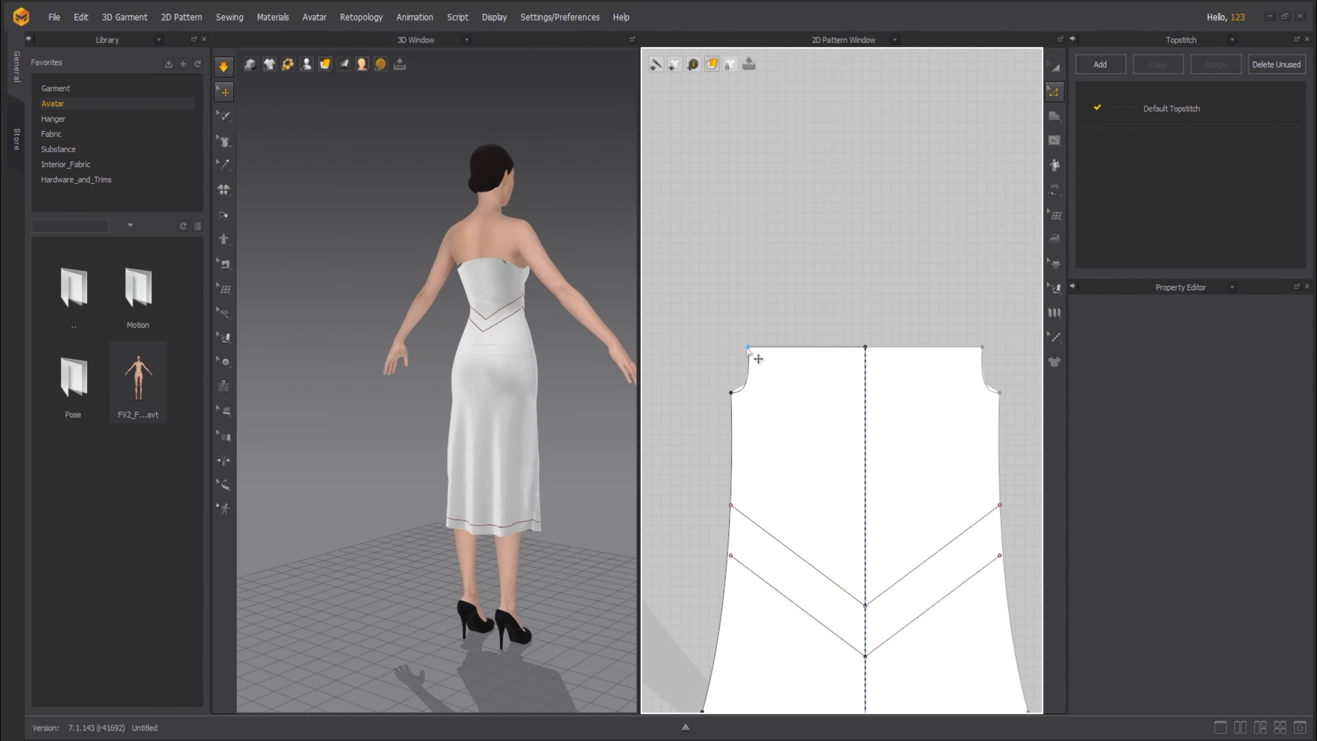
{"action": "left_click_drag", "start_coordinate": [748, 349], "coordinate": [731, 349]}
{"action": "left_click", "coordinate": [765, 314]}
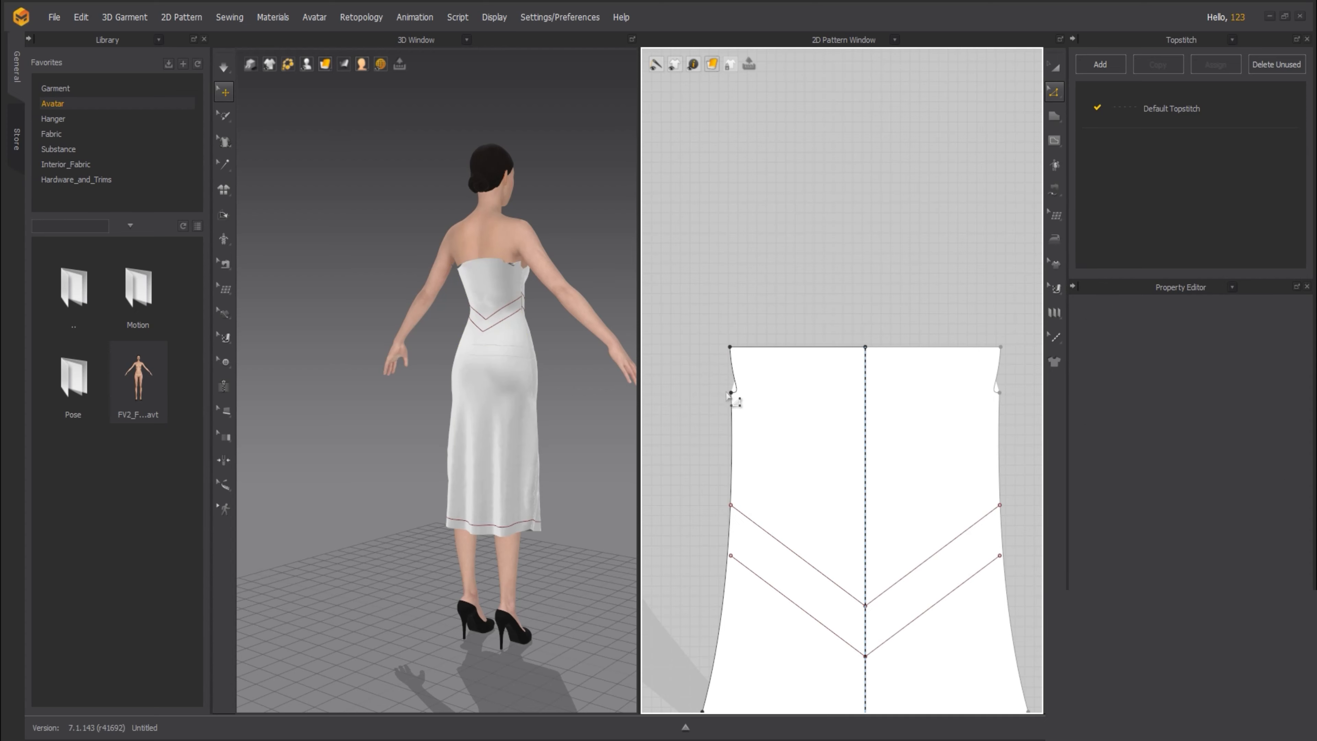
- Try to remove the underarm corner point from the back bodice's side edge
{"action": "left_click", "coordinate": [731, 393]}
{"action": "key", "text": "Delete"}
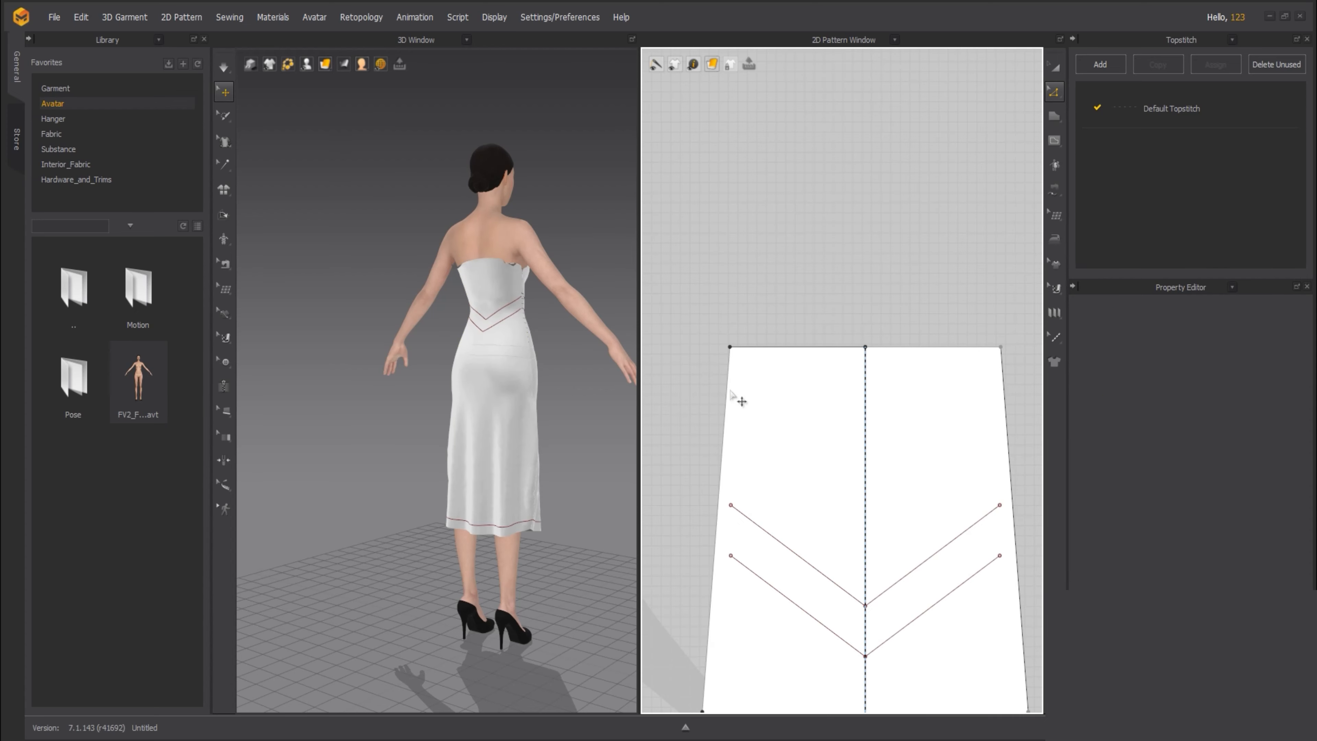
{"action": "key", "text": "ctrl+z"}
- Add a point on the back bodice's side edge just below the underarm corner and delete that corner point
{"action": "middle_click_drag", "start_coordinate": [728, 461], "coordinate": [723, 370]}
{"action": "key", "text": "x"}
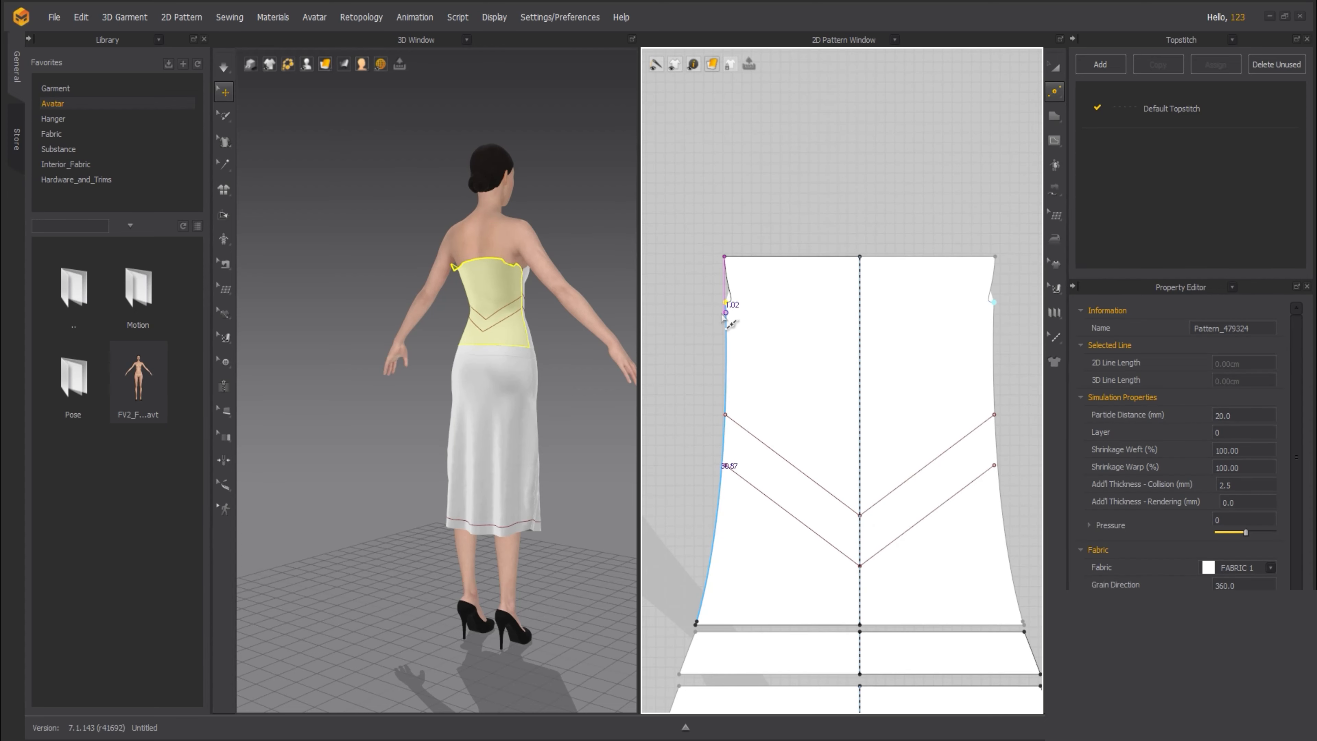
{"action": "left_click", "coordinate": [726, 315]}
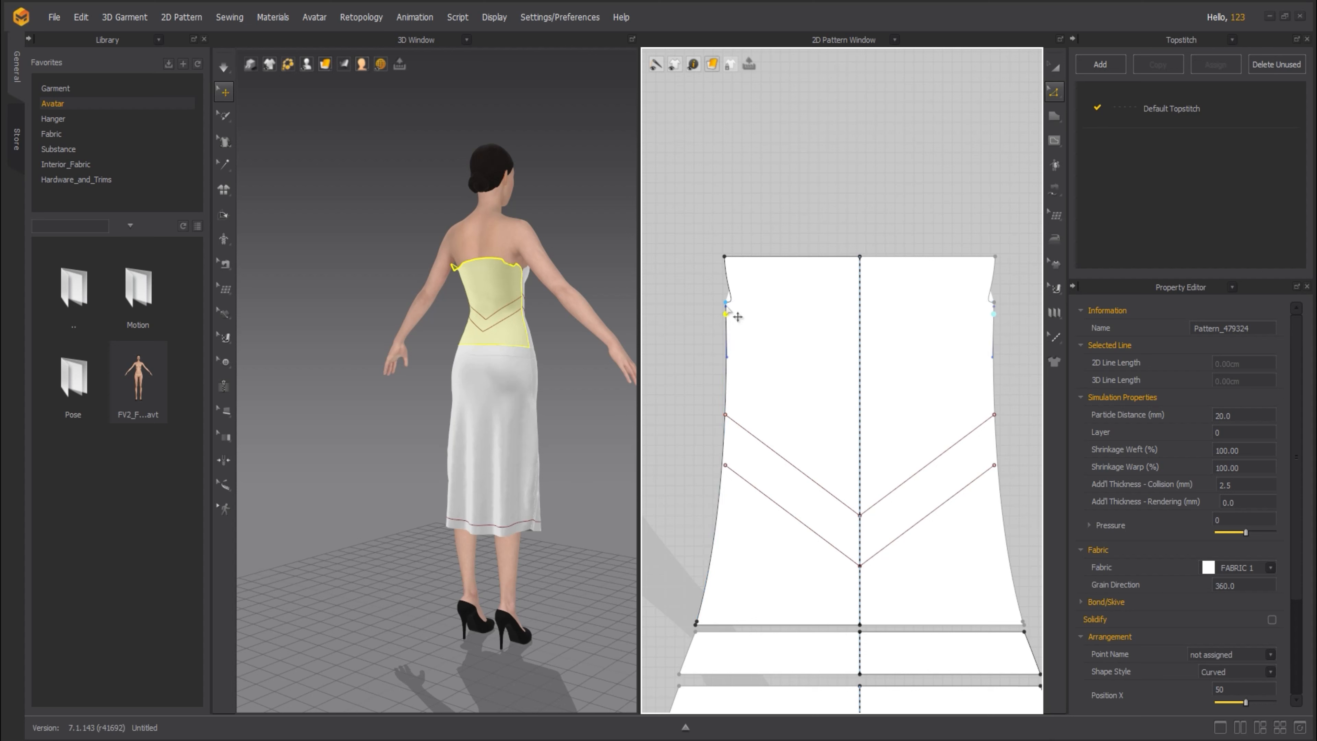
{"action": "key", "text": "Delete"}
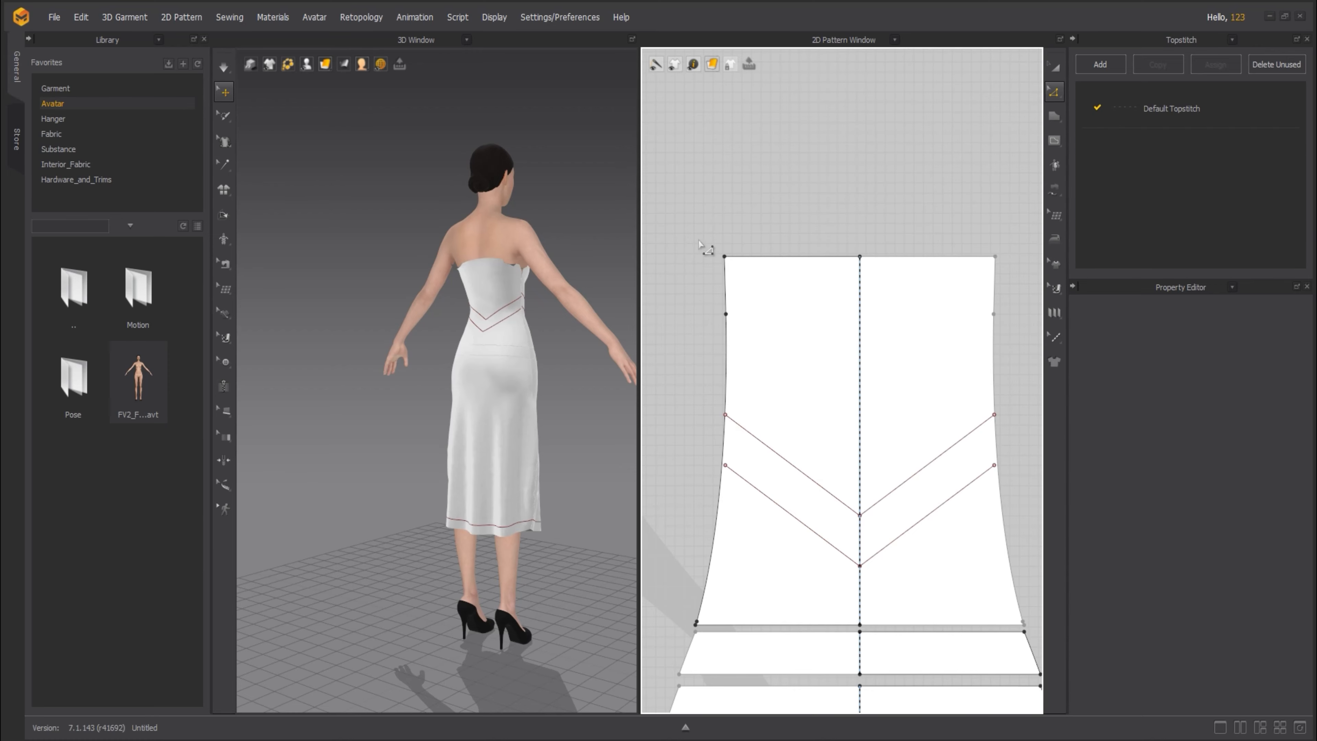
- Simulate the squared back bodice and pull its top edge upward to settle it on the avatar
{"action": "key", "text": "space"}
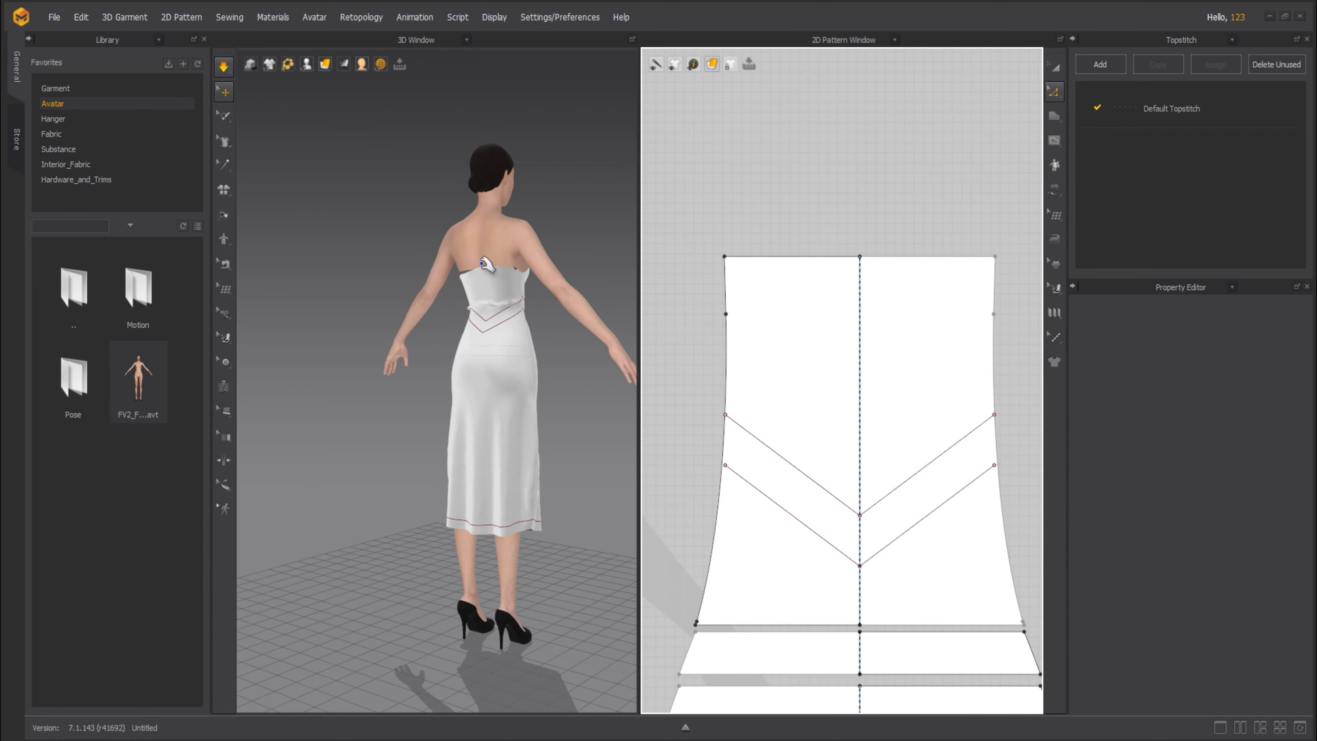
{"action": "key", "text": "space"}
{"action": "left_click_drag", "start_coordinate": [463, 267], "coordinate": [518, 206]}
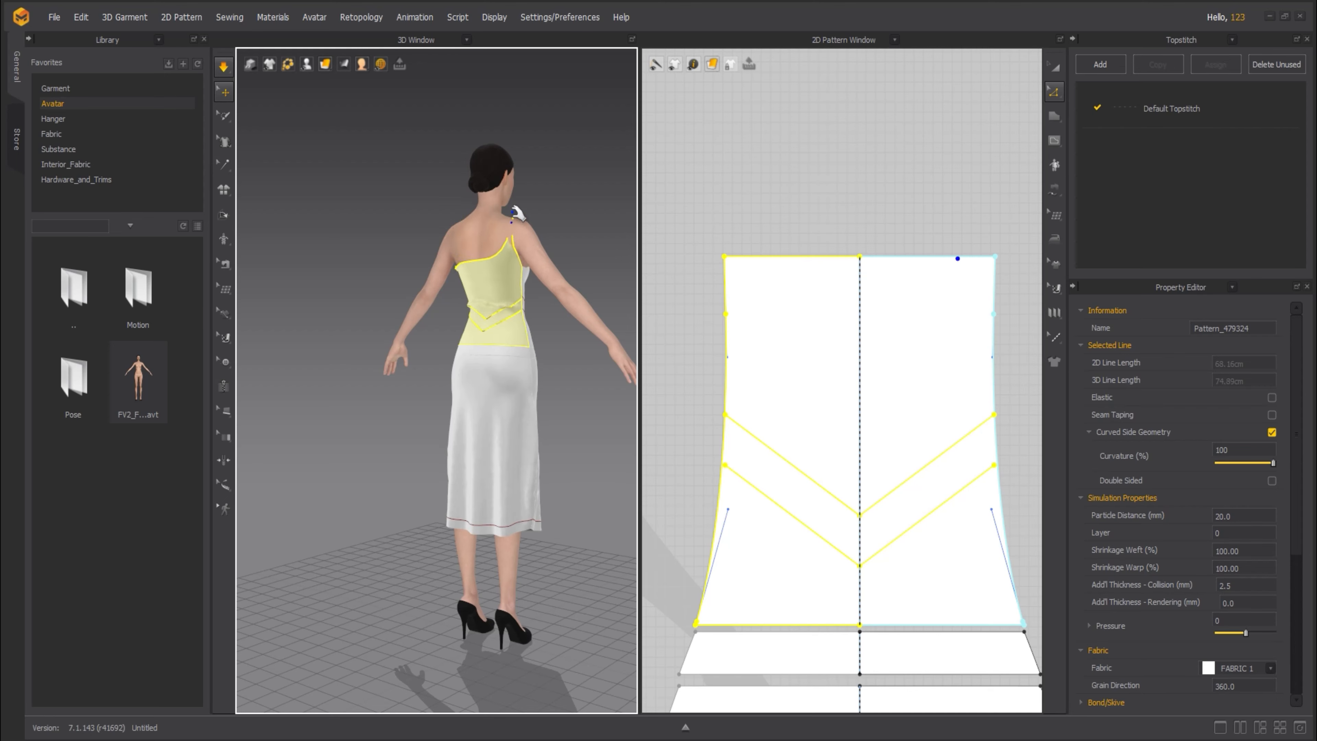
{"action": "left_click", "coordinate": [747, 215]}
- Check the sewing line joining the back bodice's side edge to the front bodice with Edit Sewing
{"action": "scroll", "coordinate": [756, 294], "scroll_direction": "up", "scroll_amount": 2}
{"action": "scroll", "coordinate": [731, 303], "scroll_direction": "down", "scroll_amount": 5}
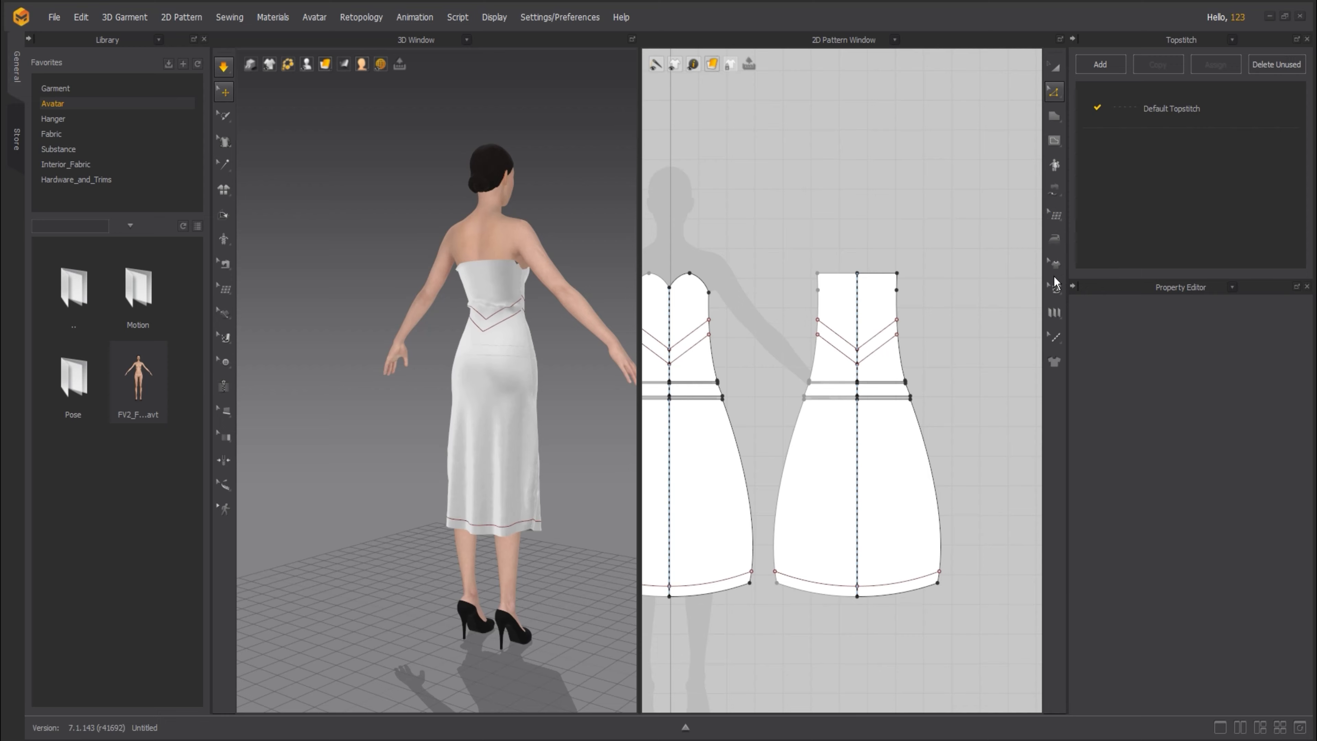
{"action": "left_click", "coordinate": [1054, 194]}
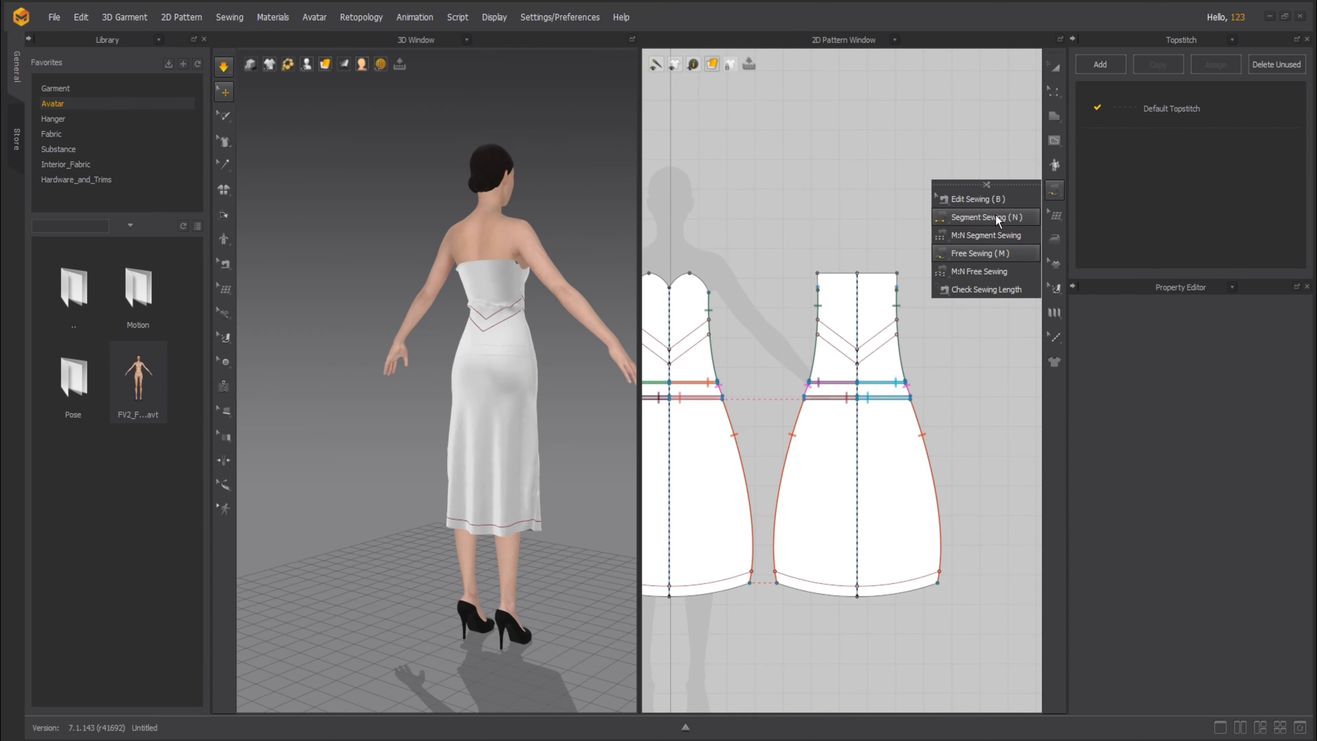
{"action": "left_click", "coordinate": [979, 199]}
{"action": "scroll", "coordinate": [821, 291], "scroll_direction": "up", "scroll_amount": 2}
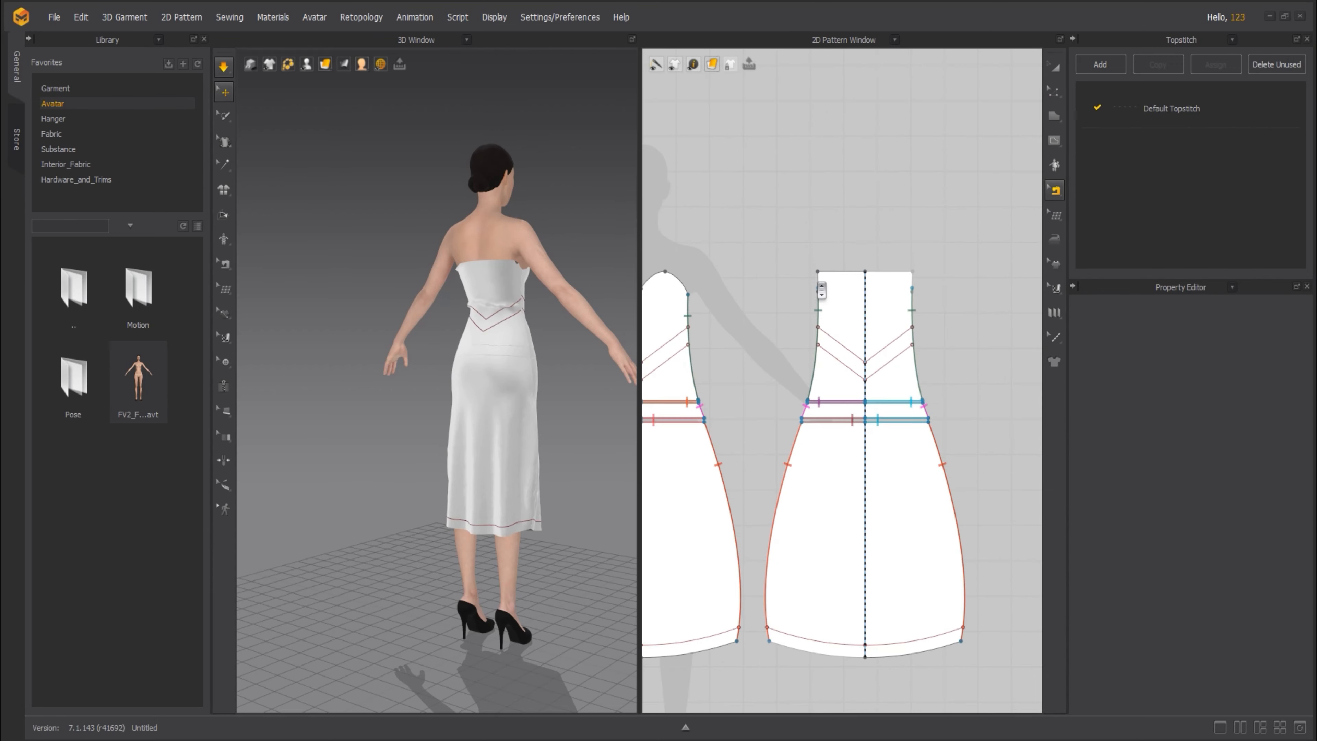
{"action": "left_click", "coordinate": [818, 296]}
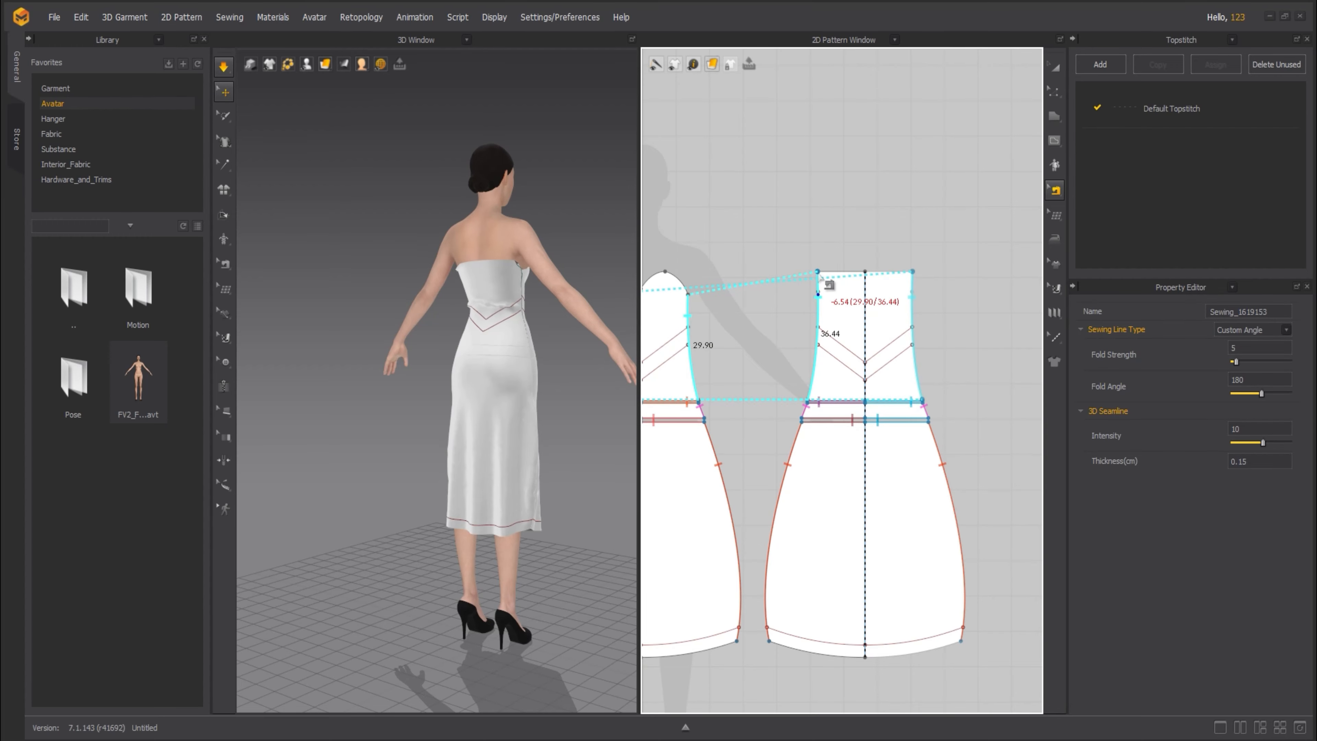
{"action": "key", "text": "a"}
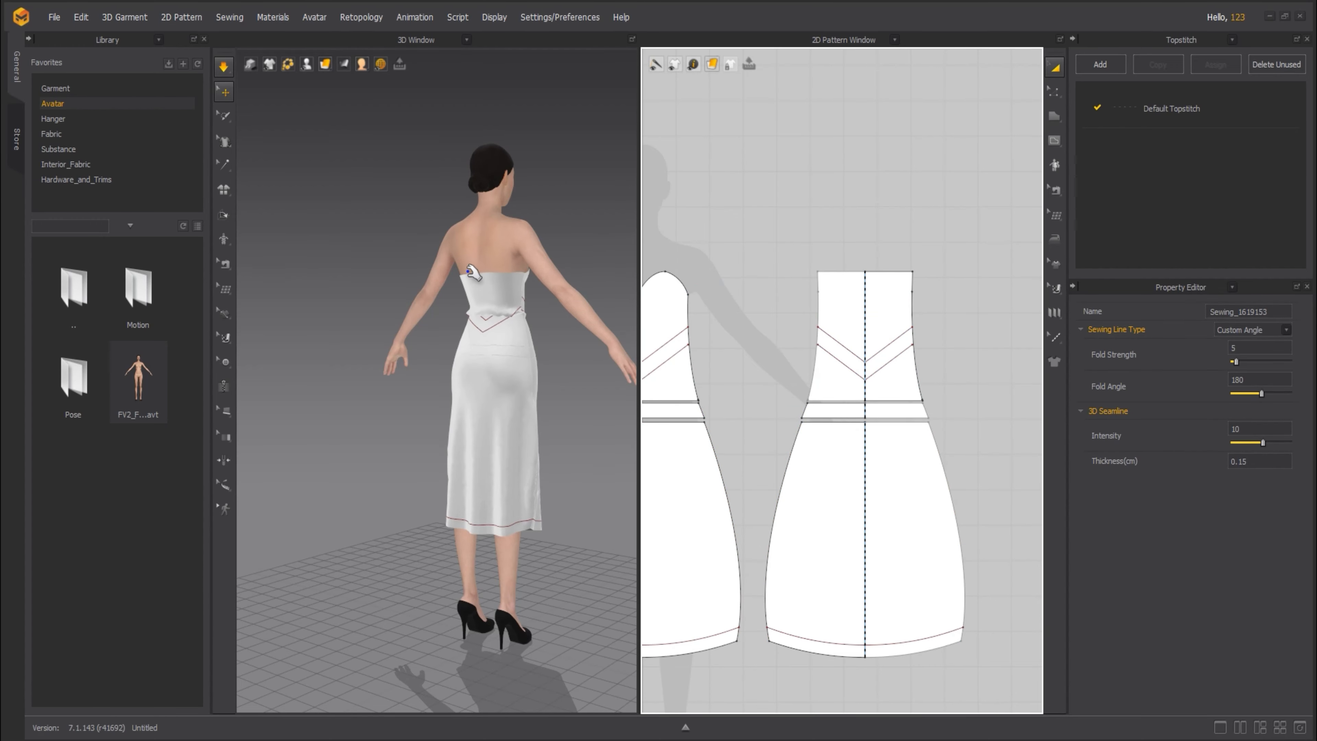
{"action": "left_click", "coordinate": [472, 276]}
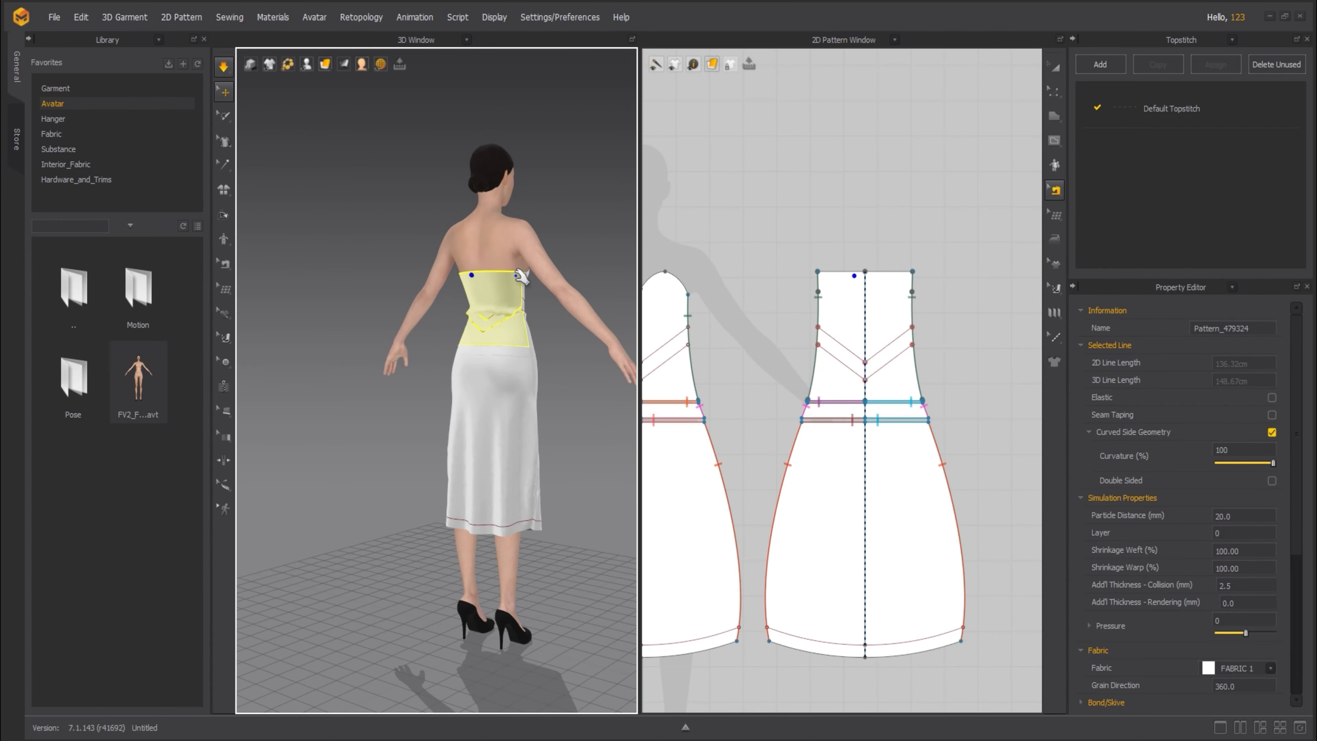
- Move the back bodice's top edge and the points just below its upper corners slightly downward, and simulate the garment
{"action": "key", "text": "a"}
{"action": "left_click_drag", "start_coordinate": [783, 252], "coordinate": [946, 315]}
{"action": "key", "text": "Down"}
{"action": "key", "text": "Down"}
{"action": "key", "text": "Down"}
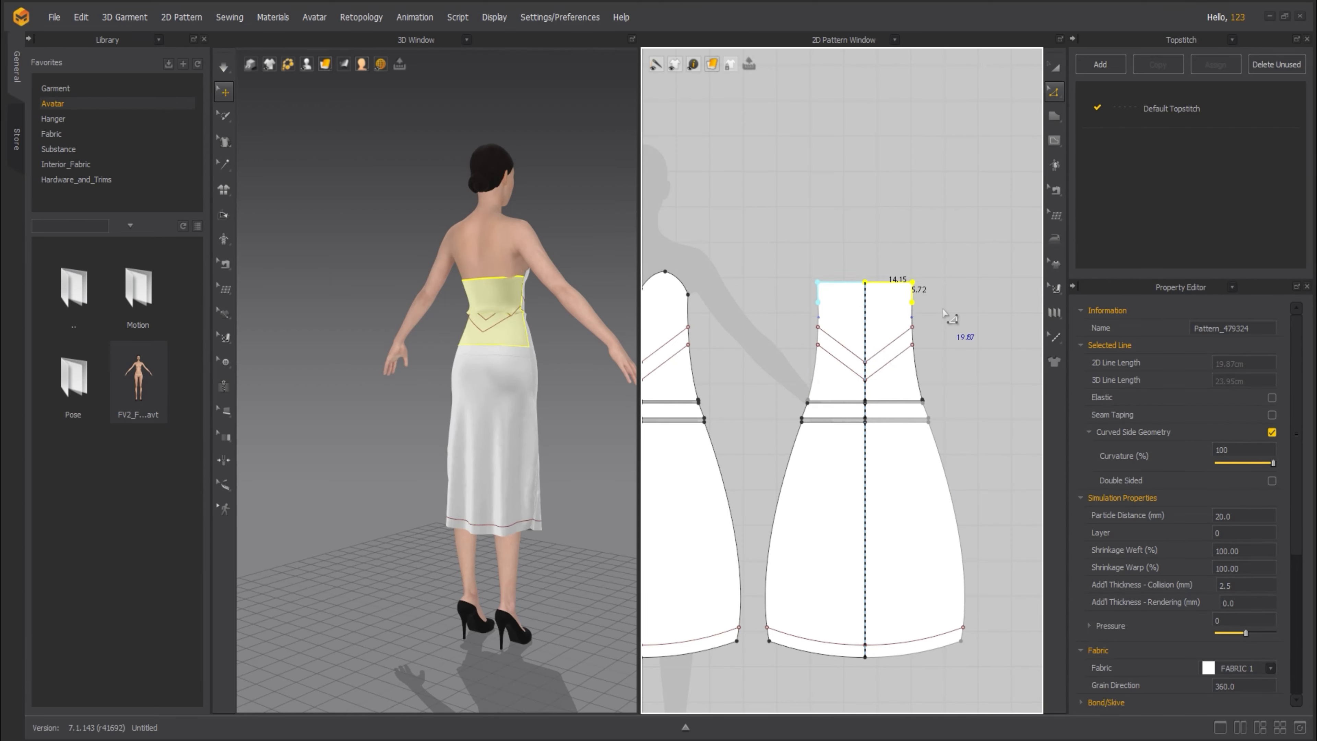
{"action": "key", "text": "Down"}
{"action": "key", "text": "space"}
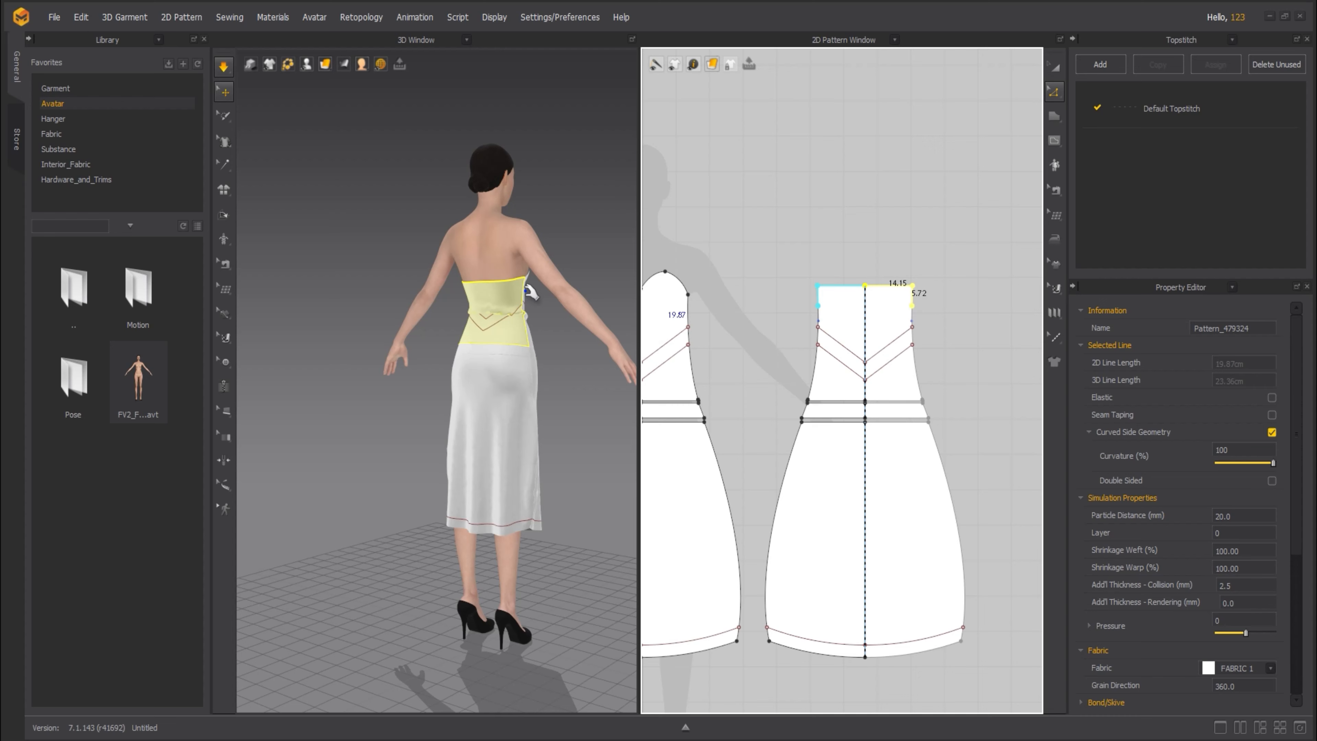
- Pull the simulated back bodice's top edge upward at both sides and the centre to settle it evenly on the avatar
{"action": "left_click", "coordinate": [484, 286]}
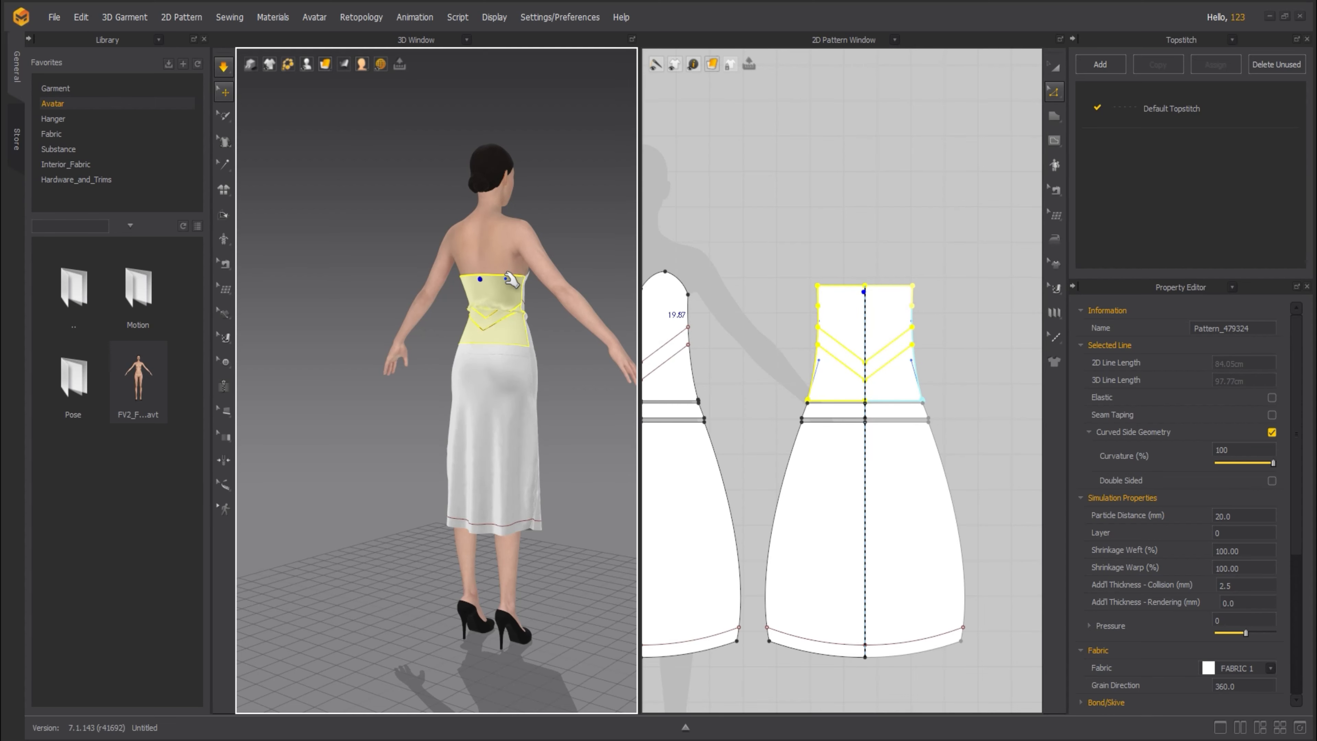
{"action": "mouse_move", "coordinate": [508, 279]}
{"action": "left_mouse_down"}
{"action": "mouse_move", "coordinate": [503, 223]}
{"action": "mouse_move", "coordinate": [495, 285]}
{"action": "mouse_move", "coordinate": [456, 222]}
{"action": "mouse_move", "coordinate": [512, 257]}
{"action": "left_mouse_up"}
{"action": "left_click", "coordinate": [506, 213]}
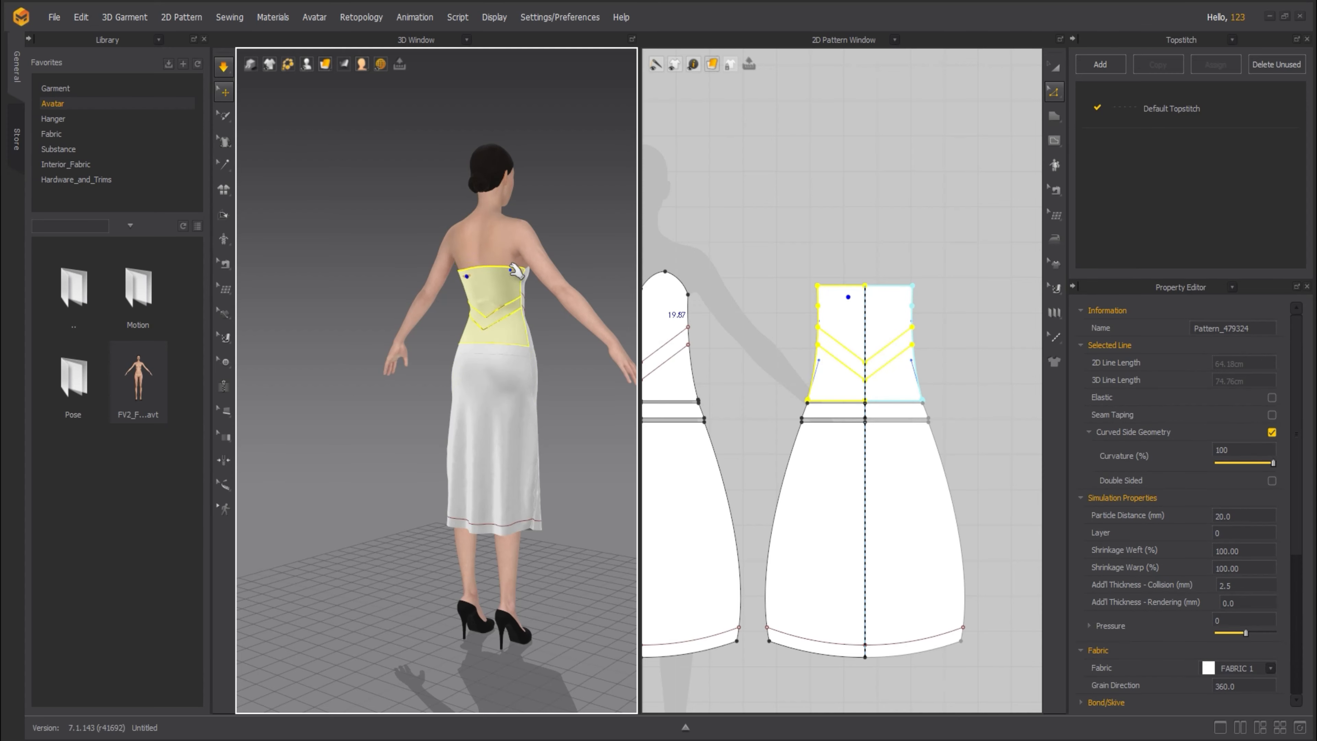
{"action": "left_click", "coordinate": [613, 256]}
{"action": "right_click_drag", "start_coordinate": [537, 331], "coordinate": [591, 326]}
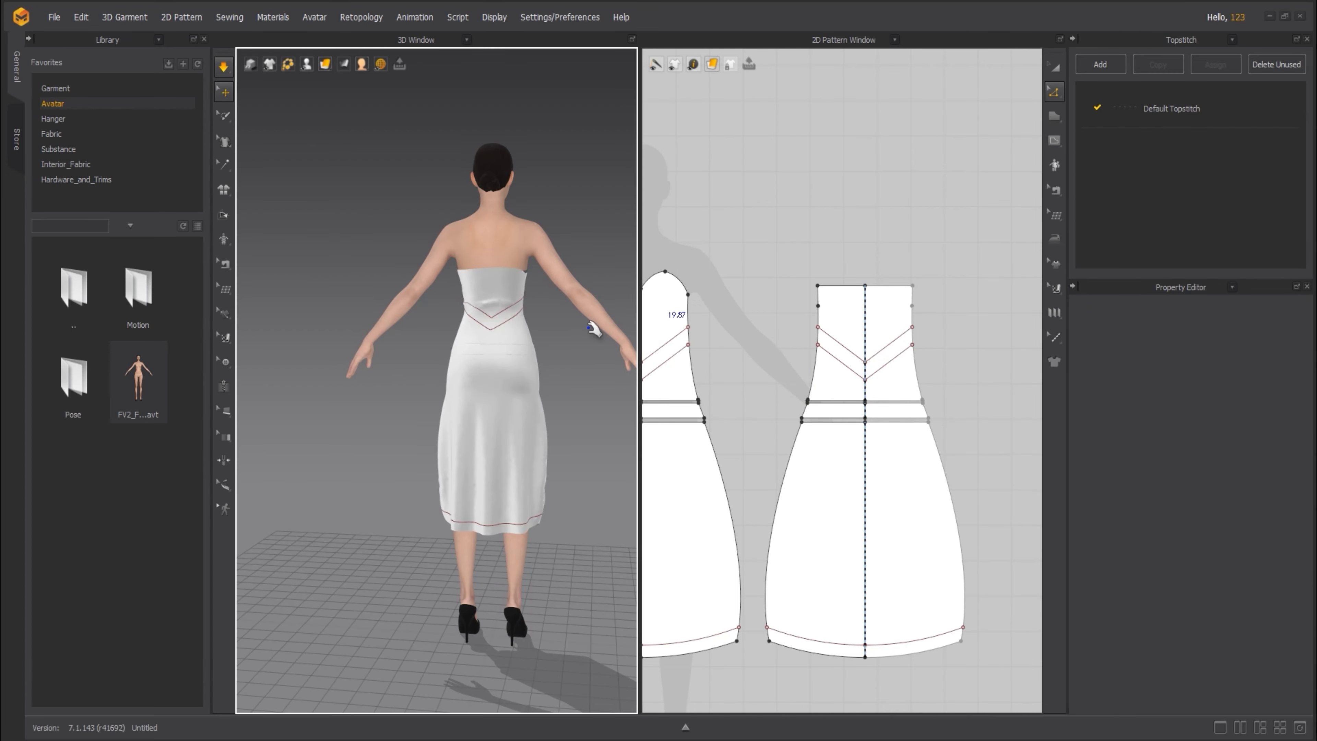
{"action": "left_click", "coordinate": [523, 272]}
{"action": "left_click", "coordinate": [468, 261]}
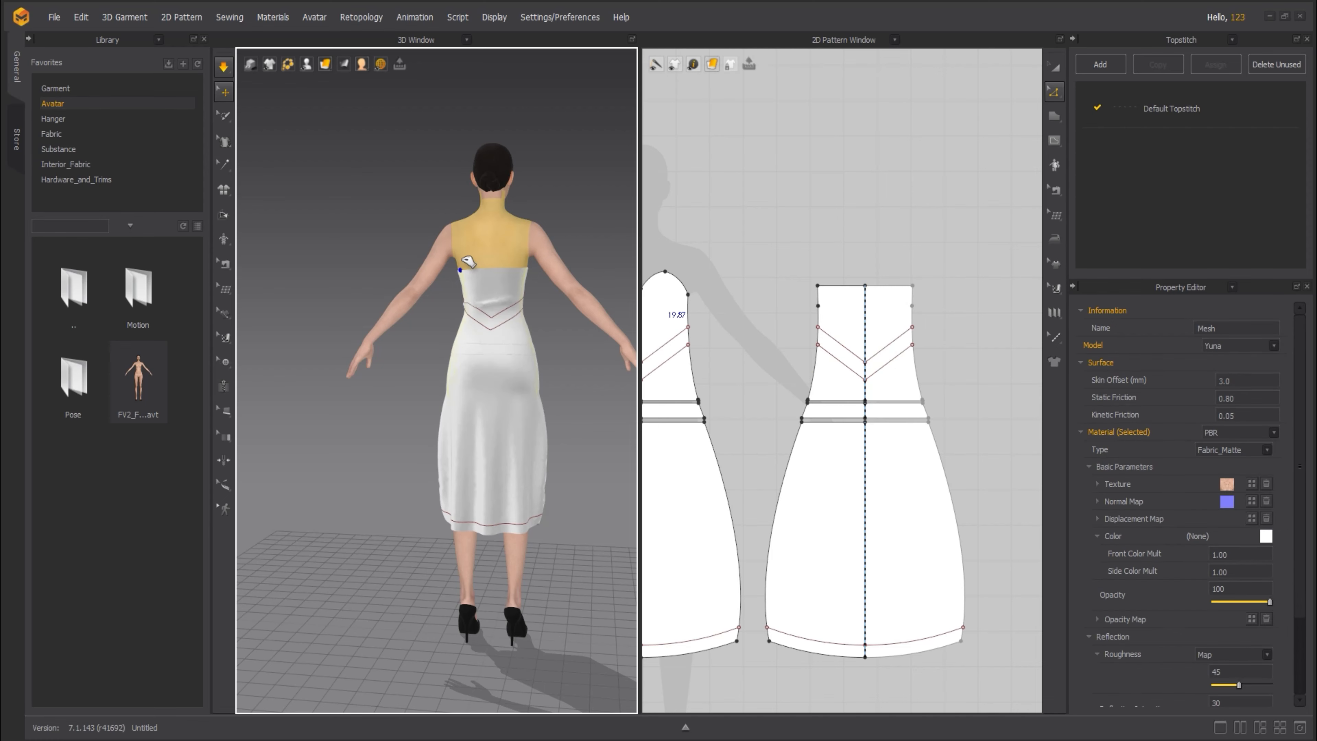
{"action": "left_click", "coordinate": [473, 274]}
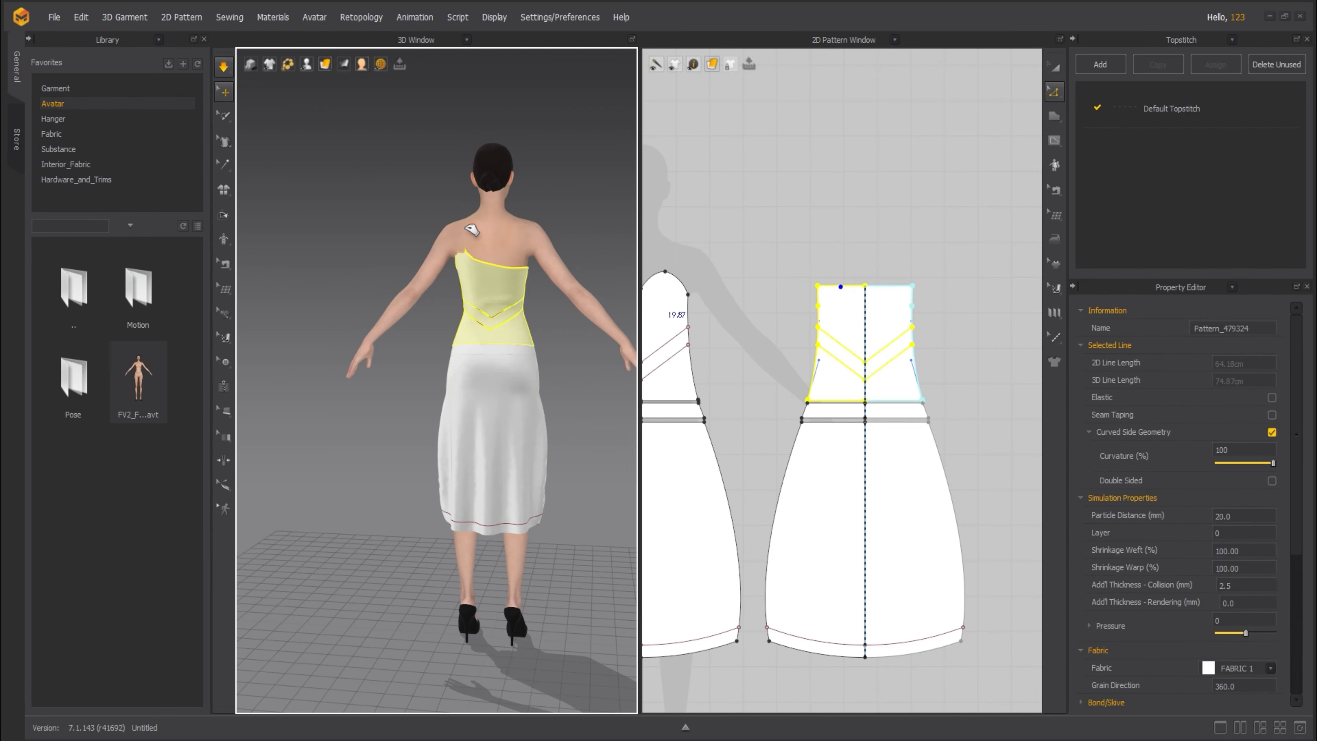
{"action": "left_click_drag", "start_coordinate": [466, 228], "coordinate": [466, 221]}
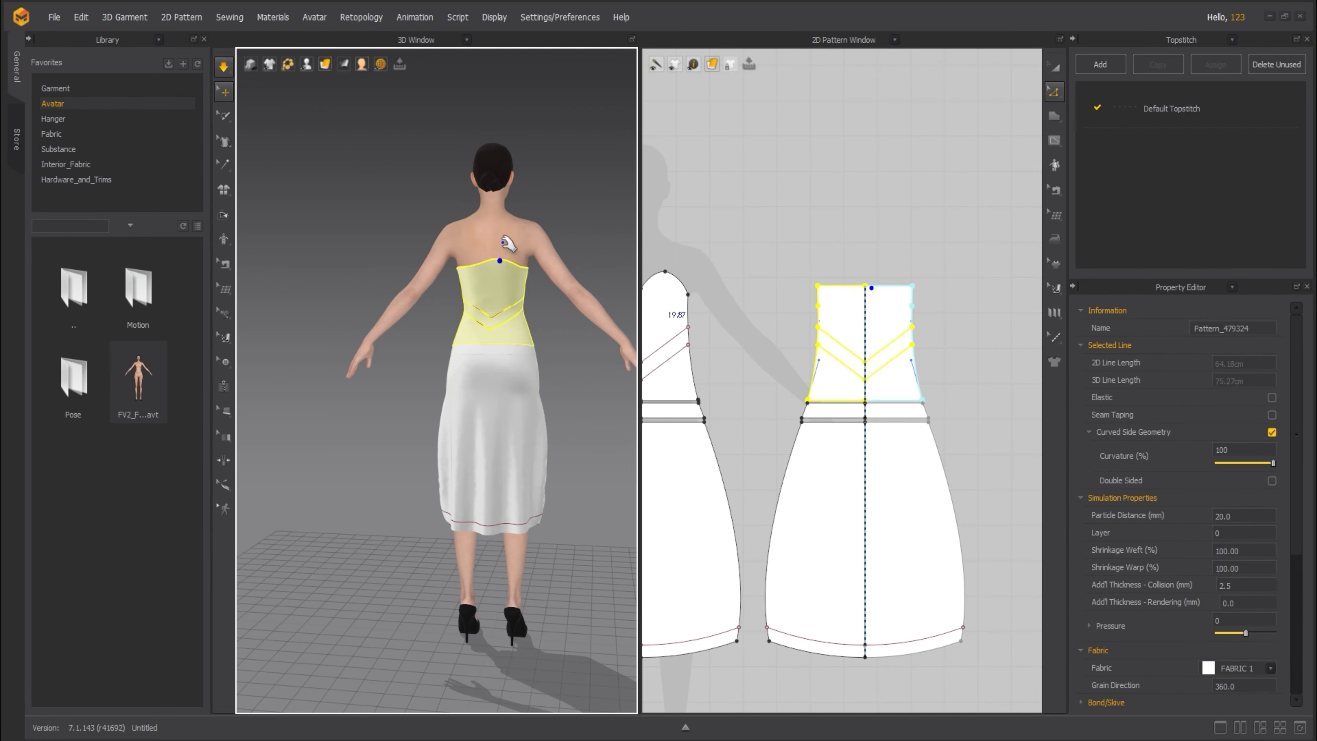
{"action": "left_click", "coordinate": [577, 387]}
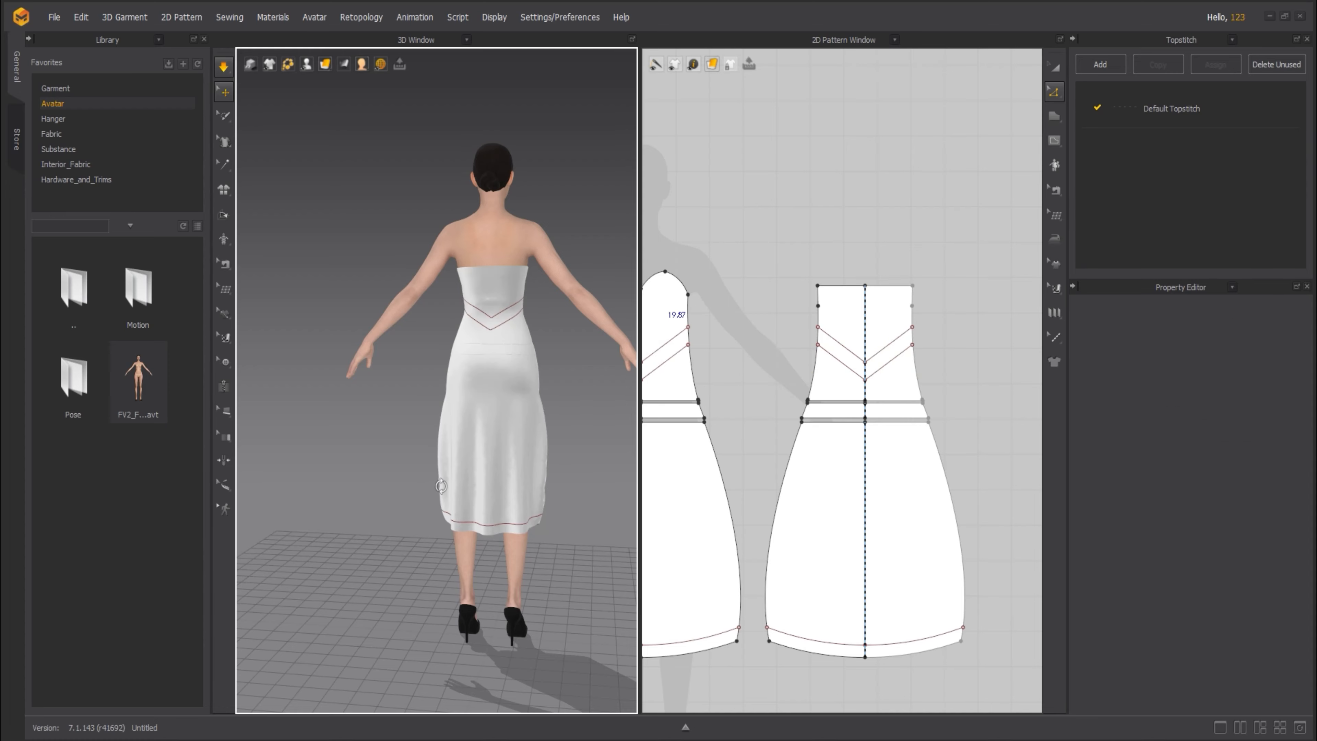
- Tug the front bodice's sweetheart neckline in the simulation to settle both cups on the bust
{"action": "right_click_drag", "start_coordinate": [440, 485], "coordinate": [568, 221]}
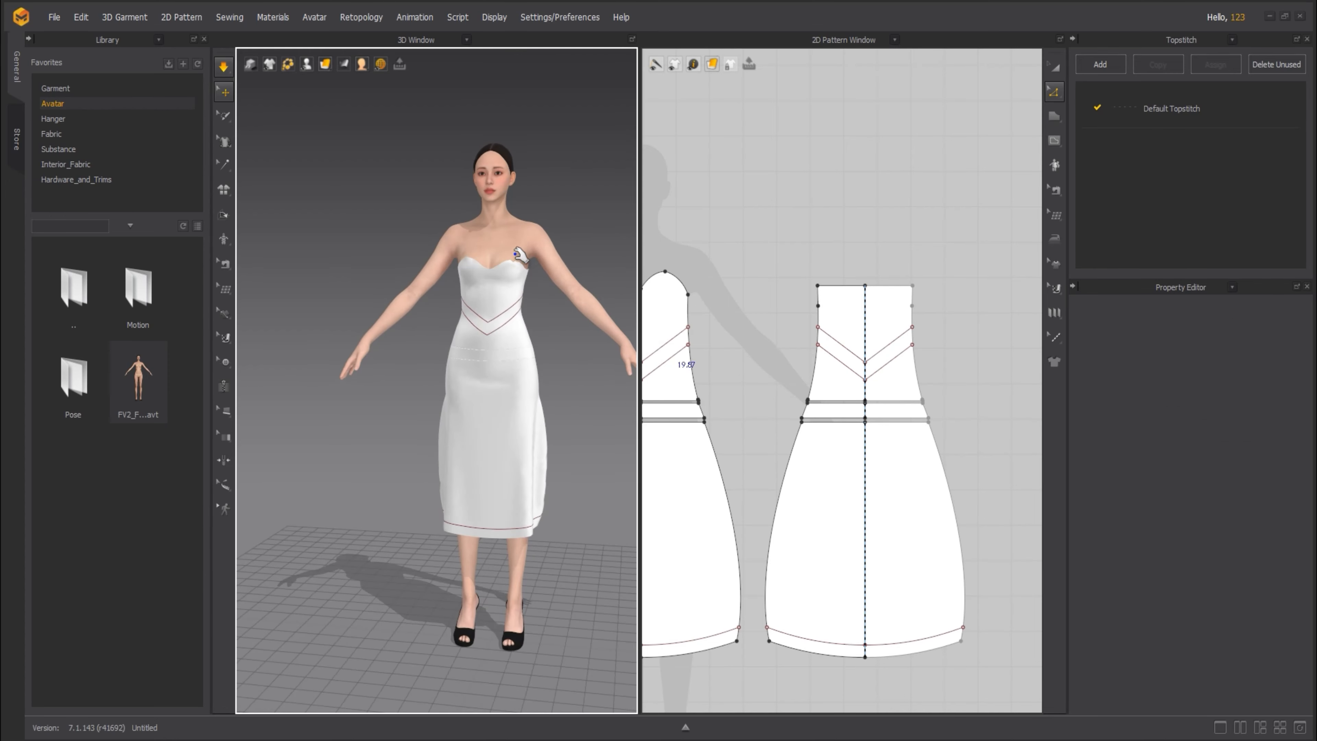
{"action": "mouse_move", "coordinate": [519, 269]}
{"action": "left_mouse_down"}
{"action": "mouse_move", "coordinate": [515, 250]}
{"action": "mouse_move", "coordinate": [496, 259]}
{"action": "left_mouse_up"}
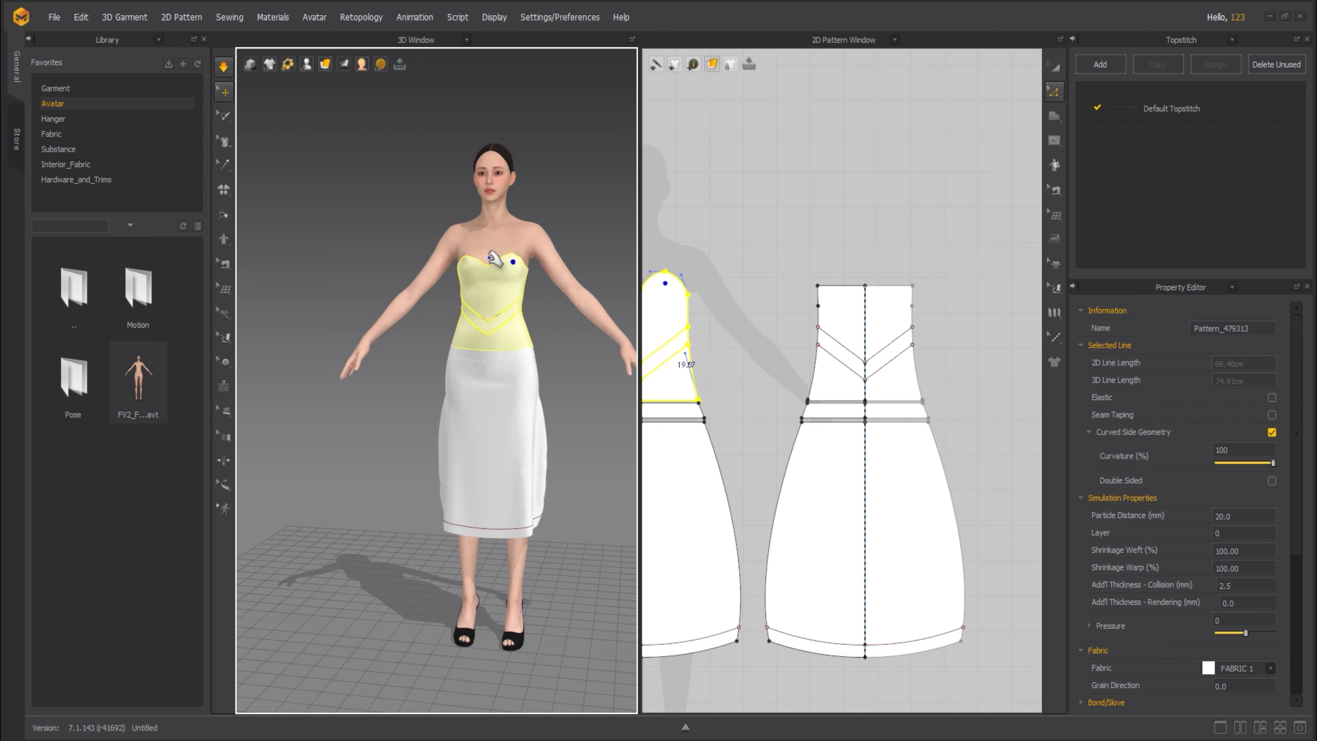
{"action": "middle_click_drag", "start_coordinate": [705, 248], "coordinate": [802, 263]}
{"action": "left_click", "coordinate": [802, 263]}
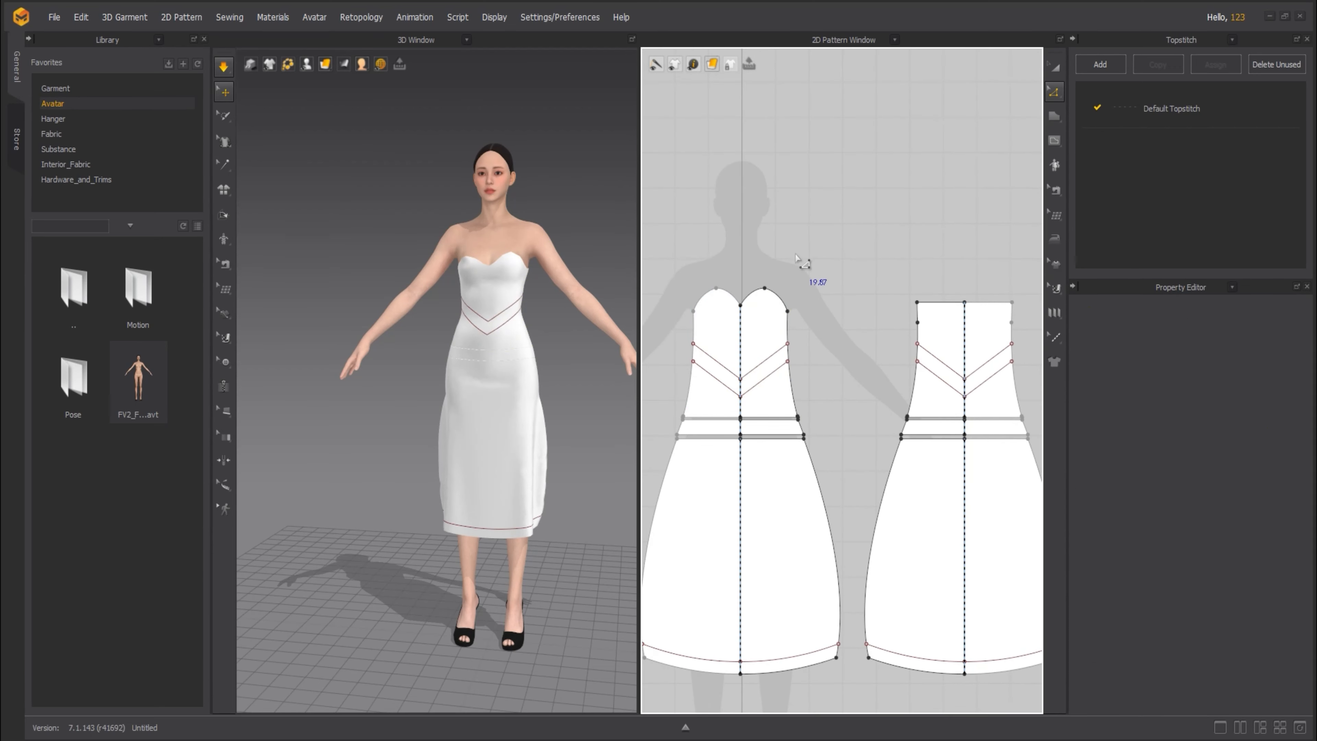
- Add six points along the front bodice's cup curve, three on each side of its peak
{"action": "scroll", "coordinate": [759, 305], "scroll_direction": "down", "scroll_amount": 5}
{"action": "scroll", "coordinate": [759, 304], "scroll_direction": "up", "scroll_amount": 8}
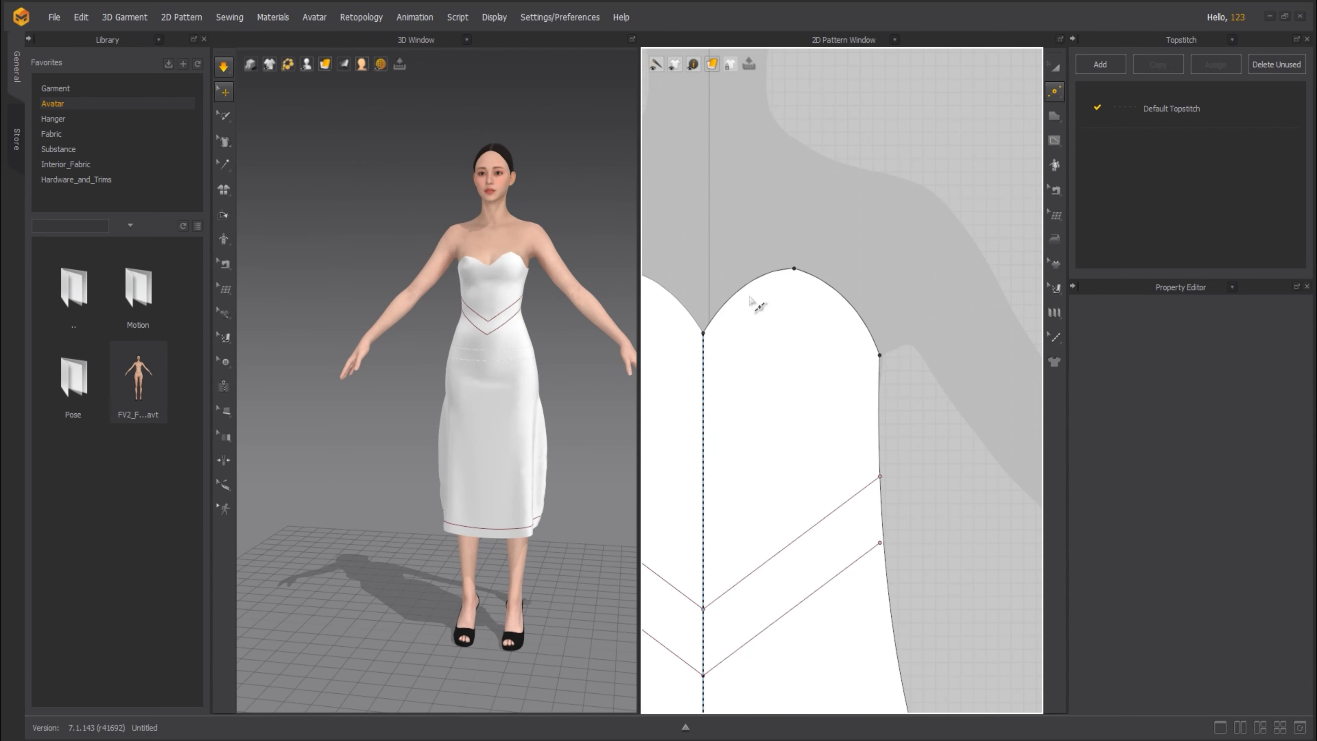
{"action": "left_click", "coordinate": [770, 273]}
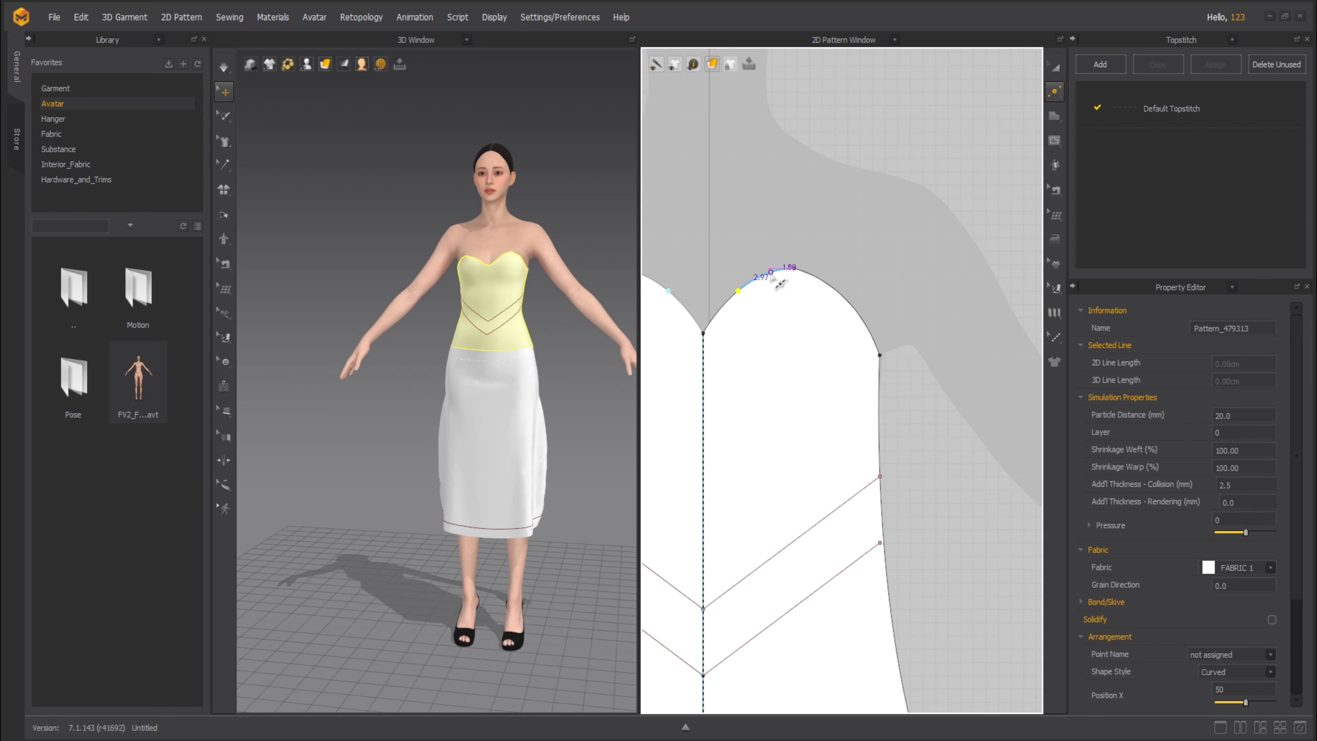
{"action": "left_click", "coordinate": [827, 284]}
{"action": "left_click", "coordinate": [855, 310]}
{"action": "left_click", "coordinate": [718, 310]}
- Round off the peak of the front bodice's cup curve with the Smooth Curve tool
{"action": "left_click", "coordinate": [1054, 95]}
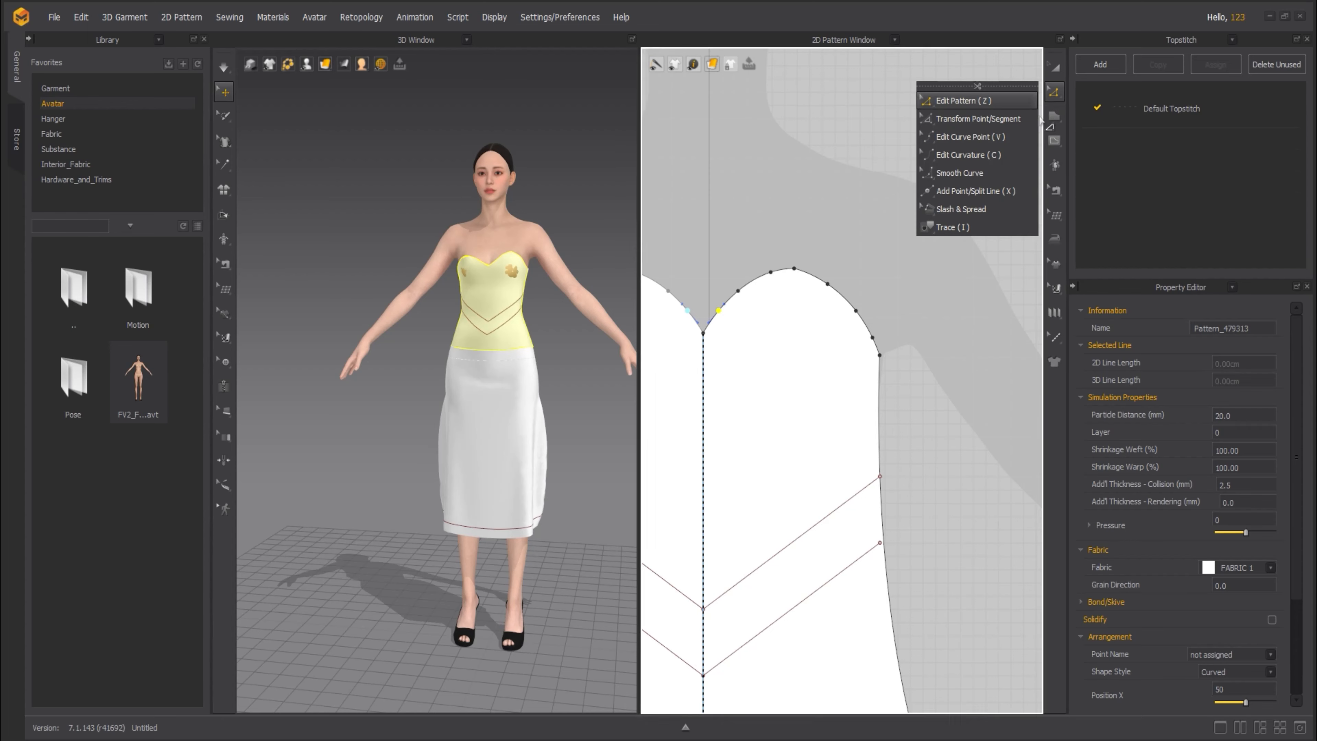
{"action": "left_click", "coordinate": [958, 174]}
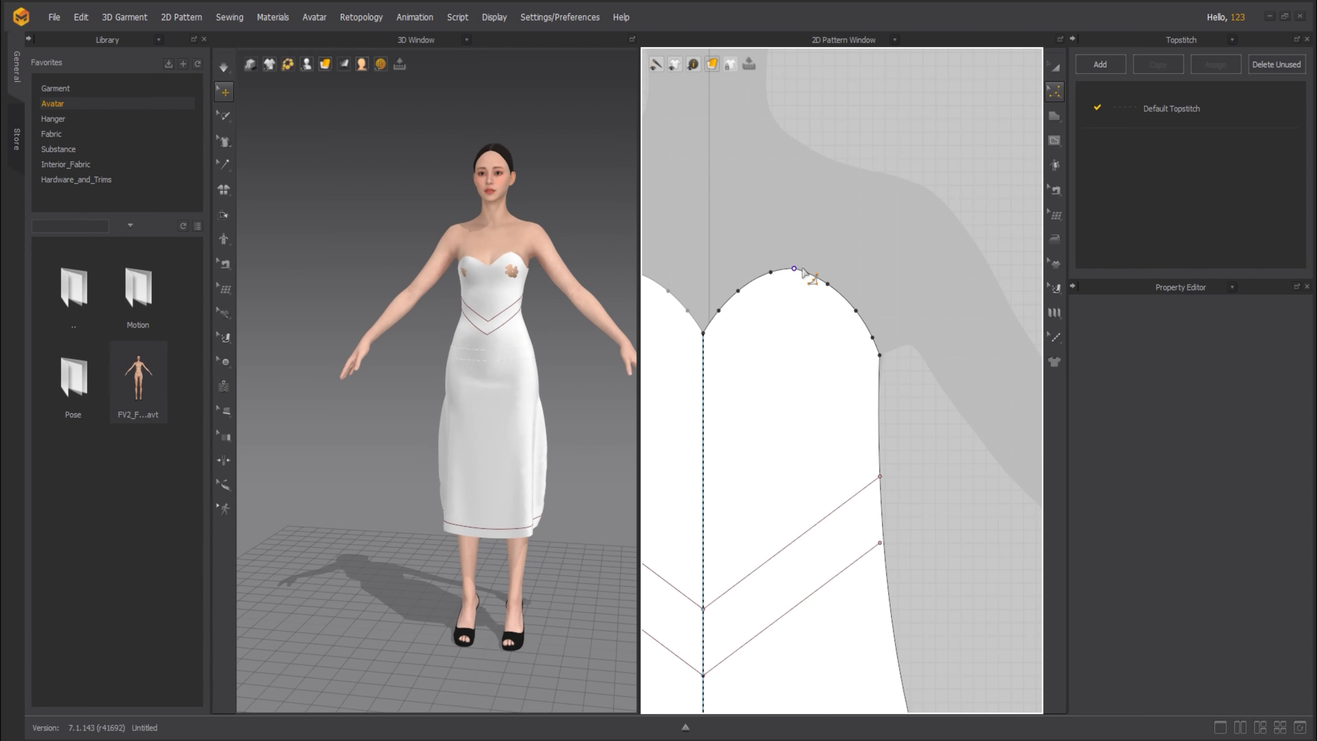
{"action": "left_click_drag", "start_coordinate": [804, 272], "coordinate": [838, 286]}
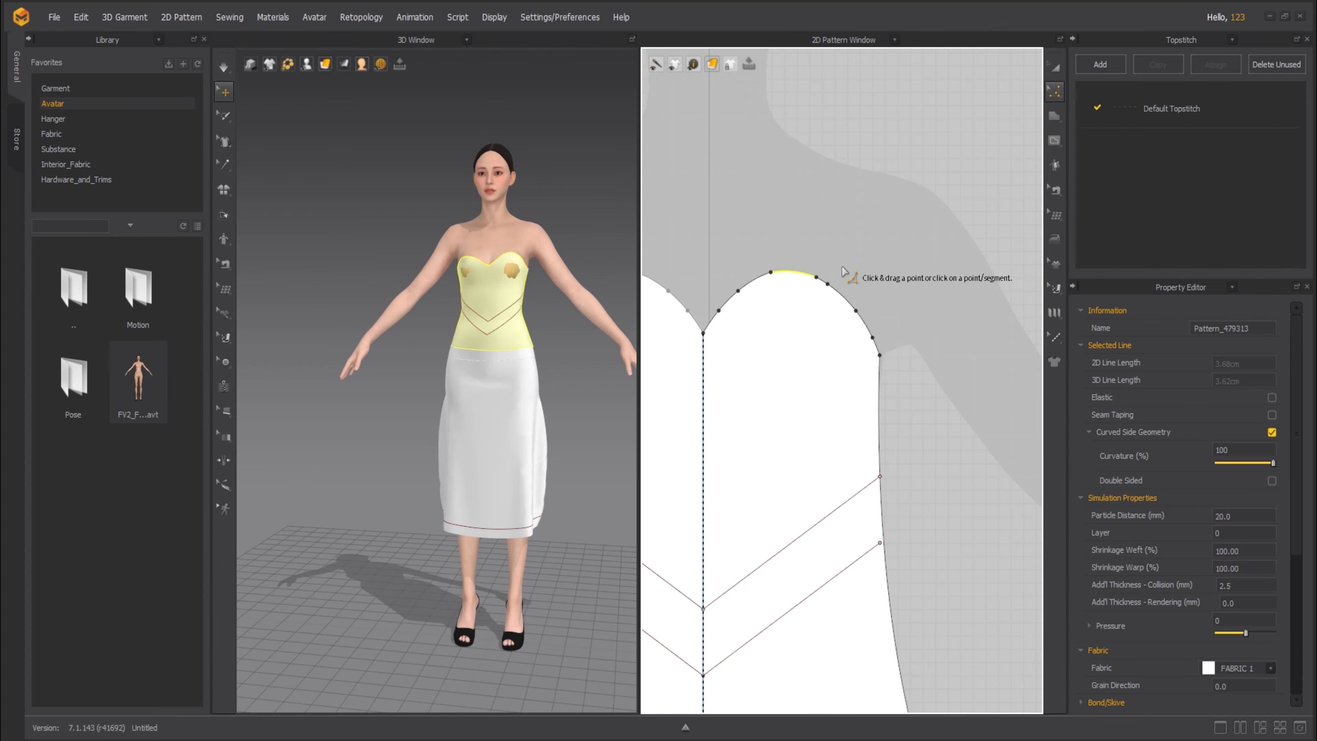
{"action": "middle_click_drag", "start_coordinate": [841, 270], "coordinate": [906, 264]}
- Simulate the smoothed front bodice and pull the garment at the neckline and skirt hem to settle it
{"action": "left_click", "coordinate": [1052, 69]}
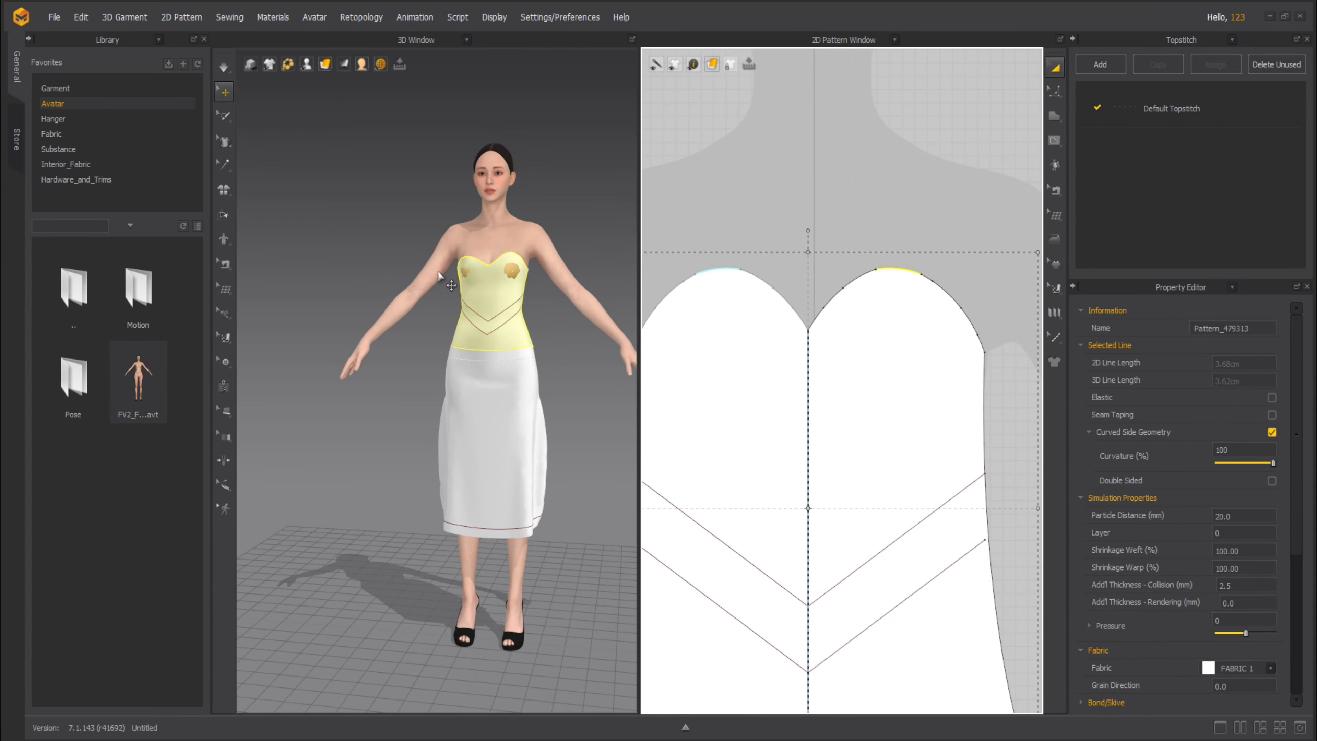
{"action": "left_click", "coordinate": [468, 258]}
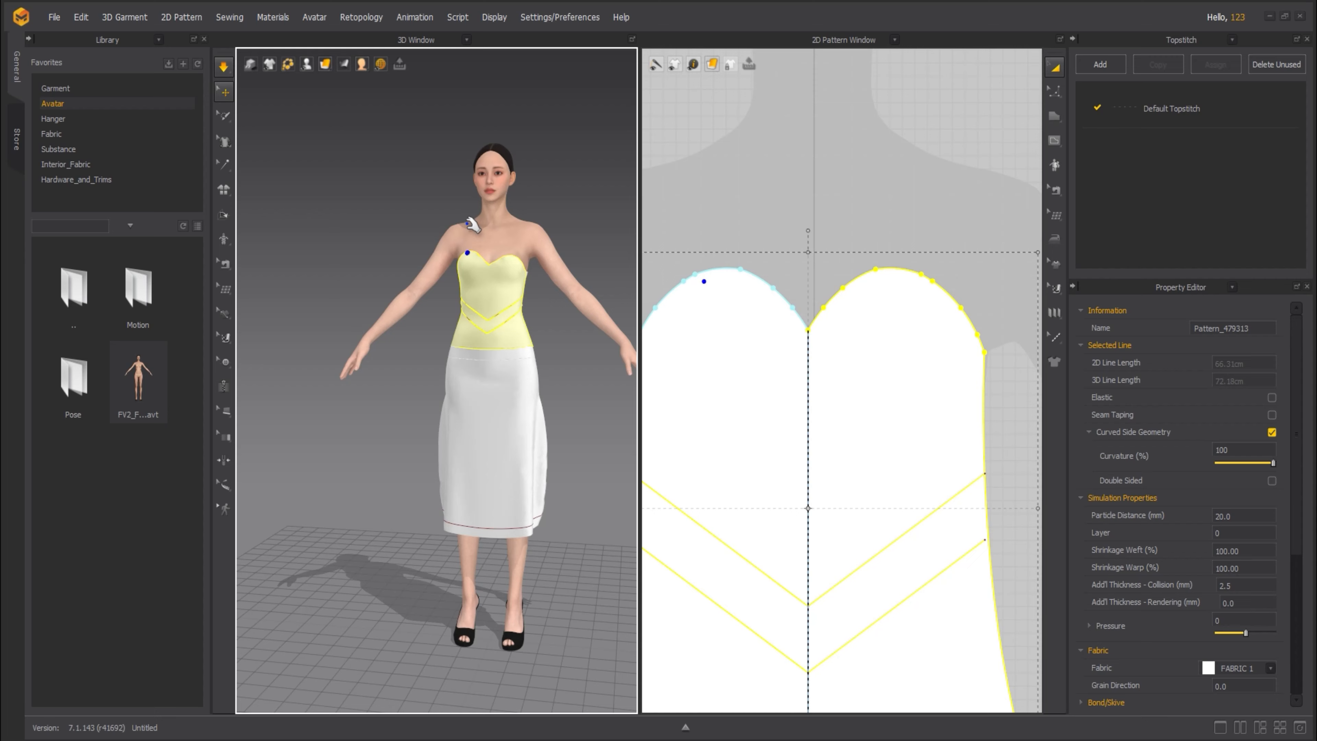
{"action": "left_click", "coordinate": [553, 357]}
{"action": "middle_click_drag", "start_coordinate": [553, 358], "coordinate": [502, 235]}
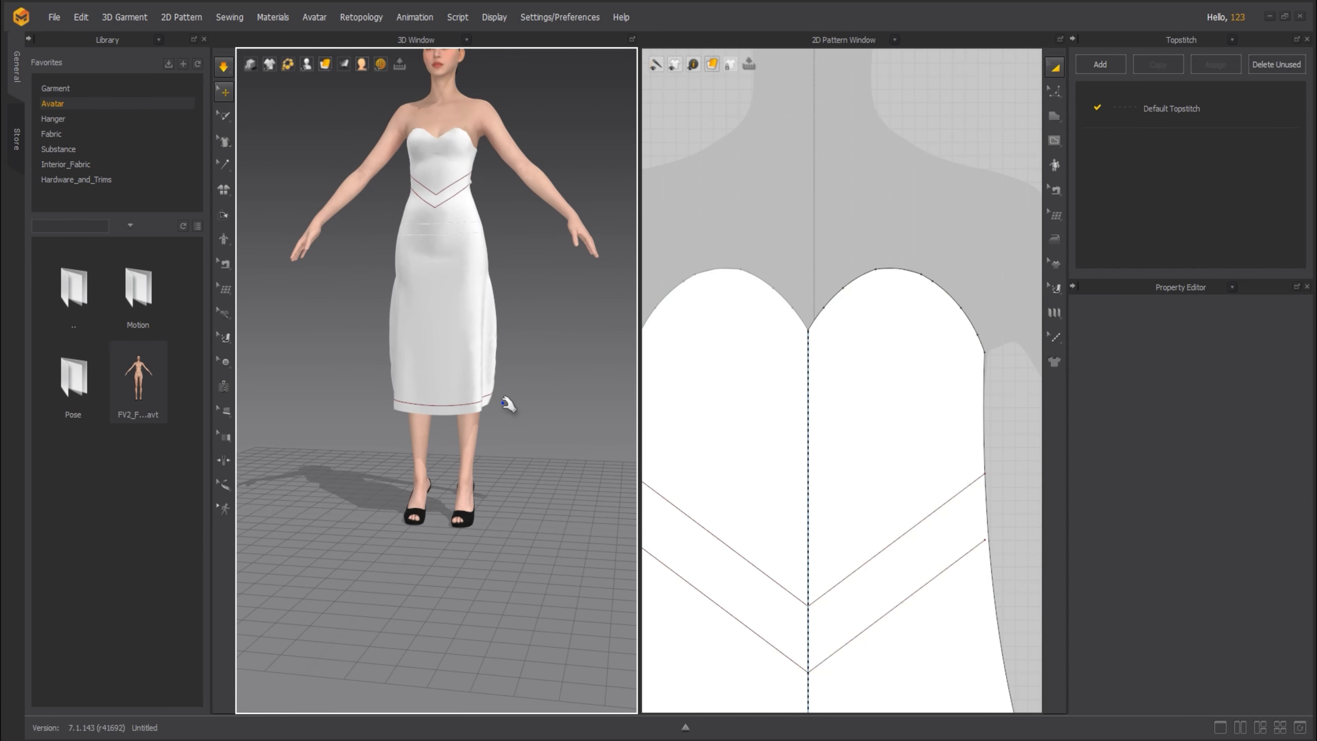
{"action": "left_click", "coordinate": [488, 393]}
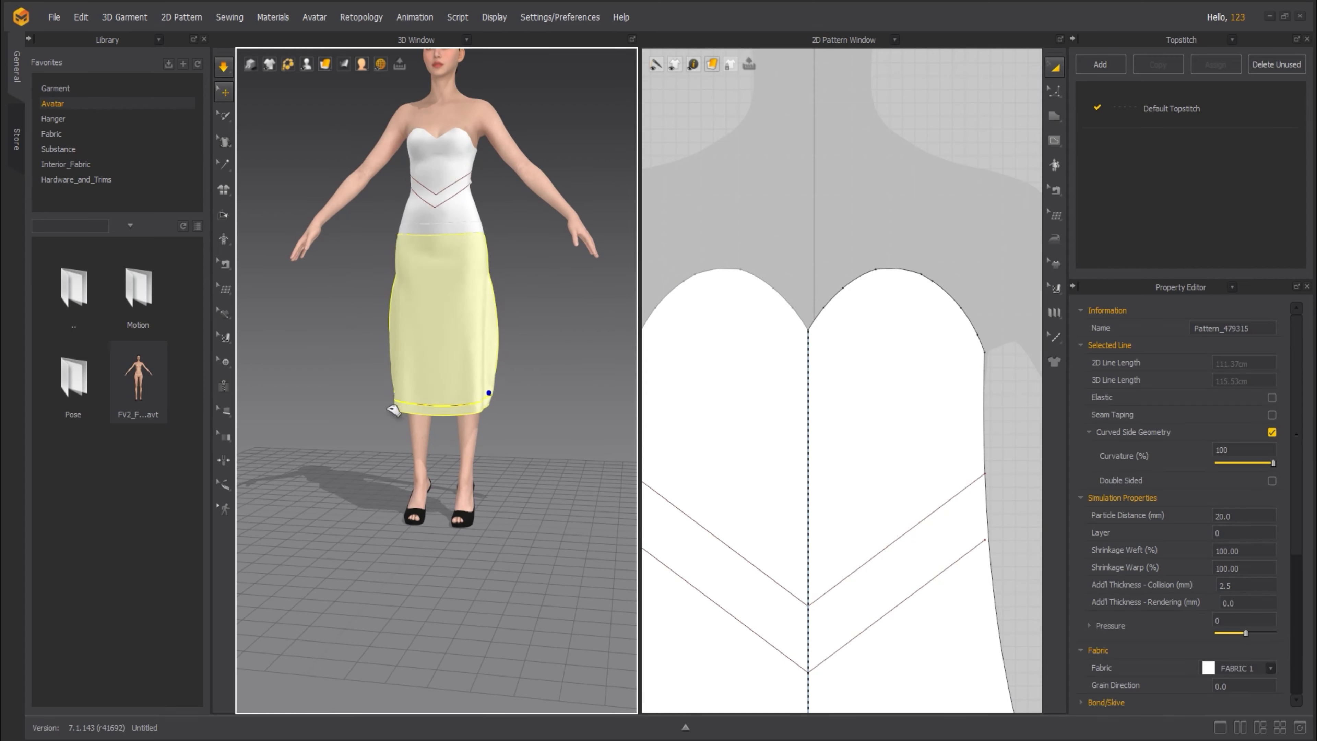
- Try to narrow the front skirt by moving its hem corners inward and flattening its side curves
{"action": "scroll", "coordinate": [830, 401], "scroll_direction": "up", "scroll_amount": 3}
{"action": "scroll", "coordinate": [831, 399], "scroll_direction": "down", "scroll_amount": 5}
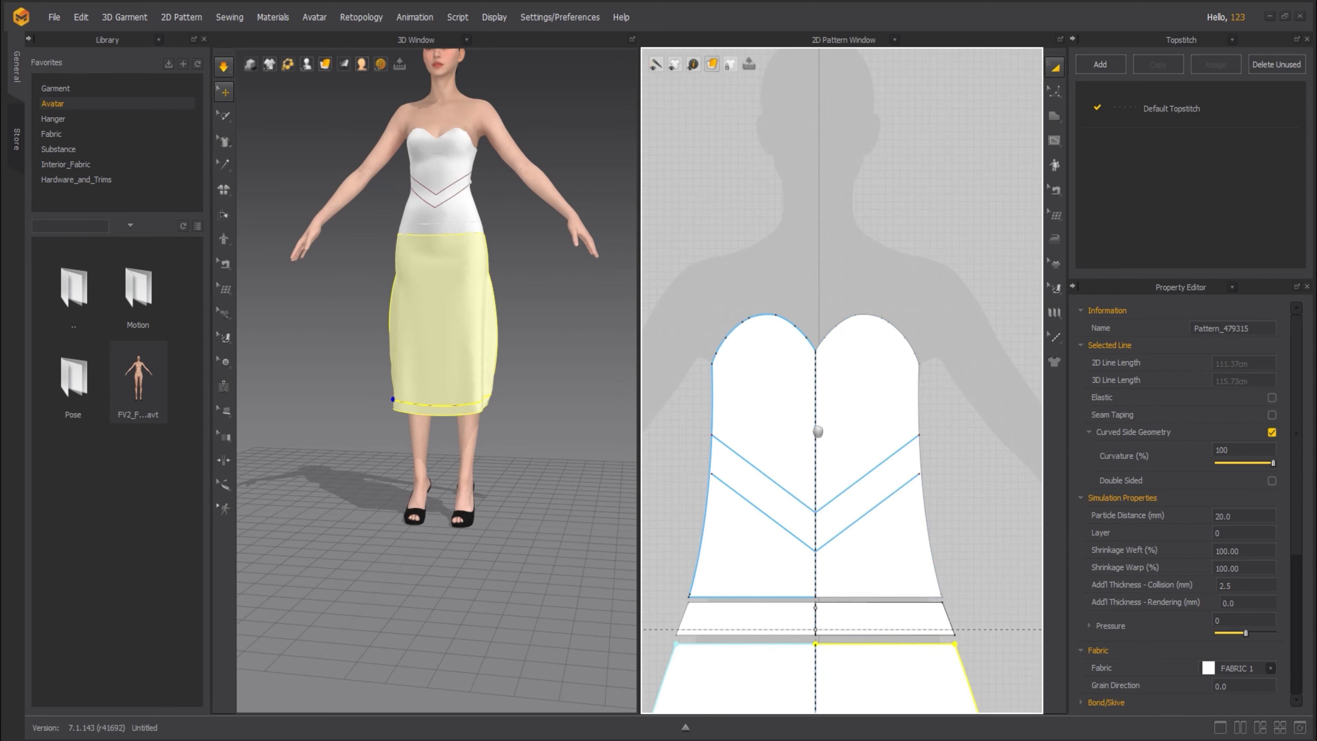
{"action": "scroll", "coordinate": [815, 363], "scroll_direction": "up", "scroll_amount": 4}
{"action": "scroll", "coordinate": [815, 356], "scroll_direction": "down", "scroll_amount": 8}
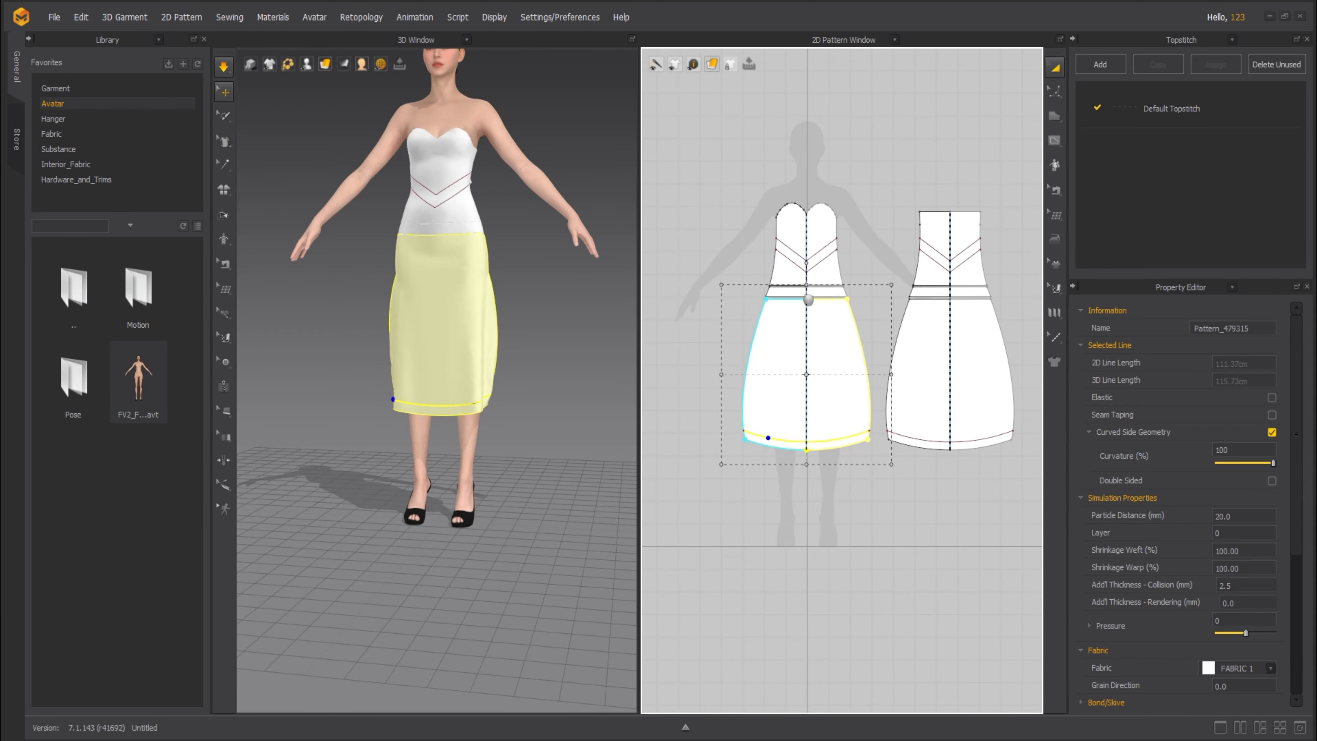
{"action": "key", "text": "z"}
{"action": "left_click_drag", "start_coordinate": [708, 410], "coordinate": [766, 460]}
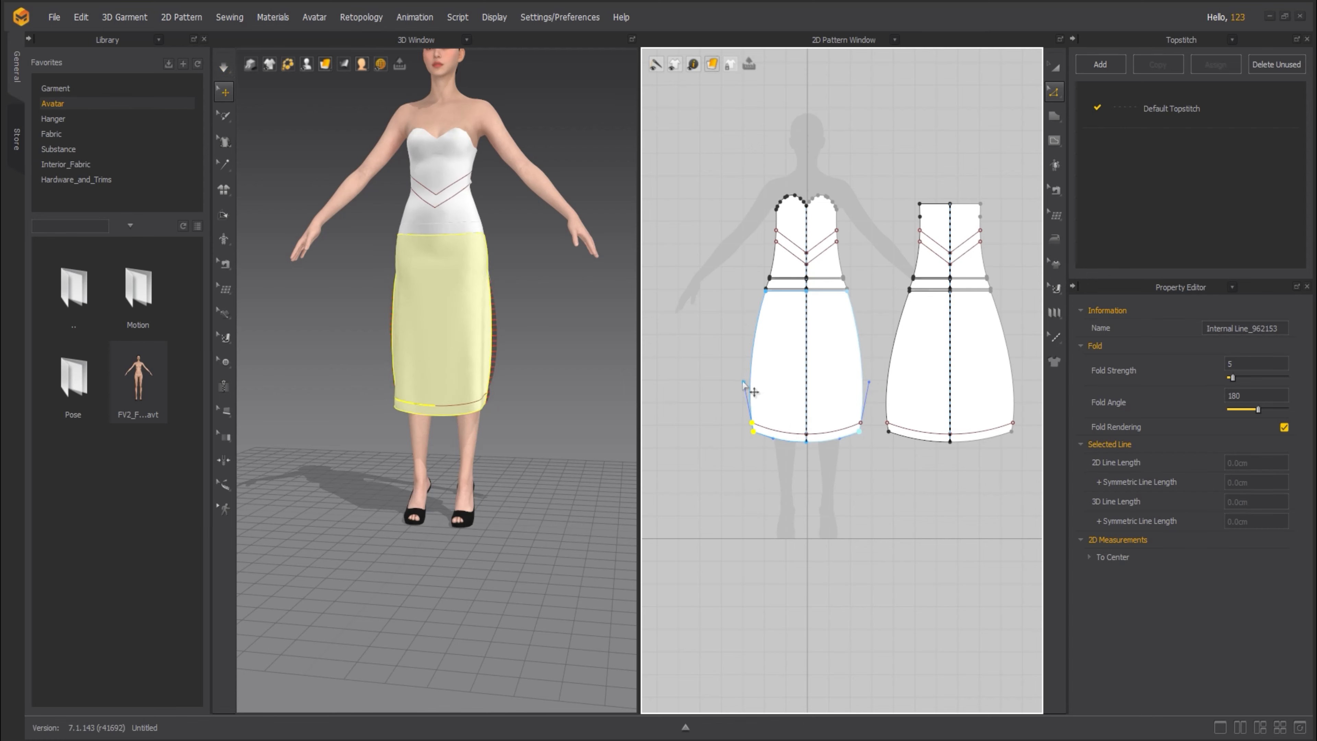
{"action": "left_click_drag", "start_coordinate": [753, 392], "coordinate": [766, 384]}
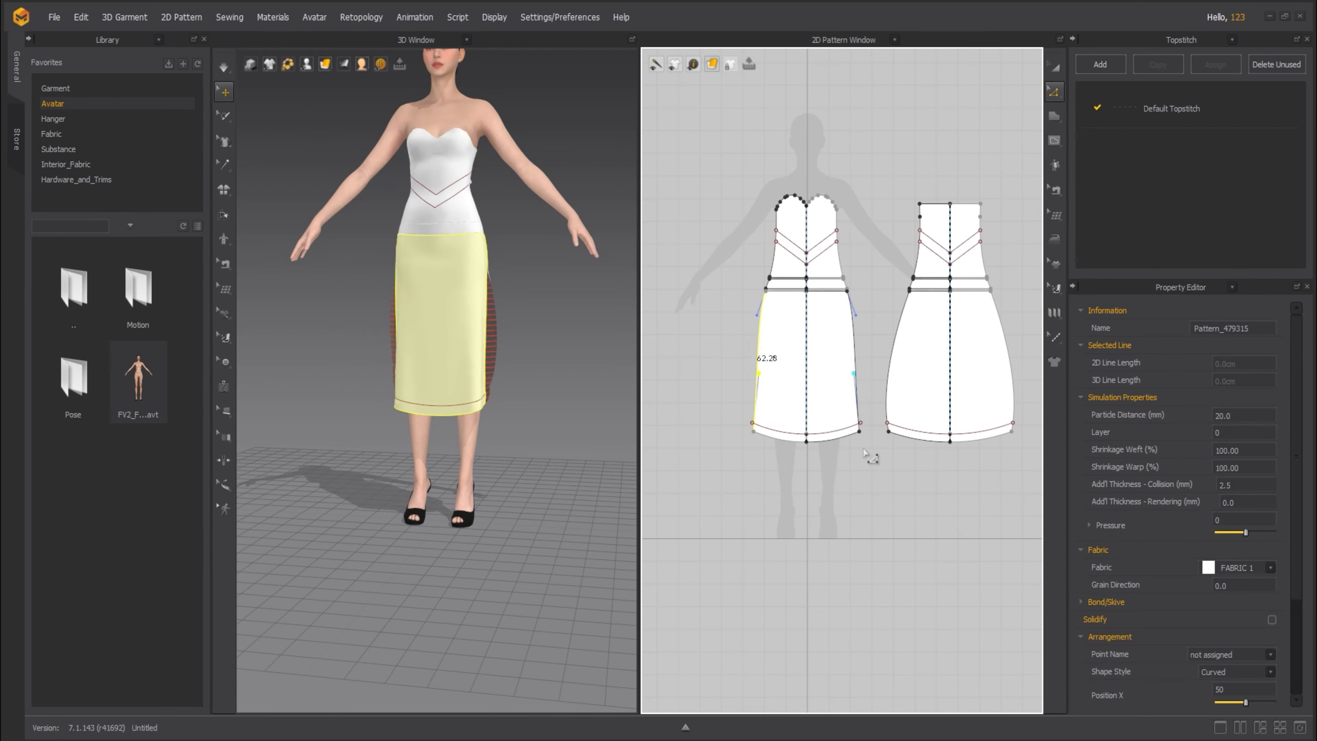
- Undo the narrowing of the front skirt, including the moved hem corners and the side curve edit
{"action": "key", "text": "ctrl+z"}
{"action": "key", "text": "ctrl+z"}
{"action": "middle_click_drag", "start_coordinate": [883, 453], "coordinate": [807, 448]}
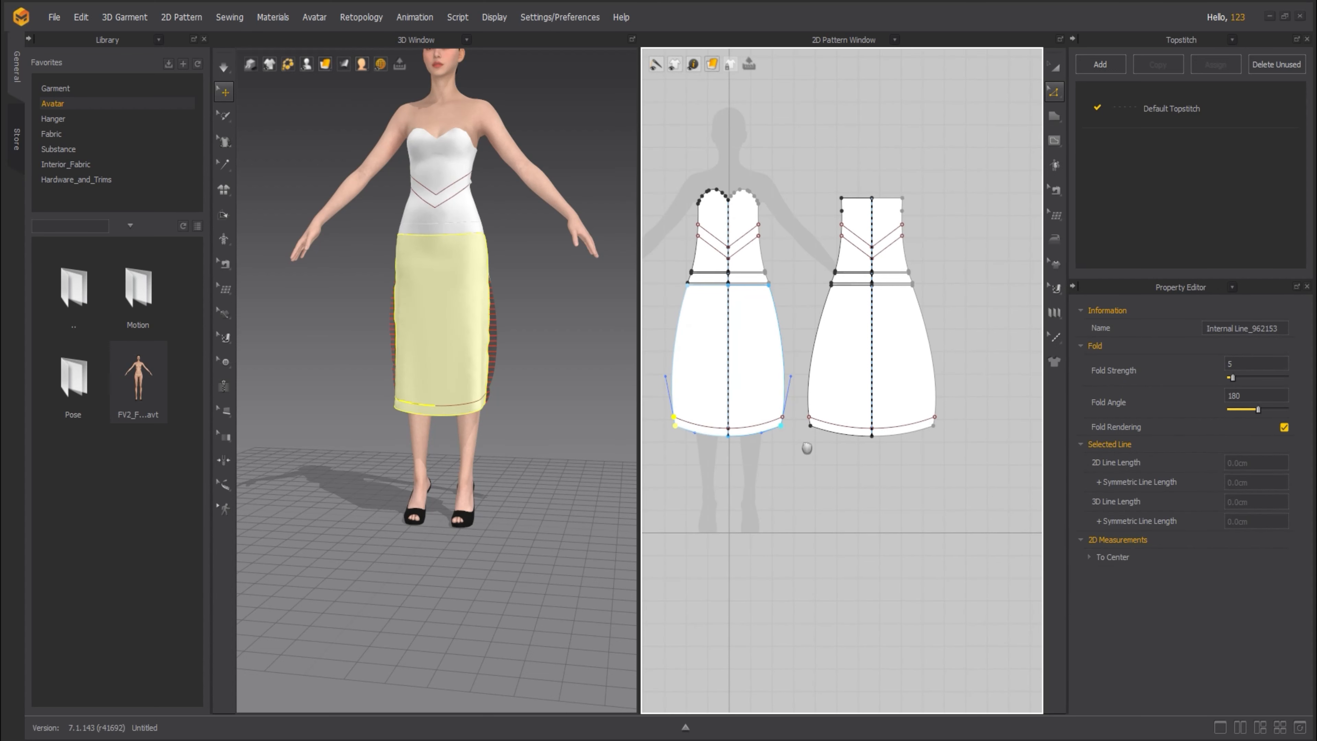
{"action": "key", "text": "ctrl+z"}
{"action": "key", "text": "ctrl+z"}
{"action": "key", "text": "ctrl+z"}
{"action": "key", "text": "ctrl+z"}
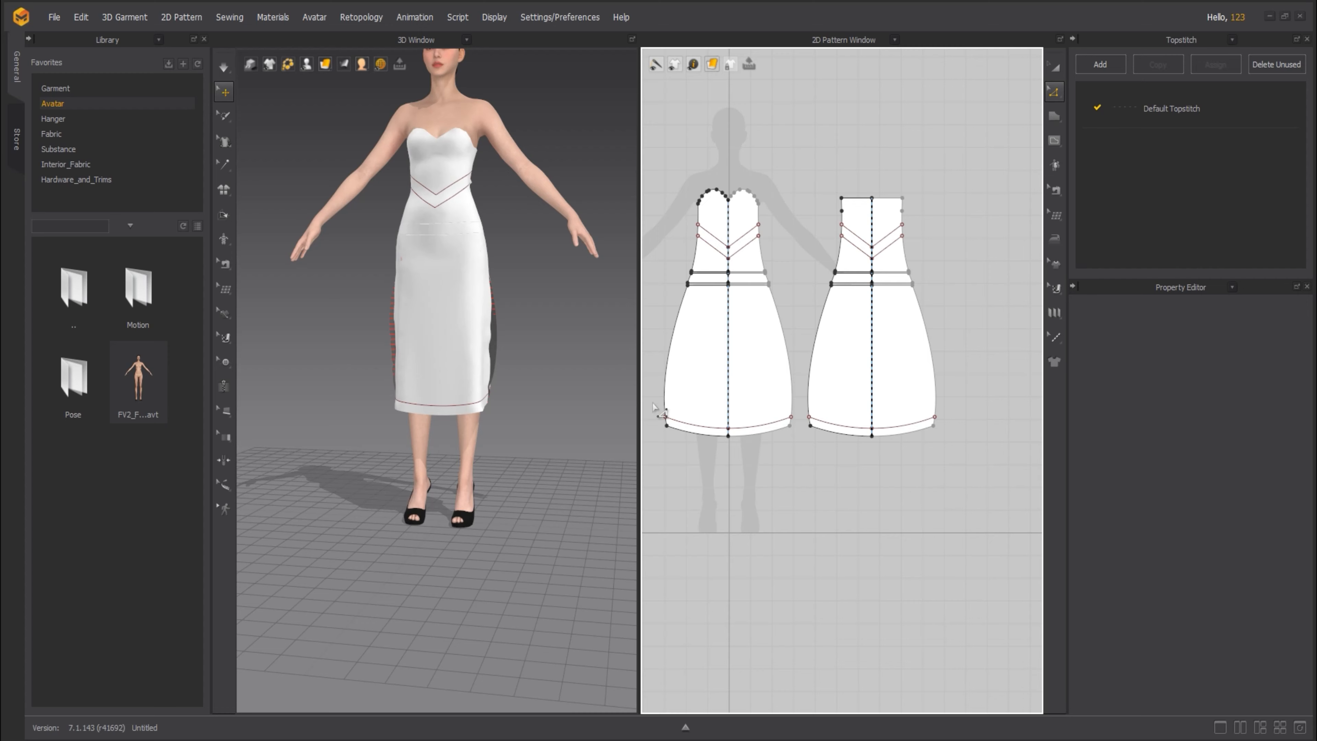
{"action": "left_click_drag", "start_coordinate": [920, 447], "coordinate": [920, 447], "text": "shift"}
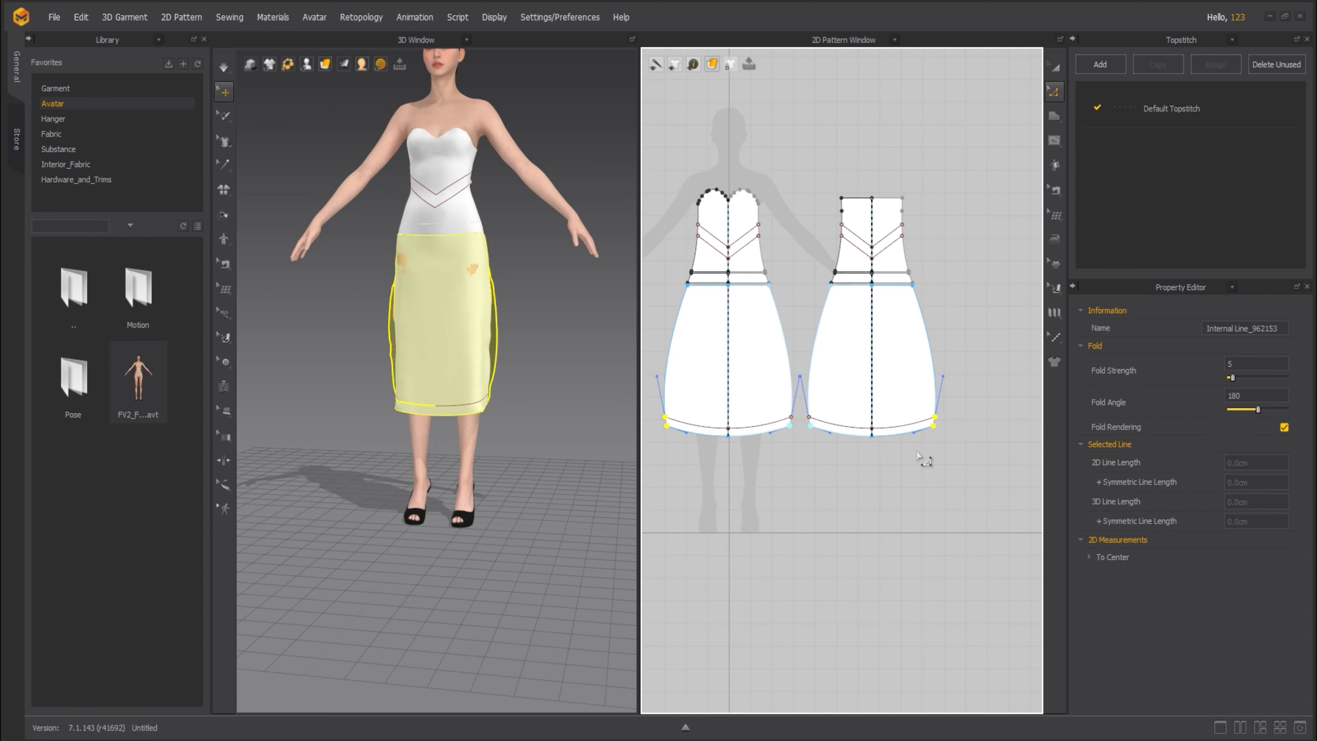
{"action": "left_click", "coordinate": [812, 479]}
{"action": "left_click_drag", "start_coordinate": [827, 397], "coordinate": [826, 399]}
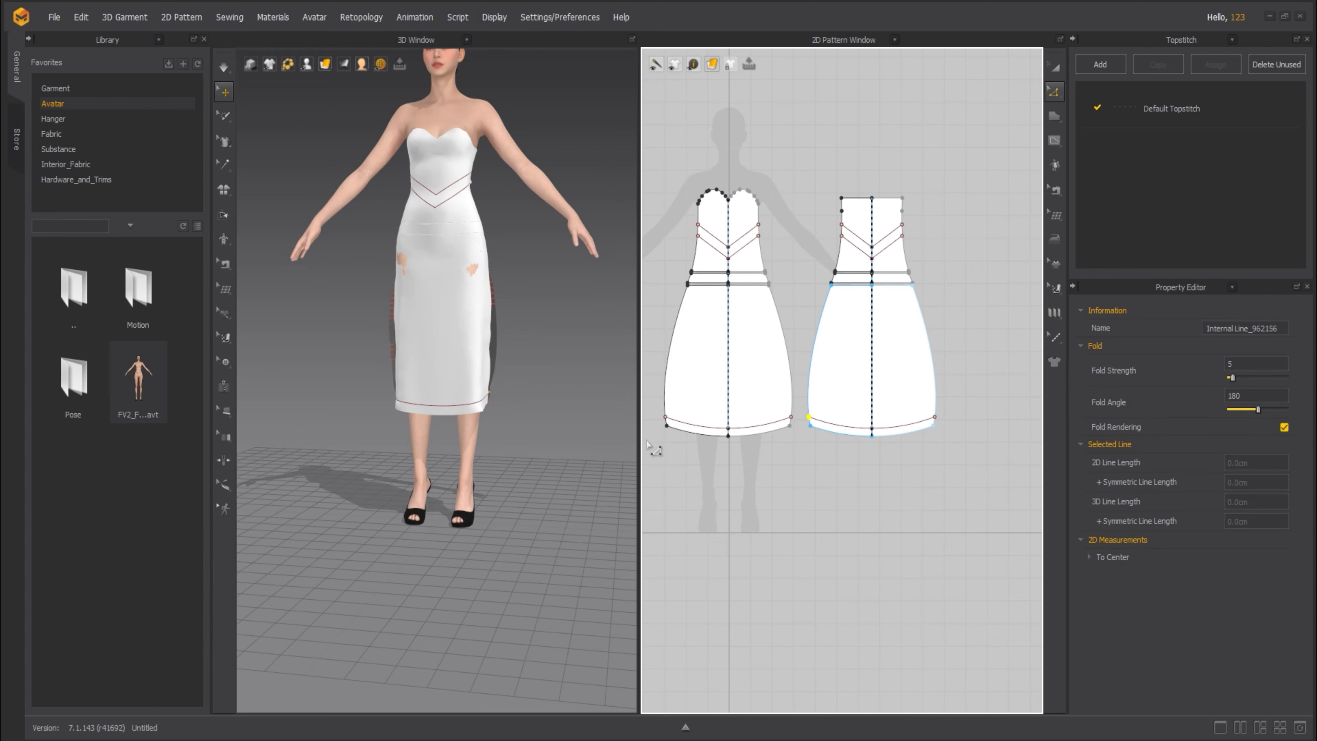
{"action": "left_click_drag", "start_coordinate": [673, 399], "coordinate": [675, 397]}
{"action": "key", "text": "Right"}
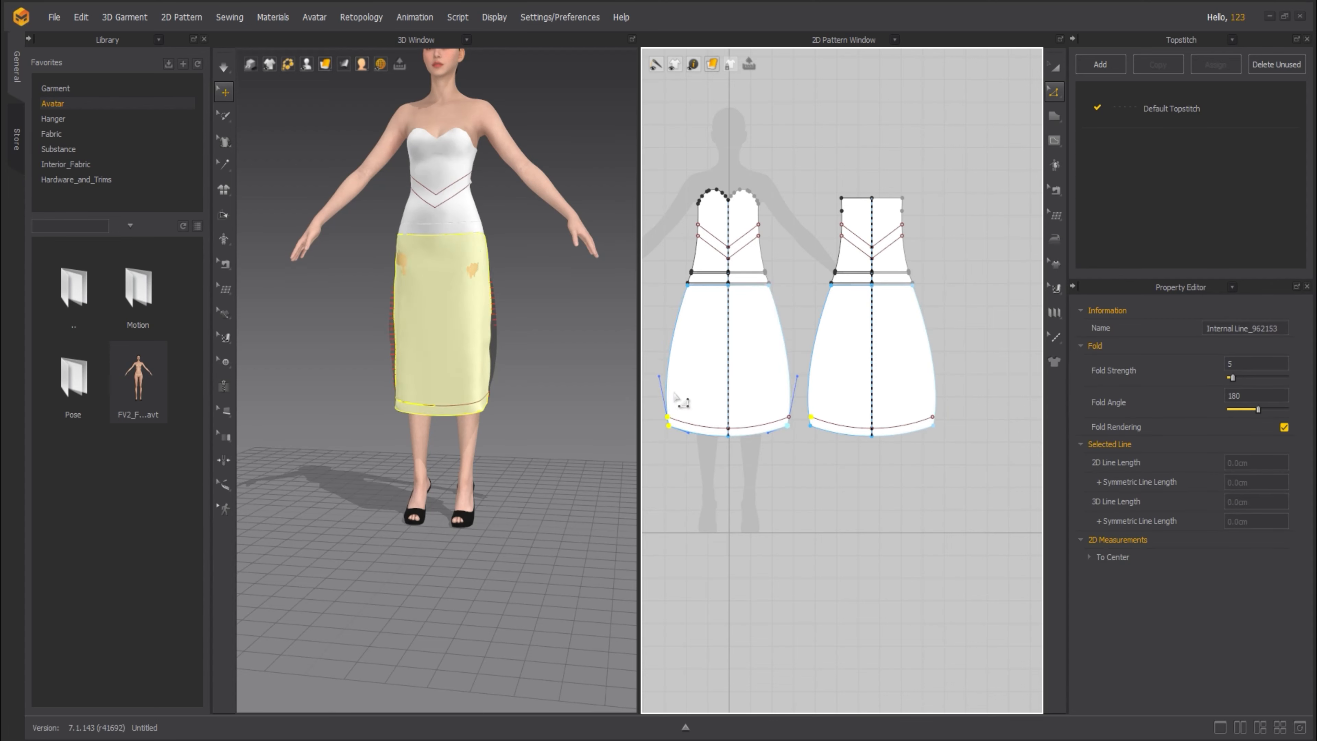
{"action": "key", "text": "Right"}
{"action": "key", "text": "ctrl+z"}
{"action": "key", "text": "ctrl+z"}
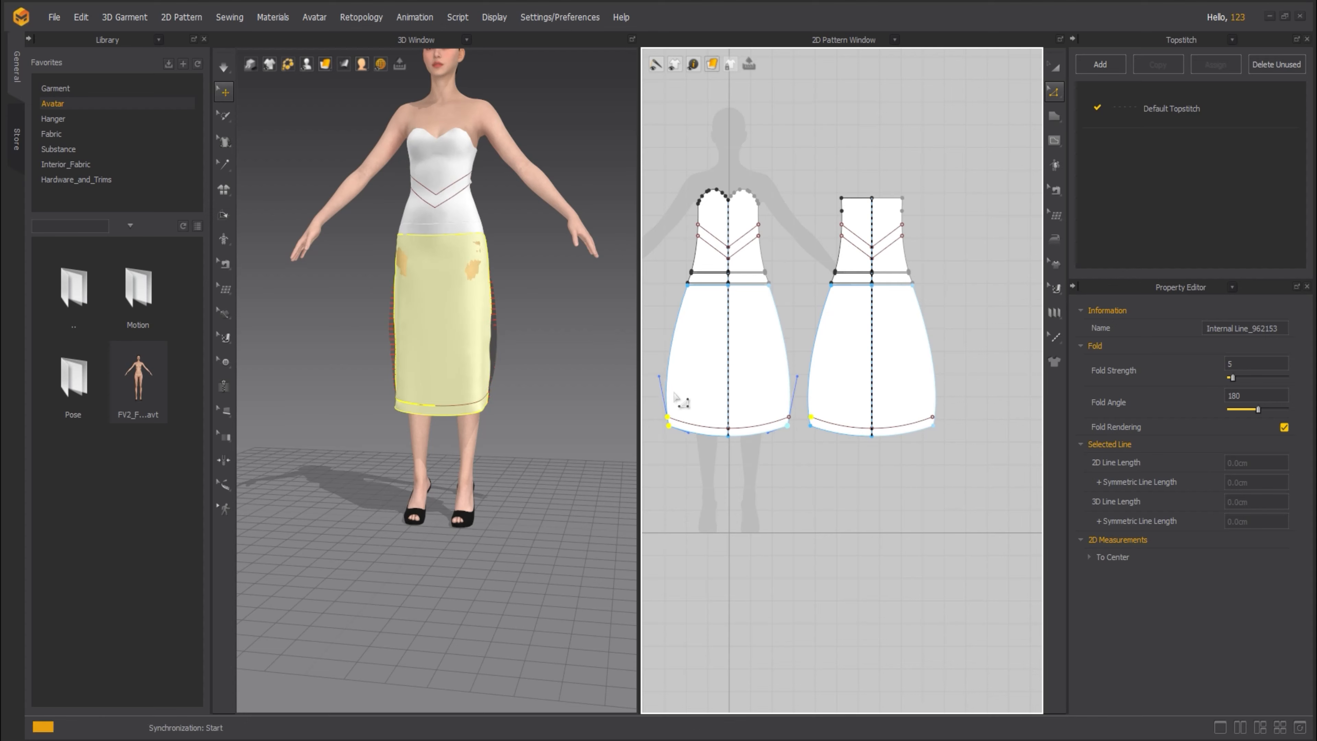
- Narrow the hems of the front and back skirts by moving their side hem corners inward
{"action": "left_click", "coordinate": [808, 466]}
{"action": "left_click_drag", "start_coordinate": [803, 444], "coordinate": [820, 400]}
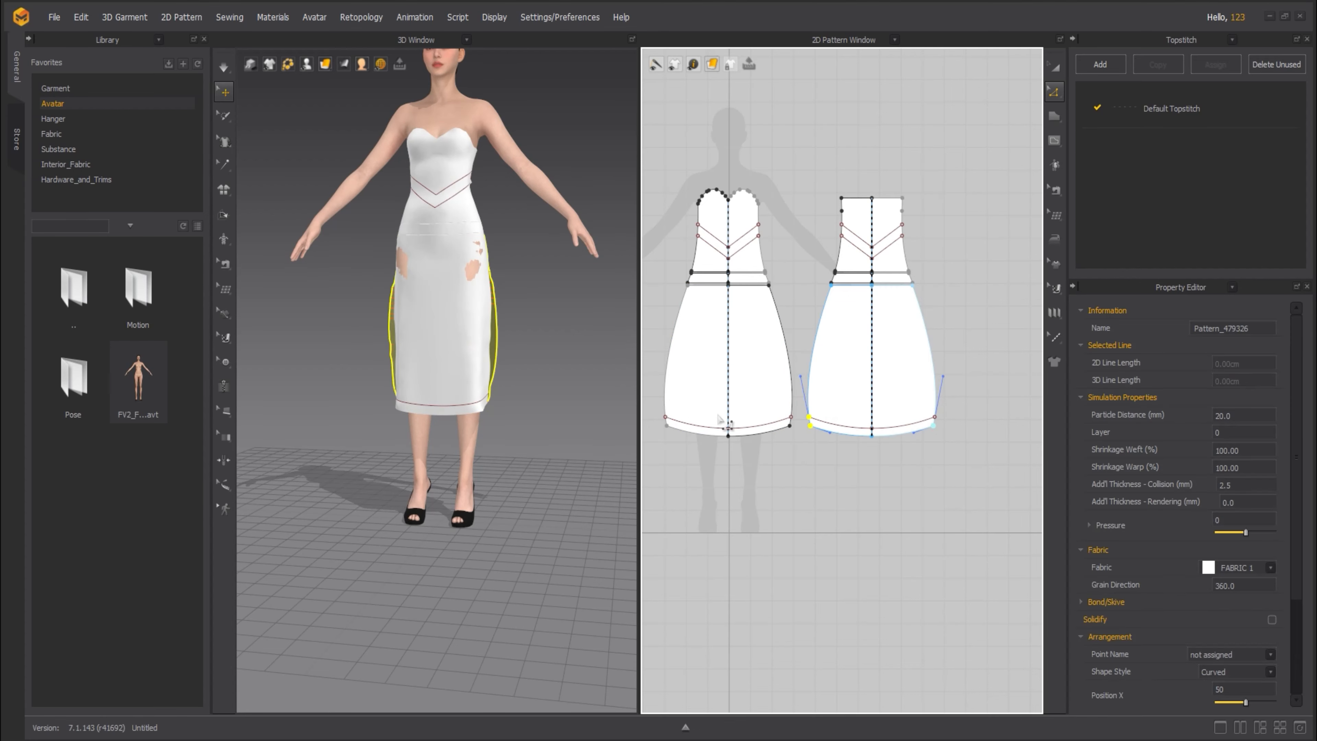
{"action": "left_click_drag", "start_coordinate": [659, 412], "coordinate": [676, 441], "text": "shift"}
{"action": "key", "text": "Right"}
{"action": "key", "text": "Right"}
{"action": "key", "text": "Right"}
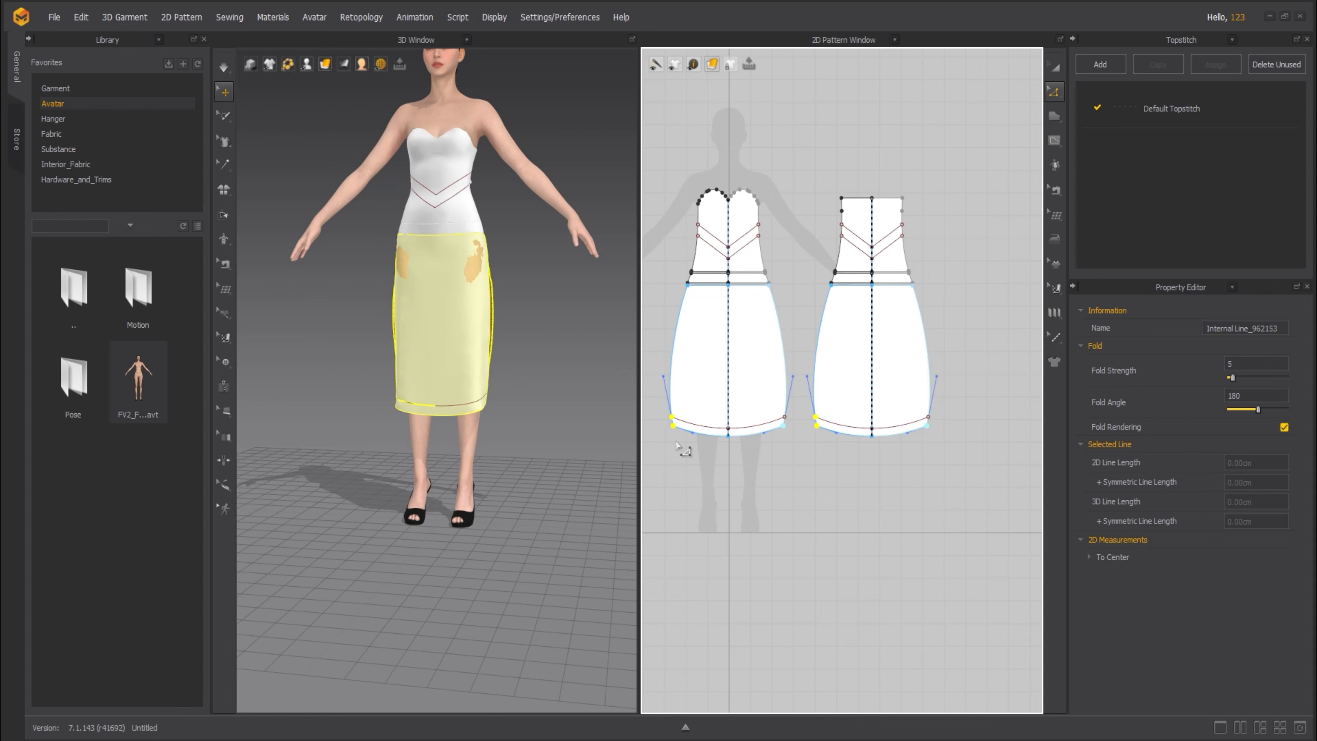
- Flatten the side curves of the back and front skirts inward so both run more smoothly down to the hem
{"action": "left_click", "coordinate": [820, 374]}
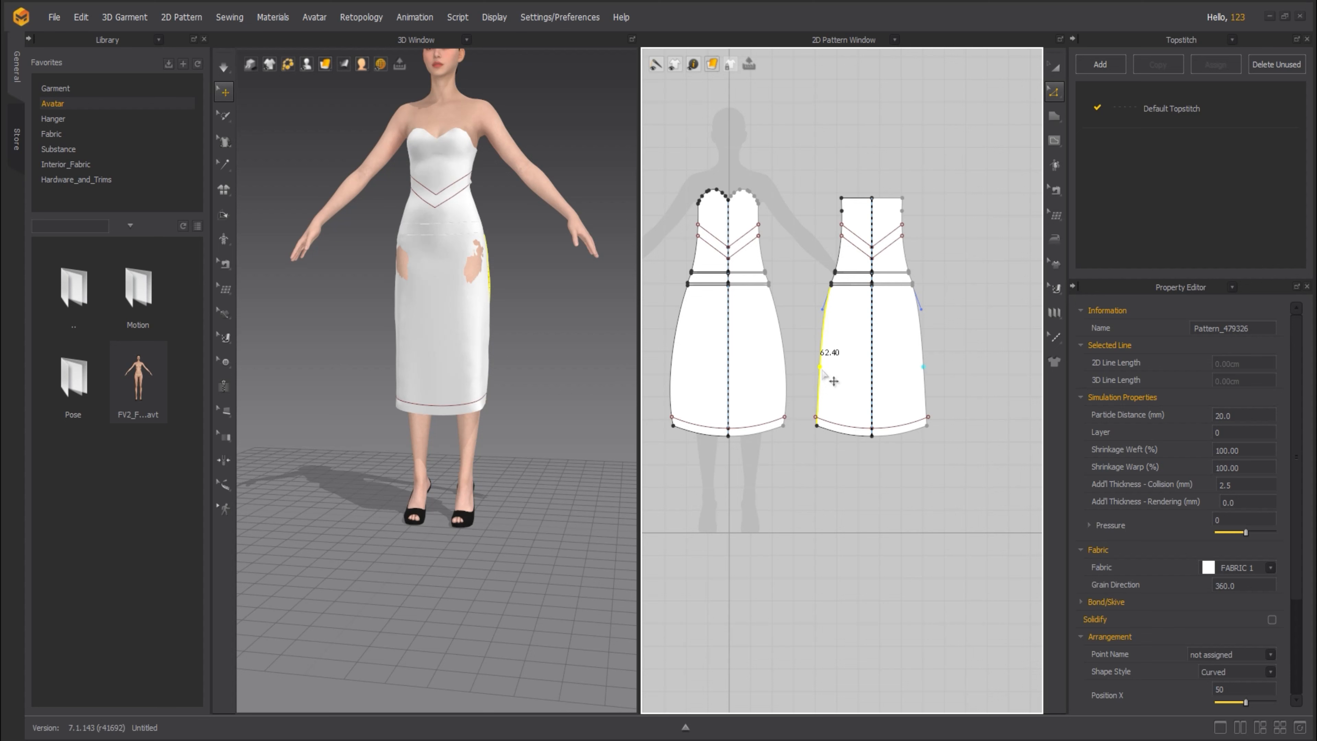
{"action": "left_click", "coordinate": [682, 457]}
{"action": "left_click", "coordinate": [669, 385]}
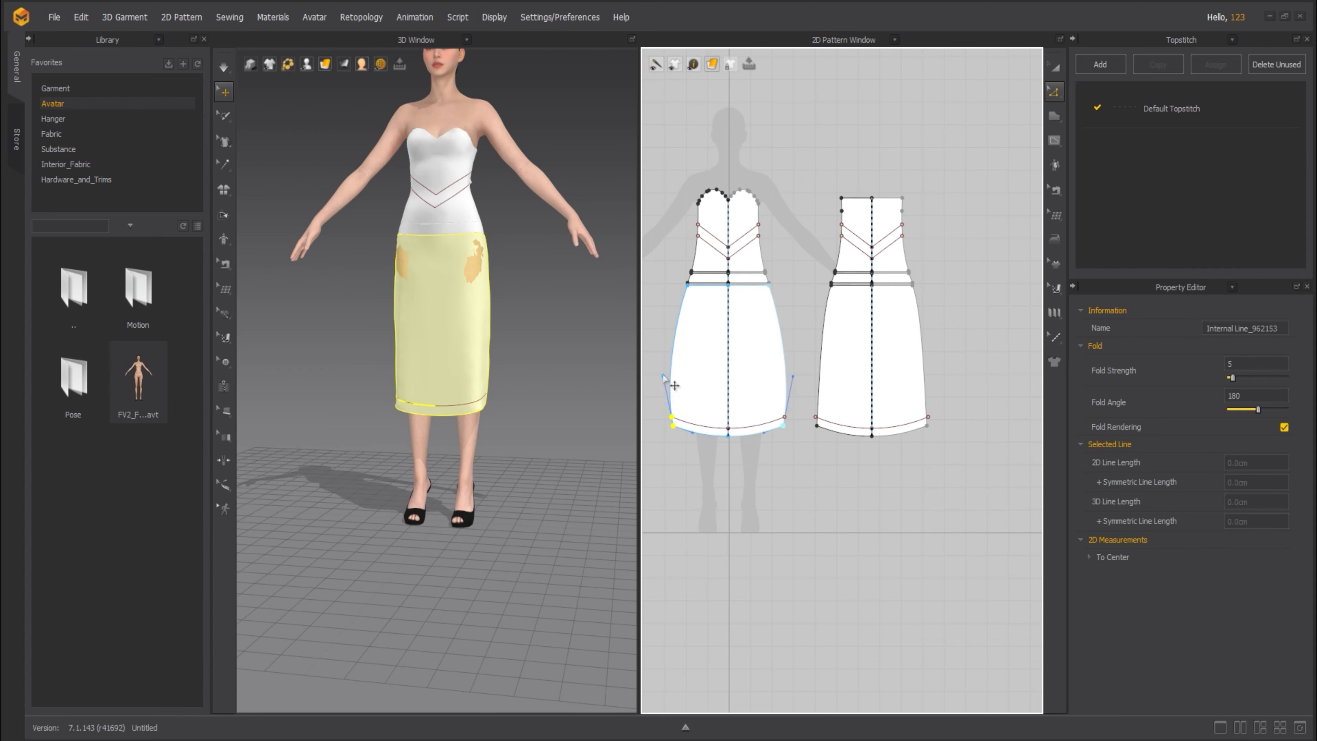
{"action": "left_click", "coordinate": [674, 385]}
{"action": "left_click_drag", "start_coordinate": [680, 369], "coordinate": [680, 369]}
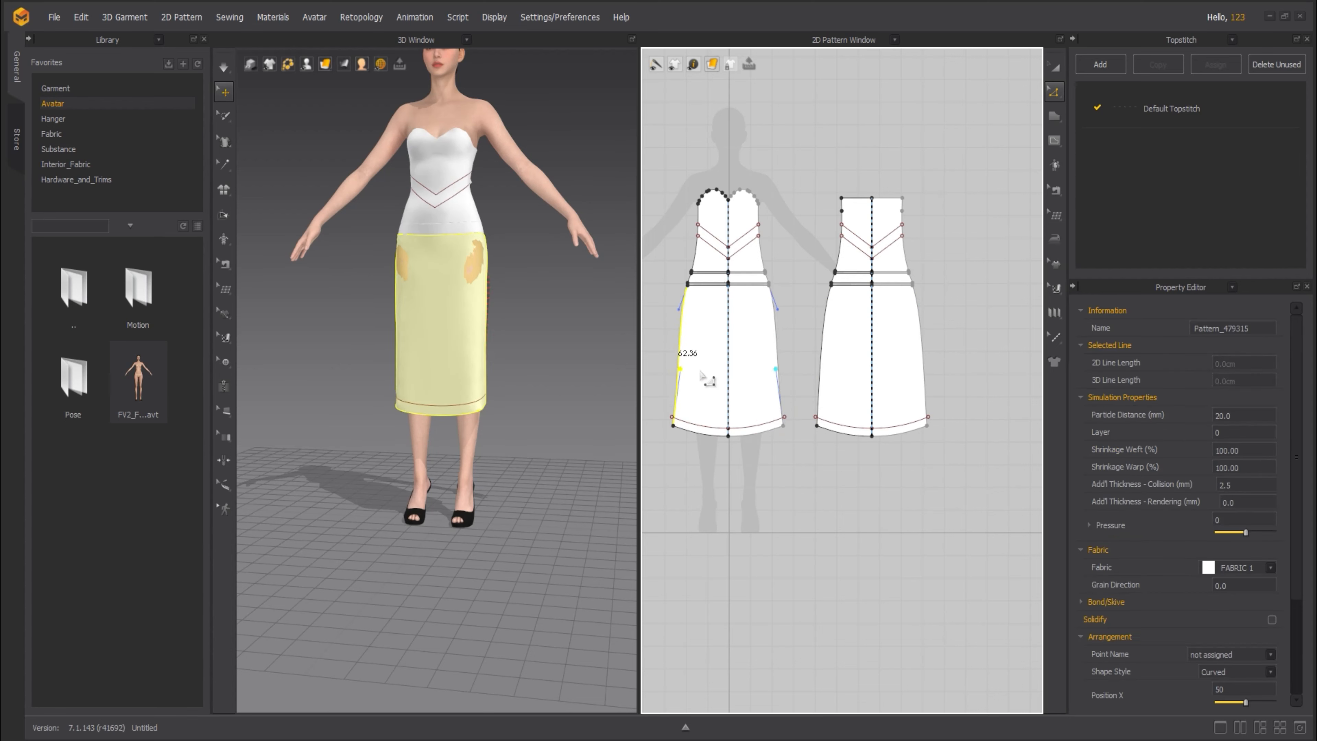
- Simulate the narrowed skirts and pull on the back bodice's top edge to settle the fabric
{"action": "key", "text": "space"}
{"action": "left_click", "coordinate": [505, 404]}
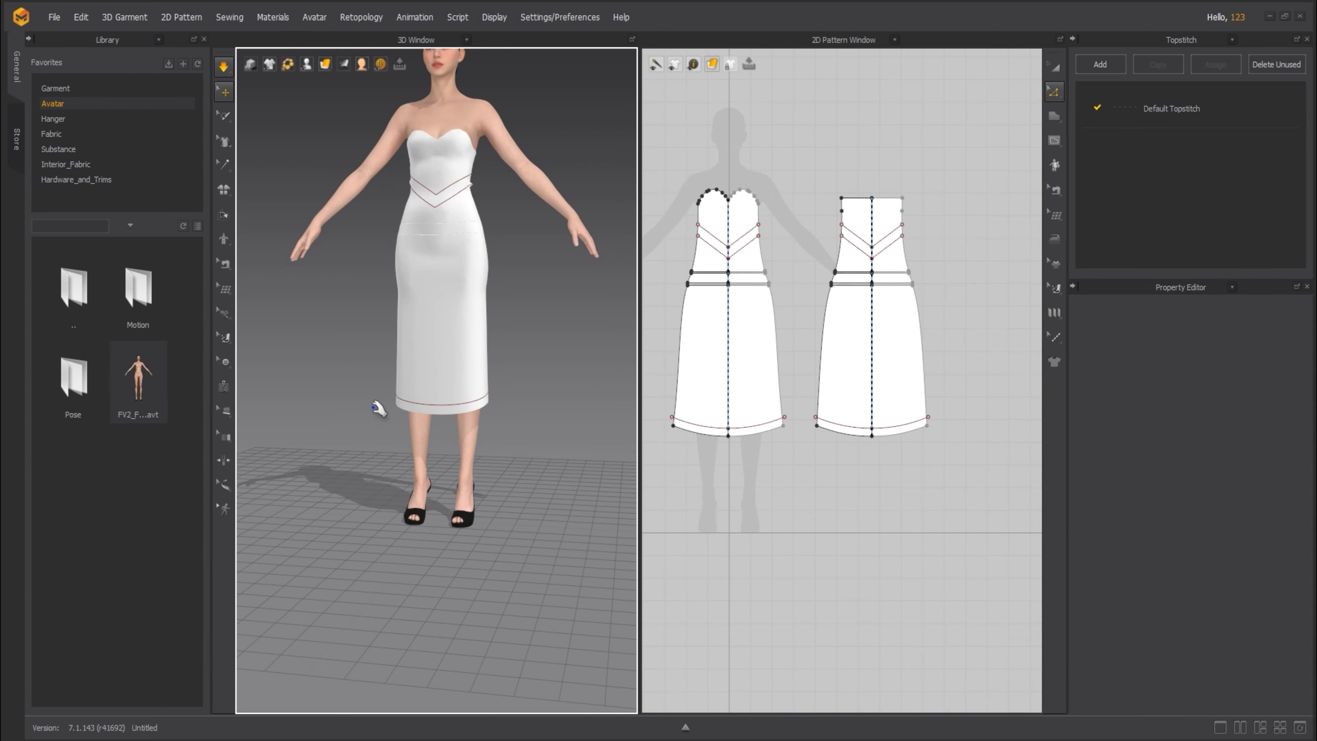
{"action": "right_click_drag", "start_coordinate": [529, 320], "coordinate": [397, 246]}
{"action": "left_click", "coordinate": [426, 144]}
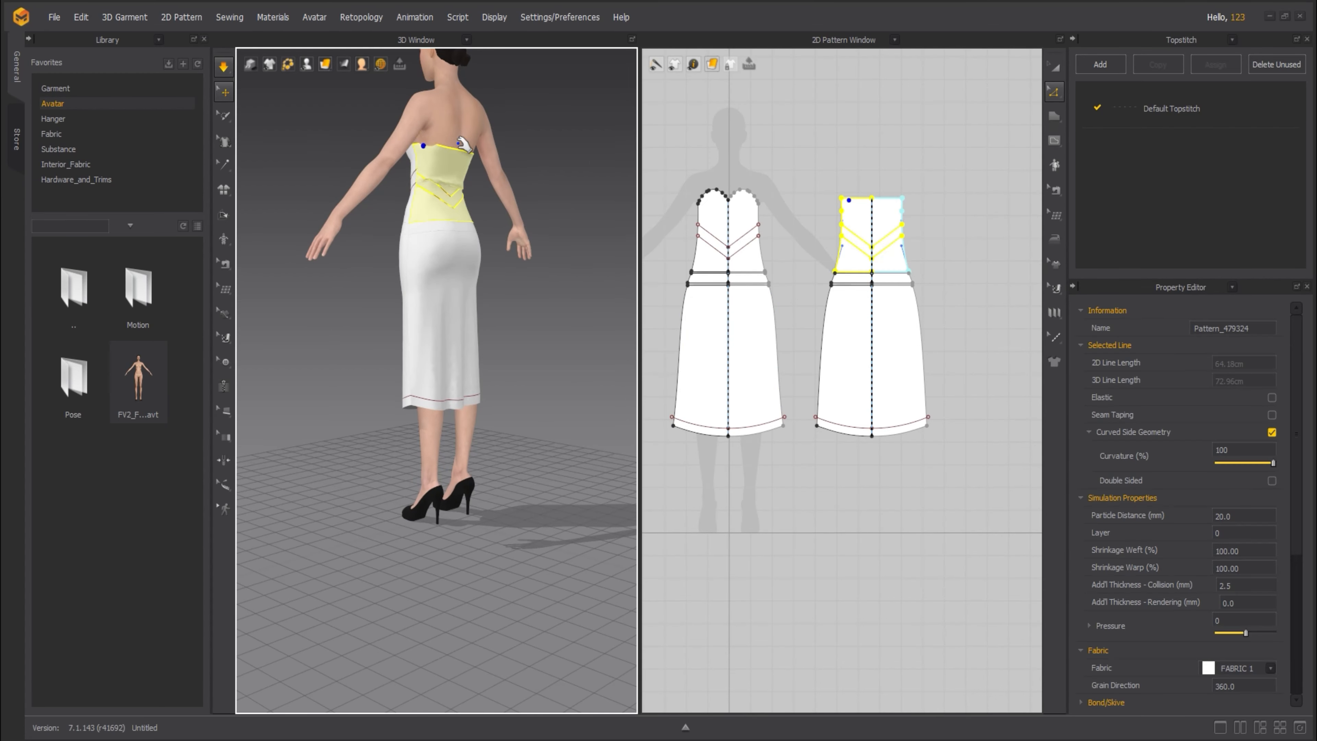
- Shorten the back bodice by raising its bottom edge on both halves
{"action": "scroll", "coordinate": [876, 254], "scroll_direction": "down", "scroll_amount": 3}
{"action": "scroll", "coordinate": [881, 275], "scroll_direction": "up", "scroll_amount": 5}
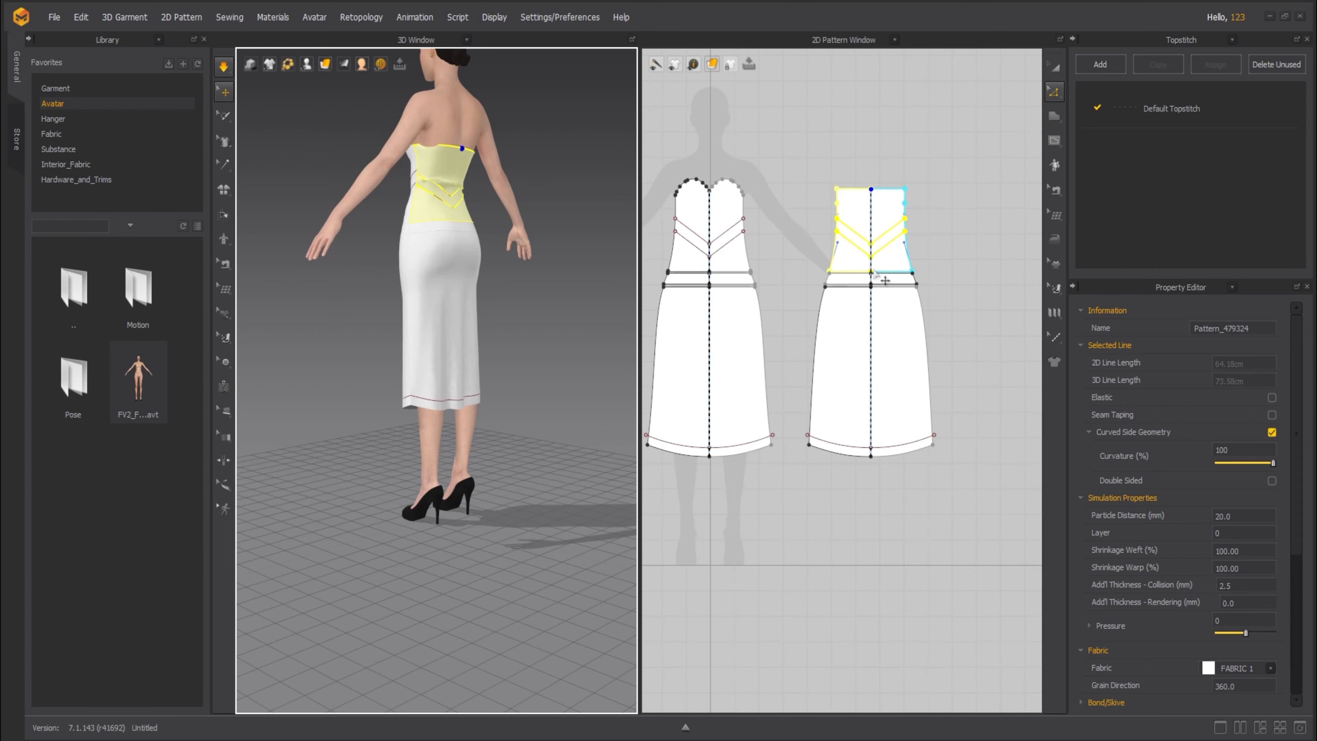
{"action": "scroll", "coordinate": [847, 365], "scroll_direction": "up", "scroll_amount": 4}
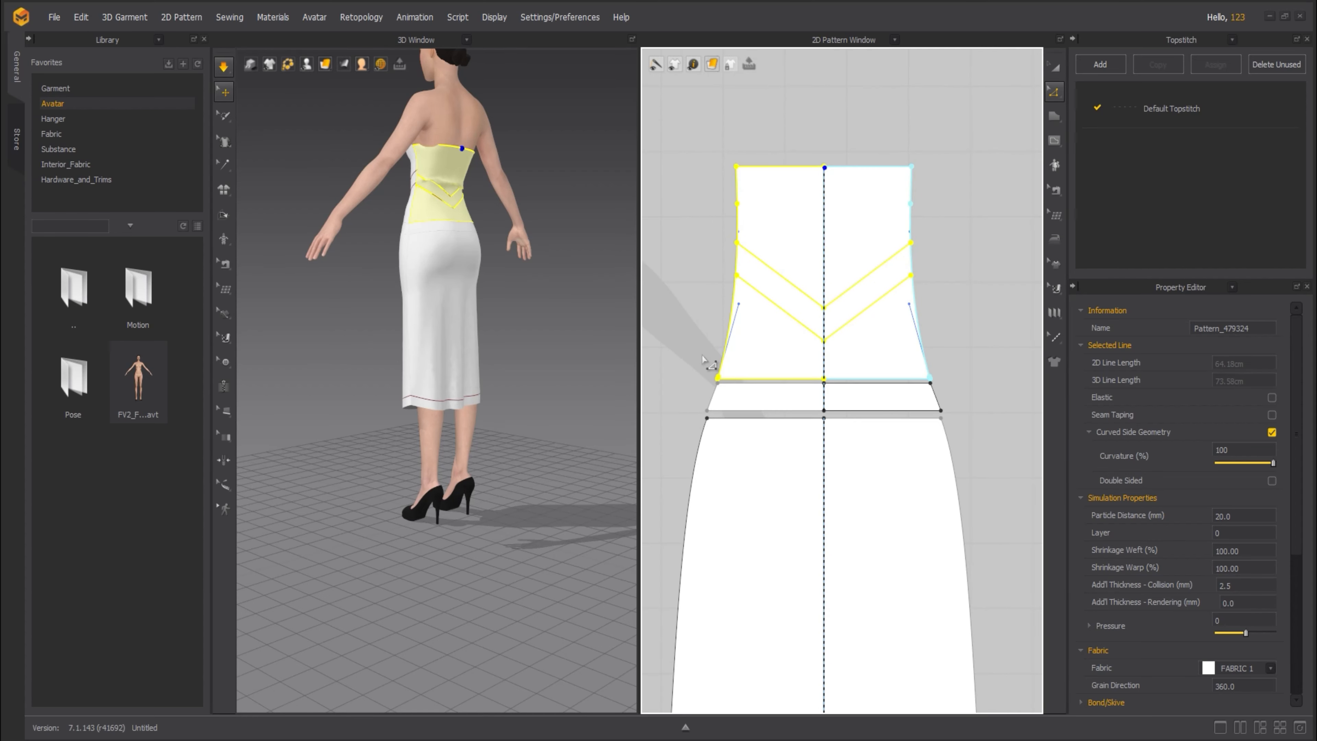
{"action": "left_click_drag", "start_coordinate": [702, 354], "coordinate": [946, 379]}
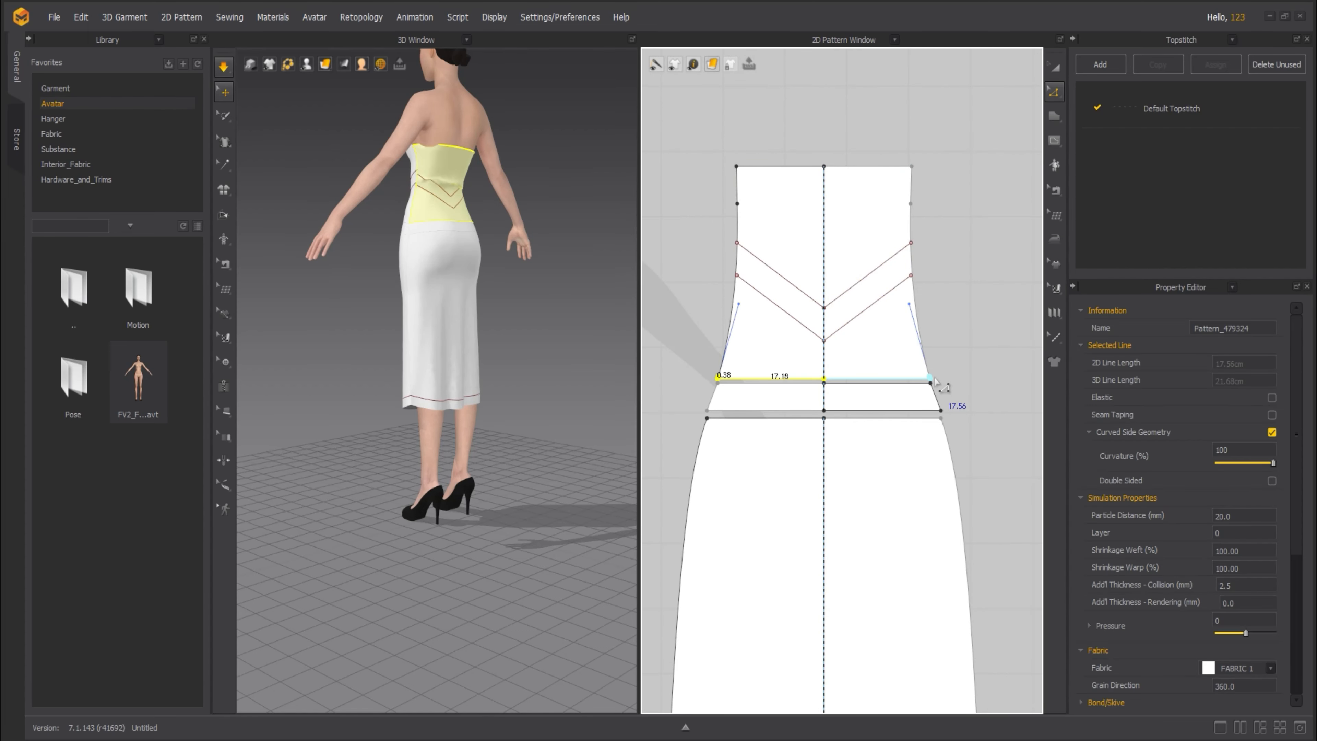
{"action": "key", "text": "Up"}
{"action": "key", "text": "Up"}
{"action": "key", "text": "Up"}
{"action": "key", "text": "Up"}
{"action": "key", "text": "Up"}
{"action": "key", "text": "Up"}
{"action": "key", "text": "Up"}
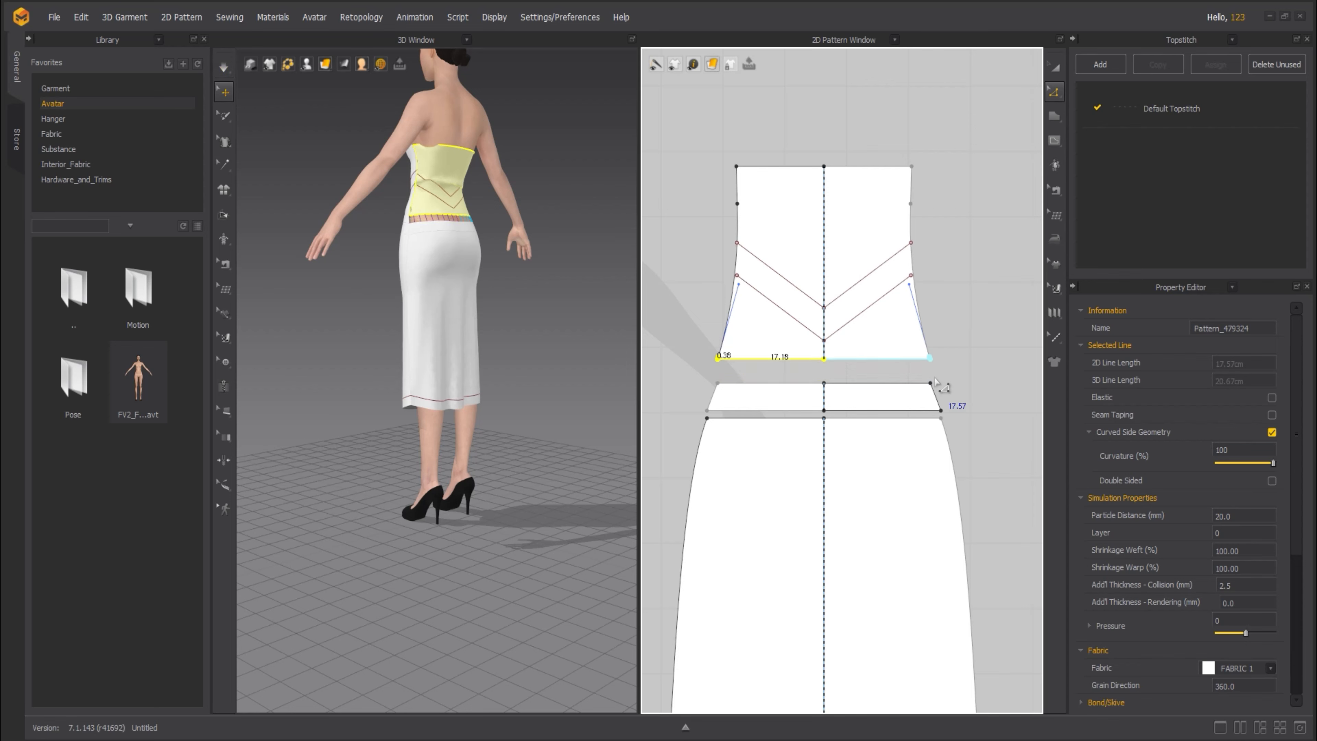
{"action": "key", "text": "Up"}
{"action": "key", "text": "Up"}
- Simulate the shortened back bodice and pull its top edge upward to straighten it on the avatar
{"action": "key", "text": "space"}
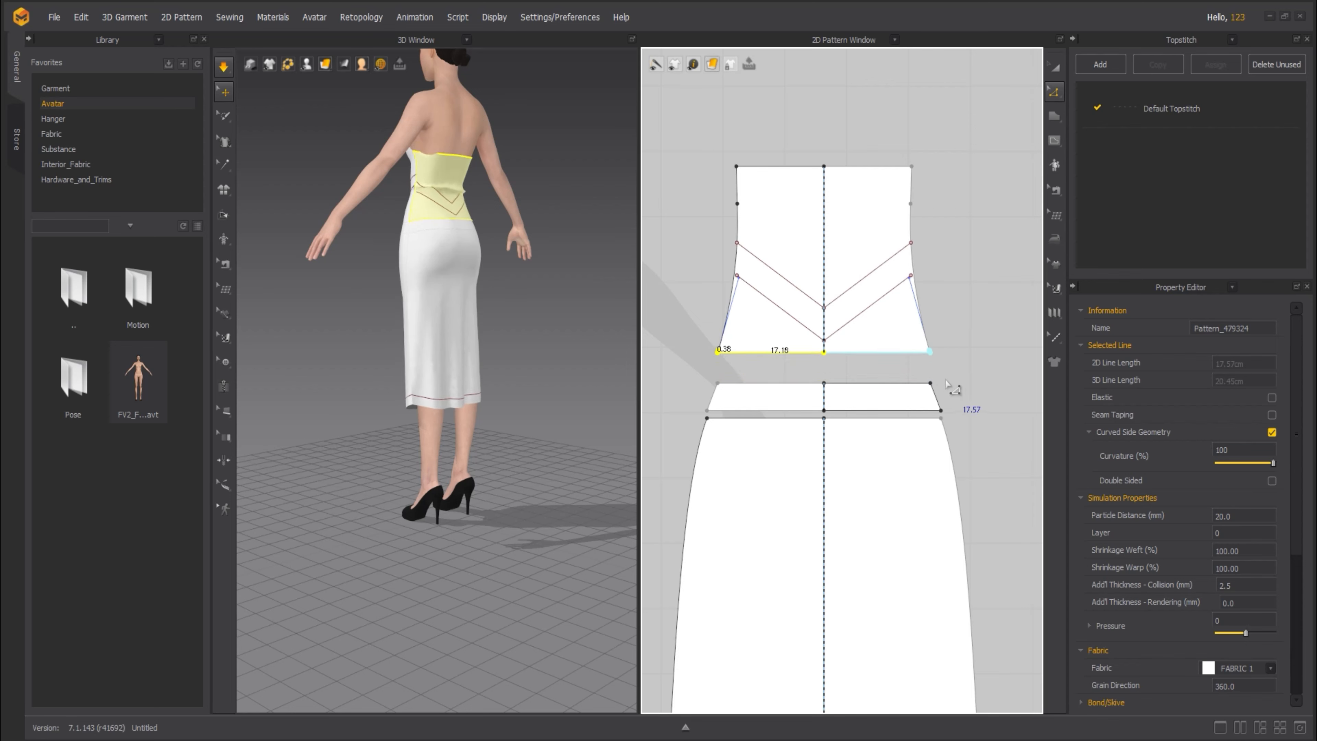
{"action": "mouse_move", "coordinate": [445, 154]}
{"action": "left_mouse_down"}
{"action": "mouse_move", "coordinate": [458, 106]}
{"action": "mouse_move", "coordinate": [429, 147]}
{"action": "left_mouse_up"}
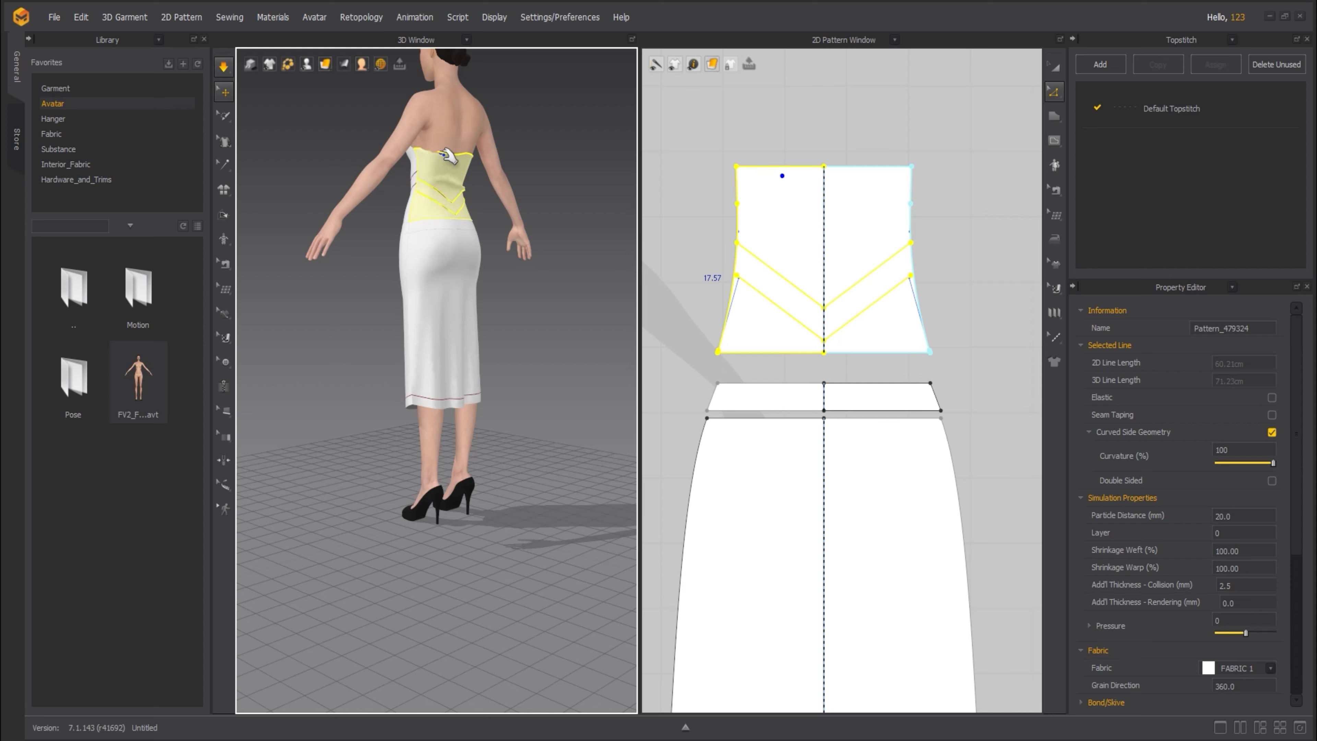
{"action": "left_click", "coordinate": [572, 159]}
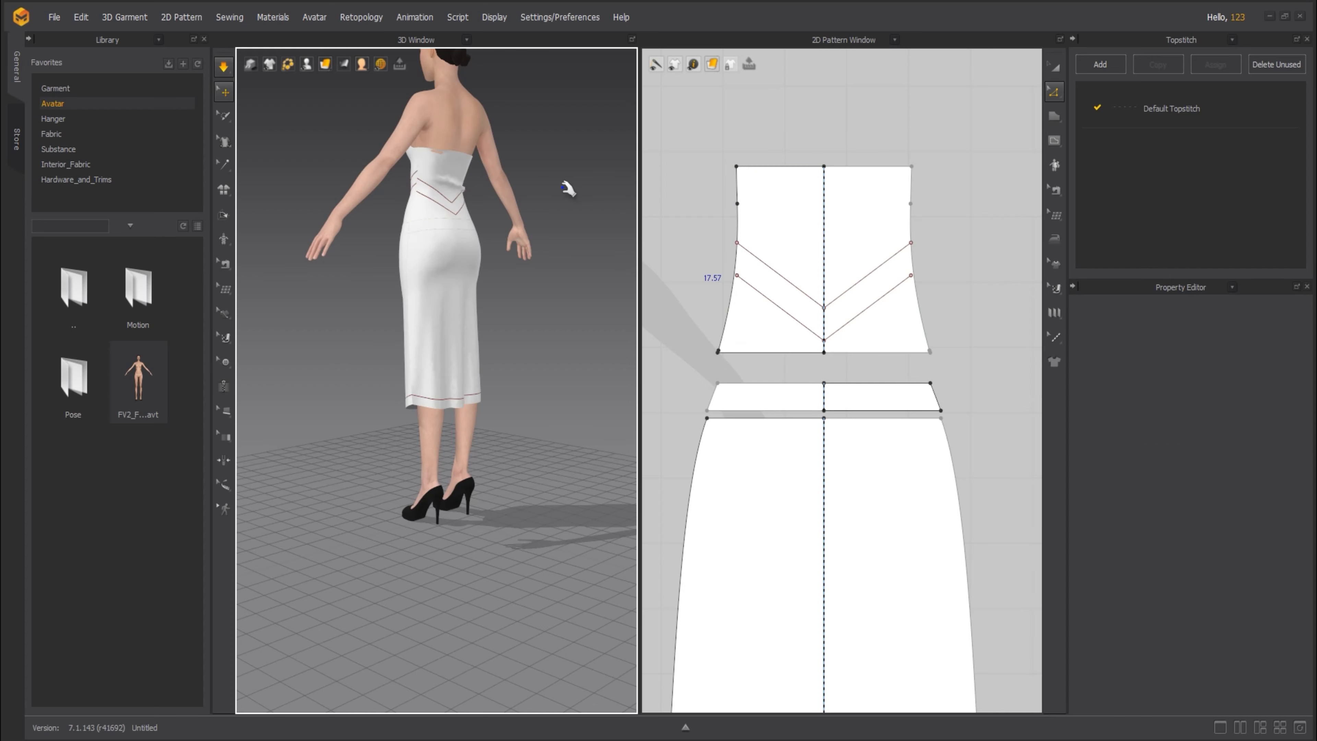
{"action": "right_click_drag", "start_coordinate": [563, 187], "coordinate": [473, 190]}
{"action": "left_click_drag", "start_coordinate": [467, 154], "coordinate": [479, 116]}
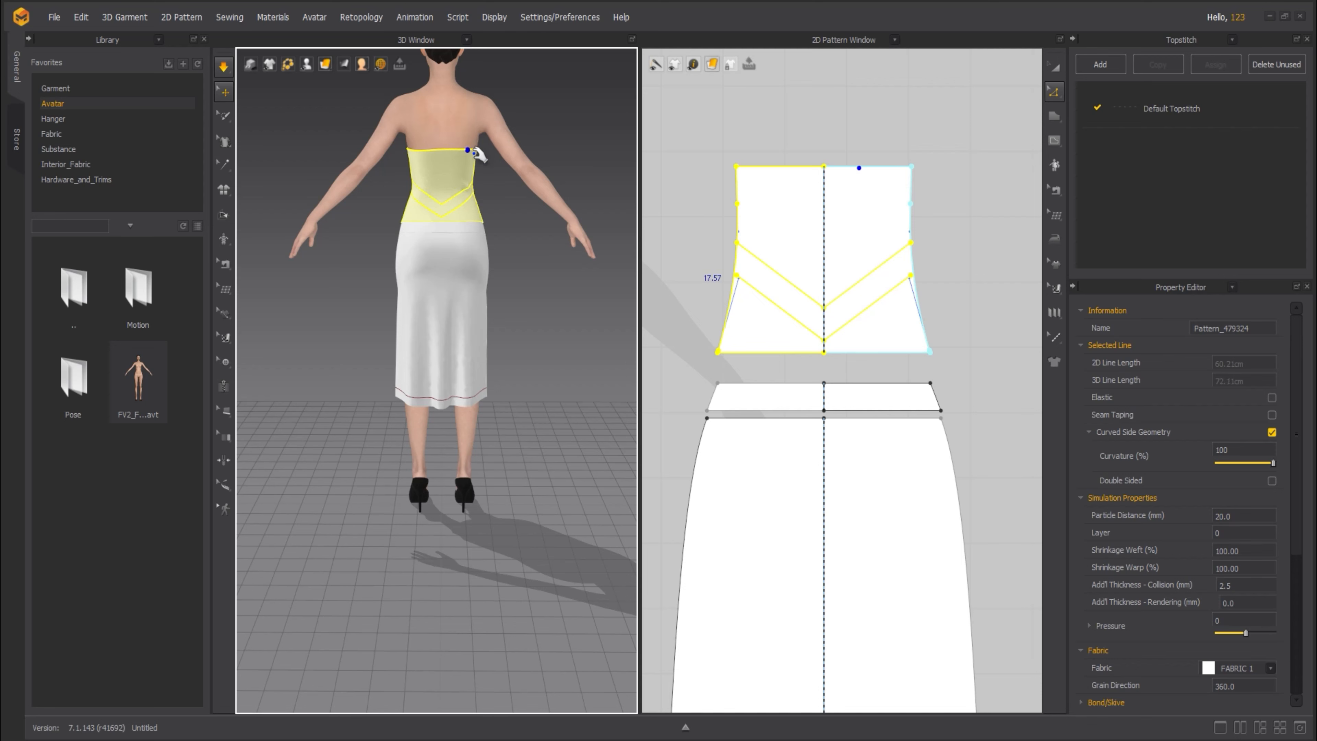
- Move both V-shaped internal lines on the back bodice upward to meet the front lines at the side seam
{"action": "right_click_drag", "start_coordinate": [517, 390], "coordinate": [695, 385]}
{"action": "left_click", "coordinate": [771, 271]}
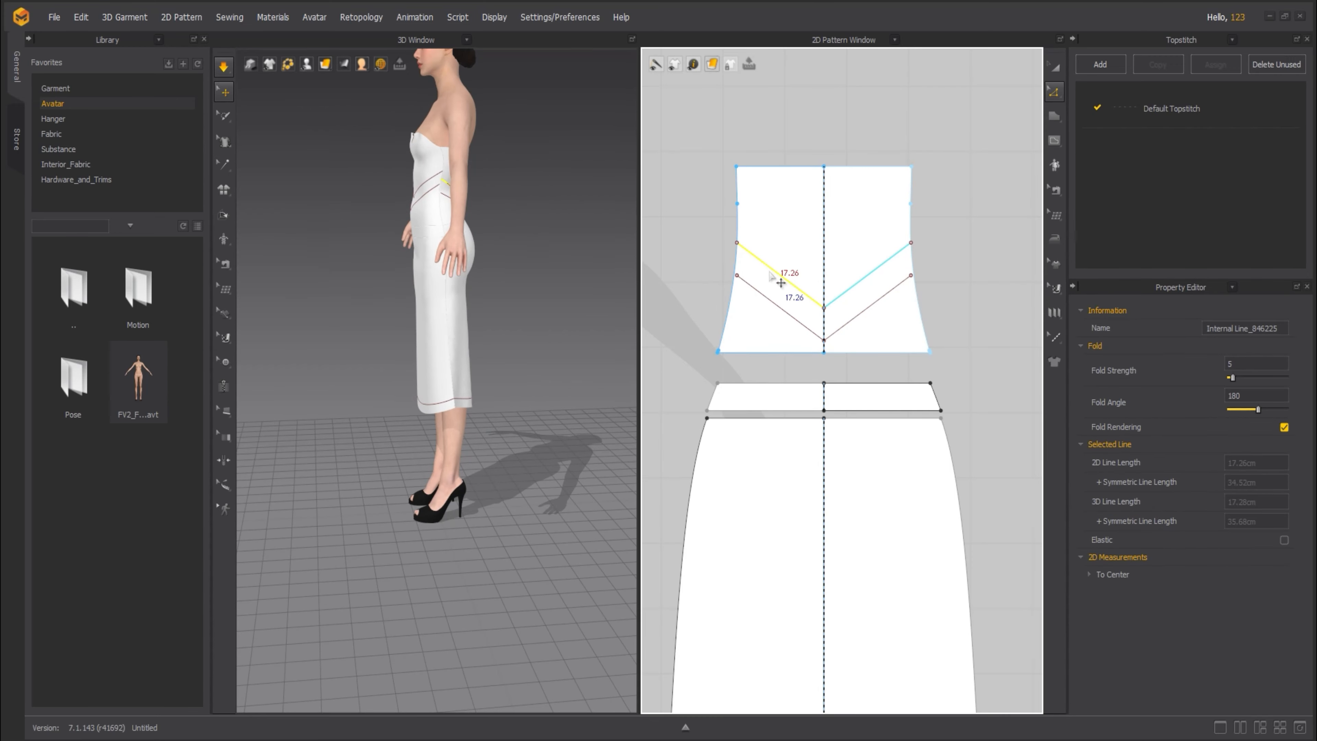
{"action": "left_click", "coordinate": [758, 291], "text": "shift"}
{"action": "middle_click_drag", "start_coordinate": [790, 291], "coordinate": [770, 381]}
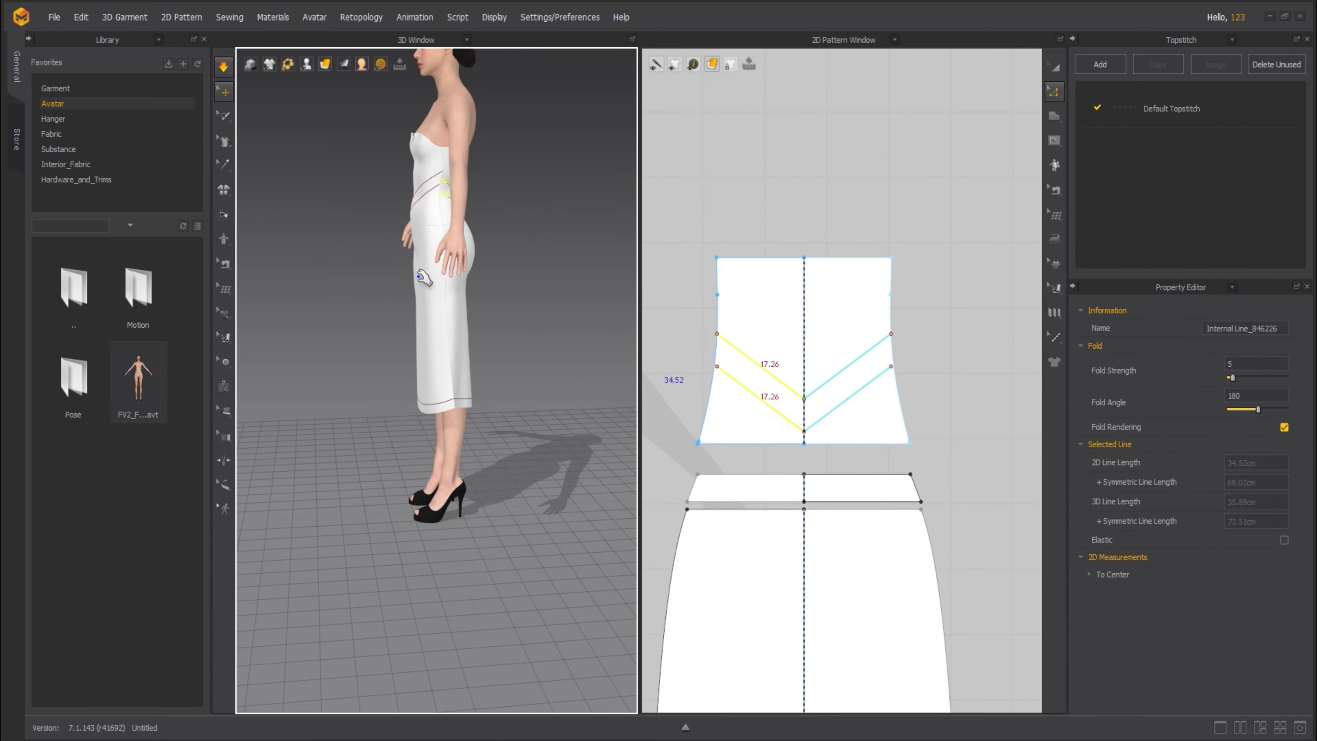
{"action": "right_click_drag", "start_coordinate": [544, 263], "coordinate": [460, 237]}
{"action": "scroll", "coordinate": [415, 373], "scroll_direction": "down", "scroll_amount": 2}
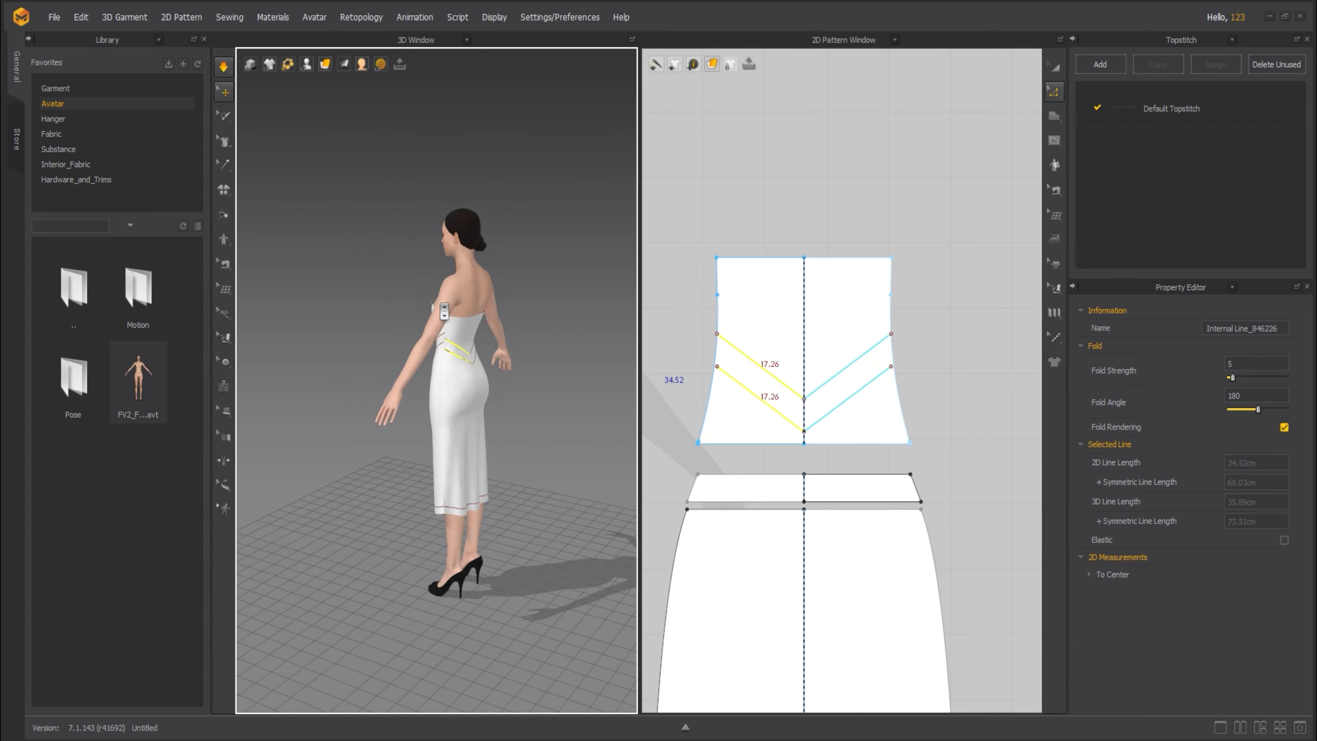
{"action": "scroll", "coordinate": [446, 358], "scroll_direction": "up", "scroll_amount": 6}
{"action": "scroll", "coordinate": [452, 350], "scroll_direction": "up", "scroll_amount": 2}
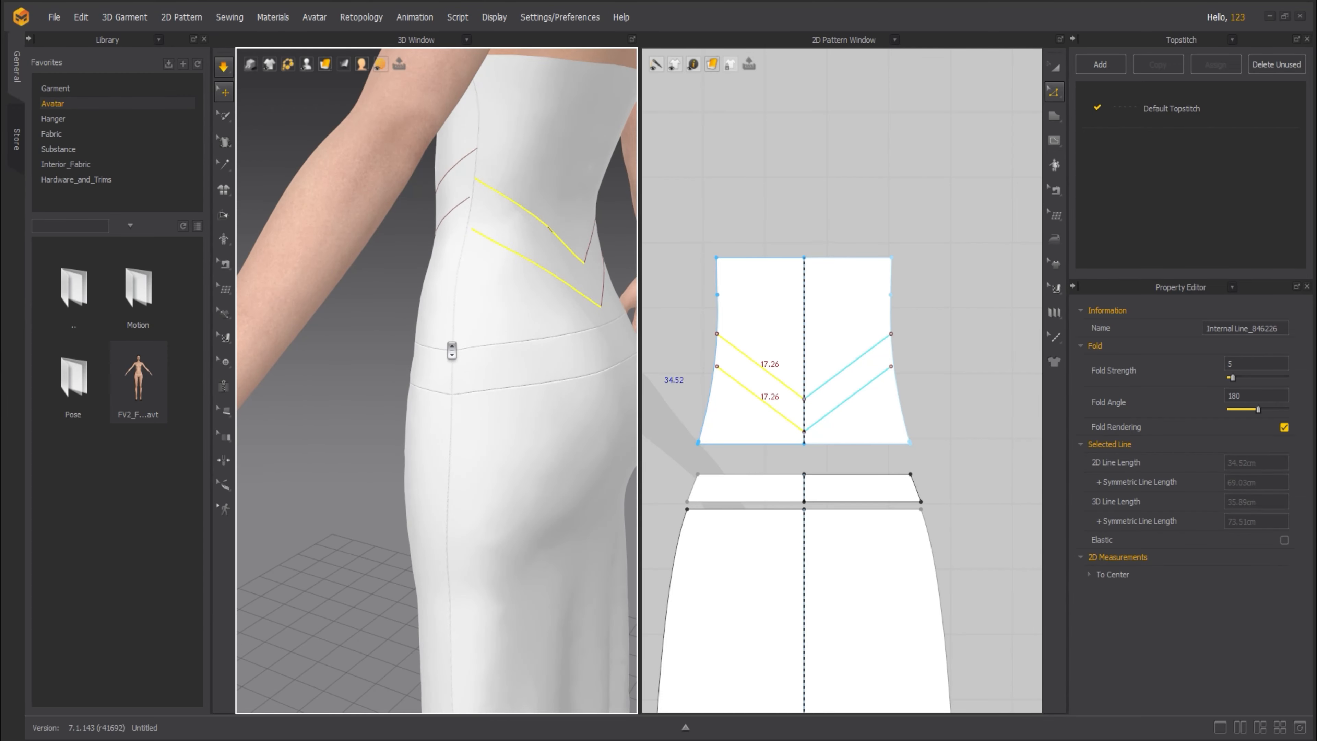
{"action": "left_click_drag", "start_coordinate": [736, 348], "coordinate": [738, 329]}
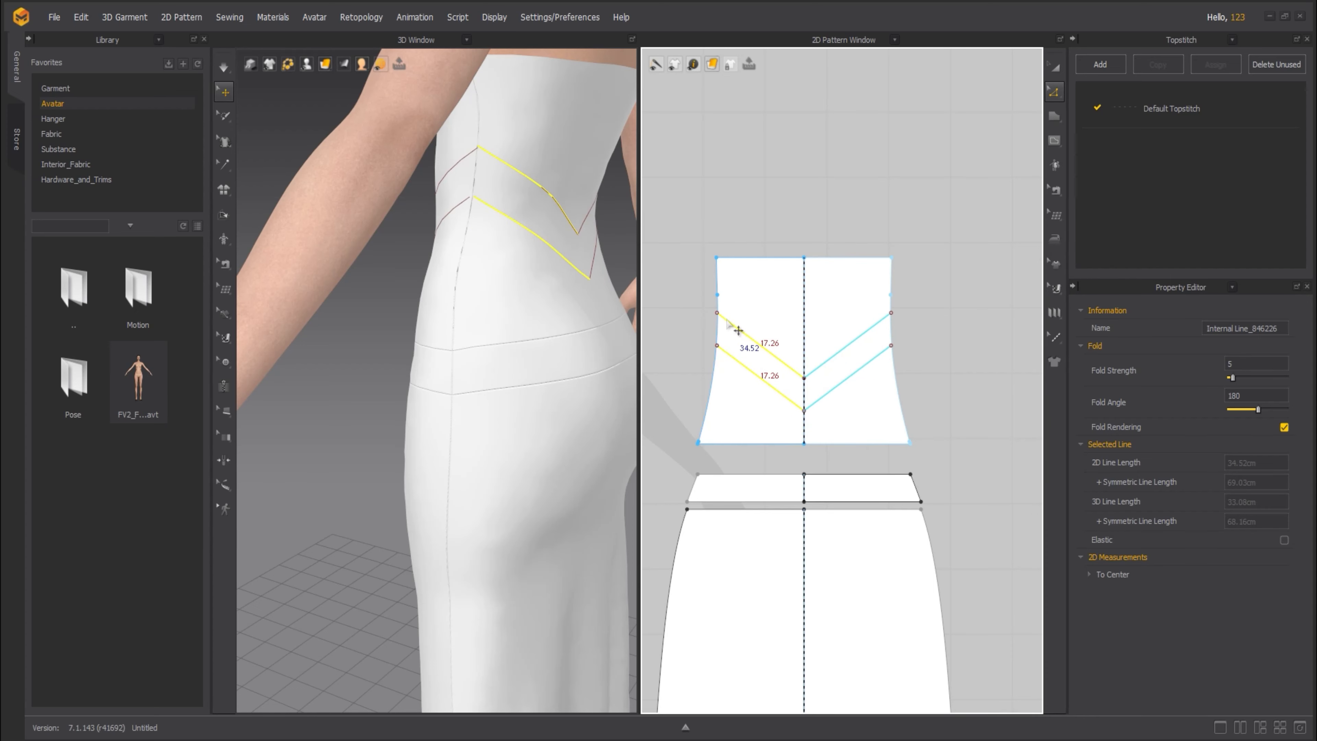
- Cut and sew the back bodice along its two V-shaped internal lines
{"action": "right_click", "coordinate": [749, 340]}
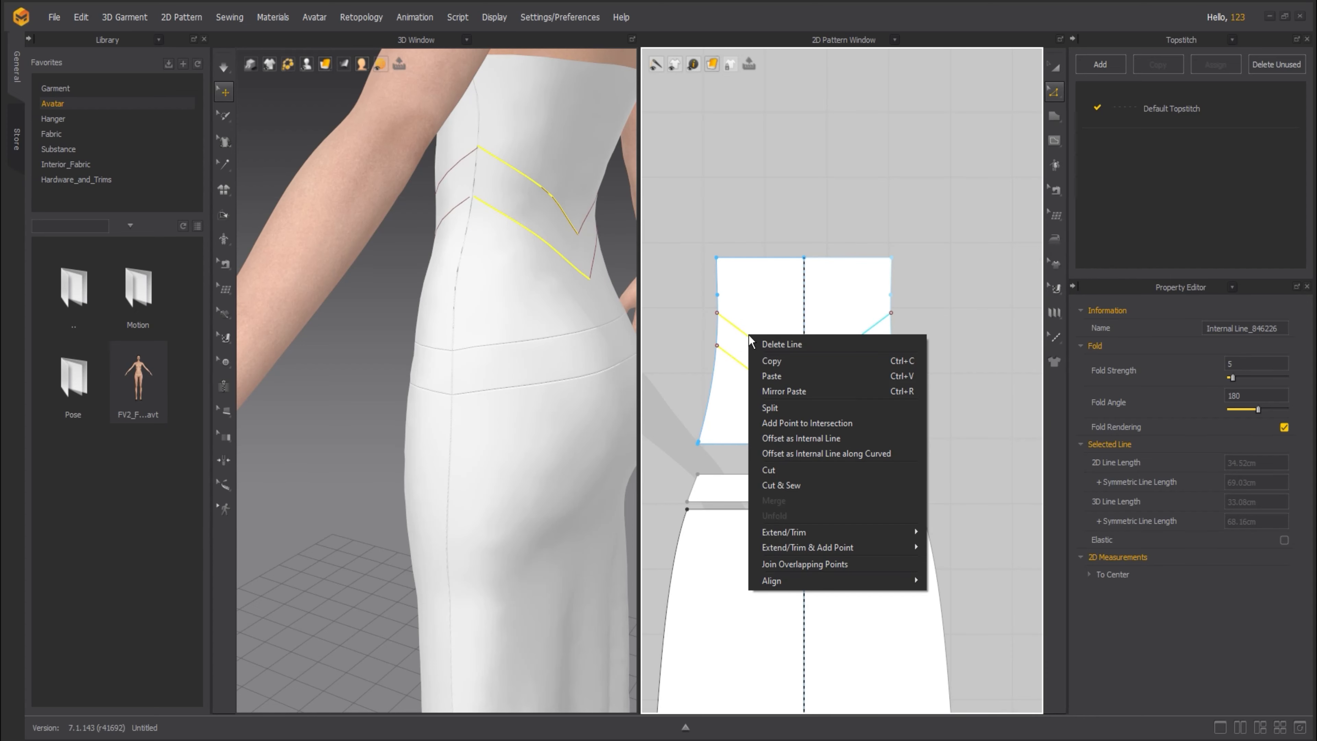
{"action": "left_click", "coordinate": [790, 468]}
{"action": "left_click", "coordinate": [602, 399]}
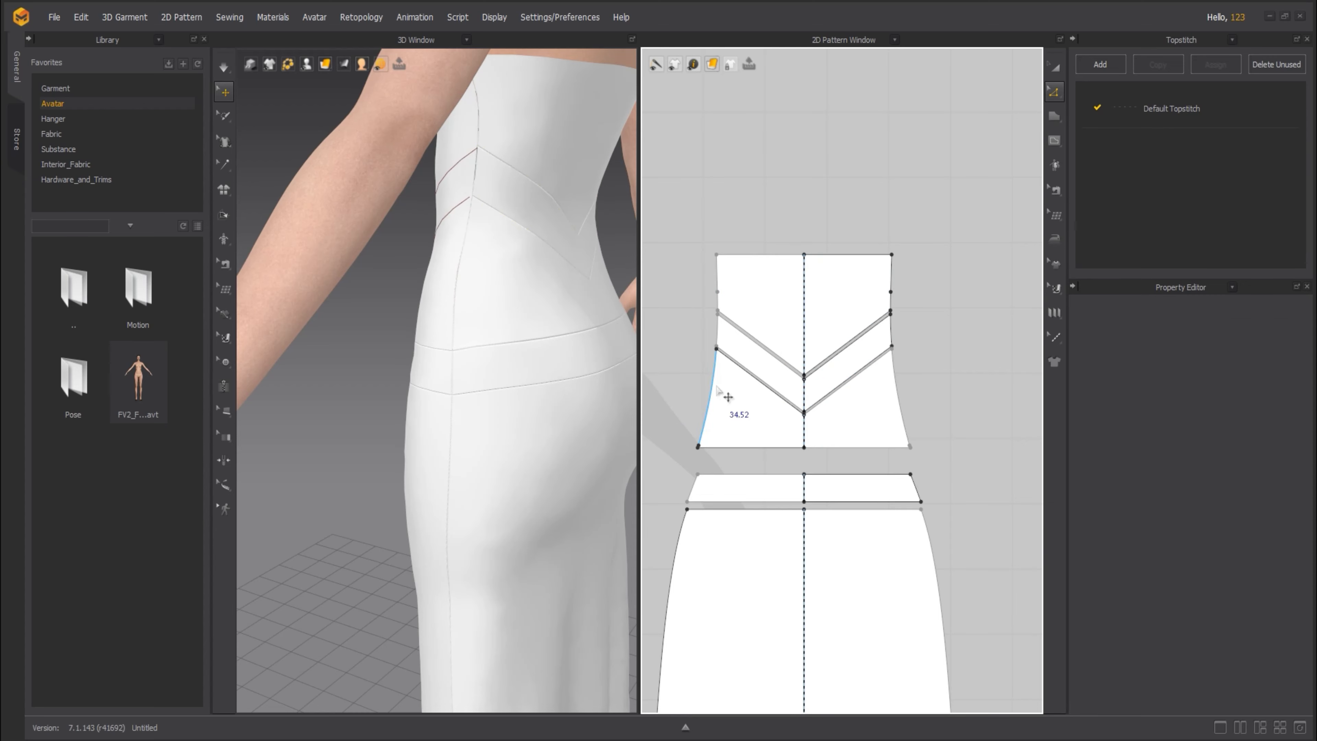
- Cut and sew the front bodice along its two V-shaped internal lines
{"action": "scroll", "coordinate": [783, 376], "scroll_direction": "up", "scroll_amount": 5}
{"action": "left_click", "coordinate": [742, 366]}
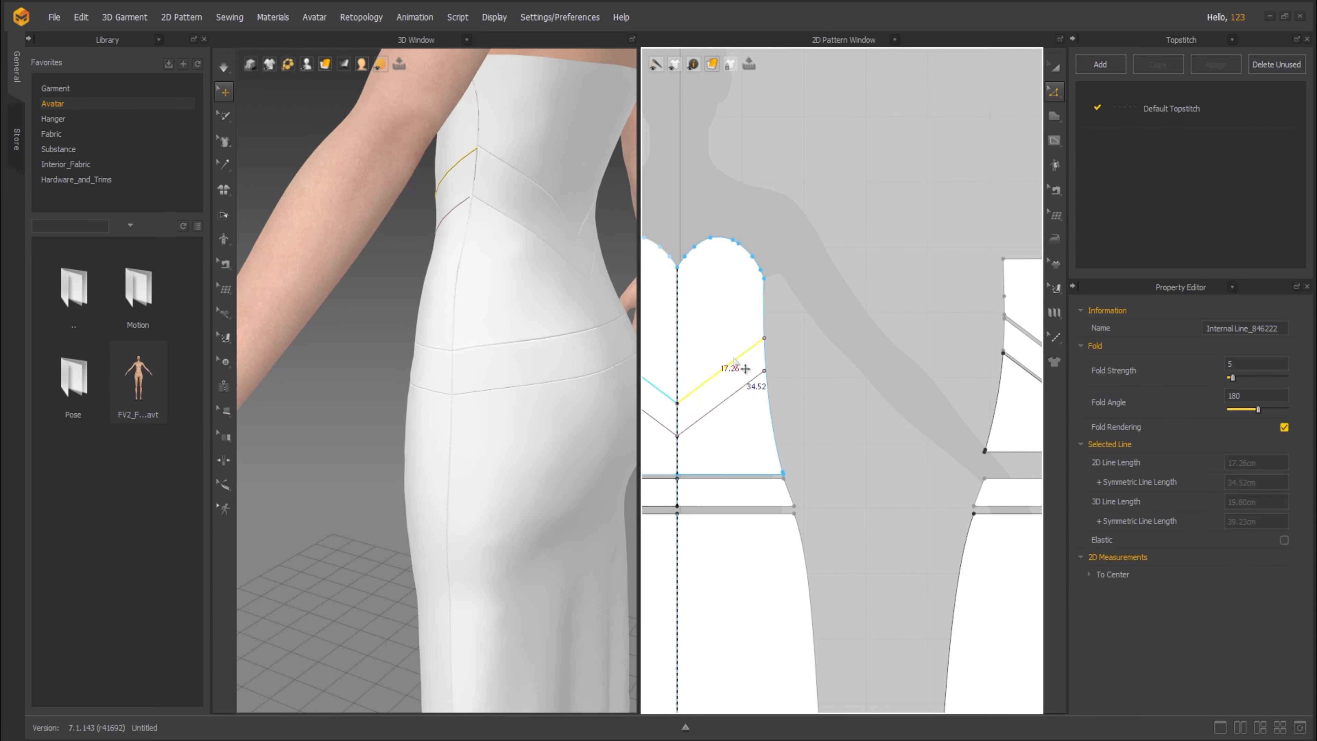
{"action": "left_click", "coordinate": [743, 387], "text": "shift"}
{"action": "right_click", "coordinate": [743, 389]}
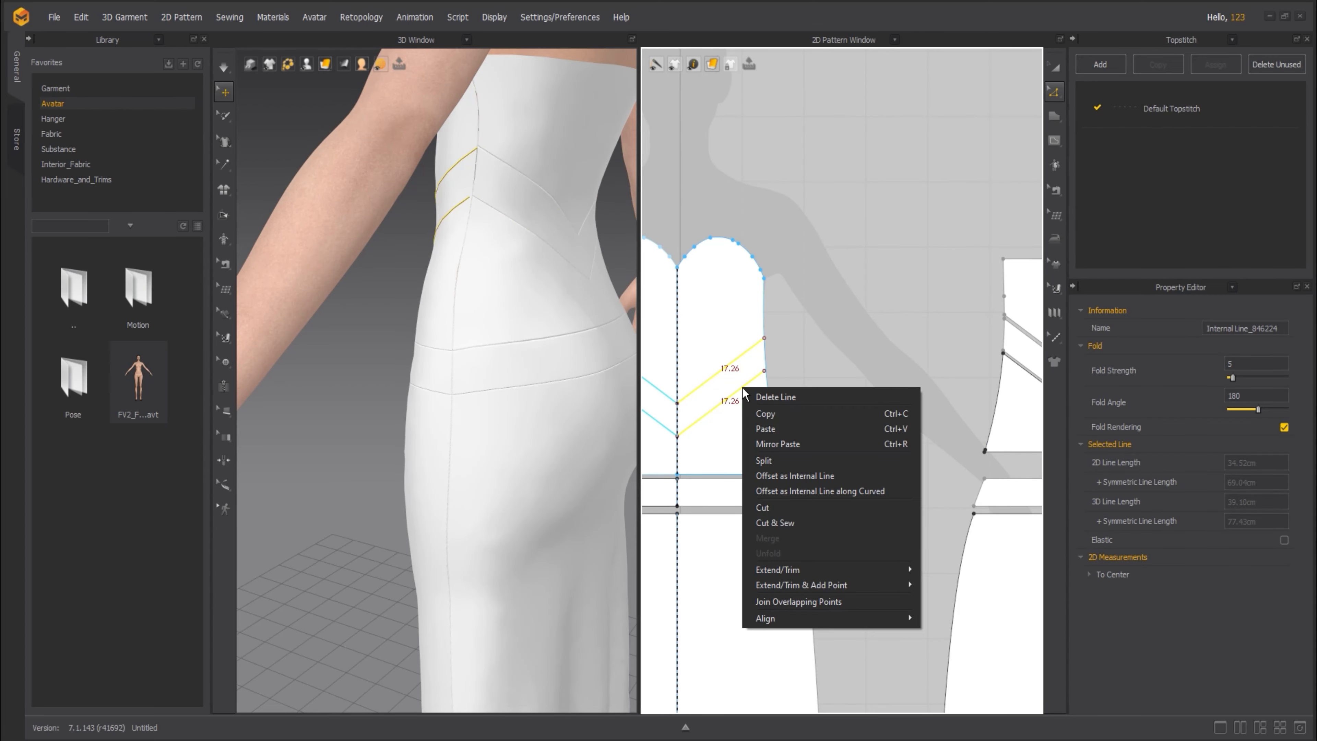
{"action": "left_click", "coordinate": [782, 525]}
{"action": "left_click", "coordinate": [601, 398]}
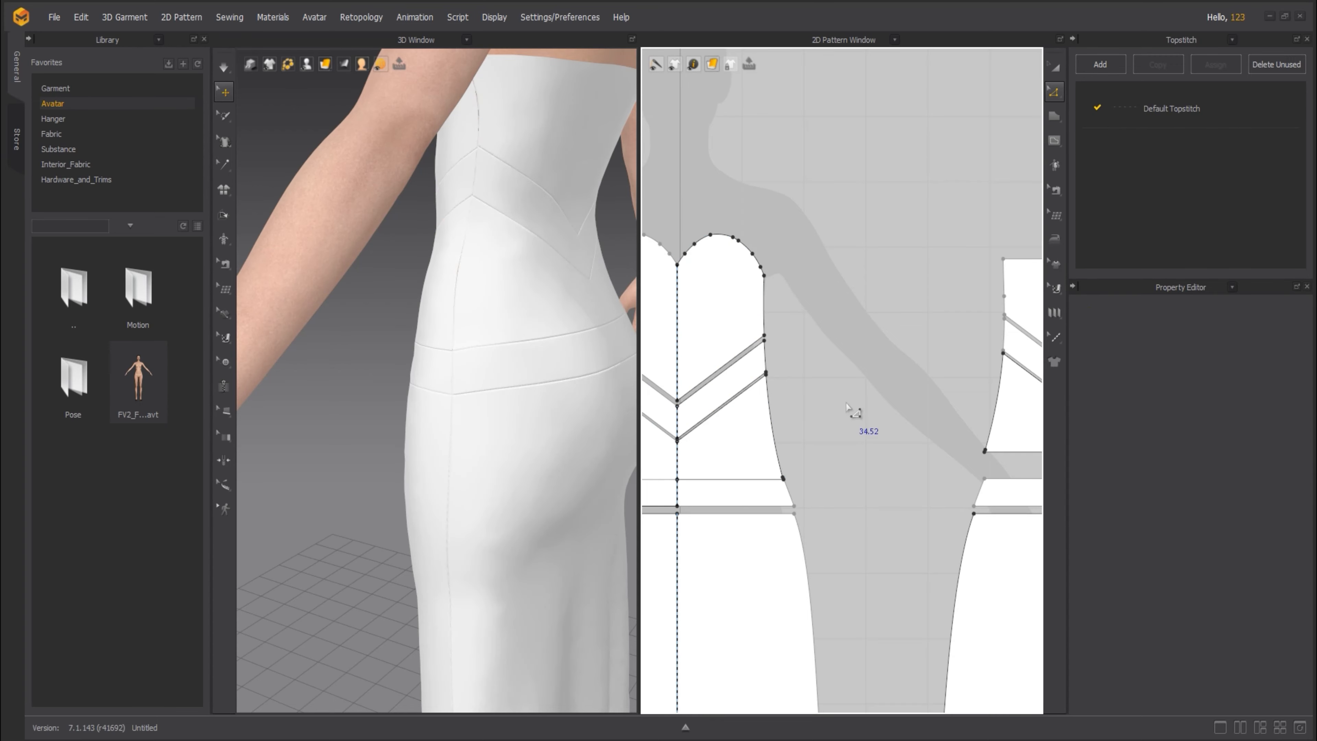
- Widen the hems of the front and back skirts by moving their side hem corners outward
{"action": "middle_click_drag", "start_coordinate": [893, 319], "coordinate": [847, 317]}
{"action": "scroll", "coordinate": [456, 317], "scroll_direction": "down", "scroll_amount": 10}
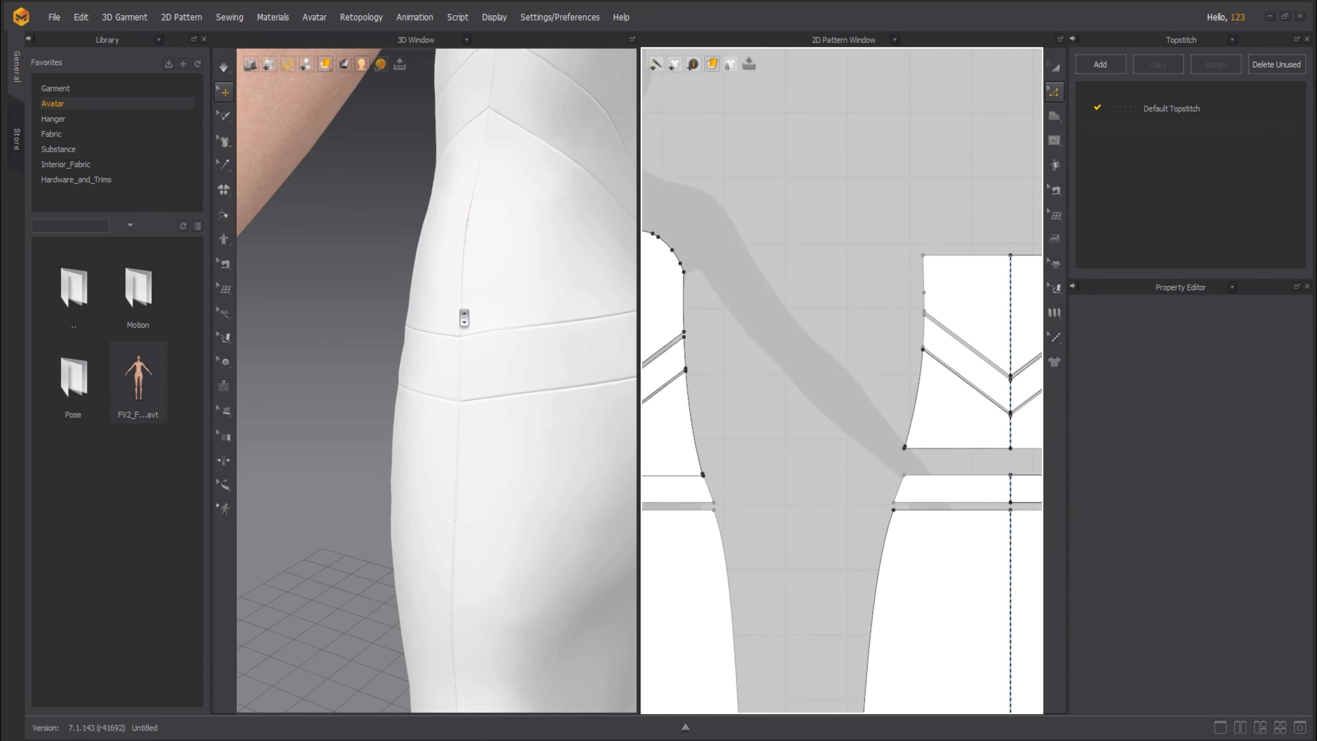
{"action": "right_click_drag", "start_coordinate": [434, 359], "coordinate": [657, 350]}
{"action": "scroll", "coordinate": [512, 352], "scroll_direction": "down", "scroll_amount": 6}
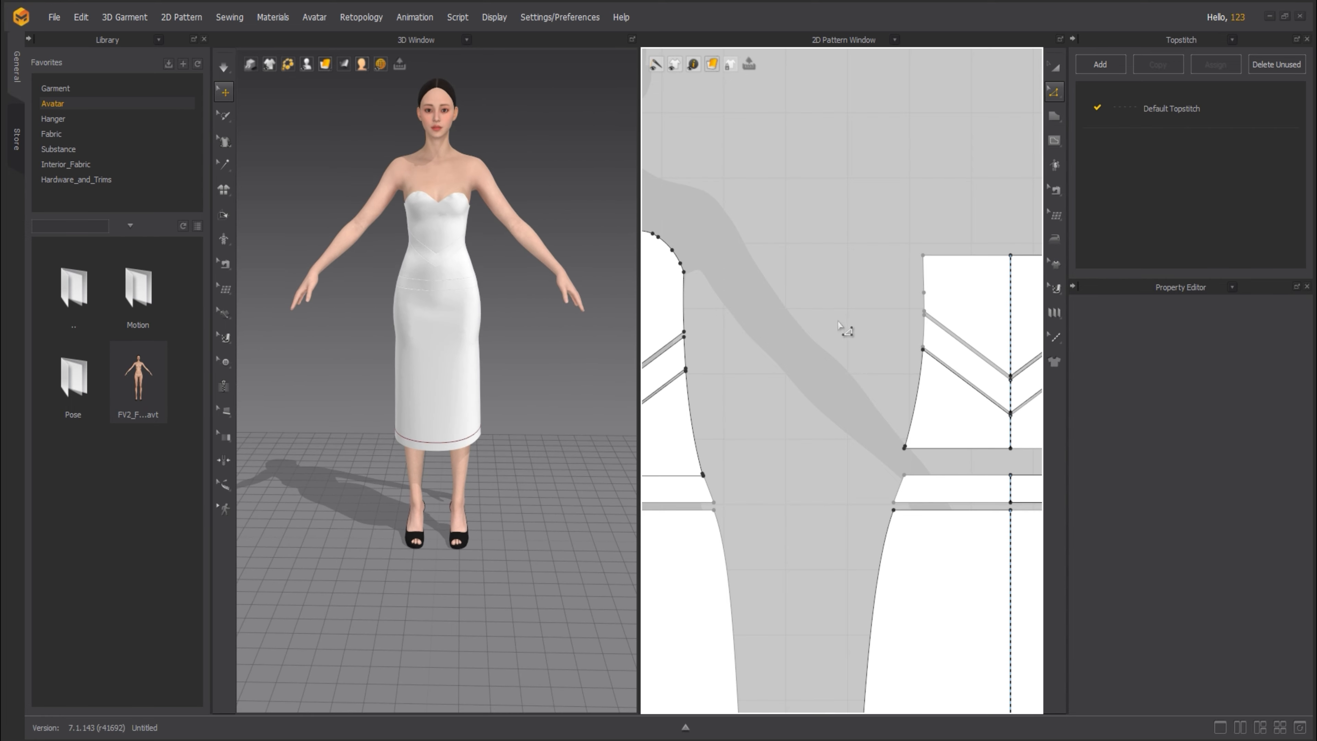
{"action": "scroll", "coordinate": [905, 450], "scroll_direction": "down", "scroll_amount": 10}
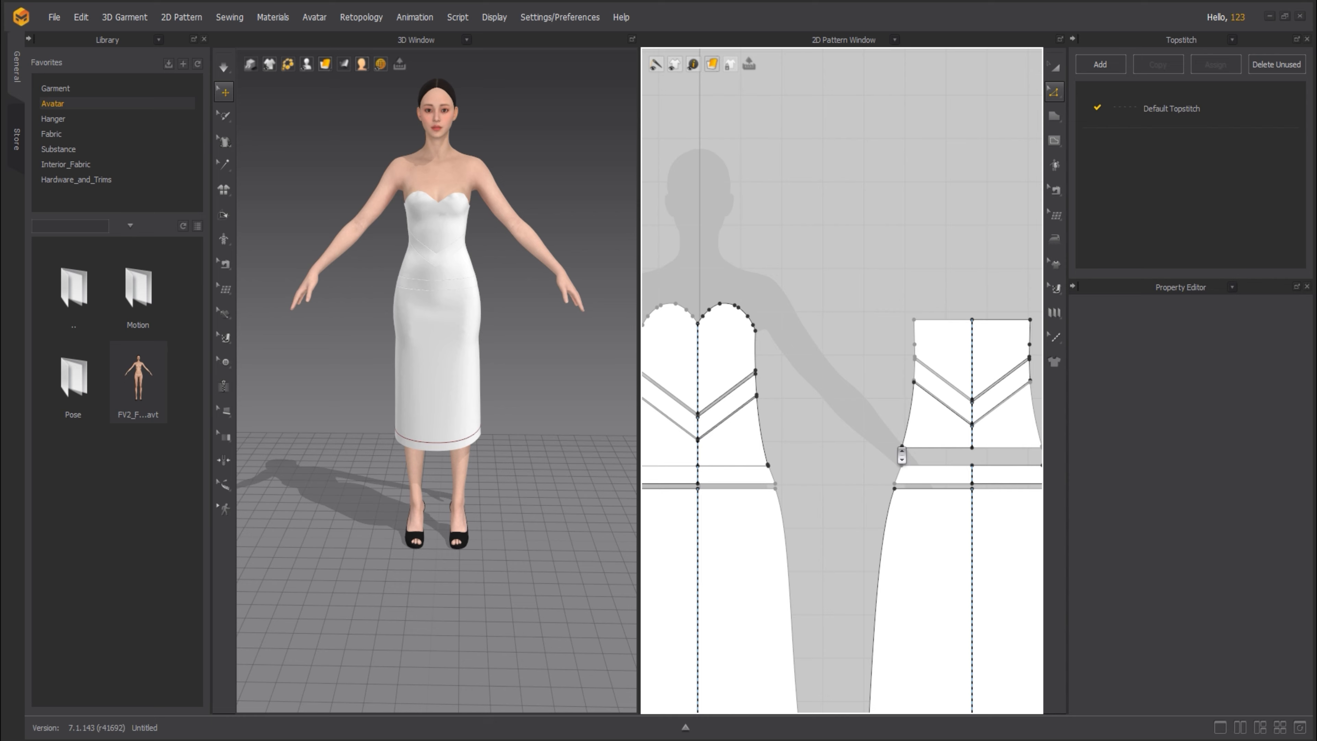
{"action": "scroll", "coordinate": [853, 529], "scroll_direction": "up", "scroll_amount": 5}
{"action": "left_click_drag", "start_coordinate": [732, 510], "coordinate": [791, 573]}
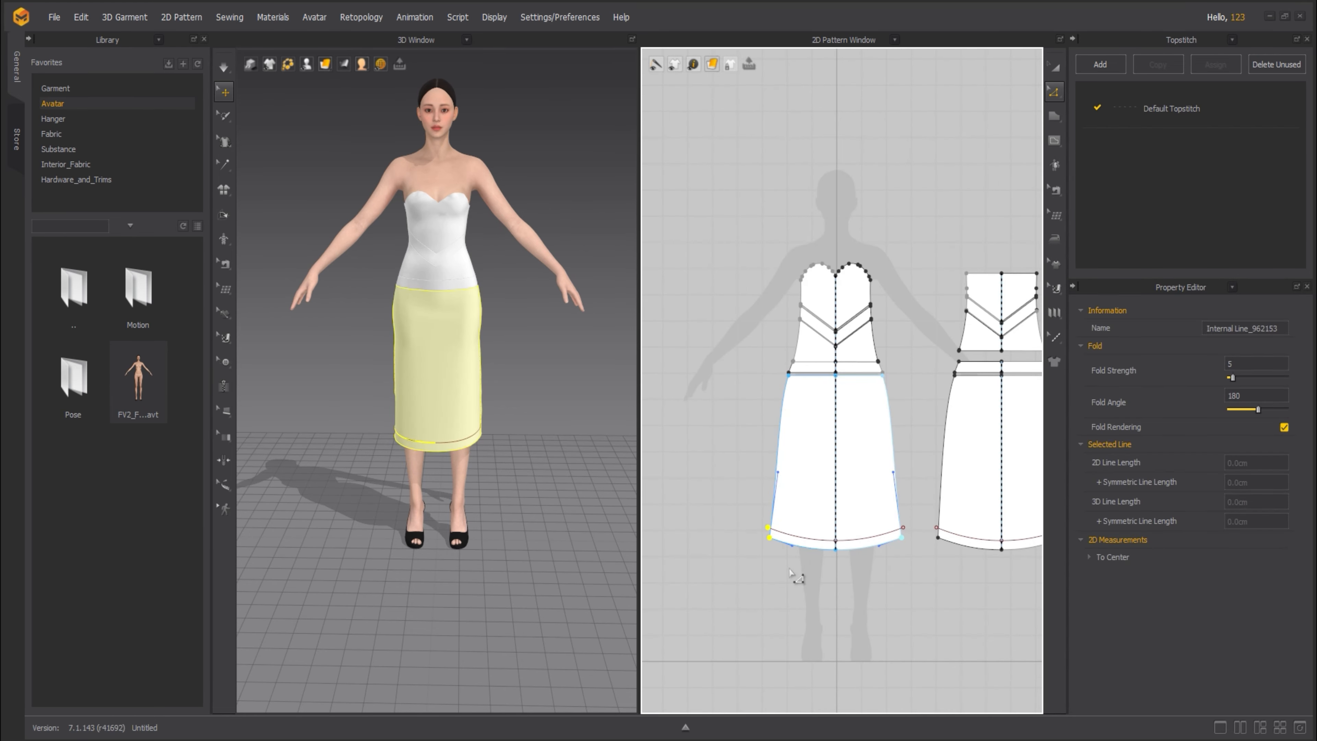
{"action": "middle_click_drag", "start_coordinate": [852, 575], "coordinate": [741, 538]}
{"action": "left_click", "coordinate": [800, 545]}
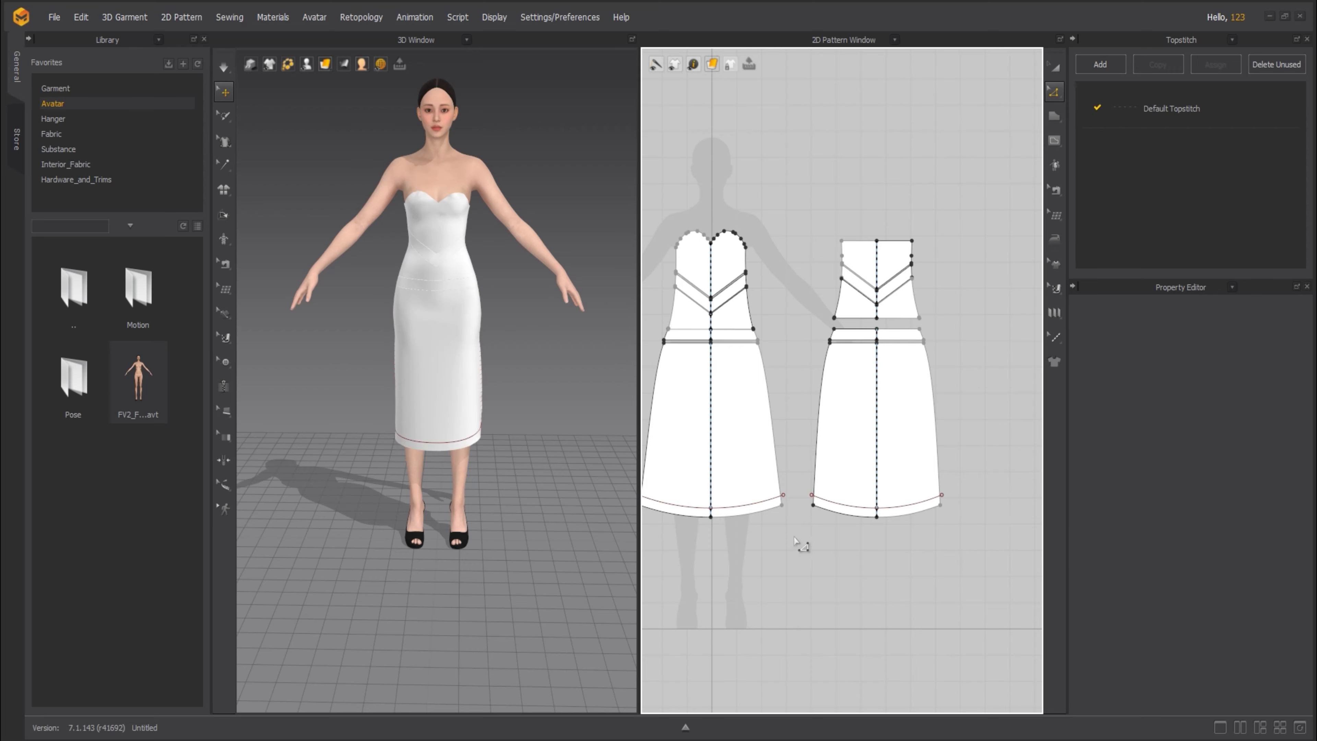
{"action": "left_click_drag", "start_coordinate": [824, 479], "coordinate": [835, 479]}
{"action": "left_click", "coordinate": [841, 558]}
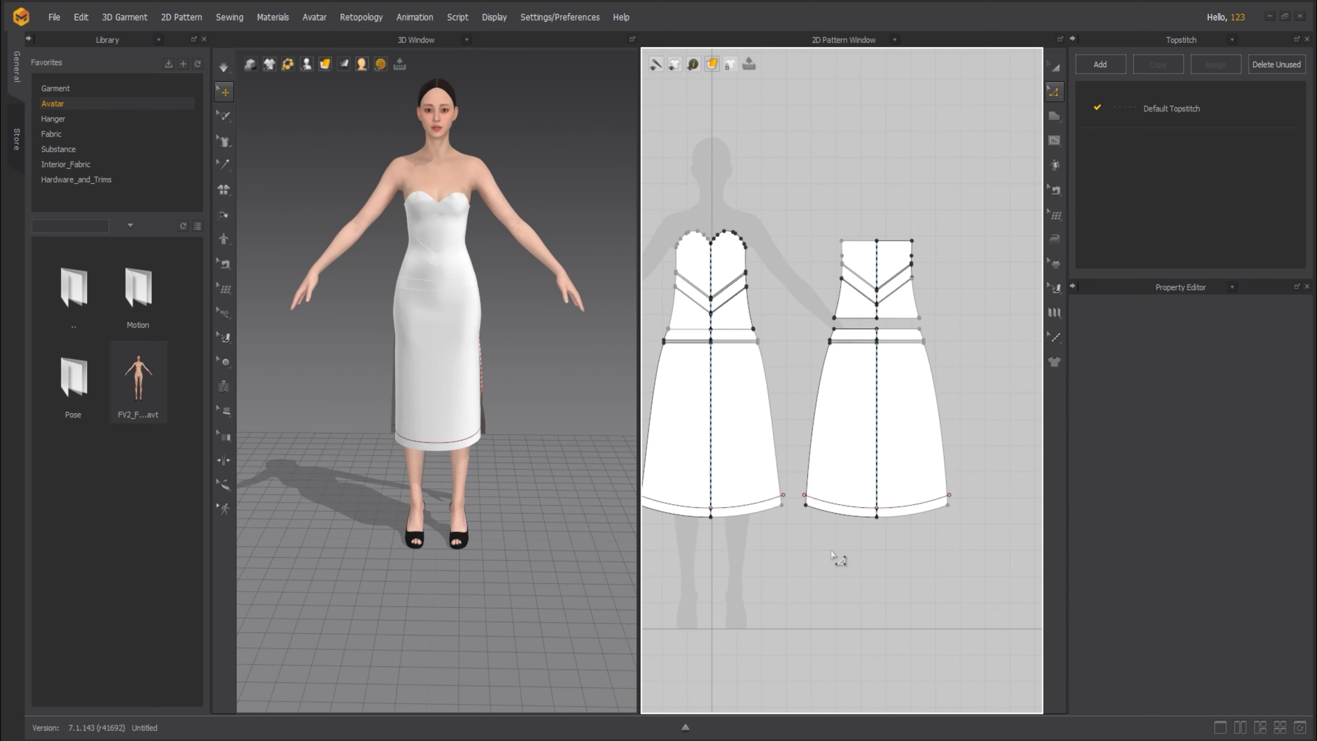
- Simulate the dress with the widened skirts, tugging the hem and back bodice into place on the avatar
{"action": "key", "text": "space"}
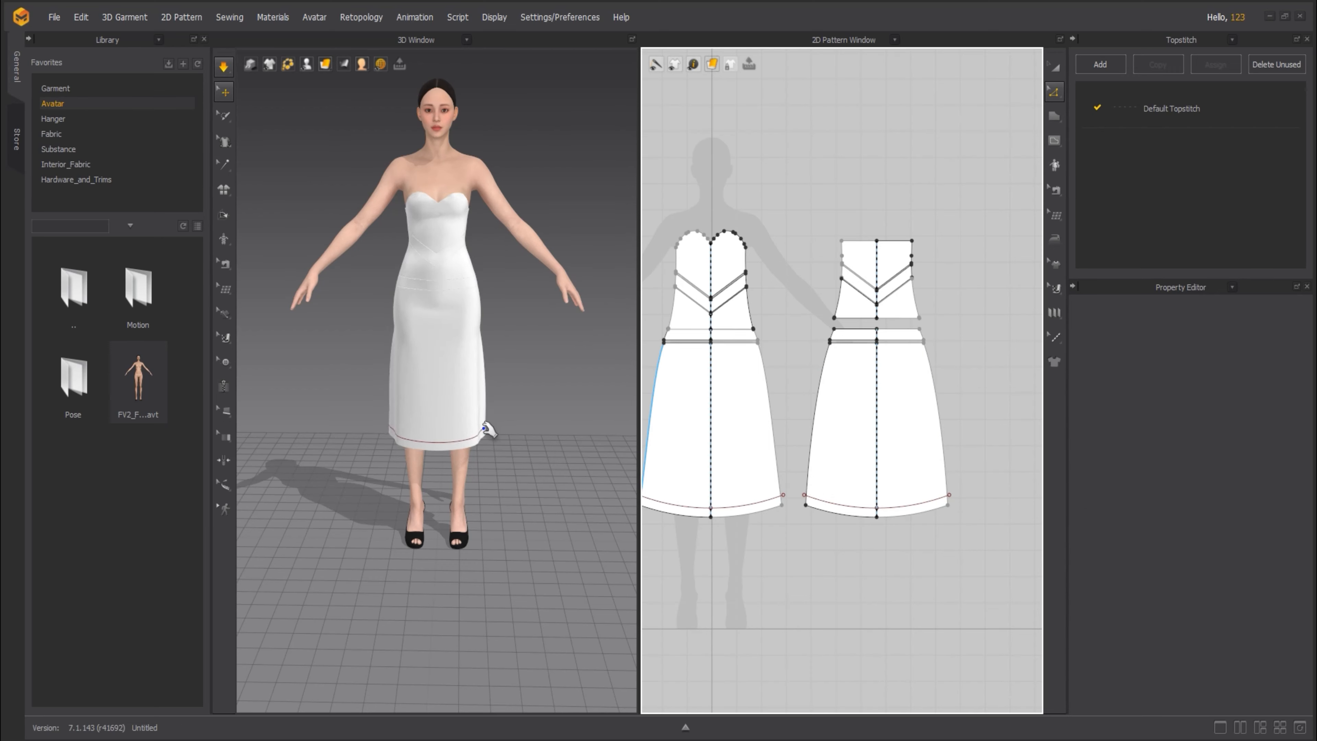
{"action": "left_click", "coordinate": [487, 428]}
{"action": "right_click_drag", "start_coordinate": [506, 435], "coordinate": [593, 275]}
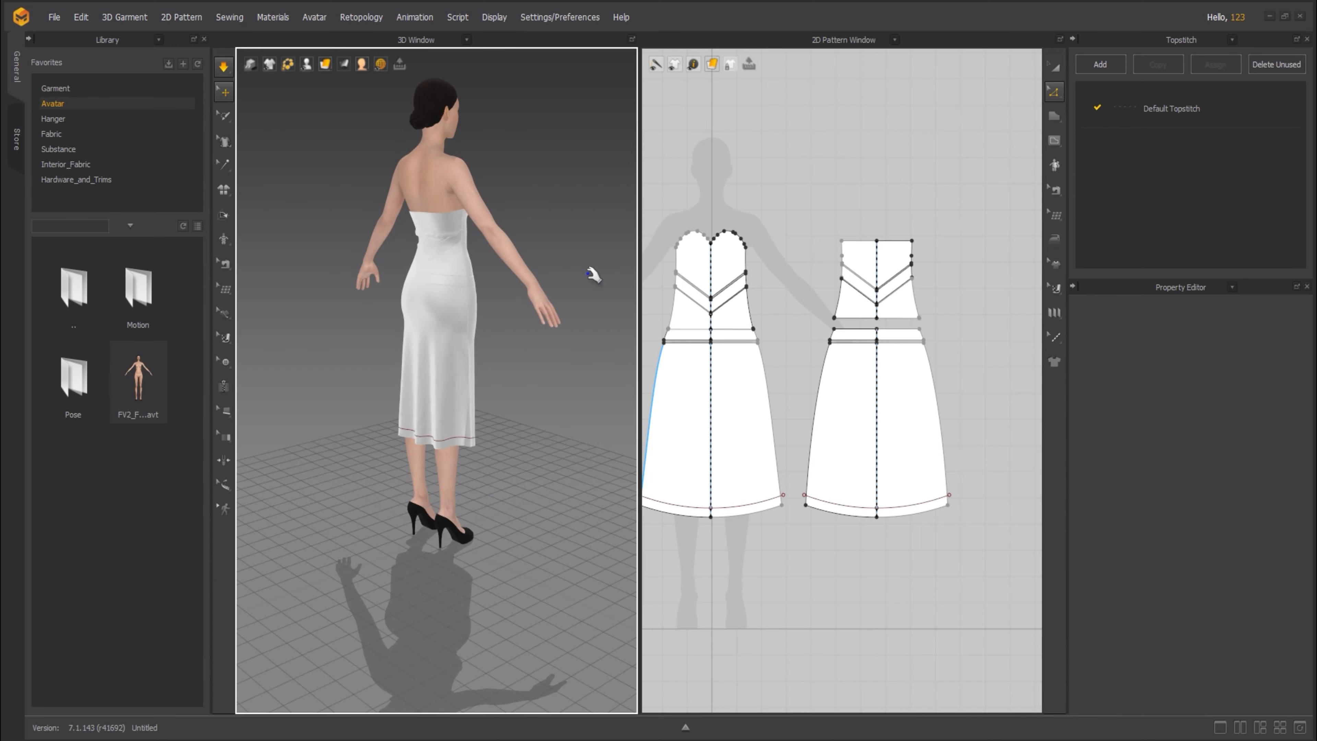
{"action": "mouse_move", "coordinate": [435, 213]}
{"action": "left_mouse_down"}
{"action": "mouse_move", "coordinate": [435, 165]}
{"action": "mouse_move", "coordinate": [440, 209]}
{"action": "left_mouse_up"}
{"action": "right_click_drag", "start_coordinate": [456, 218], "coordinate": [514, 240]}
{"action": "left_click", "coordinate": [419, 275]}
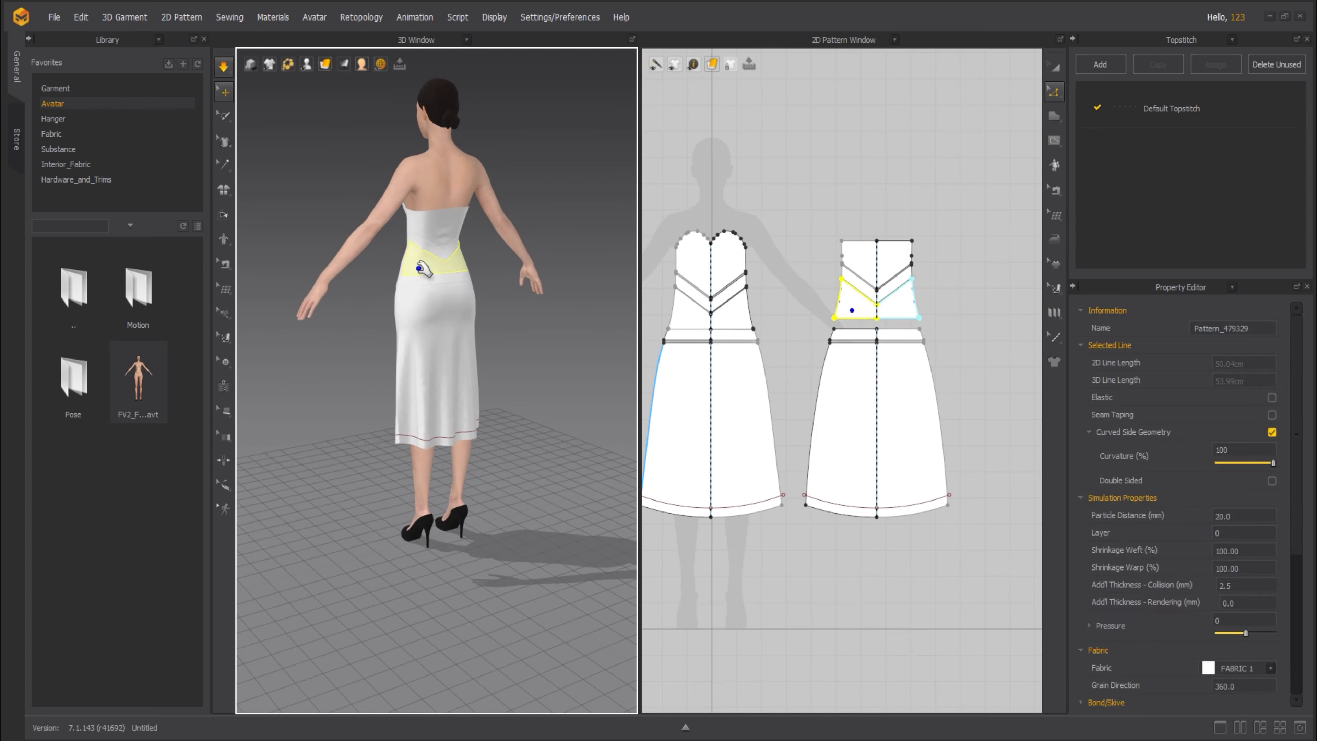
{"action": "left_click", "coordinate": [419, 213]}
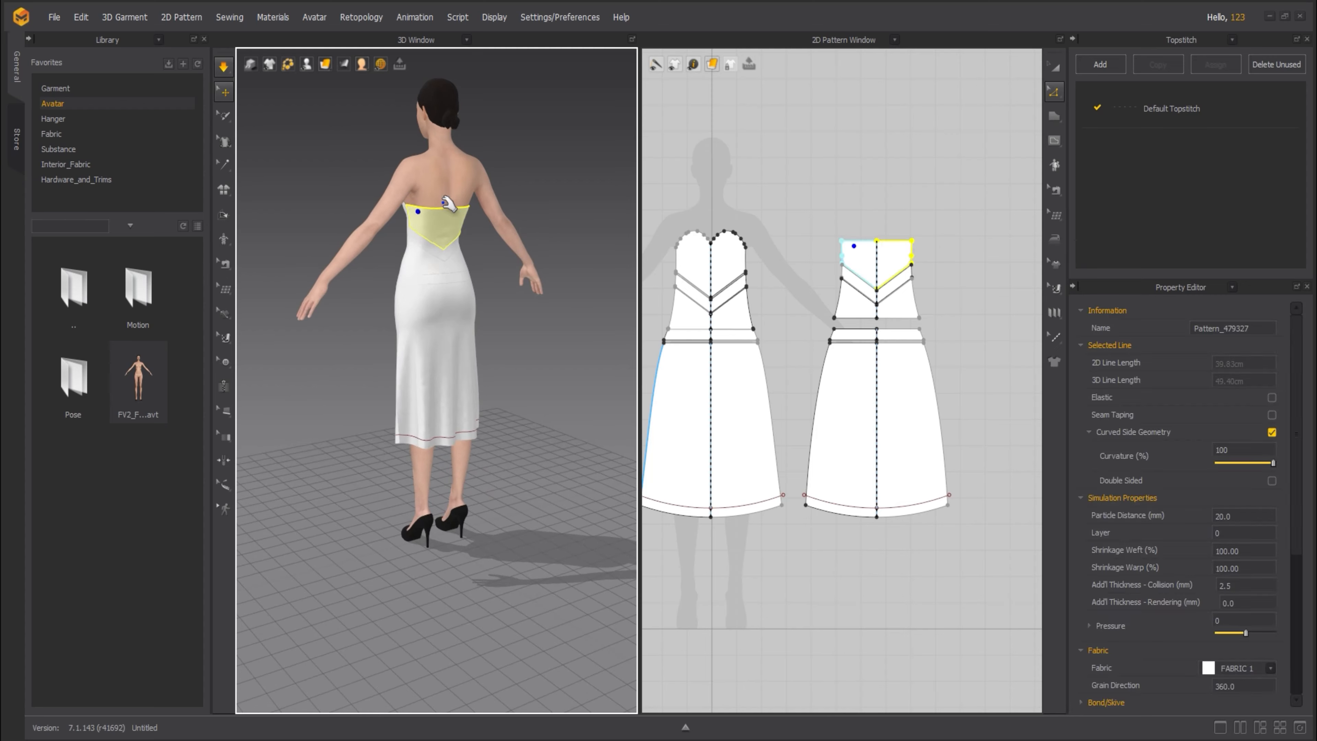
{"action": "left_click", "coordinate": [551, 198]}
{"action": "right_click_drag", "start_coordinate": [551, 199], "coordinate": [731, 432]}
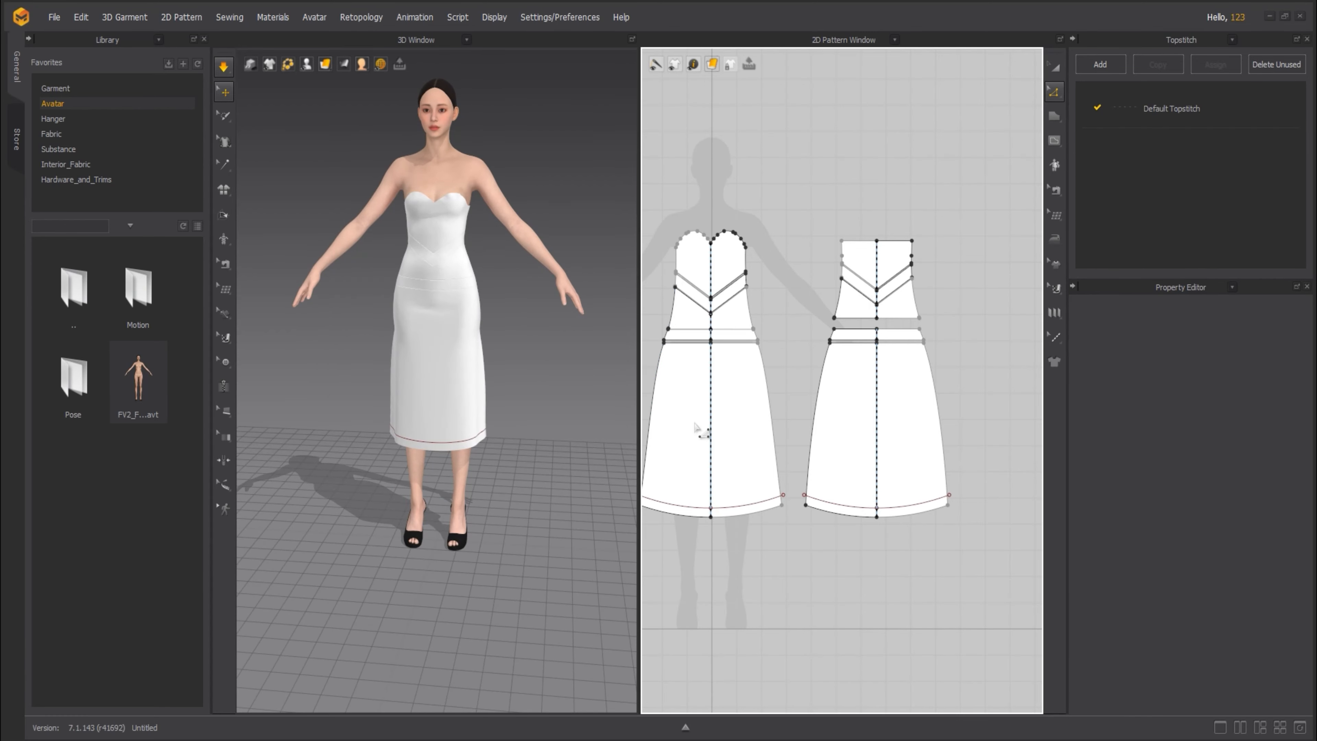
- Apply a simulation pressure of 3 to the front and back skirt patterns
{"action": "key", "text": "a"}
{"action": "left_click", "coordinate": [709, 418]}
{"action": "left_click", "coordinate": [837, 415], "text": "shift"}
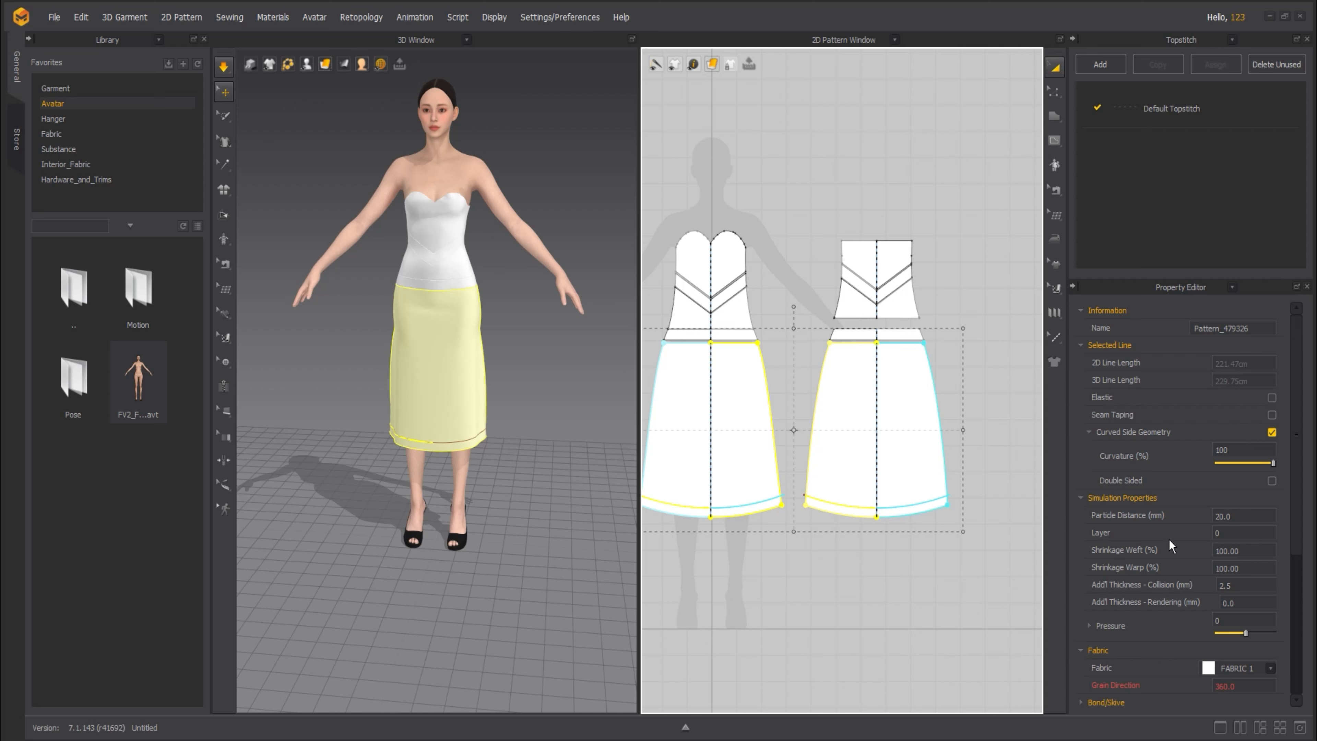
{"action": "scroll", "coordinate": [1236, 602], "scroll_direction": "down", "scroll_amount": 1}
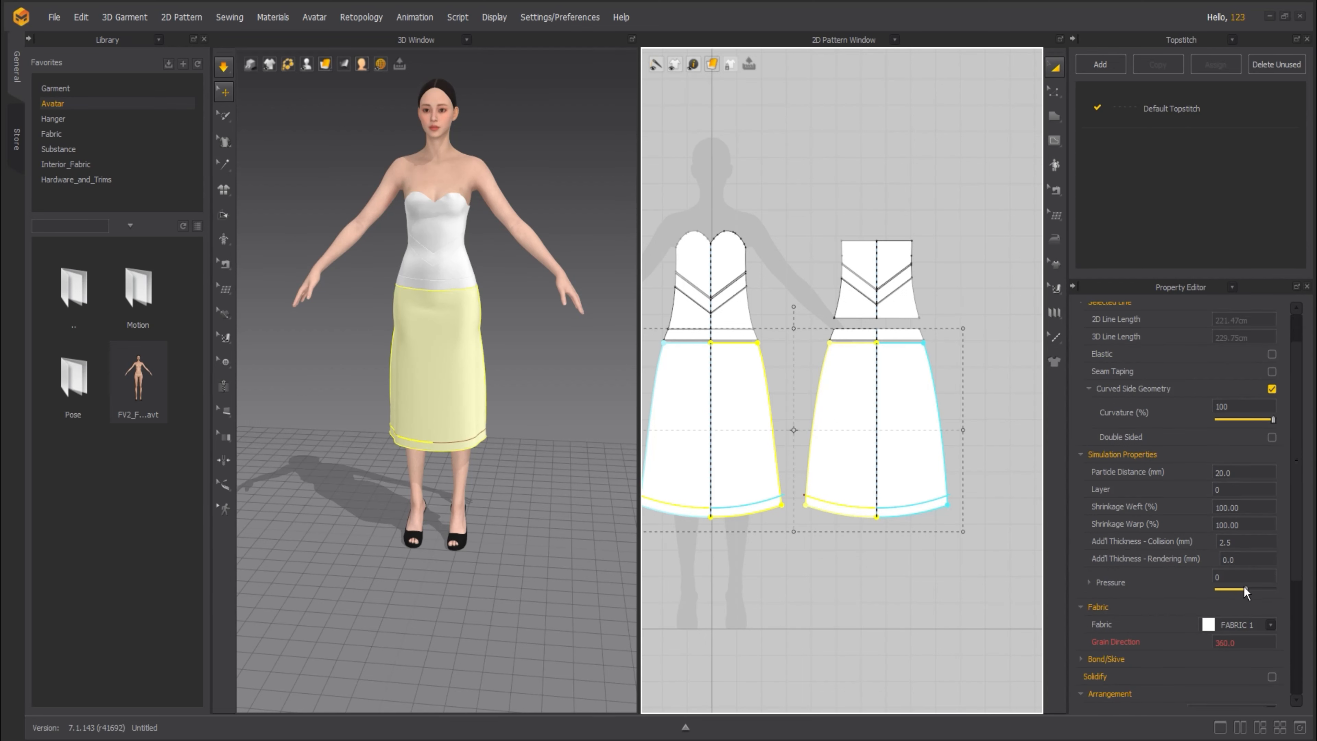
{"action": "left_click", "coordinate": [1246, 590]}
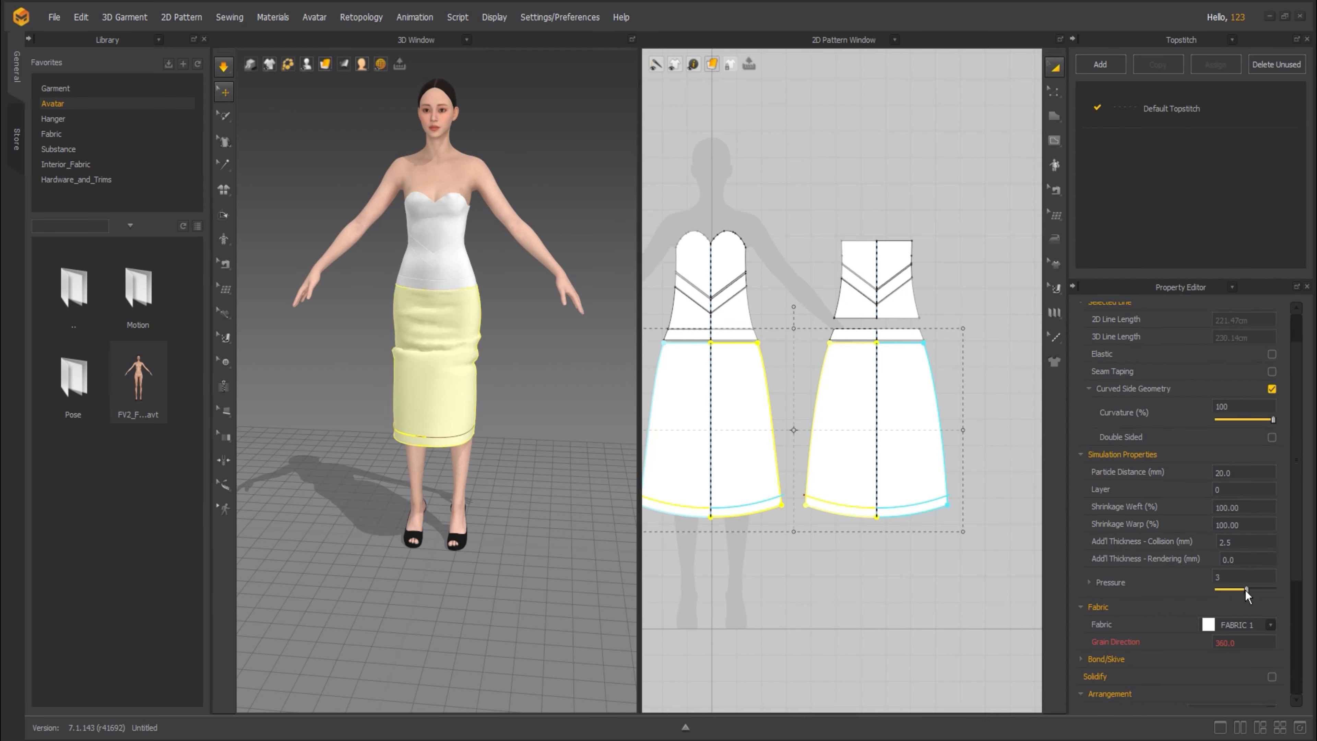
{"action": "left_click_drag", "start_coordinate": [1245, 590], "coordinate": [1249, 590]}
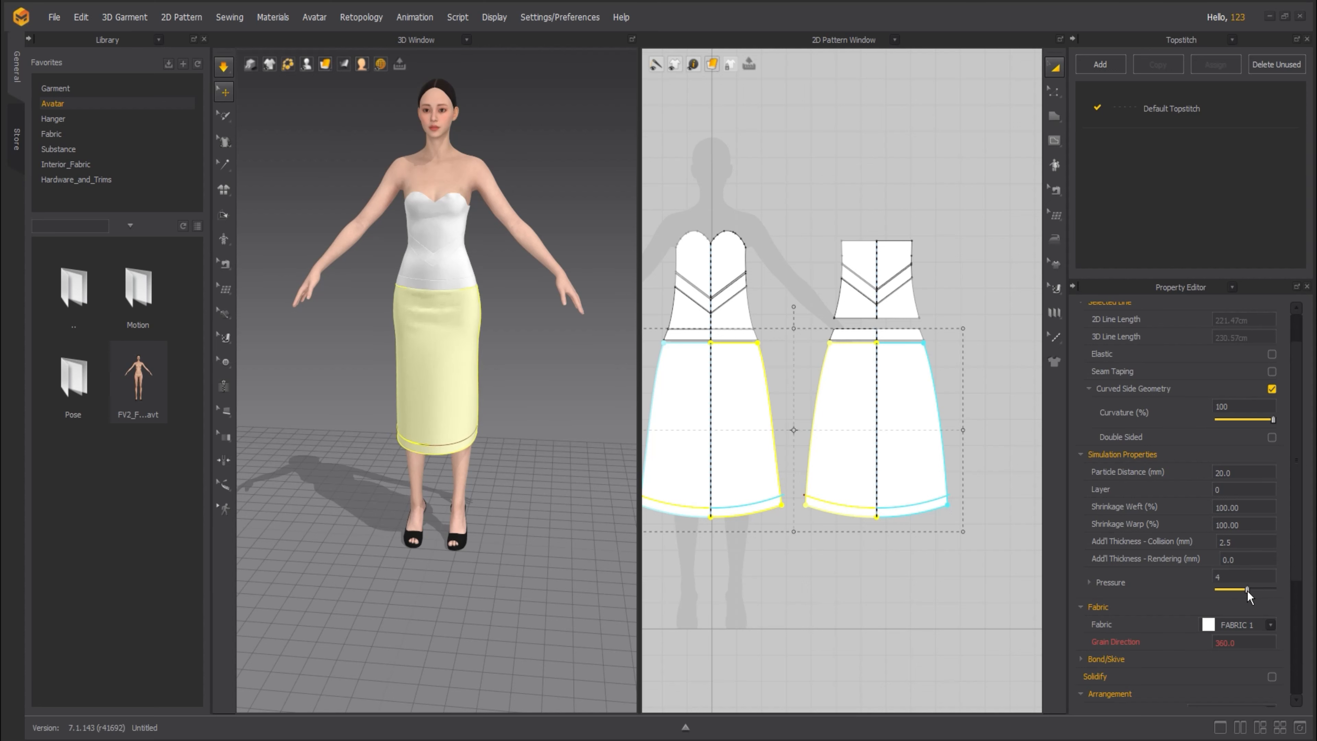
{"action": "left_click_drag", "start_coordinate": [1247, 590], "coordinate": [1247, 591]}
{"action": "left_click", "coordinate": [775, 578]}
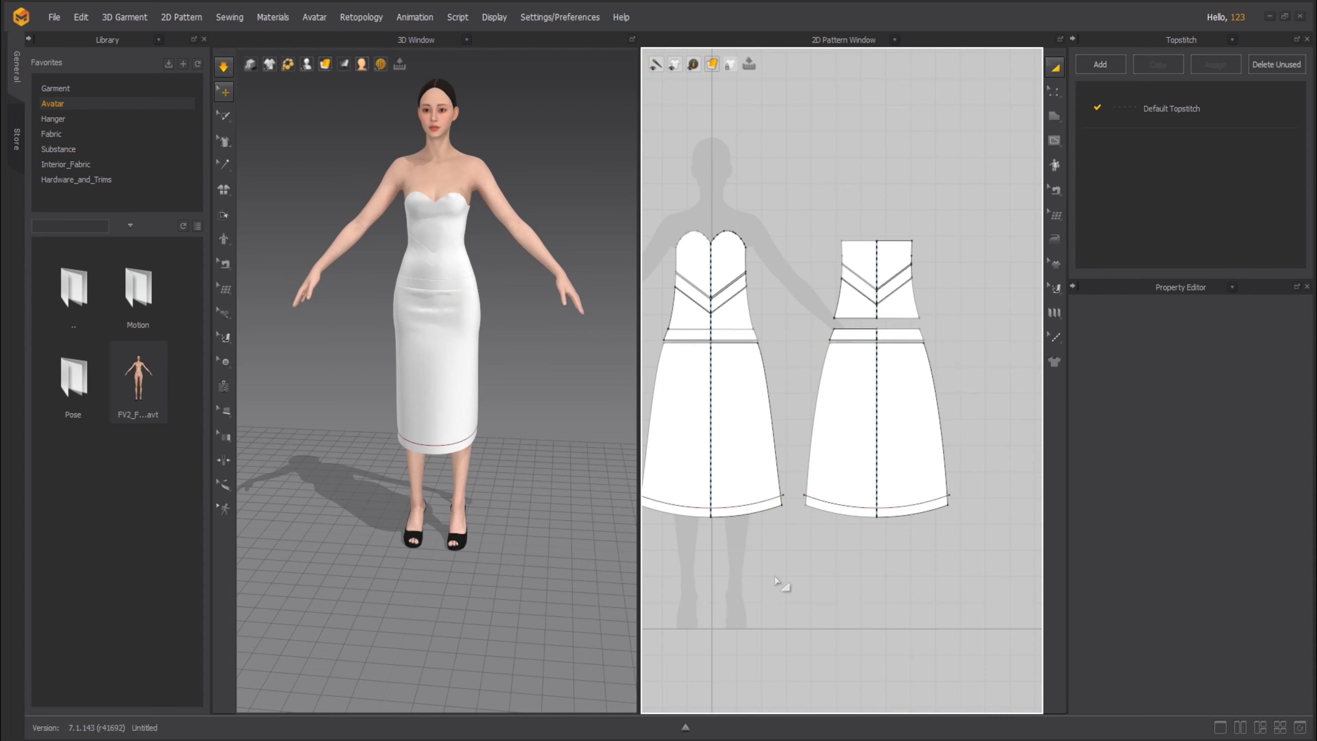
- Reset the pressure of the front skirt and then the back skirt to 0
{"action": "right_click_drag", "start_coordinate": [476, 425], "coordinate": [470, 368]}
{"action": "left_click", "coordinate": [455, 425]}
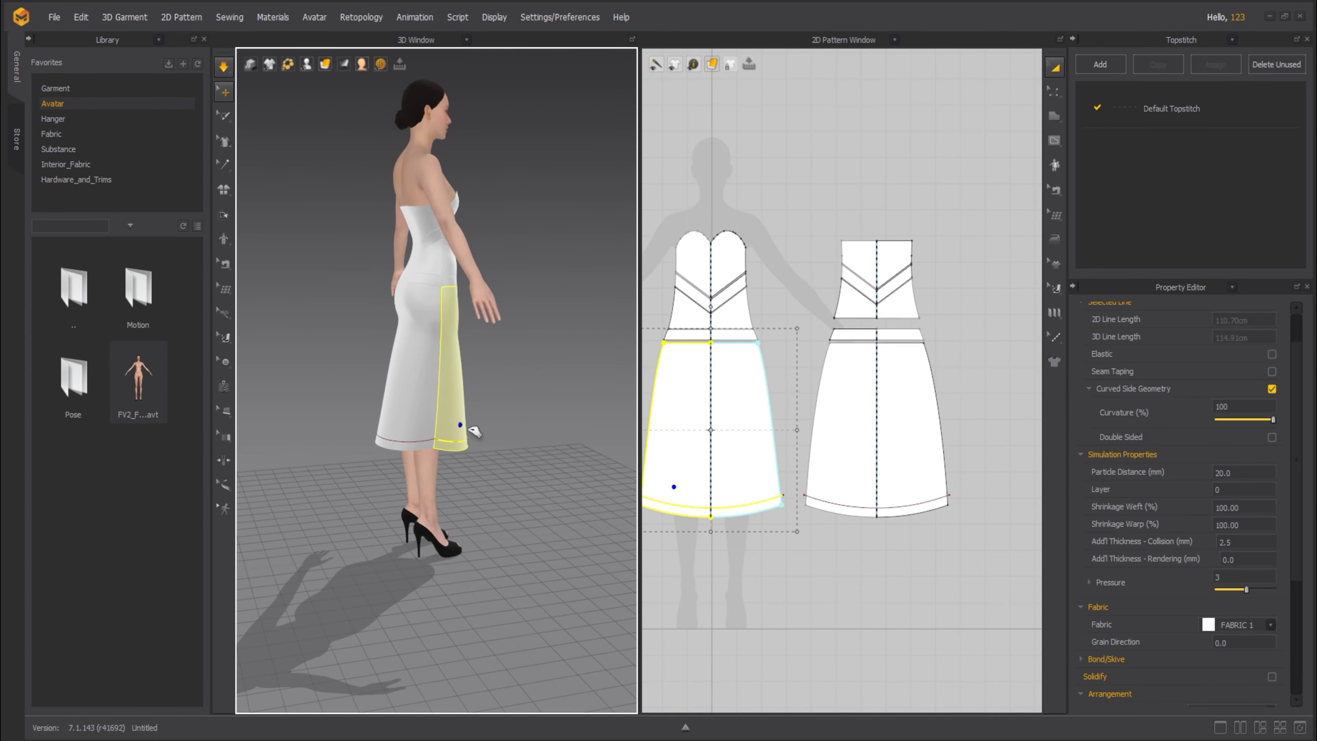
{"action": "left_click", "coordinate": [1234, 575]}
{"action": "key", "text": "Return"}
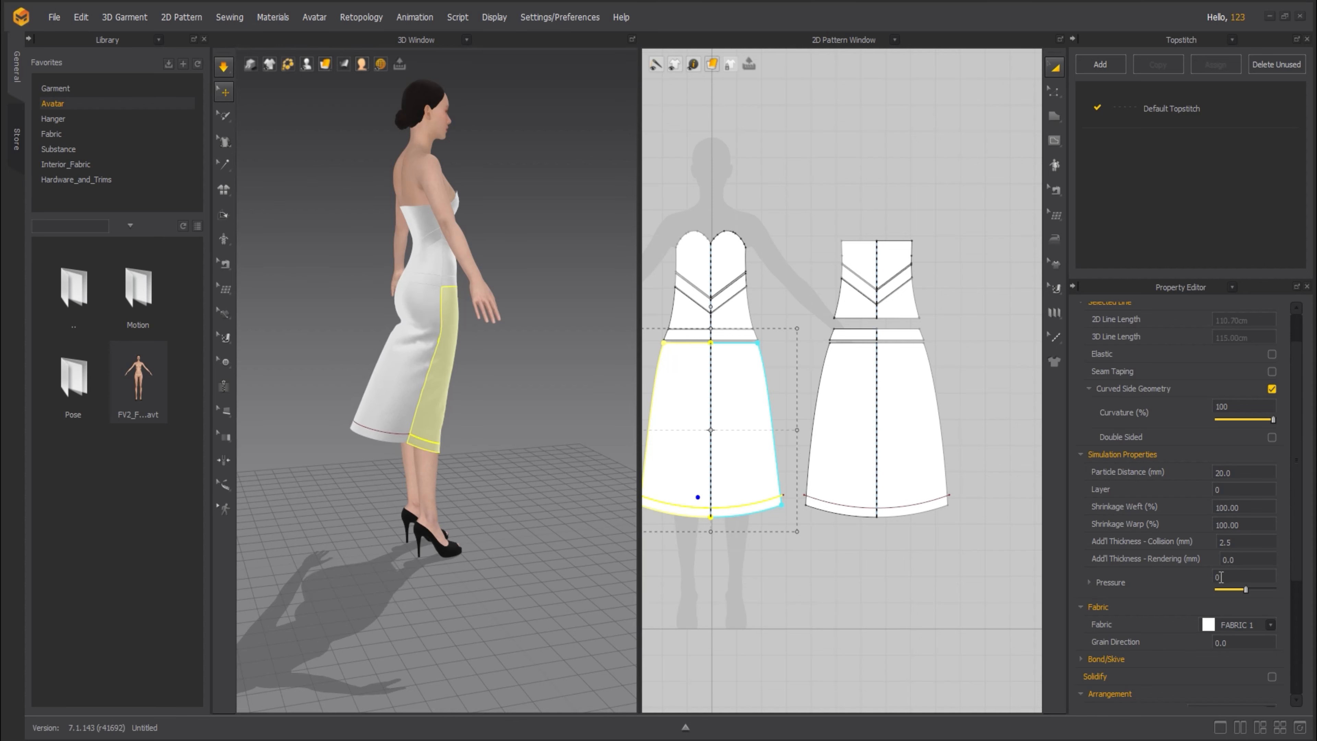
{"action": "left_click", "coordinate": [382, 404]}
{"action": "left_click", "coordinate": [1249, 579]}
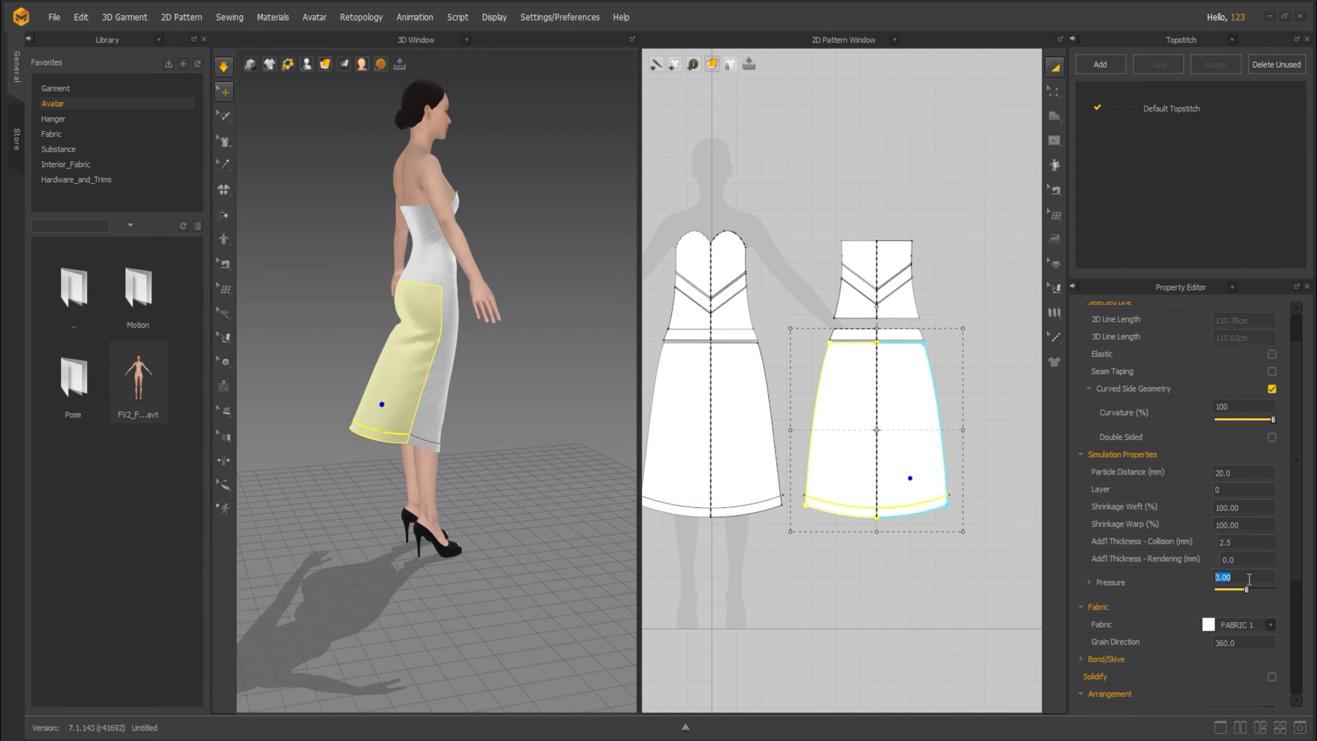
{"action": "key", "text": "Return"}
{"action": "left_click", "coordinate": [691, 574]}
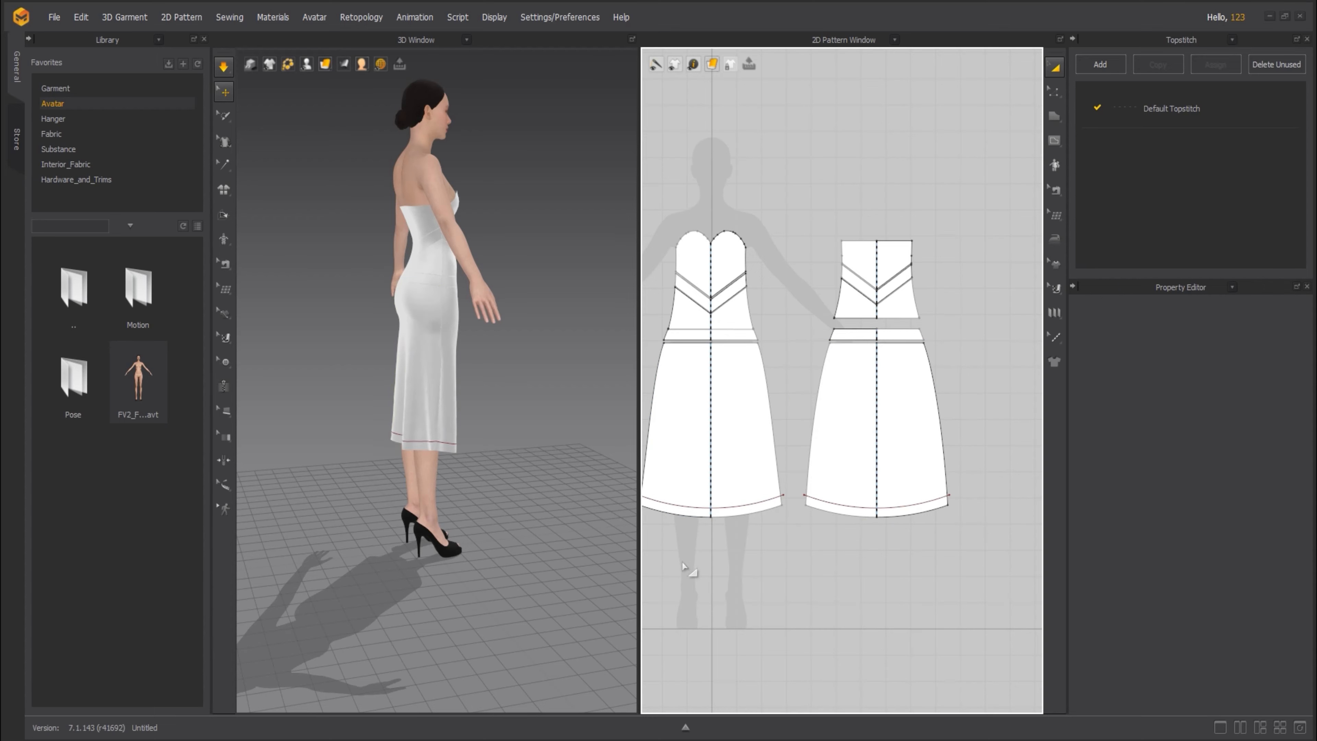
- Set the additional rendering thickness of all pattern pieces to 2.5 mm and display the garment with the thick textured surface
{"action": "right_click_drag", "start_coordinate": [524, 400], "coordinate": [368, 378]}
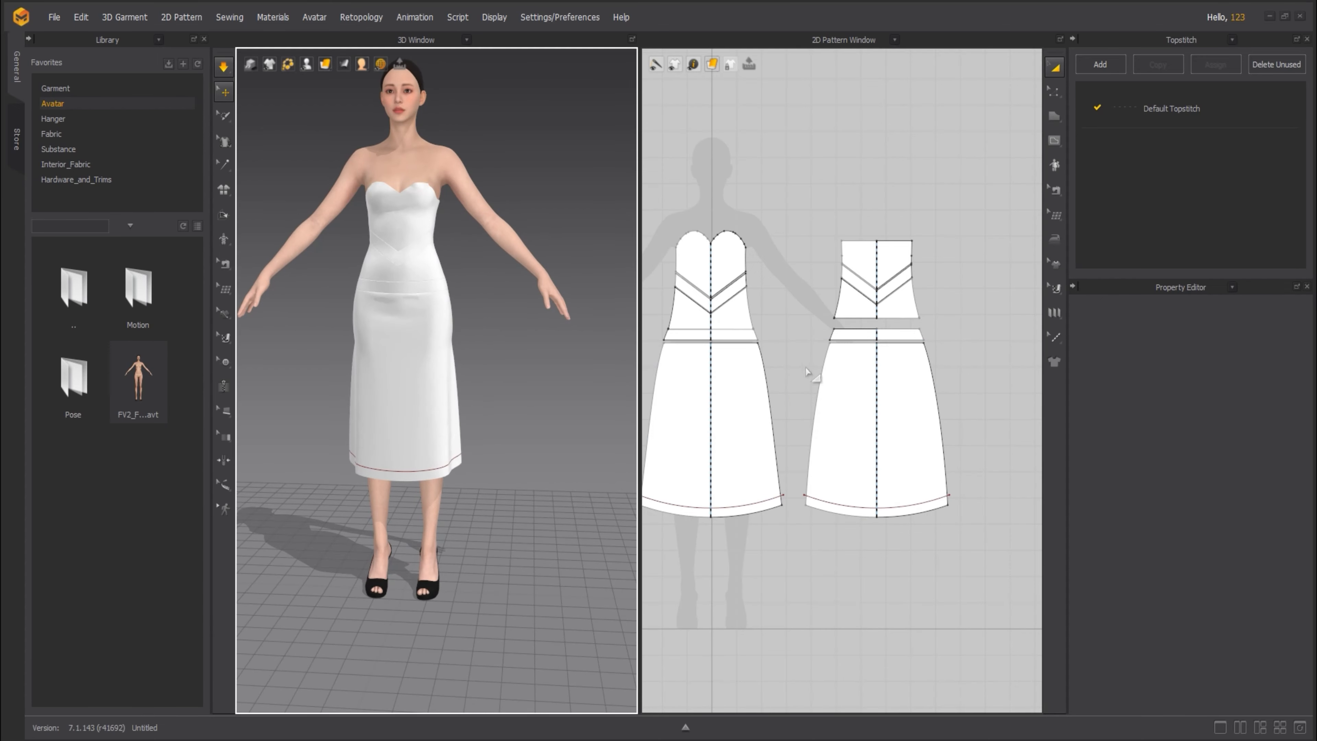
{"action": "scroll", "coordinate": [849, 372], "scroll_direction": "up", "scroll_amount": 3}
{"action": "scroll", "coordinate": [849, 372], "scroll_direction": "down", "scroll_amount": 6}
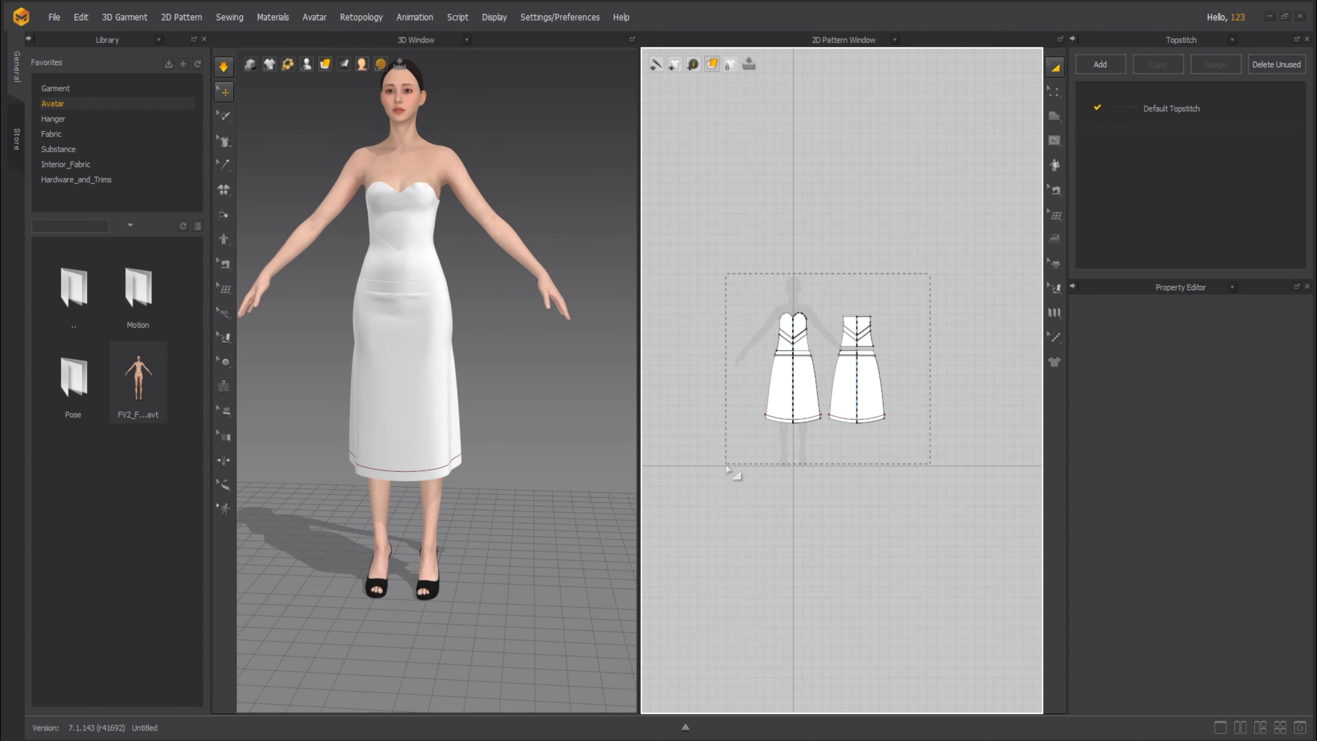
{"action": "left_click_drag", "start_coordinate": [728, 468], "coordinate": [727, 465]}
{"action": "left_click", "coordinate": [1242, 559]}
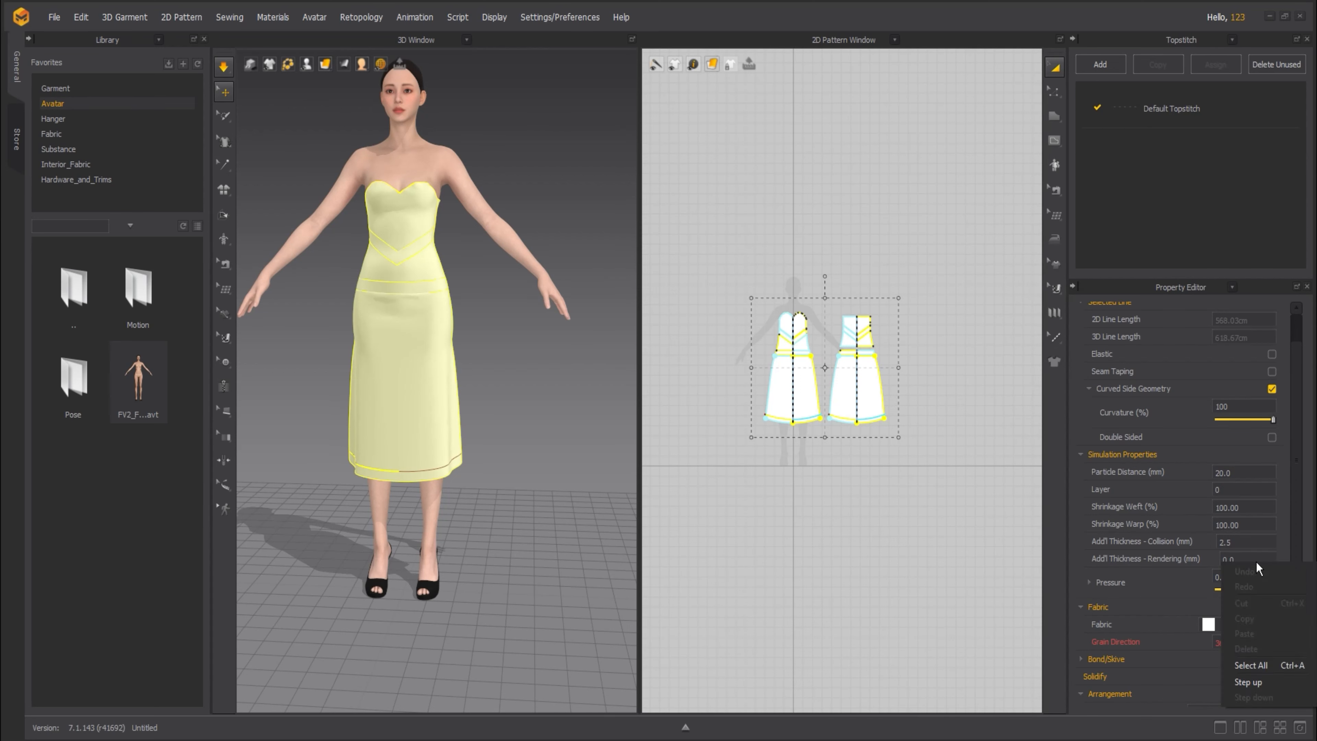
{"action": "double_click", "coordinate": [1243, 557]}
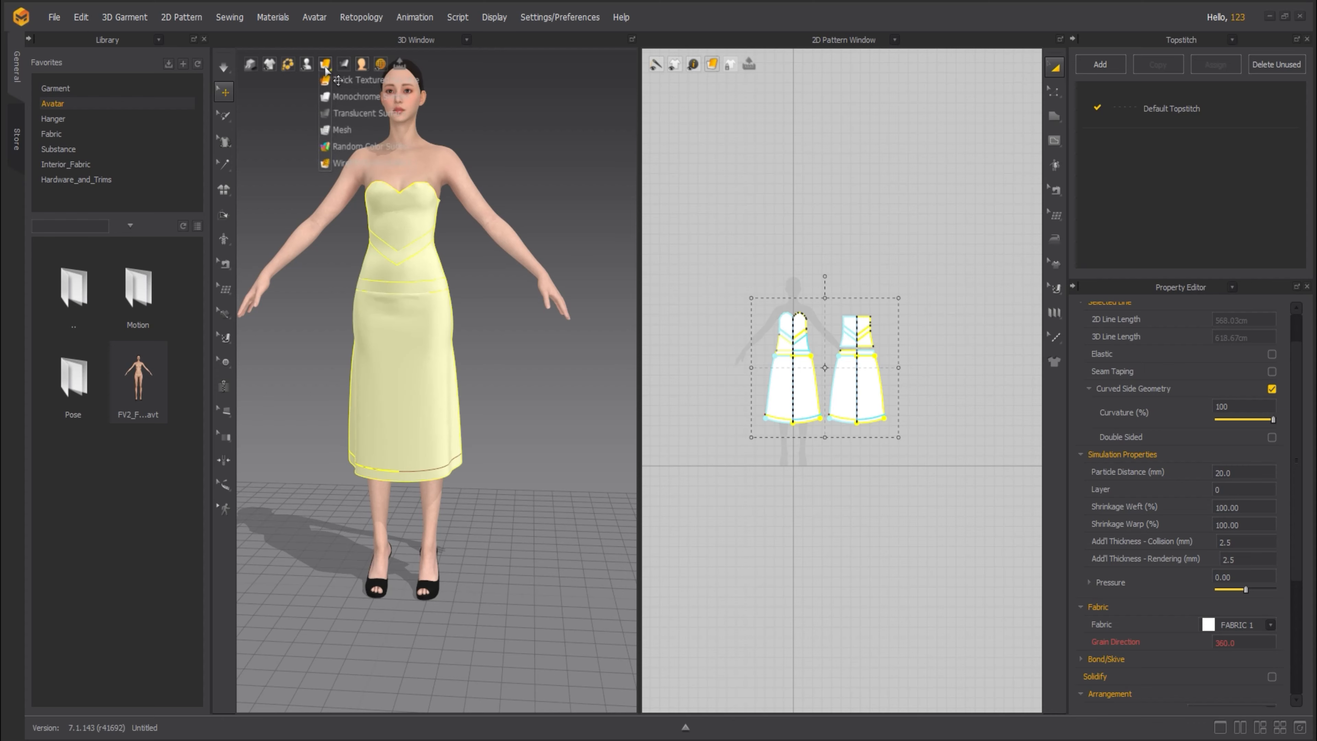
{"action": "left_click", "coordinate": [319, 77]}
- Restart the simulation and pull both cups of the sweetheart neckline upward on the avatar
{"action": "key", "text": "space"}
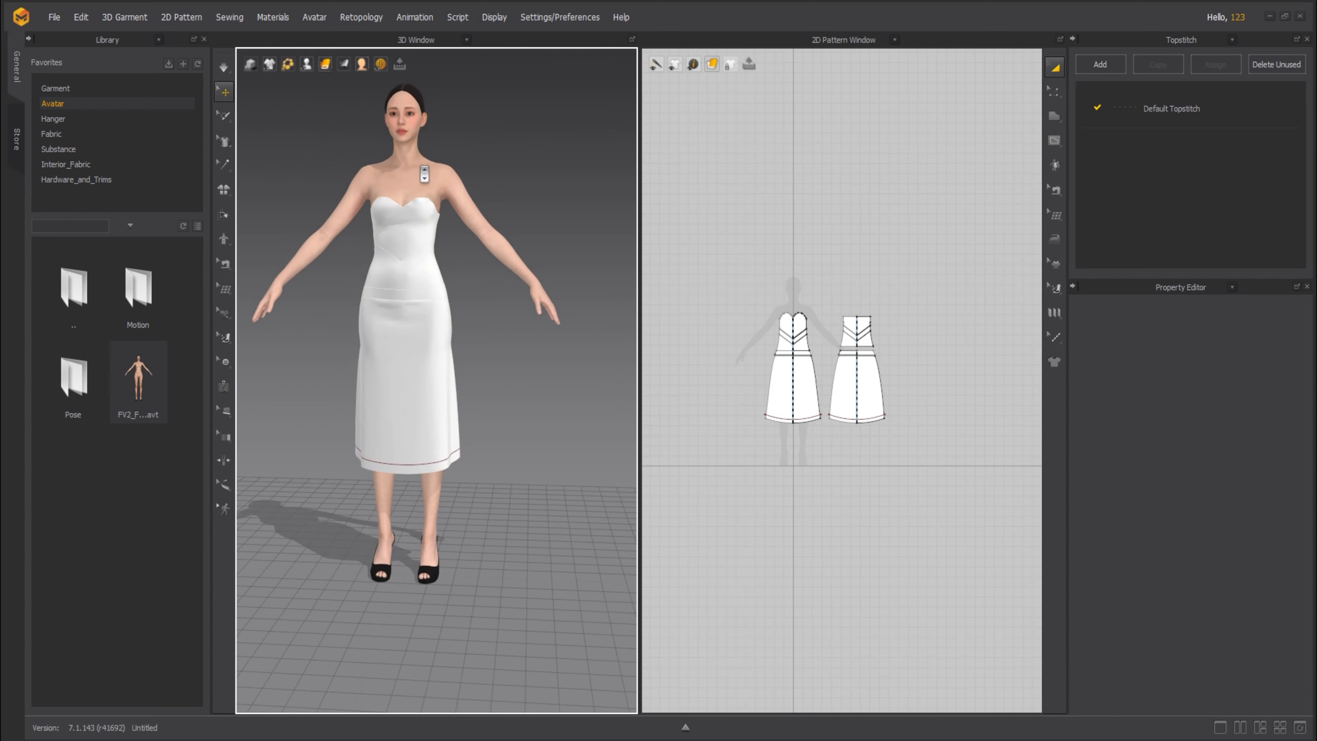
{"action": "scroll", "coordinate": [418, 156], "scroll_direction": "up", "scroll_amount": 5}
{"action": "scroll", "coordinate": [417, 156], "scroll_direction": "down", "scroll_amount": 5}
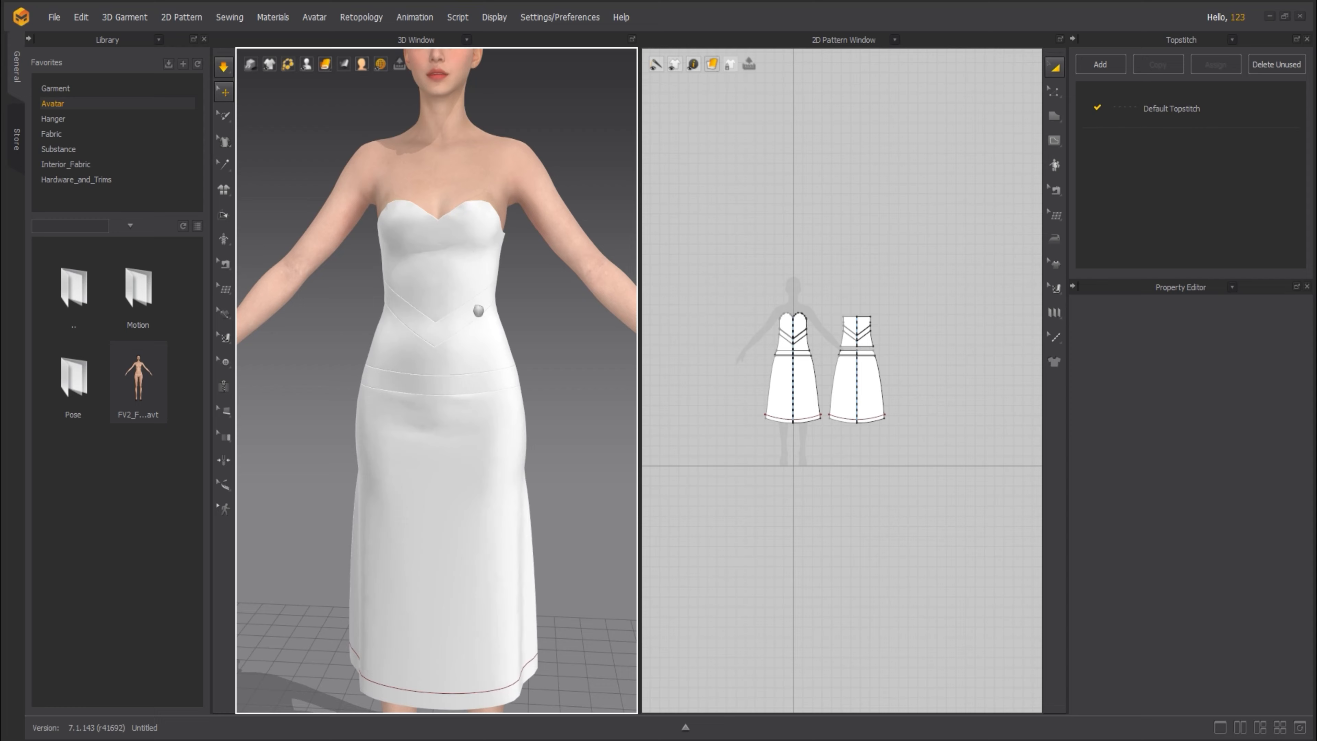
{"action": "left_click", "coordinate": [473, 199]}
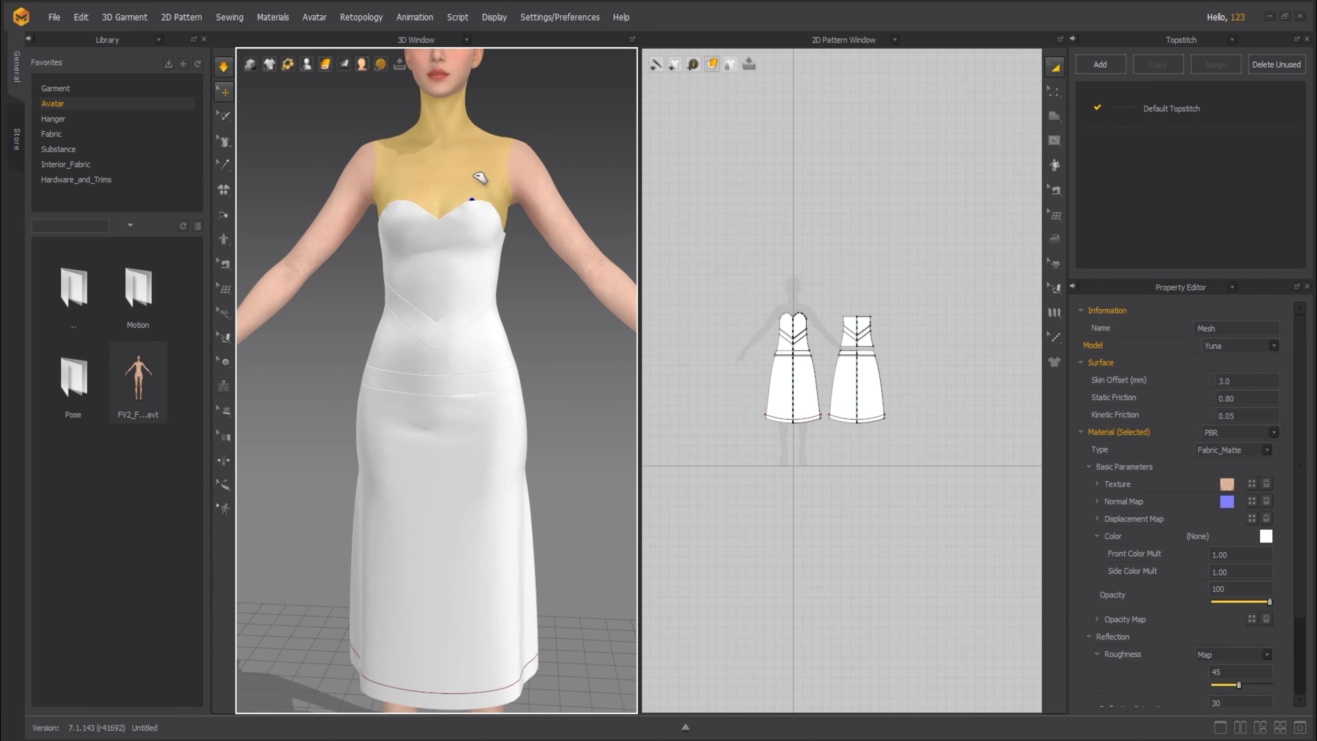
{"action": "left_click", "coordinate": [486, 207]}
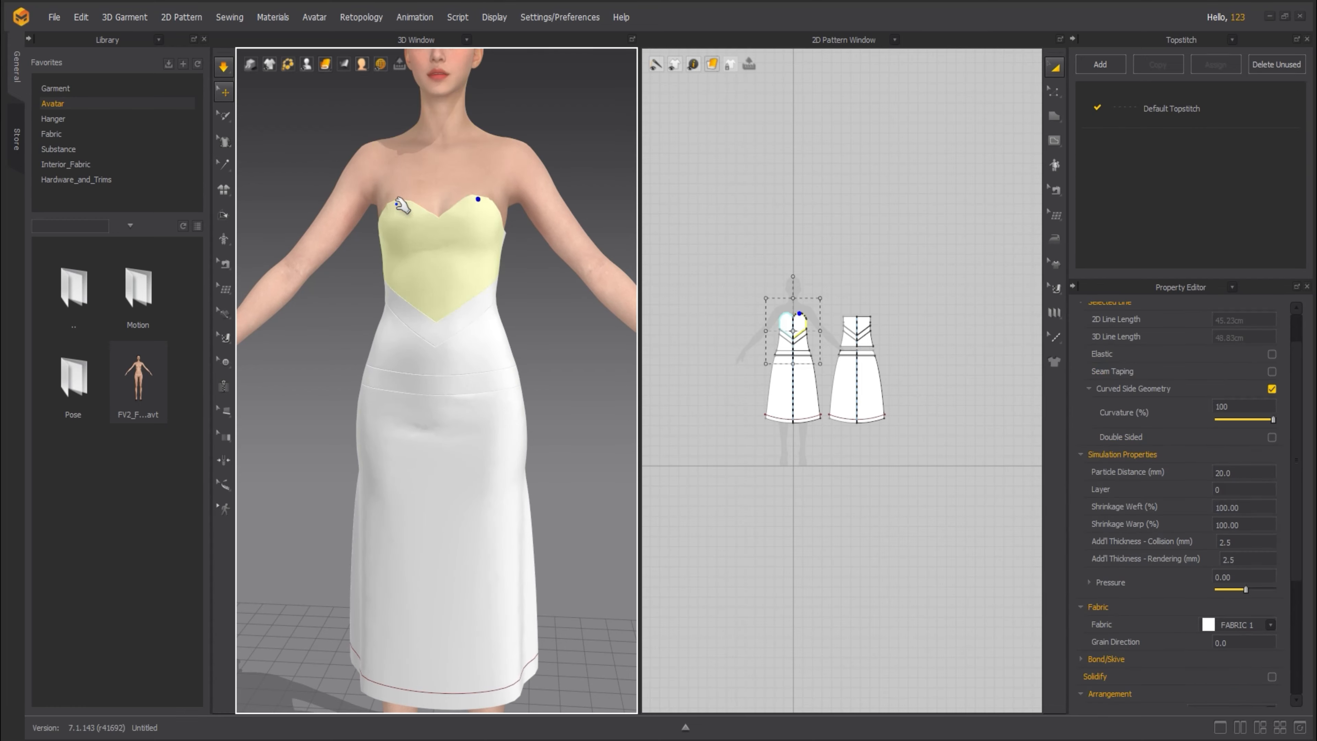
{"action": "left_click_drag", "start_coordinate": [402, 206], "coordinate": [400, 135]}
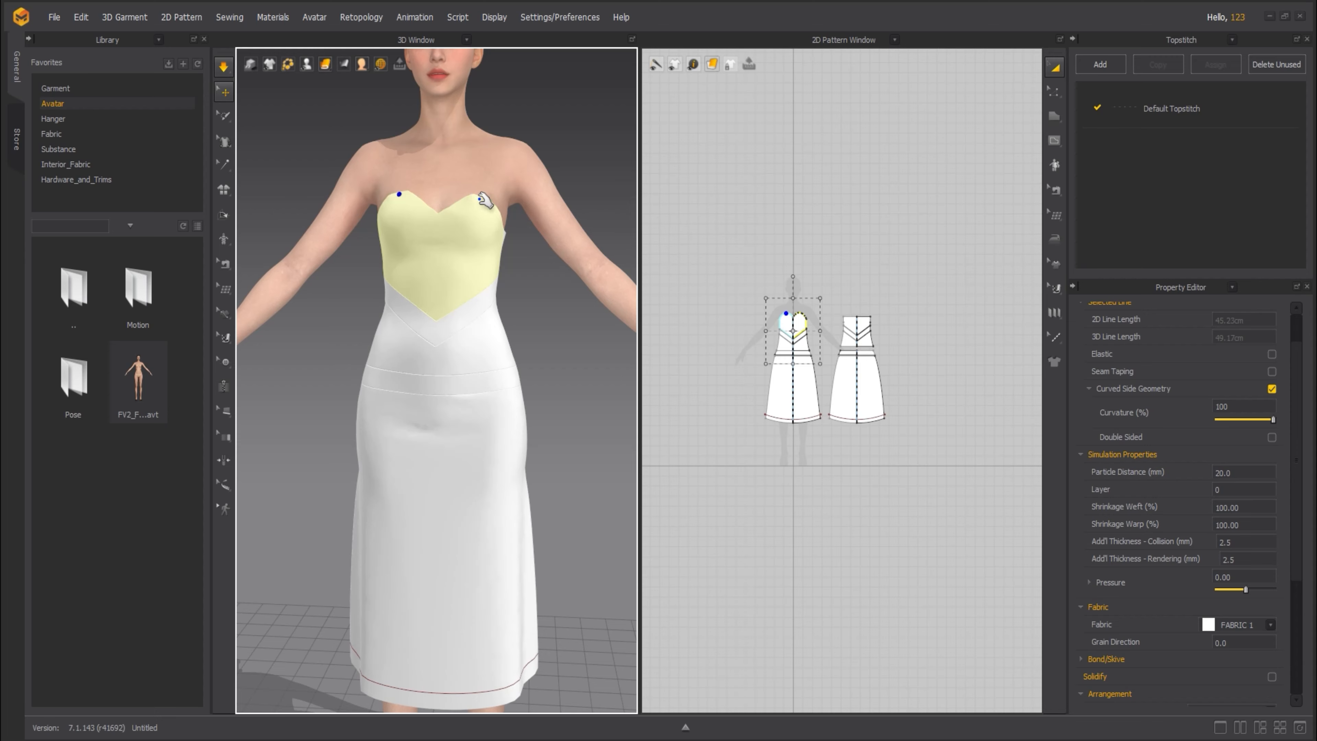
{"action": "left_click_drag", "start_coordinate": [486, 201], "coordinate": [494, 136]}
{"action": "left_click", "coordinate": [548, 280]}
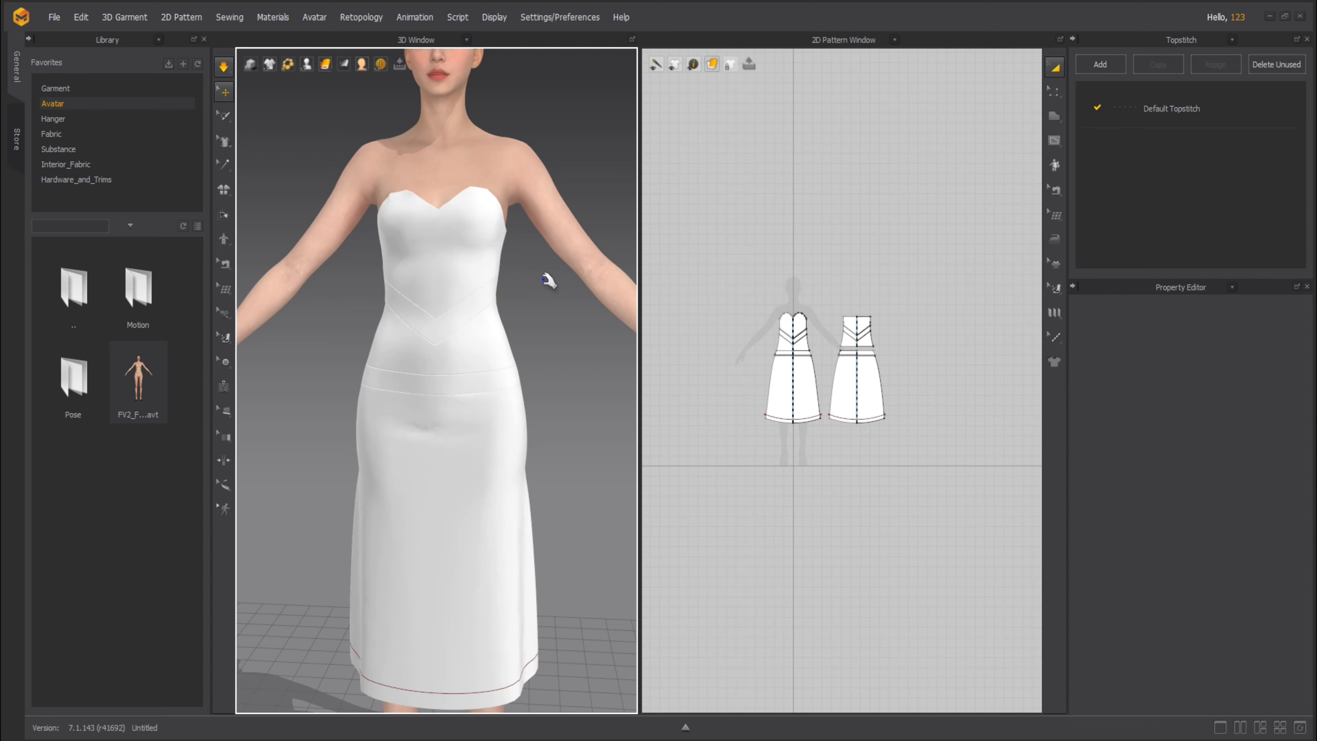
- Pull up the back bodice's upper edge, then adjust the front sweetheart neckline once more
{"action": "right_click_drag", "start_coordinate": [548, 281], "coordinate": [301, 276]}
{"action": "left_click_drag", "start_coordinate": [433, 243], "coordinate": [437, 196]}
{"action": "left_click_drag", "start_coordinate": [488, 237], "coordinate": [498, 176]}
{"action": "left_click", "coordinate": [510, 237]}
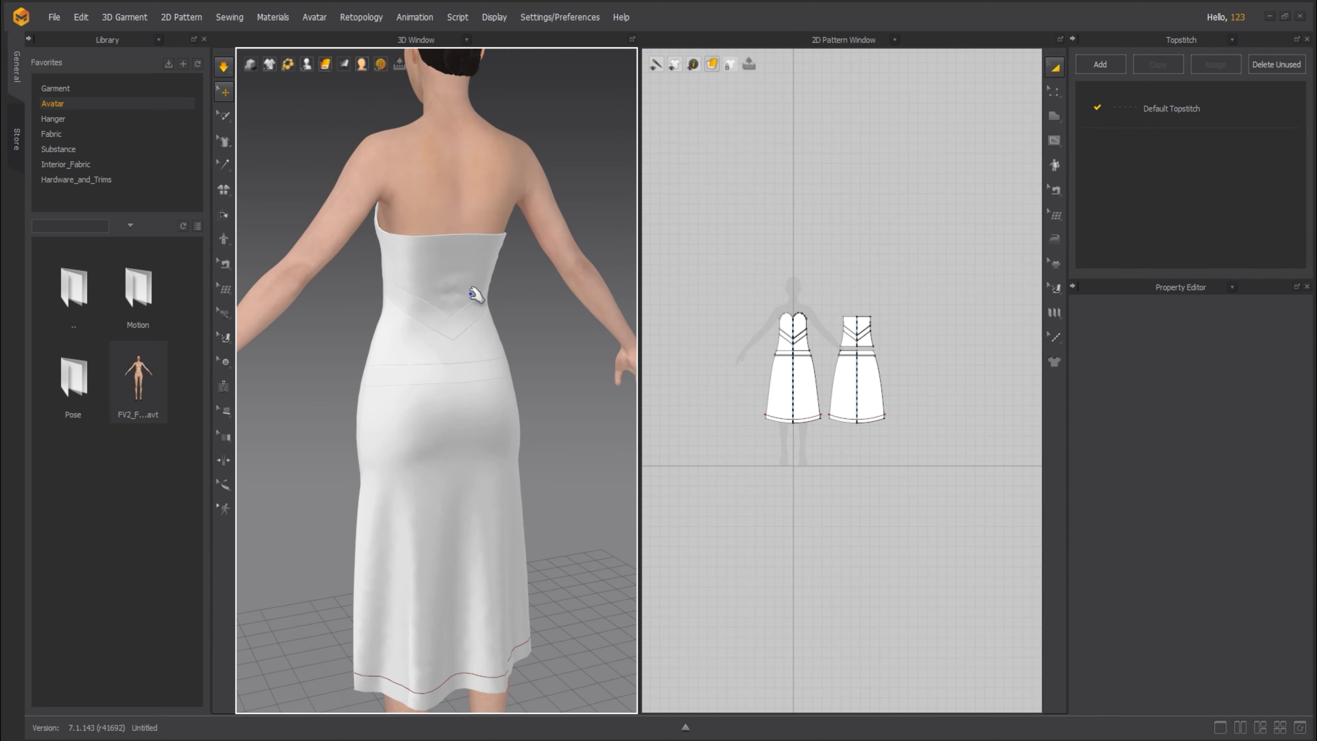
{"action": "right_click_drag", "start_coordinate": [476, 287], "coordinate": [668, 319]}
{"action": "left_click_drag", "start_coordinate": [397, 199], "coordinate": [398, 183]}
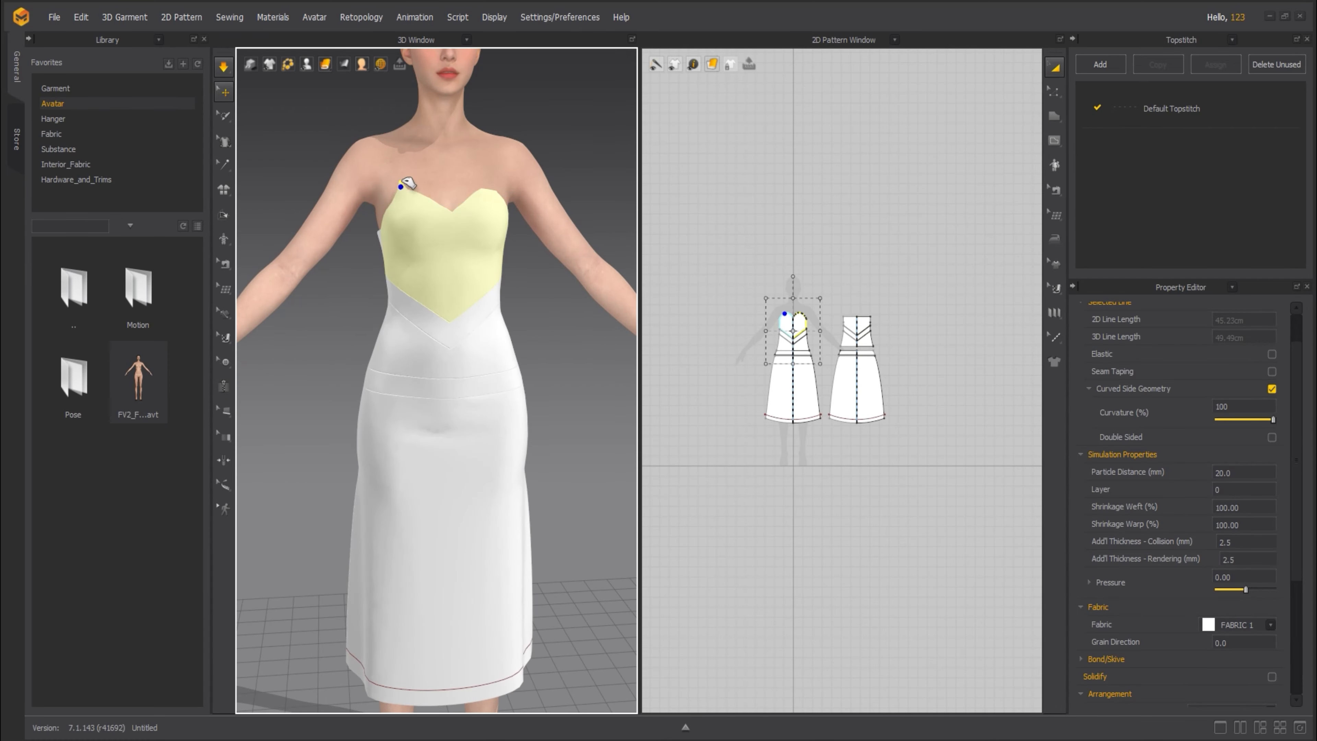
{"action": "left_click", "coordinate": [638, 195]}
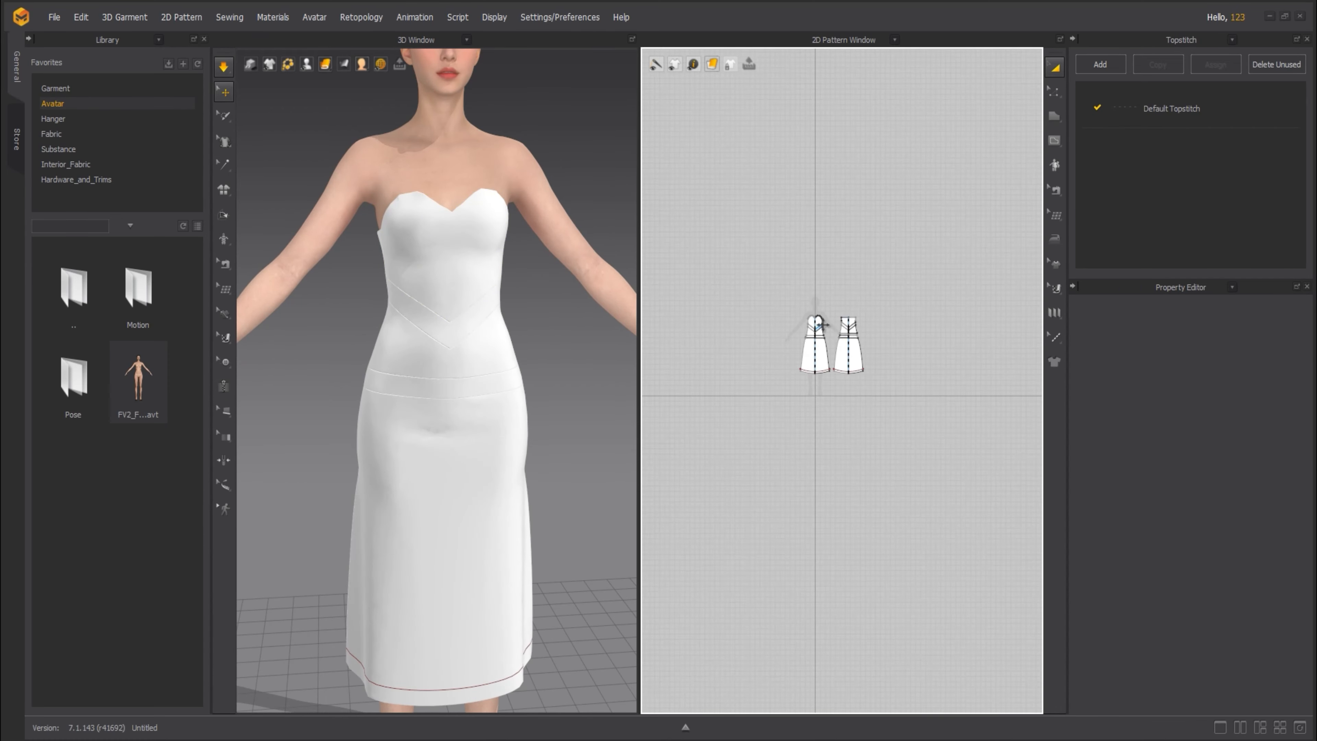
- Add free topstitches along the sweetheart neckline and side edge of the upper front bodice panel
{"action": "scroll", "coordinate": [798, 321], "scroll_direction": "up", "scroll_amount": 5}
{"action": "scroll", "coordinate": [767, 293], "scroll_direction": "up", "scroll_amount": 5}
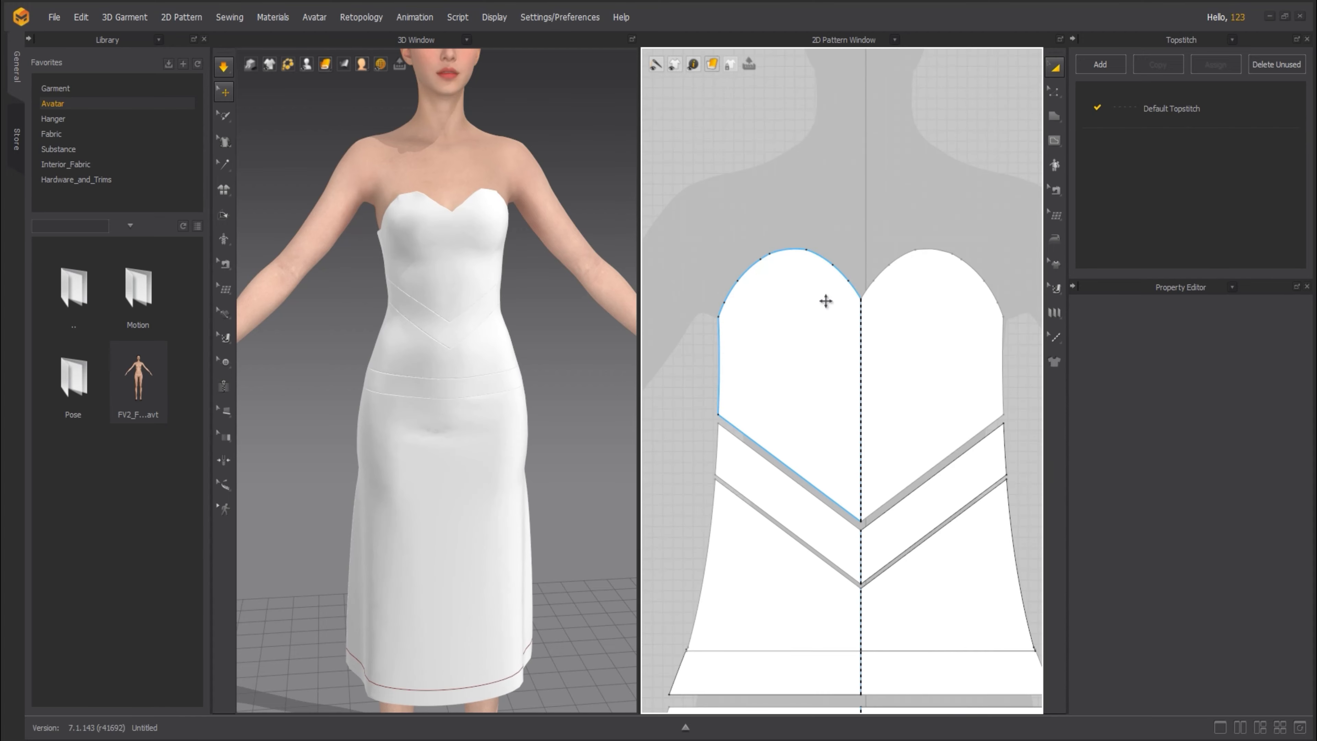
{"action": "middle_click_drag", "start_coordinate": [826, 301], "coordinate": [765, 219]}
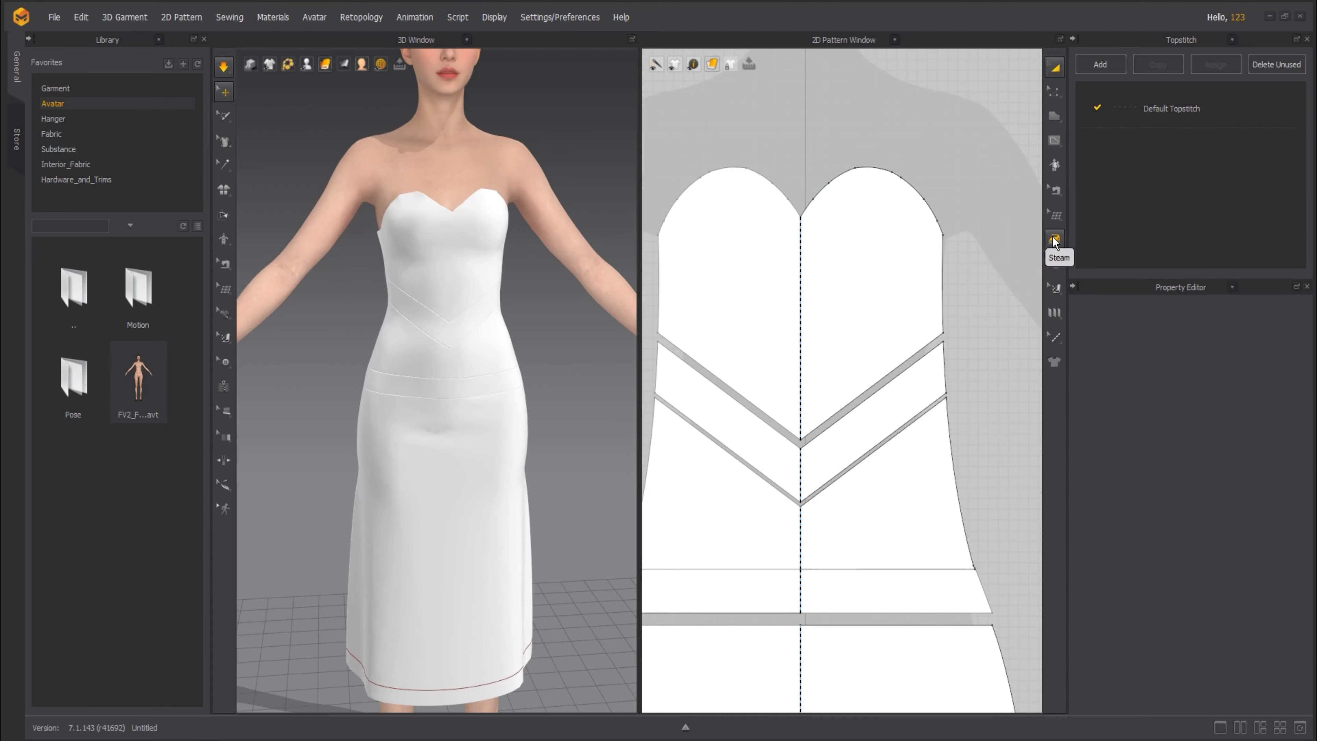
{"action": "mouse_move", "coordinate": [1057, 341]}
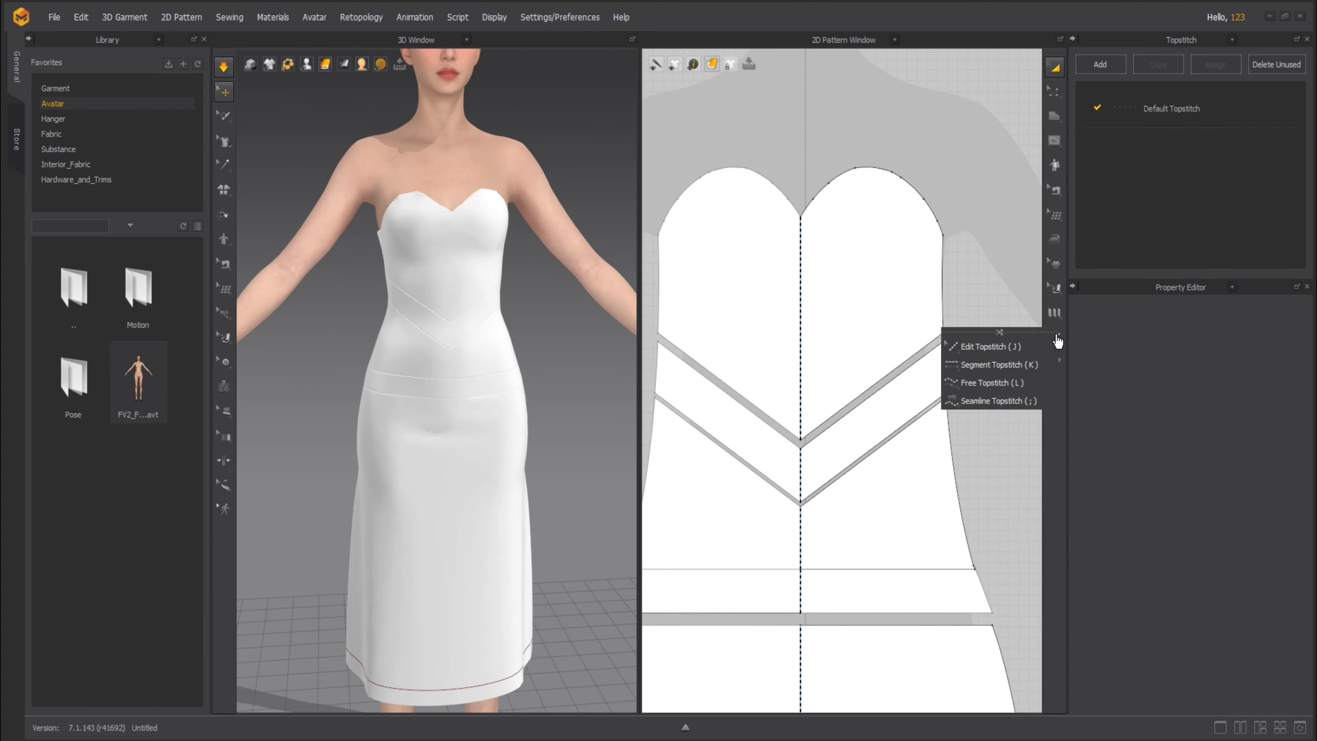
{"action": "left_click", "coordinate": [1001, 382]}
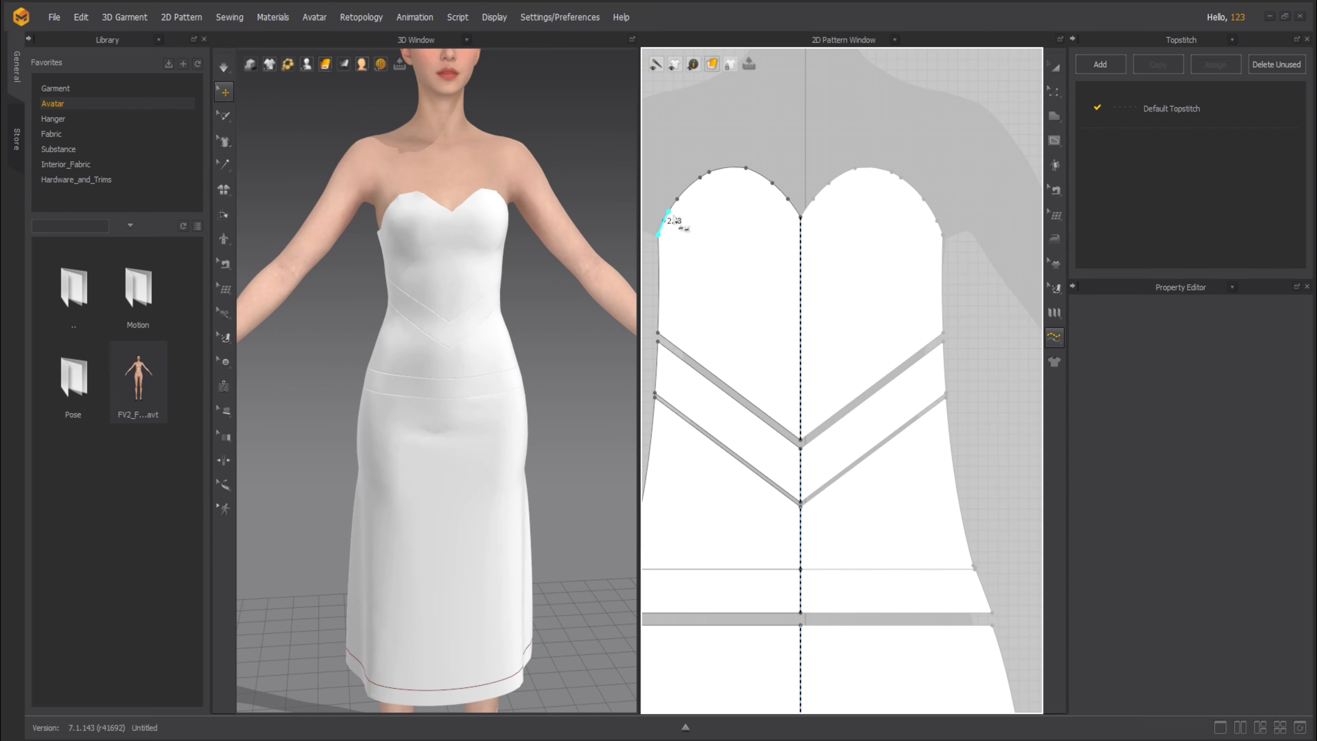
{"action": "left_click", "coordinate": [801, 218]}
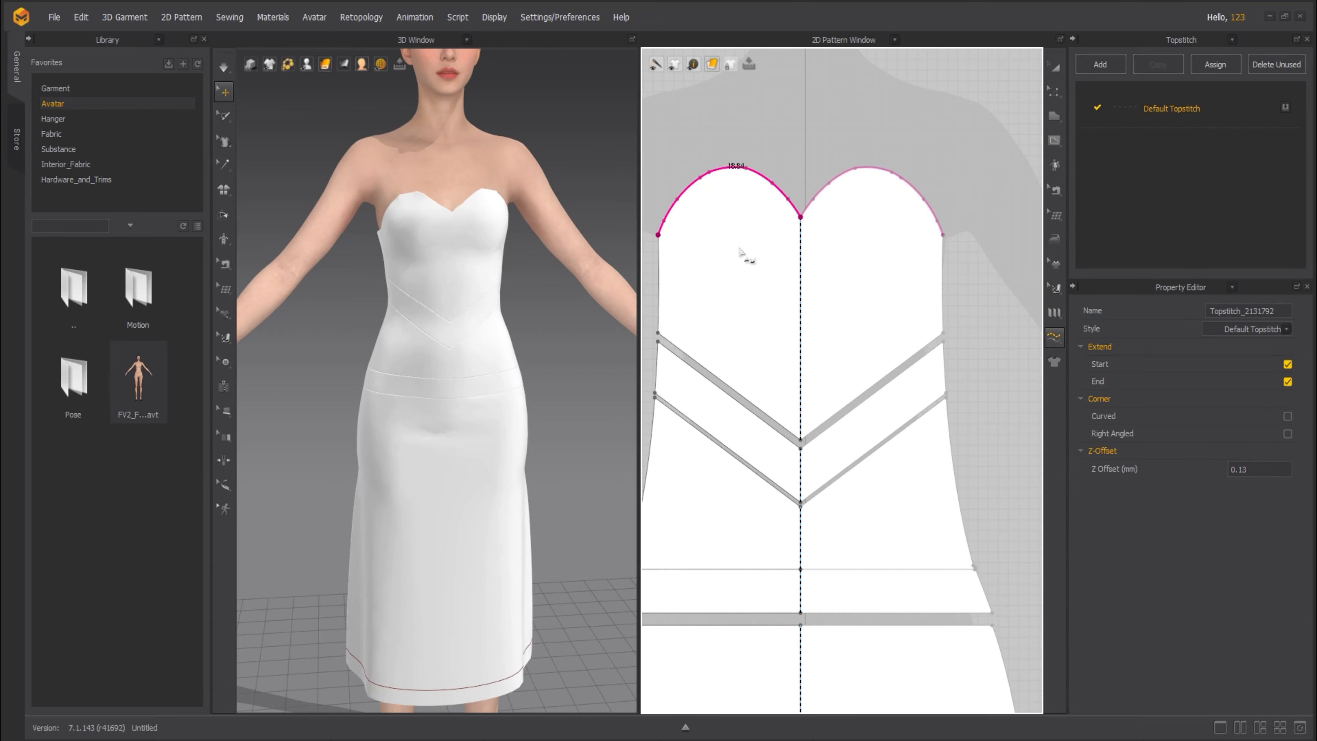
{"action": "left_click", "coordinate": [658, 244]}
{"action": "left_click", "coordinate": [659, 332]}
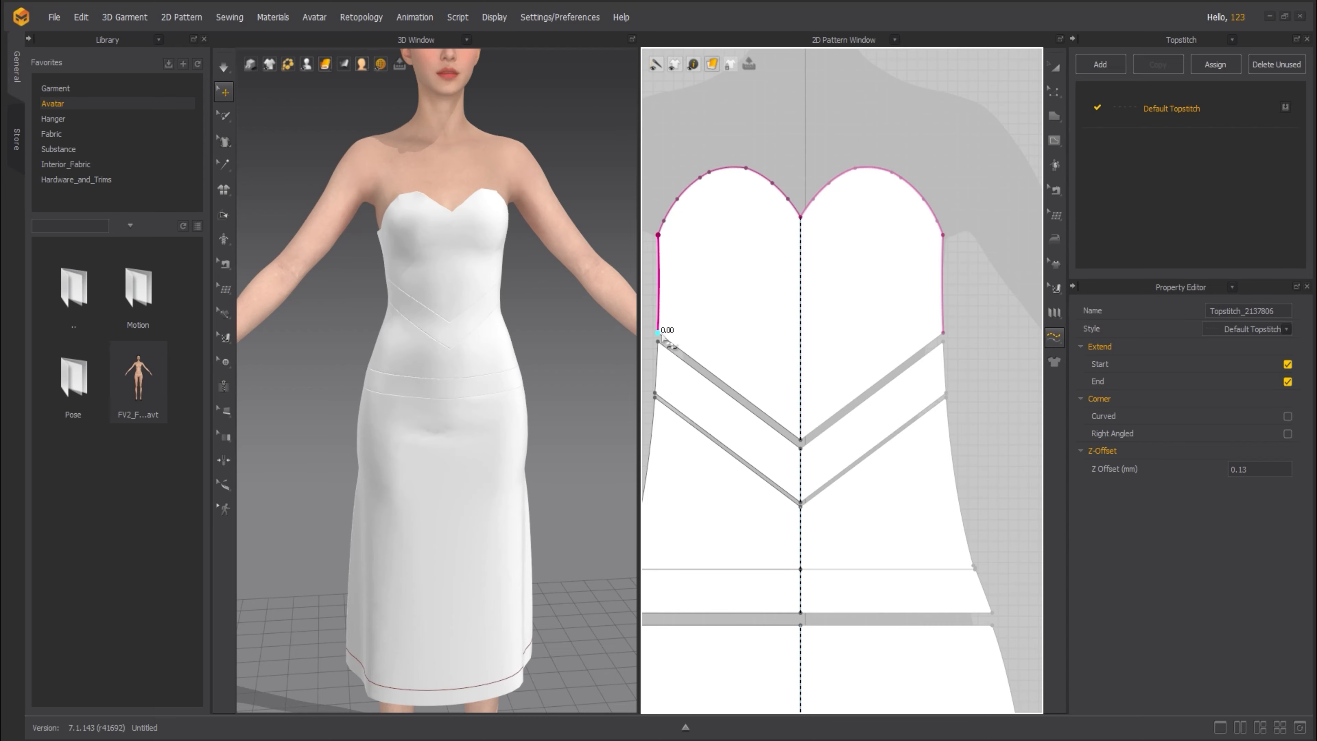
- Add free topstitches along the lower V edges of the upper front bodice panel and the V-shaped front waist panel
{"action": "left_click", "coordinate": [657, 333]}
{"action": "left_click", "coordinate": [801, 440]}
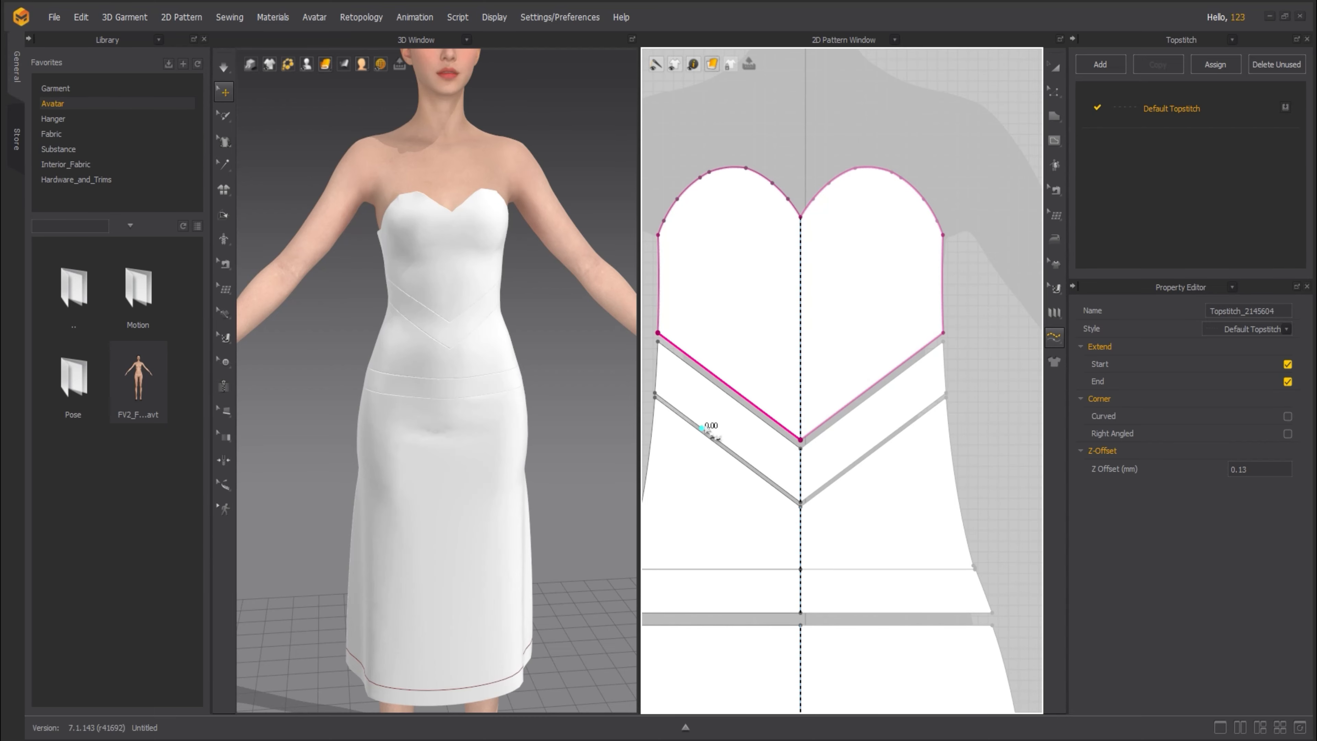
{"action": "left_click", "coordinate": [655, 394]}
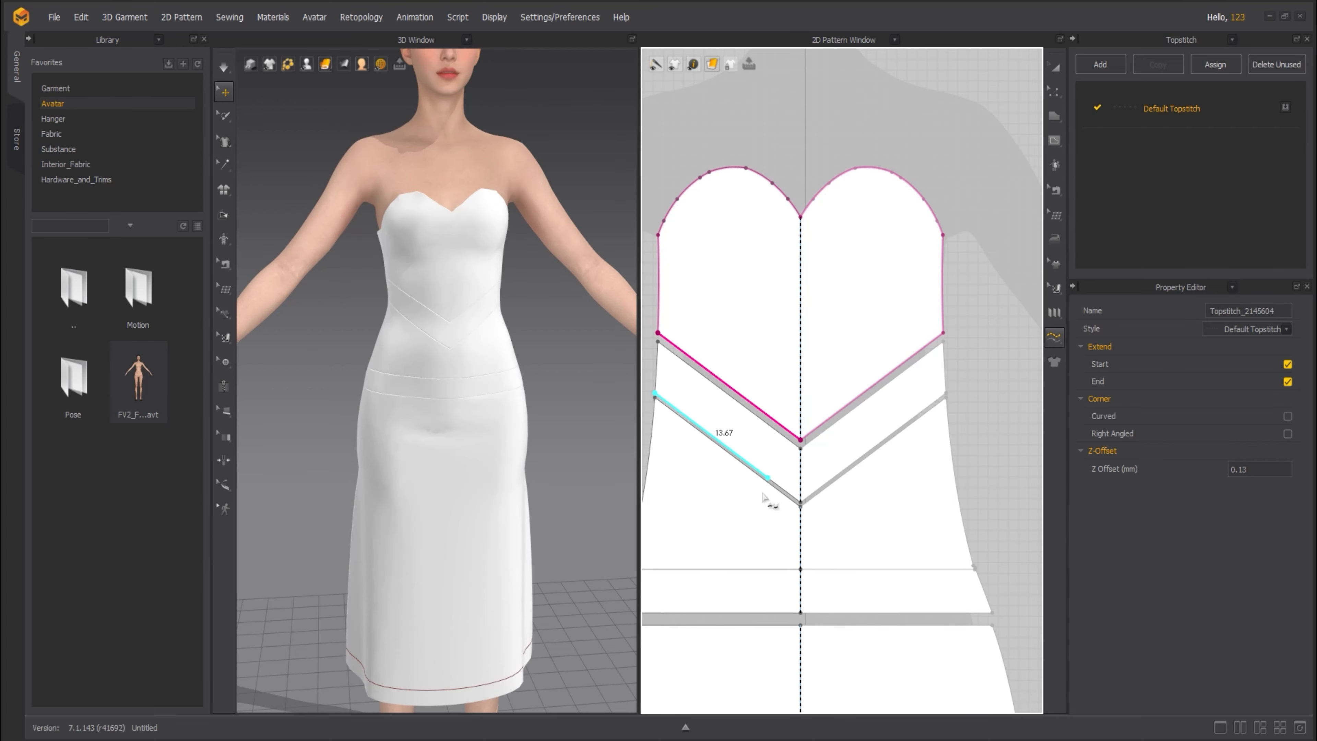
{"action": "left_click", "coordinate": [800, 502]}
- Topstitch the upper V edge and the side edge of the V-shaped front waist panel
{"action": "scroll", "coordinate": [798, 504], "scroll_direction": "up", "scroll_amount": 4}
{"action": "scroll", "coordinate": [796, 515], "scroll_direction": "up", "scroll_amount": 3}
{"action": "middle_click_drag", "start_coordinate": [731, 474], "coordinate": [813, 566]}
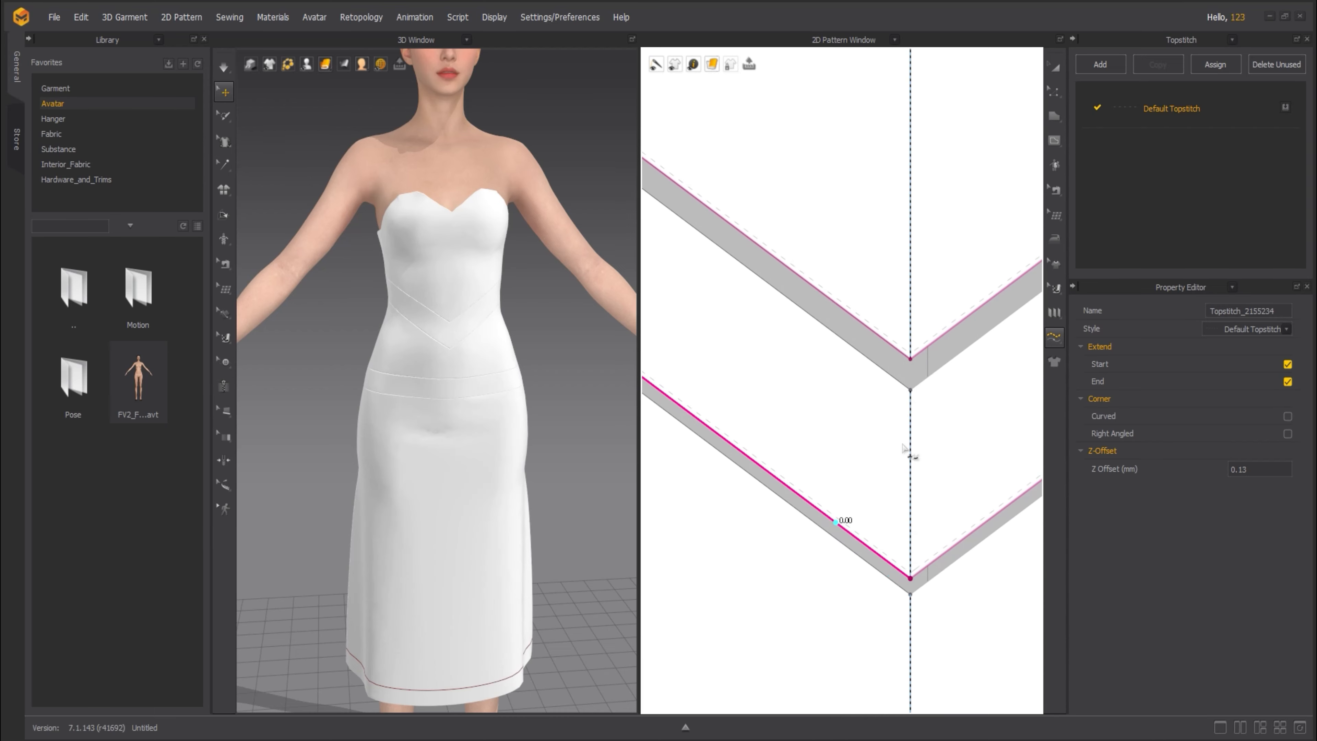
{"action": "left_click", "coordinate": [909, 395]}
{"action": "middle_click_drag", "start_coordinate": [768, 354], "coordinate": [843, 449]}
{"action": "scroll", "coordinate": [843, 450], "scroll_direction": "up", "scroll_amount": 6}
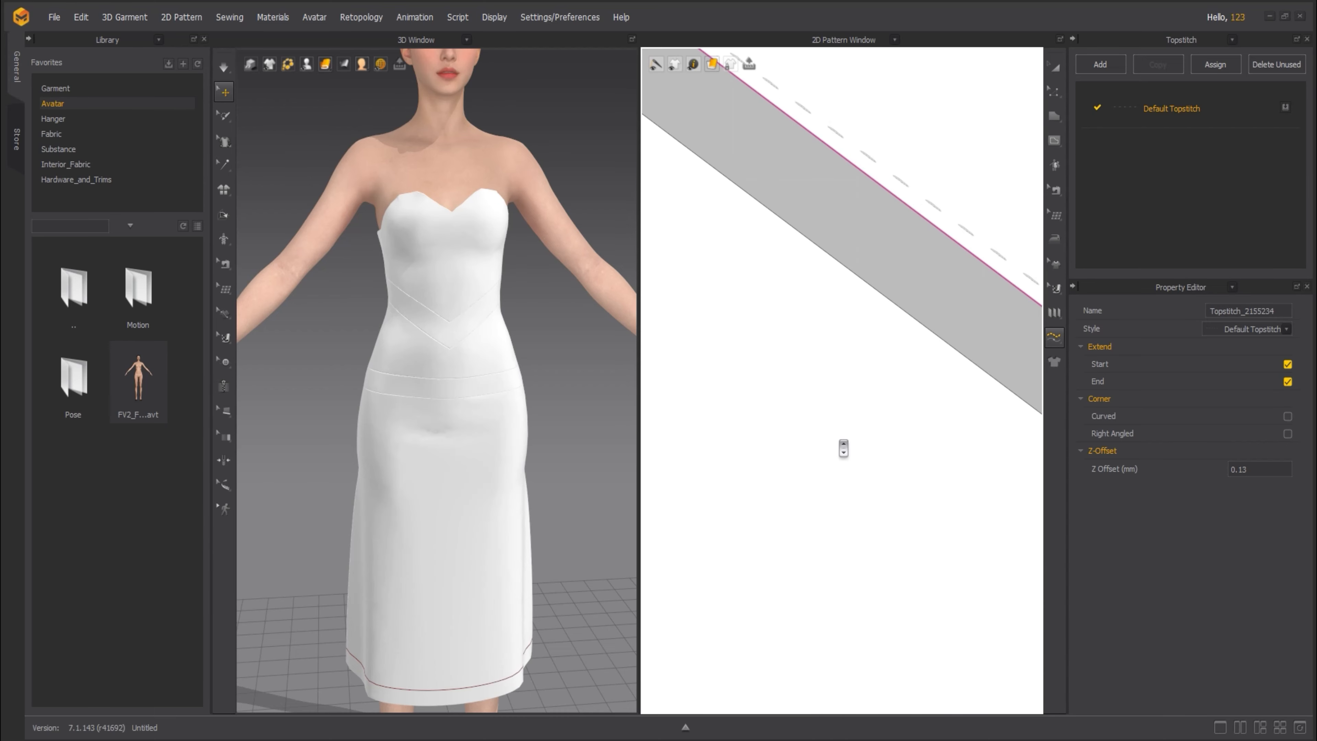
{"action": "scroll", "coordinate": [832, 437], "scroll_direction": "down", "scroll_amount": 11}
{"action": "left_click", "coordinate": [748, 352]}
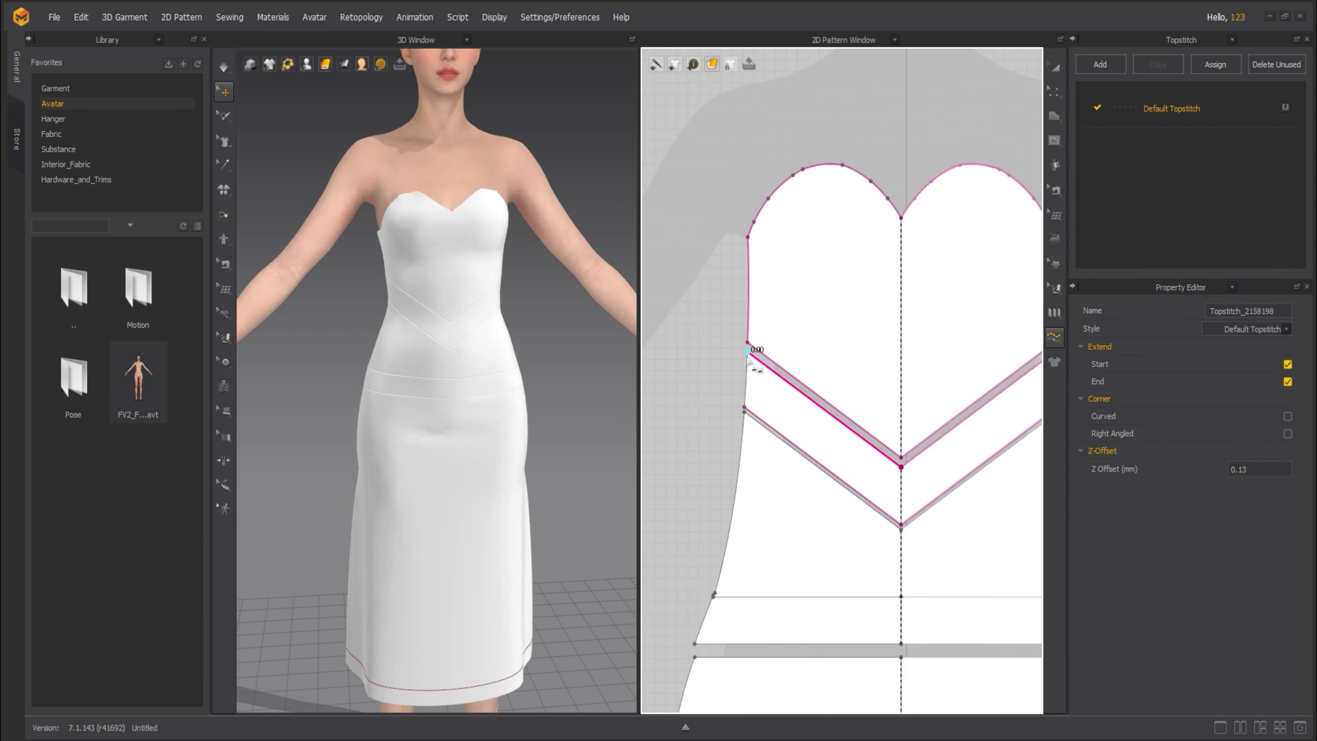
{"action": "scroll", "coordinate": [757, 408], "scroll_direction": "up", "scroll_amount": 4}
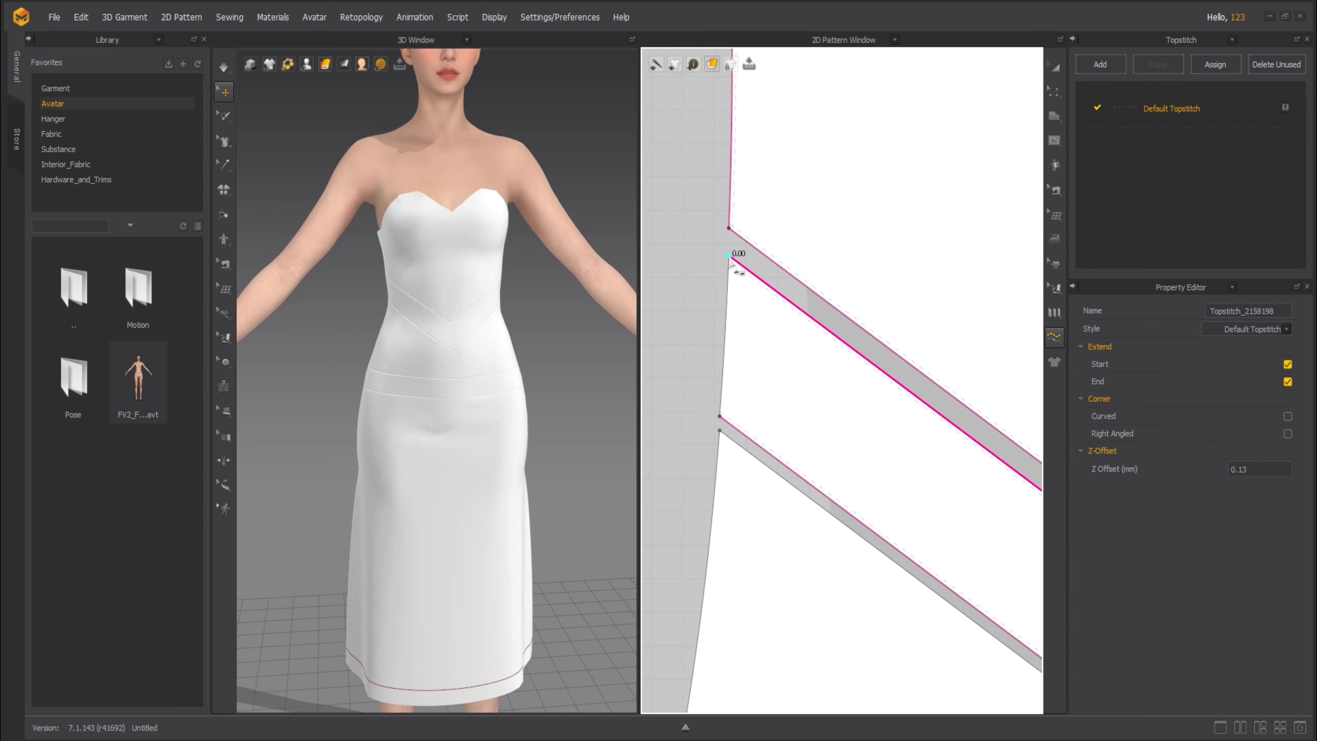
{"action": "left_click", "coordinate": [720, 416]}
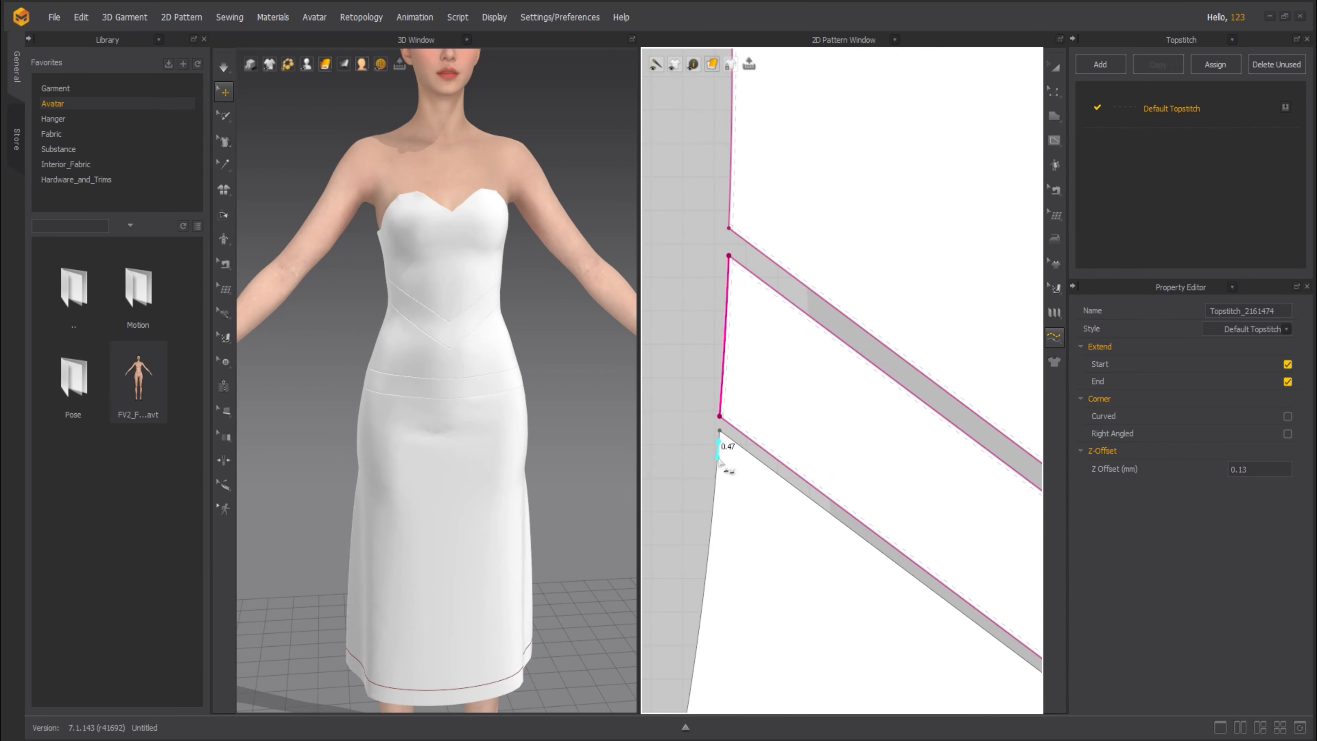
- Topstitch the side edge of the front panel below the V-shaped waist panel, ending at its lower corner
{"action": "scroll", "coordinate": [718, 459], "scroll_direction": "up", "scroll_amount": 3}
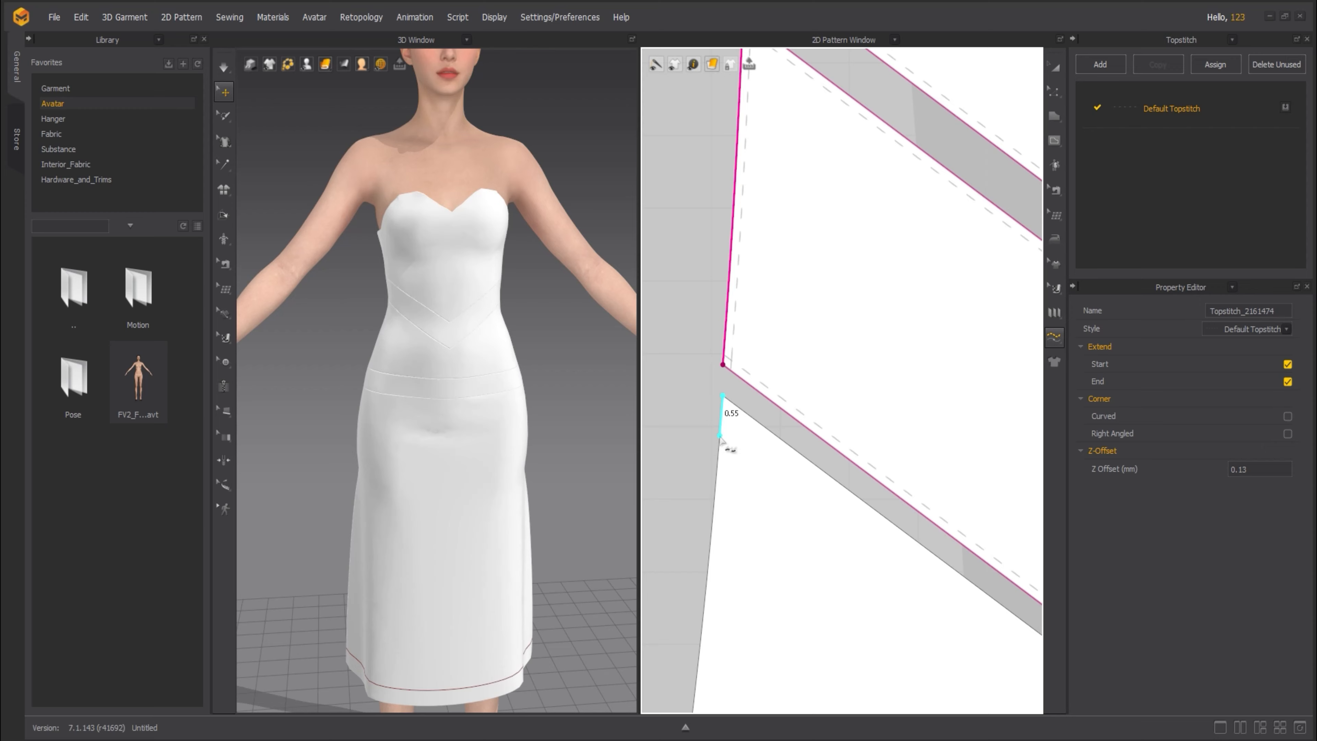
{"action": "scroll", "coordinate": [719, 438], "scroll_direction": "down", "scroll_amount": 3}
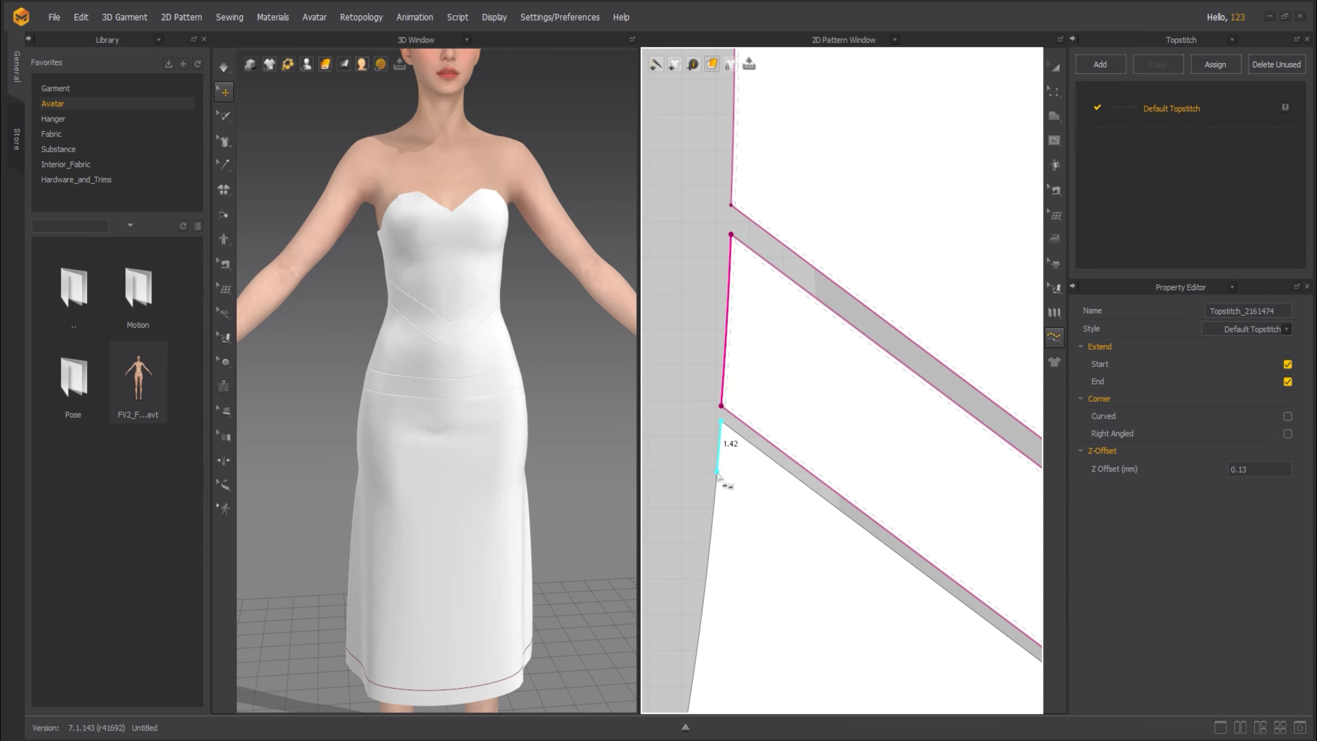
{"action": "scroll", "coordinate": [718, 495], "scroll_direction": "down", "scroll_amount": 6}
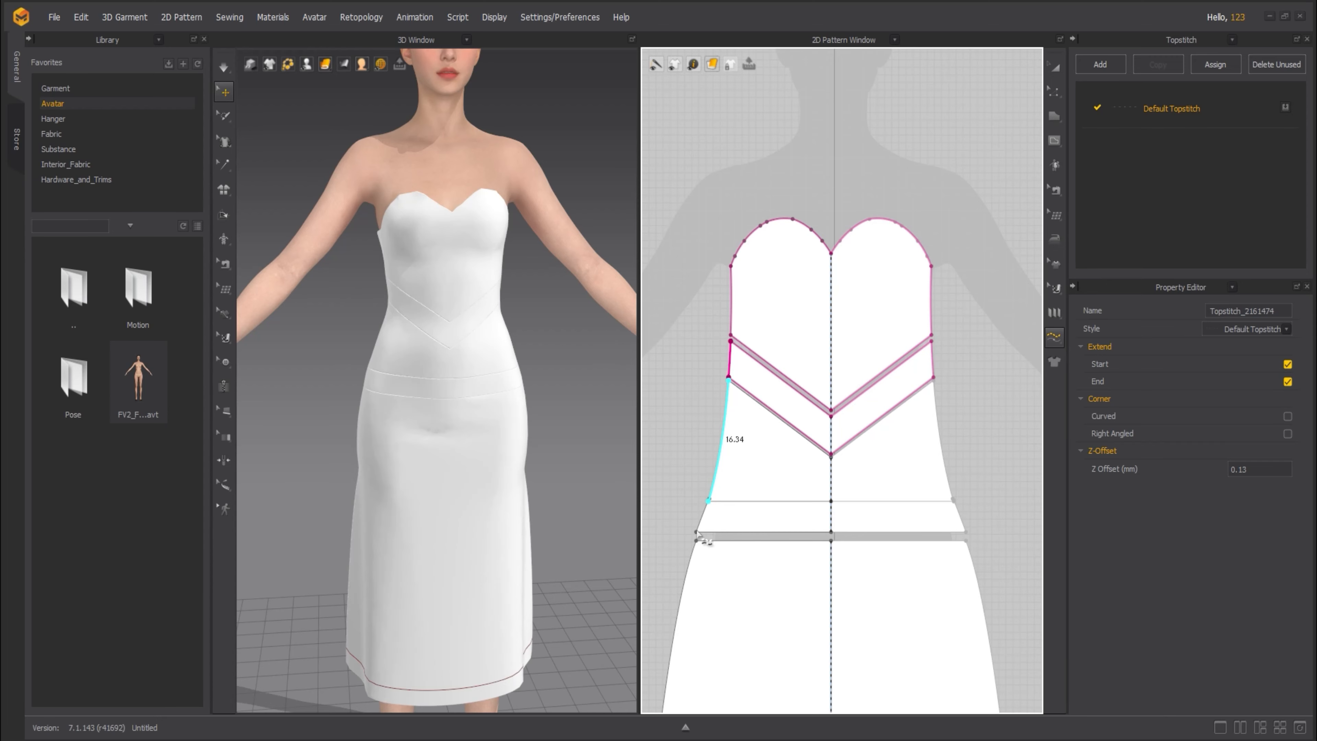
{"action": "scroll", "coordinate": [709, 504], "scroll_direction": "down", "scroll_amount": 2}
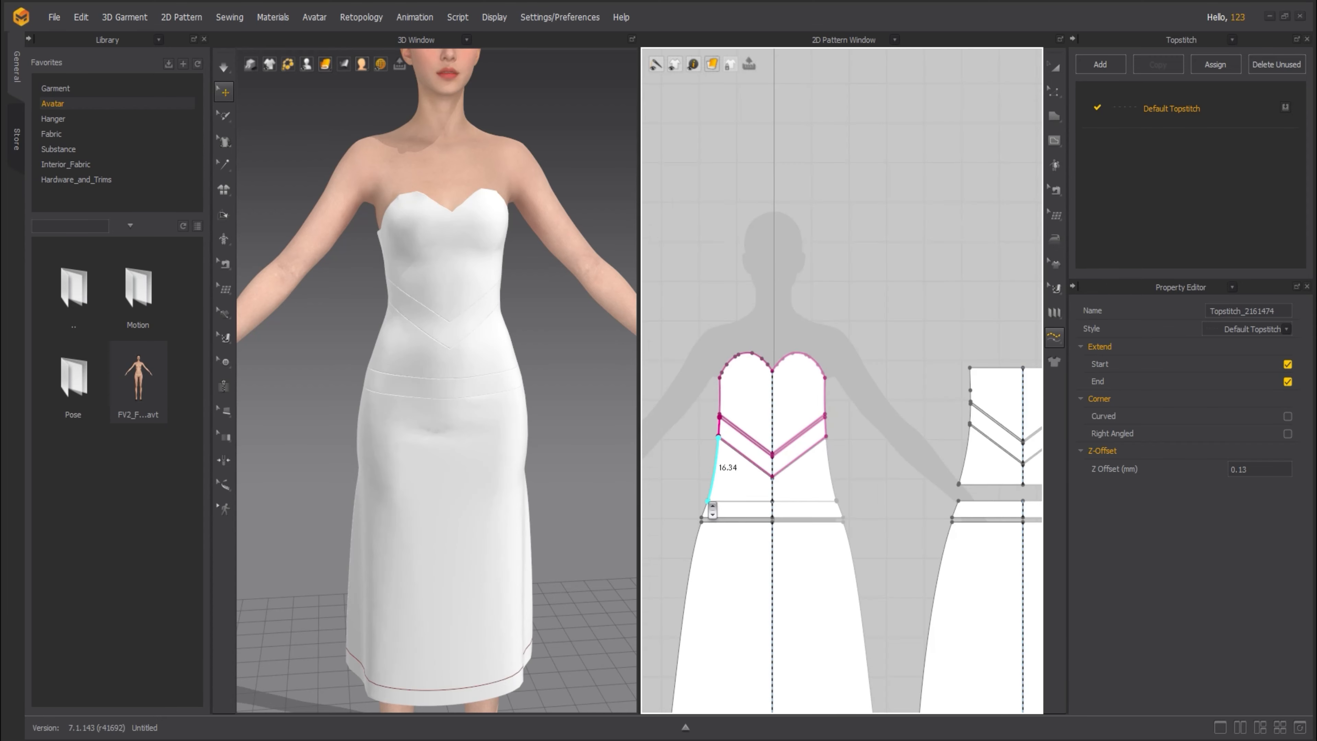
{"action": "scroll", "coordinate": [710, 502], "scroll_direction": "up", "scroll_amount": 8}
{"action": "scroll", "coordinate": [769, 434], "scroll_direction": "up", "scroll_amount": 2}
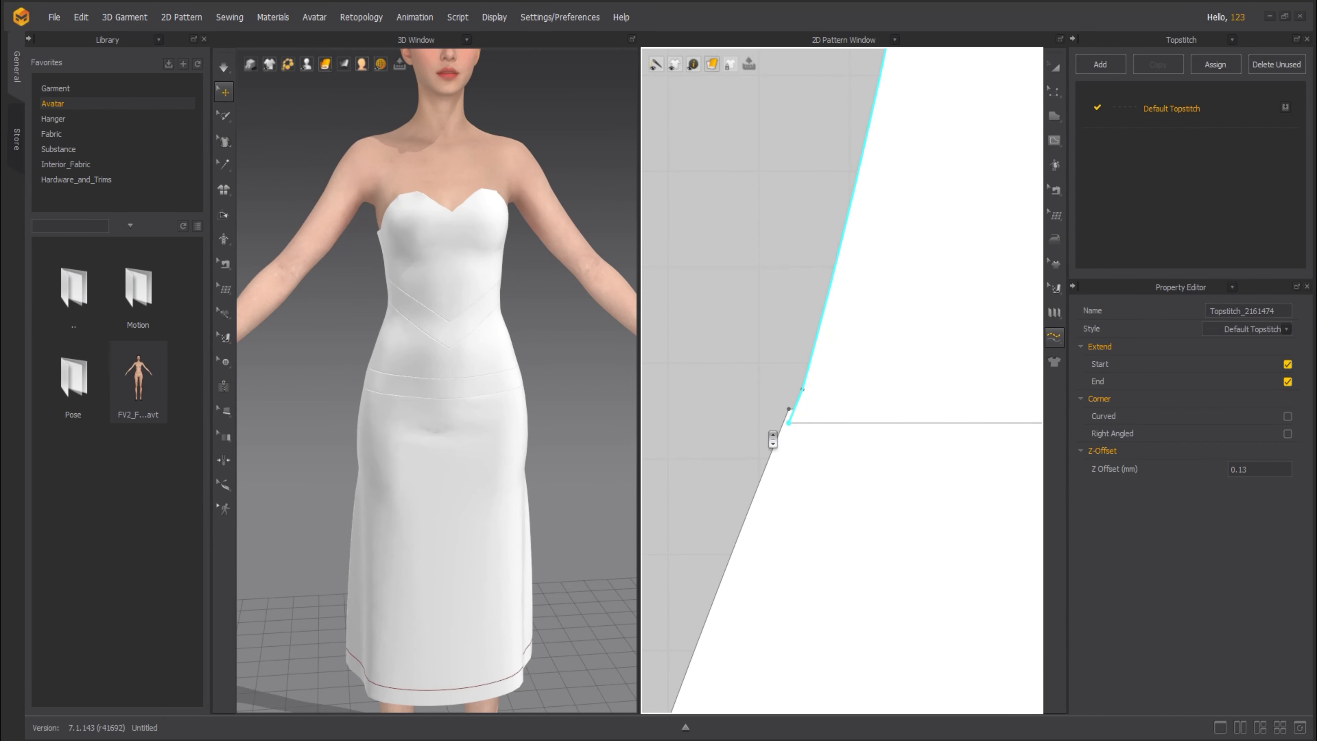
{"action": "left_click", "coordinate": [799, 422]}
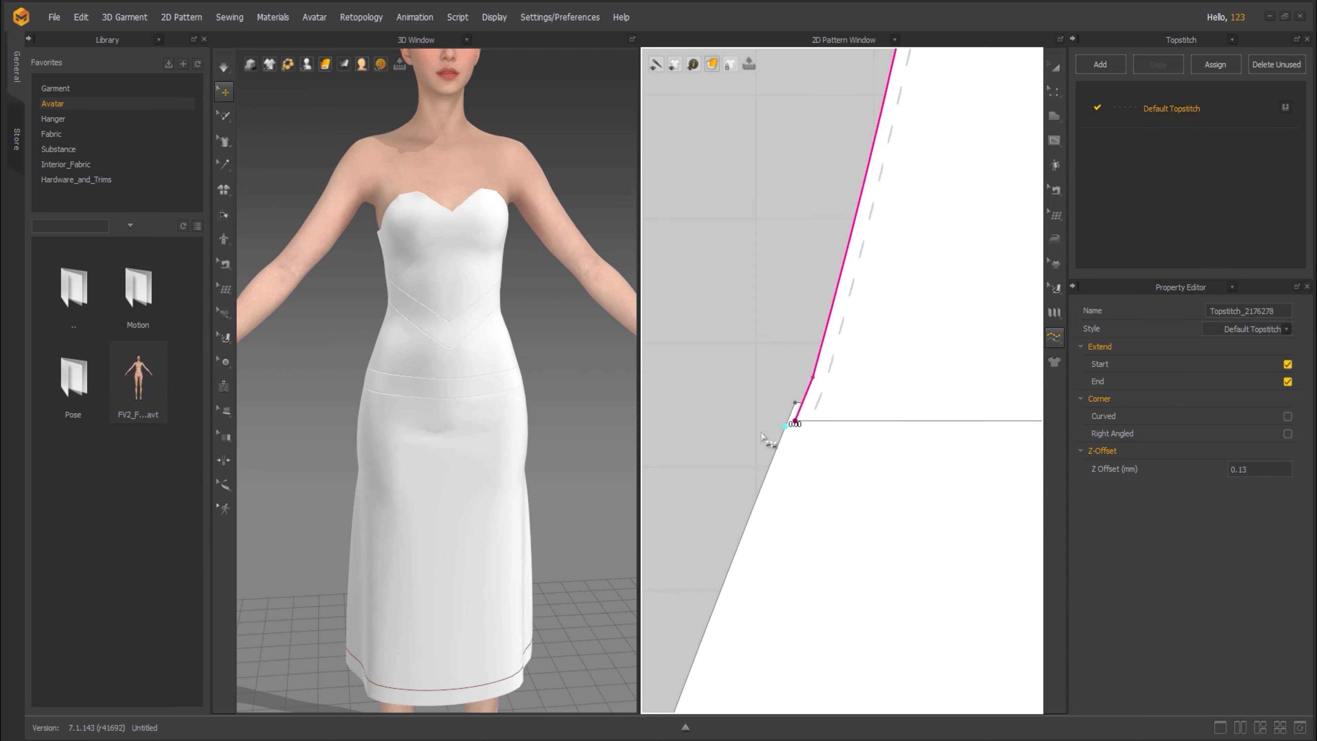
- Topstitch the slanted side edge of the front hip band down to its lower corner
{"action": "middle_click_drag", "start_coordinate": [725, 521], "coordinate": [758, 382]}
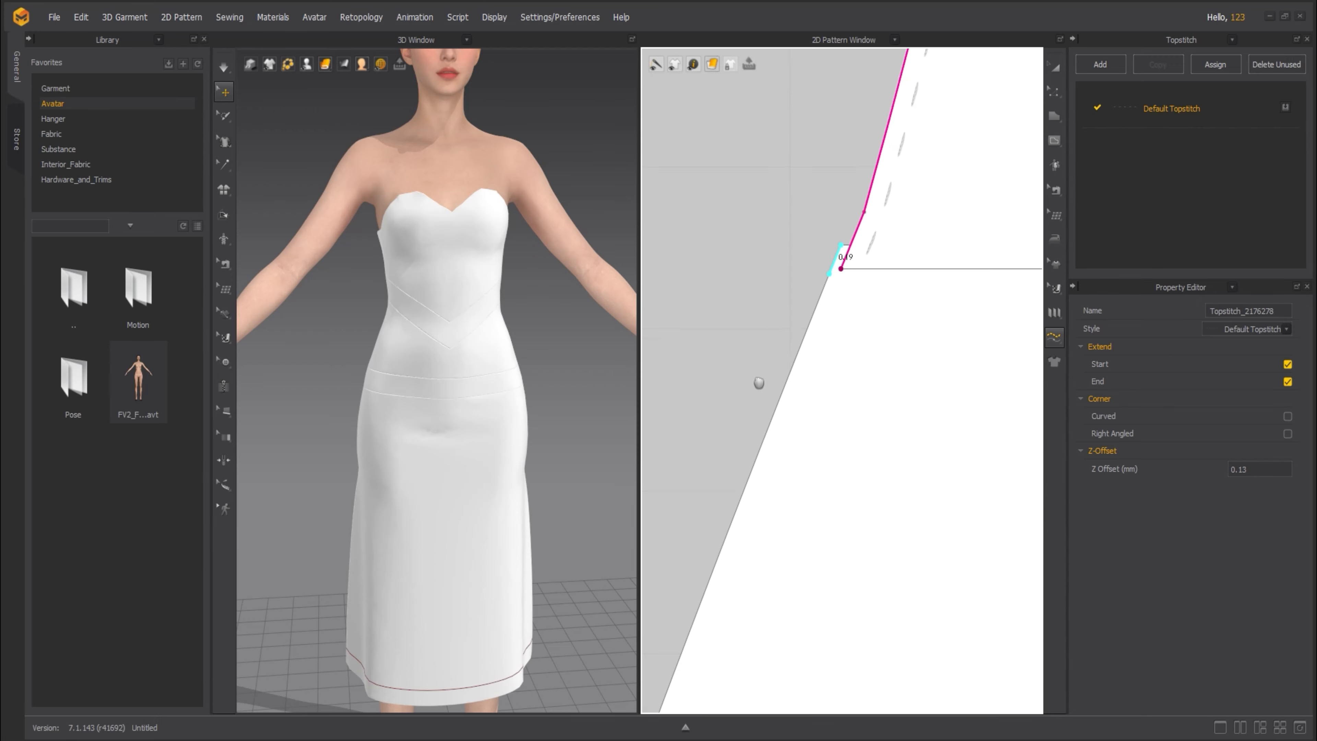
{"action": "scroll", "coordinate": [767, 388], "scroll_direction": "up", "scroll_amount": 3}
{"action": "scroll", "coordinate": [768, 388], "scroll_direction": "down", "scroll_amount": 6}
{"action": "scroll", "coordinate": [768, 388], "scroll_direction": "down", "scroll_amount": 1}
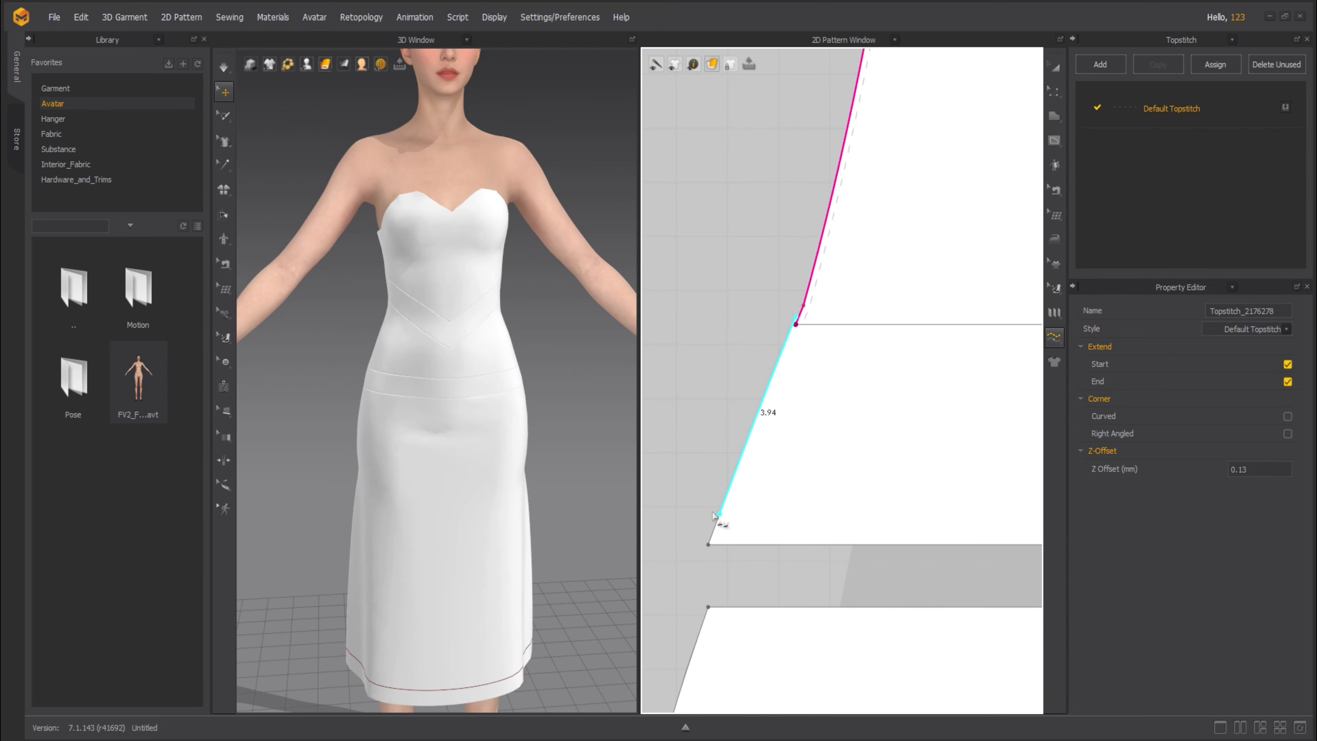
{"action": "left_click", "coordinate": [708, 543]}
- Move the front hip band and front skirt pattern pieces down together, clear of the panel above them
{"action": "middle_click_drag", "start_coordinate": [838, 403], "coordinate": [691, 396]}
{"action": "scroll", "coordinate": [735, 386], "scroll_direction": "up", "scroll_amount": 2}
{"action": "scroll", "coordinate": [736, 389], "scroll_direction": "down", "scroll_amount": 2}
{"action": "scroll", "coordinate": [738, 391], "scroll_direction": "down", "scroll_amount": 3}
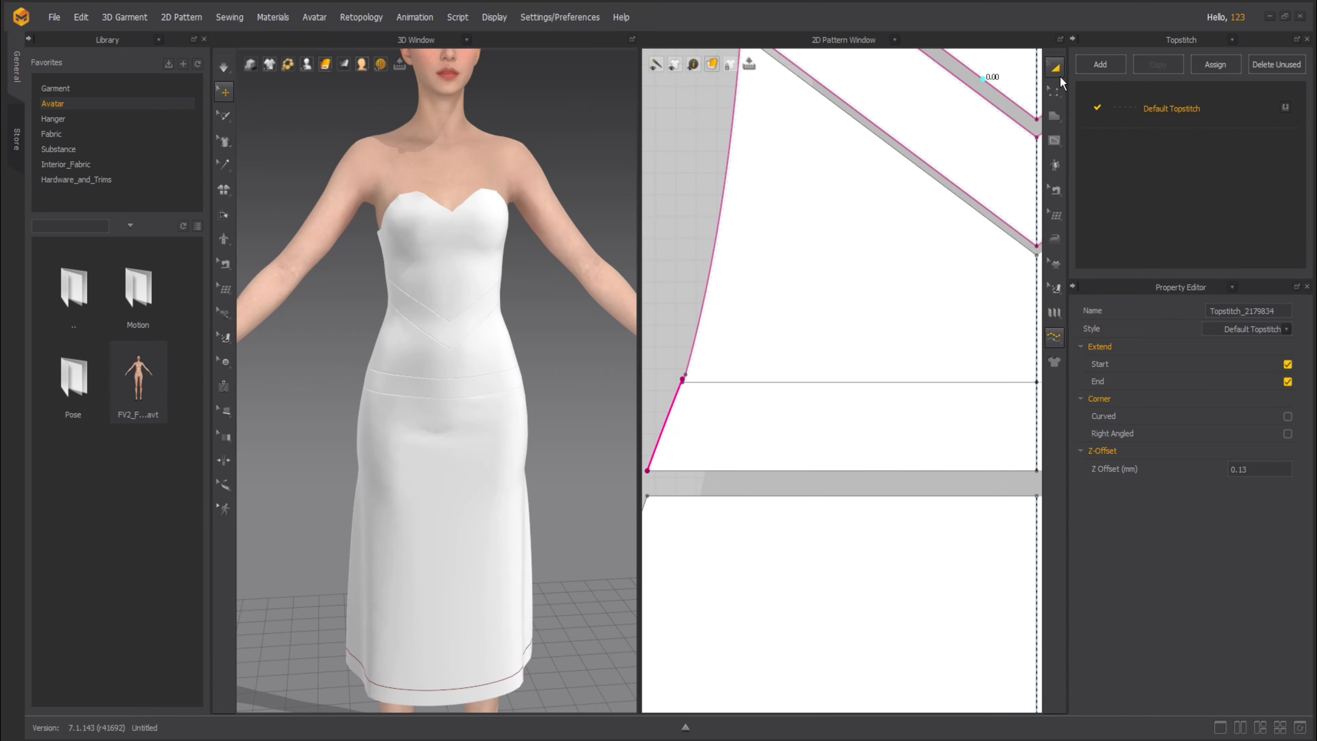
{"action": "left_click", "coordinate": [1058, 73]}
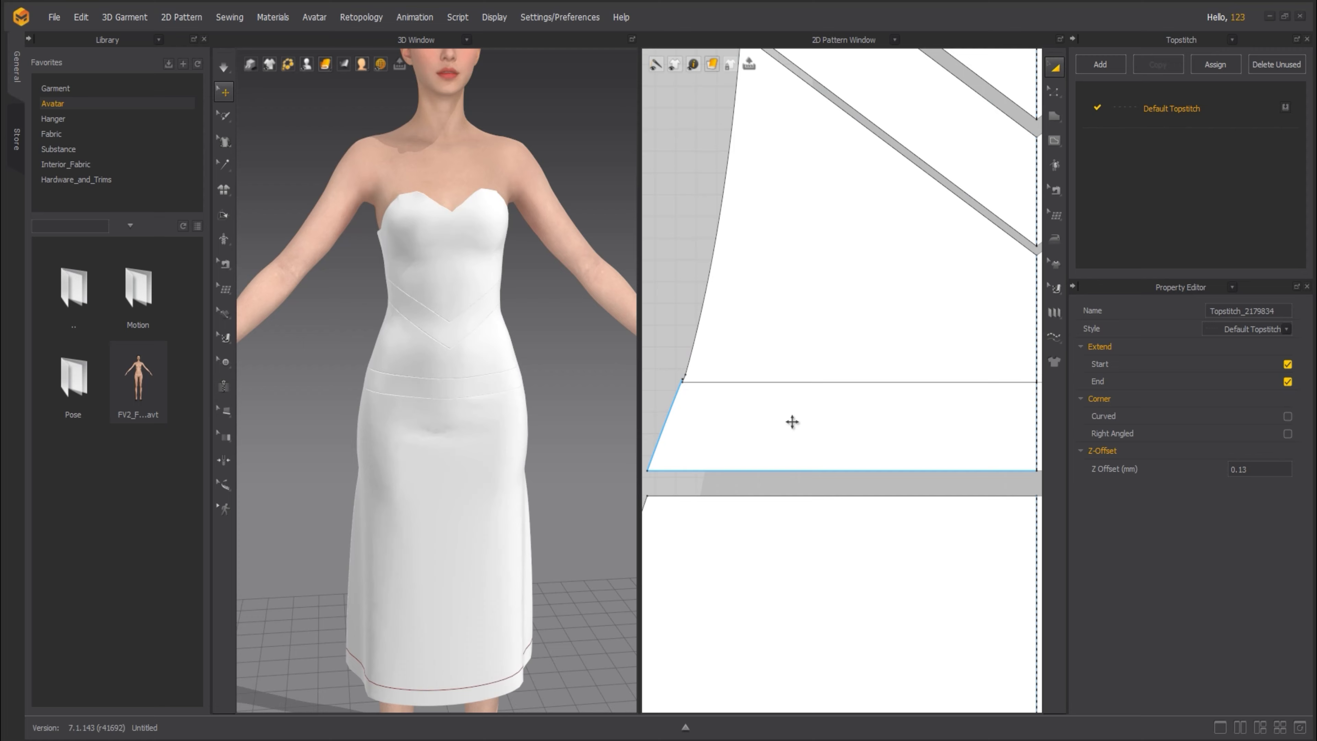
{"action": "scroll", "coordinate": [797, 431], "scroll_direction": "down", "scroll_amount": 6}
{"action": "middle_click_drag", "start_coordinate": [799, 433], "coordinate": [774, 307]}
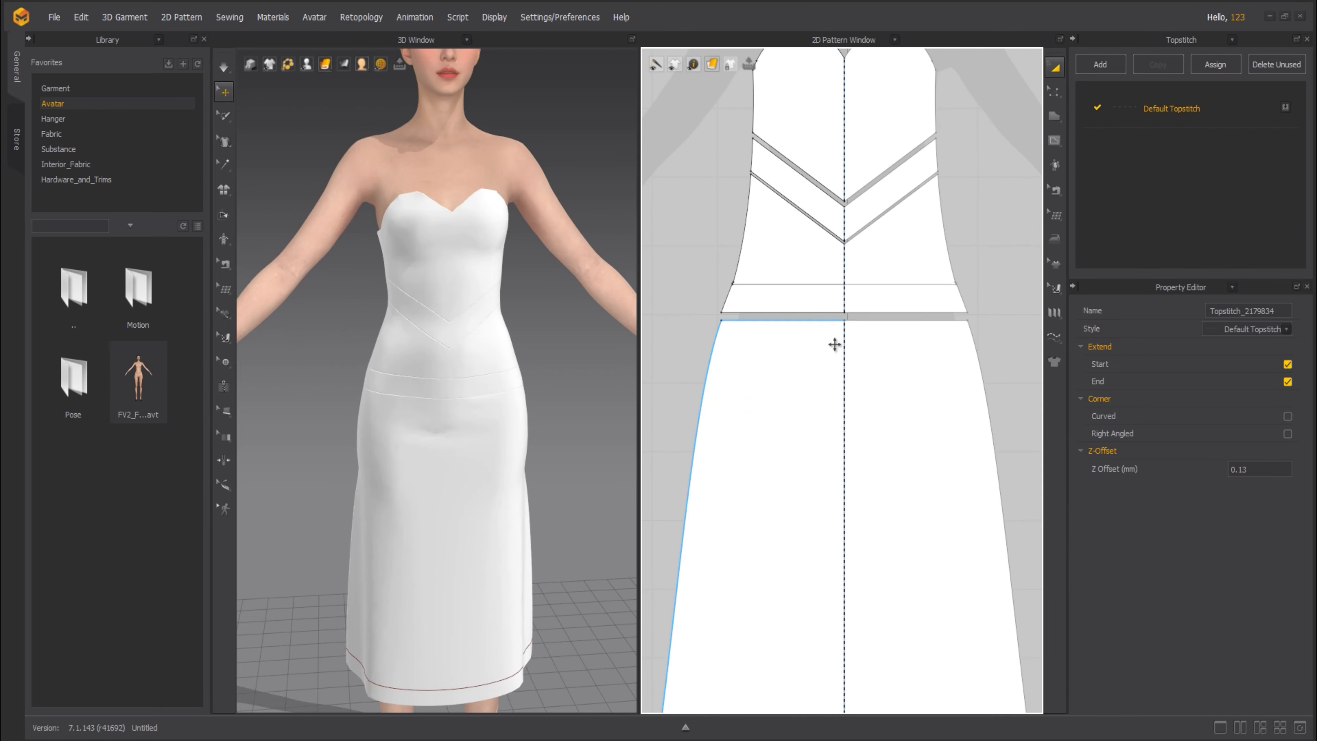
{"action": "left_click", "coordinate": [862, 341]}
{"action": "left_click", "coordinate": [875, 305], "text": "shift"}
{"action": "left_click_drag", "start_coordinate": [882, 358], "coordinate": [883, 389]}
- Add free topstitches along the front hip band's upper and lower edges and the front skirt's upper edge
{"action": "left_click_drag", "start_coordinate": [1052, 336], "coordinate": [987, 382]}
{"action": "left_click", "coordinate": [734, 323]}
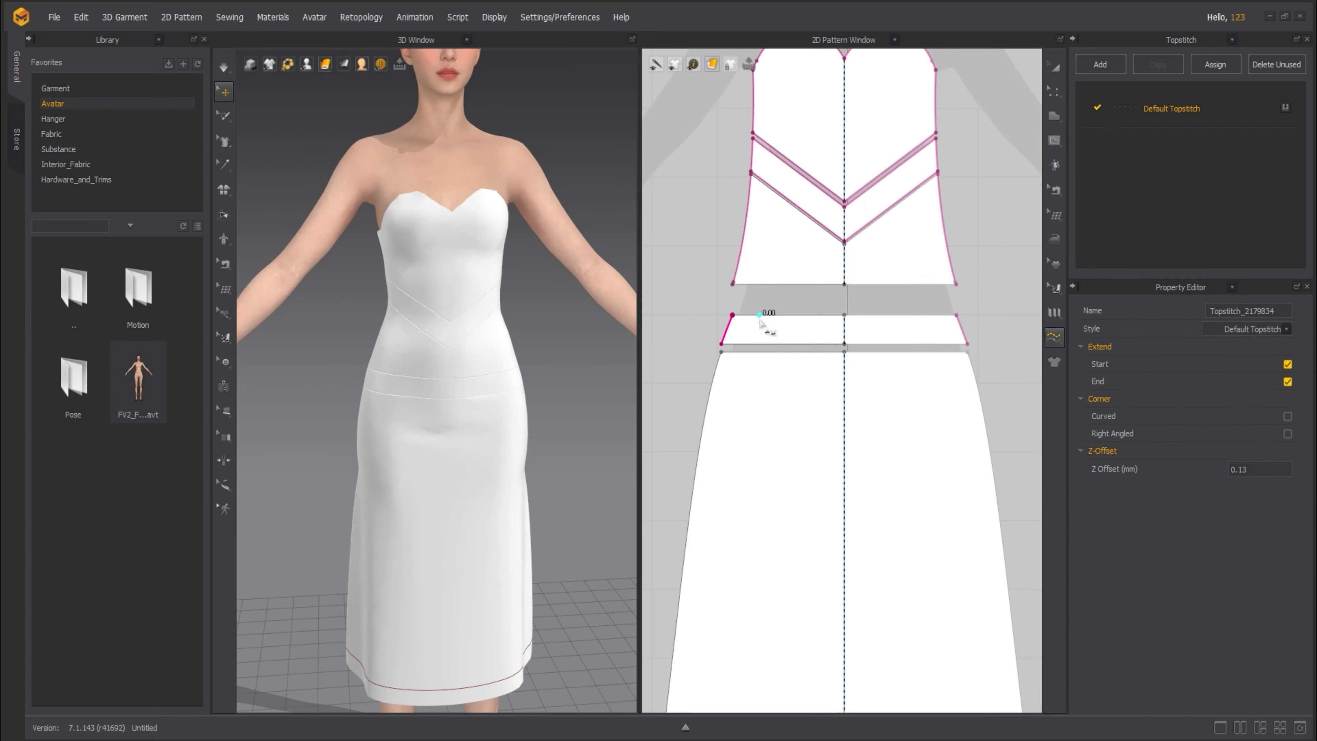
{"action": "left_click", "coordinate": [733, 315]}
{"action": "left_click", "coordinate": [843, 314]}
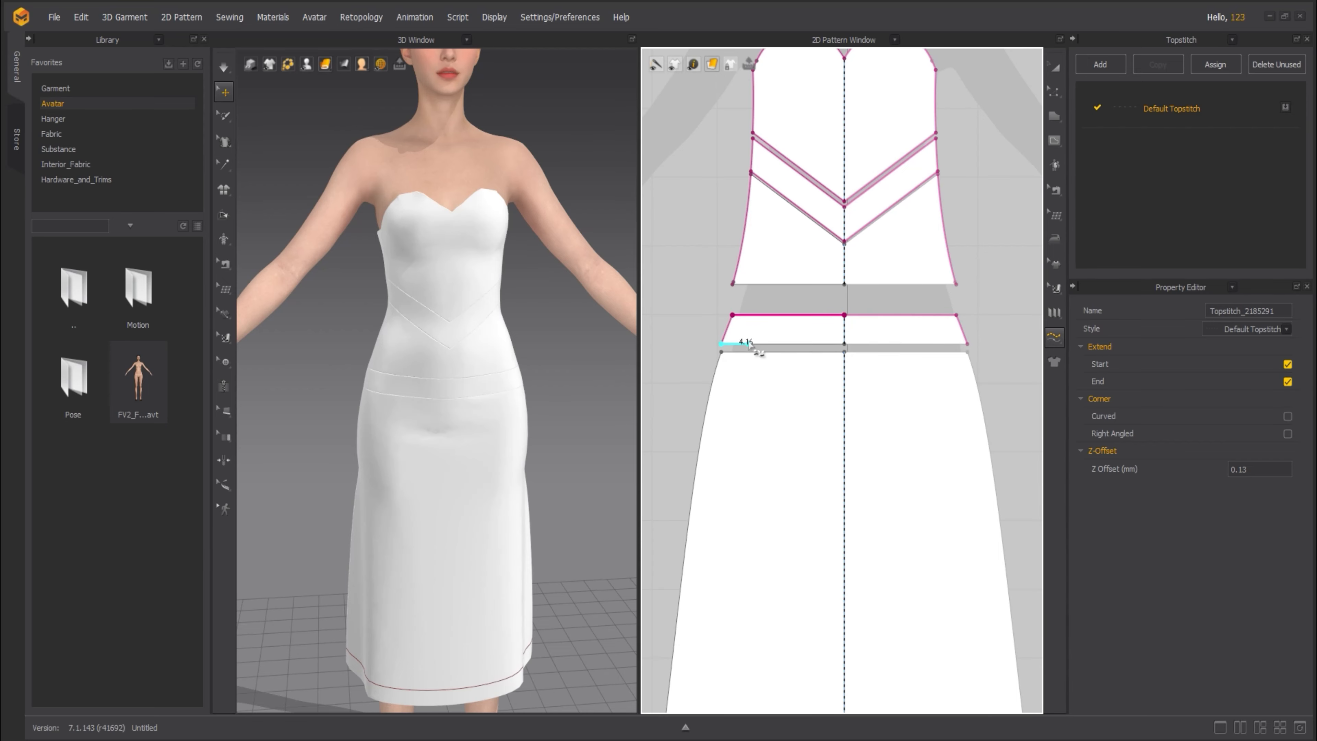
{"action": "left_click", "coordinate": [720, 352]}
{"action": "left_click", "coordinate": [844, 352]}
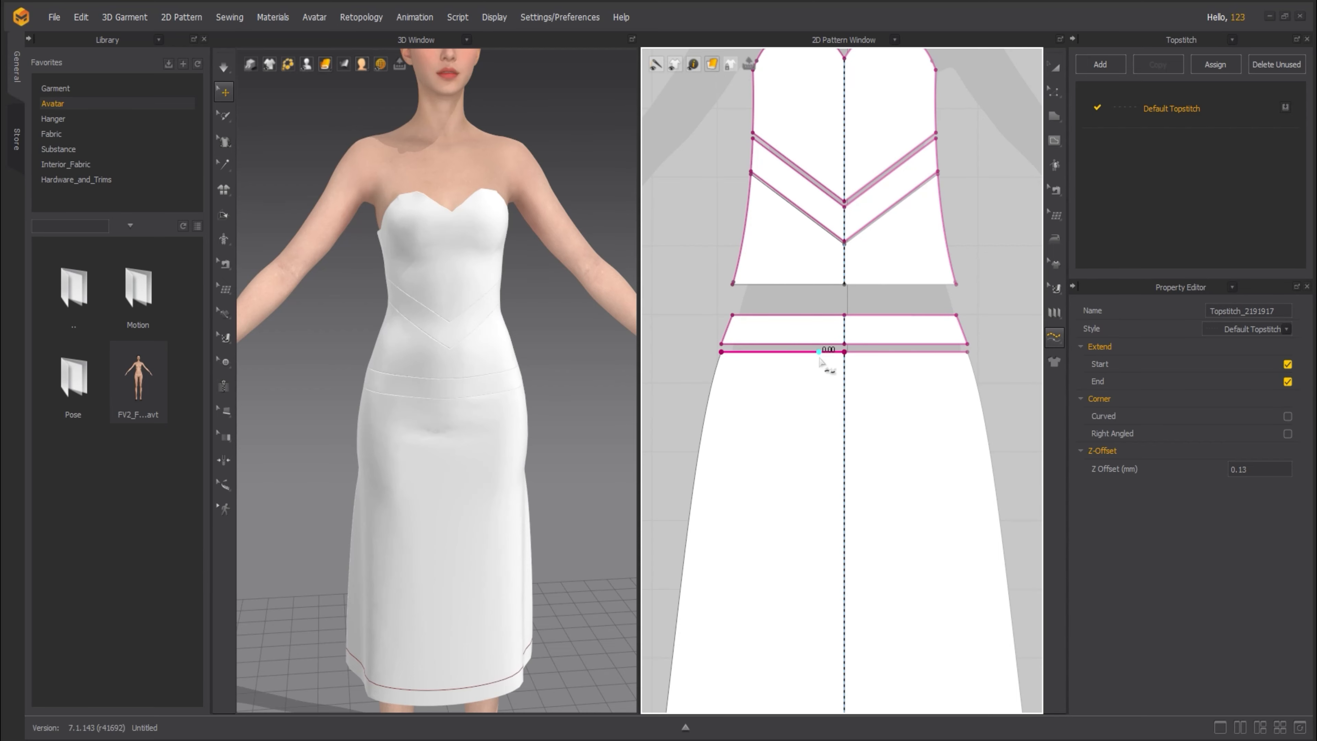
- Topstitch the front skirt's side edge, the internal line above its hem, and its curved hem edge
{"action": "middle_click_drag", "start_coordinate": [712, 378], "coordinate": [744, 249]}
{"action": "left_click", "coordinate": [754, 223]}
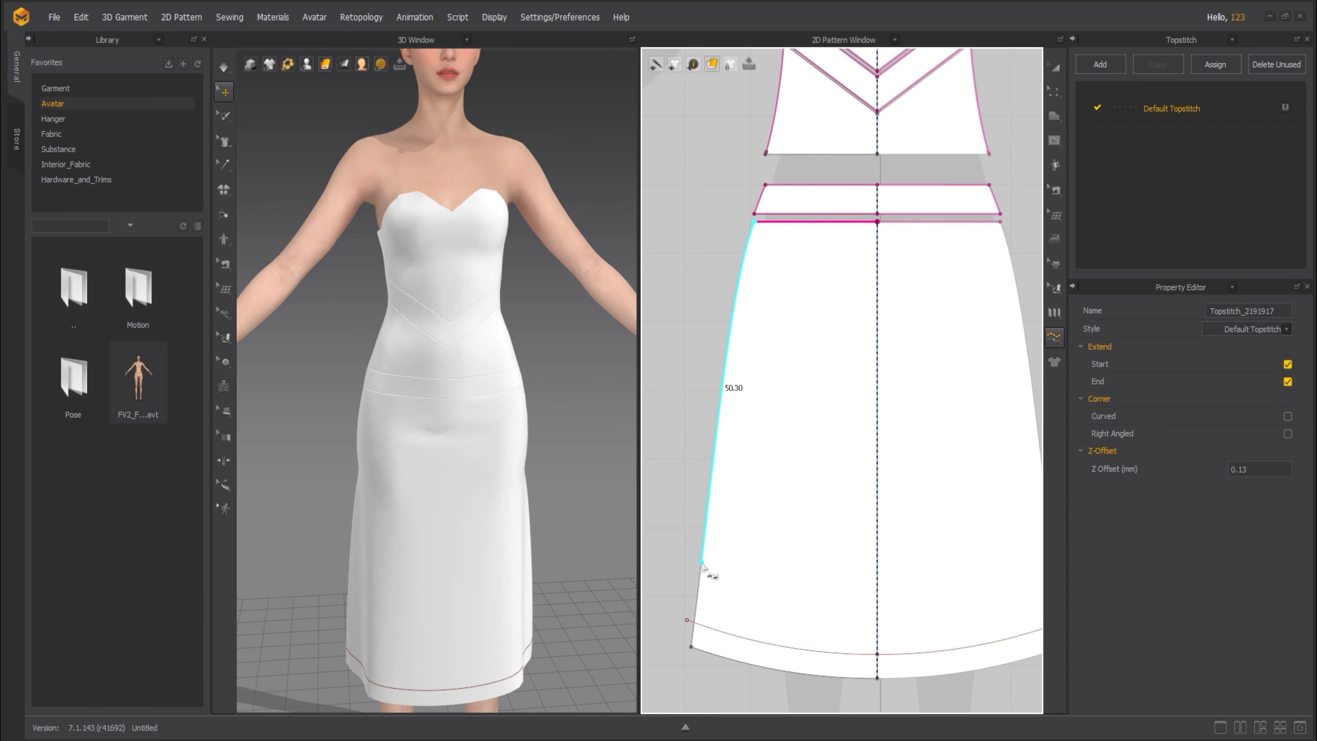
{"action": "left_click", "coordinate": [691, 643]}
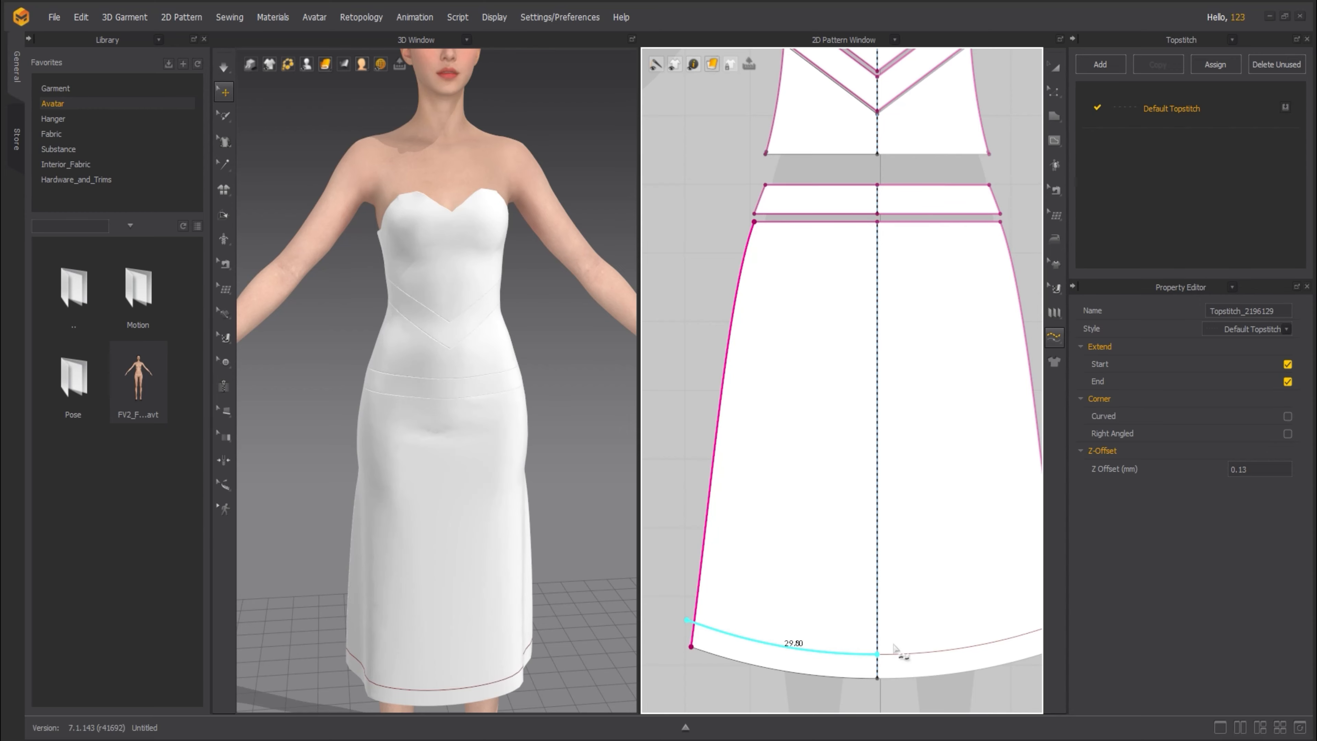
{"action": "left_click", "coordinate": [877, 654]}
{"action": "middle_click_drag", "start_coordinate": [881, 655], "coordinate": [798, 462]}
{"action": "middle_click_drag", "start_coordinate": [679, 544], "coordinate": [736, 524]}
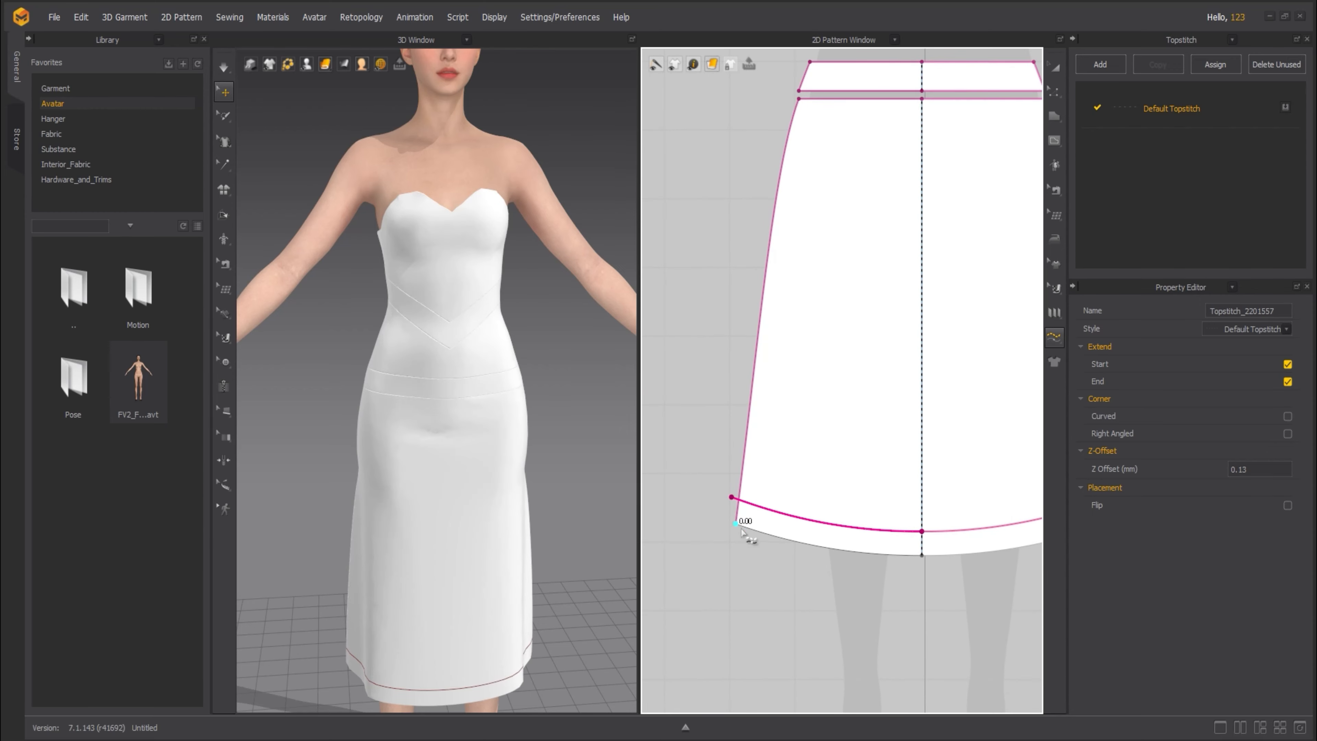
{"action": "left_click", "coordinate": [736, 524]}
{"action": "left_click", "coordinate": [921, 554]}
- Topstitch the back skirt's side edge, the internal line above its hem, and its curved hem edge
{"action": "scroll", "coordinate": [750, 542], "scroll_direction": "up", "scroll_amount": 3}
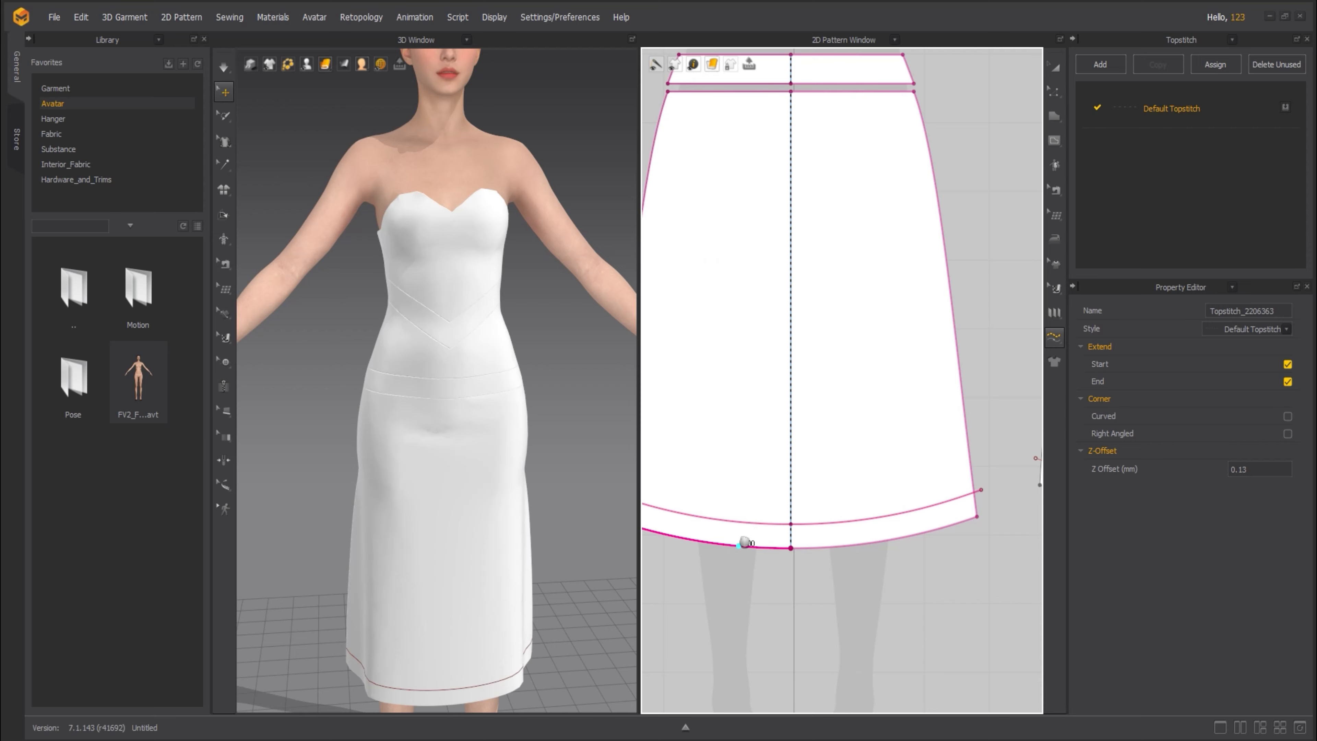
{"action": "scroll", "coordinate": [753, 548], "scroll_direction": "down", "scroll_amount": 6}
{"action": "middle_click_drag", "start_coordinate": [843, 445], "coordinate": [764, 453]}
{"action": "scroll", "coordinate": [770, 465], "scroll_direction": "up", "scroll_amount": 2}
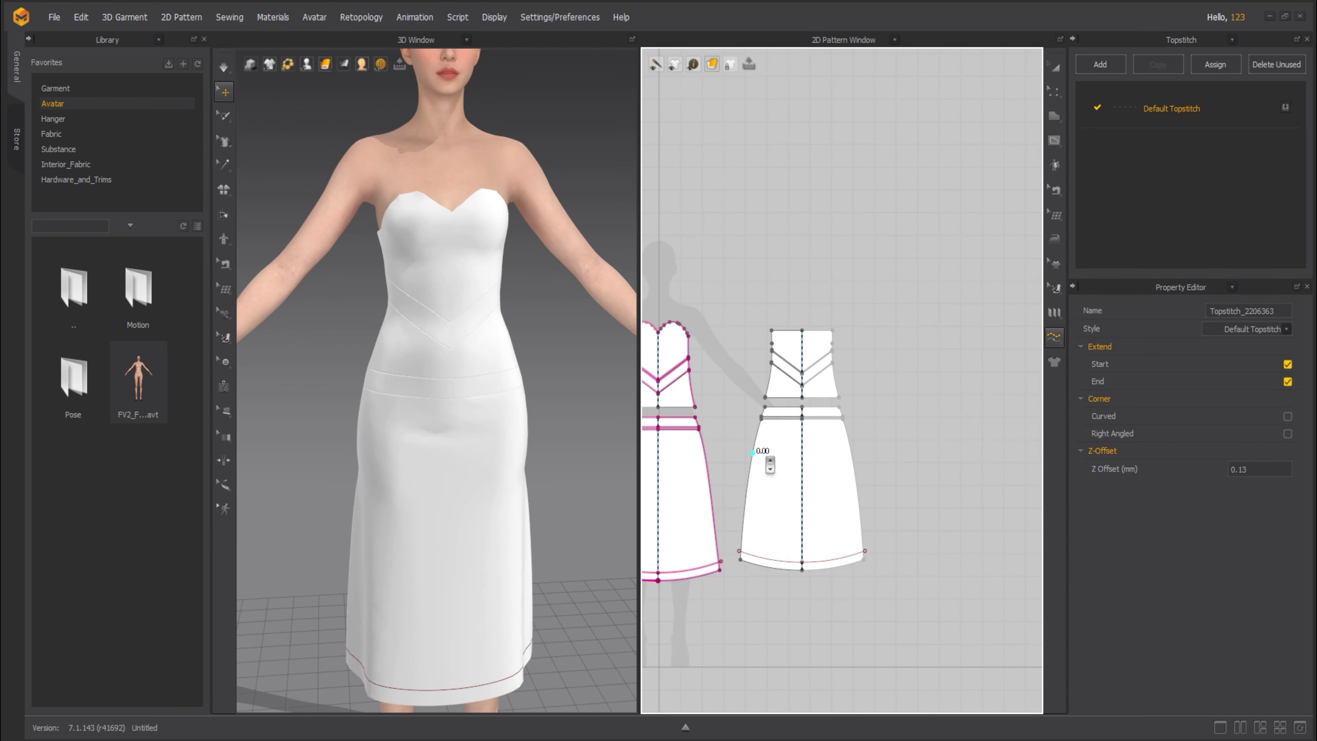
{"action": "left_click", "coordinate": [760, 408]}
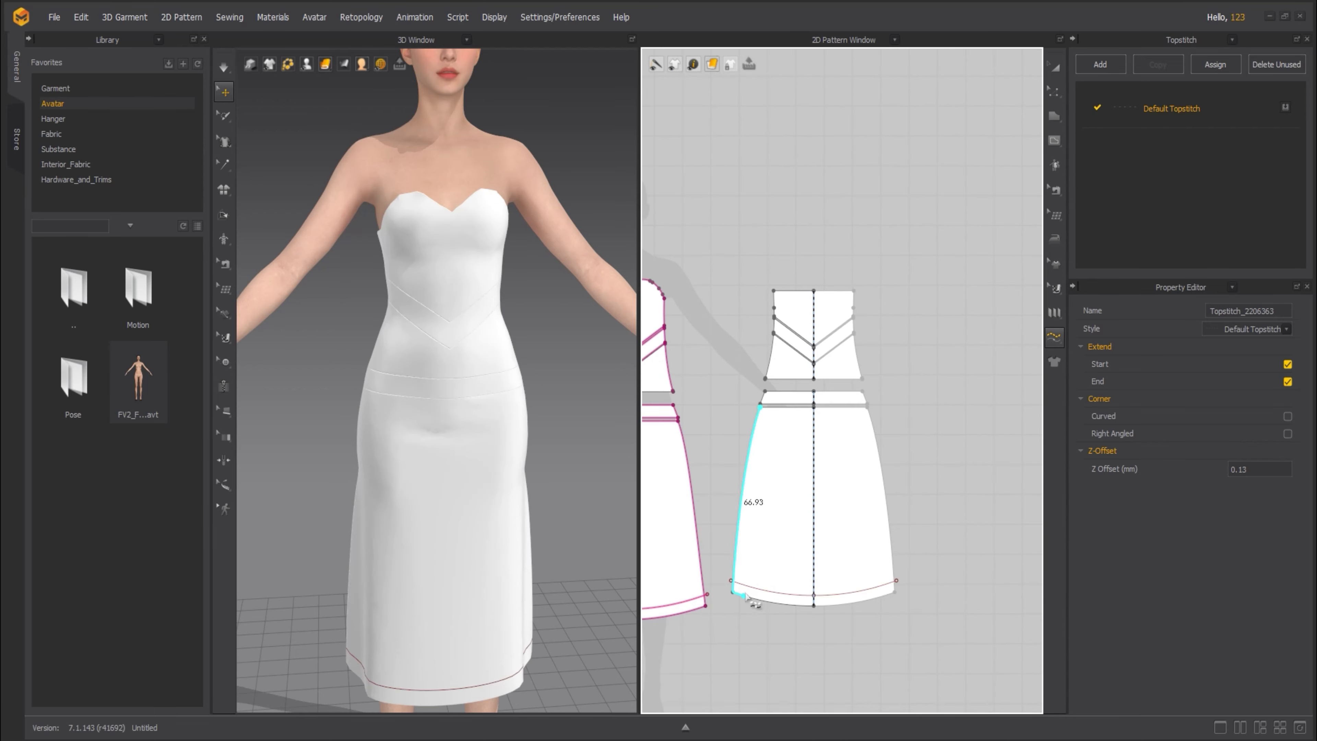
{"action": "left_click", "coordinate": [732, 587]}
{"action": "left_click", "coordinate": [804, 595]}
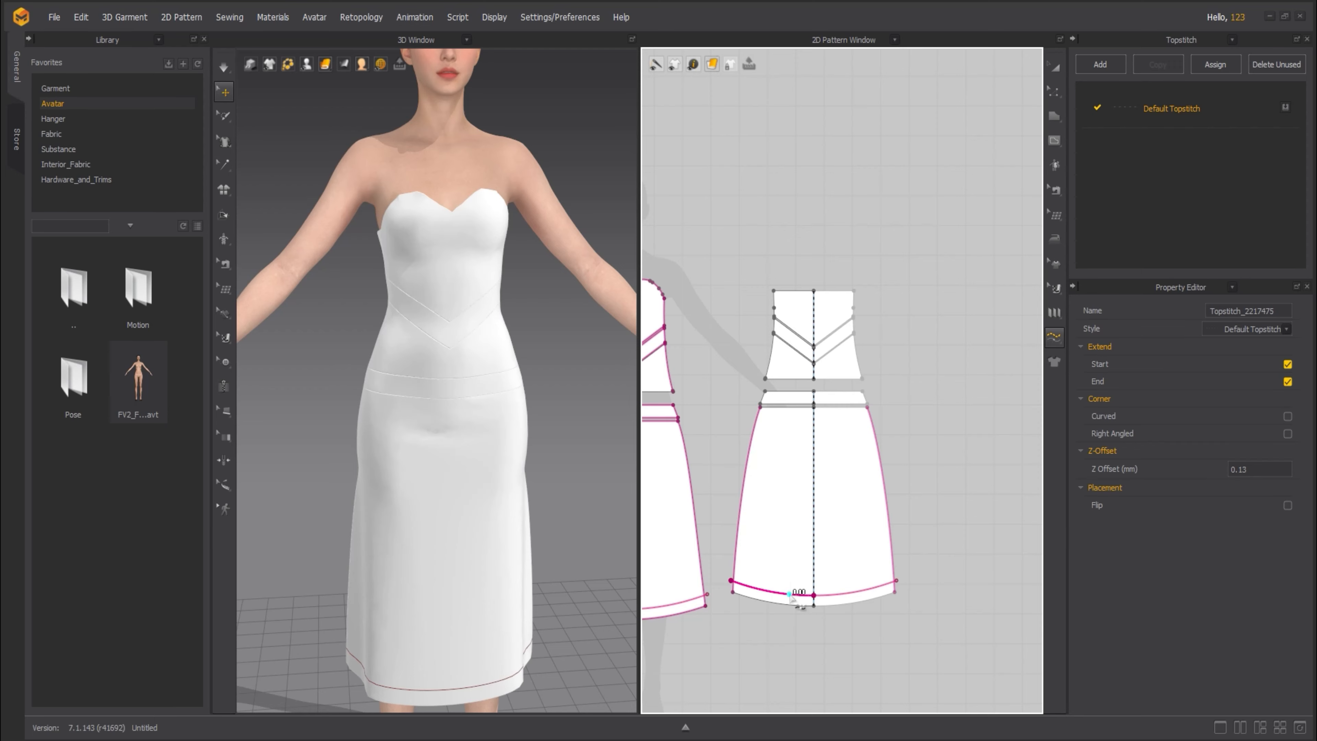
{"action": "left_click", "coordinate": [813, 605]}
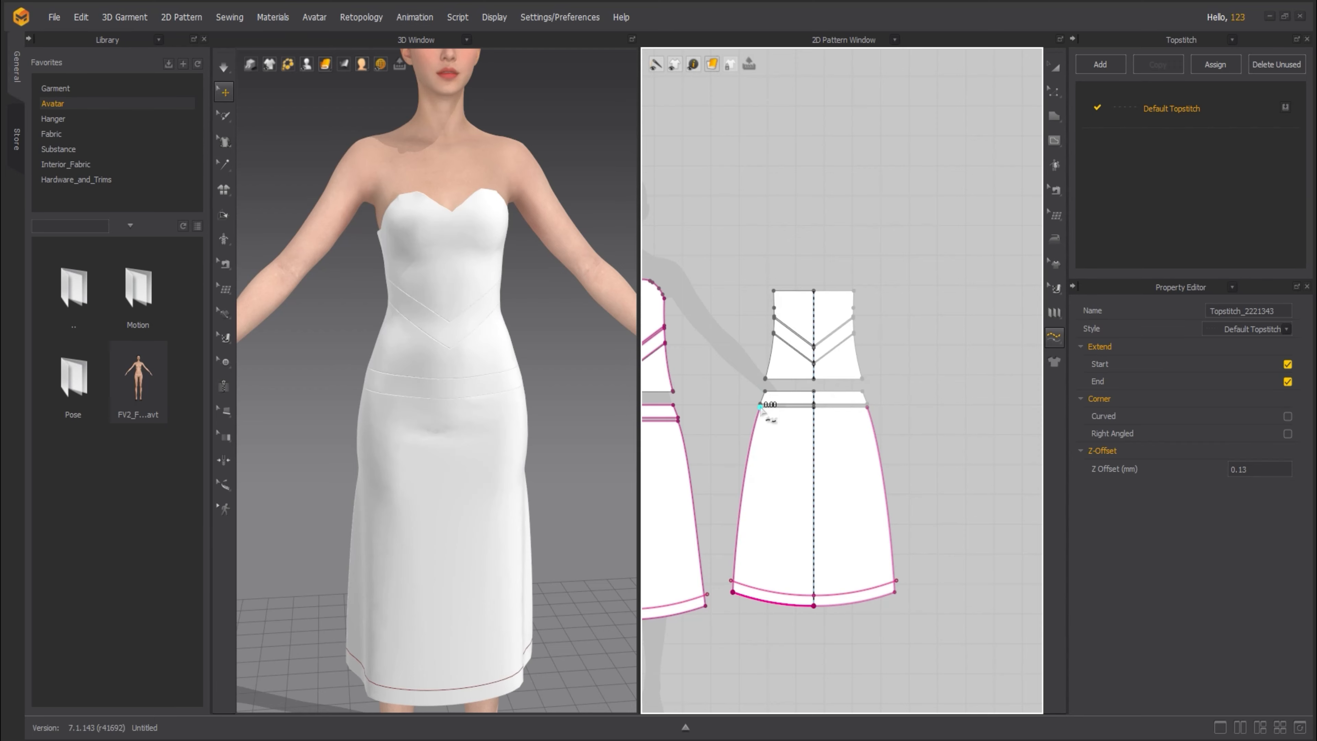
- Topstitch the back skirt's upper edge, the back hip band's edges, and the lower edge of the panel above the band
{"action": "left_click", "coordinate": [811, 409]}
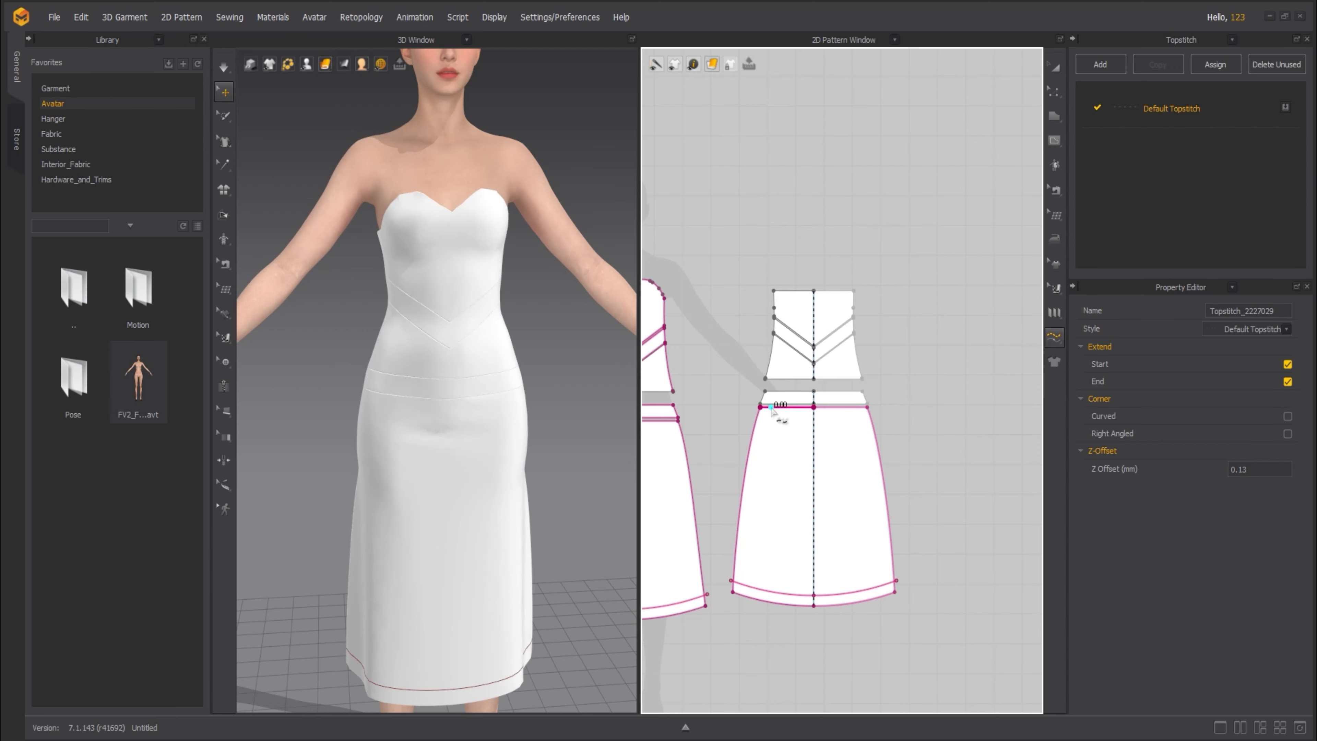
{"action": "left_click", "coordinate": [805, 407]}
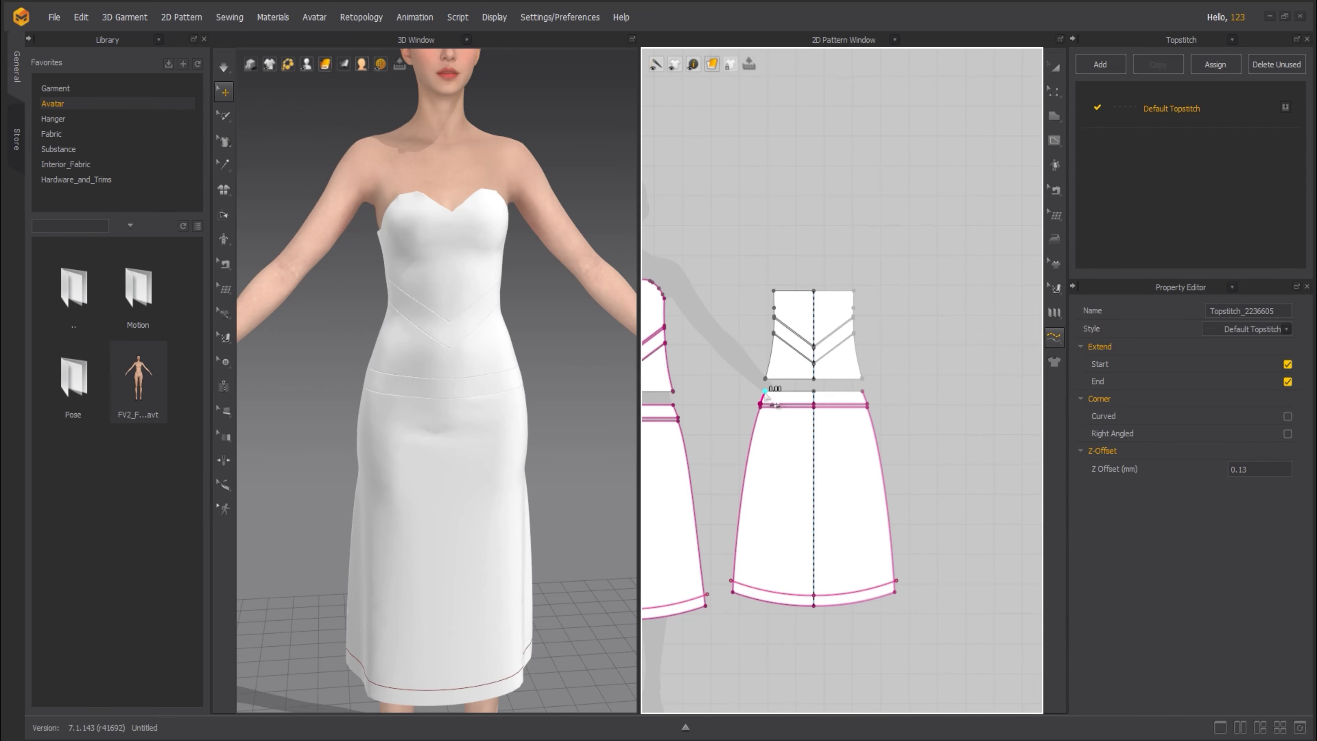
{"action": "left_click", "coordinate": [813, 394]}
{"action": "left_click", "coordinate": [767, 381]}
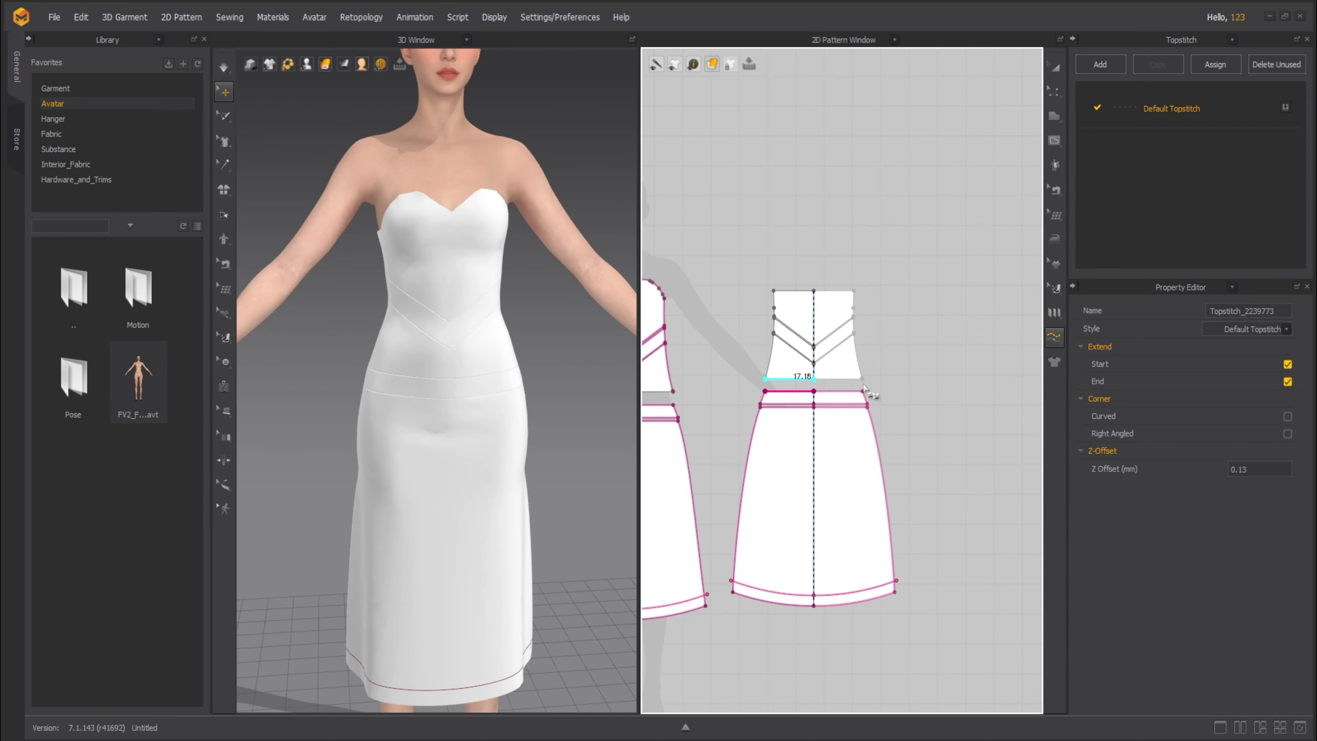
{"action": "left_click", "coordinate": [863, 382]}
- Topstitch the lower back waist panel's side edge and the two edges facing each other along the lower V-shaped seam
{"action": "scroll", "coordinate": [782, 375], "scroll_direction": "down", "scroll_amount": 3}
{"action": "scroll", "coordinate": [782, 375], "scroll_direction": "up", "scroll_amount": 4}
{"action": "scroll", "coordinate": [781, 374], "scroll_direction": "up", "scroll_amount": 4}
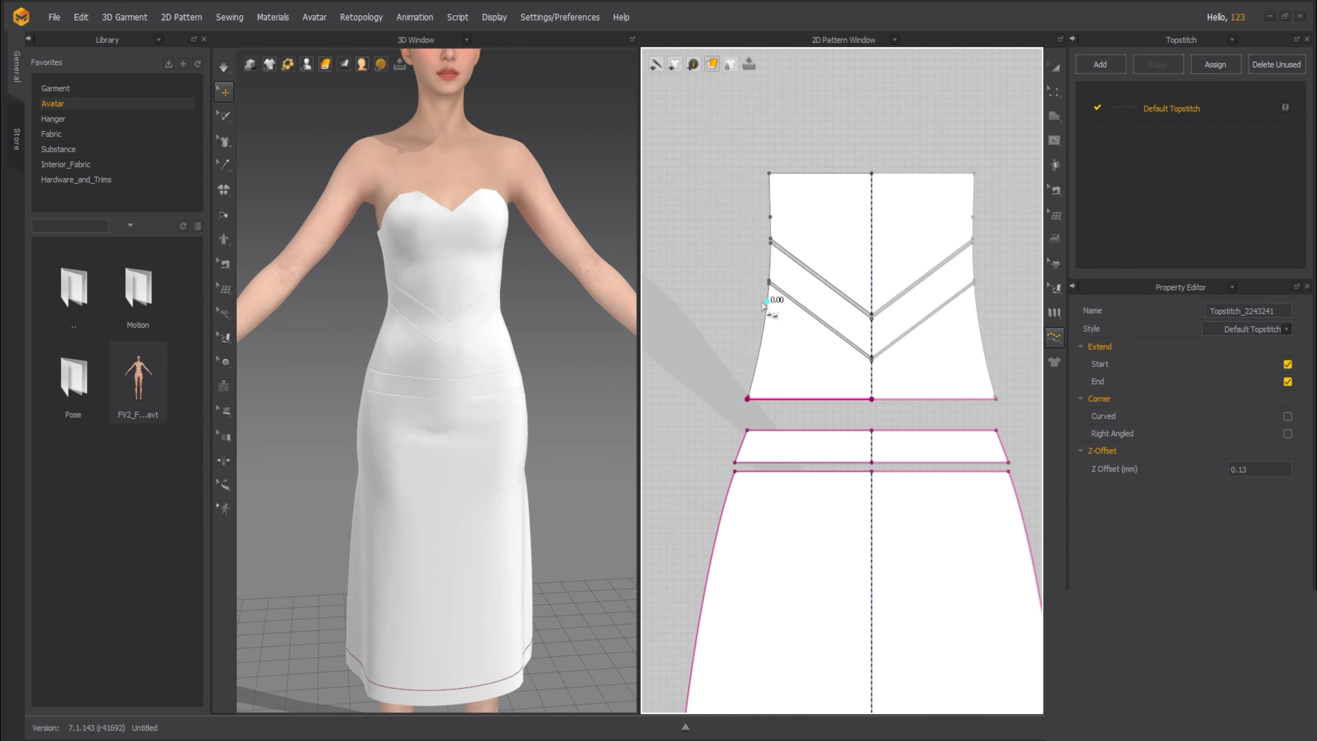
{"action": "left_click", "coordinate": [769, 282]}
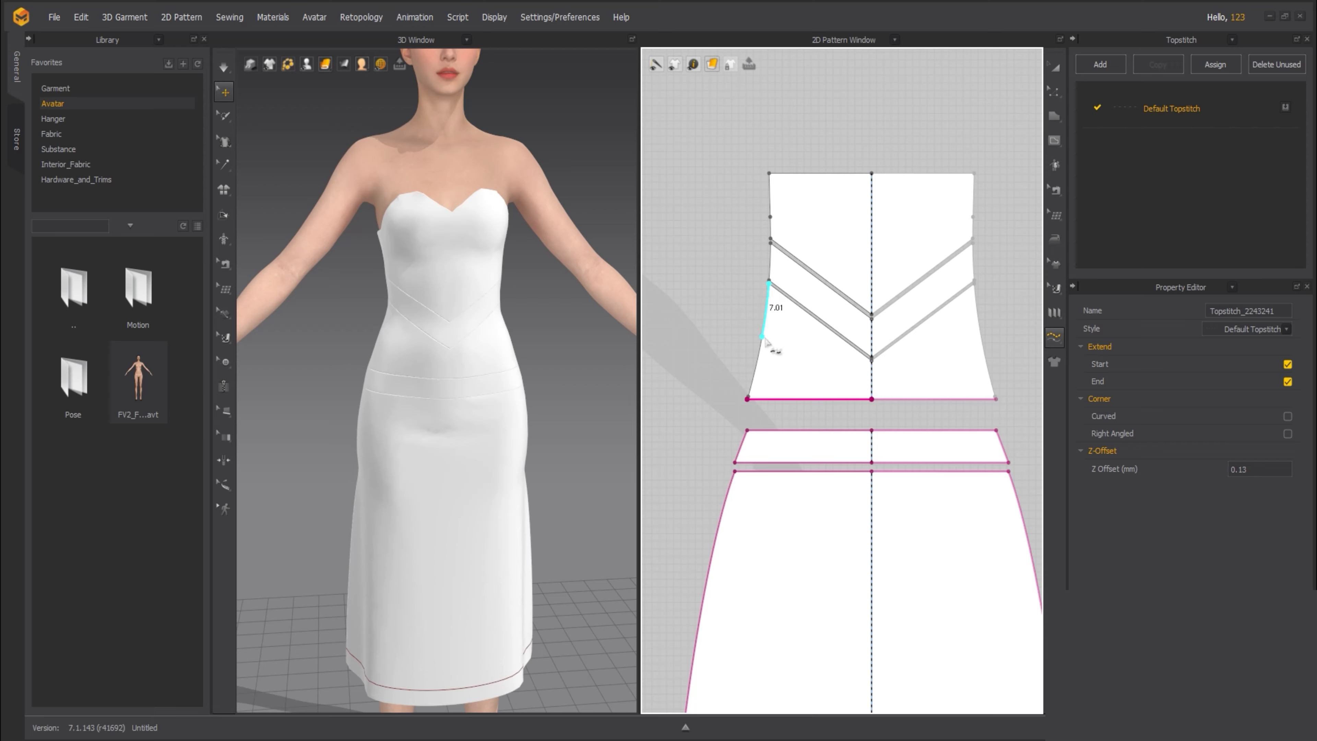
{"action": "left_click", "coordinate": [747, 398]}
{"action": "left_click", "coordinate": [769, 282]}
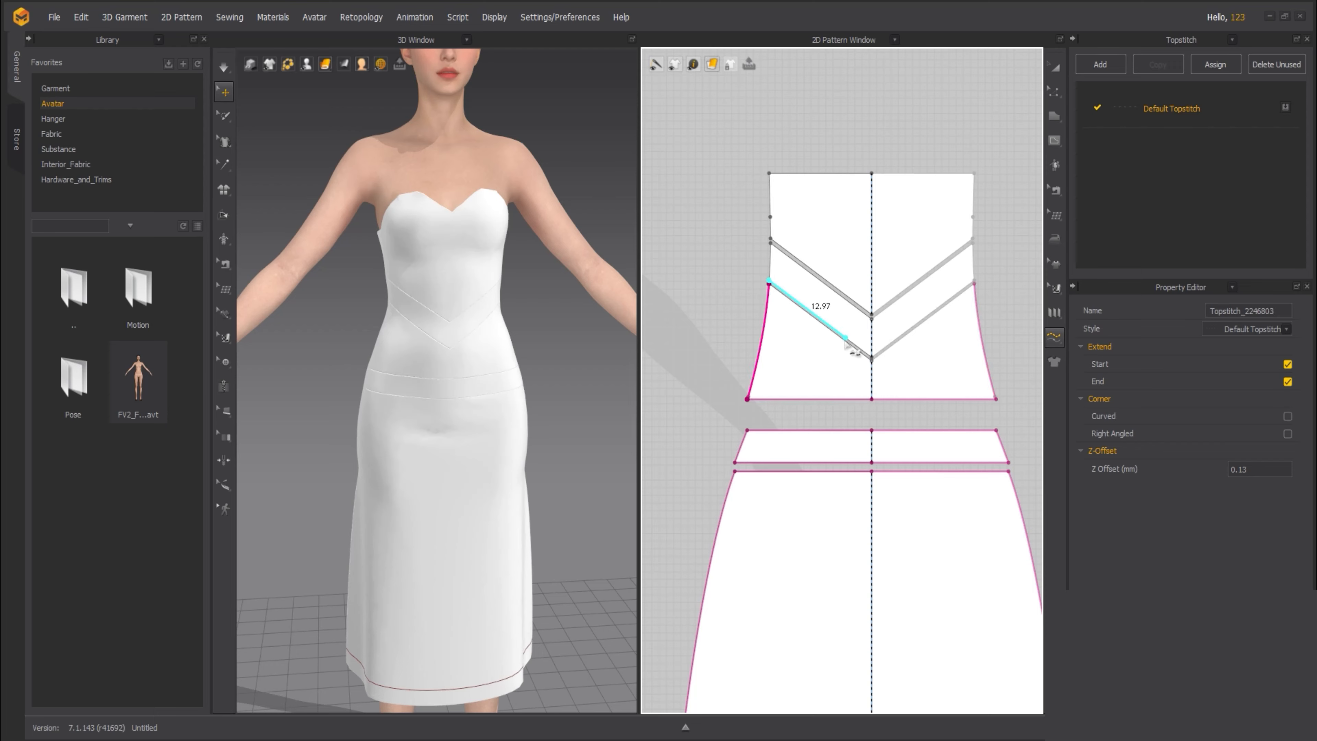
{"action": "left_click", "coordinate": [872, 358]}
{"action": "left_click", "coordinate": [769, 286]}
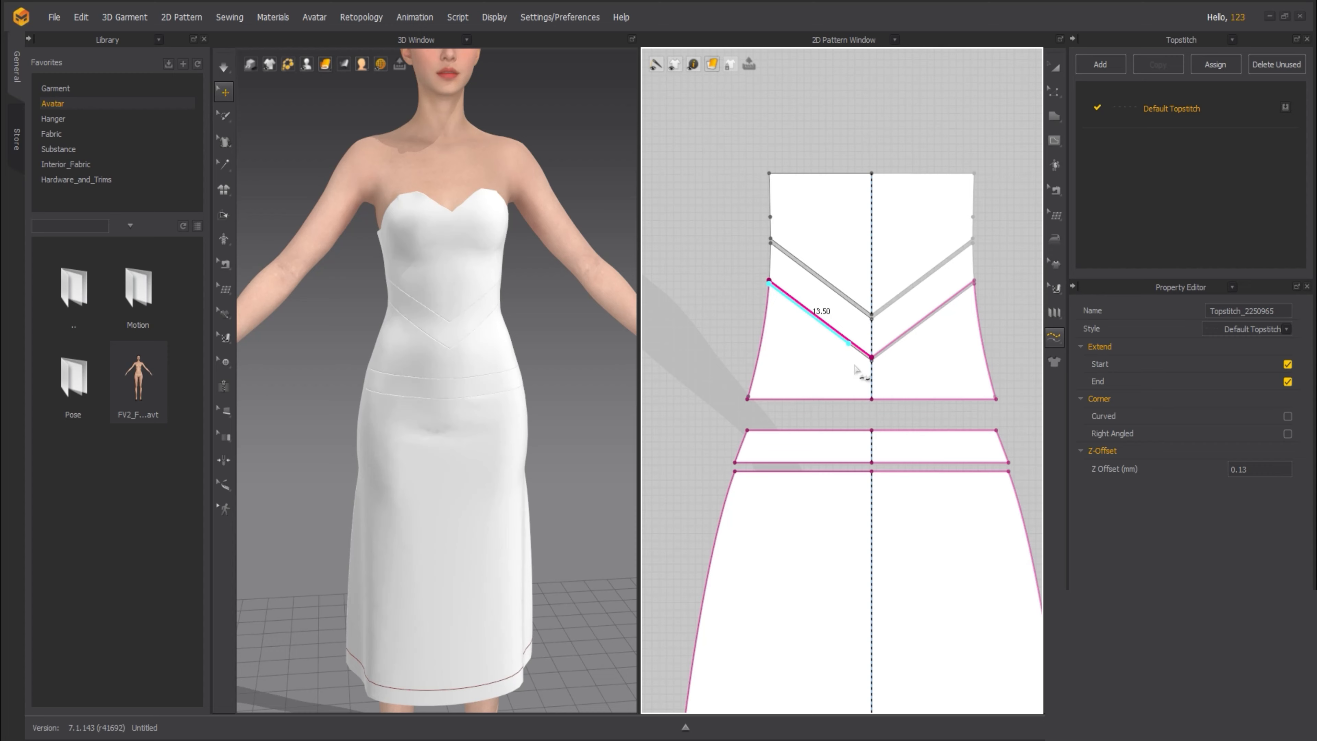
{"action": "left_click", "coordinate": [871, 369]}
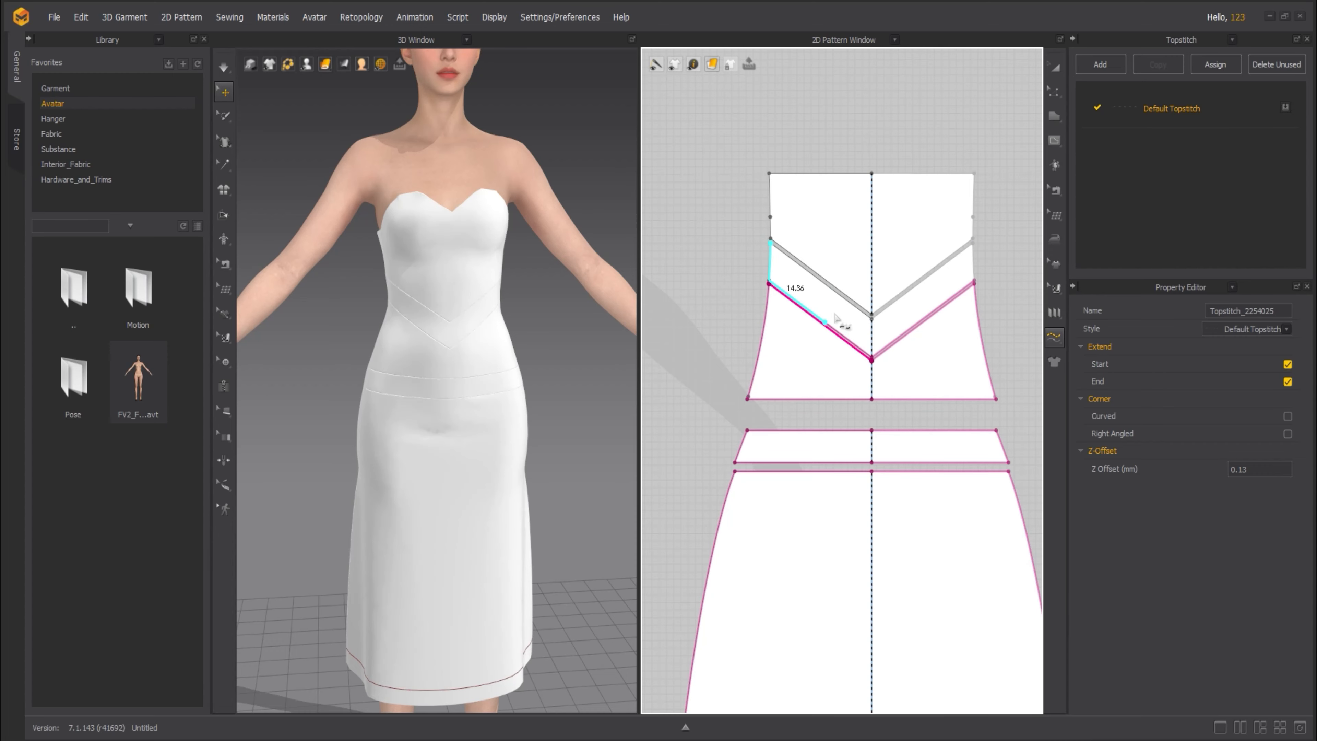
- Topstitch the side edges of the back V-shaped band and the upper back panel, plus the edges along the upper V seam
{"action": "left_click", "coordinate": [772, 255]}
{"action": "left_click", "coordinate": [769, 281]}
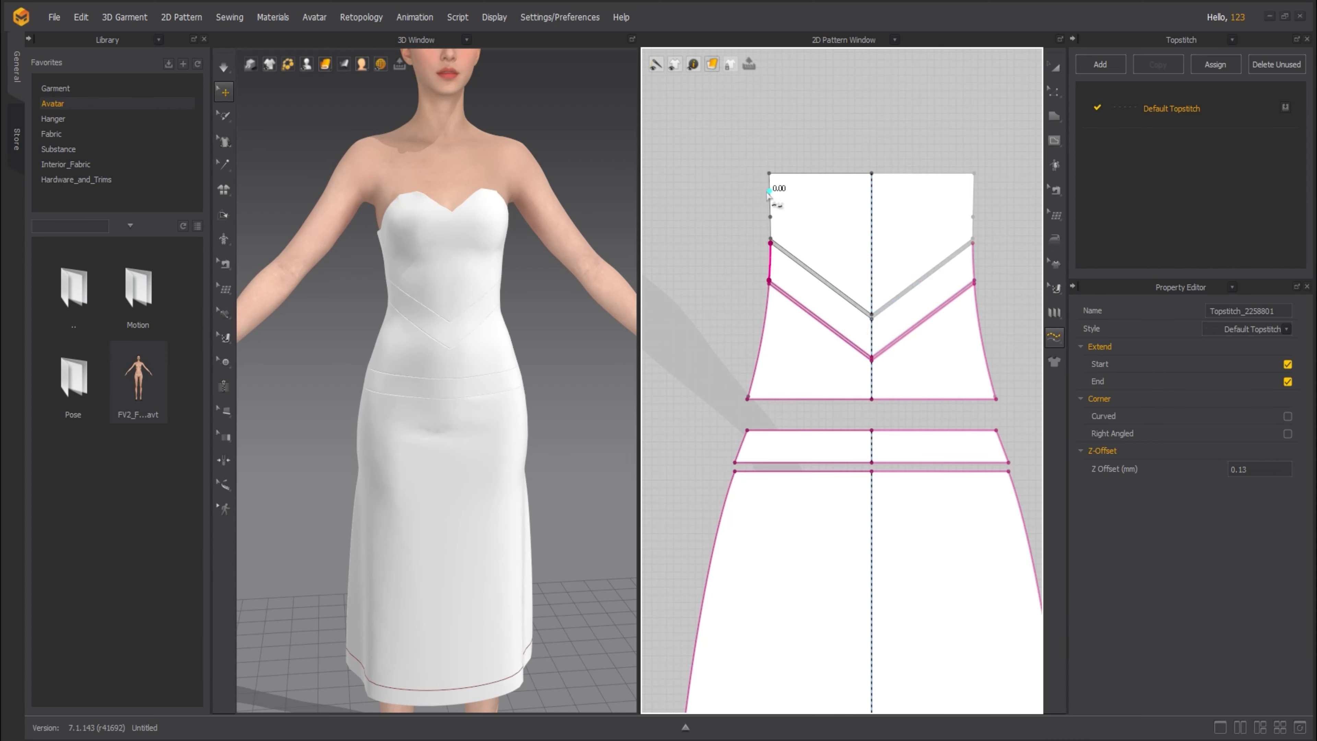
{"action": "left_click", "coordinate": [773, 242]}
{"action": "left_click", "coordinate": [871, 314]}
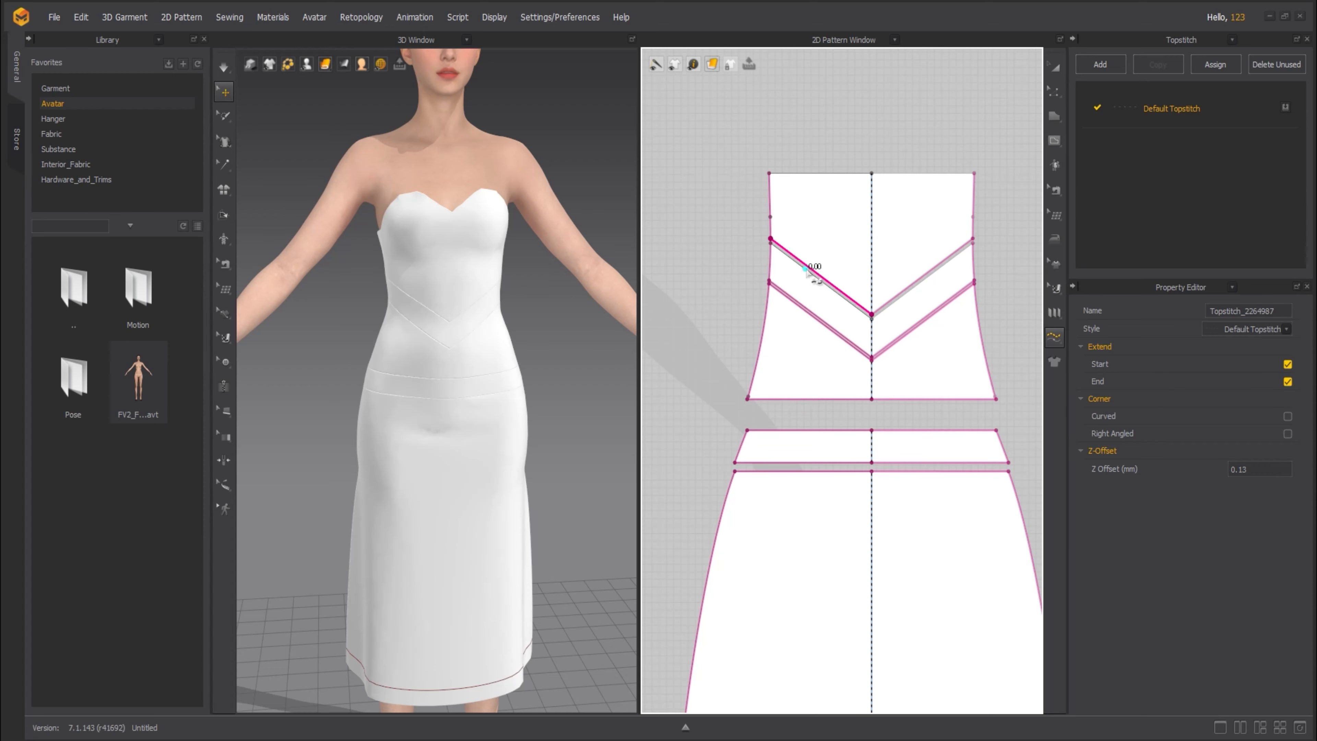
{"action": "left_click", "coordinate": [772, 244]}
{"action": "left_click", "coordinate": [815, 280]}
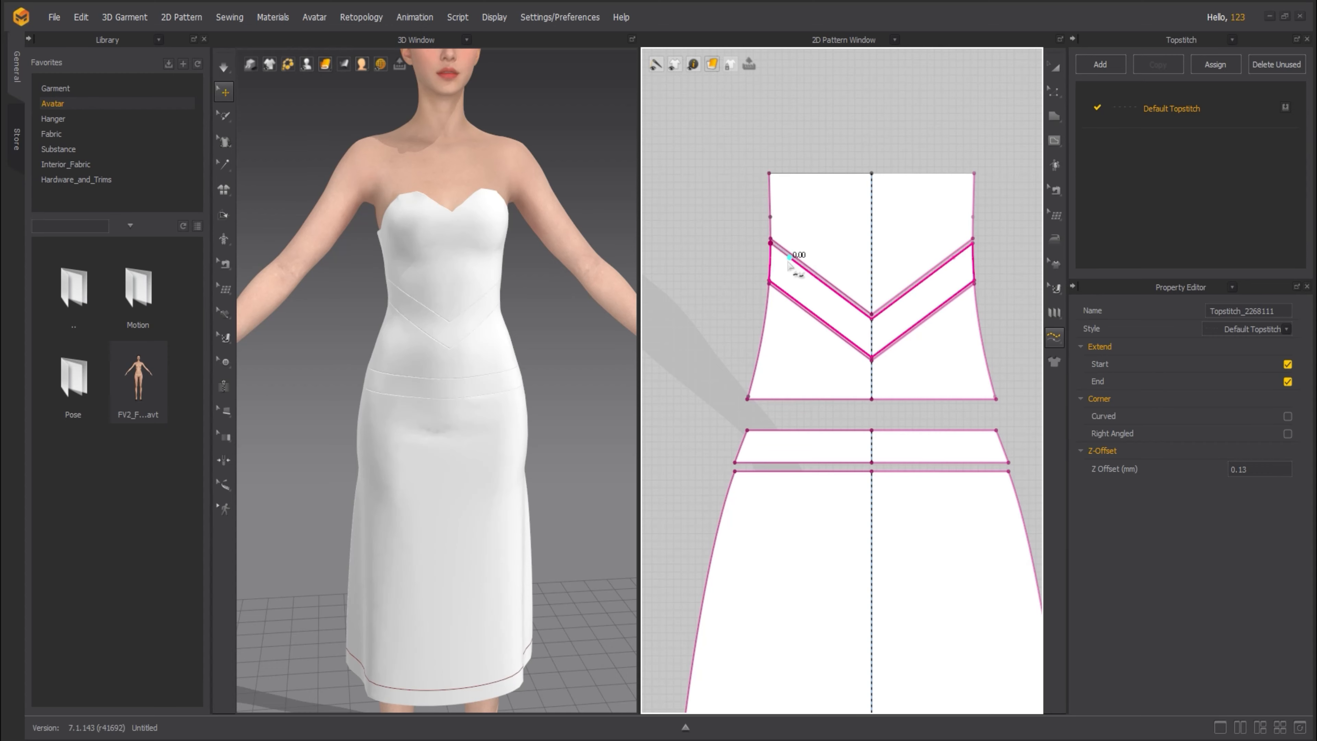
{"action": "left_click", "coordinate": [771, 242]}
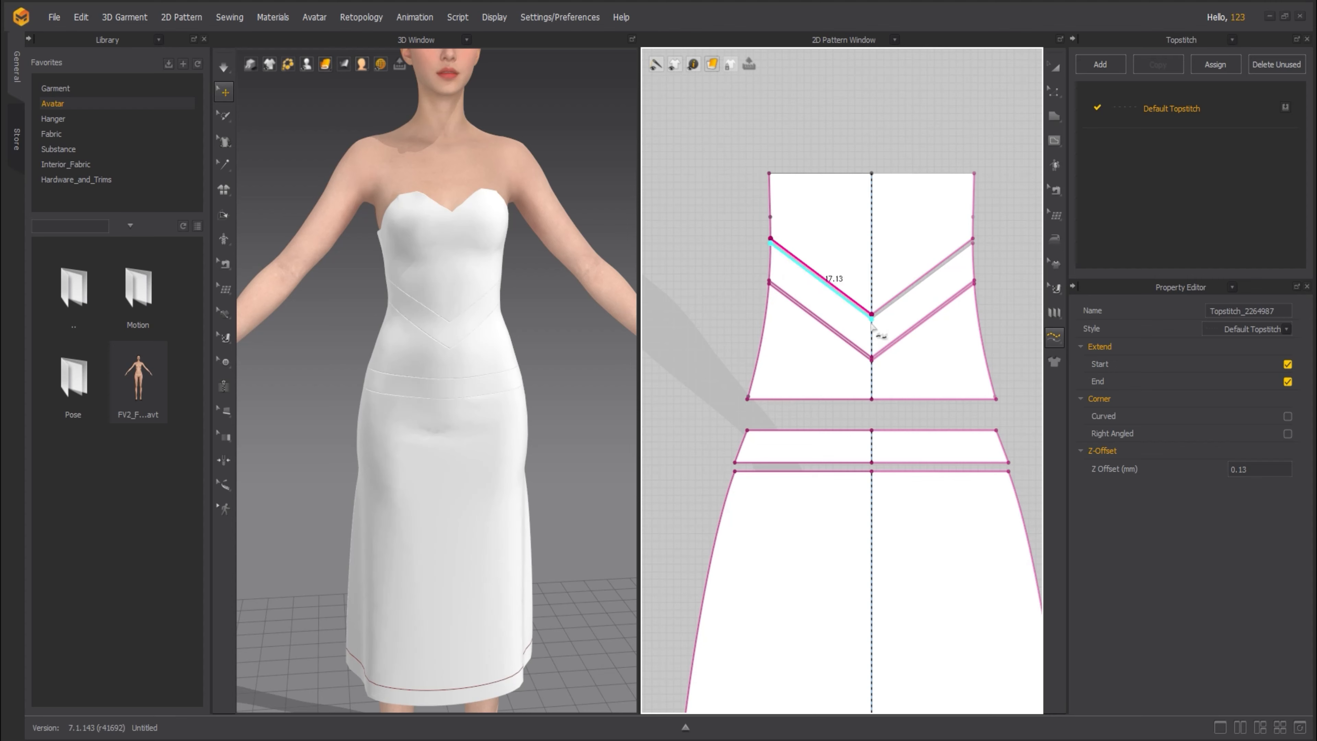
- Topstitch the straight top edge of the upper back panel across both halves
{"action": "left_click", "coordinate": [773, 177]}
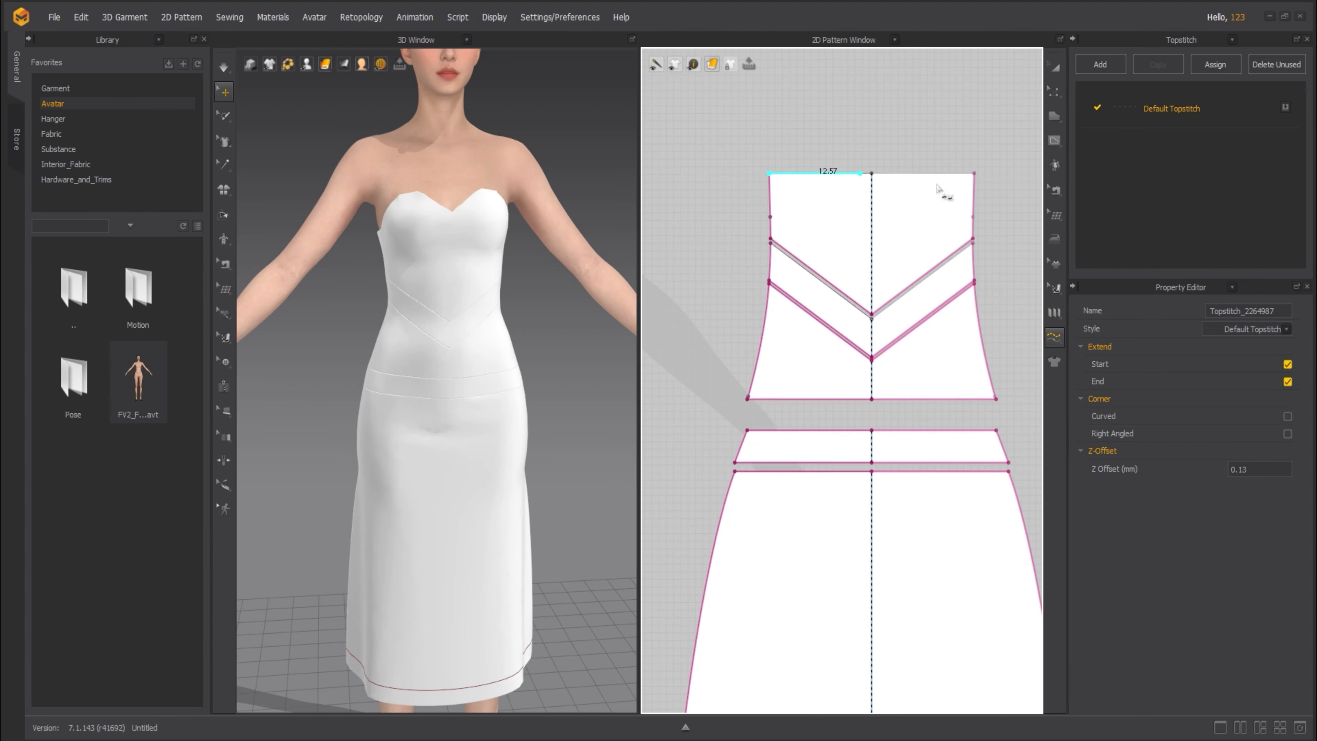
{"action": "key", "text": "ctrl+z"}
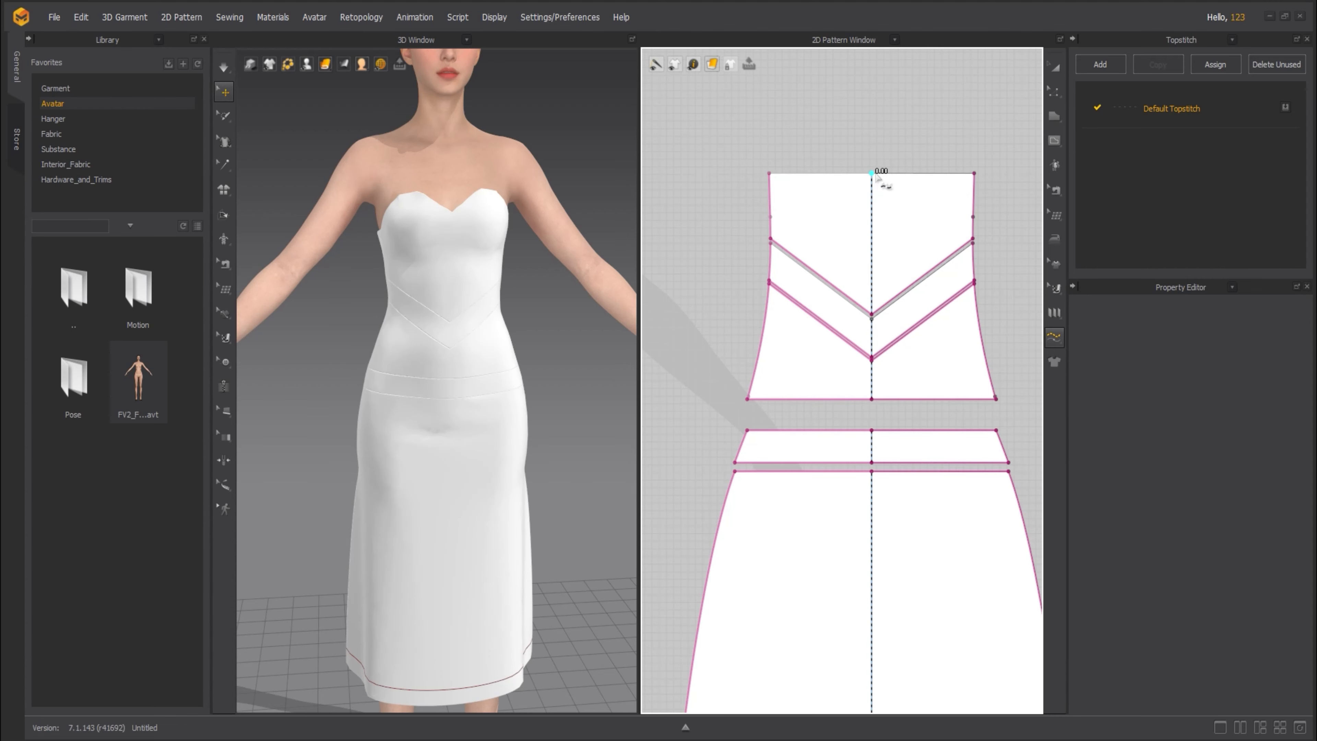
{"action": "left_click", "coordinate": [854, 176]}
{"action": "left_click", "coordinate": [970, 177]}
{"action": "scroll", "coordinate": [783, 351], "scroll_direction": "up", "scroll_amount": 3}
{"action": "scroll", "coordinate": [783, 352], "scroll_direction": "down", "scroll_amount": 5}
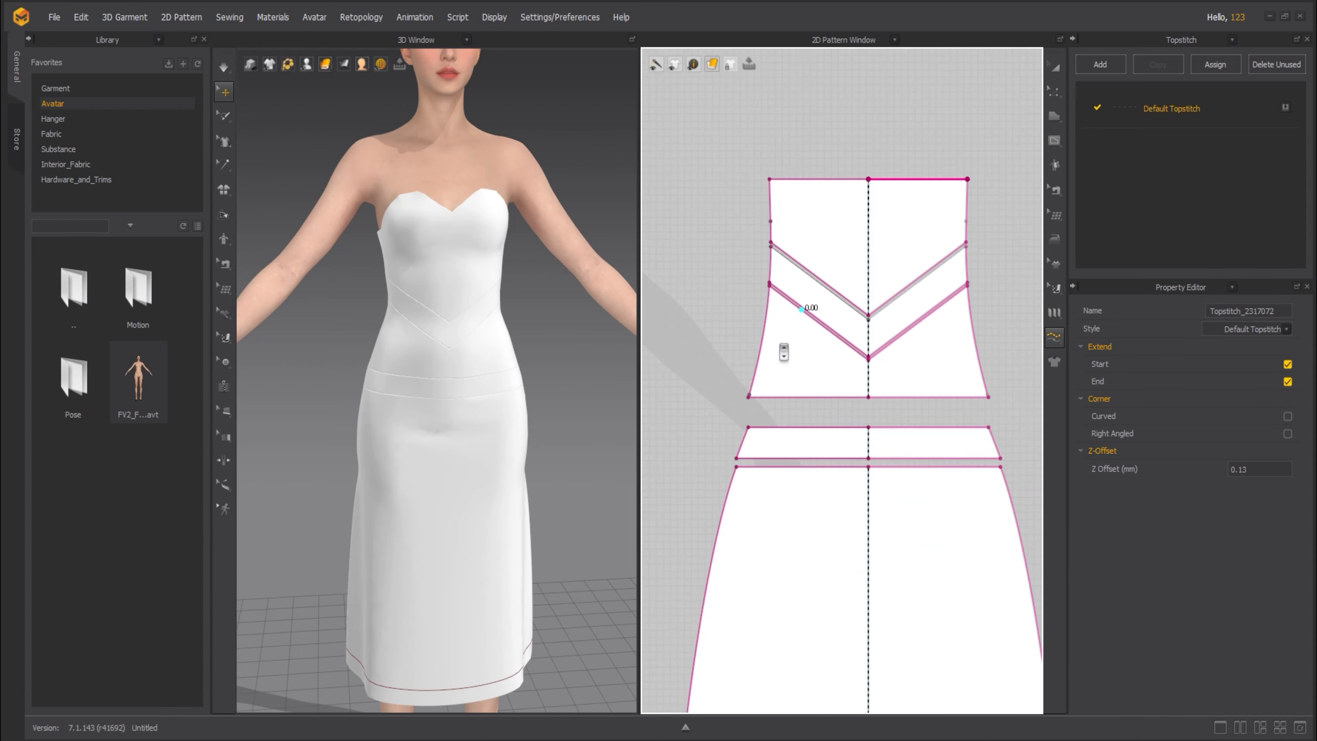
- Offset the upper back panel's top edge as an internal line at a distance of 1.50 cm
{"action": "key", "text": "z"}
{"action": "left_click", "coordinate": [941, 268]}
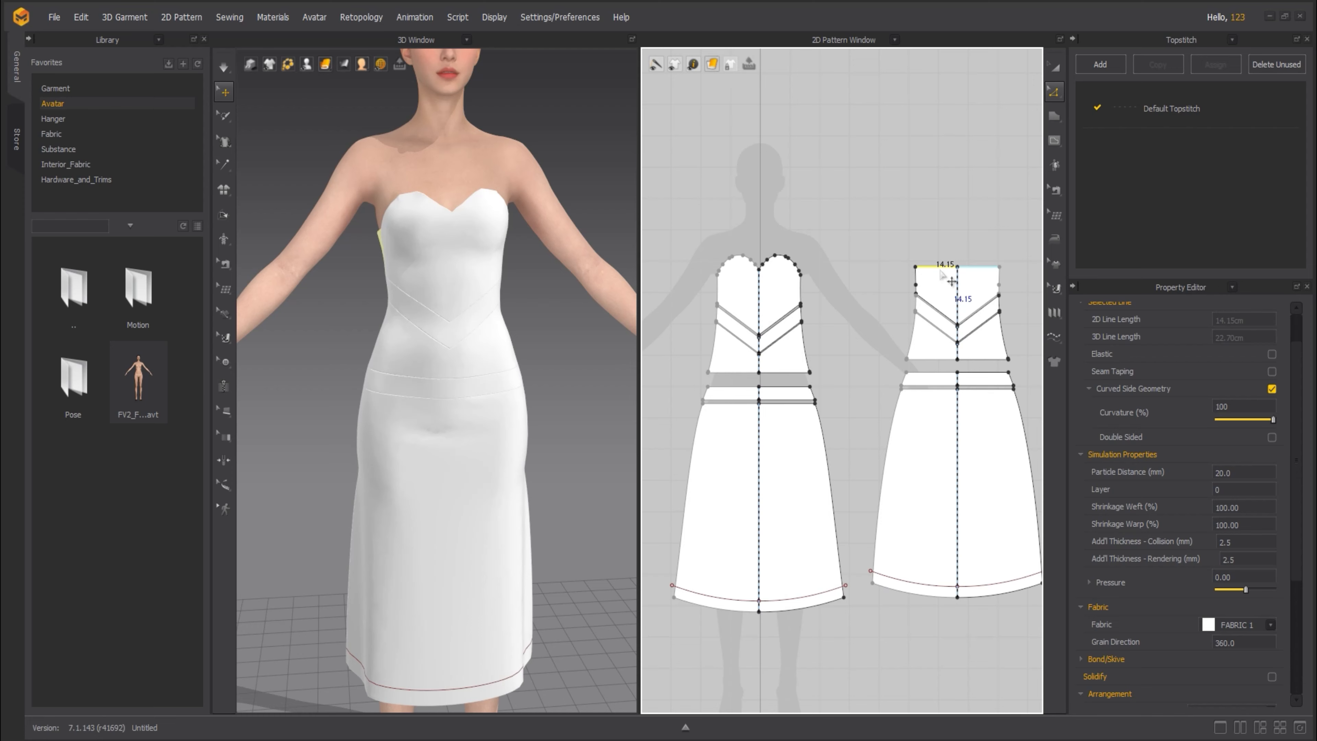
{"action": "right_click", "coordinate": [940, 268]}
{"action": "left_click", "coordinate": [987, 390]}
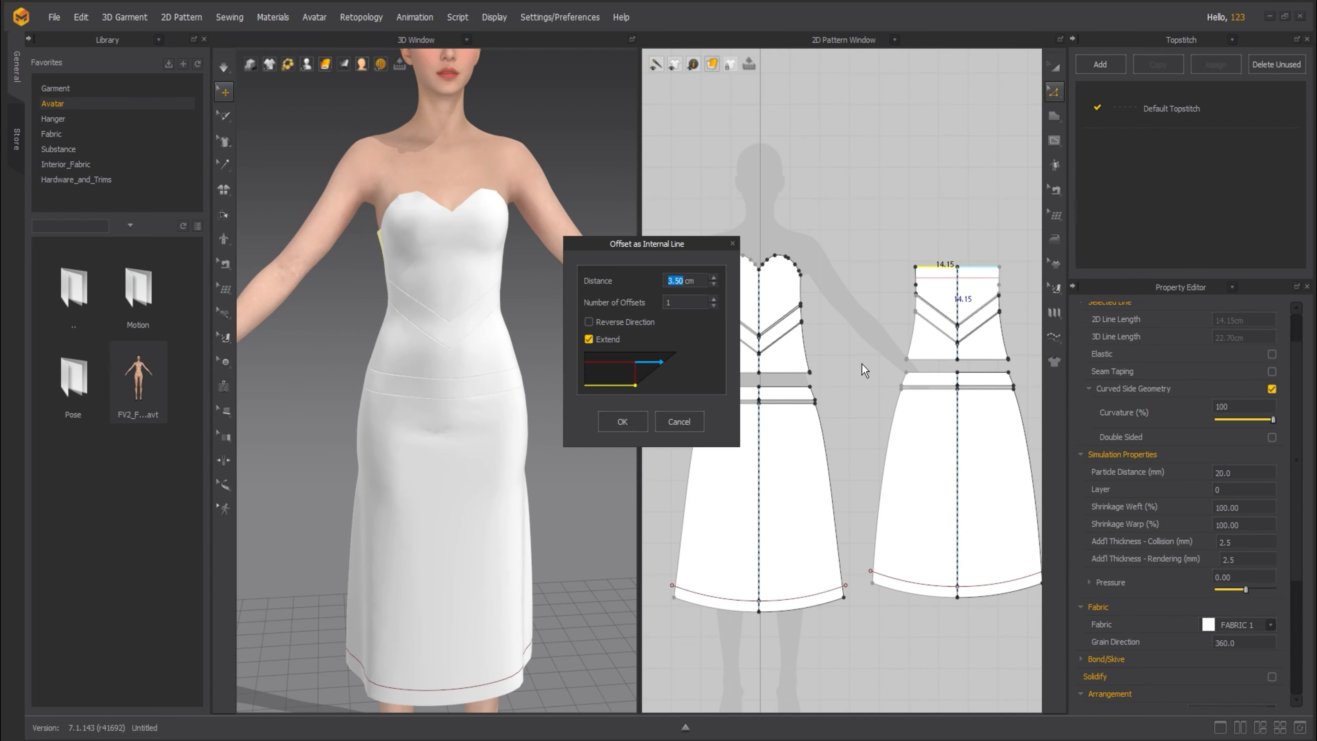
{"action": "left_click", "coordinate": [713, 283]}
{"action": "left_click", "coordinate": [714, 283]}
{"action": "left_click", "coordinate": [714, 283]}
{"action": "left_click", "coordinate": [714, 284]}
{"action": "left_click", "coordinate": [714, 285]}
{"action": "left_click", "coordinate": [714, 285]}
{"action": "left_click", "coordinate": [714, 285]}
{"action": "left_click", "coordinate": [714, 284]}
{"action": "left_click", "coordinate": [714, 284]}
{"action": "left_click", "coordinate": [714, 285]}
{"action": "left_click", "coordinate": [714, 284]}
{"action": "left_click", "coordinate": [714, 284]}
{"action": "left_click", "coordinate": [622, 421]}
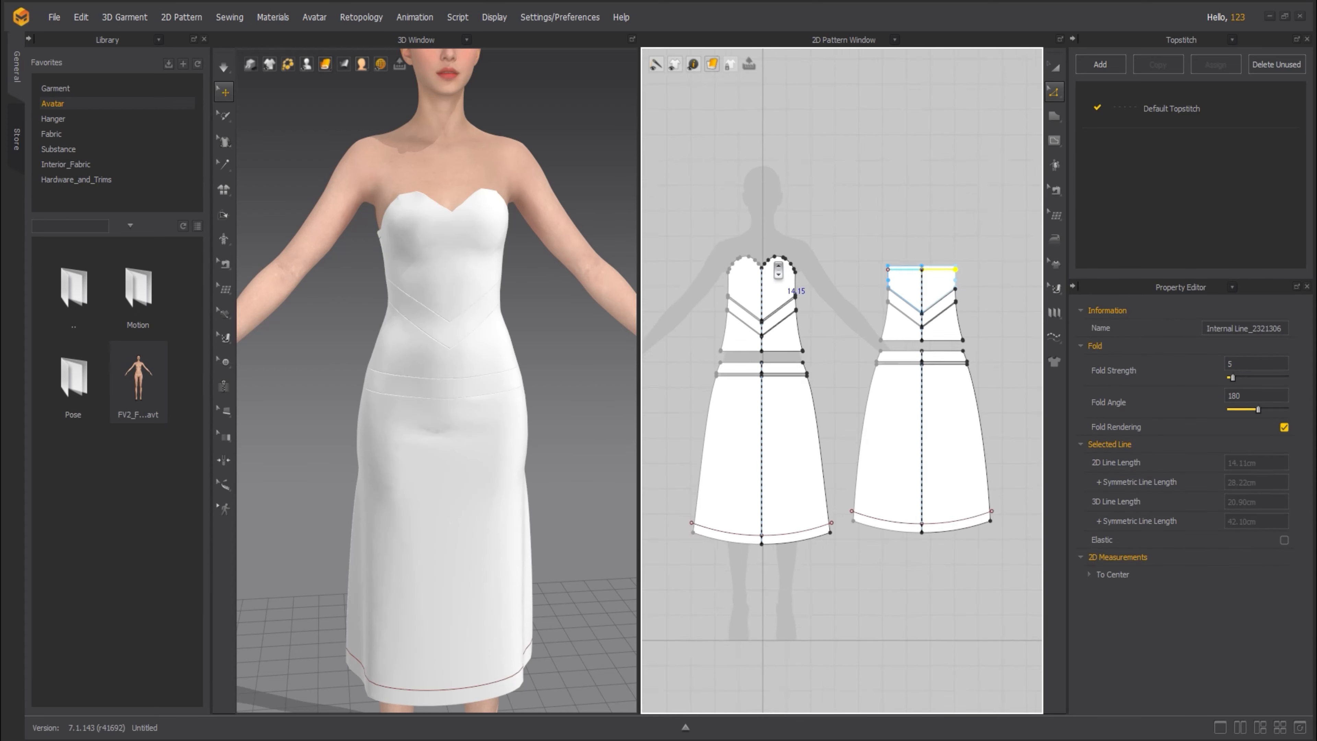
- Try to offset all segments of the front sweetheart neckline as an internal line at a distance of 1.50 cm
{"action": "scroll", "coordinate": [753, 274], "scroll_direction": "up", "scroll_amount": 3}
{"action": "scroll", "coordinate": [753, 274], "scroll_direction": "up", "scroll_amount": 2}
{"action": "left_click", "coordinate": [787, 297]}
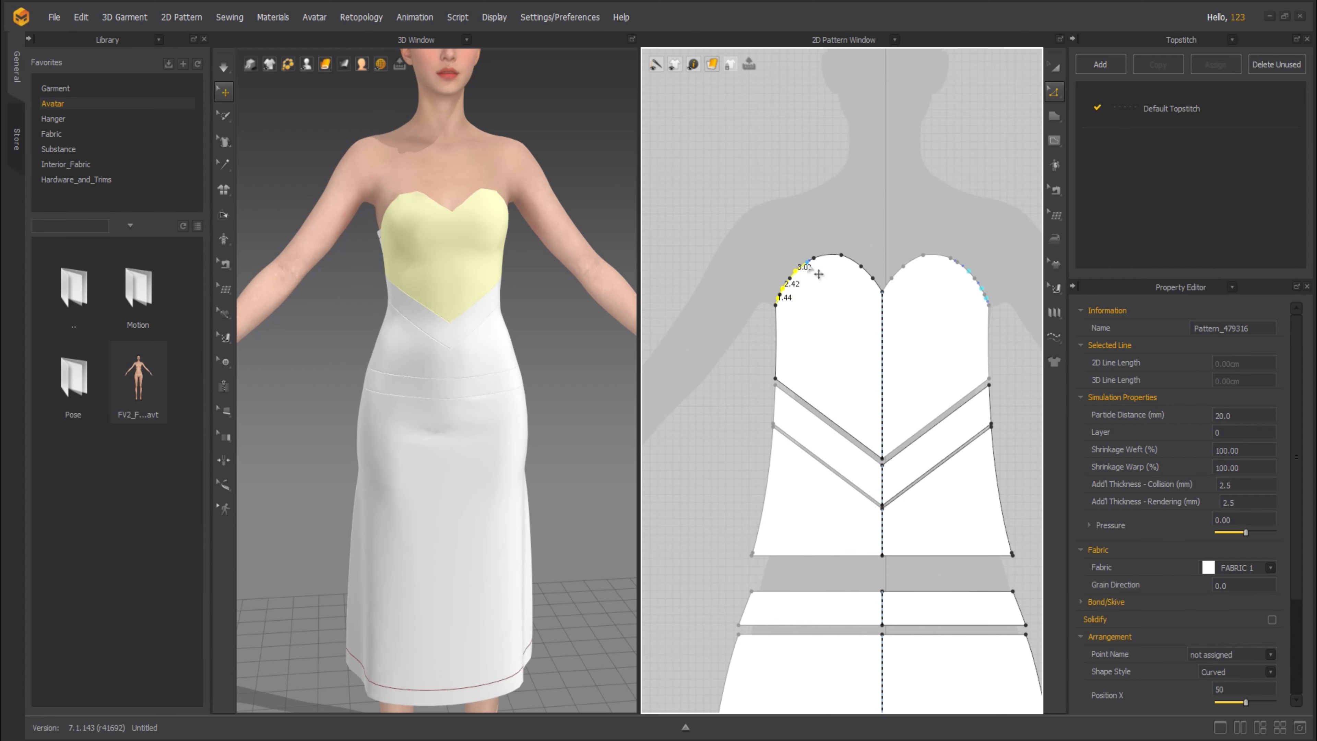
{"action": "scroll", "coordinate": [821, 273], "scroll_direction": "up", "scroll_amount": 3}
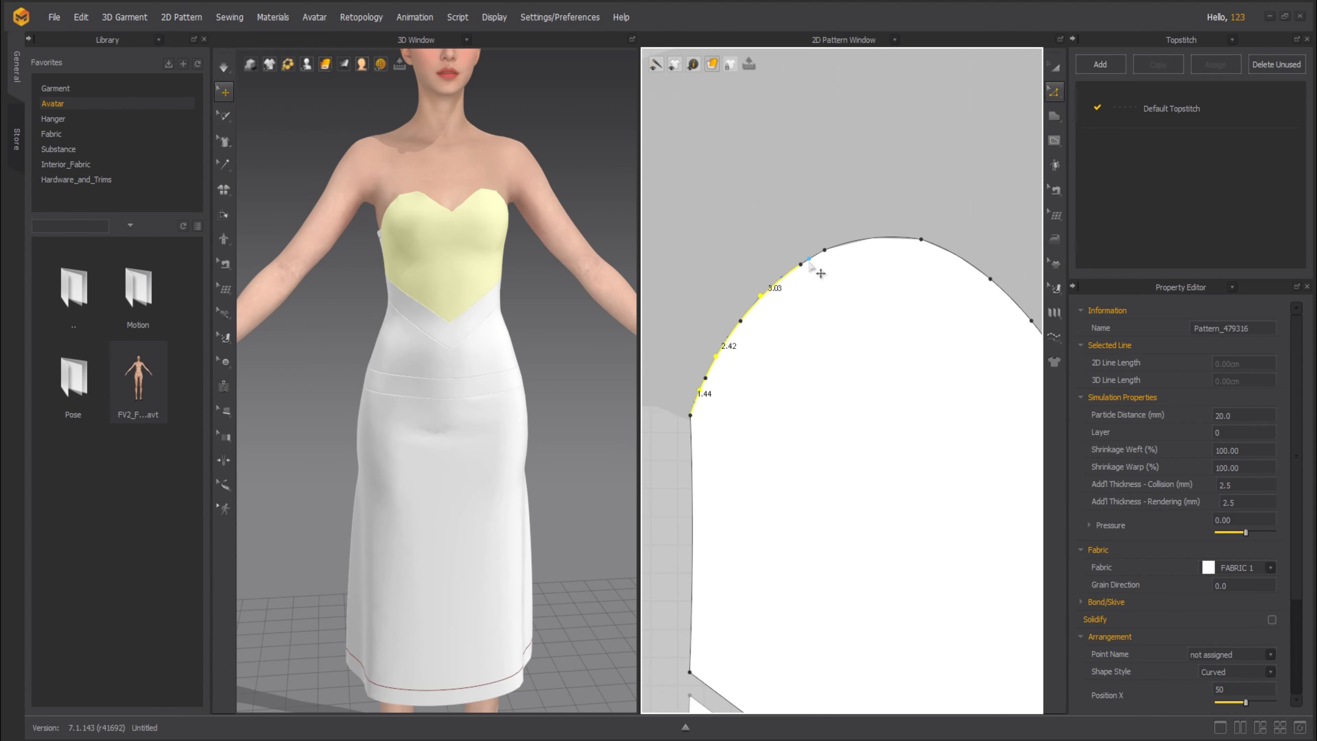
{"action": "left_click", "coordinate": [856, 241], "text": "shift"}
{"action": "middle_click_drag", "start_coordinate": [943, 275], "coordinate": [843, 260]}
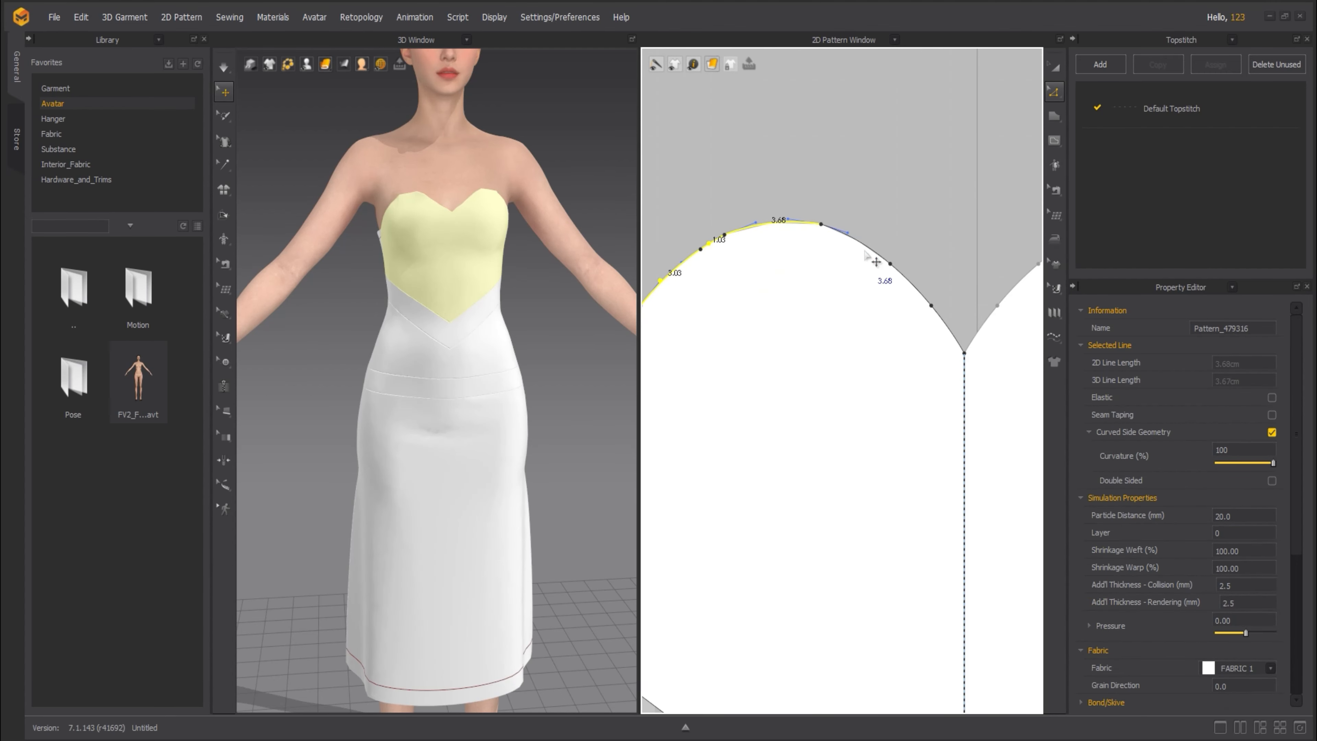
{"action": "left_click", "coordinate": [865, 245], "text": "shift"}
{"action": "left_click", "coordinate": [952, 336], "text": "shift"}
{"action": "right_click", "coordinate": [942, 322]}
{"action": "left_click", "coordinate": [997, 442]}
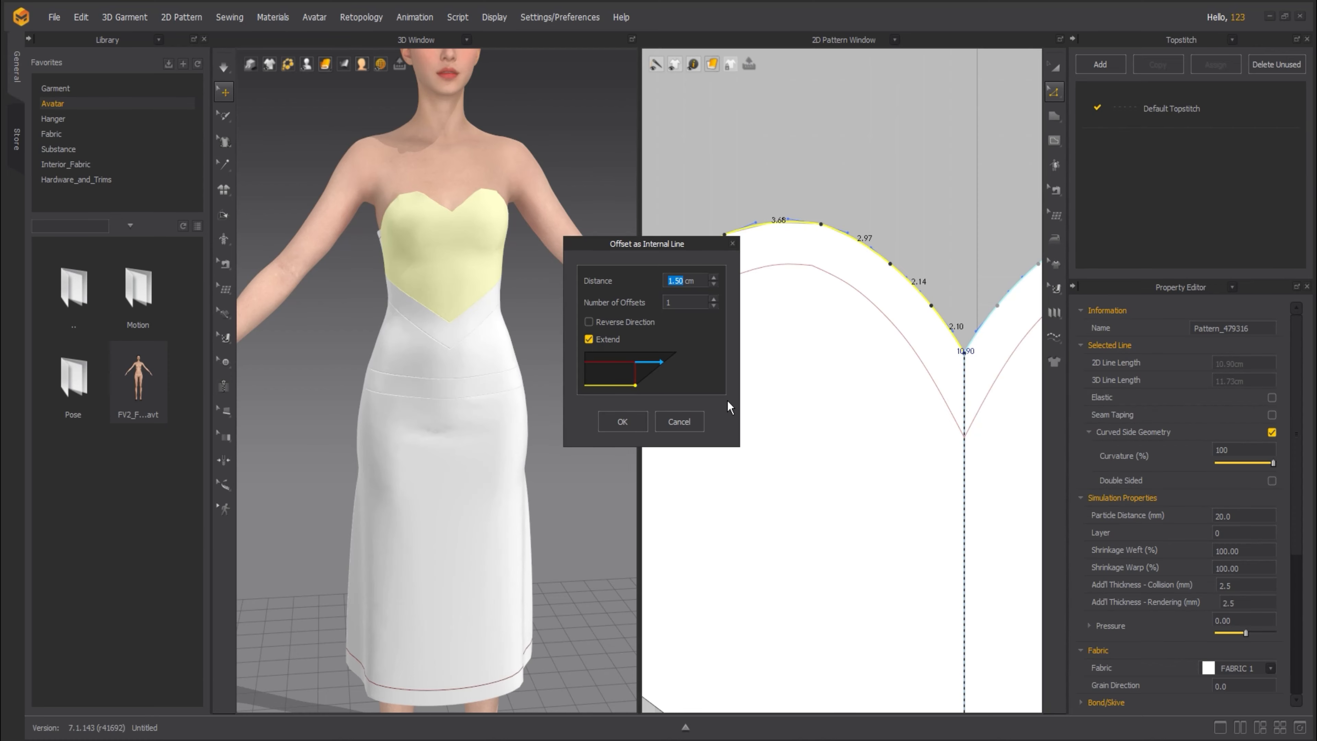
{"action": "left_click", "coordinate": [623, 421]}
{"action": "scroll", "coordinate": [761, 399], "scroll_direction": "up", "scroll_amount": 3}
{"action": "scroll", "coordinate": [761, 401], "scroll_direction": "down", "scroll_amount": 3}
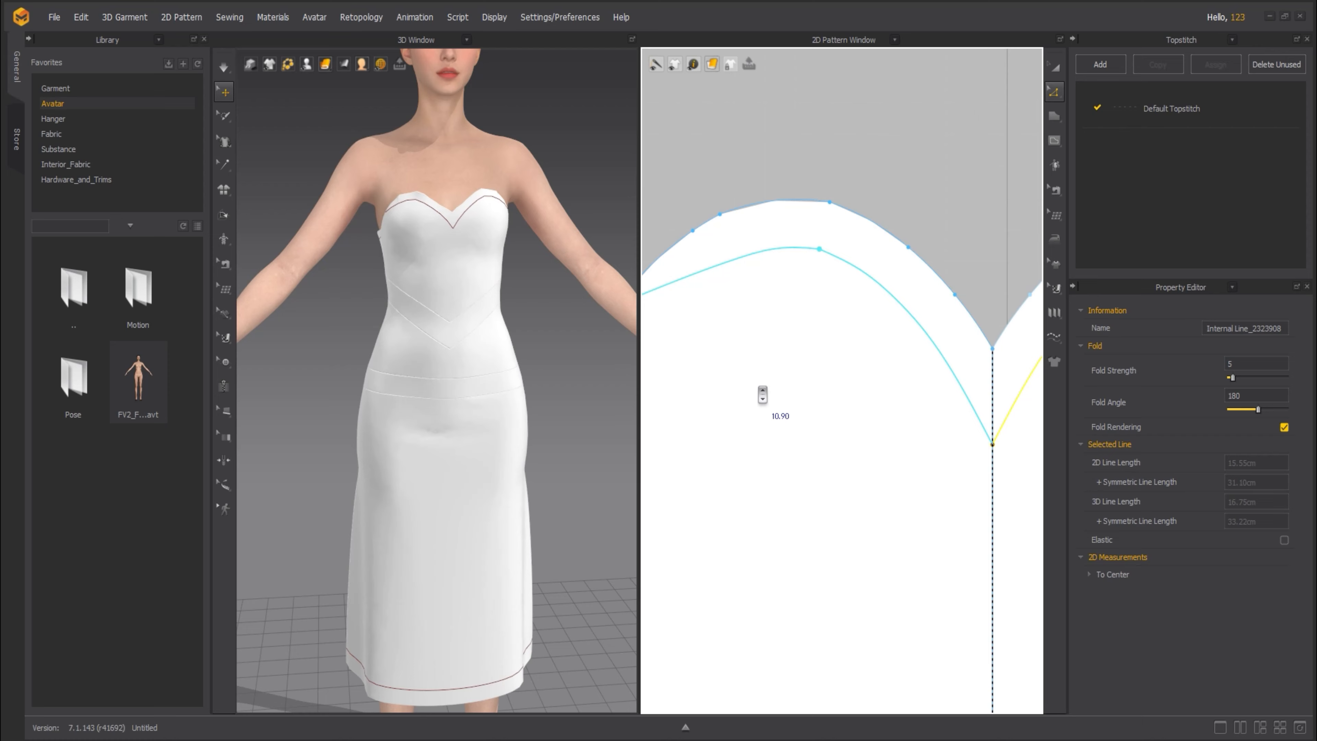
{"action": "middle_click_drag", "start_coordinate": [732, 392], "coordinate": [801, 388]}
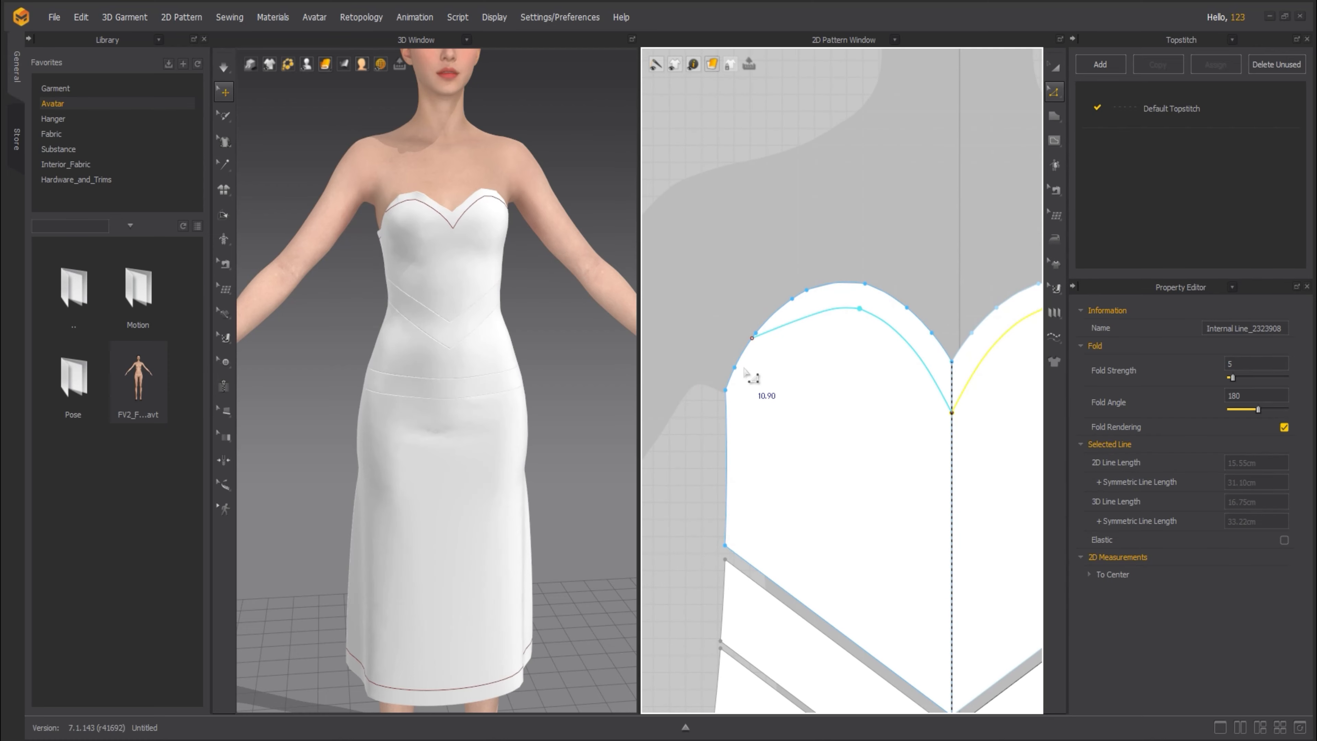
{"action": "key", "text": "ctrl+z"}
{"action": "left_click", "coordinate": [770, 356]}
- Add extra points between the existing ones along the curved sweetheart neckline of the upper front panel
{"action": "middle_click_drag", "start_coordinate": [797, 383], "coordinate": [753, 371]}
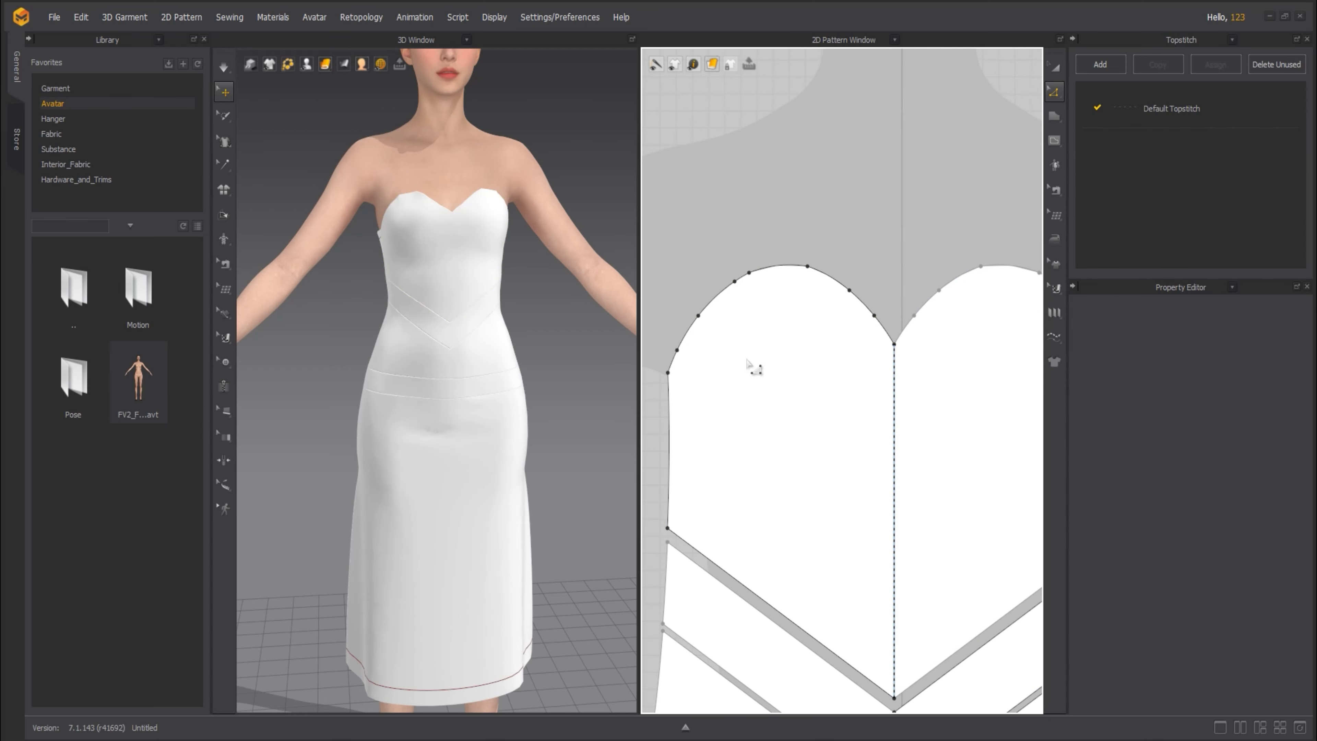
{"action": "left_click", "coordinate": [1057, 67]}
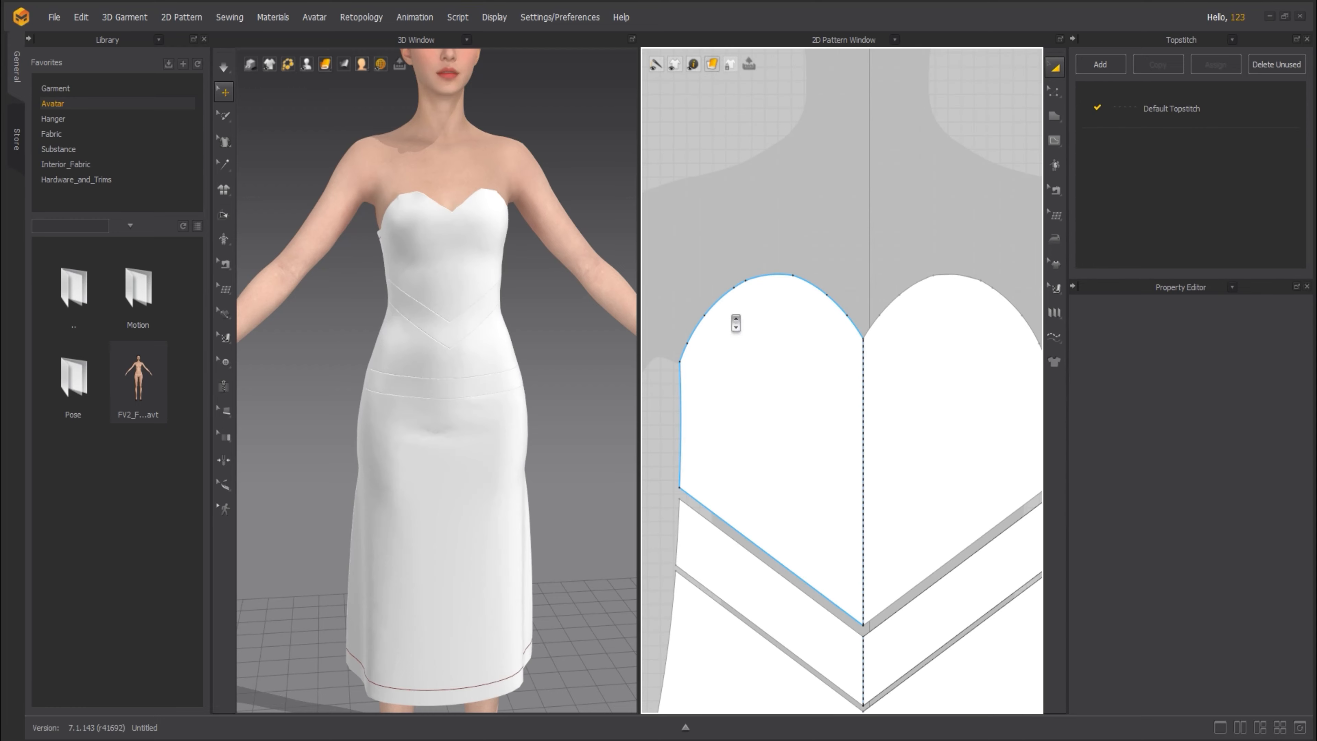
{"action": "scroll", "coordinate": [735, 326], "scroll_direction": "up", "scroll_amount": 6}
{"action": "key", "text": "z"}
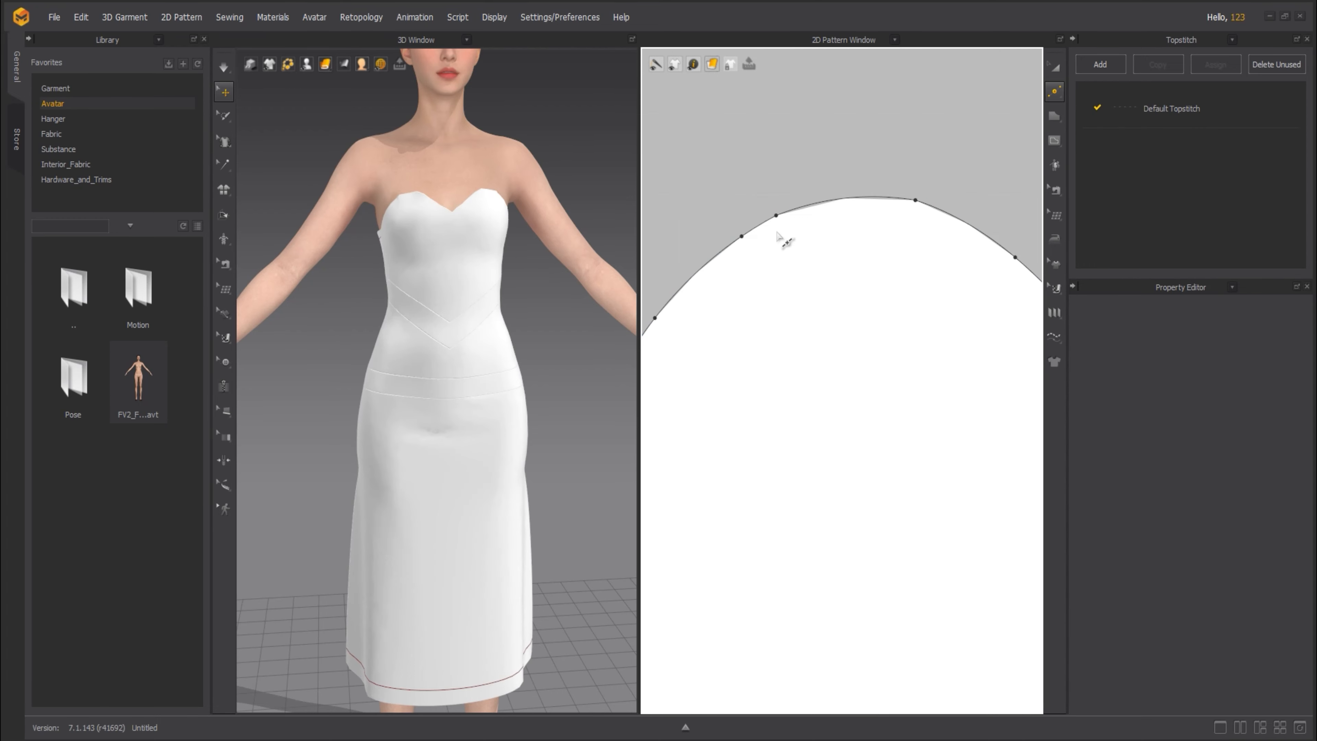
{"action": "left_click", "coordinate": [845, 198]}
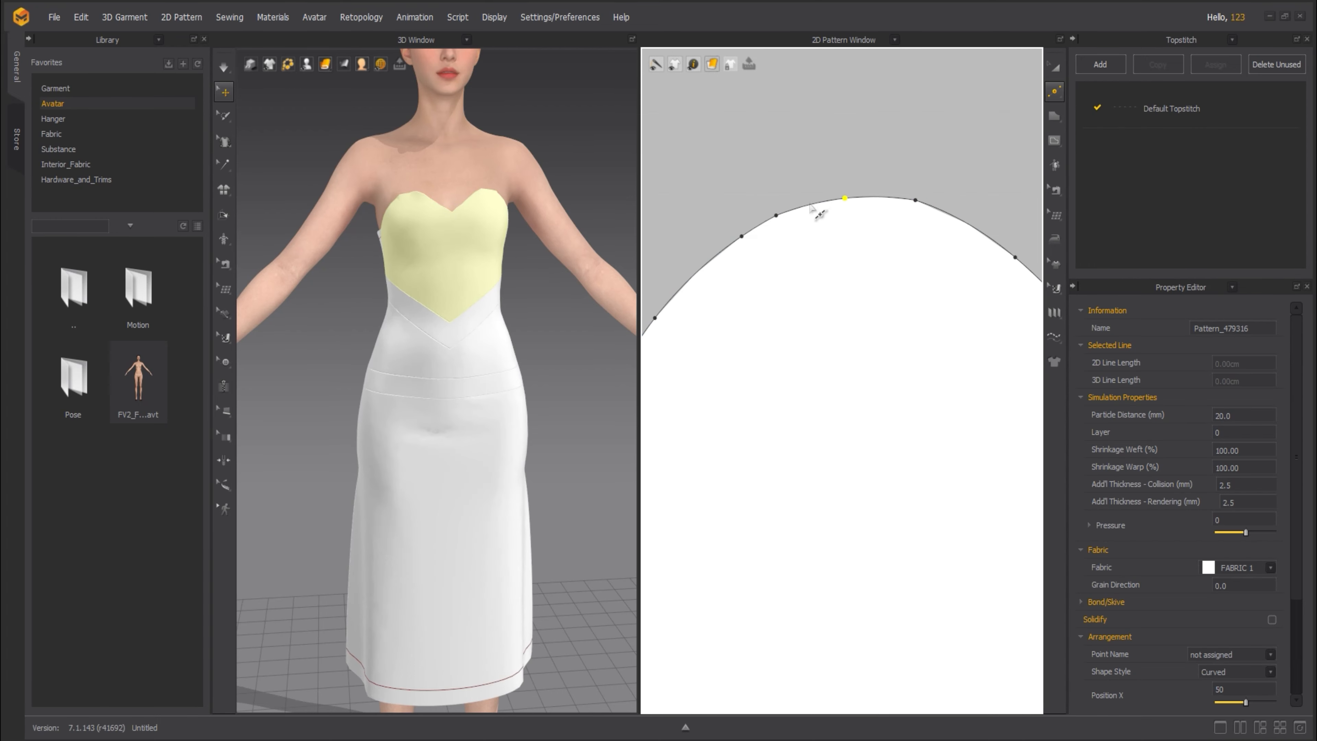
{"action": "middle_click_drag", "start_coordinate": [740, 313], "coordinate": [813, 297]}
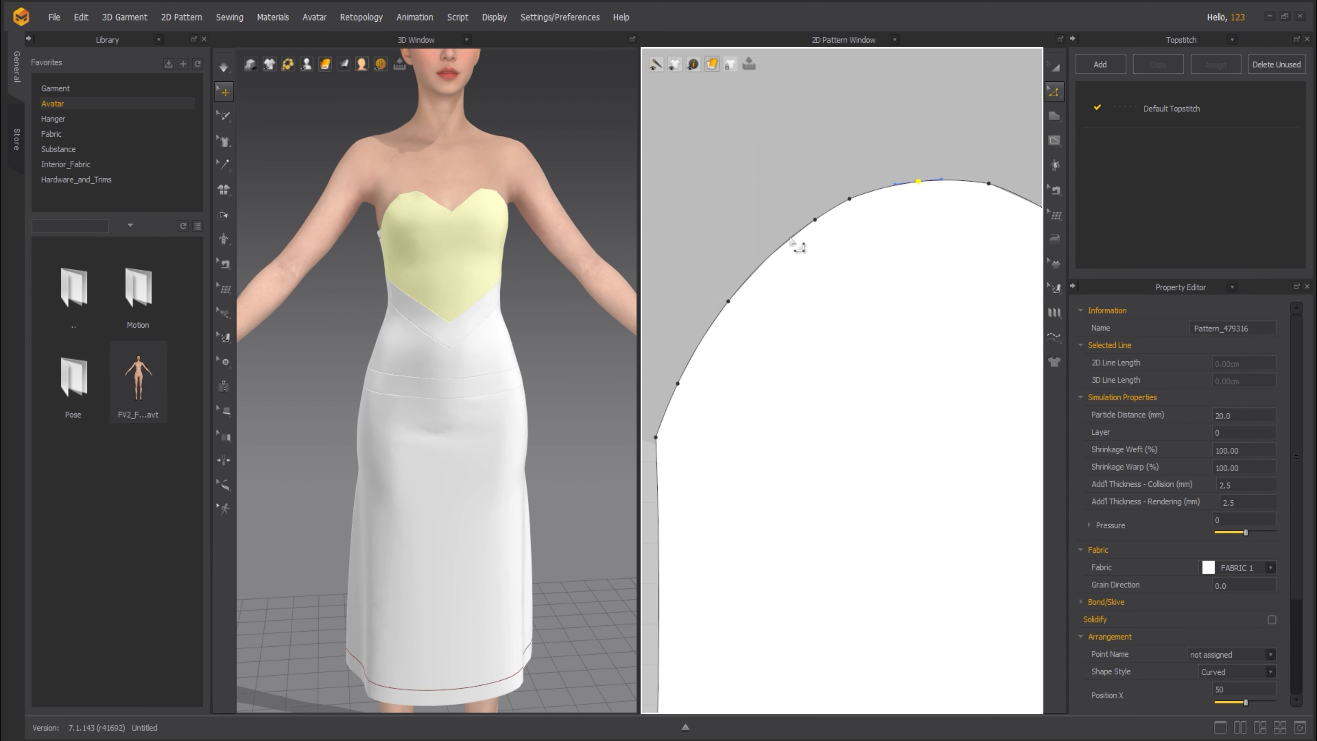
{"action": "left_click", "coordinate": [772, 252]}
{"action": "middle_click_drag", "start_coordinate": [860, 270], "coordinate": [756, 249]}
{"action": "left_click", "coordinate": [943, 191]}
{"action": "left_click", "coordinate": [849, 159]}
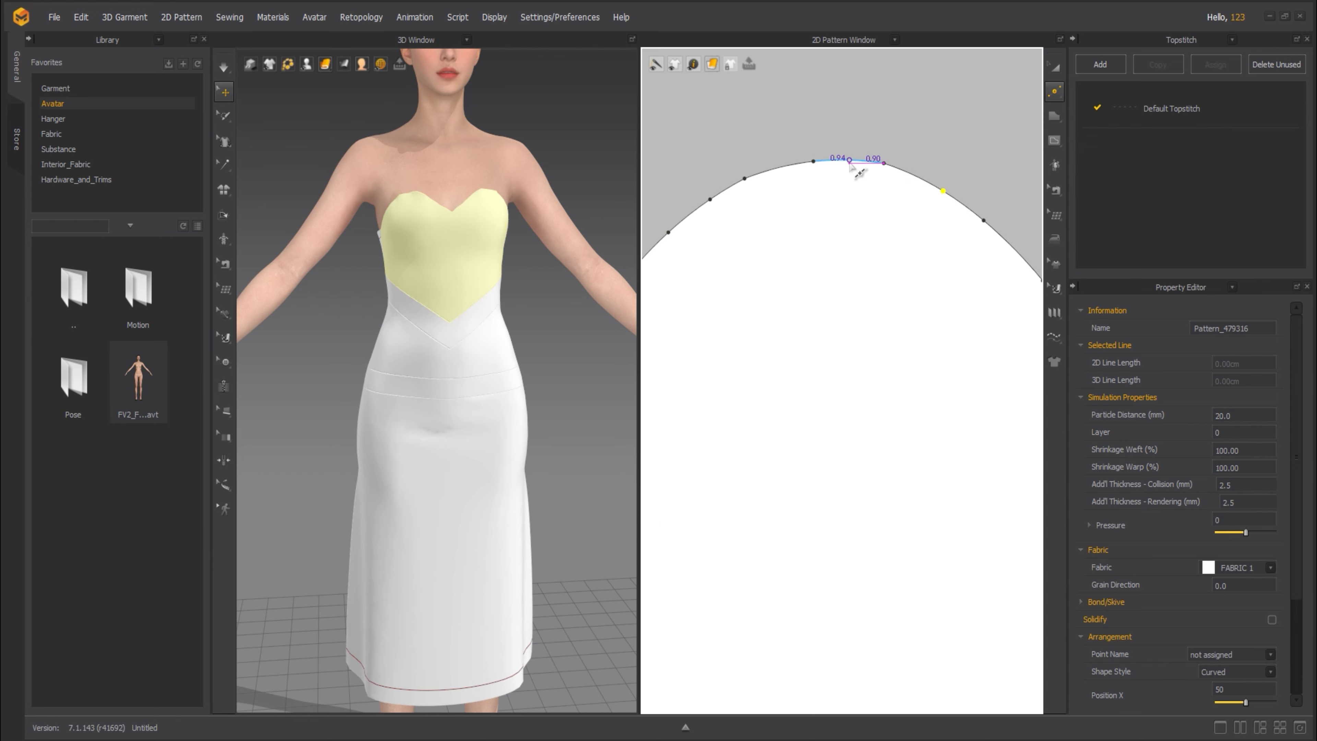
{"action": "middle_click_drag", "start_coordinate": [915, 337], "coordinate": [656, 280]}
{"action": "scroll", "coordinate": [827, 290], "scroll_direction": "up", "scroll_amount": 3}
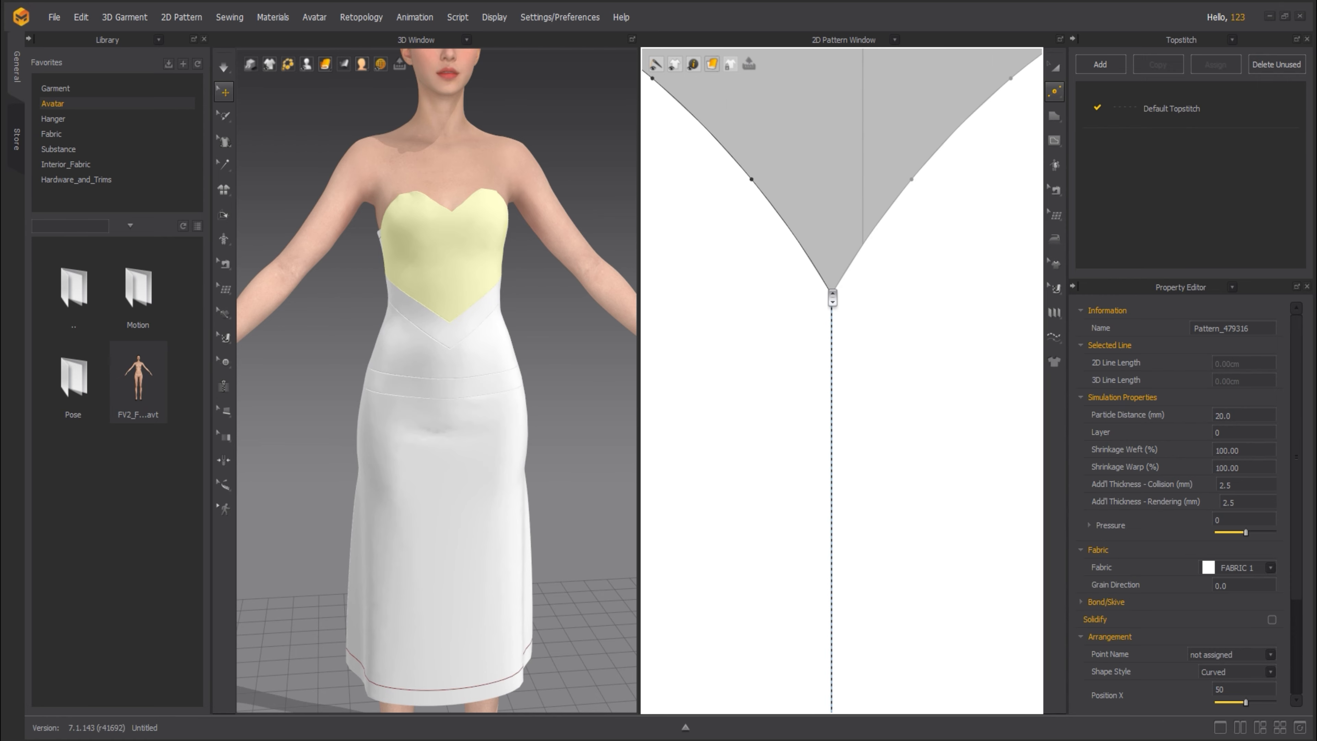
{"action": "scroll", "coordinate": [828, 290], "scroll_direction": "down", "scroll_amount": 3}
{"action": "scroll", "coordinate": [829, 312], "scroll_direction": "down", "scroll_amount": 6}
- Turn on high-quality rendering for the 3D view and deselect the upper front panel
{"action": "left_click", "coordinate": [1054, 66]}
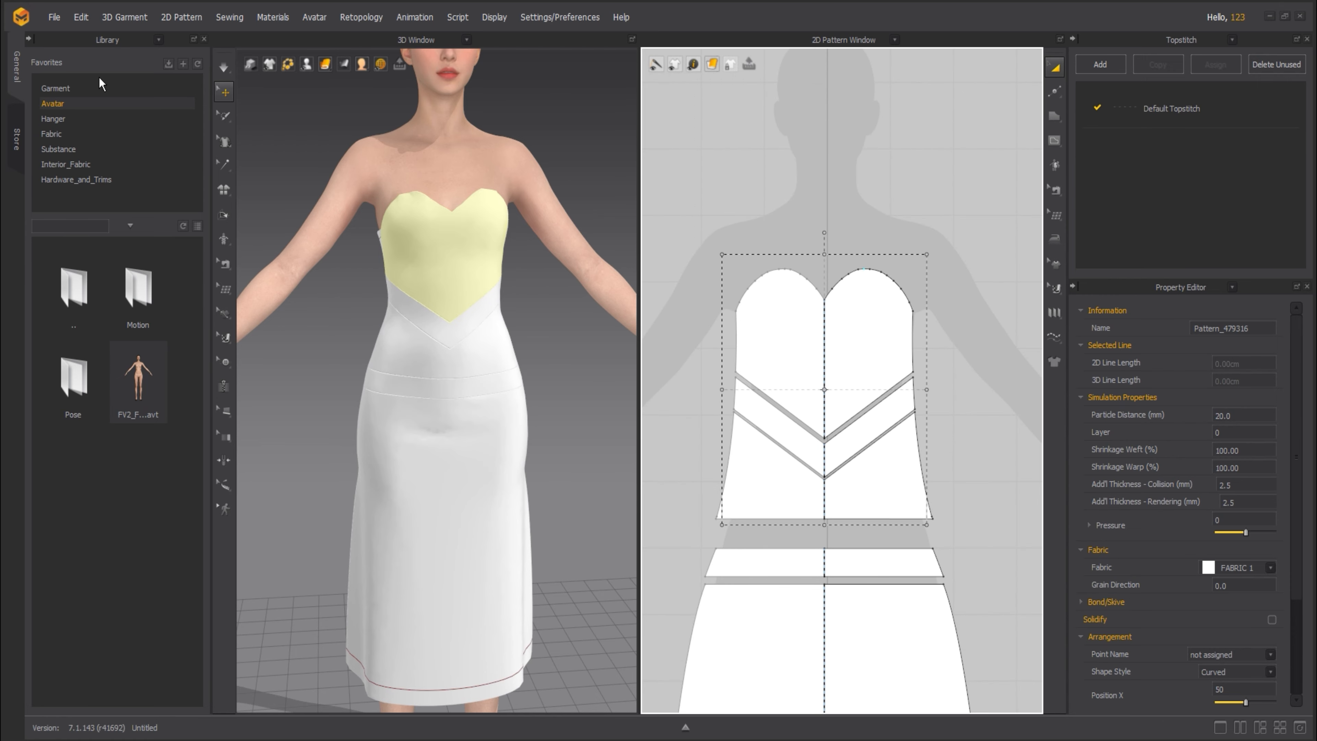
{"action": "left_click", "coordinate": [251, 66]}
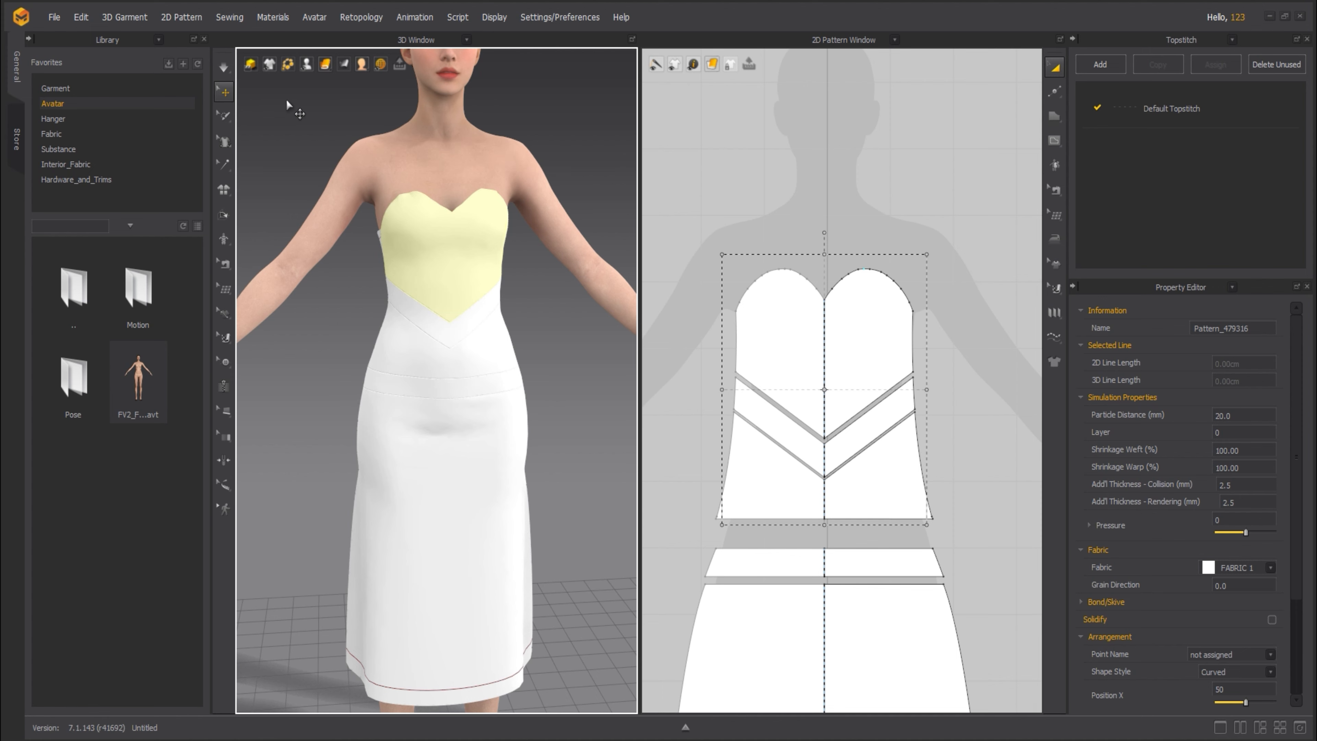
{"action": "mouse_move", "coordinate": [302, 69]}
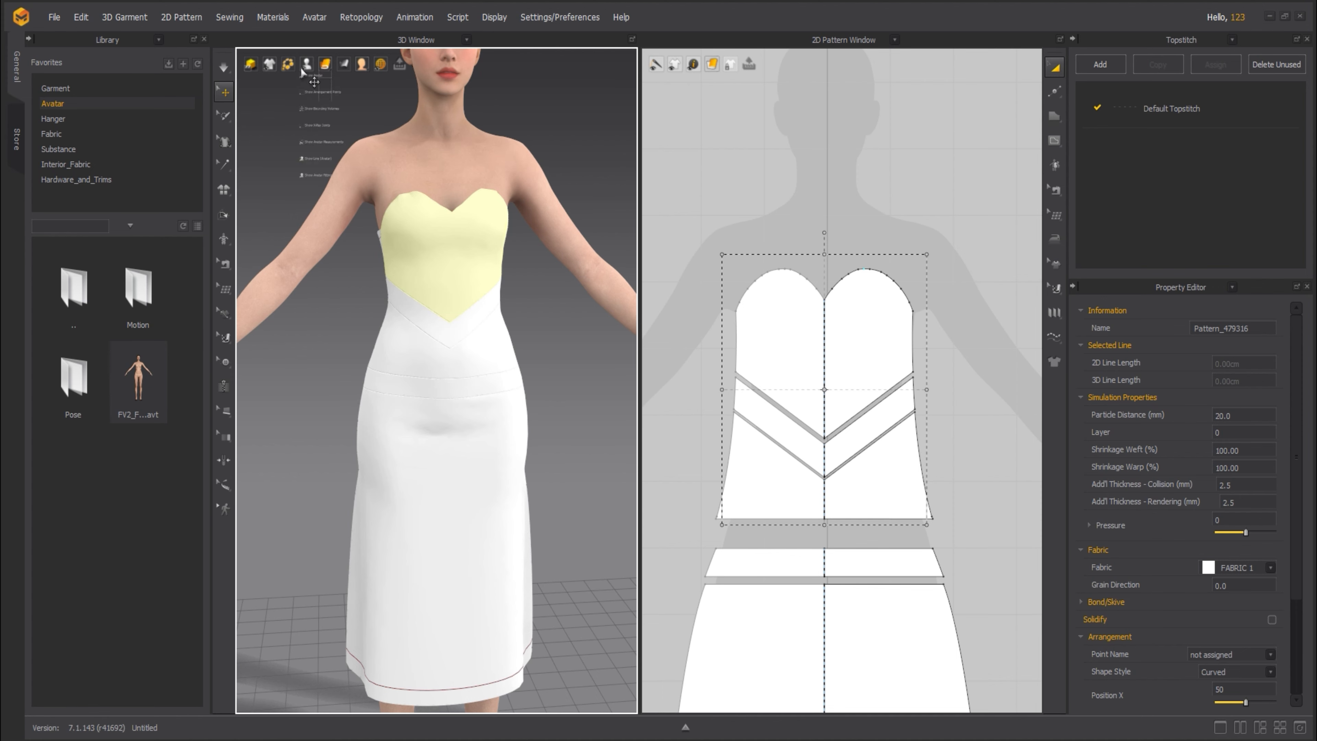
{"action": "left_click", "coordinate": [551, 140]}
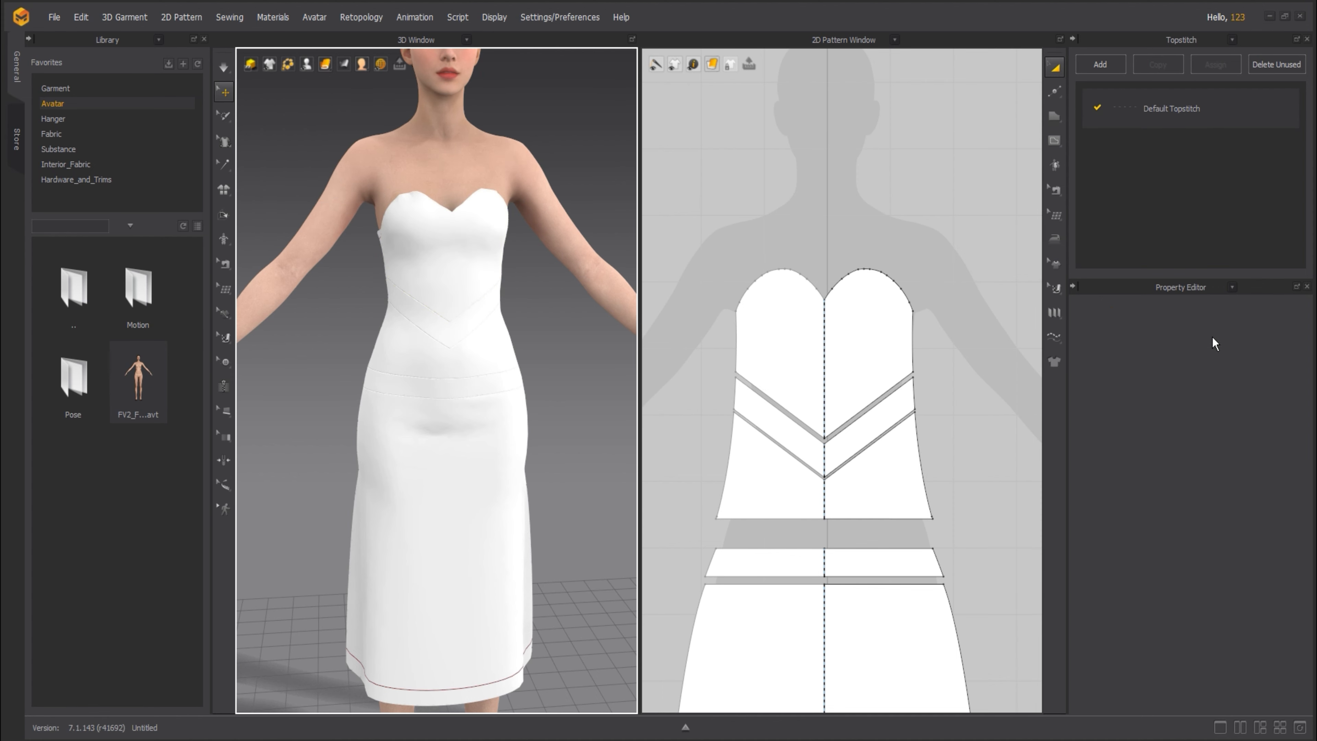
- Set the material color of the Default Topstitch style to Black
{"action": "scroll", "coordinate": [1236, 490], "scroll_direction": "down", "scroll_amount": 2}
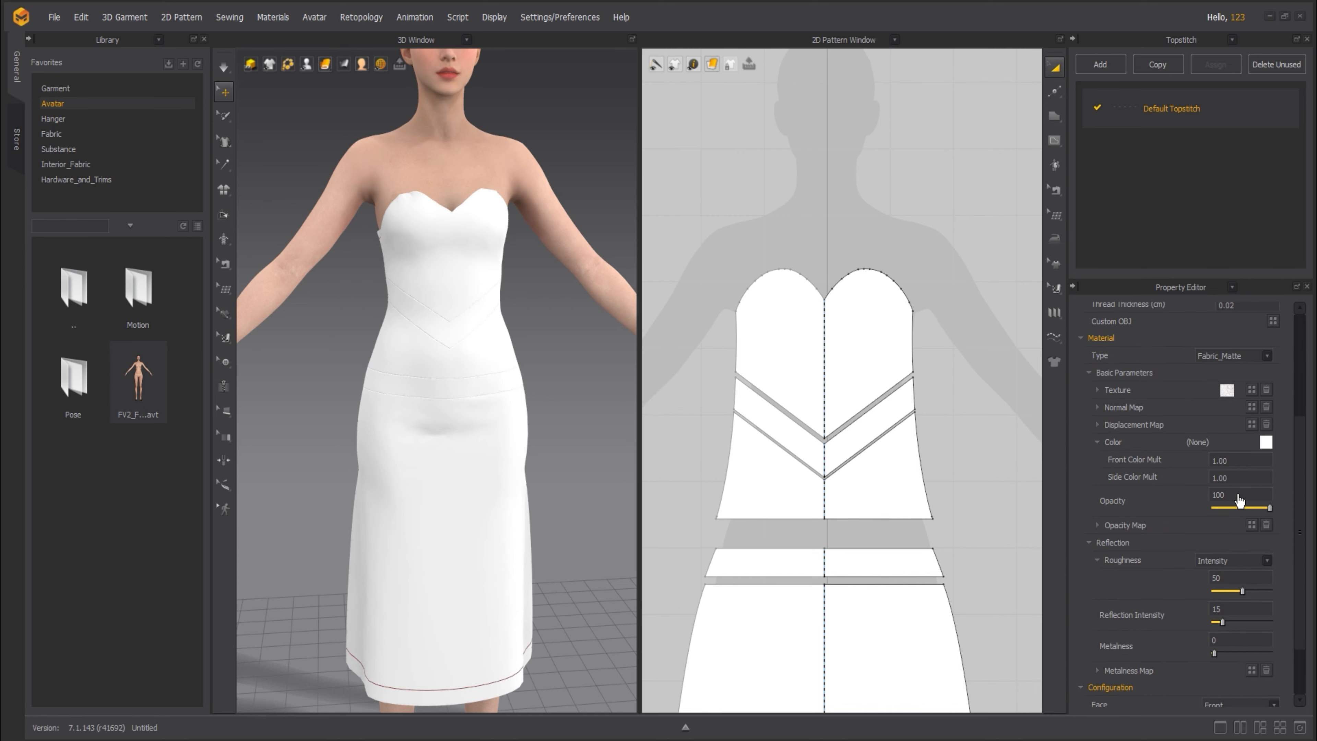
{"action": "left_click", "coordinate": [1265, 442]}
{"action": "left_click", "coordinate": [541, 412]}
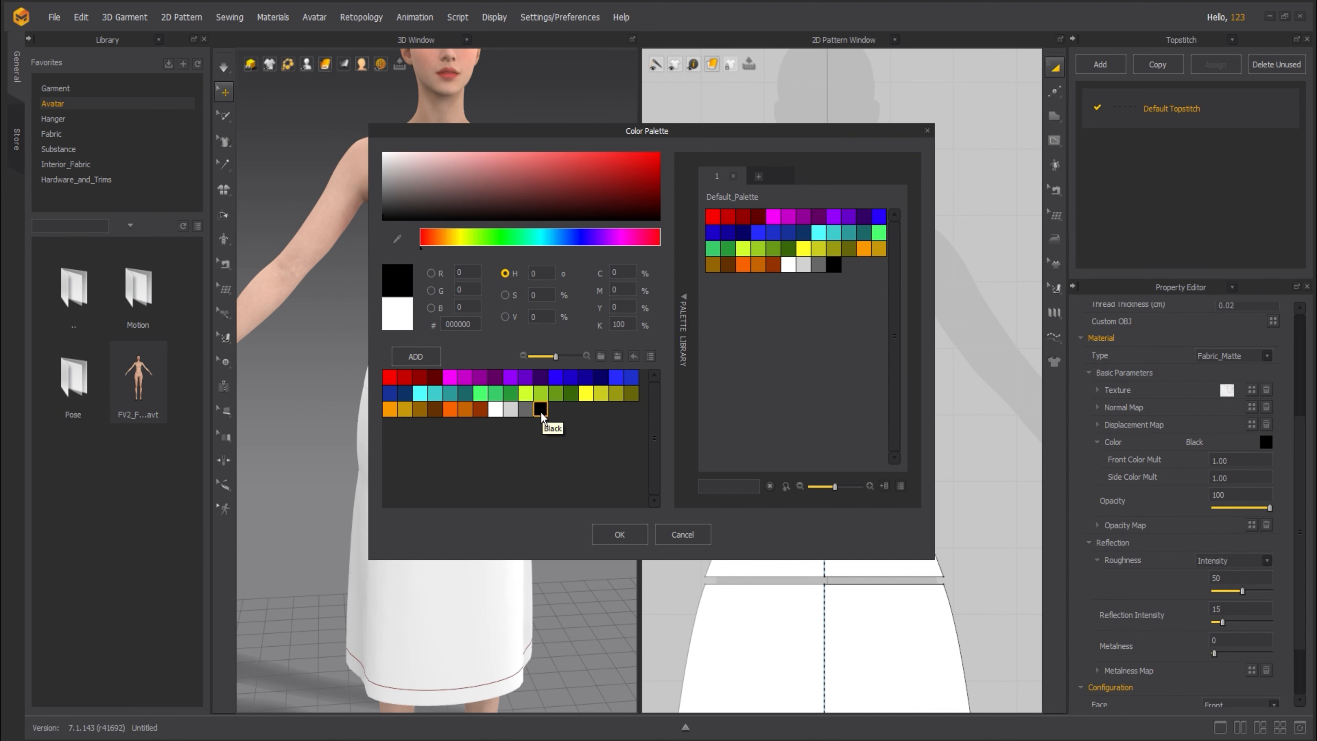
{"action": "left_click", "coordinate": [619, 535]}
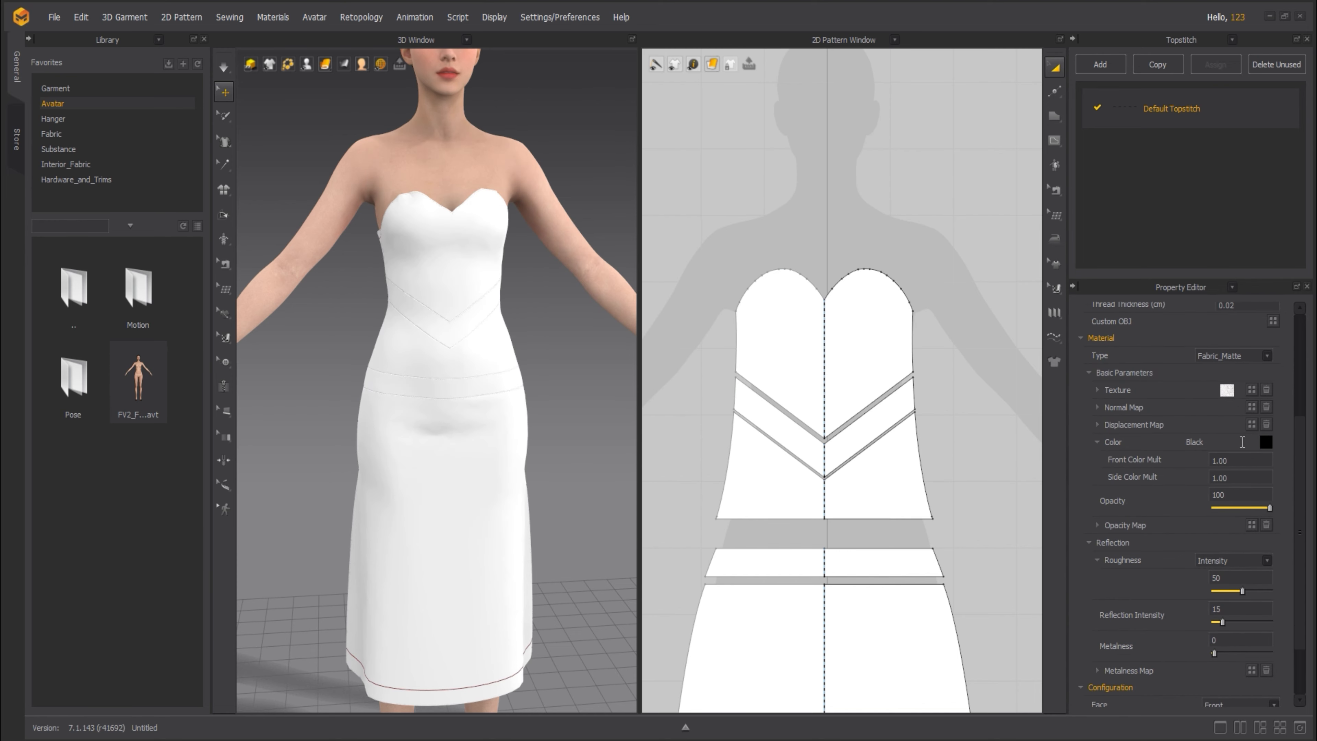
- Set the Default Topstitch's thread thickness to 0.5 cm and briefly simulate the dress
{"action": "scroll", "coordinate": [1242, 460], "scroll_direction": "up", "scroll_amount": 2}
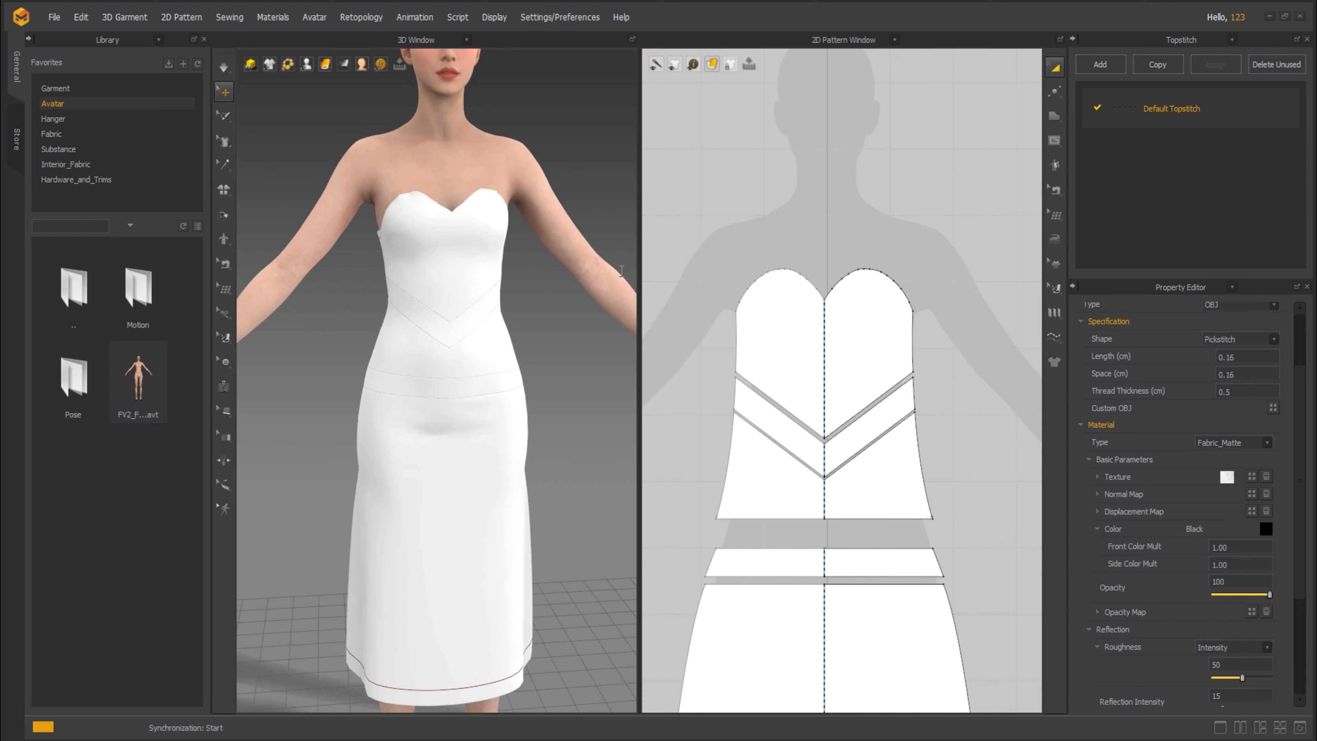
{"action": "key", "text": "Return"}
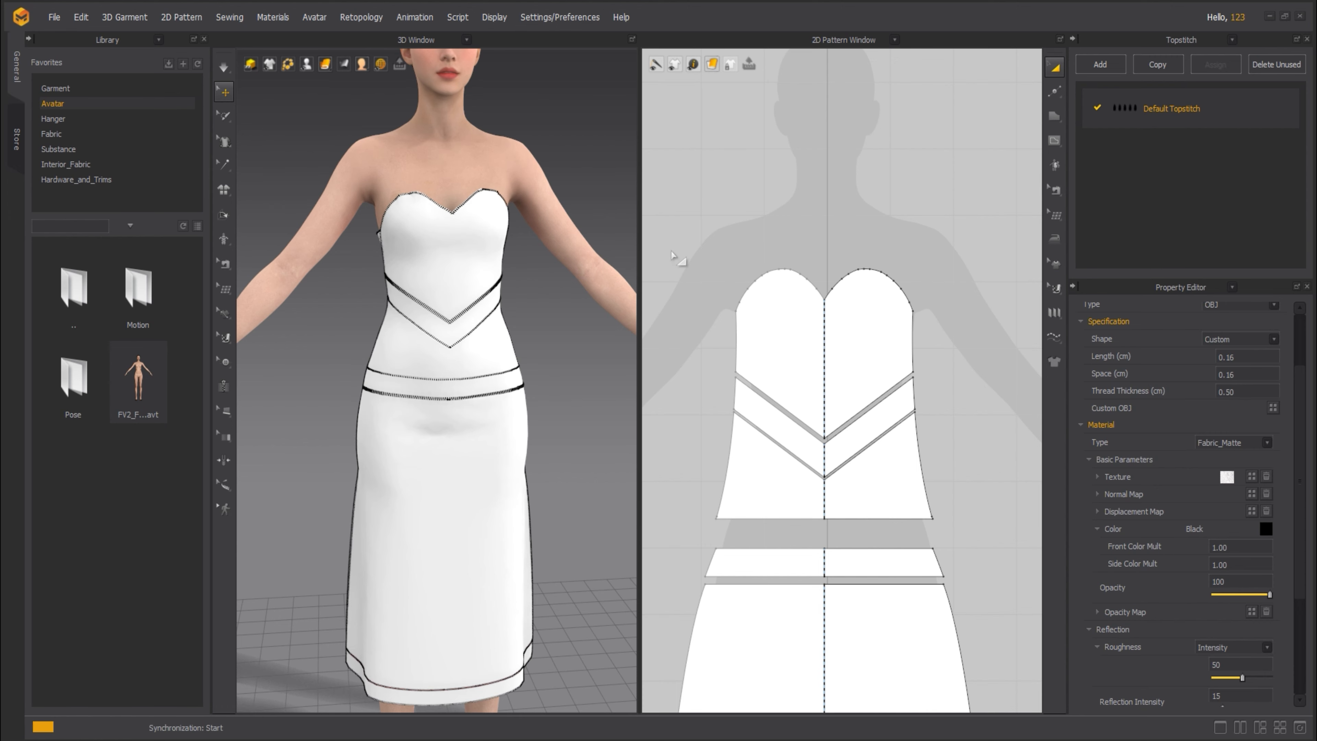
{"action": "key", "text": "space"}
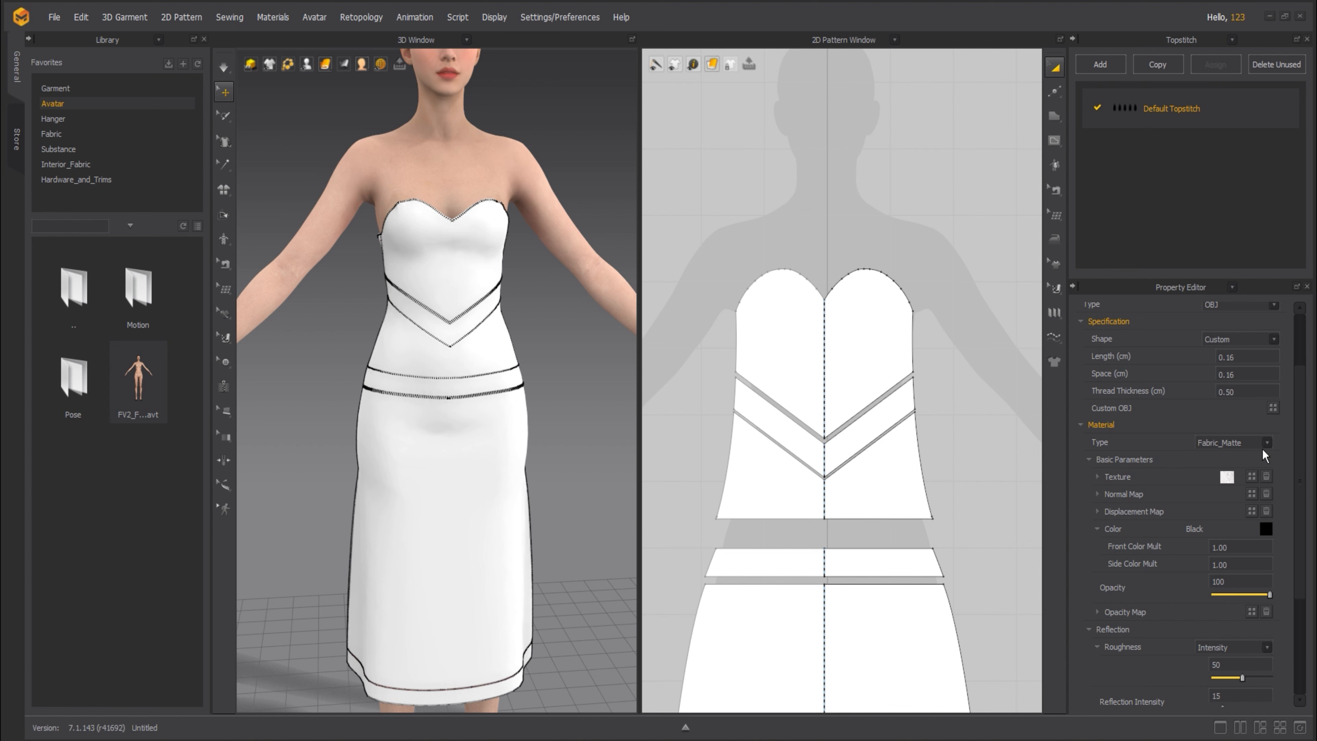
- Set the Default Topstitch's shape to Single with a thread thickness of 0.3 cm
{"action": "scroll", "coordinate": [1257, 425], "scroll_direction": "up", "scroll_amount": 2}
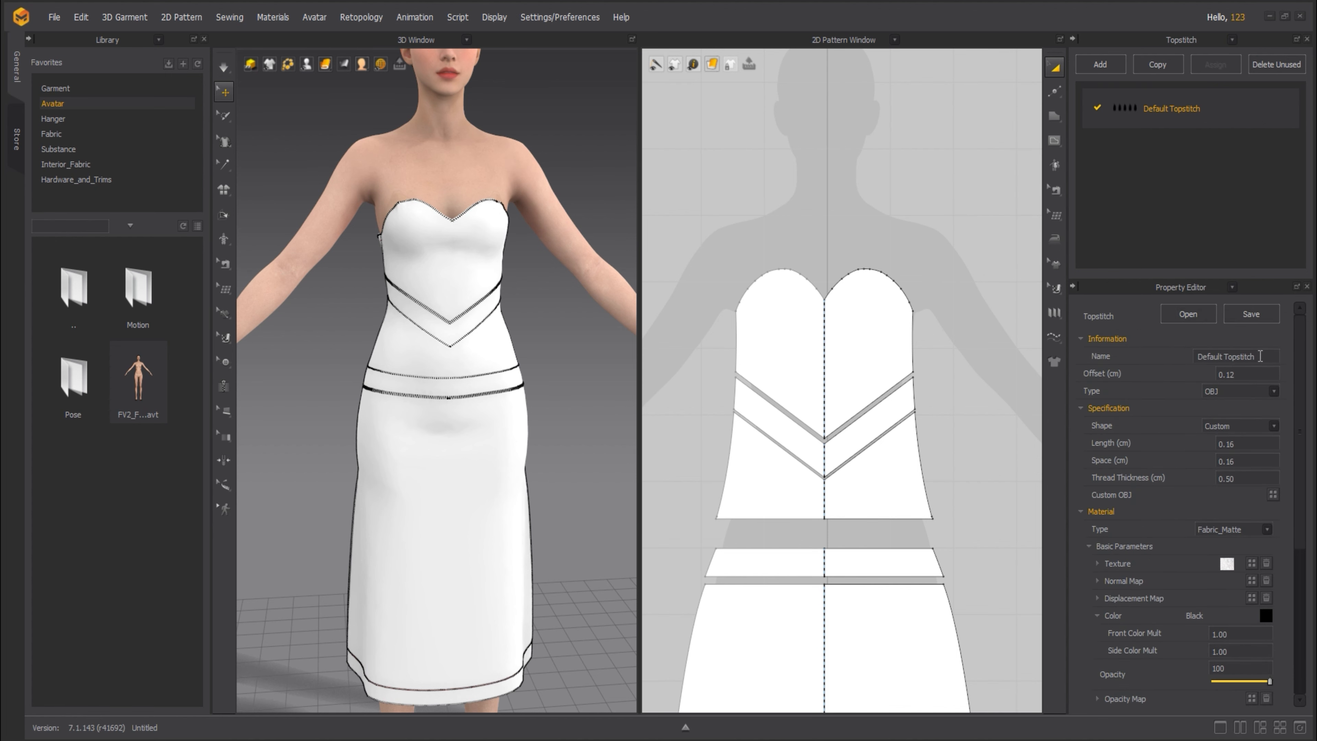
{"action": "left_click", "coordinate": [1274, 392]}
{"action": "left_click", "coordinate": [1233, 409]}
{"action": "left_click", "coordinate": [1269, 358]}
{"action": "left_click", "coordinate": [1277, 425]}
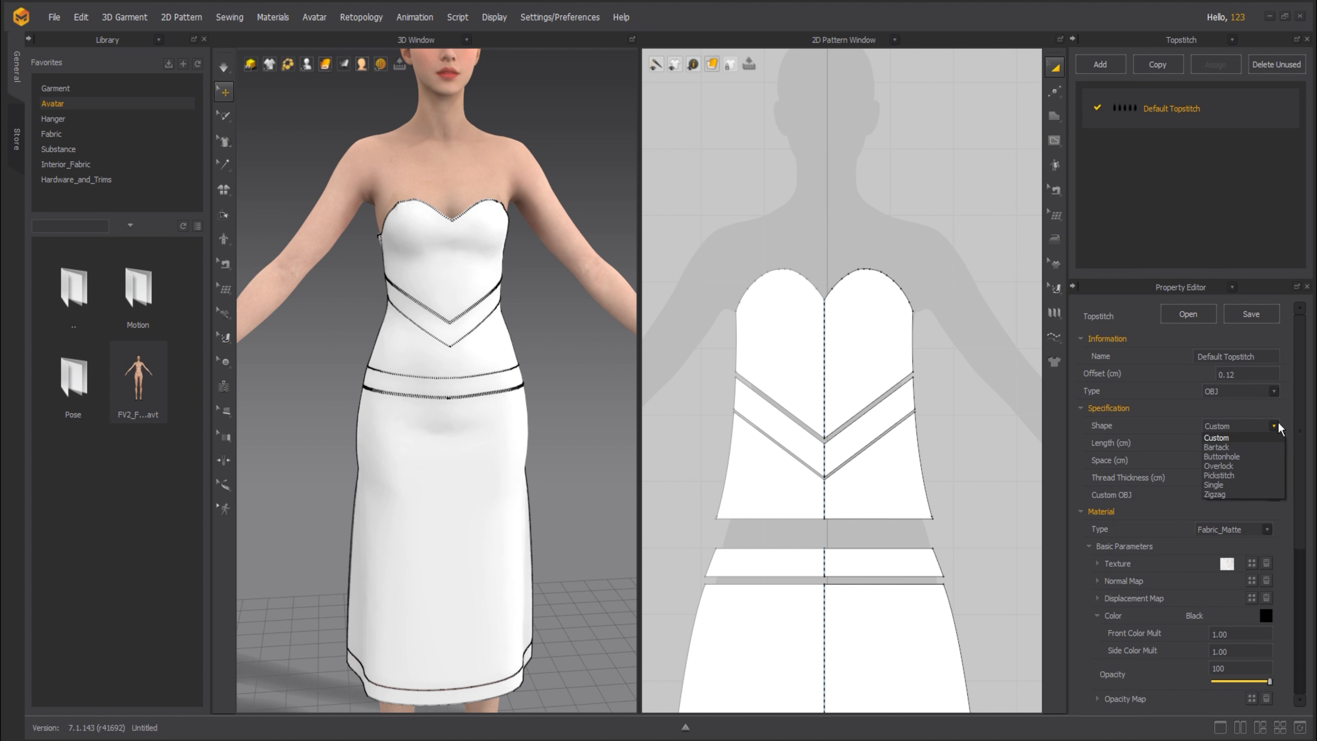
{"action": "left_click", "coordinate": [1243, 489]}
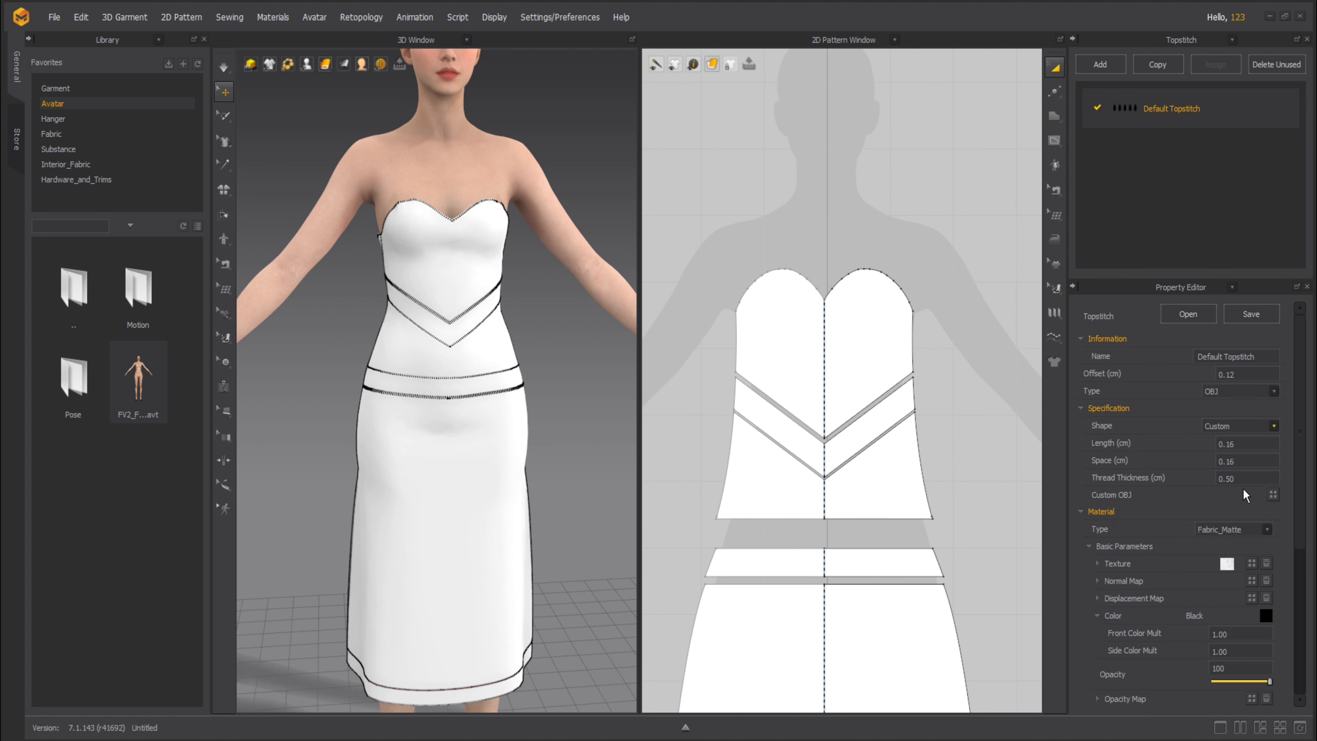
{"action": "key", "text": "space"}
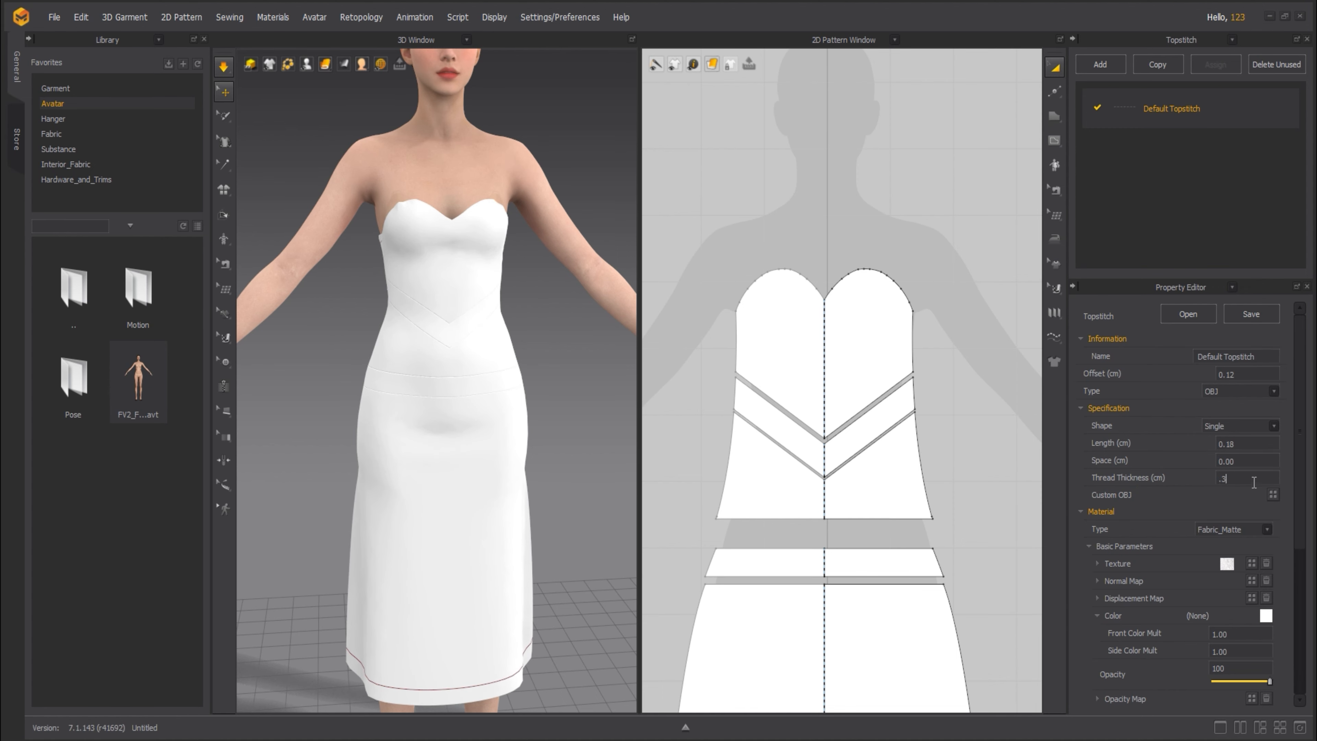
{"action": "key", "text": "Return"}
- Set the Default Topstitch's material color to Black and deselect the style
{"action": "left_click", "coordinate": [1266, 615]}
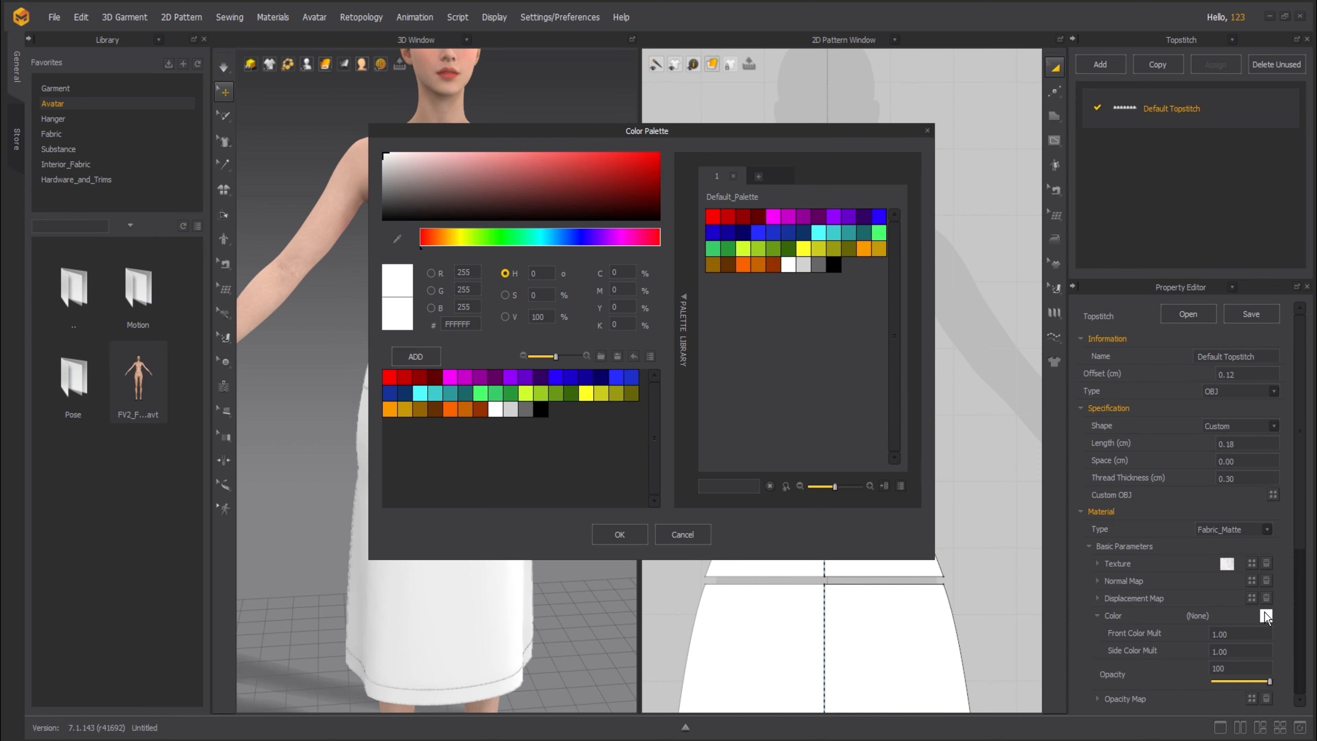
{"action": "left_click", "coordinate": [540, 409]}
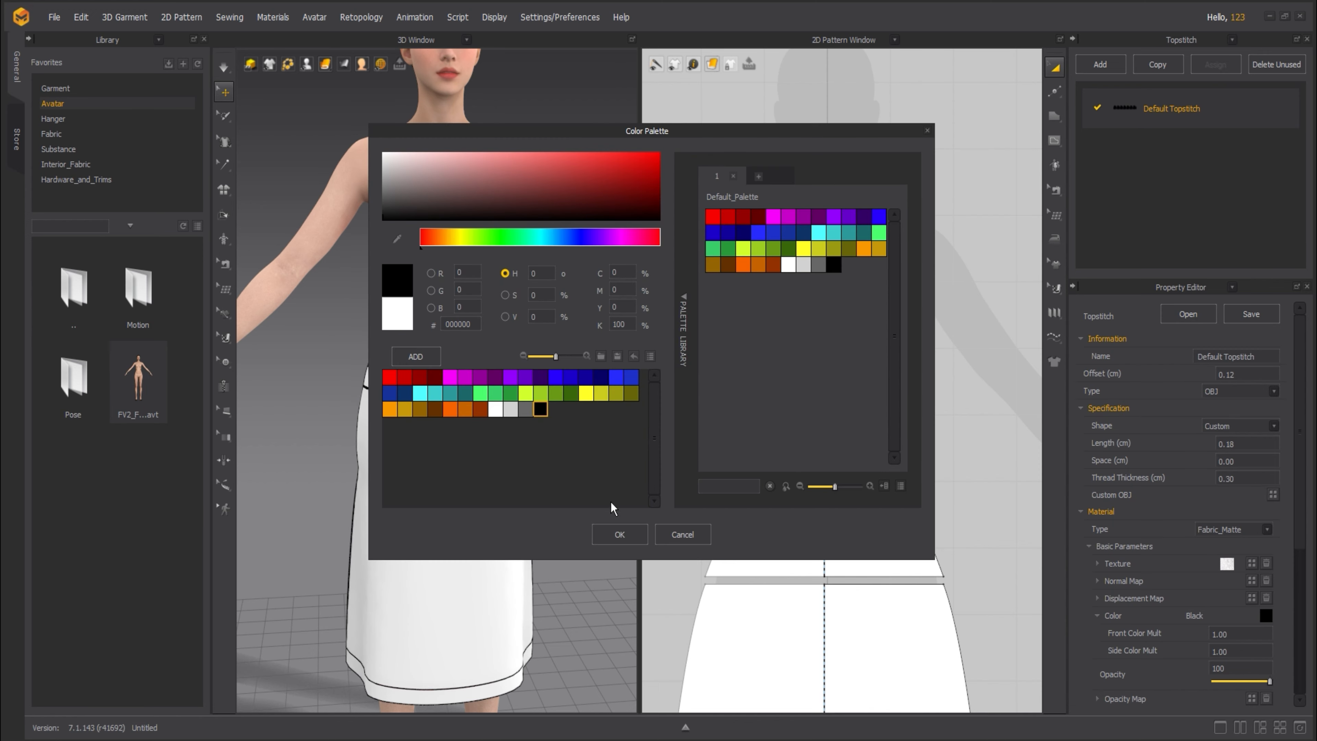
{"action": "left_click", "coordinate": [622, 538]}
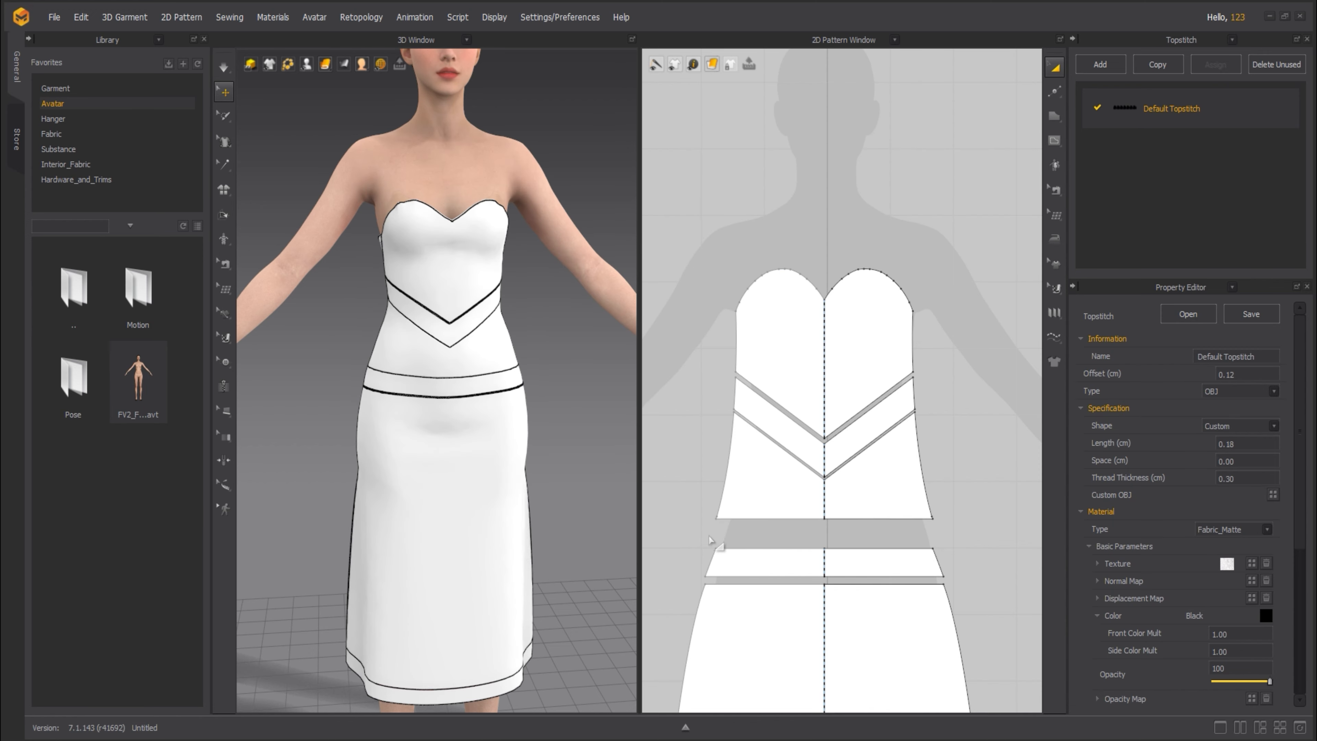
{"action": "left_click", "coordinate": [683, 317]}
- Examine the black topstitching around the waist panels up close and on the whole dress
{"action": "scroll", "coordinate": [393, 423], "scroll_direction": "down", "scroll_amount": 3}
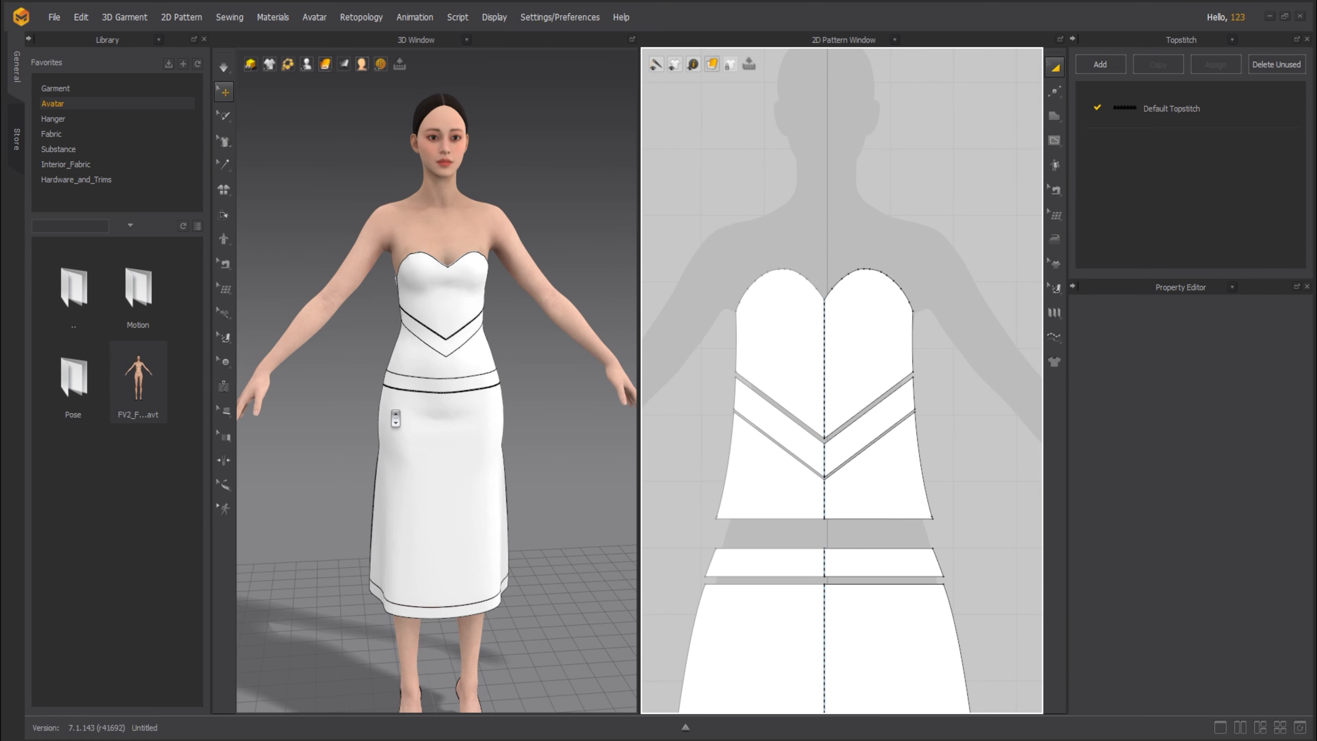
{"action": "scroll", "coordinate": [394, 420], "scroll_direction": "up", "scroll_amount": 10}
{"action": "scroll", "coordinate": [396, 418], "scroll_direction": "up", "scroll_amount": 3}
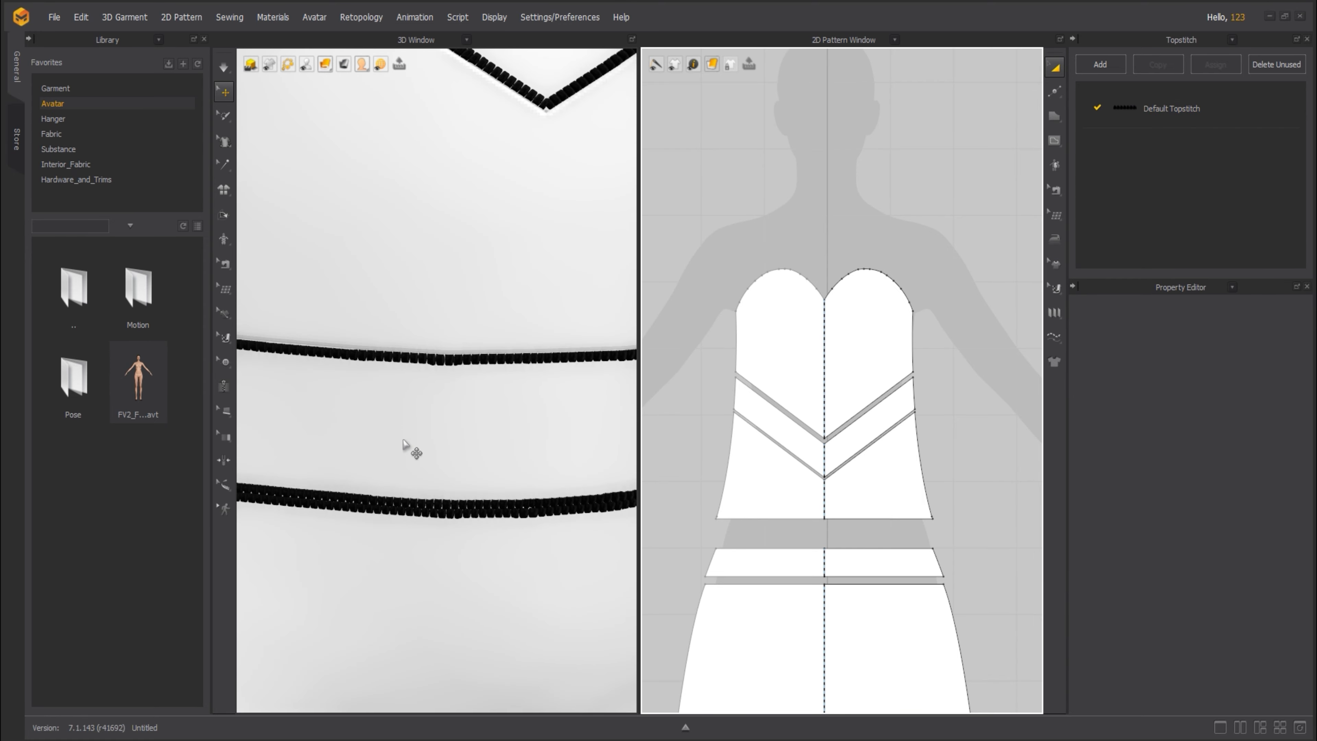
{"action": "scroll", "coordinate": [528, 456], "scroll_direction": "down", "scroll_amount": 12}
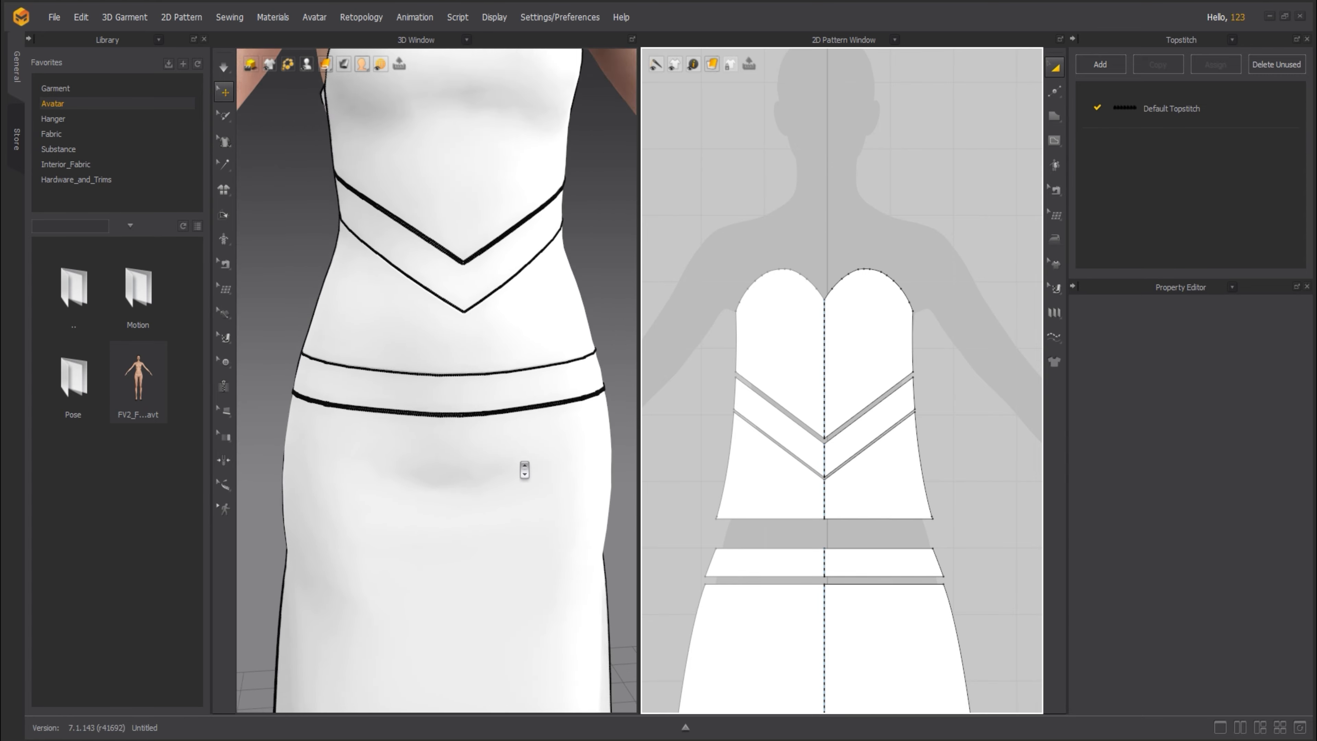
{"action": "scroll", "coordinate": [524, 466], "scroll_direction": "down", "scroll_amount": 3}
{"action": "right_click_drag", "start_coordinate": [559, 415], "coordinate": [555, 396]}
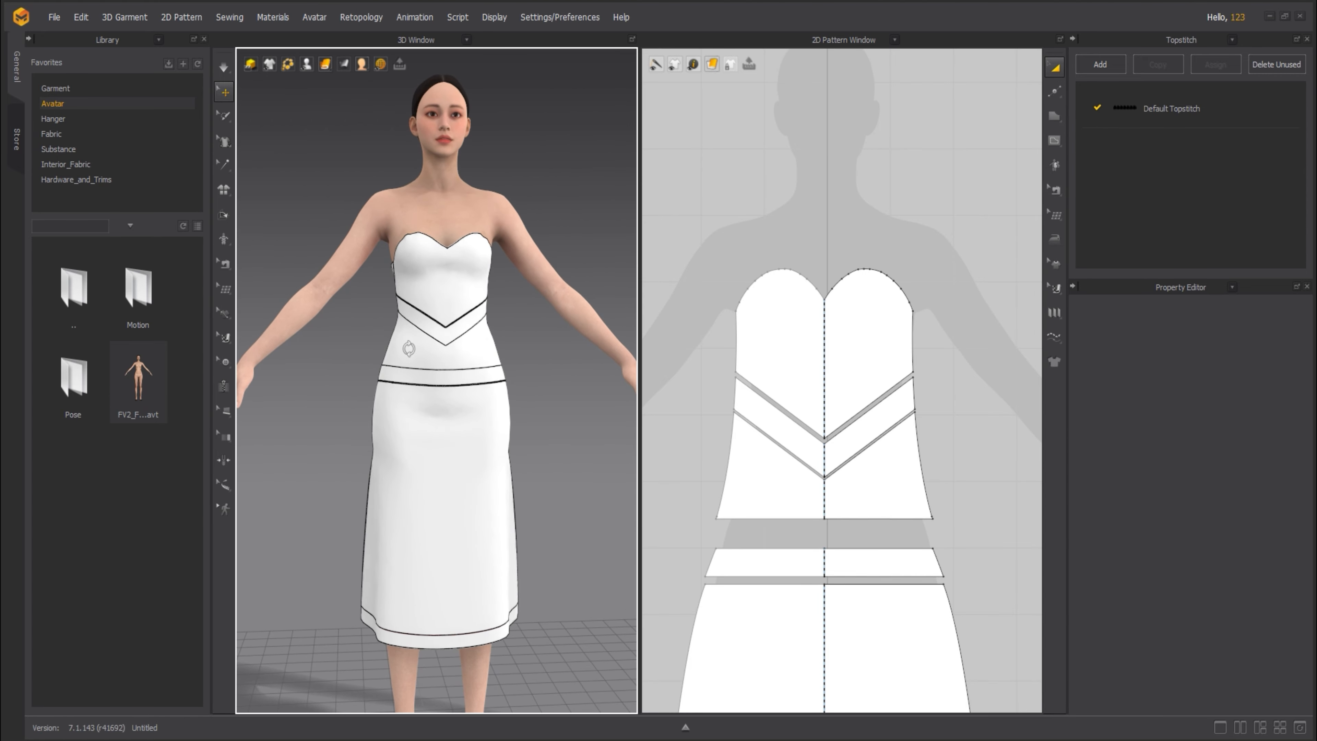
- Simulate the garment and pull the upper back panel's top edge up across the avatar's back
{"action": "key", "text": "8"}
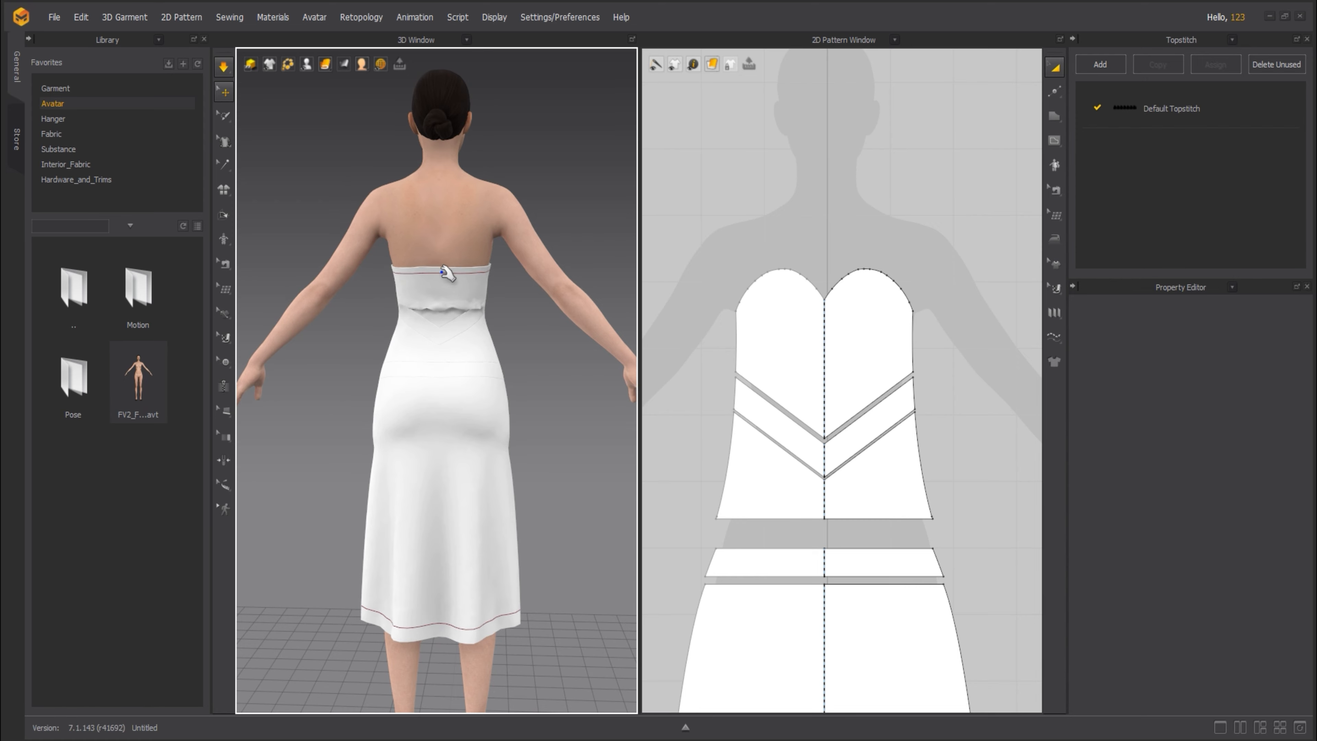
{"action": "left_click_drag", "start_coordinate": [438, 270], "coordinate": [440, 154]}
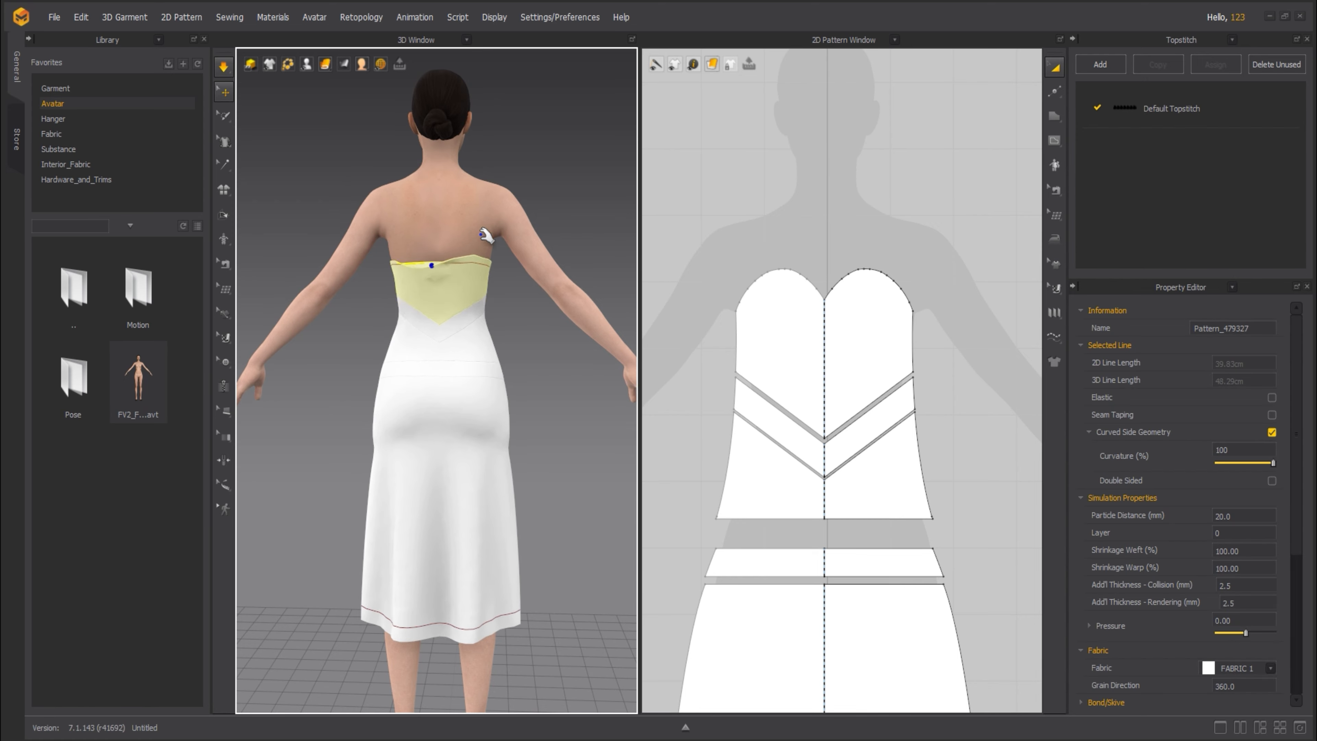
{"action": "left_click_drag", "start_coordinate": [493, 265], "coordinate": [498, 213]}
{"action": "left_click_drag", "start_coordinate": [428, 268], "coordinate": [400, 213]}
{"action": "mouse_move", "coordinate": [491, 254]}
{"action": "left_mouse_down"}
{"action": "mouse_move", "coordinate": [495, 238]}
{"action": "mouse_move", "coordinate": [505, 274]}
{"action": "left_mouse_up"}
- Pull the front sweetheart neckline up on the avatar's bust and stop the simulation
{"action": "right_click_drag", "start_coordinate": [440, 332], "coordinate": [752, 426]}
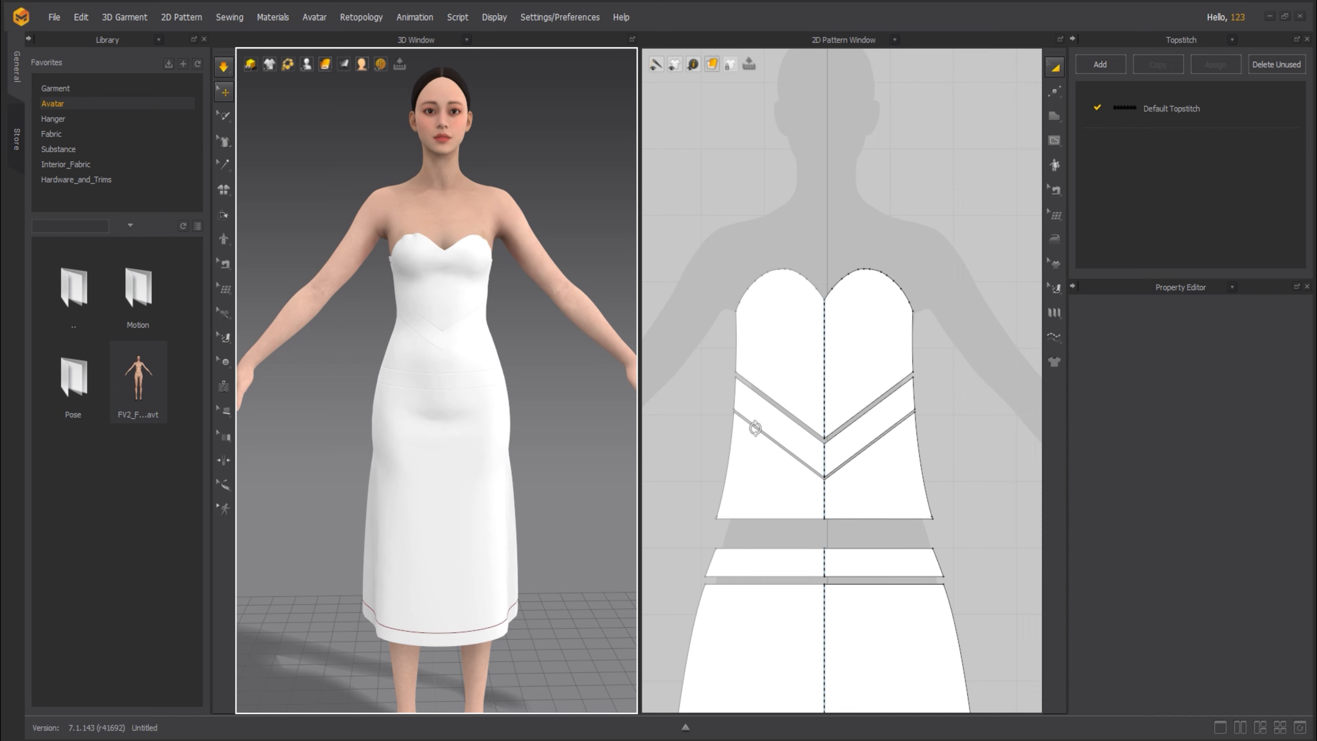
{"action": "left_click", "coordinate": [423, 228]}
{"action": "left_click_drag", "start_coordinate": [420, 228], "coordinate": [490, 209]}
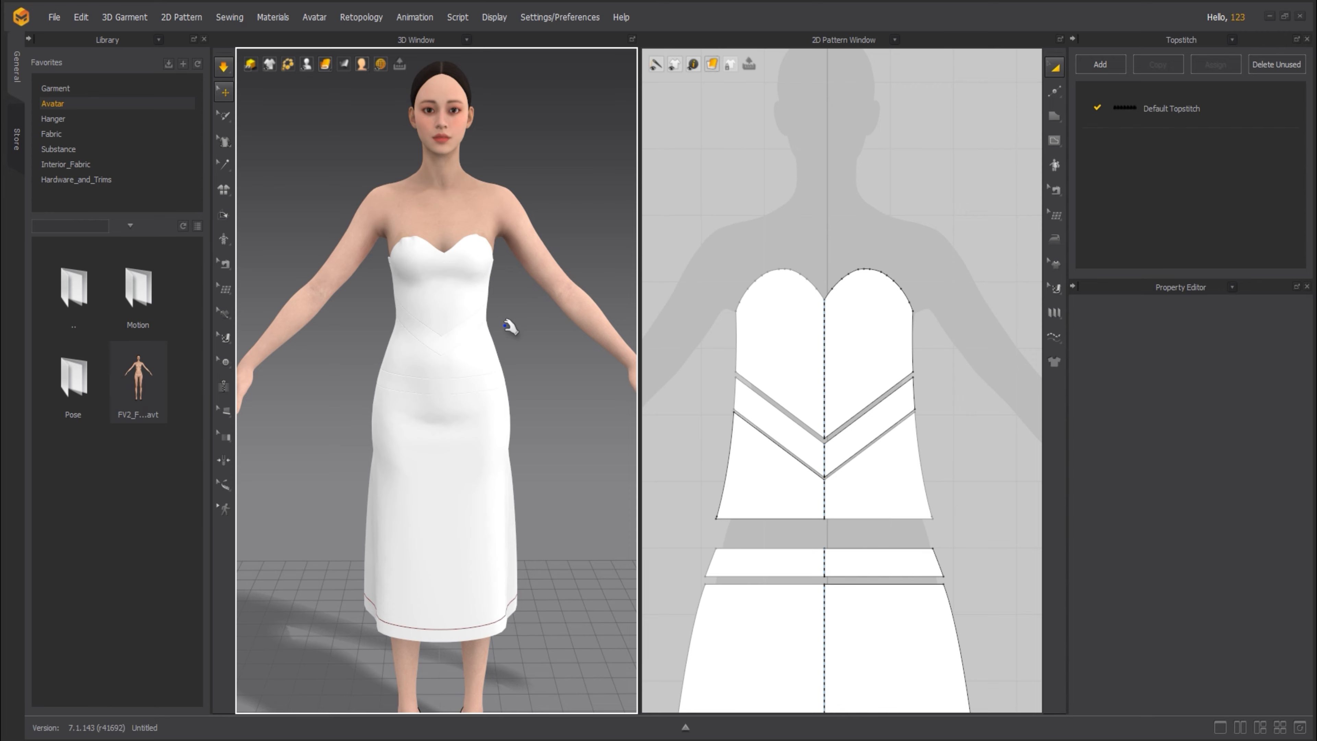
{"action": "scroll", "coordinate": [509, 326], "scroll_direction": "down", "scroll_amount": 3}
{"action": "key", "text": "space"}
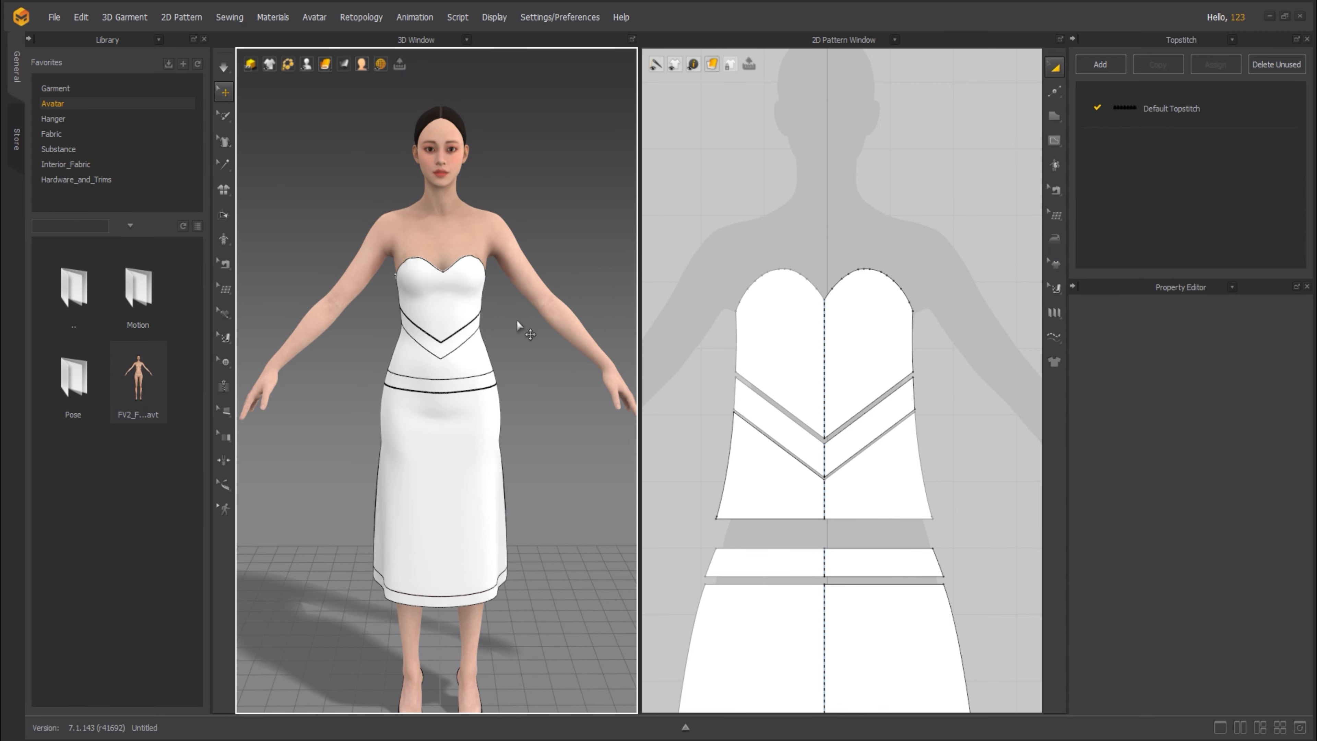
- Hide the avatar, examine the topstitched dress alone from different sides, and show the avatar again
{"action": "right_click", "coordinate": [517, 325]}
{"action": "left_click", "coordinate": [526, 303]}
{"action": "right_click", "coordinate": [504, 323]}
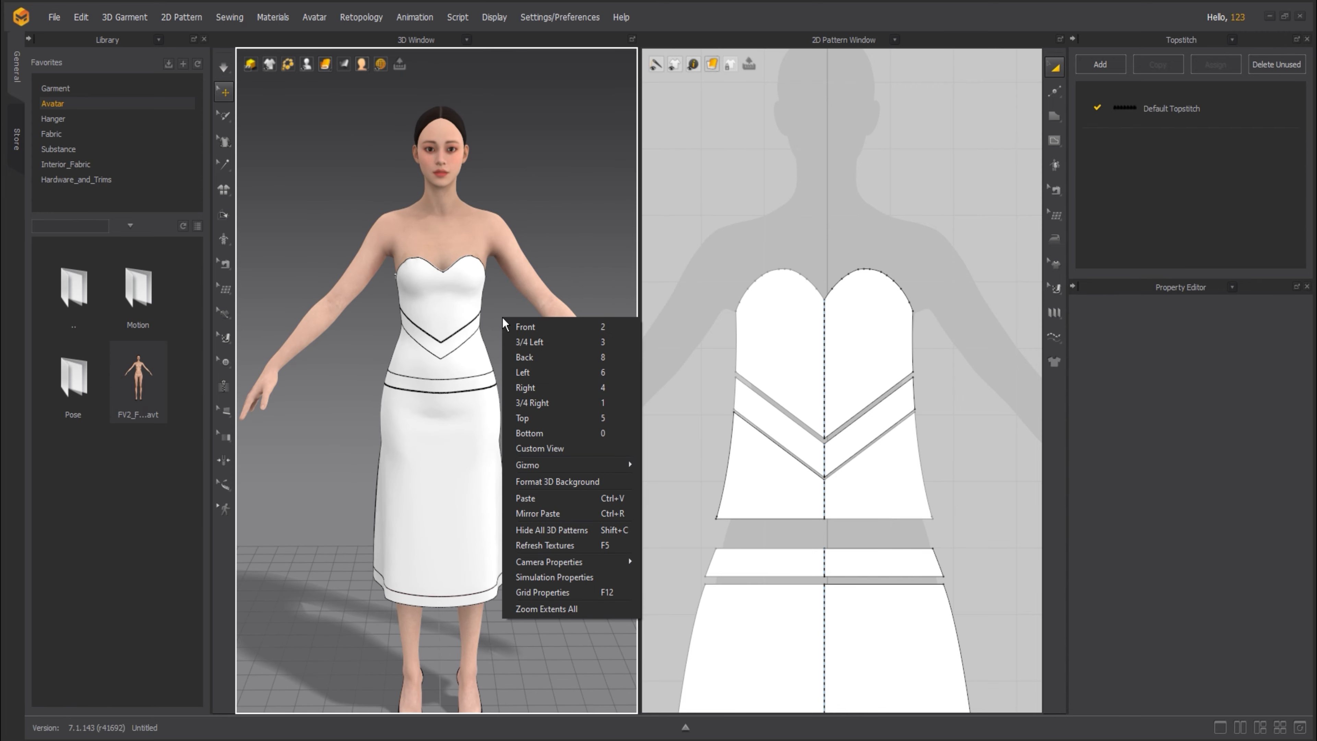
{"action": "left_click", "coordinate": [532, 269]}
{"action": "key", "text": "shift+a"}
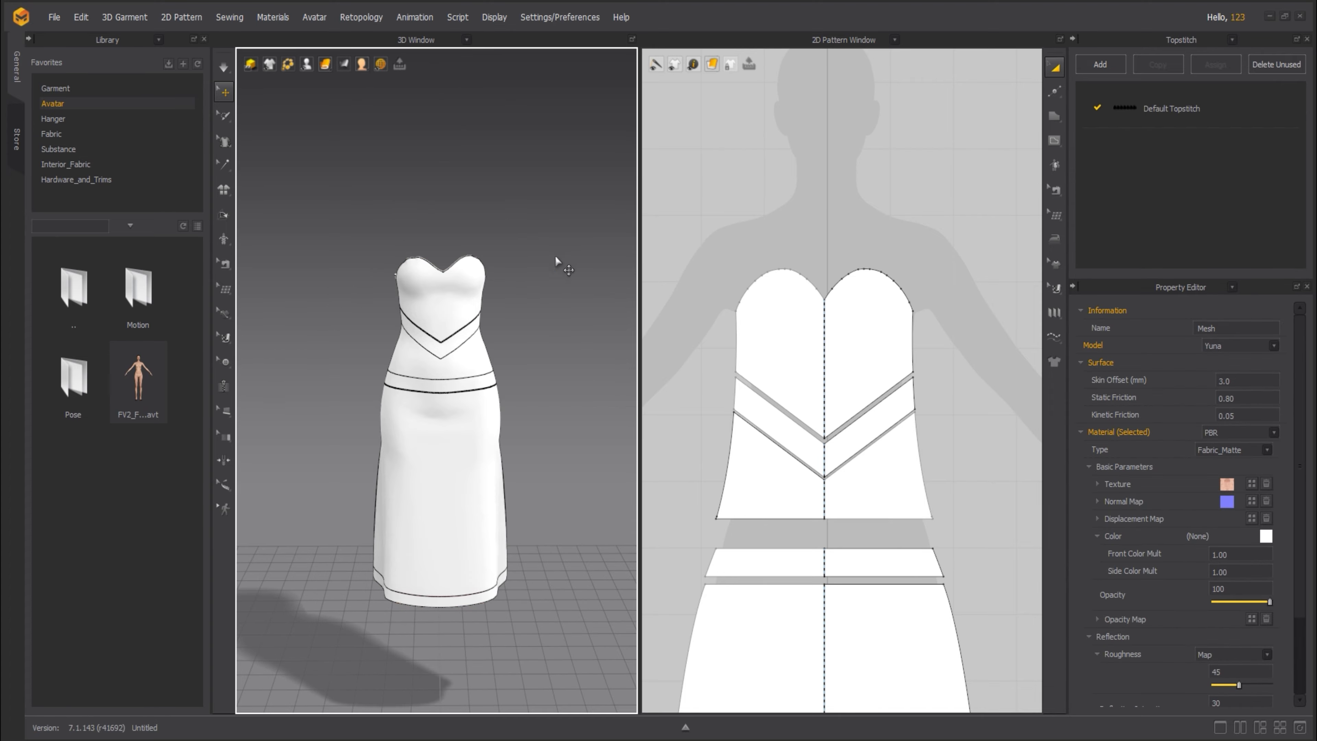
{"action": "right_click_drag", "start_coordinate": [473, 316], "coordinate": [665, 312]}
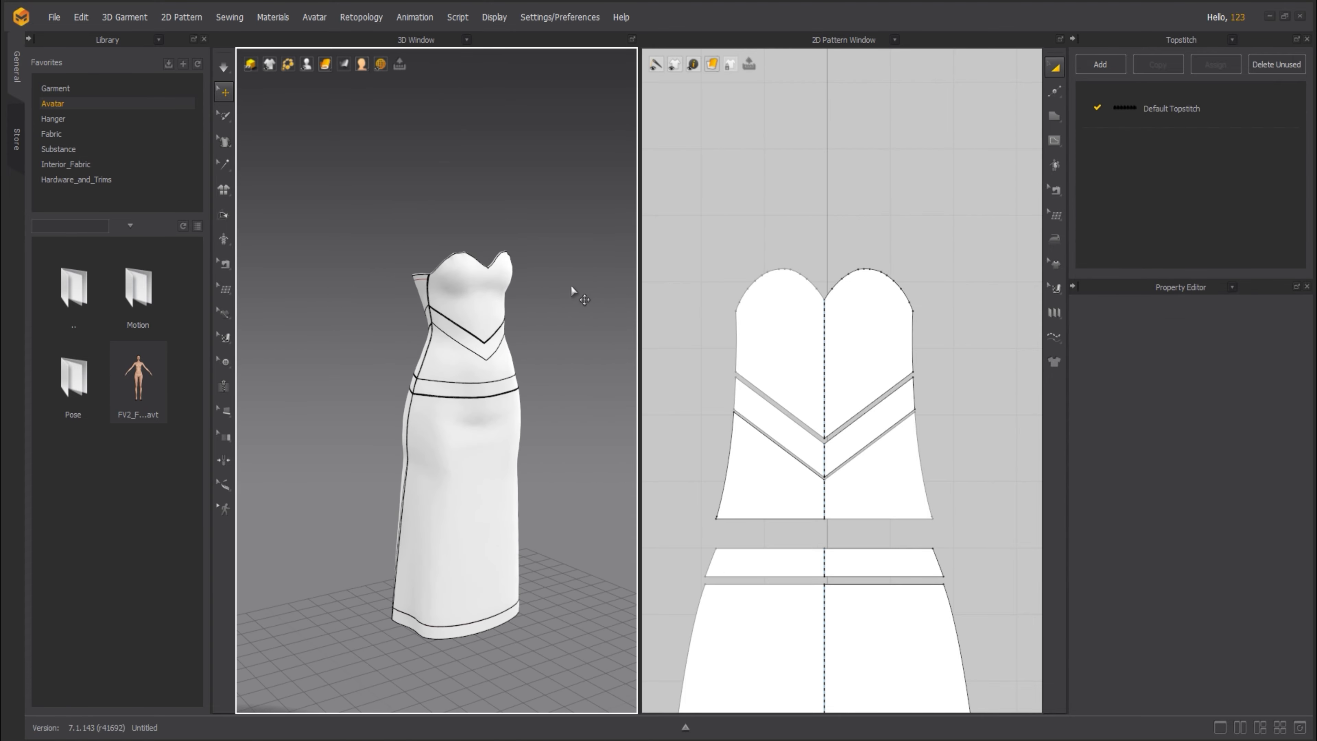
{"action": "right_click_drag", "start_coordinate": [544, 312], "coordinate": [478, 322]}
{"action": "key", "text": "shift+a"}
{"action": "right_click_drag", "start_coordinate": [382, 326], "coordinate": [734, 324]}
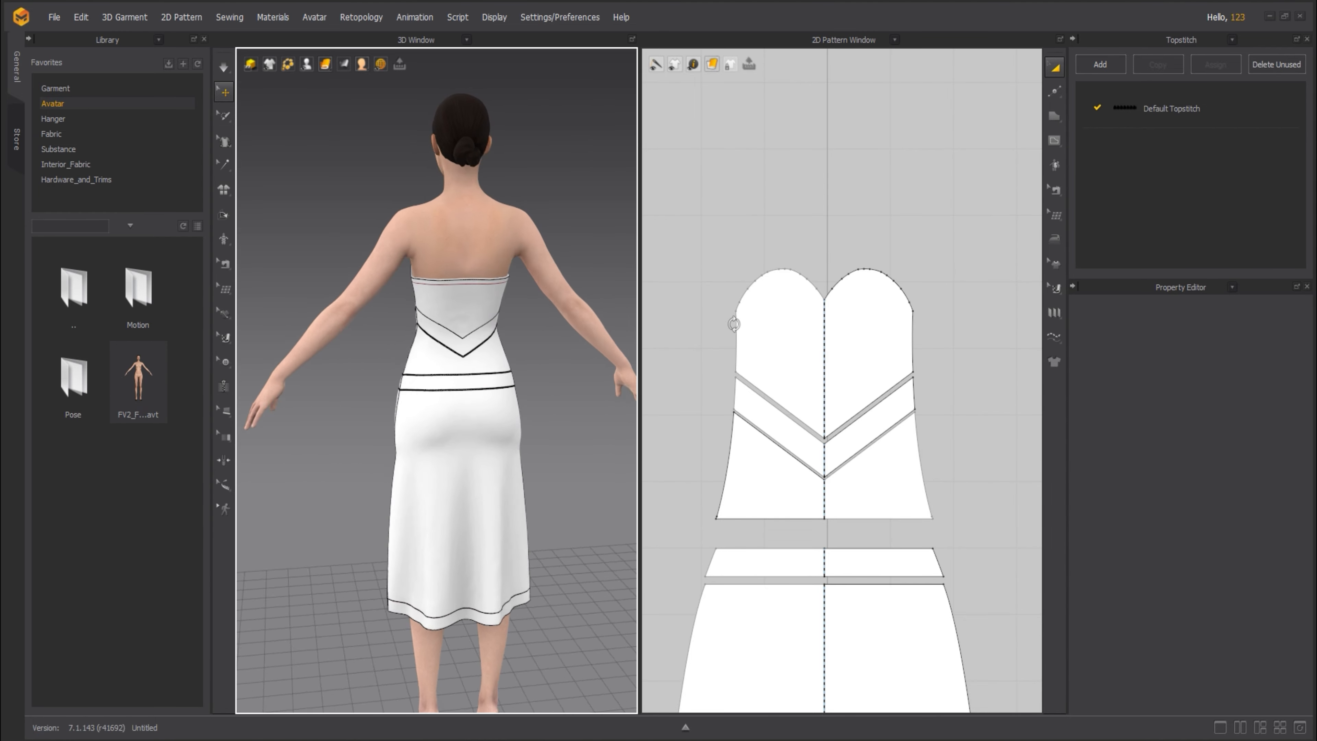
- Select the upper front panel and rearrange the docked windows with the Property Editor above and the Fabric window below
{"action": "left_click", "coordinate": [891, 334]}
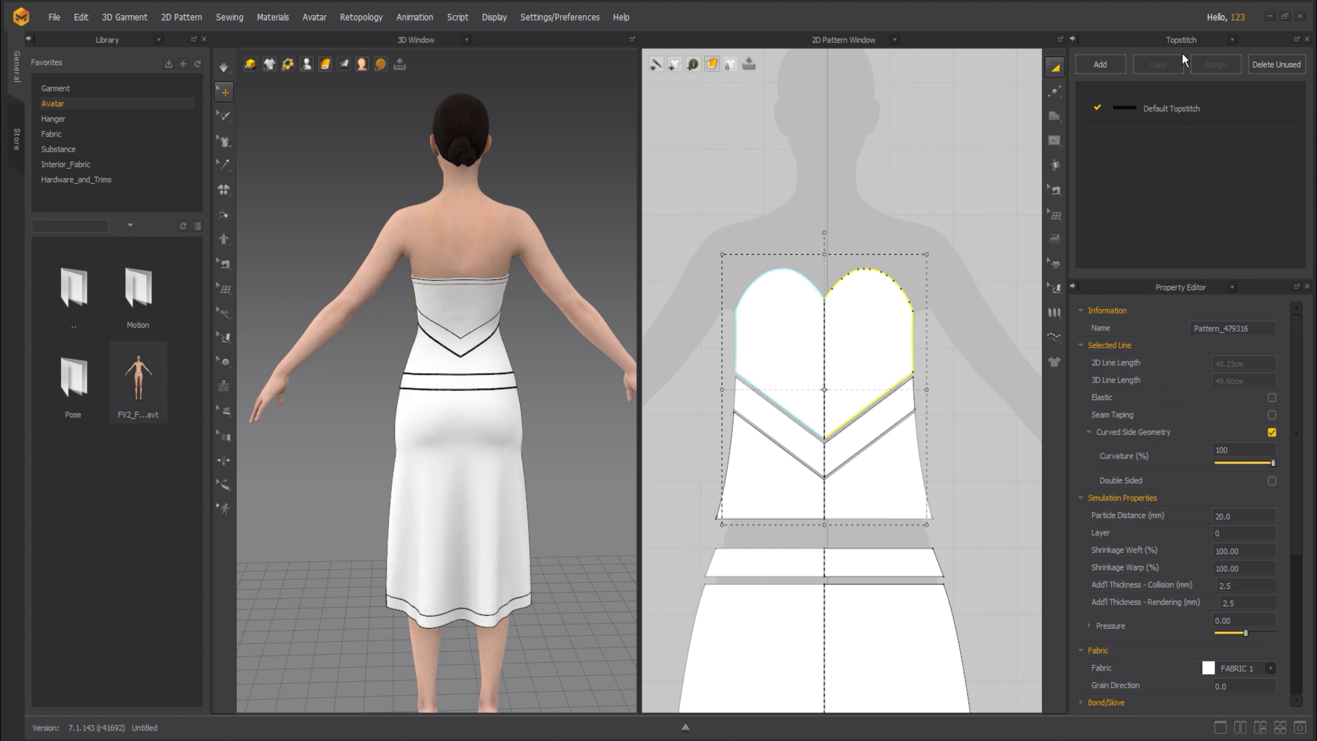
{"action": "left_click", "coordinate": [1233, 40]}
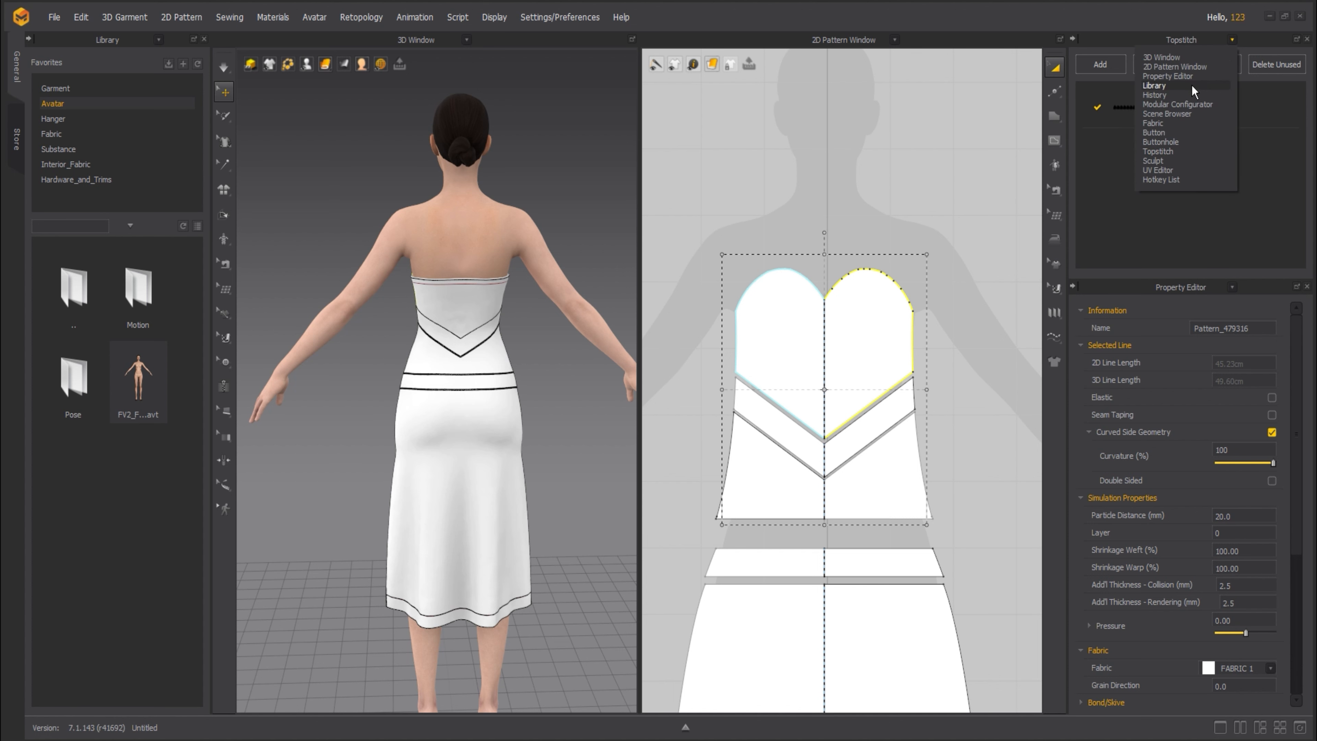
{"action": "left_click", "coordinate": [1171, 91]}
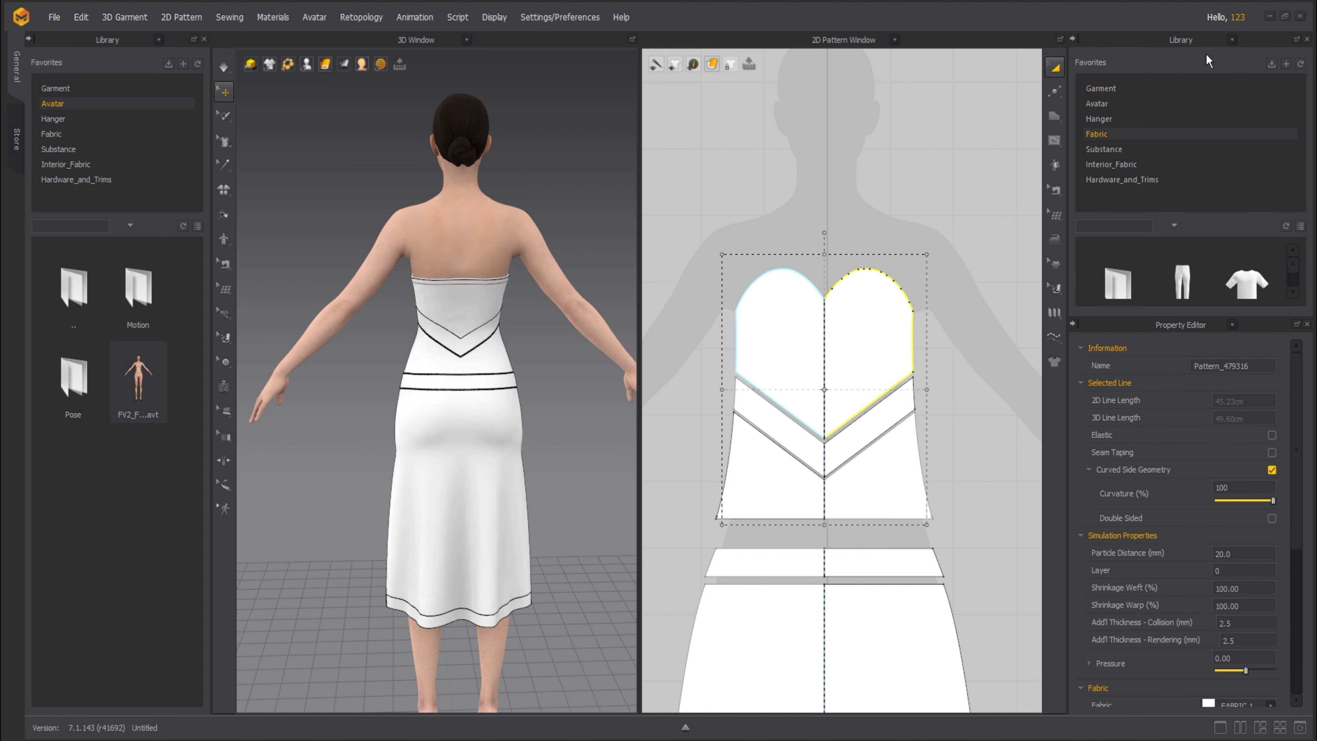
{"action": "left_click", "coordinate": [1230, 42]}
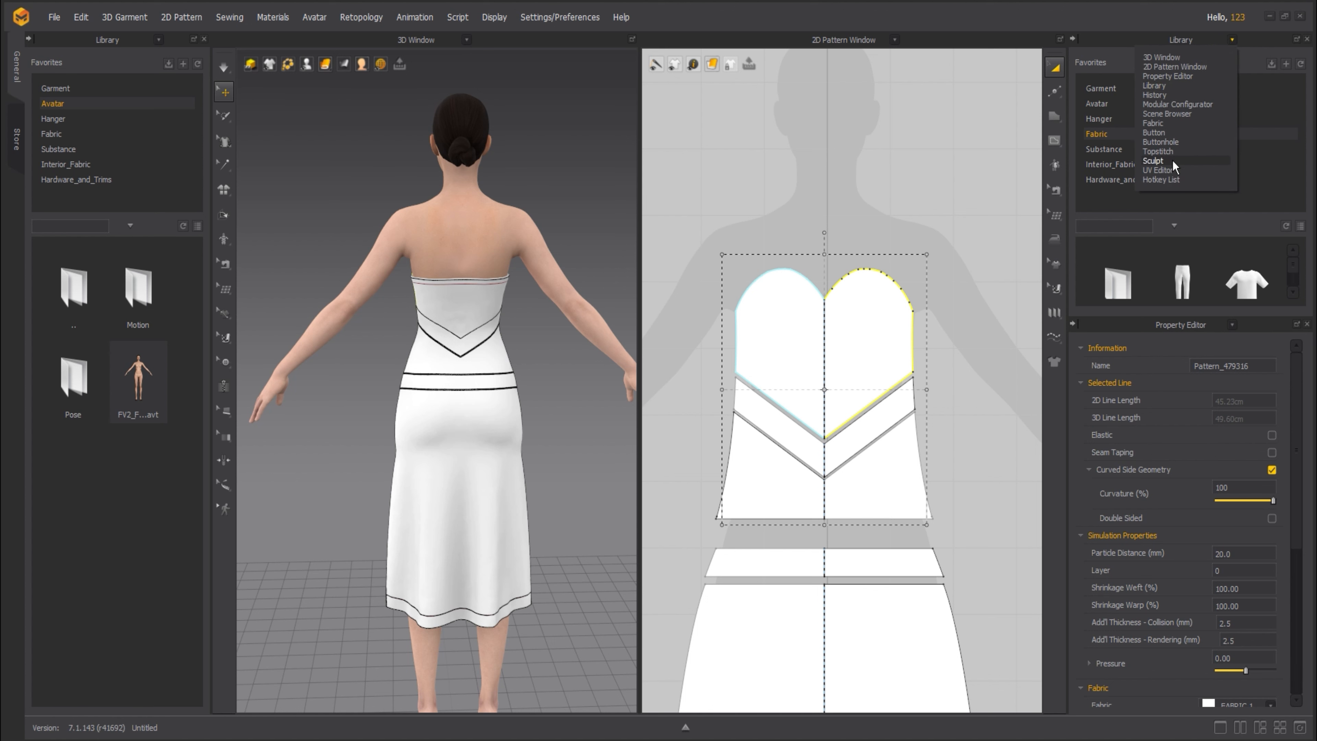
{"action": "left_click", "coordinate": [1174, 82]}
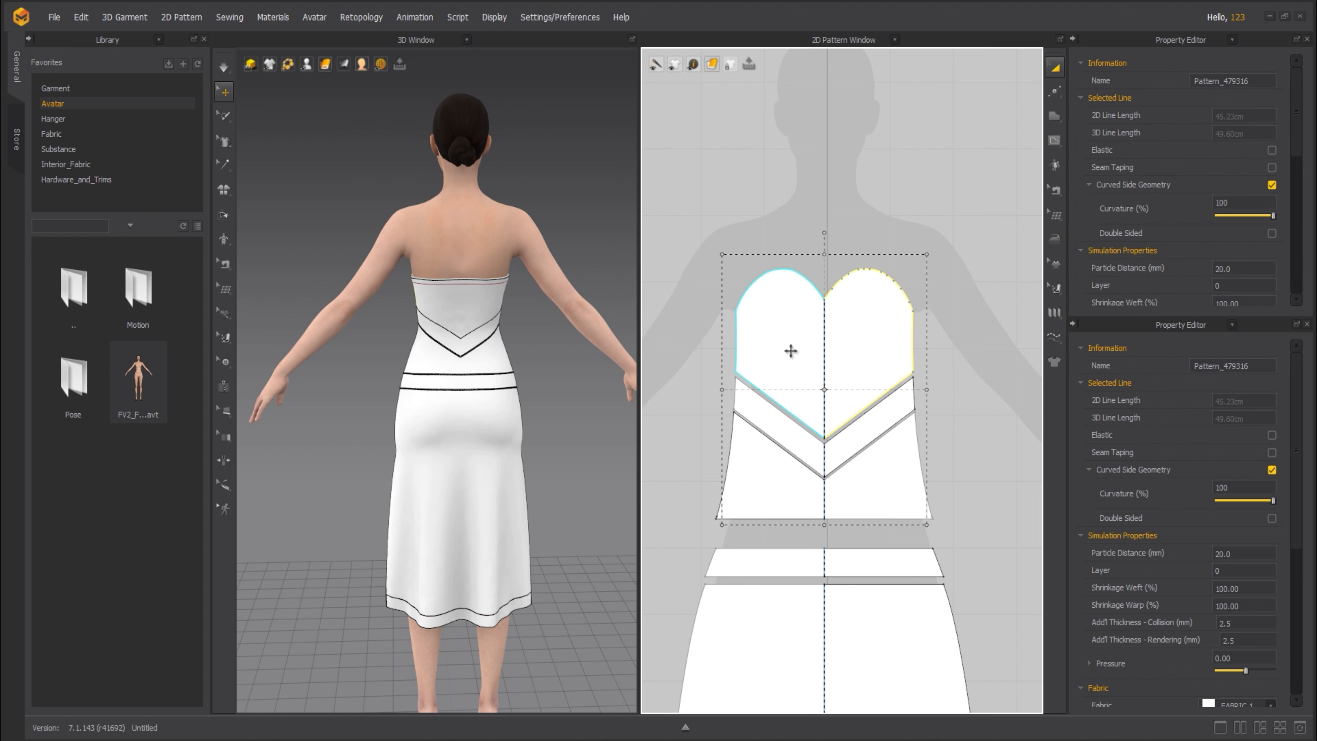
{"action": "scroll", "coordinate": [1171, 478], "scroll_direction": "down", "scroll_amount": 5}
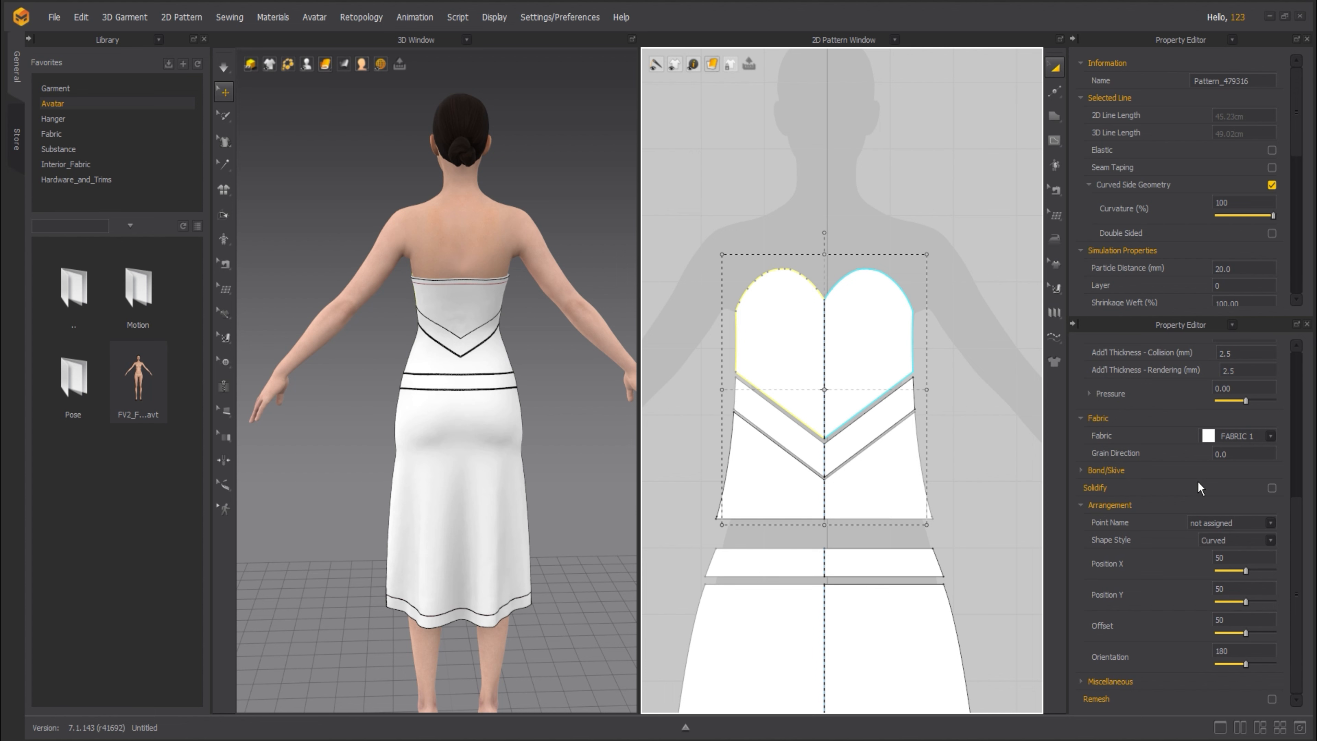
{"action": "scroll", "coordinate": [1198, 480], "scroll_direction": "up", "scroll_amount": 5}
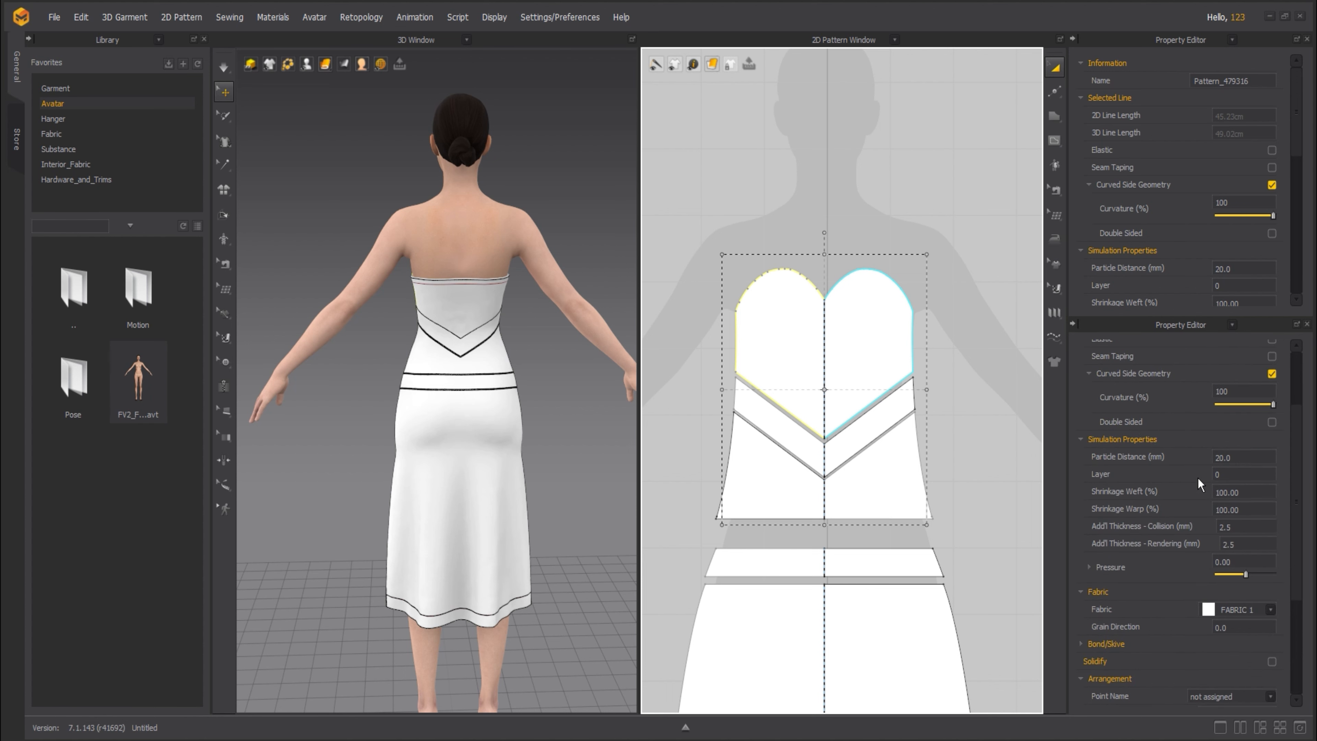
{"action": "left_click", "coordinate": [1232, 324]}
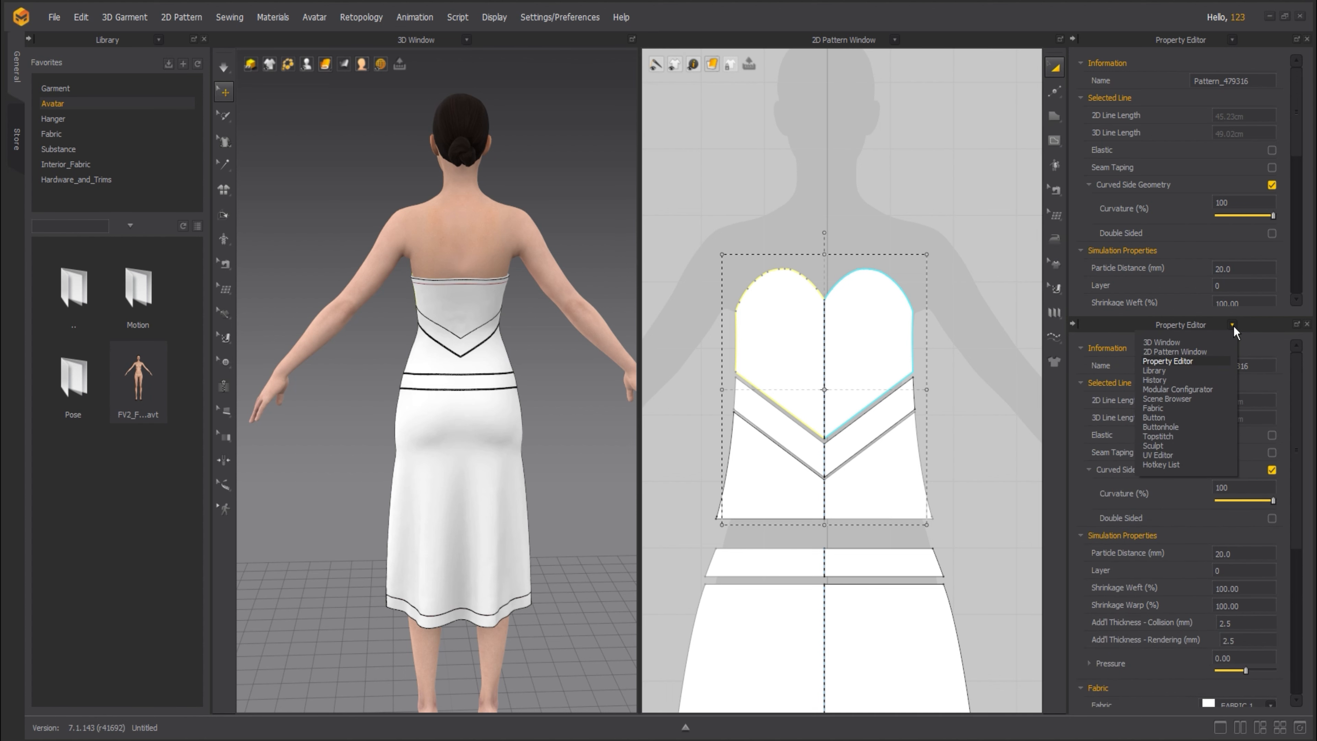
{"action": "left_click", "coordinate": [1173, 407]}
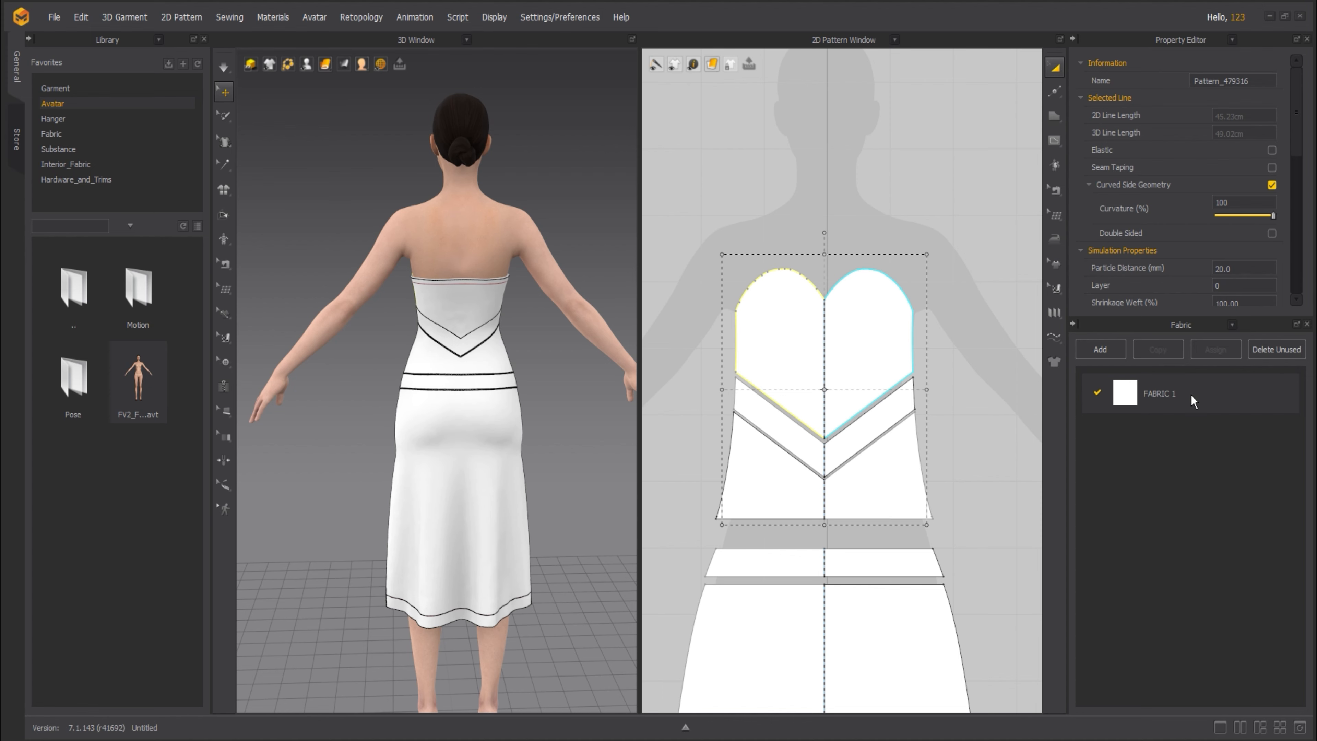
- Change the color of FABRIC 1 to light violet (EBD0FF) and clear the selection
{"action": "left_click", "coordinate": [1204, 456]}
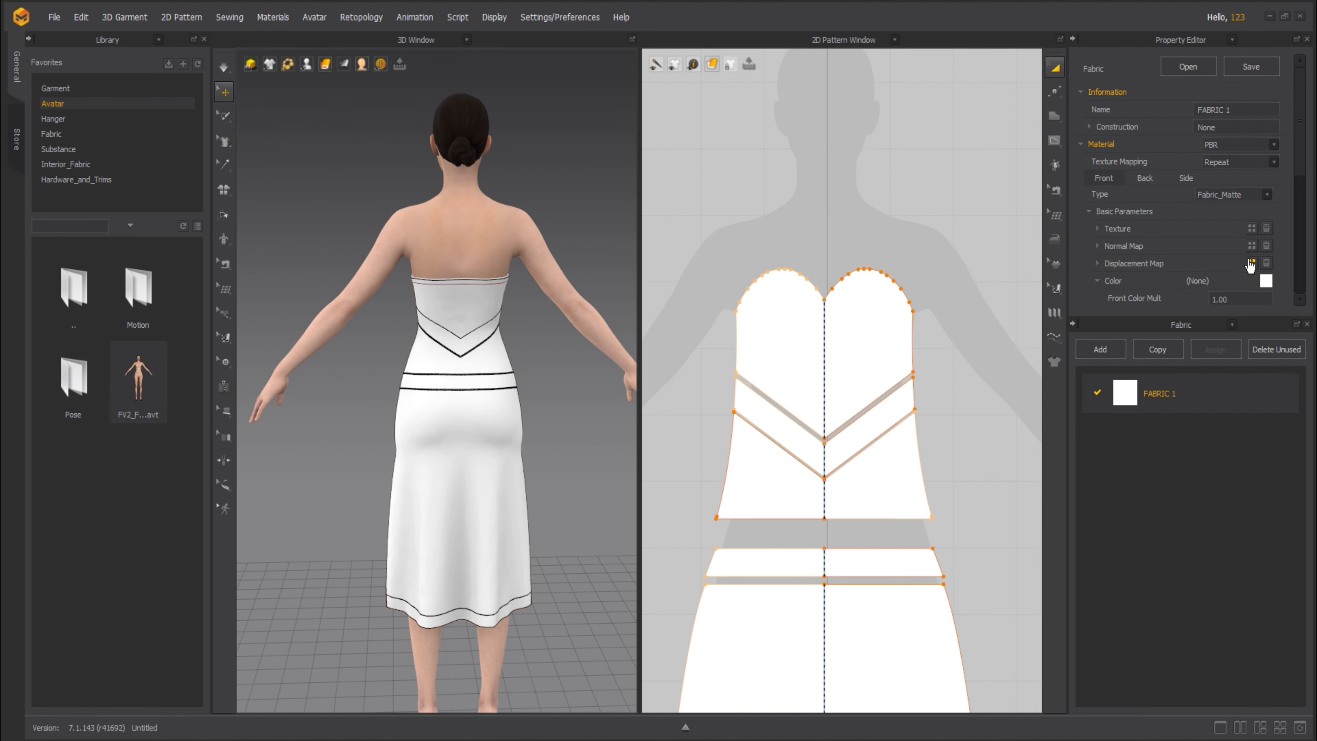
{"action": "scroll", "coordinate": [1249, 264], "scroll_direction": "down", "scroll_amount": 1}
{"action": "scroll", "coordinate": [1249, 264], "scroll_direction": "up", "scroll_amount": 1}
{"action": "left_click", "coordinate": [1267, 283]}
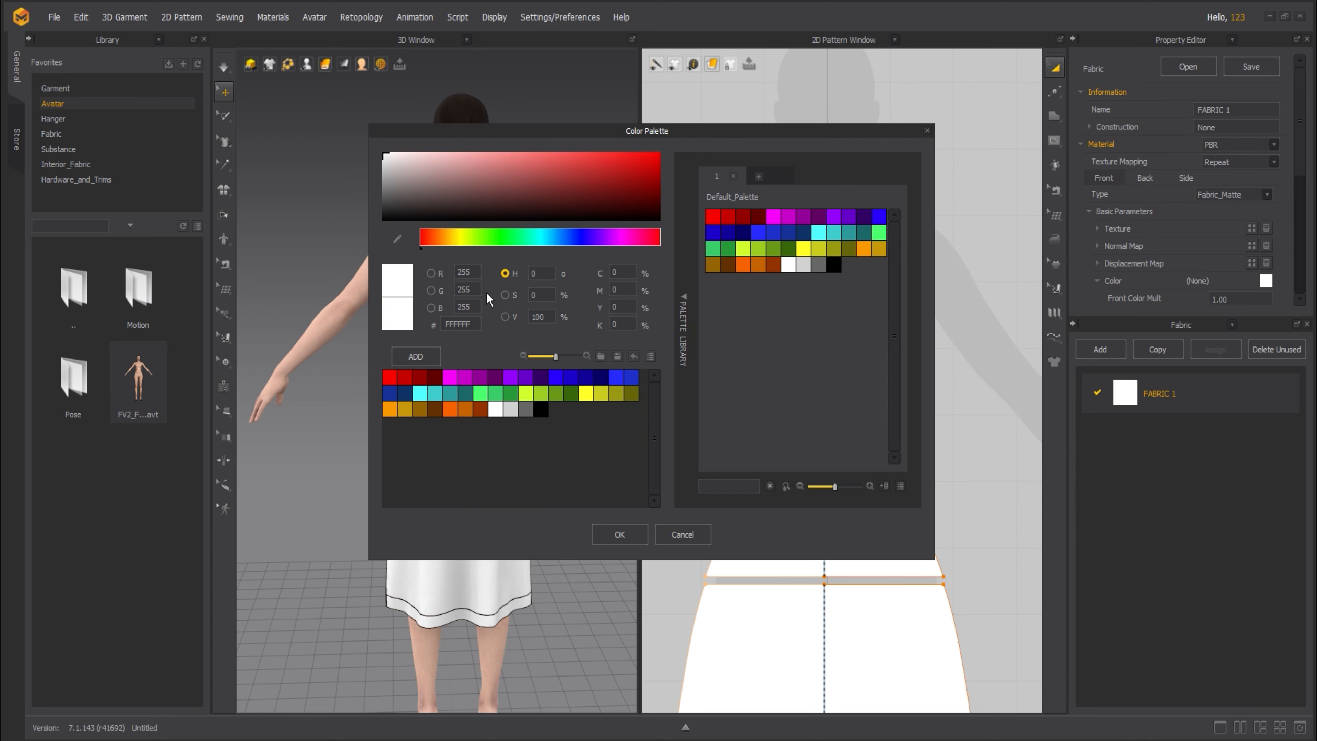
{"action": "left_click", "coordinate": [511, 410]}
{"action": "left_click", "coordinate": [494, 409]}
{"action": "left_click", "coordinate": [510, 377]}
{"action": "mouse_move", "coordinate": [461, 217]}
{"action": "left_mouse_down"}
{"action": "mouse_move", "coordinate": [414, 181]}
{"action": "mouse_move", "coordinate": [393, 133]}
{"action": "mouse_move", "coordinate": [434, 134]}
{"action": "left_mouse_up"}
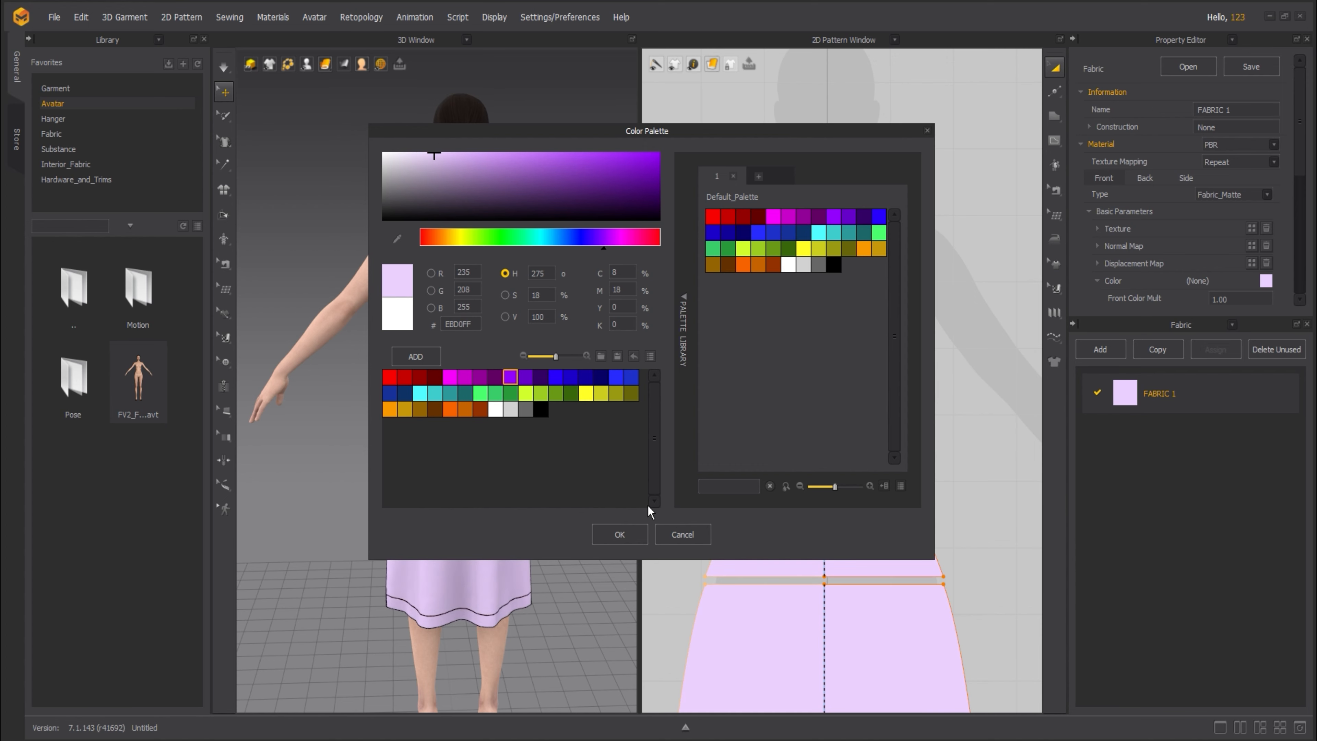
{"action": "left_click", "coordinate": [619, 535]}
{"action": "left_click", "coordinate": [890, 273]}
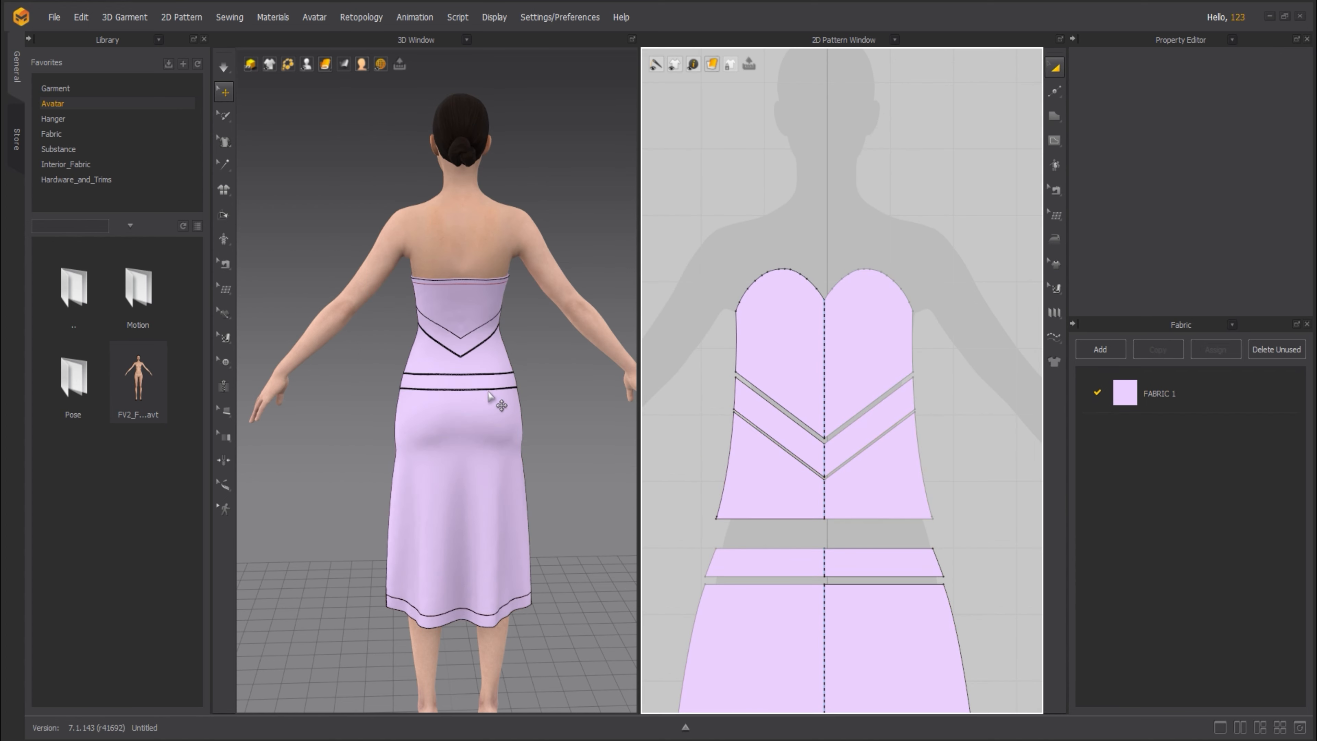
{"action": "left_click", "coordinate": [548, 407]}
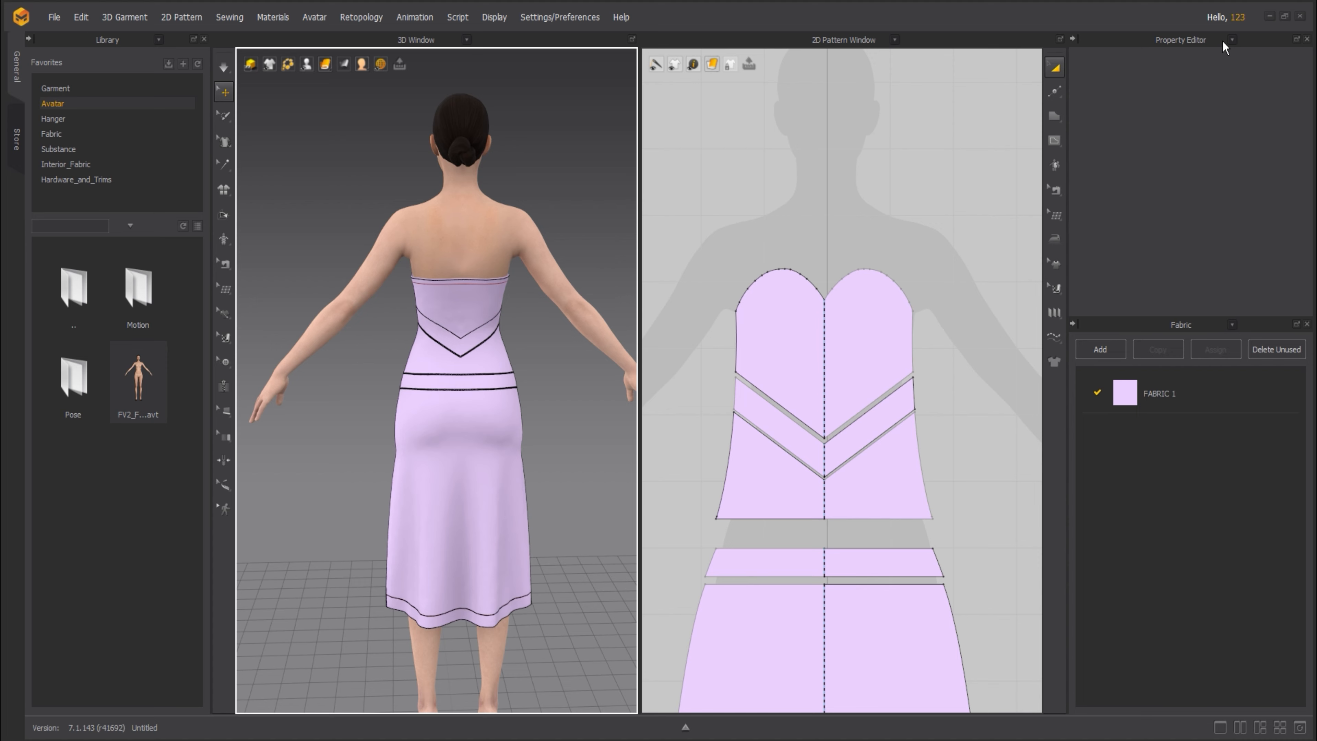
- Show the Topstitch window above with Default Topstitch selected and the Property Editor below in place of the Fabric window
{"action": "left_click", "coordinate": [1231, 40]}
{"action": "left_click", "coordinate": [1184, 150]}
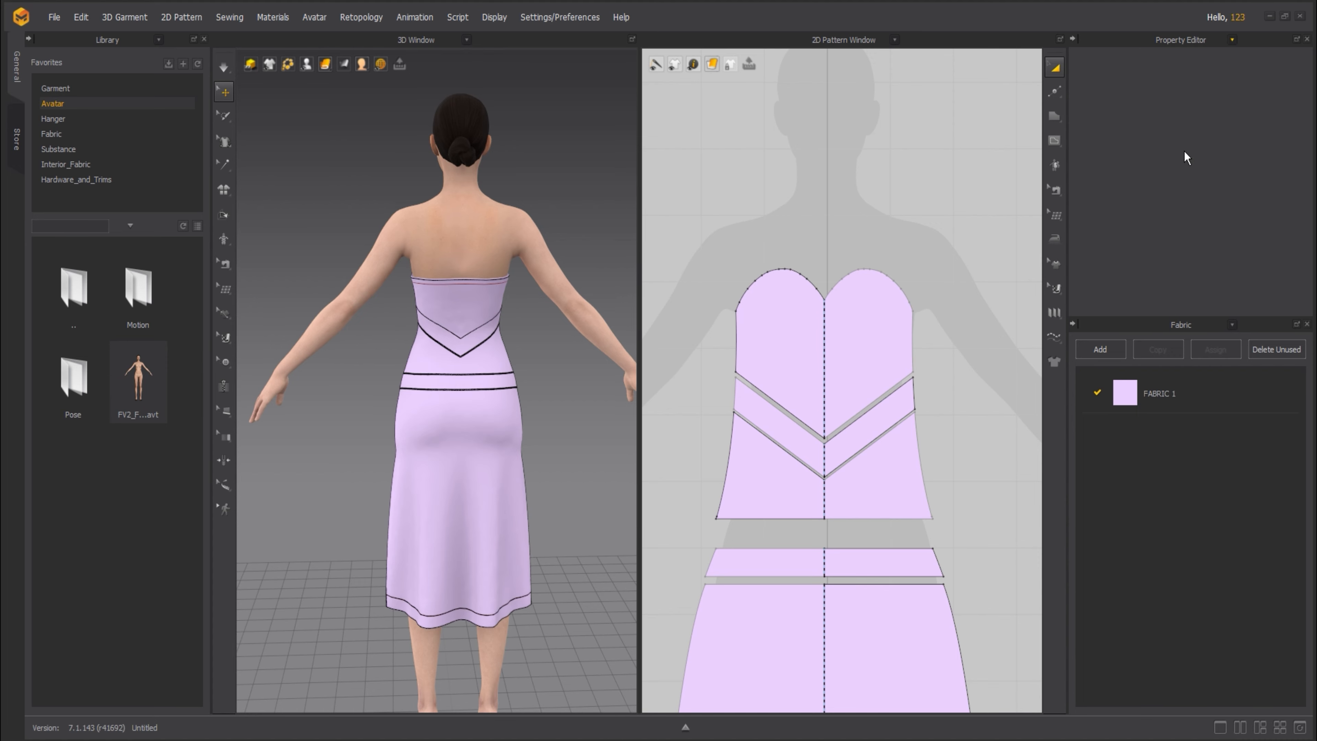
{"action": "left_click", "coordinate": [1235, 109]}
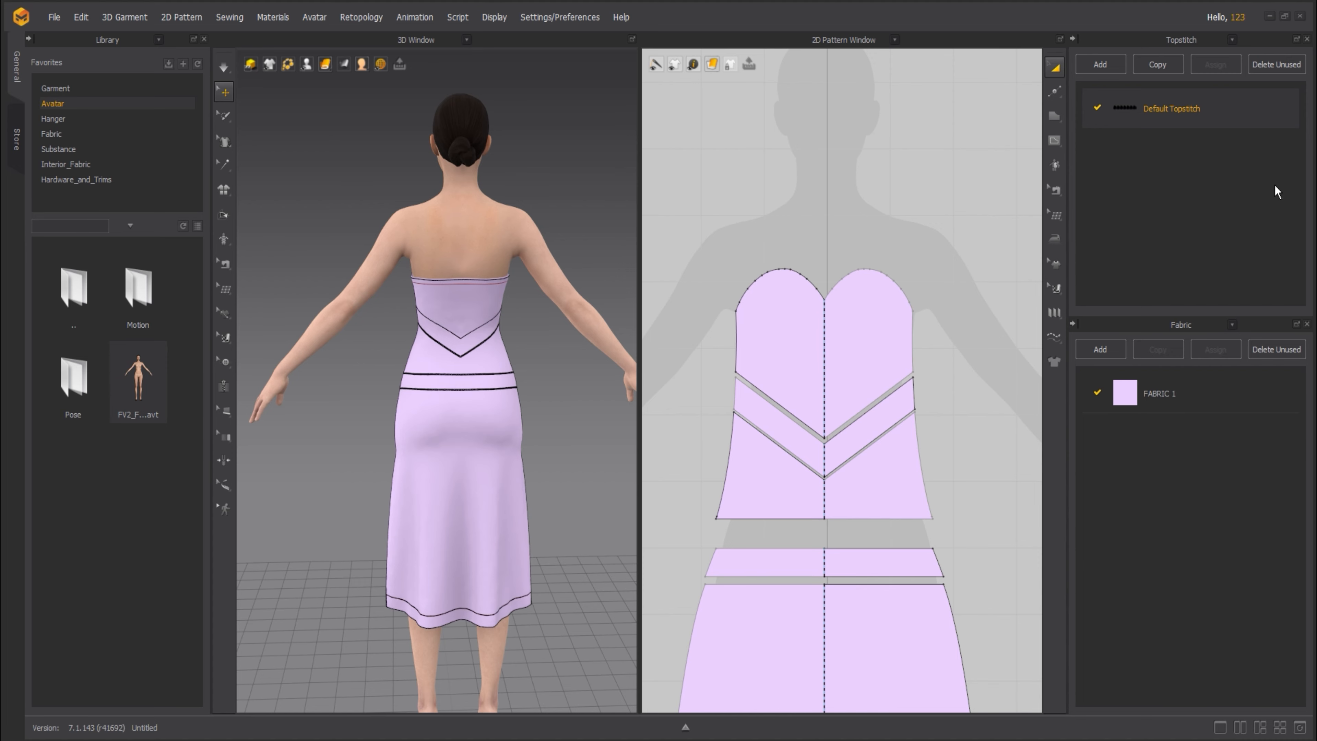
{"action": "left_click", "coordinate": [1229, 326]}
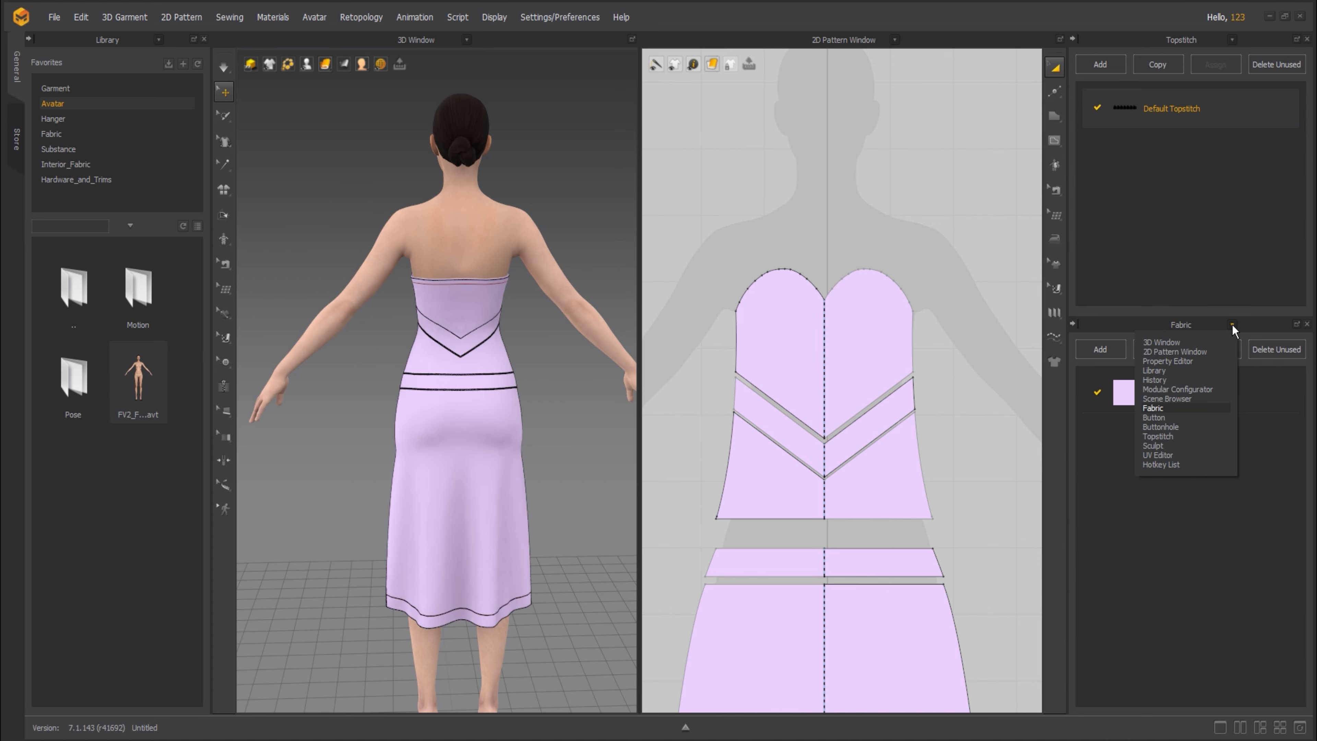
{"action": "left_click", "coordinate": [1173, 359]}
- Set the thread thickness of Default Topstitch to 0.2 cm
{"action": "scroll", "coordinate": [1261, 541], "scroll_direction": "down", "scroll_amount": 1}
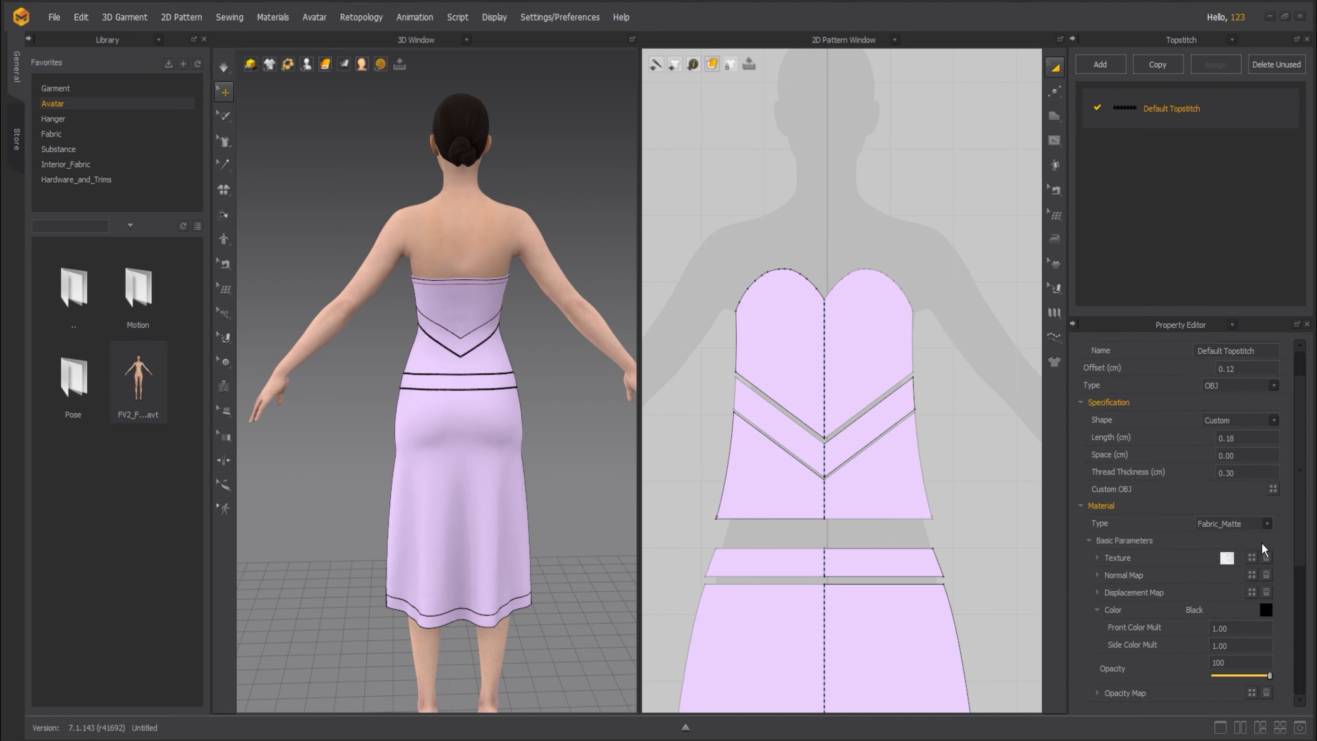
{"action": "double_click", "coordinate": [1248, 469]}
{"action": "type", "text": "0.2"}
{"action": "key", "text": "Return"}
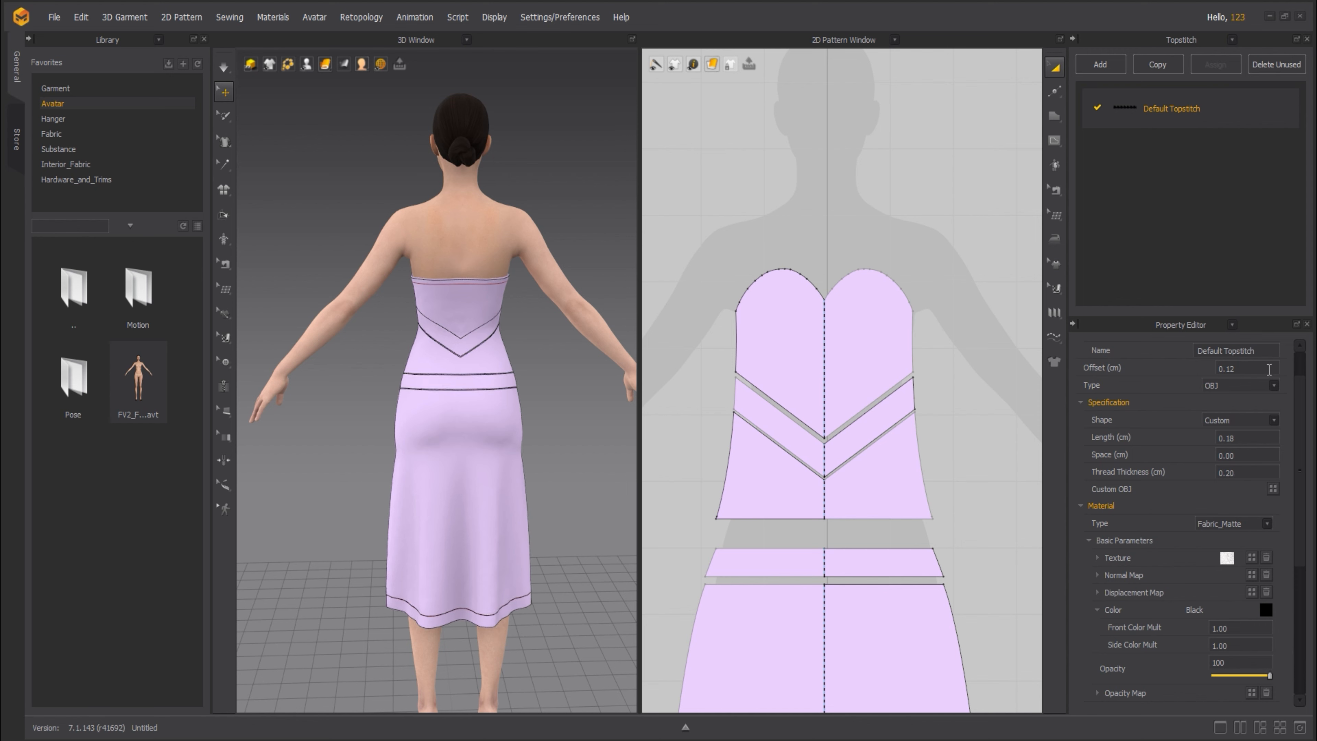
- Choose the Single stitch shape for Default Topstitch and set its thread thickness to 0.3 cm
{"action": "left_click", "coordinate": [1274, 420]}
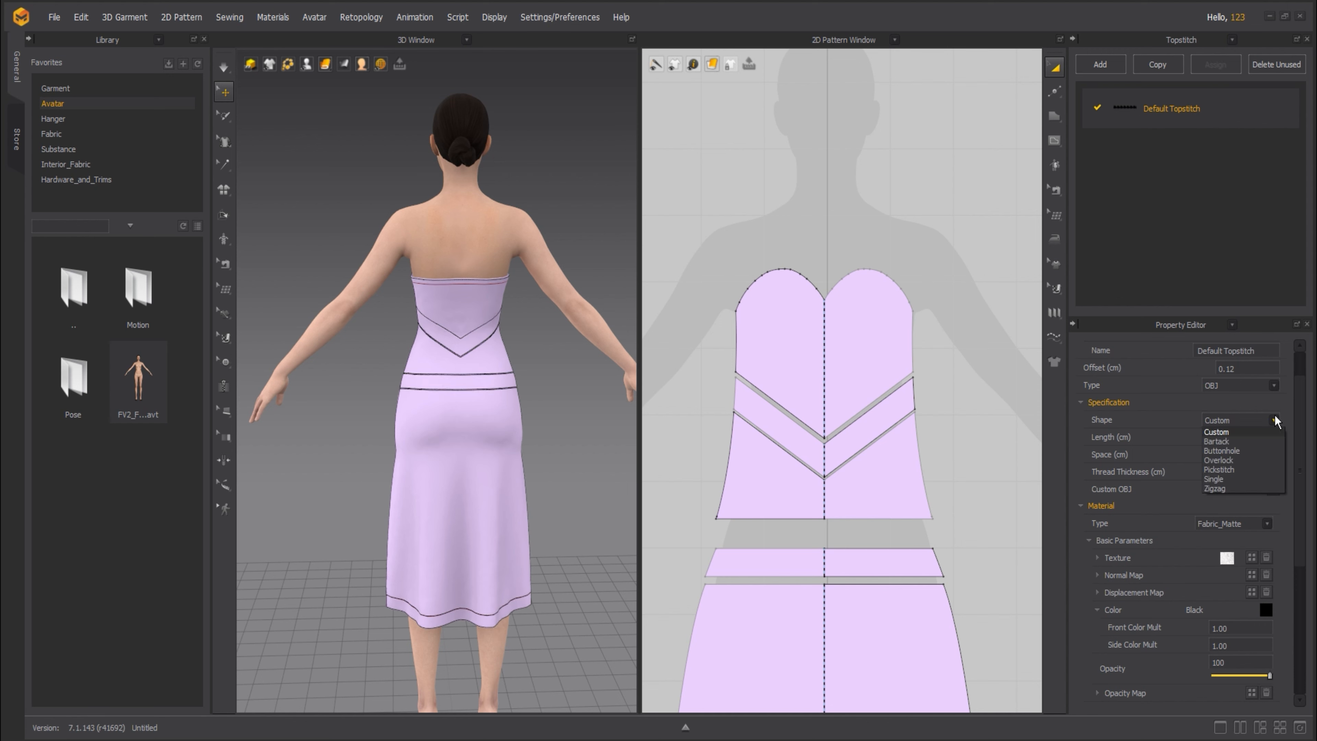
{"action": "left_click", "coordinate": [1239, 480]}
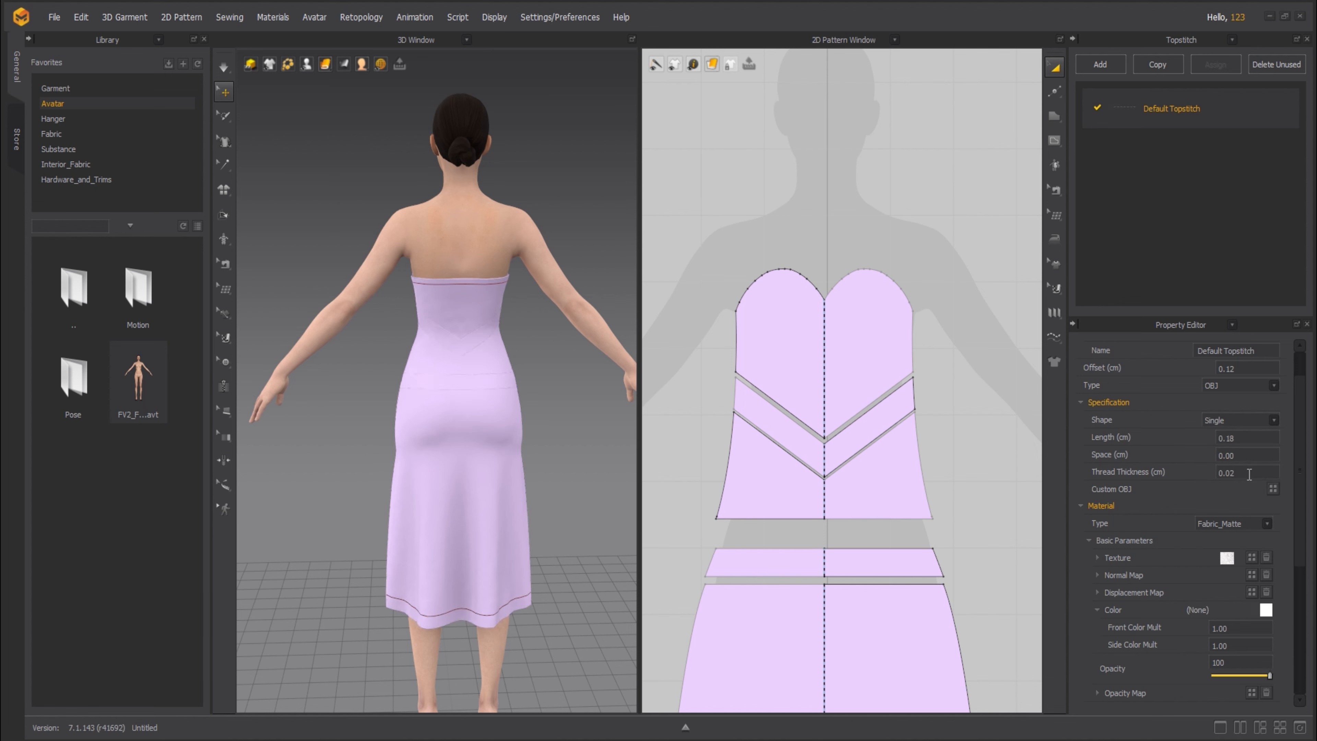
{"action": "left_click", "coordinate": [1249, 473]}
{"action": "type", "text": ".3"}
{"action": "key", "text": "Return"}
- Change the topstitch color to pale pink (FFDCDC) and clear the selection
{"action": "left_click", "coordinate": [1265, 610]}
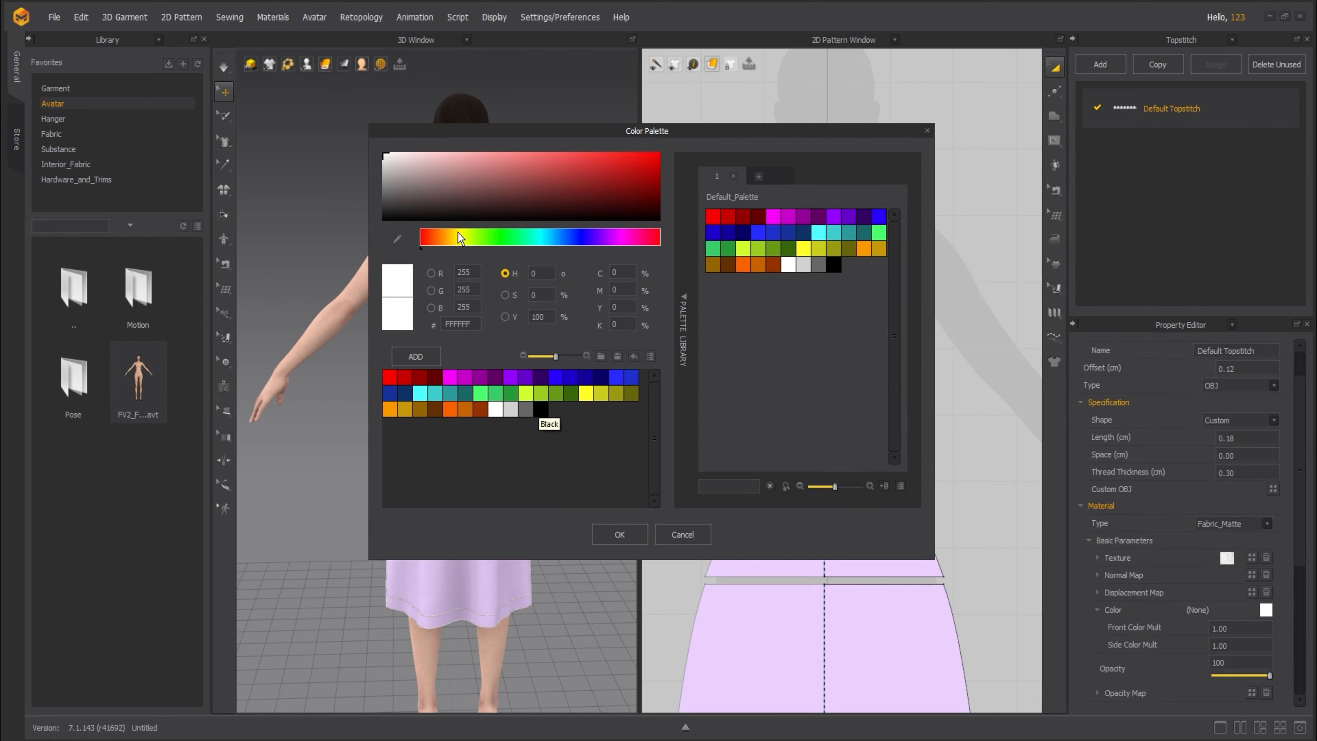
{"action": "mouse_move", "coordinate": [450, 210]}
{"action": "left_mouse_down"}
{"action": "mouse_move", "coordinate": [424, 168]}
{"action": "mouse_move", "coordinate": [438, 134]}
{"action": "mouse_move", "coordinate": [402, 120]}
{"action": "left_mouse_up"}
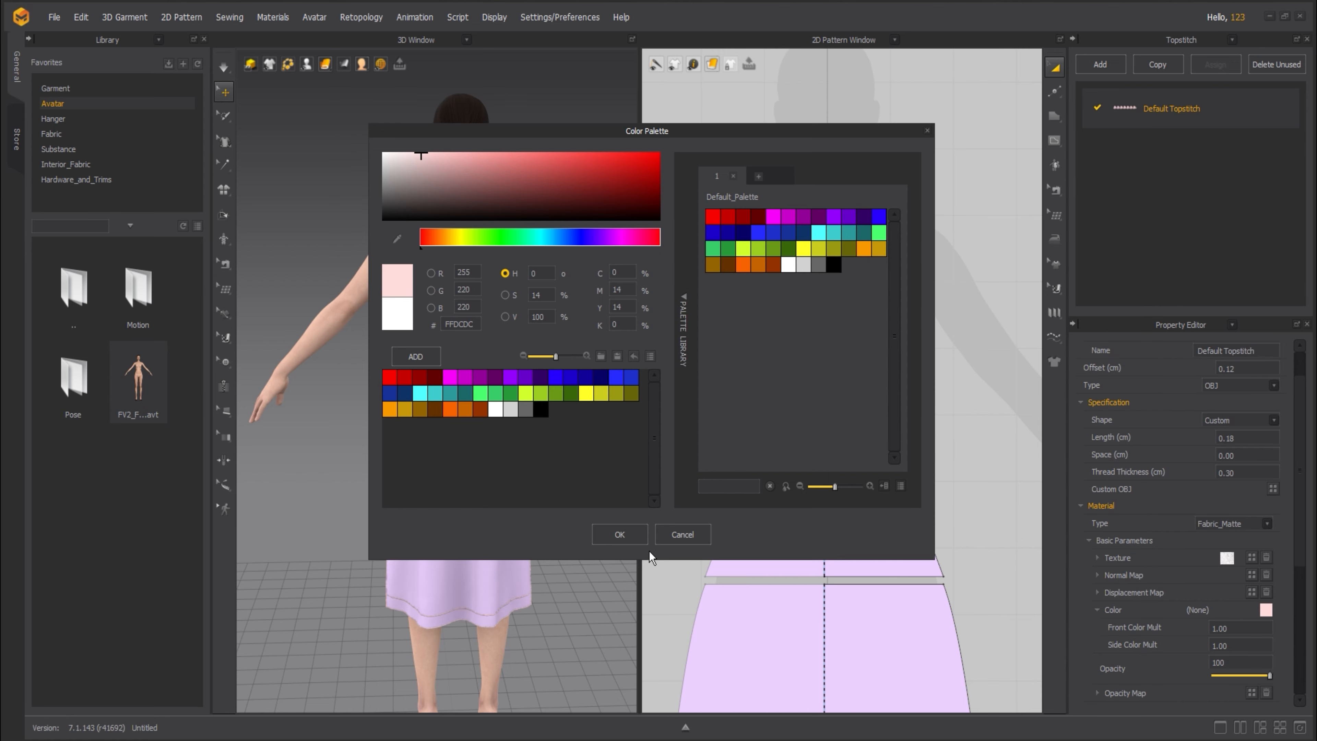
{"action": "left_click", "coordinate": [628, 532]}
{"action": "left_click", "coordinate": [696, 314]}
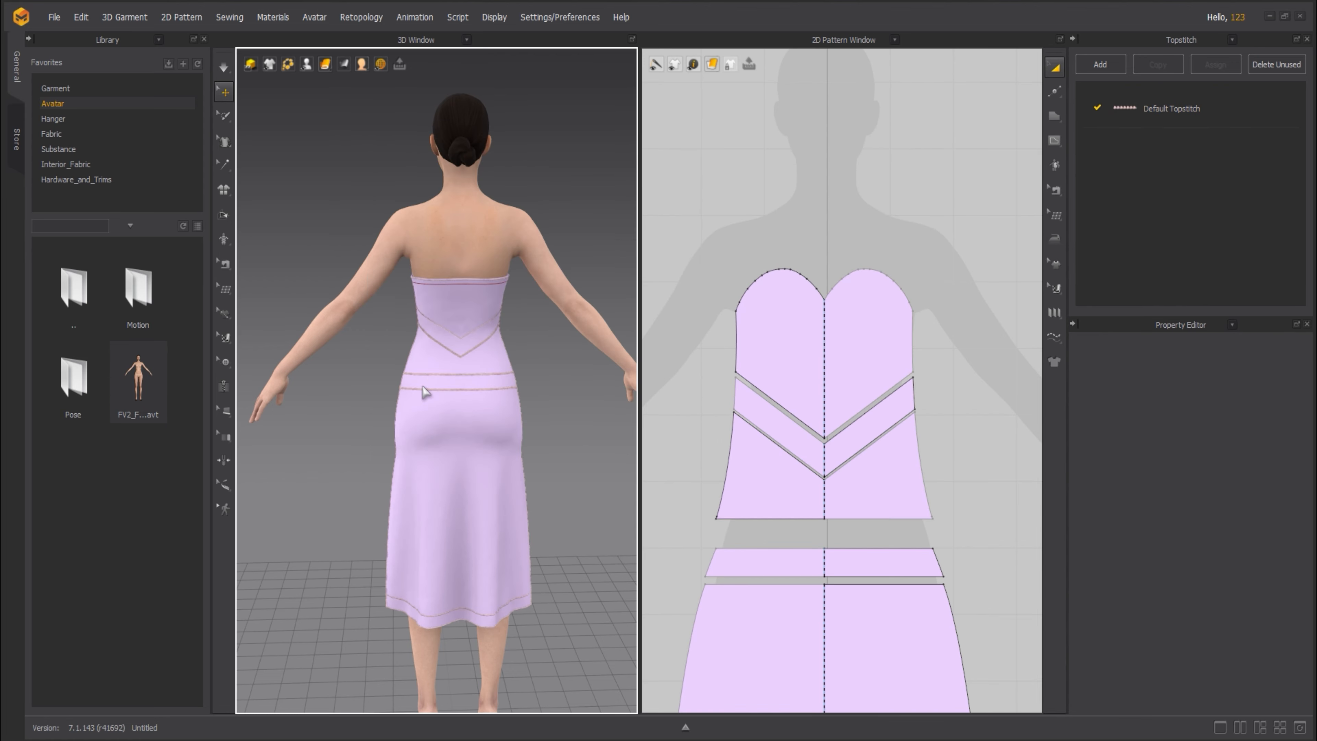
- Simulate the dress briefly, stop the simulation, and view the new topstitching from the side with nothing selected
{"action": "left_click", "coordinate": [468, 384]}
{"action": "right_click_drag", "start_coordinate": [468, 384], "coordinate": [578, 395]}
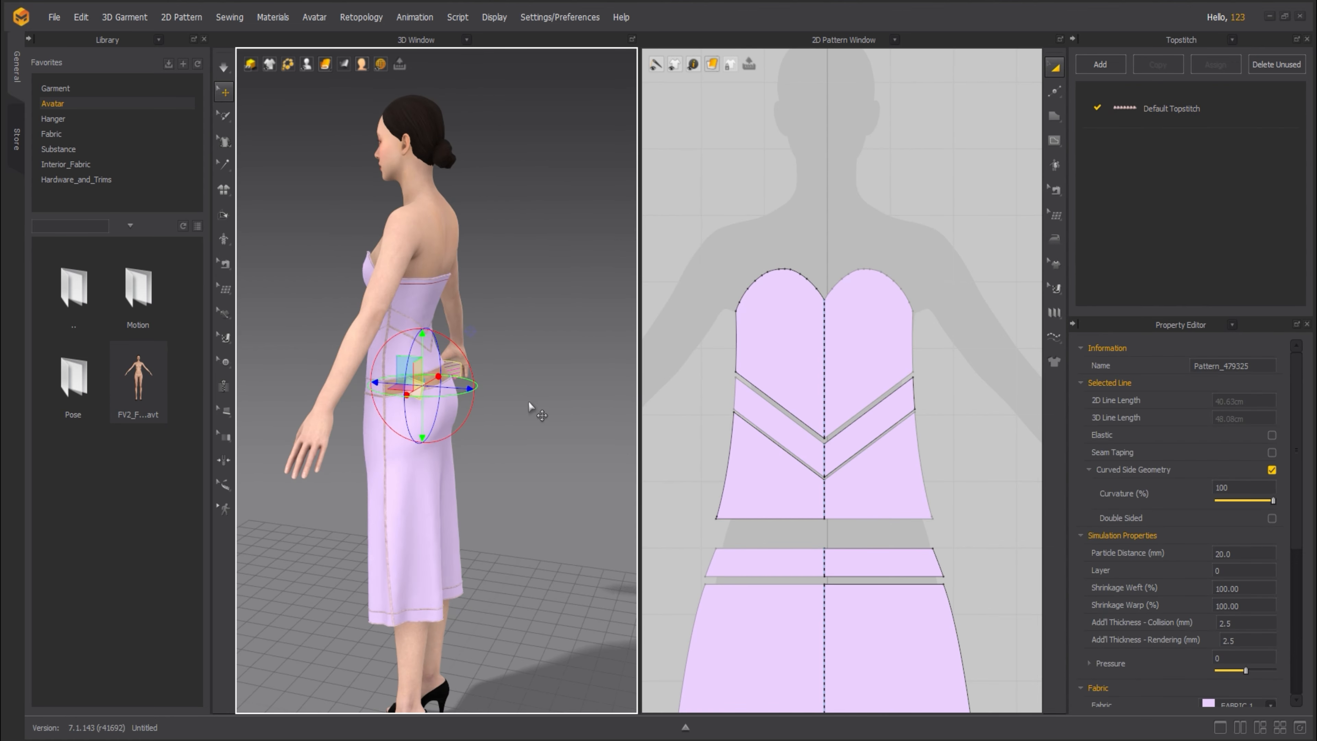
{"action": "key", "text": "space"}
{"action": "key", "text": "space"}
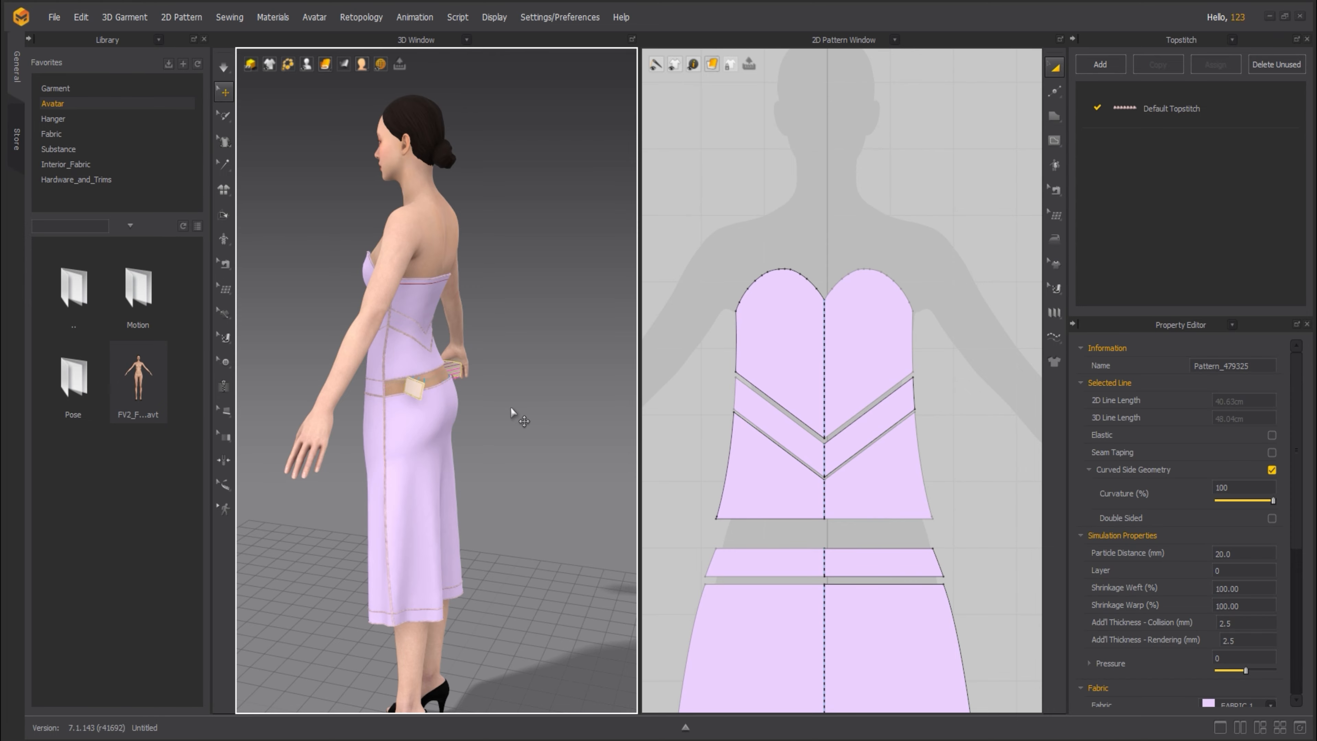
{"action": "right_click", "coordinate": [476, 413]}
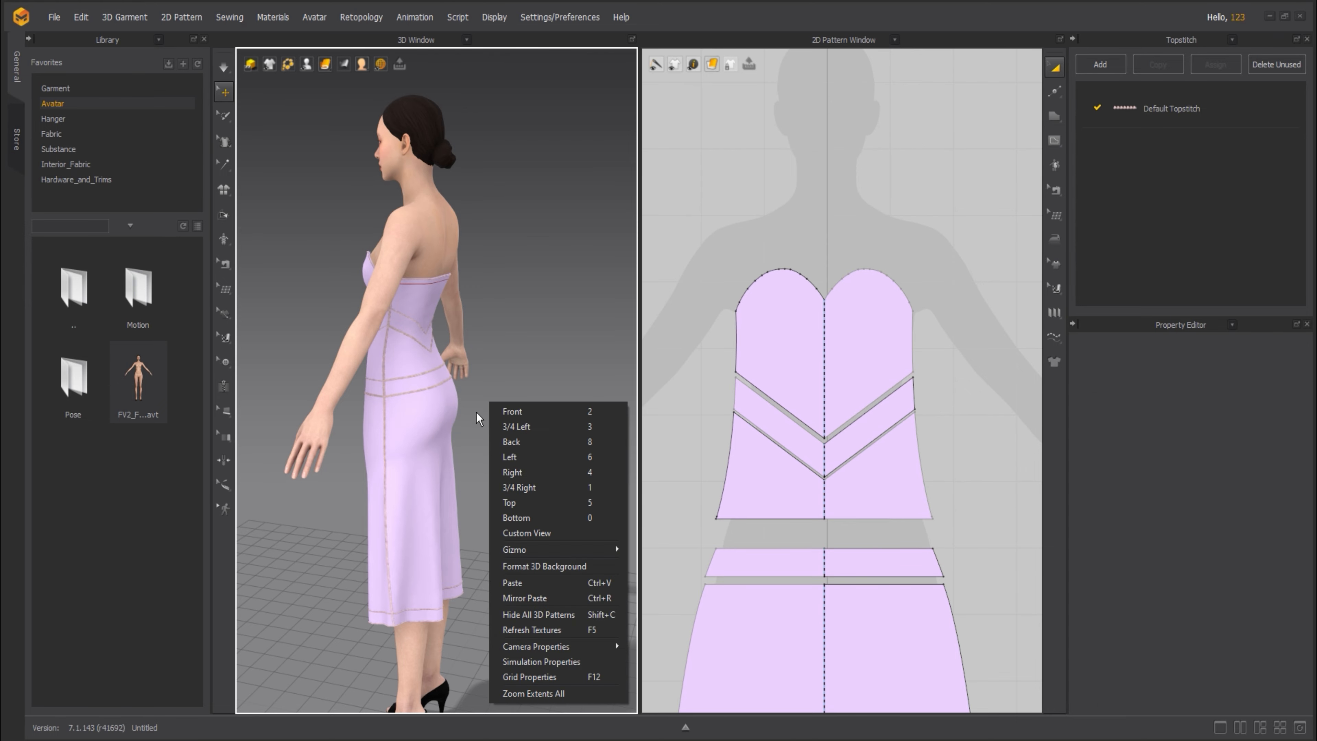
{"action": "left_click", "coordinate": [505, 374]}
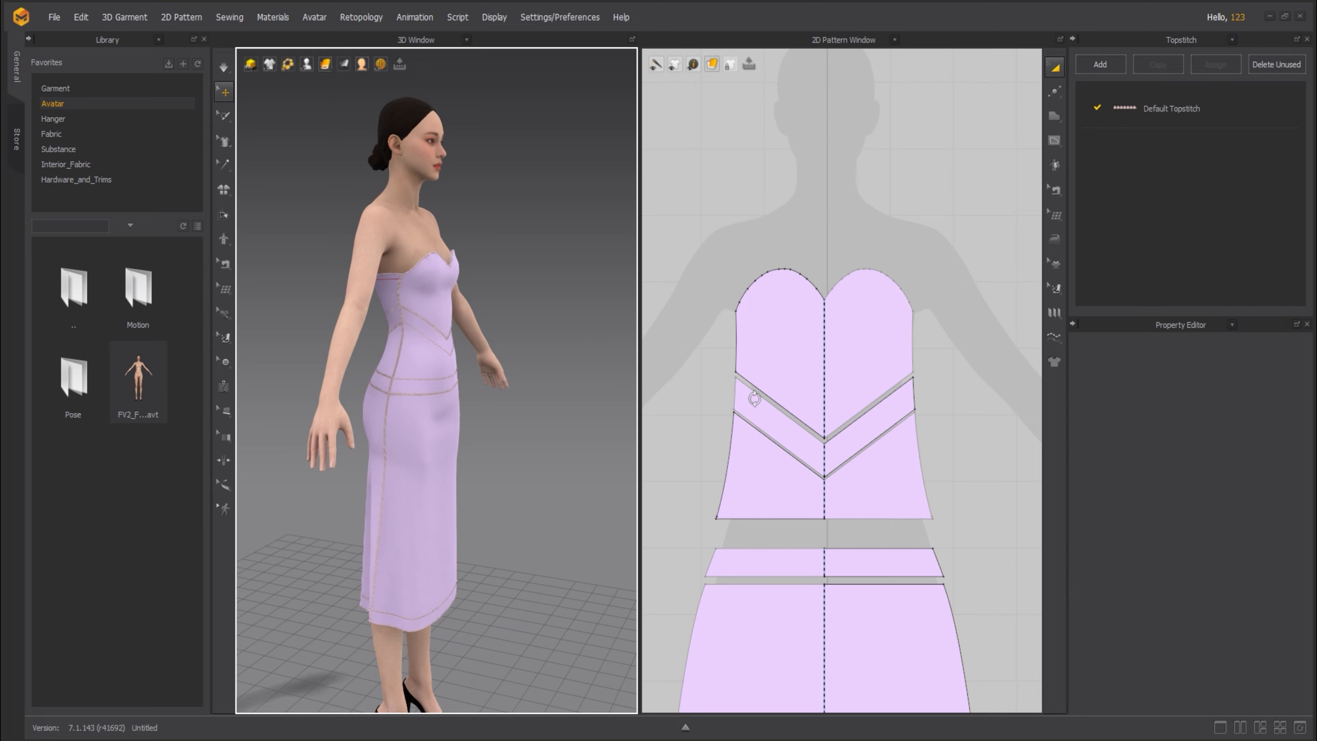